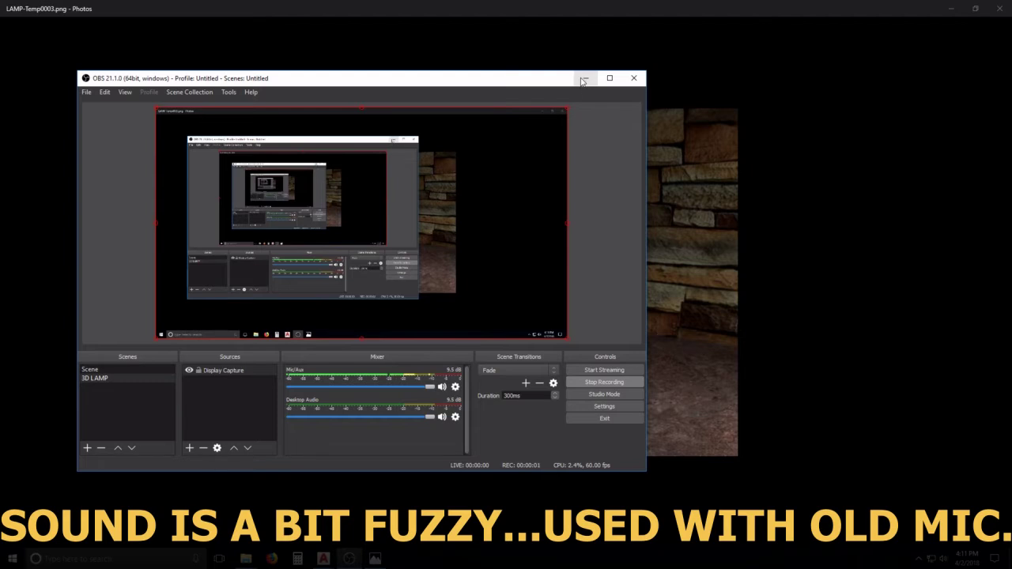
Minimize the recording window so the rendered lamp image LAMP-Temp0003.png is visible in Photos
left_click(582, 79)
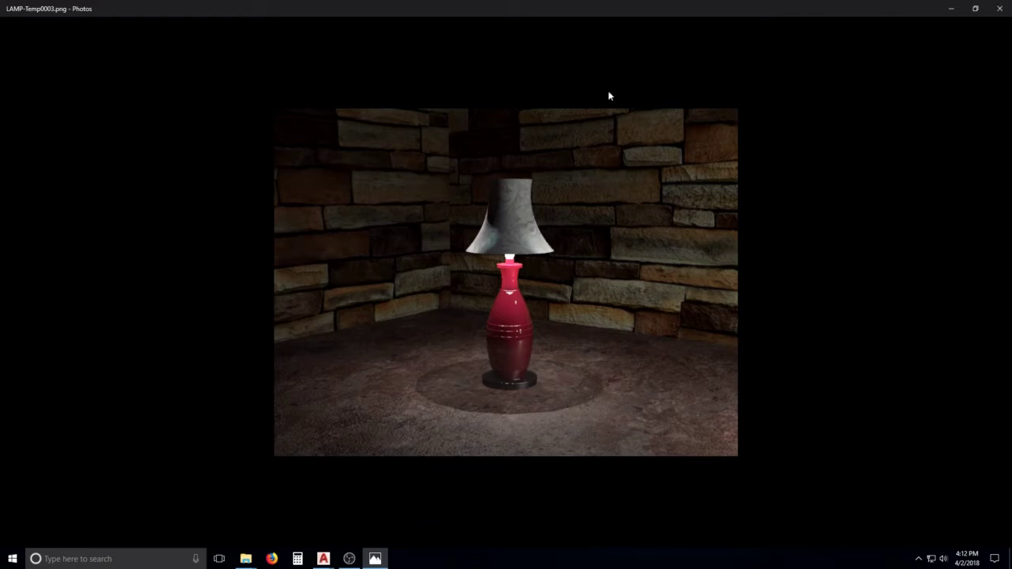
mouse_move(322, 558)
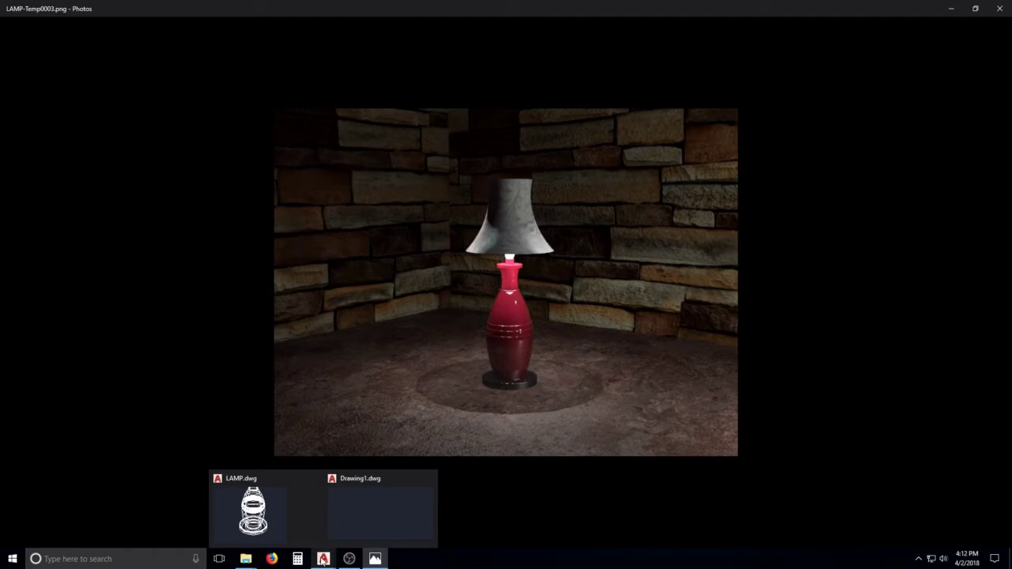
Switch to Drawing1 and save it as LAMP-2.dwg in 3D OBJECTS > MISC OBJECTS
left_click(356, 521)
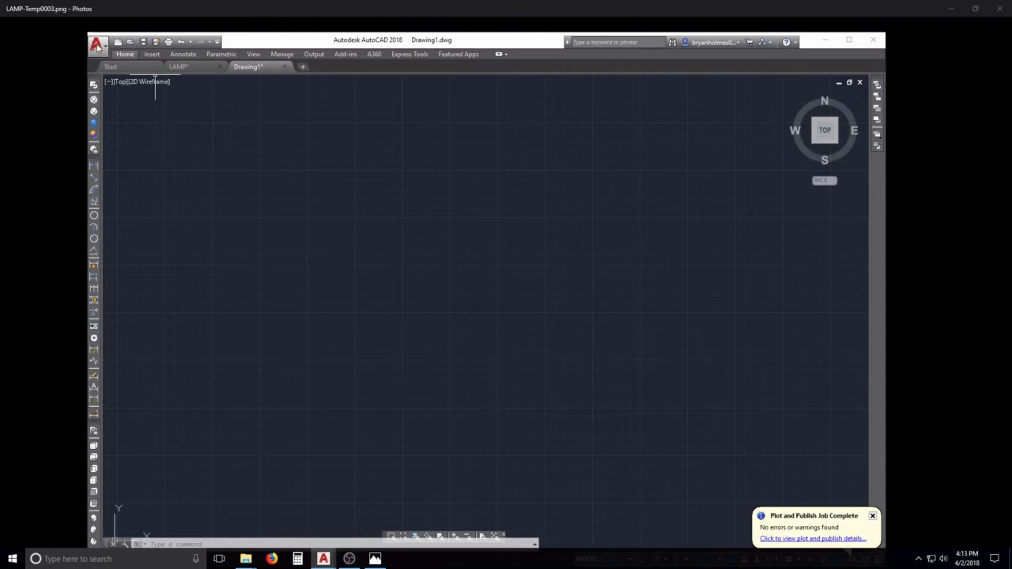
left_click(97, 45)
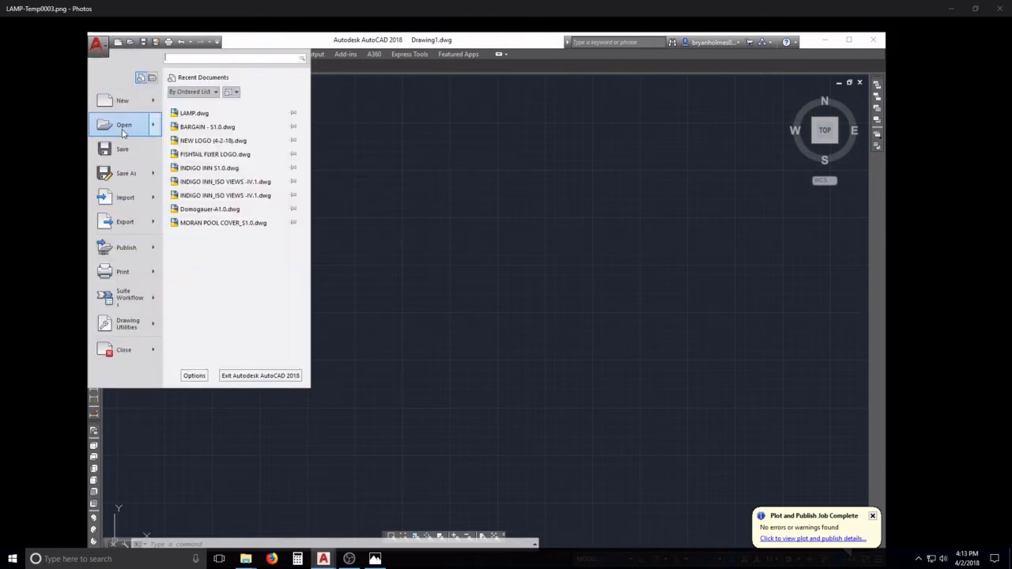
left_click(127, 174)
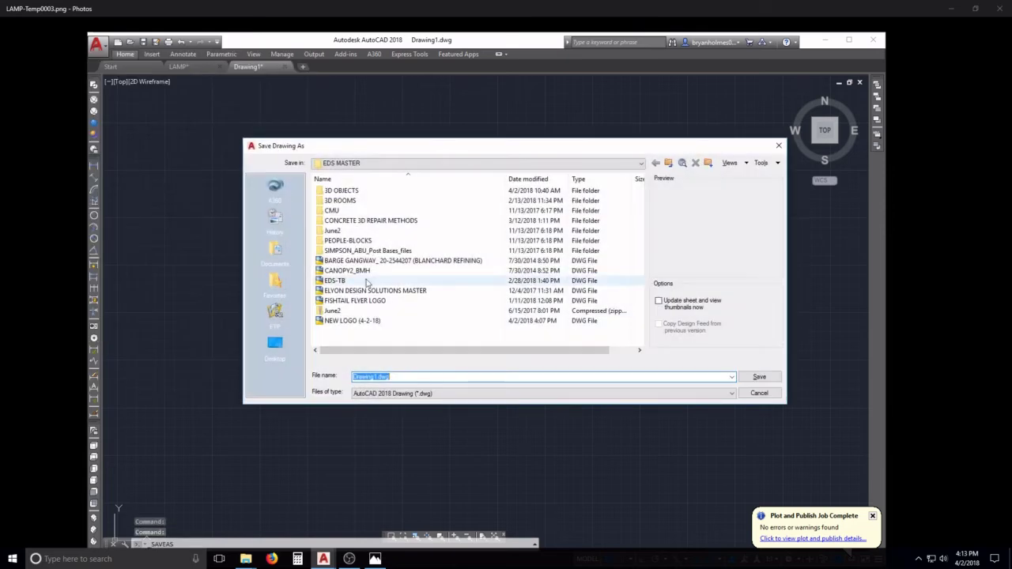
double_click(344, 191)
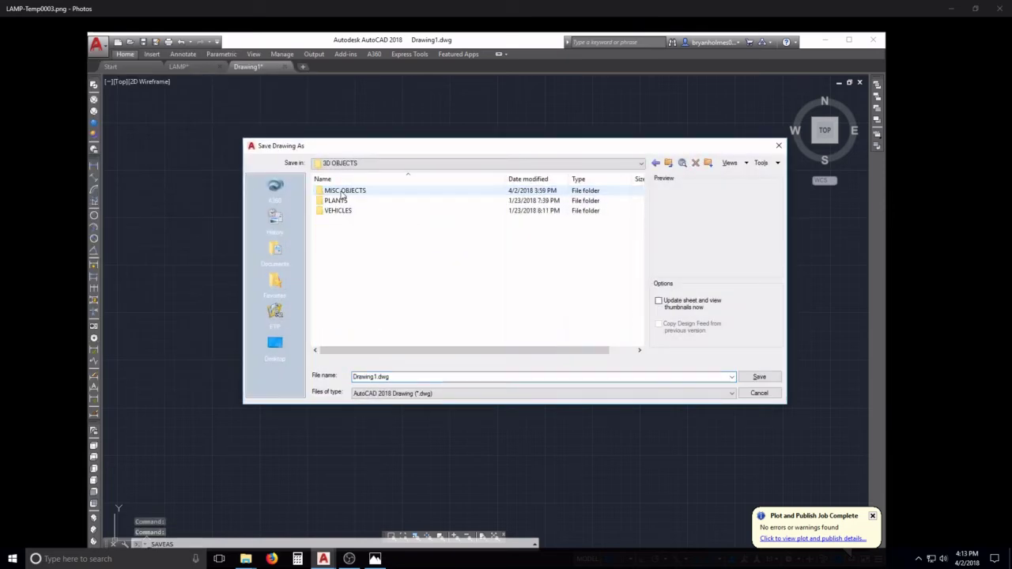
double_click(349, 193)
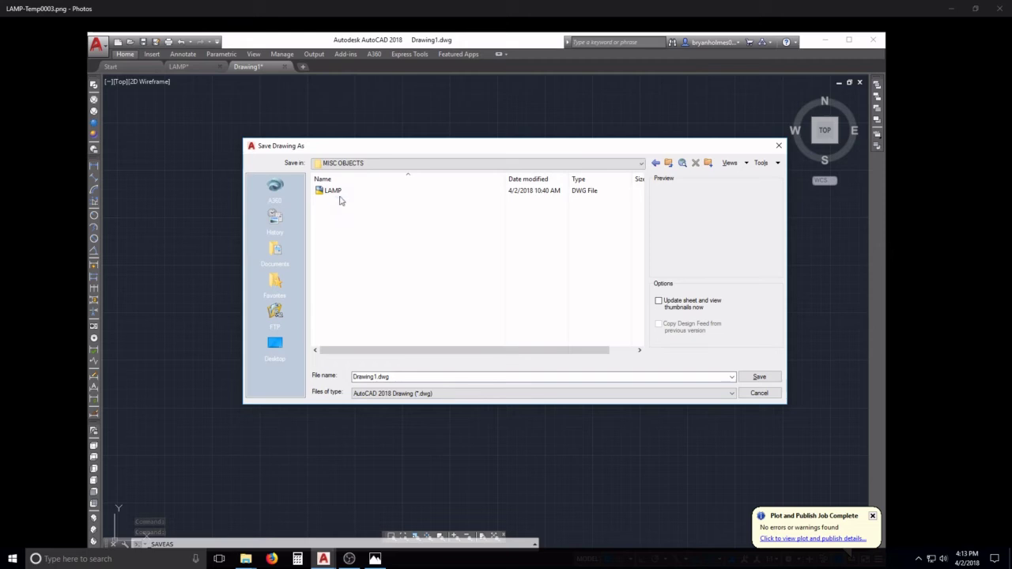
left_click(333, 193)
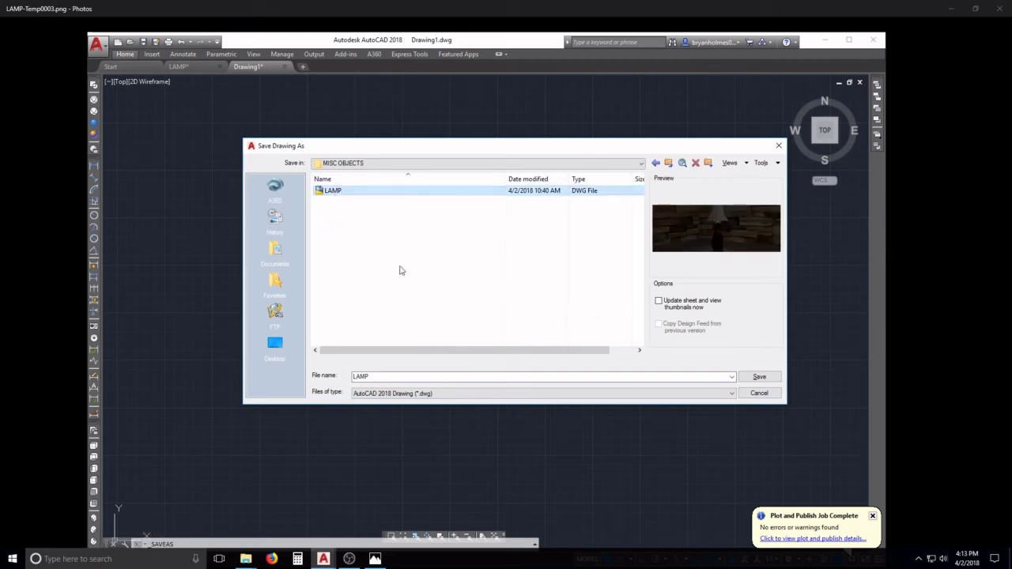
left_click(378, 376)
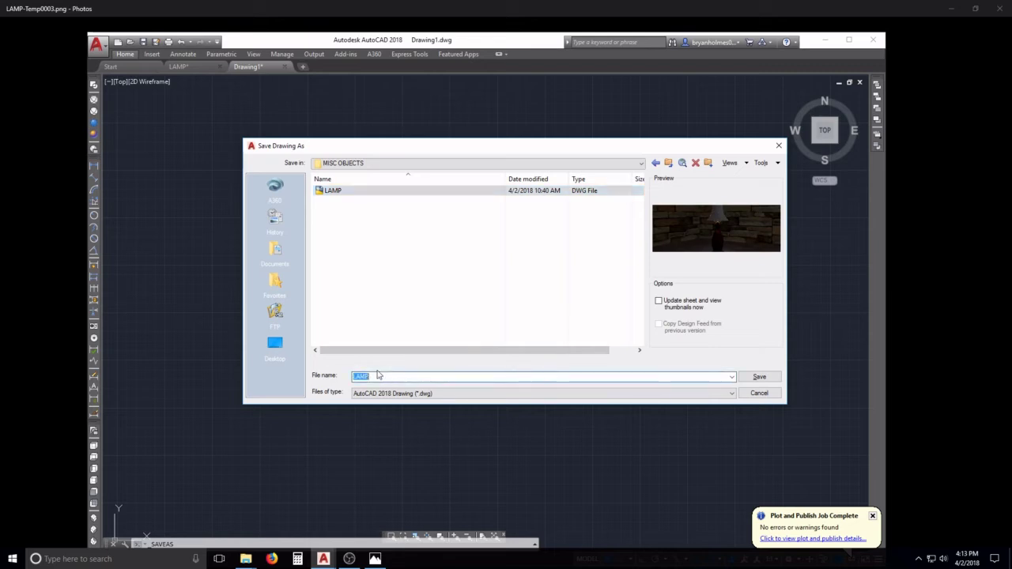
left_click(377, 376)
type("-2")
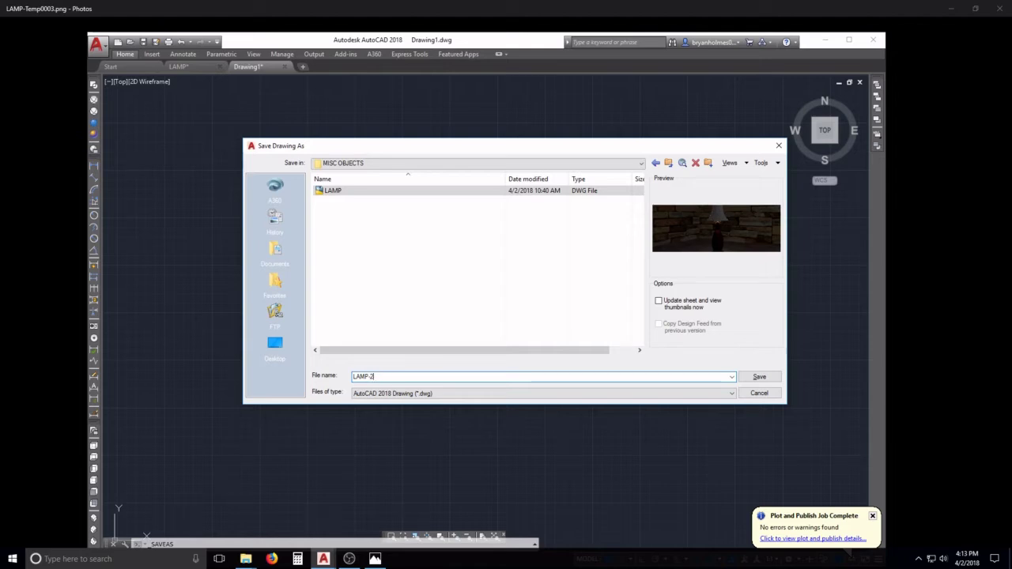
left_click(754, 377)
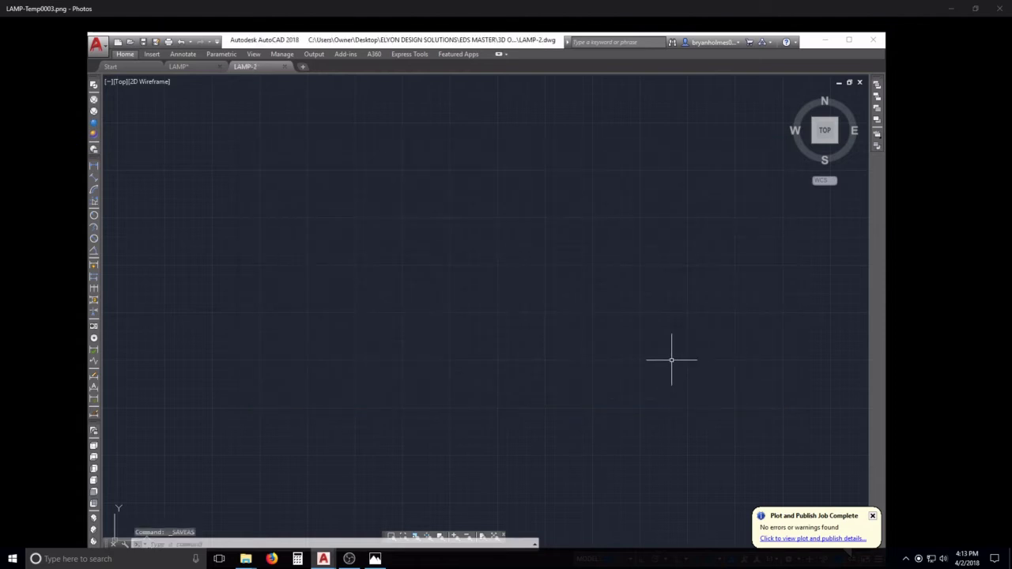
Maximize the AutoCAD window, then show and close the Surface Creation II toolbar
left_click(848, 41)
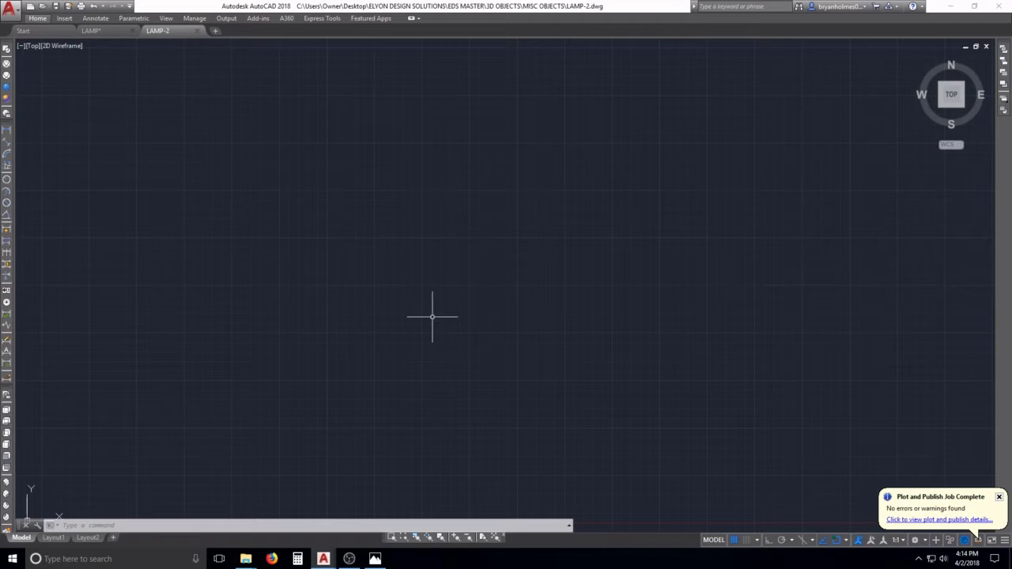
right_click(387, 537)
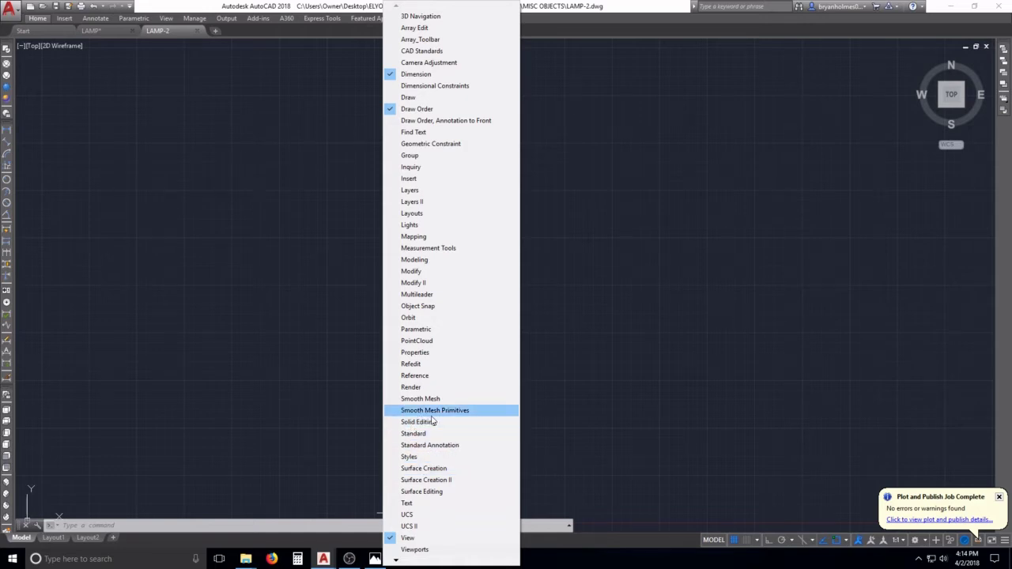
left_click(424, 480)
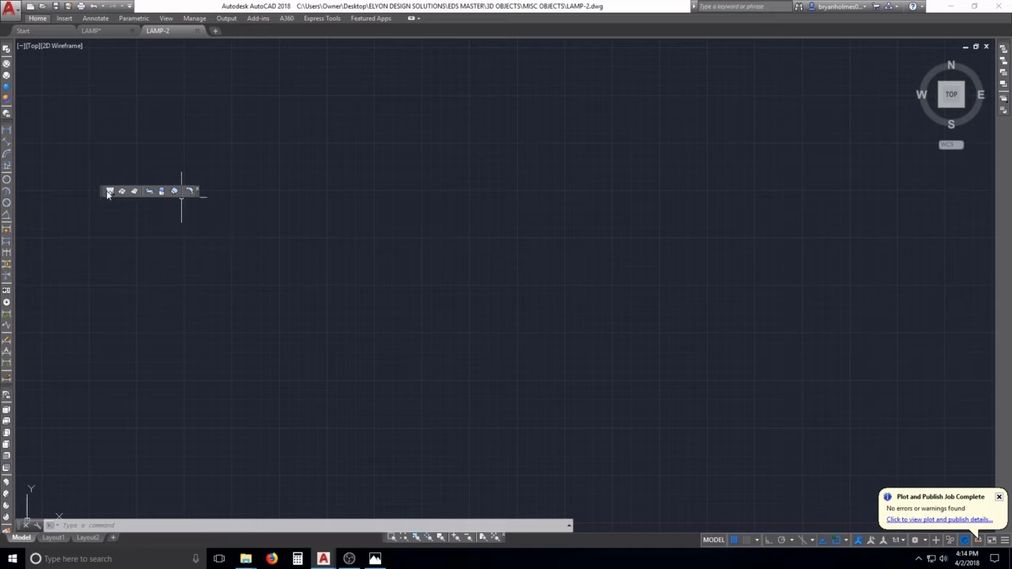
left_click(197, 190)
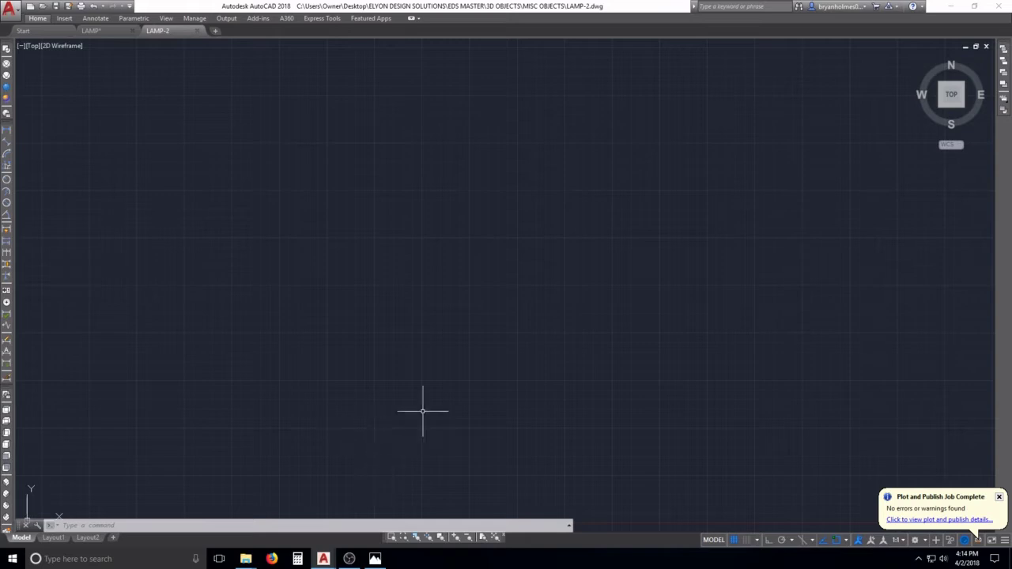
Draw a long horizontal line with Ortho on, then zoom out to frame it
key("Escape")
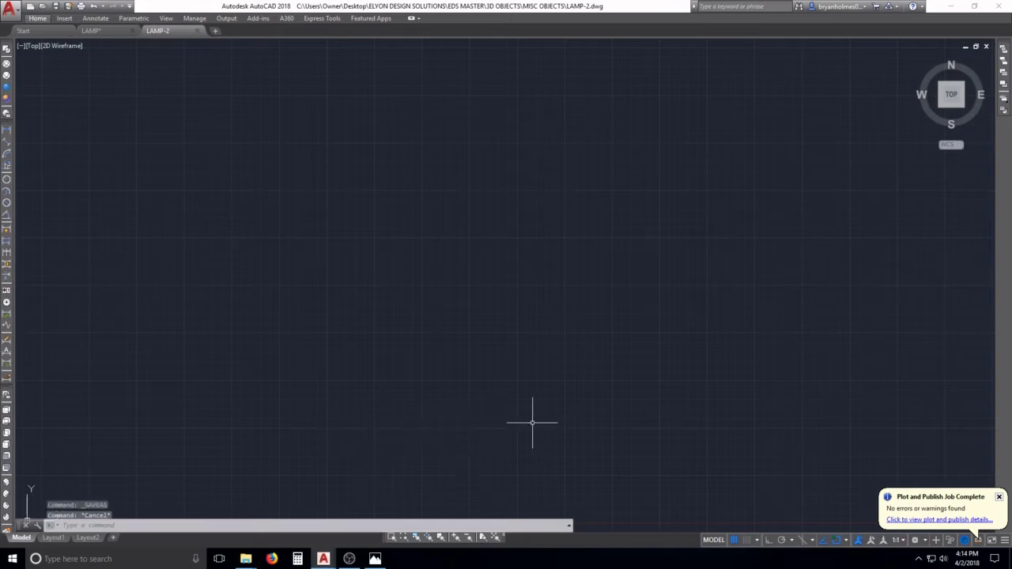
type("l")
key("Return")
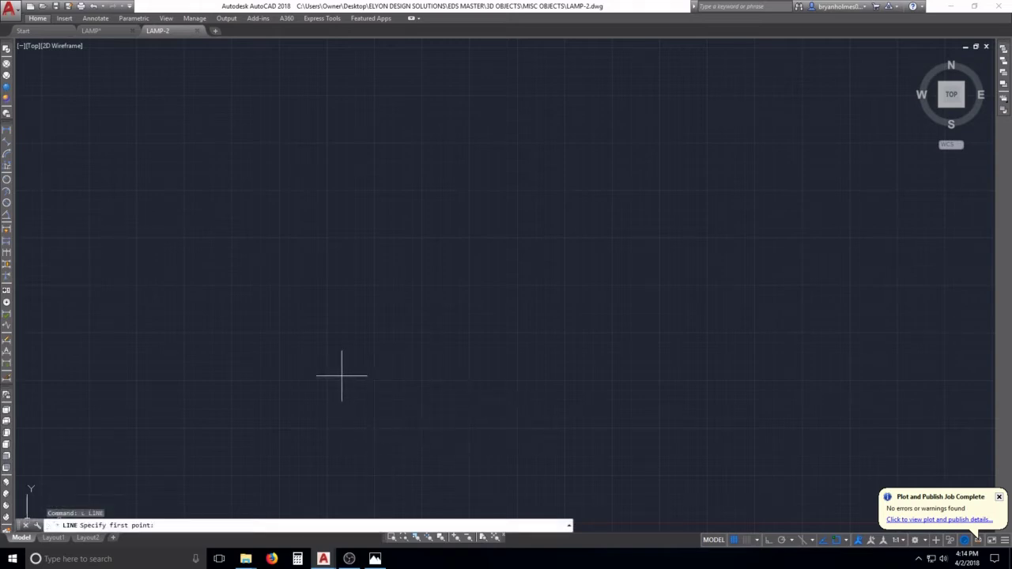
left_click(213, 379)
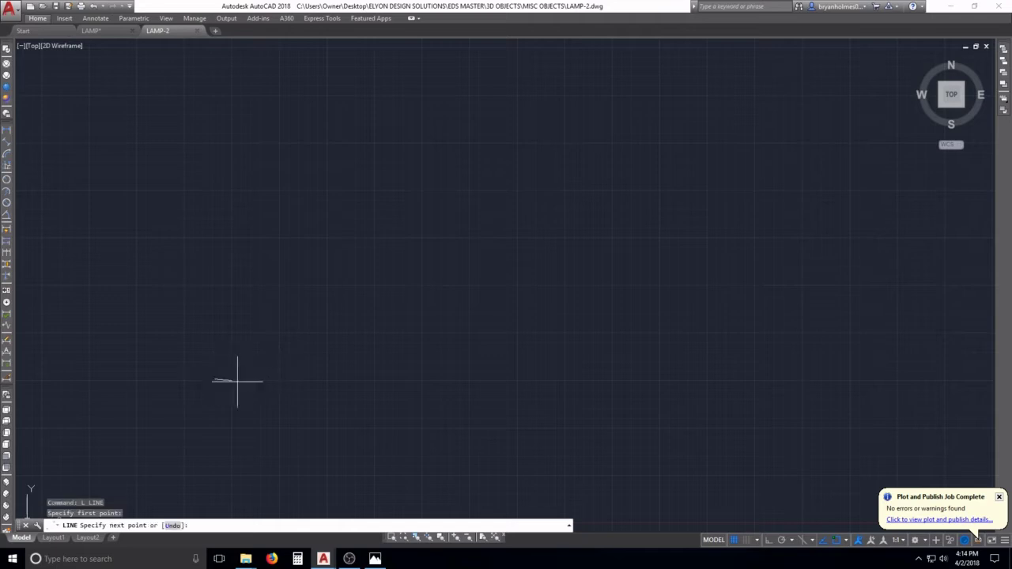
key("F8")
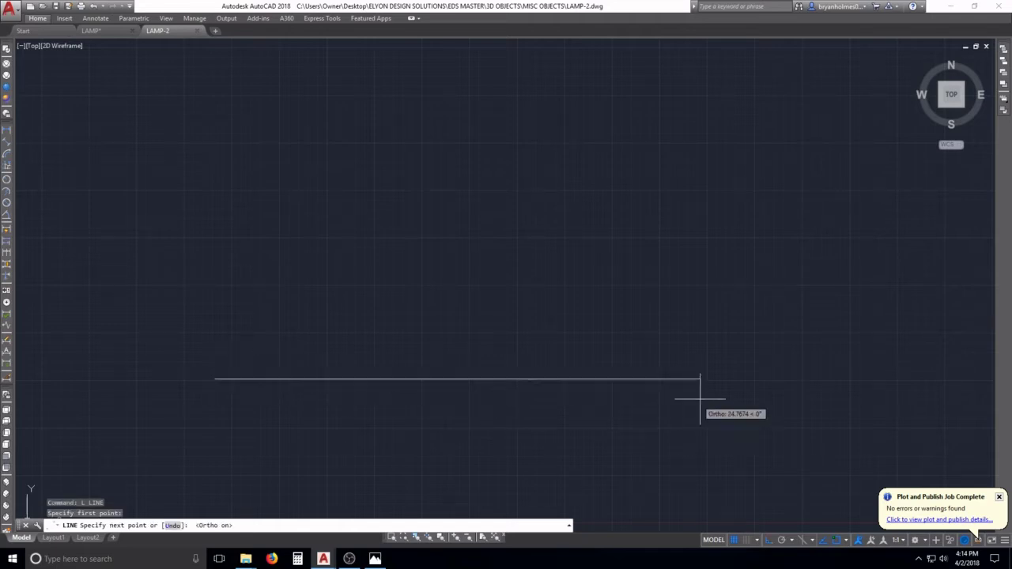
left_click(785, 400)
key("Escape")
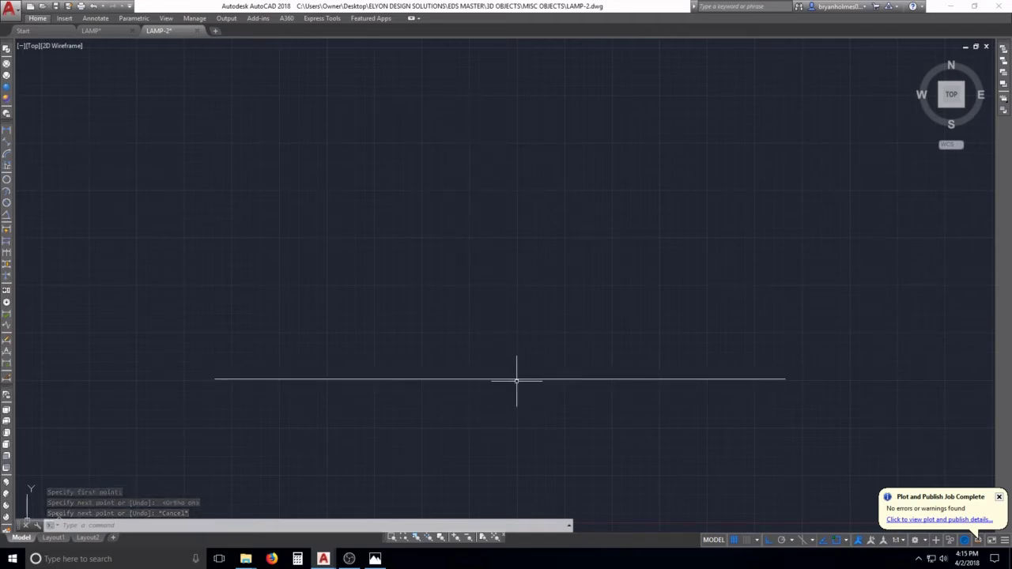
middle_click_drag(516, 402, 530, 272)
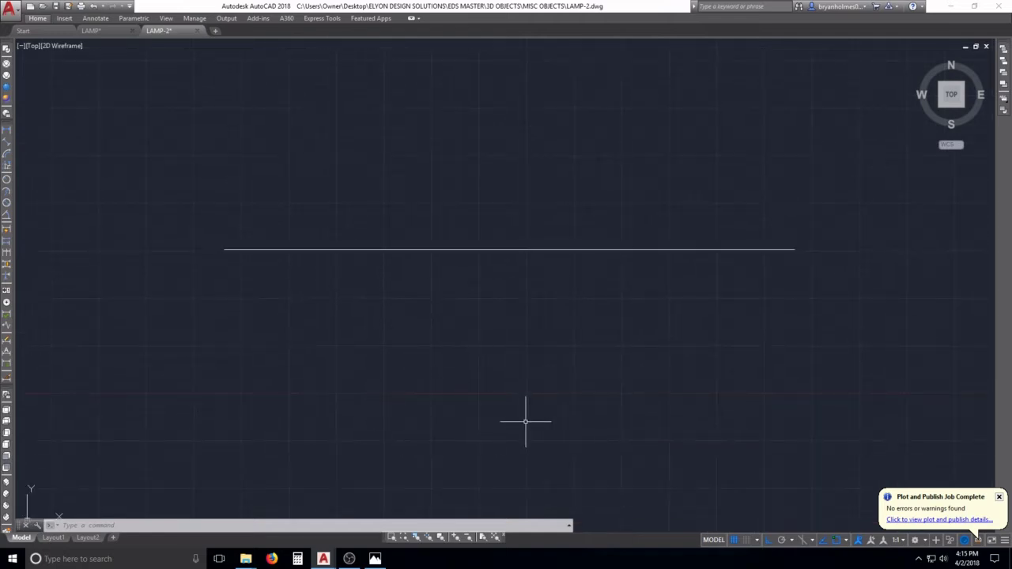
mouse_move(488, 246)
middle_mouse_down()
mouse_move(485, 314)
mouse_move(497, 343)
middle_mouse_up()
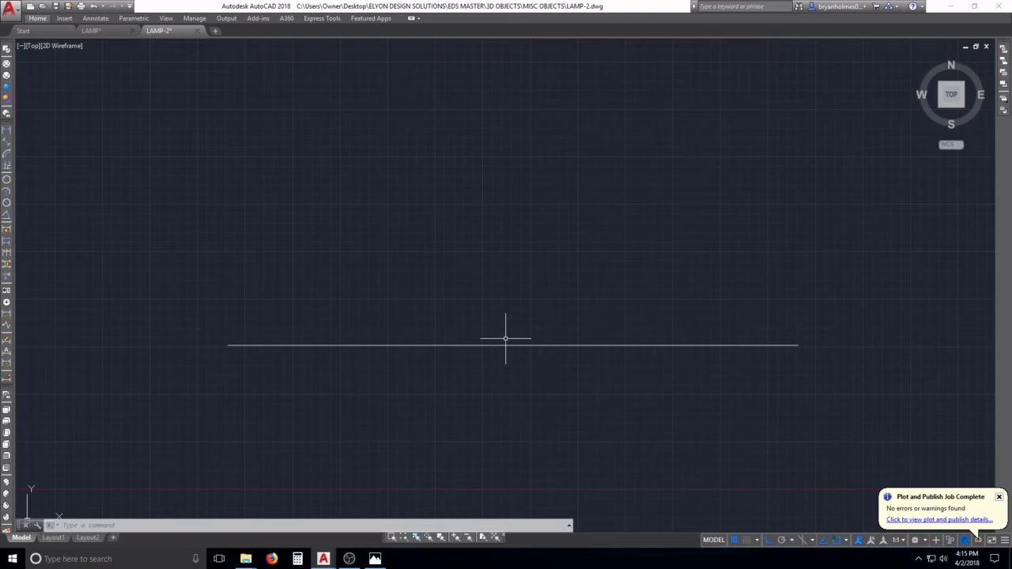
key("Escape")
key("Escape")
scroll(504, 335, "down", 2)
scroll(460, 406, "down", 2)
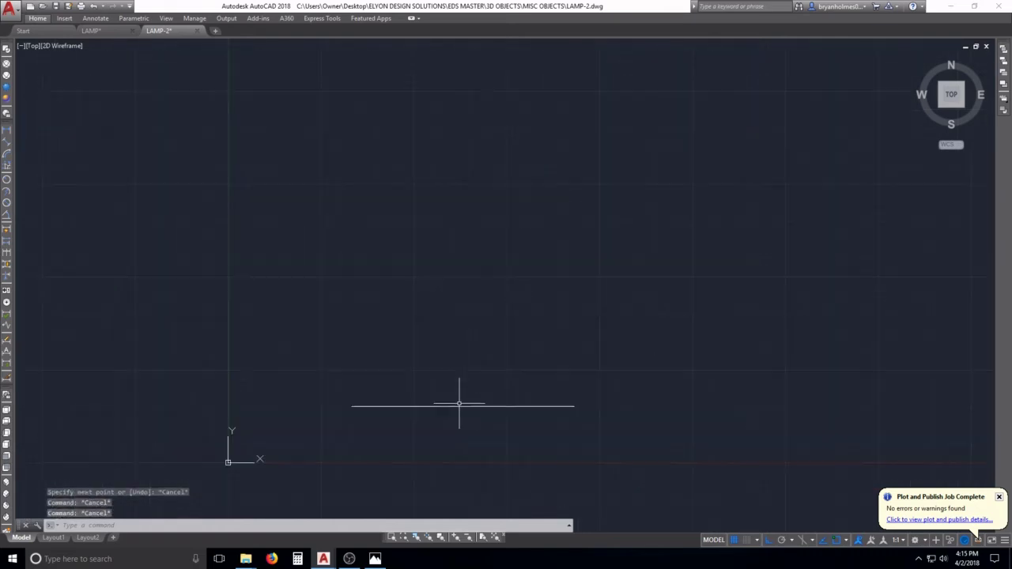
left_click(375, 558)
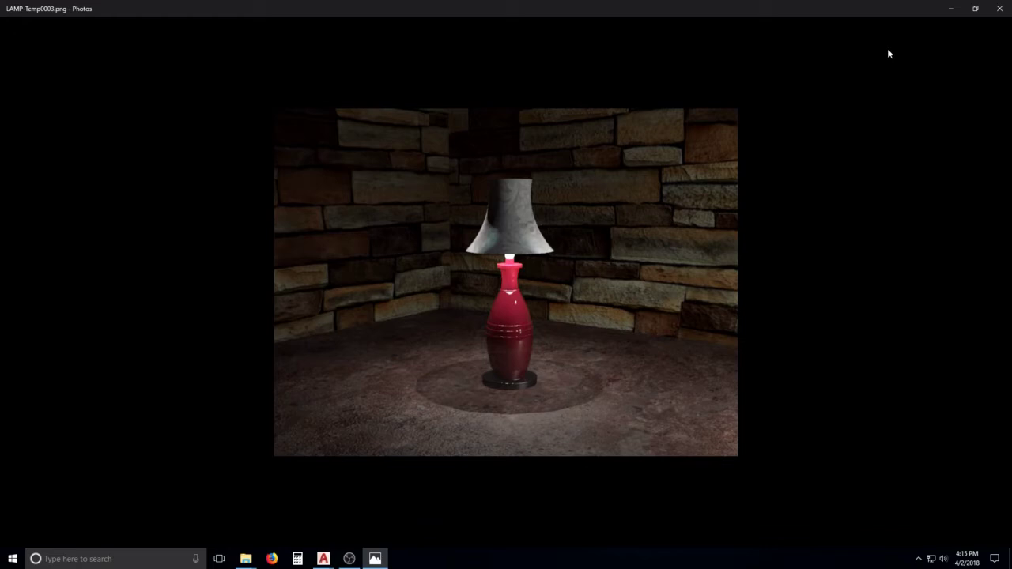
left_click(953, 11)
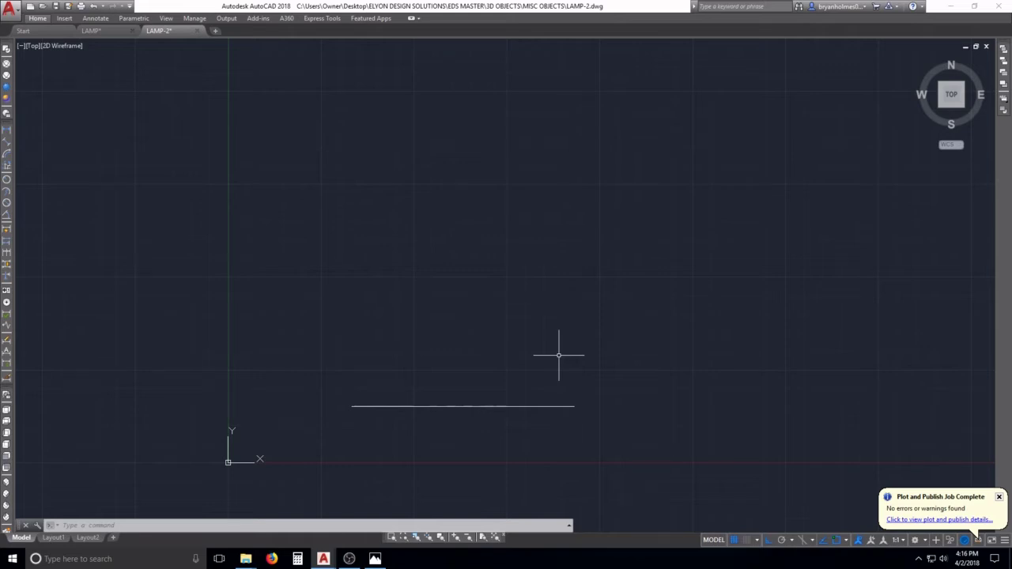
Draw a 24-unit vertical stem rising from the base line's midpoint
key("Escape")
key("Escape")
key("Escape")
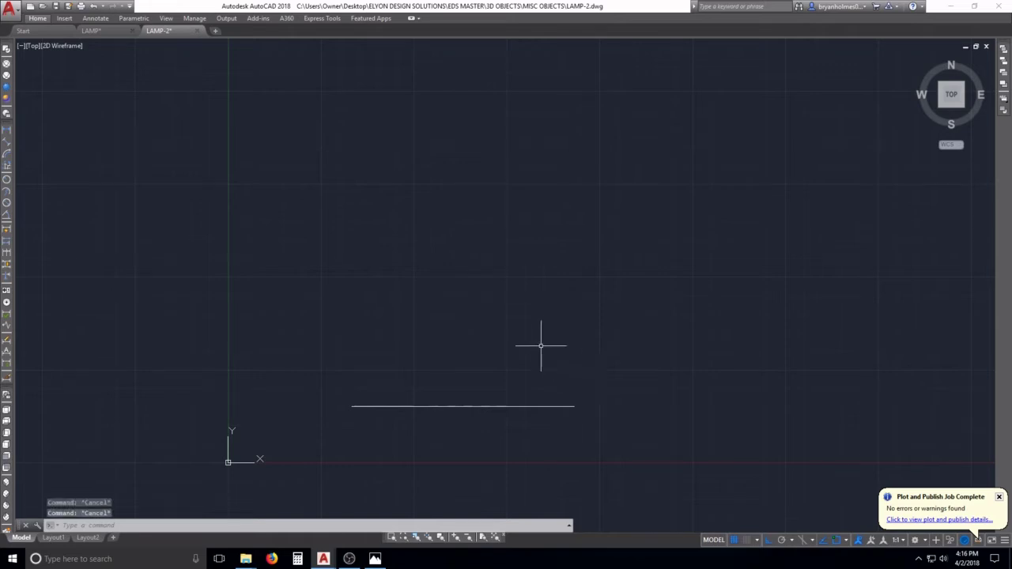
type("l")
key("Return")
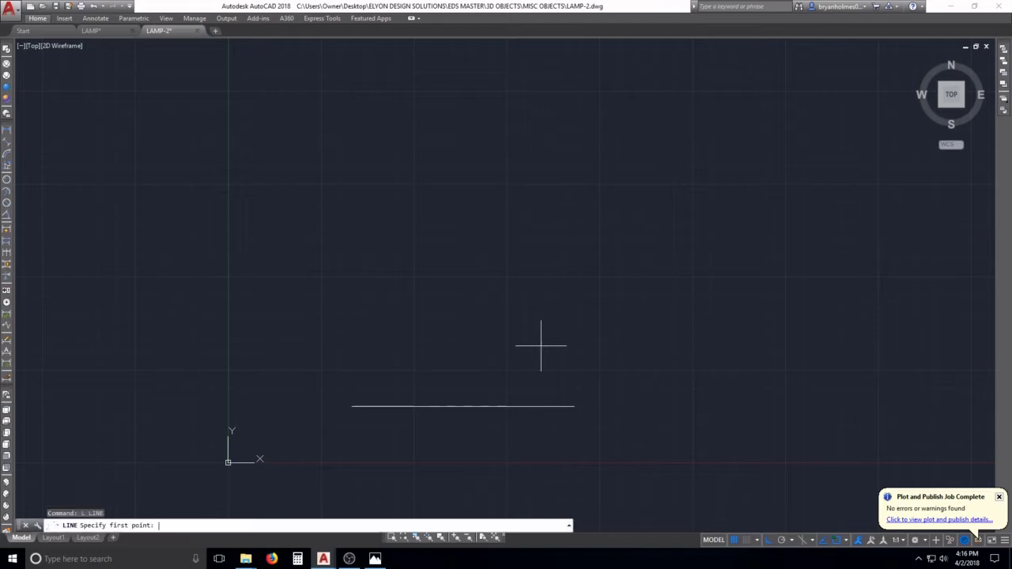
left_click(463, 406)
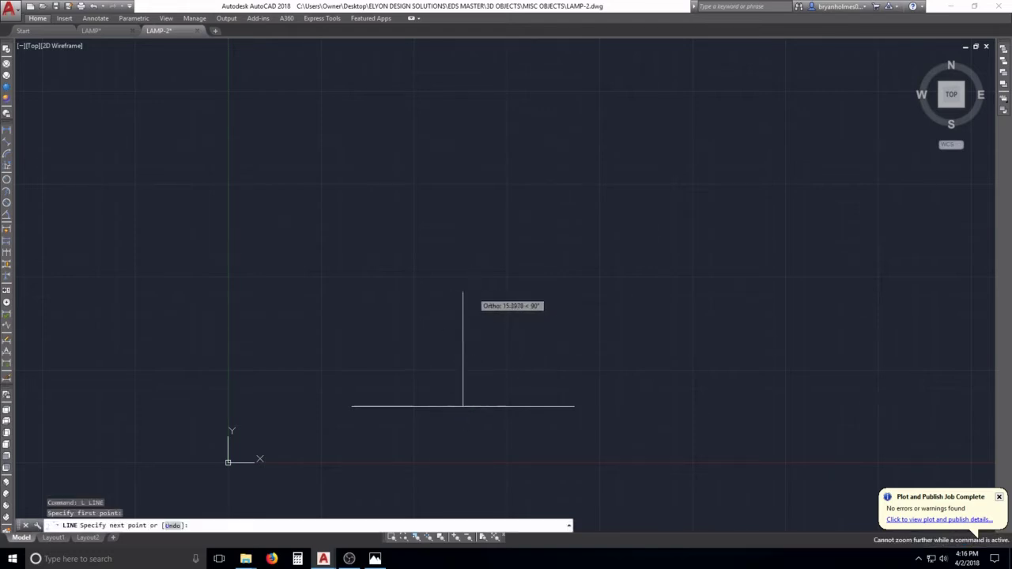
middle_click_drag(463, 294, 408, 374)
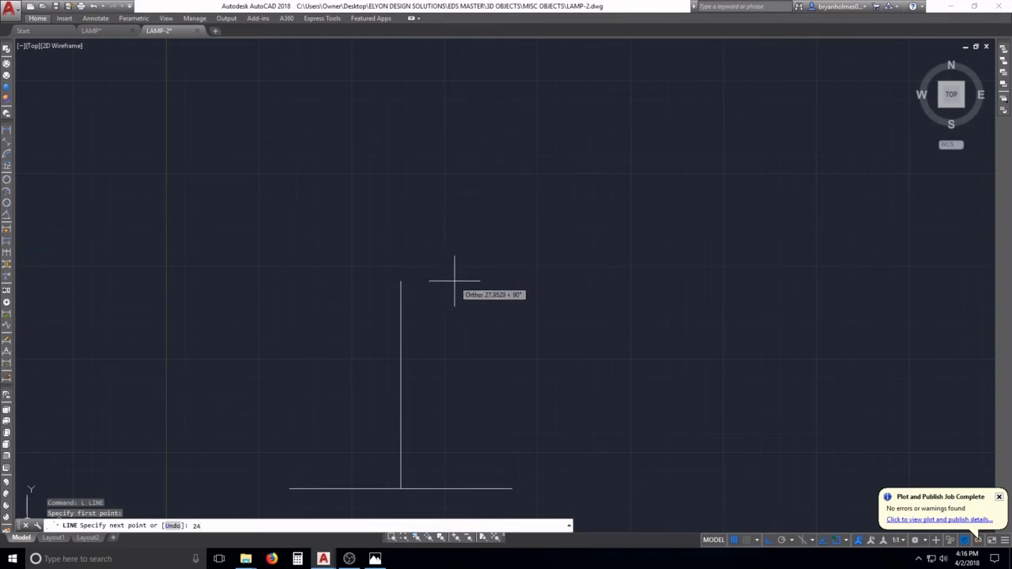
key("Return")
key("Escape")
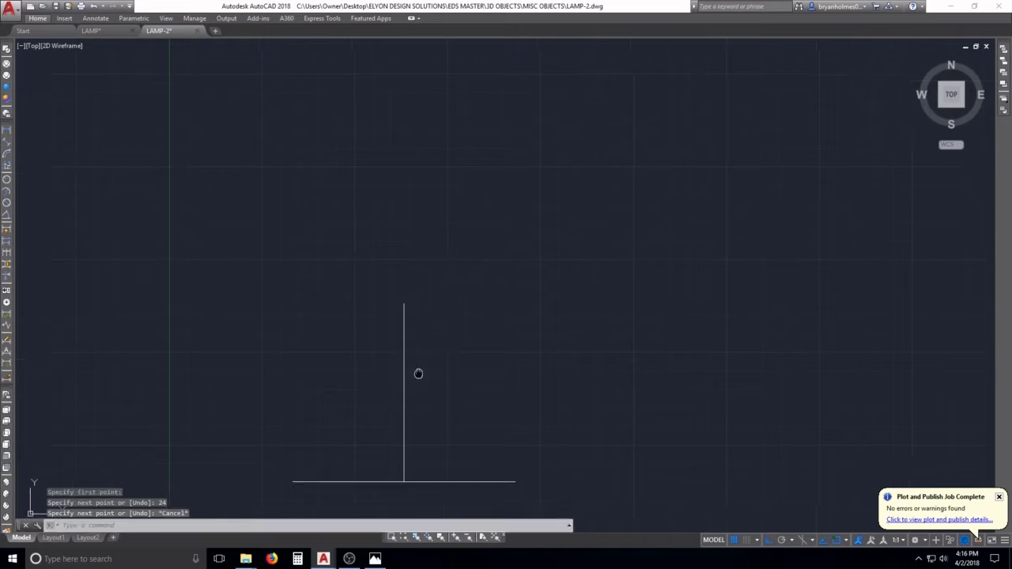
middle_click_drag(418, 372, 450, 273)
scroll(433, 266, "up", 2)
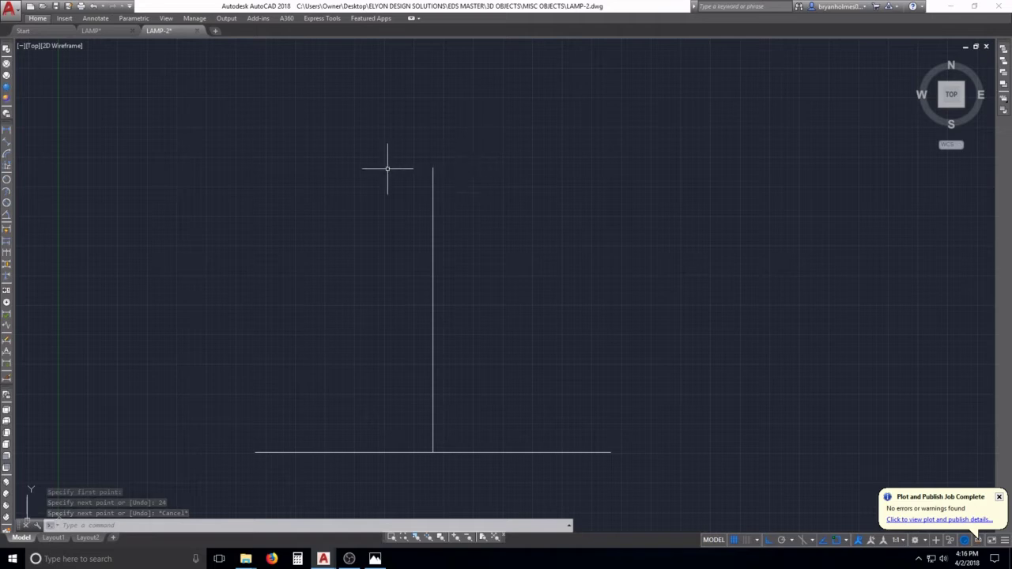
key("Escape")
key("Escape")
key("Escape")
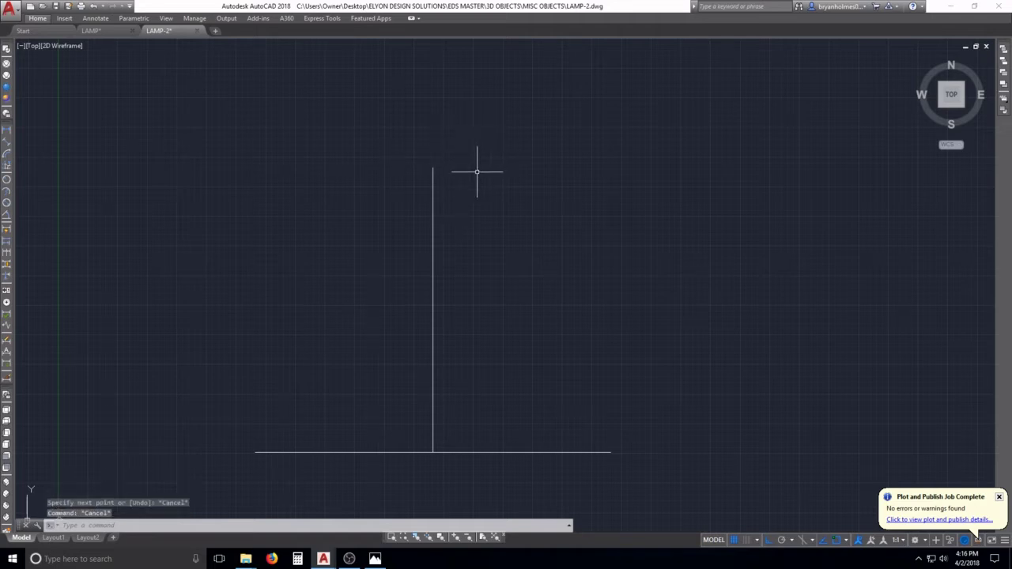
Draw a 1-unit horizontal segment to the right from the stem's top endpoint
type("l")
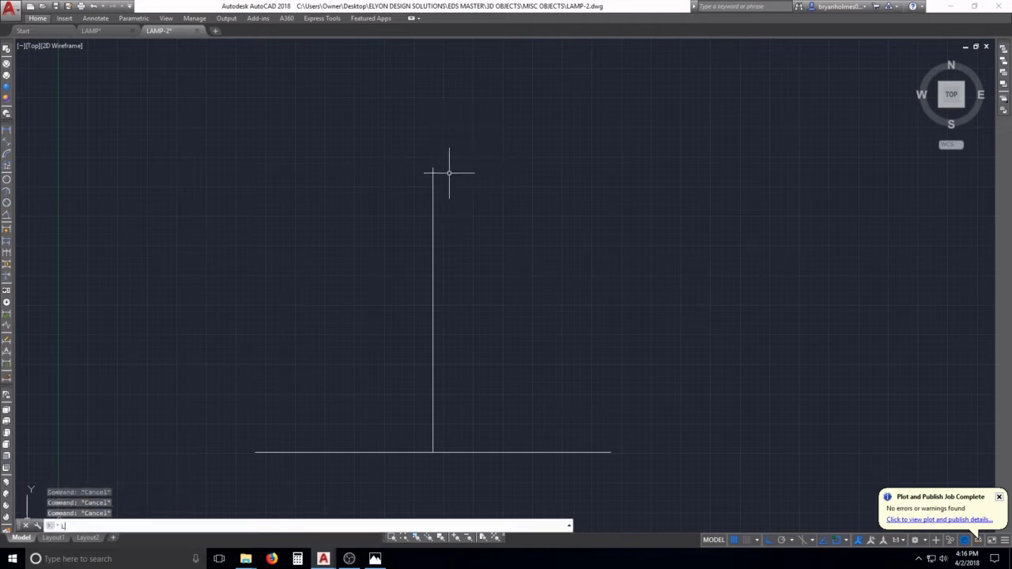
key("Return")
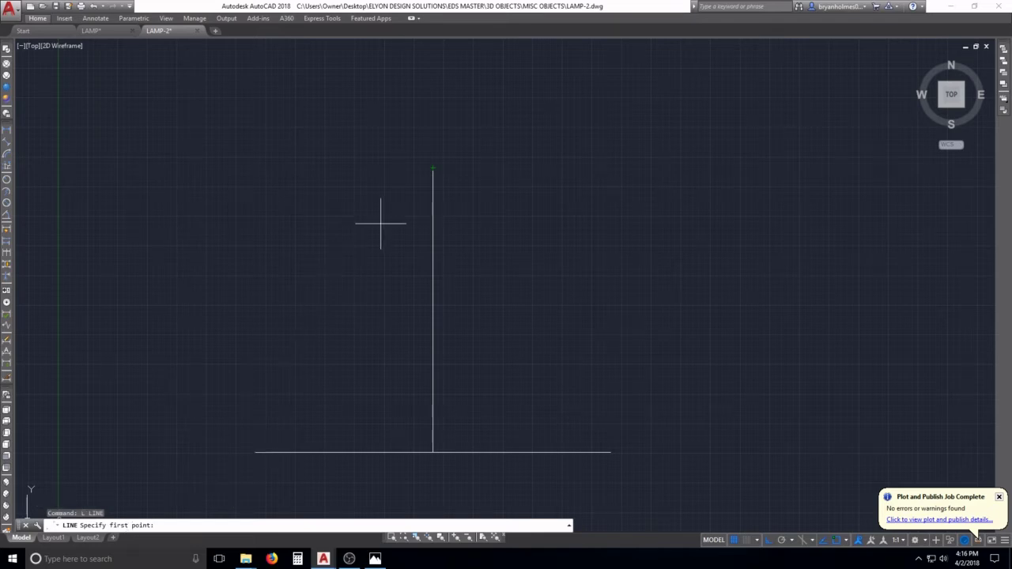
left_click(433, 167)
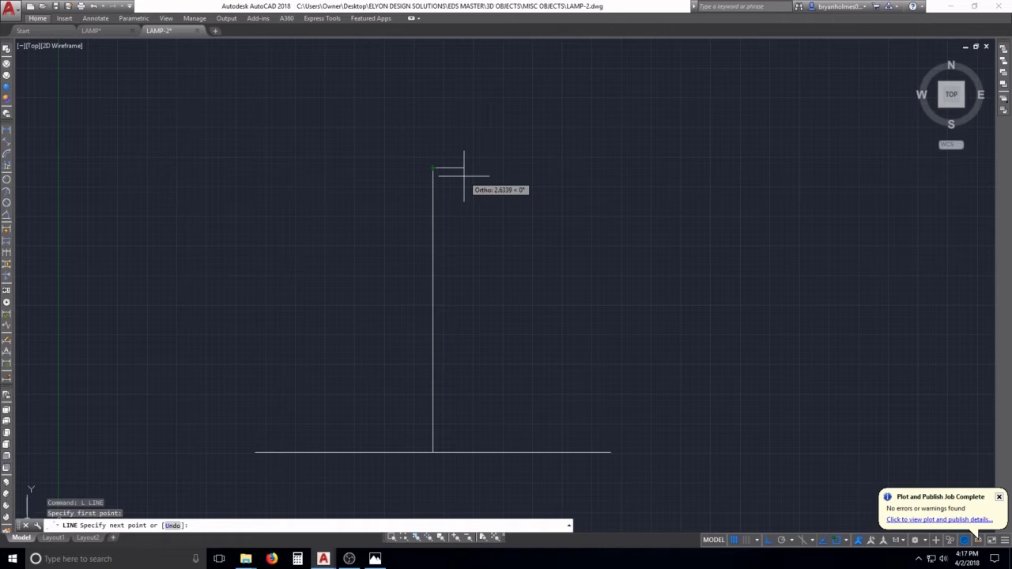
key("Return")
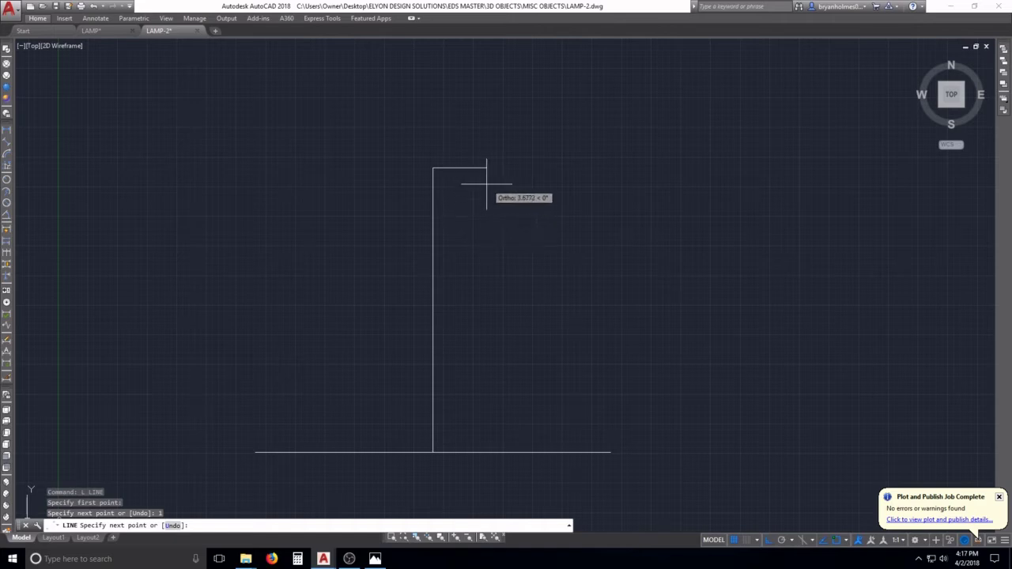
left_click(486, 189)
Erase the short top segment with a selection window
key("Escape")
type("e")
key("Return")
left_click(408, 142)
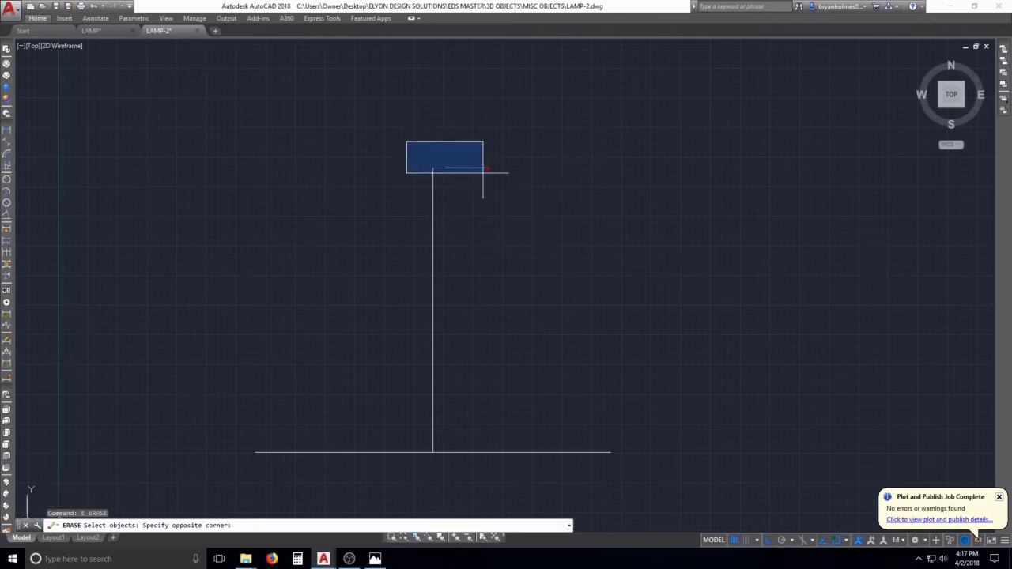
left_click(491, 175)
key("Return")
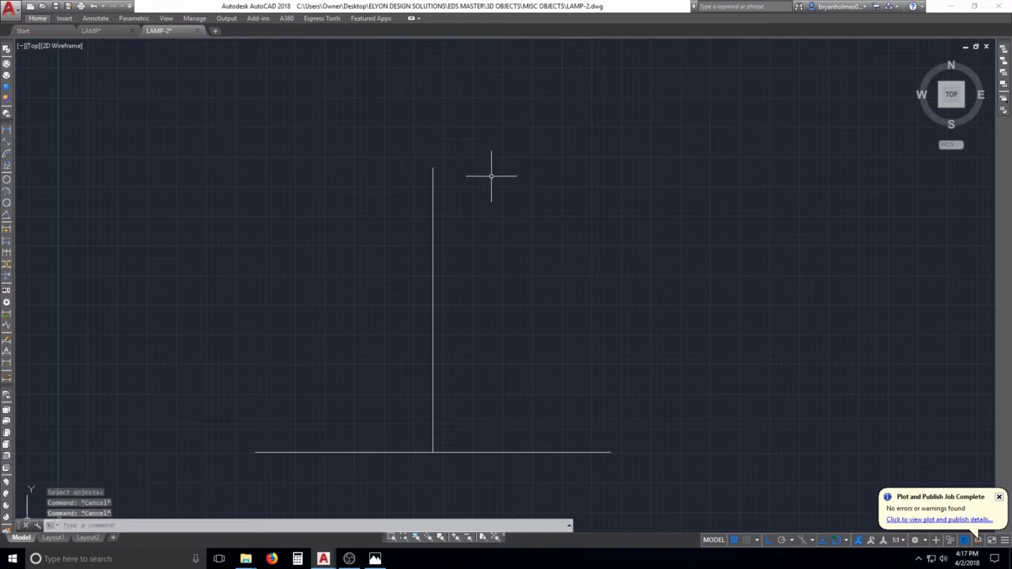
Start a stepped line from the stem top: 1.5 right, a short drop, then a step right
type("l")
key("Return")
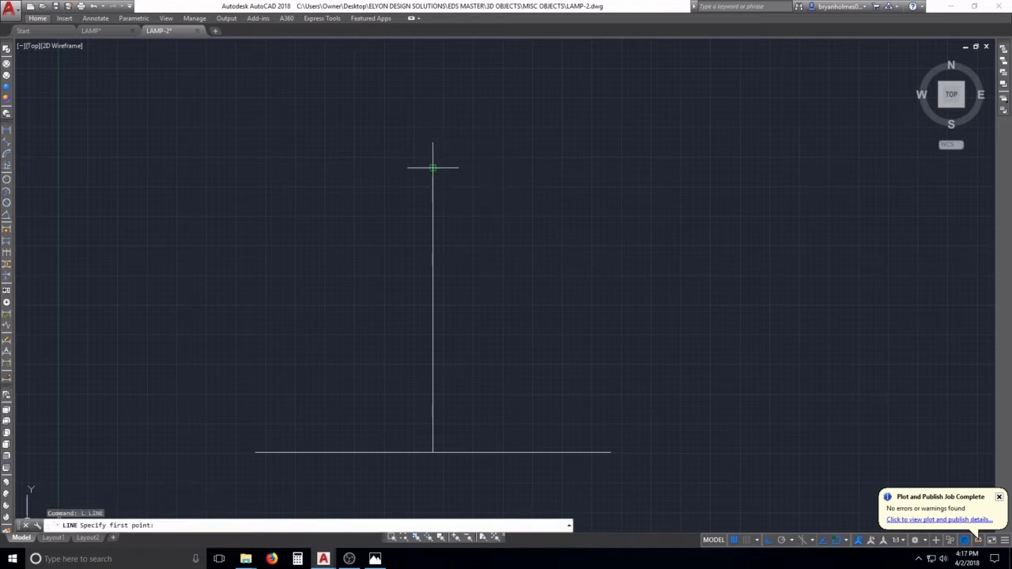
left_click(432, 167)
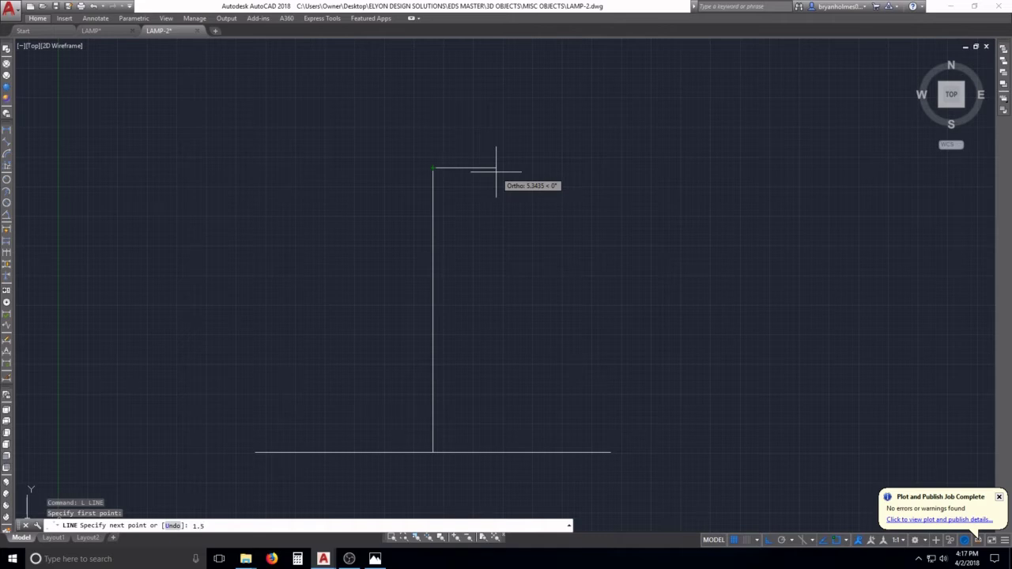
type("1.5")
key("Return")
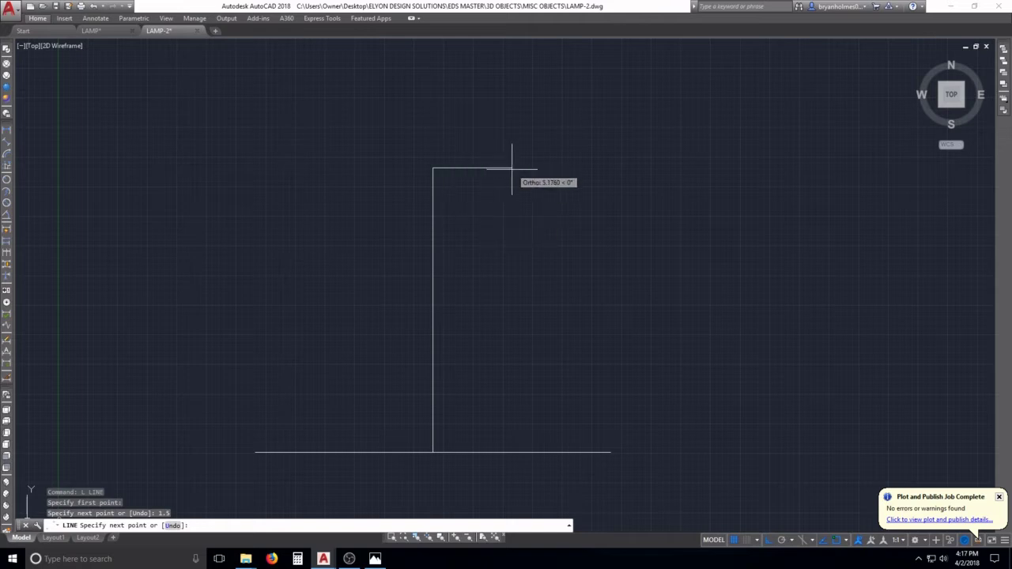
scroll(443, 164, "up", 2)
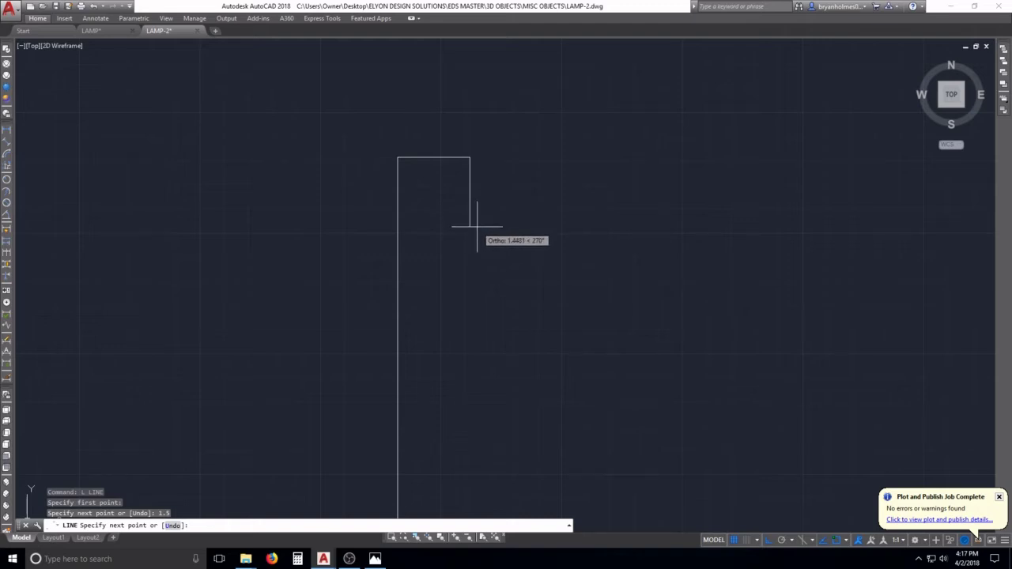
left_click(474, 227)
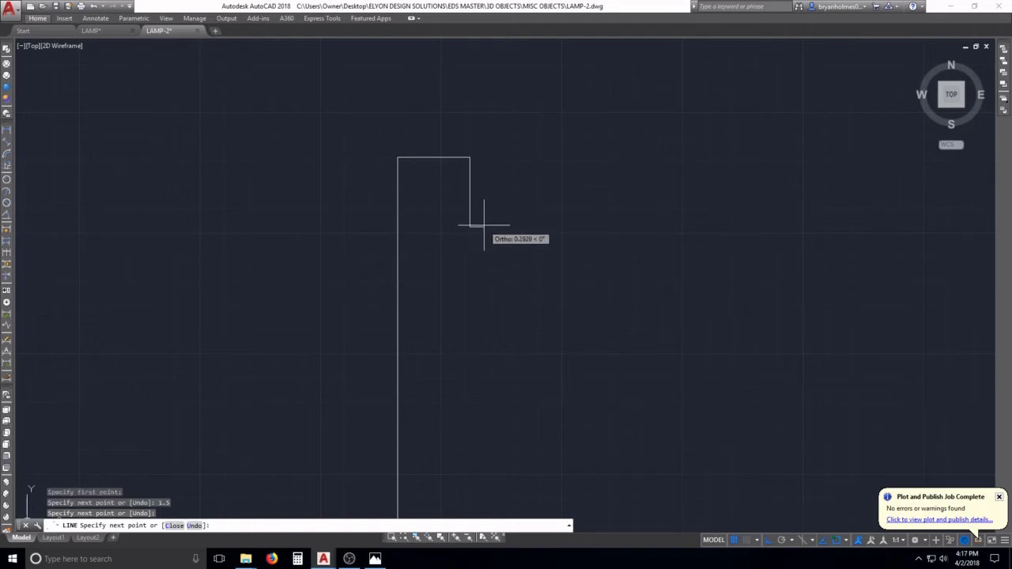
scroll(486, 221, "down", 3)
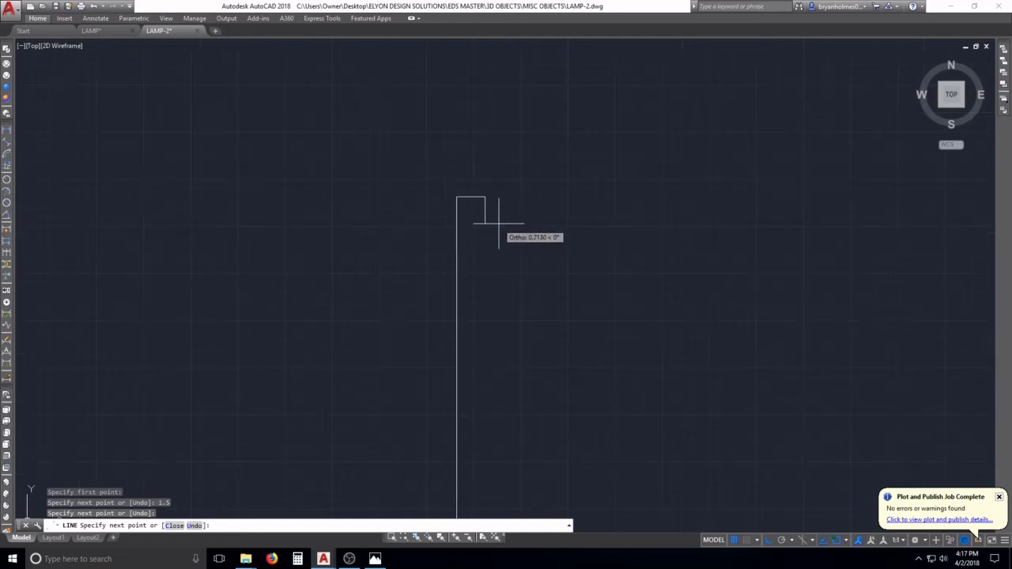
scroll(494, 221, "up", 1)
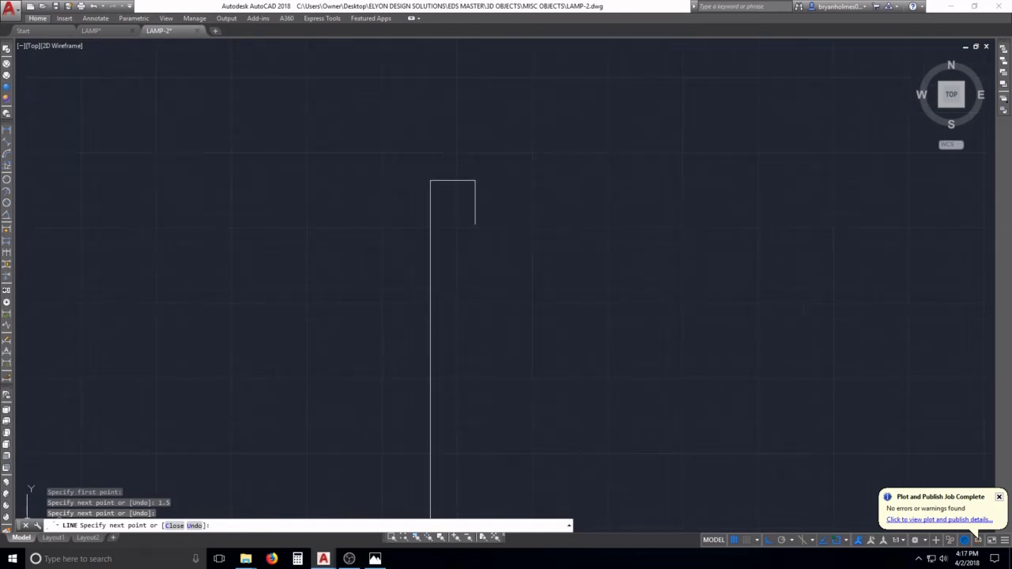
left_click(503, 224)
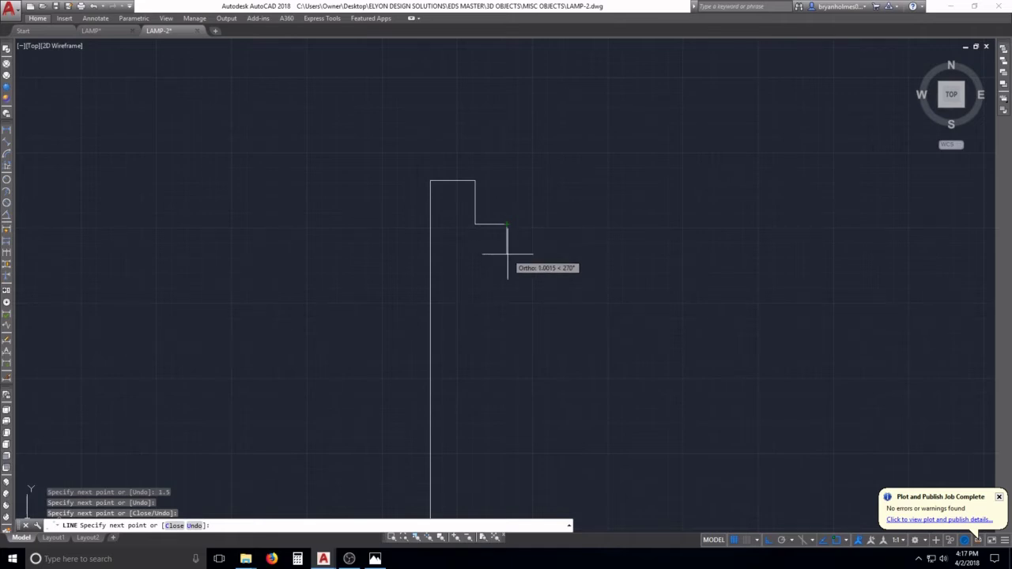
Add the final downward drop to complete the stepped outline
scroll(507, 255, "down", 2)
middle_click_drag(507, 253, 429, 186)
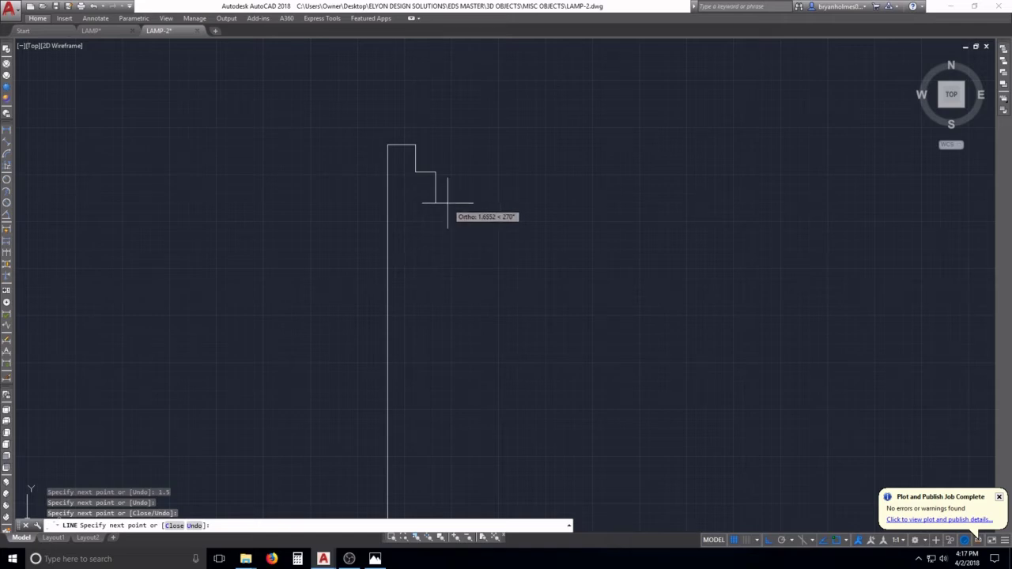
scroll(440, 217, "down", 2)
middle_click_drag(441, 217, 408, 215)
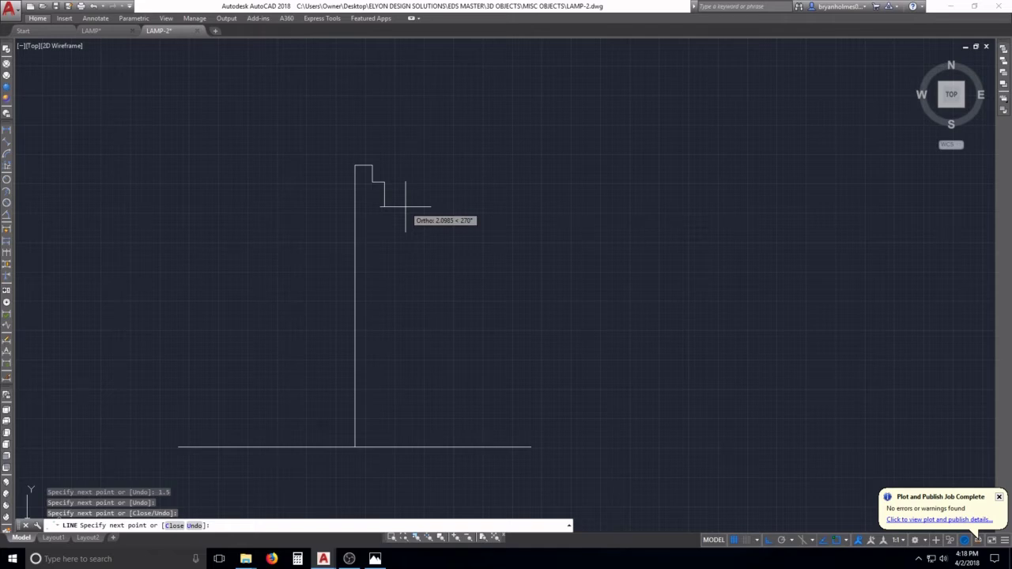
left_click(392, 195)
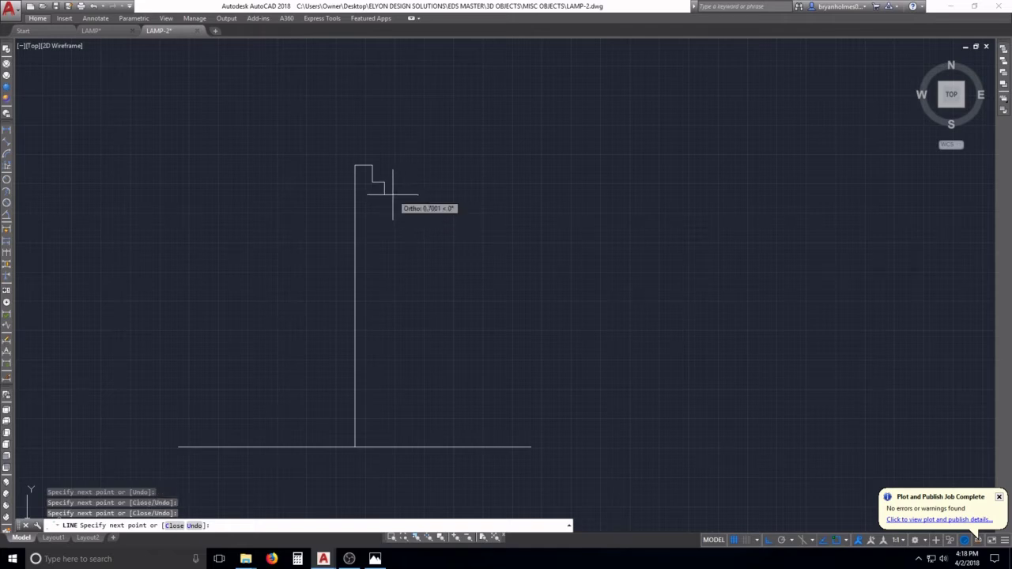
key("Escape")
key("Escape")
key("Escape")
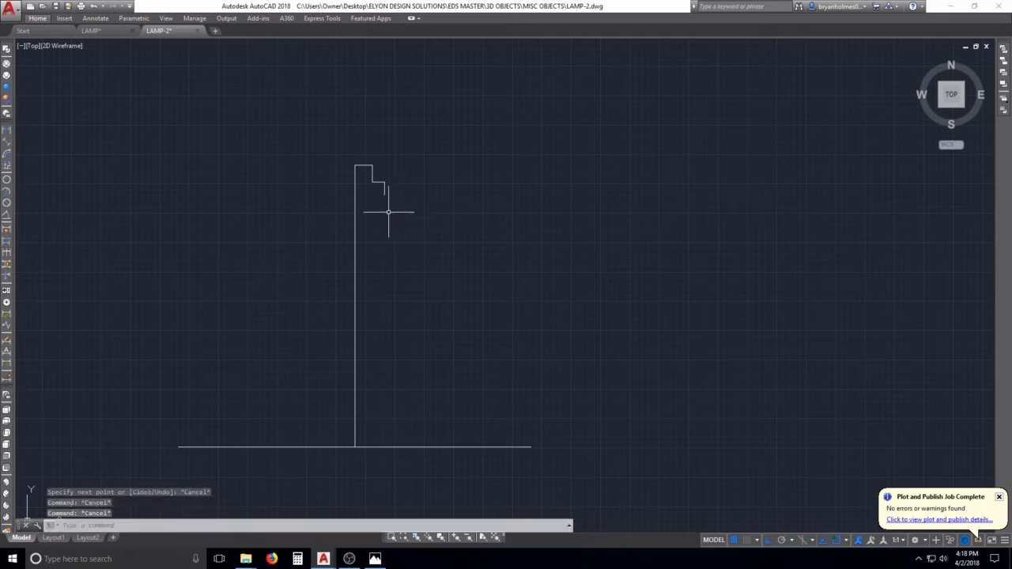
Draw a three-point arc, Ortho off, bulging right from the steps' end to just above the base line
type("a")
key("Return")
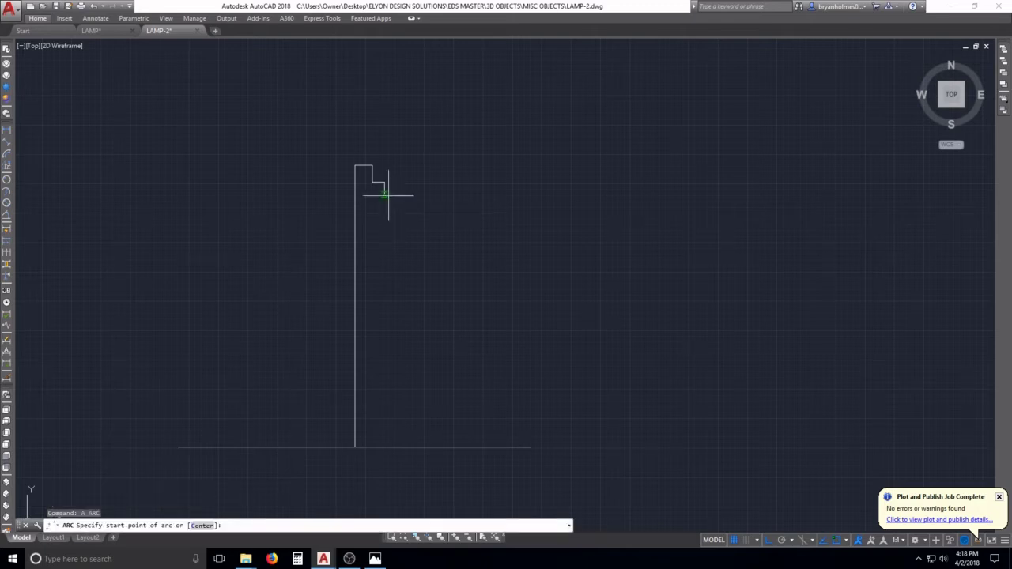
left_click(387, 196)
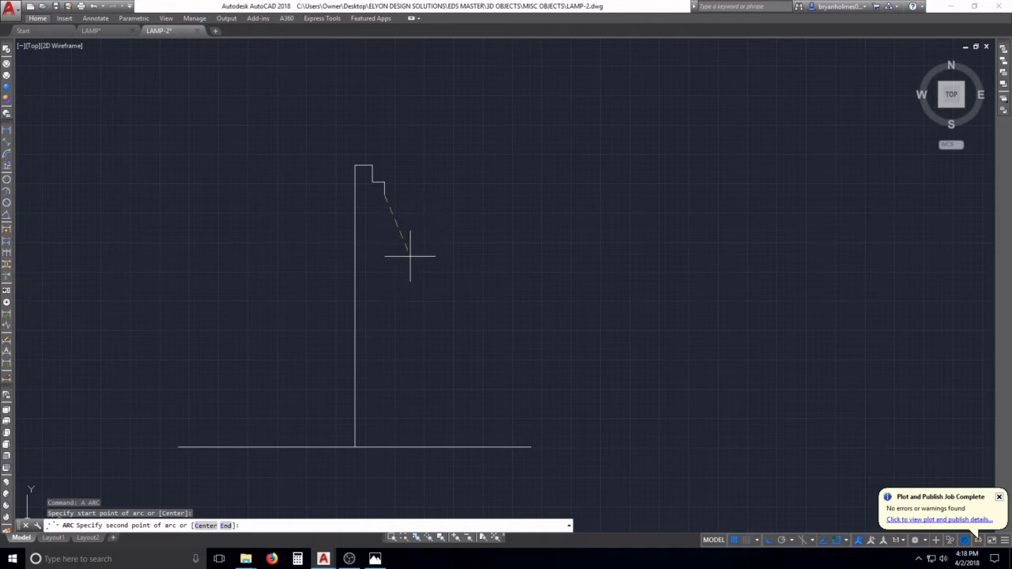
key("F8")
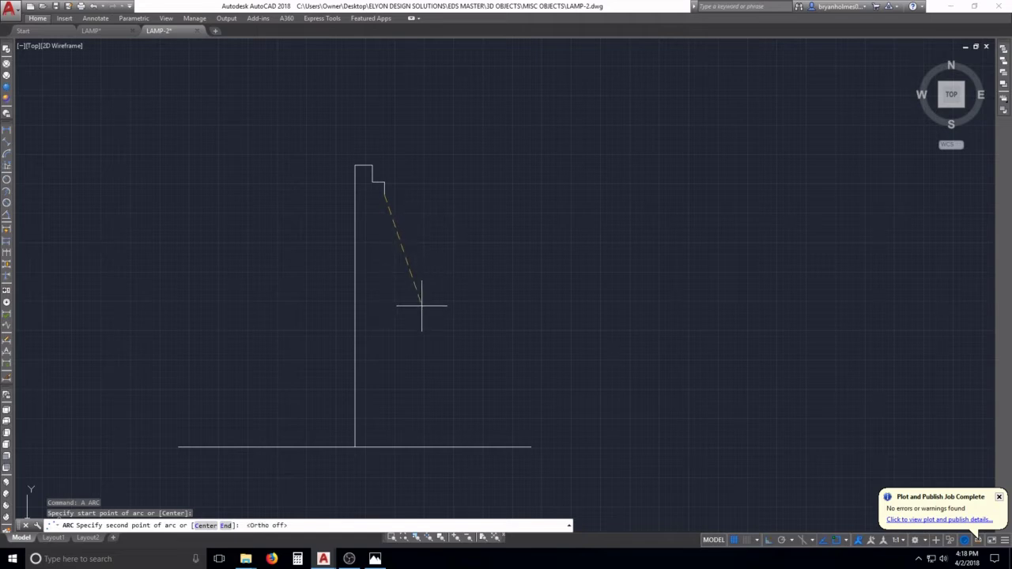
left_click(419, 298)
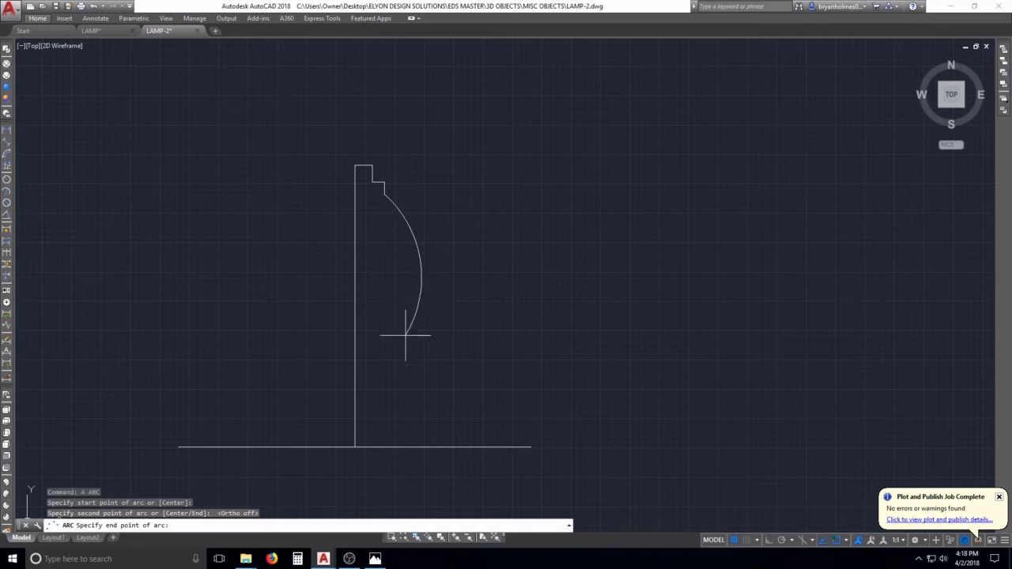
left_click(397, 435)
key("Escape")
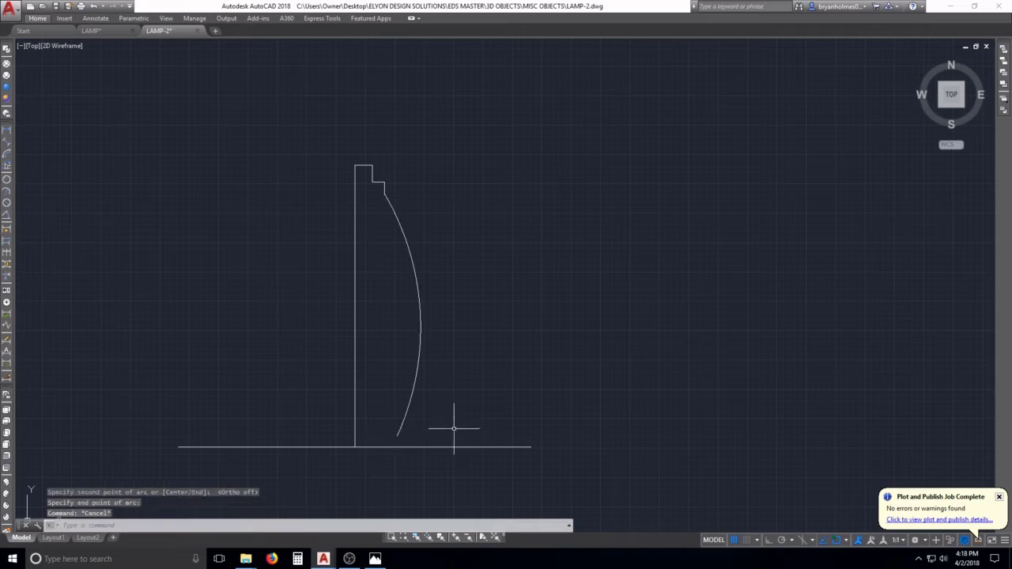
key("Escape")
Draw a short line from the arc's lower end right and down onto the base line
type("l")
key("Return")
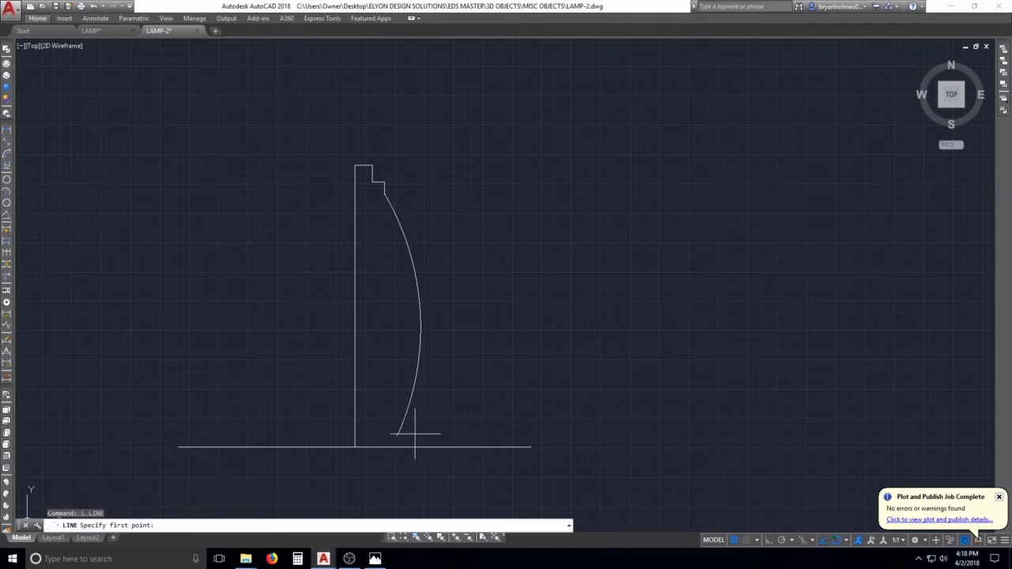
left_click(399, 436)
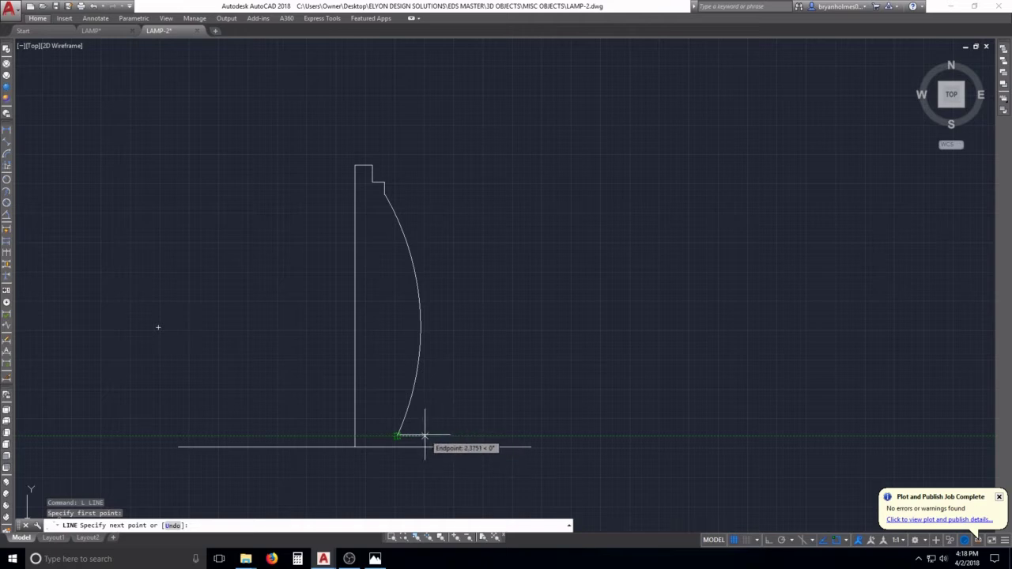
left_click(425, 436)
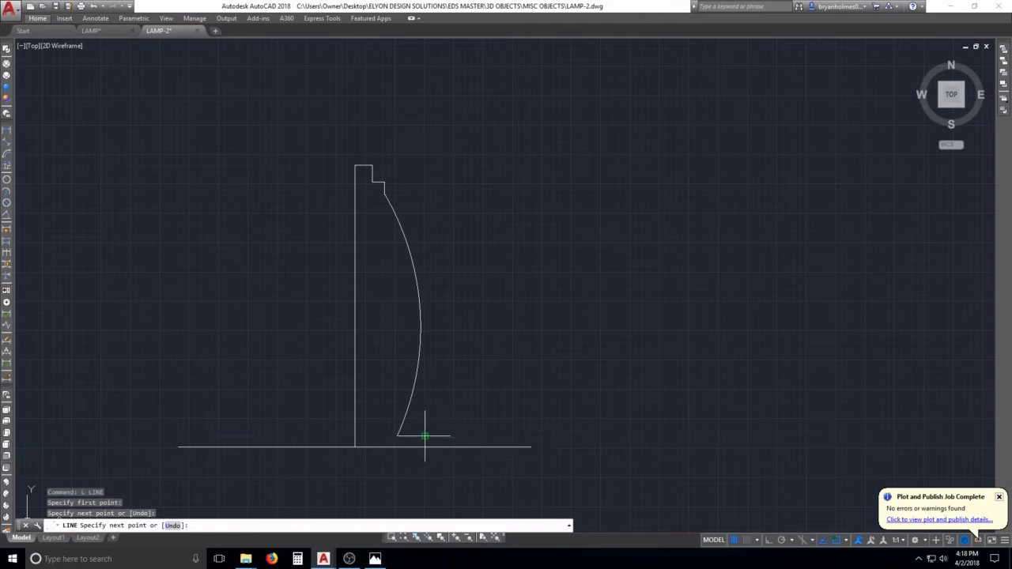
left_click(424, 447)
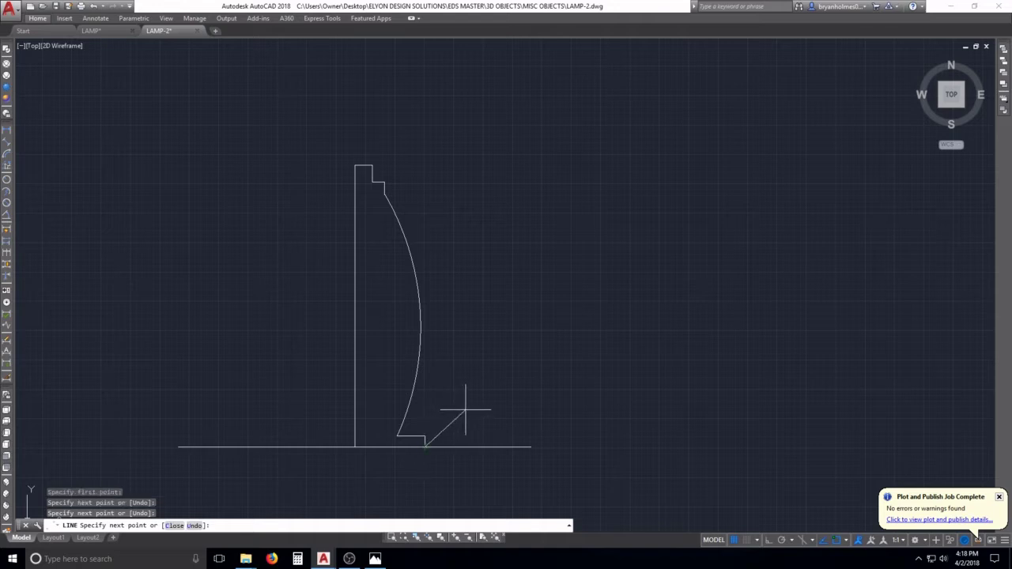
key("Escape")
key("Escape")
key("Escape")
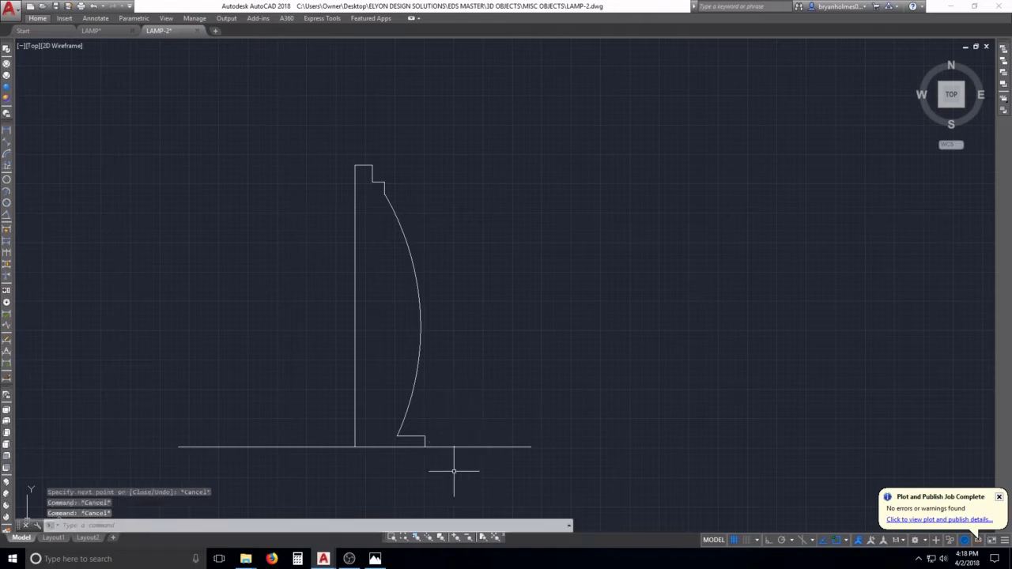
Shorten the base line by its left grip, undo it, and leave the line at its original length
left_click(301, 422)
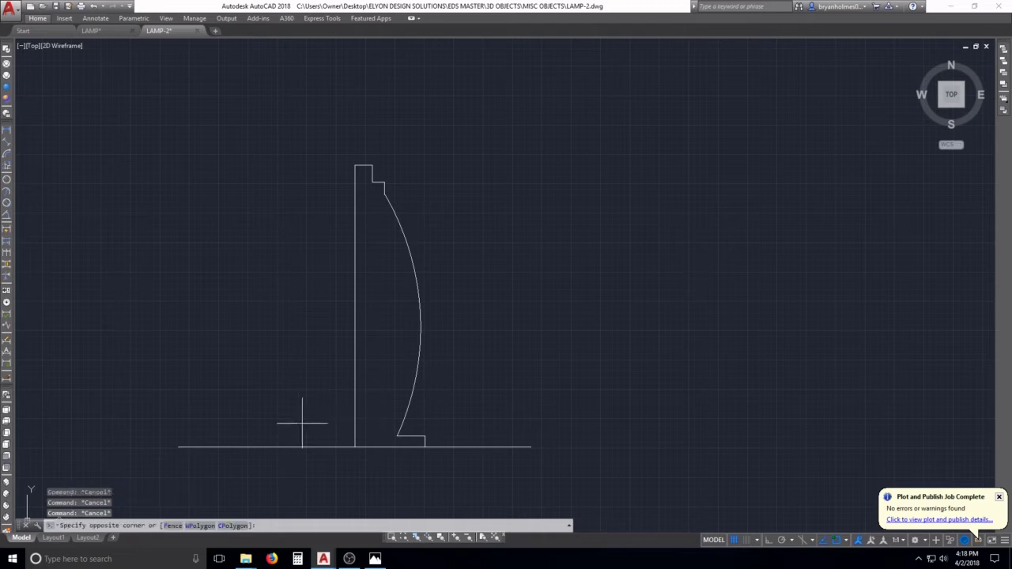
left_click(179, 447)
left_click(354, 447)
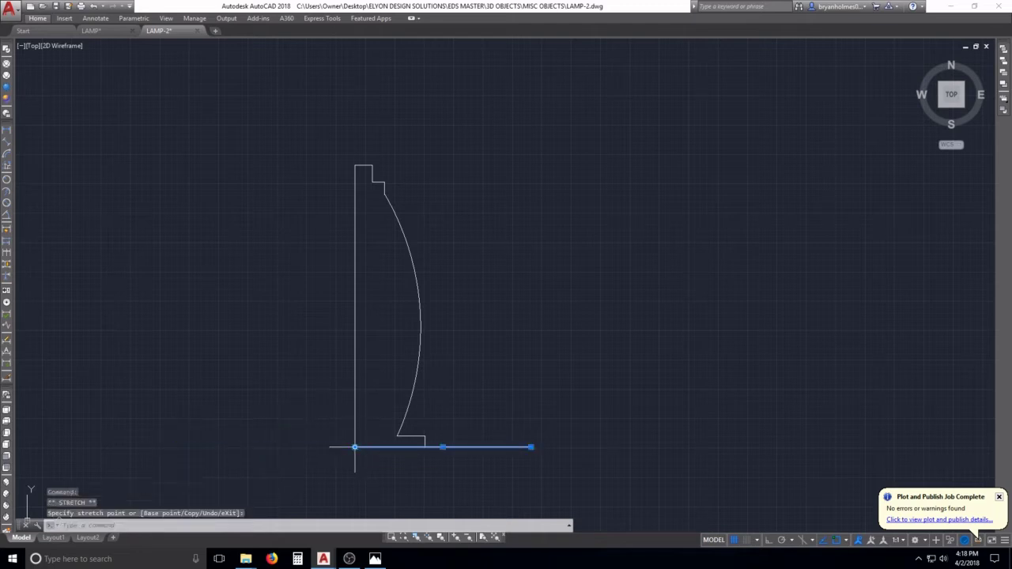
key("Escape")
key("Escape")
type("u")
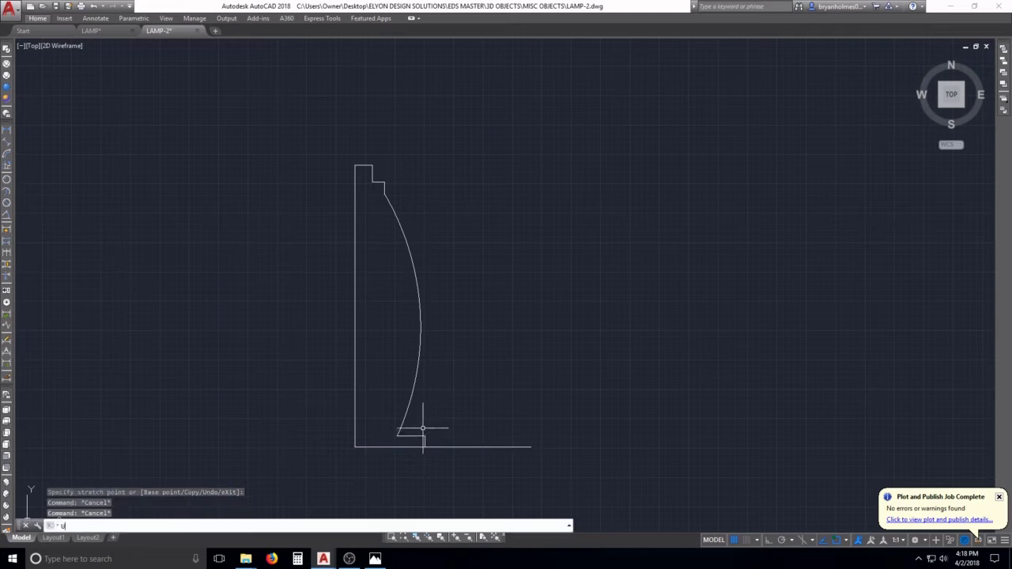
key("Return")
left_click(492, 431)
left_click(458, 466)
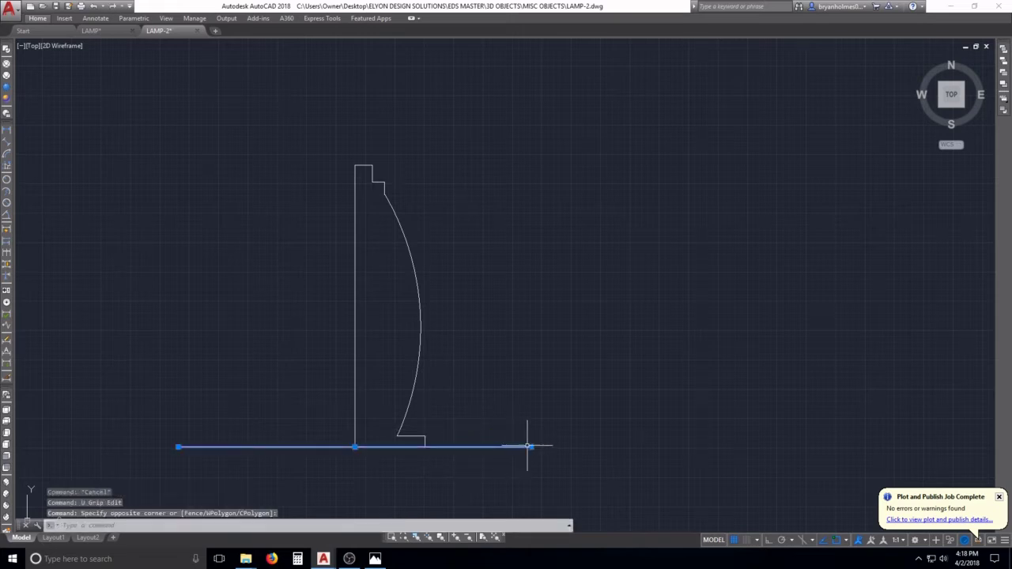
left_click(530, 446)
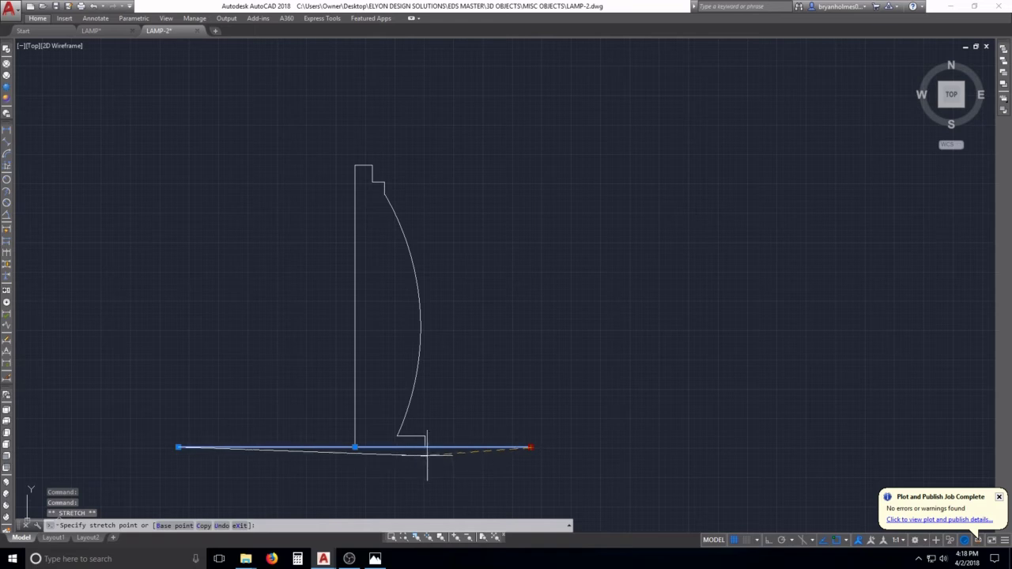
key("Escape")
key("Escape")
key("Escape")
key("Escape")
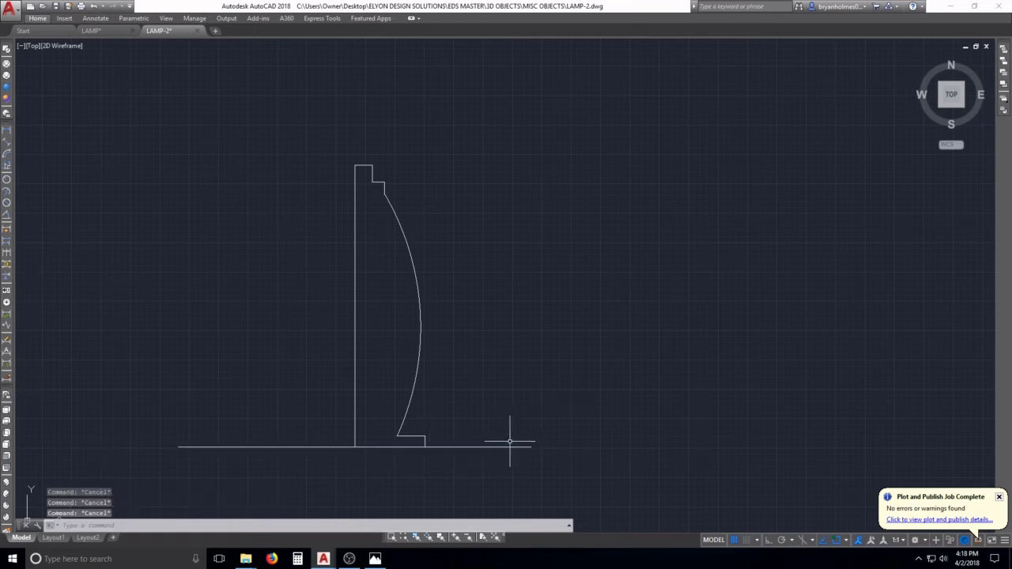
Trim the base line on both sides of the profile, using all objects as cutting edges
type("tr")
key("Return")
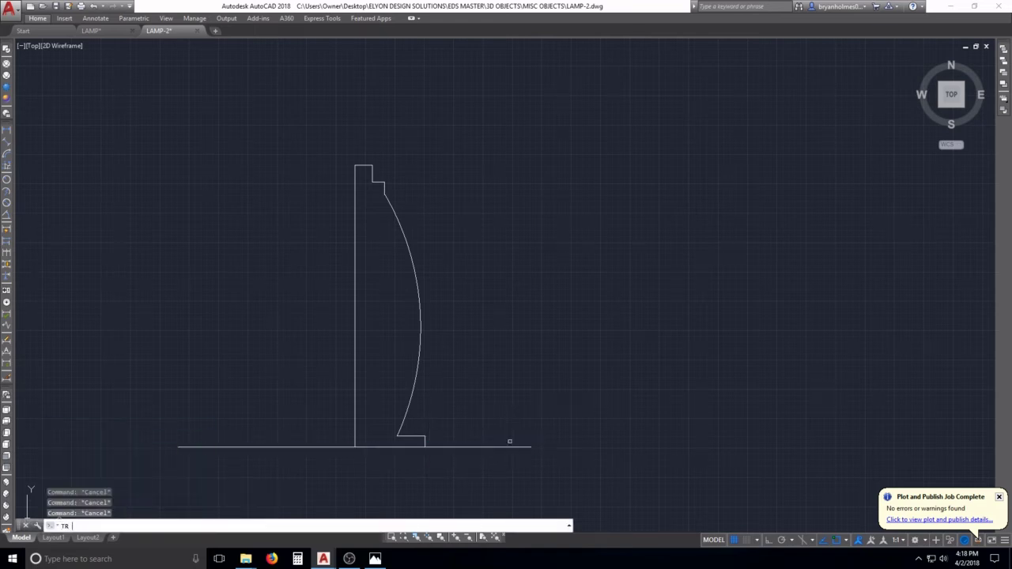
key("Return")
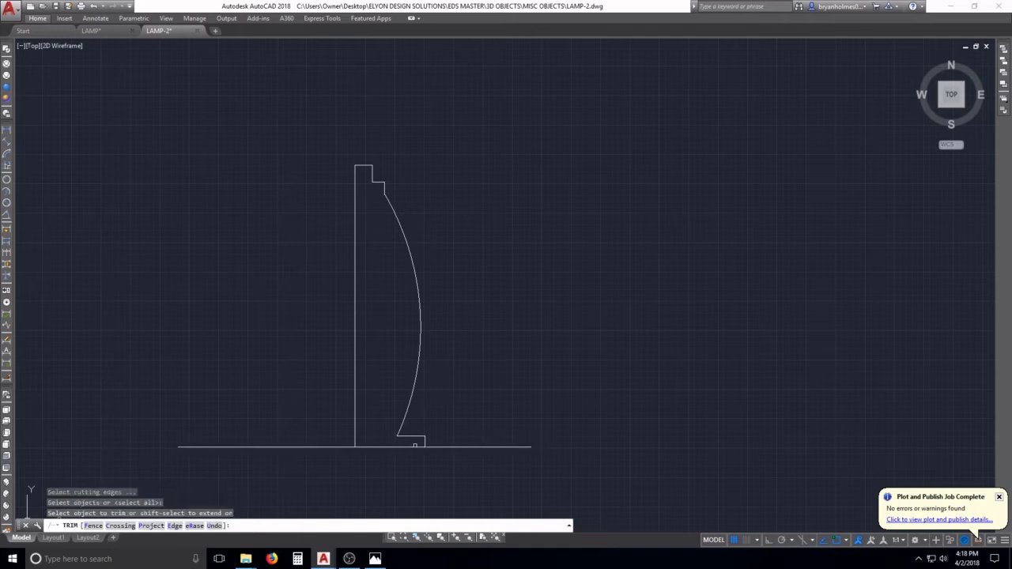
left_click(467, 447)
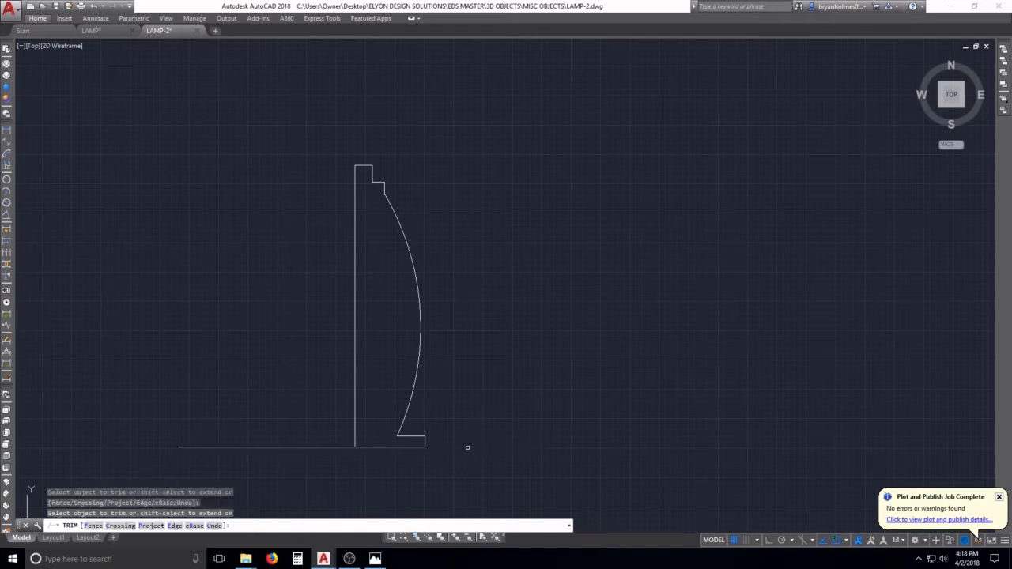
left_click(320, 447)
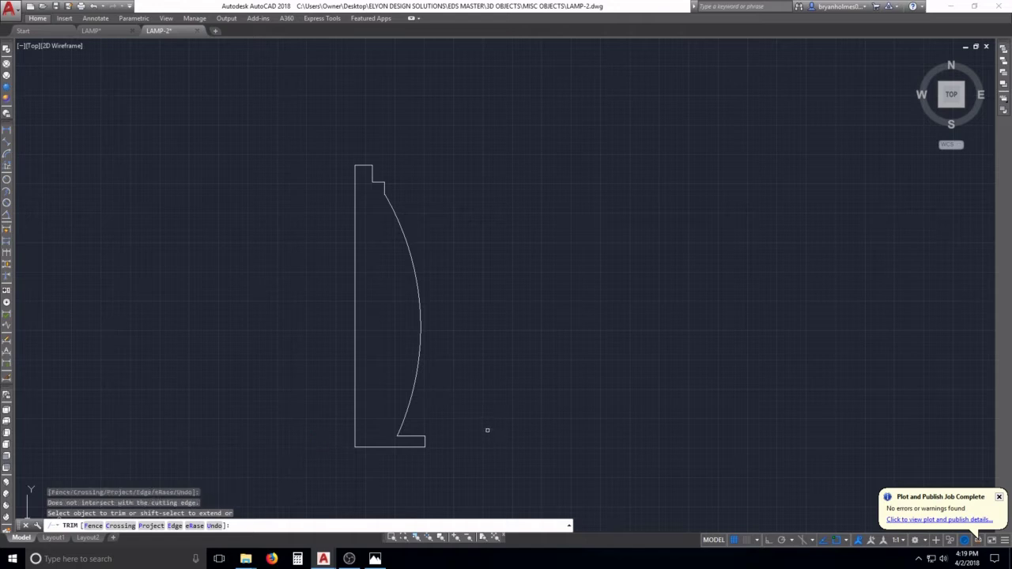
key("Escape")
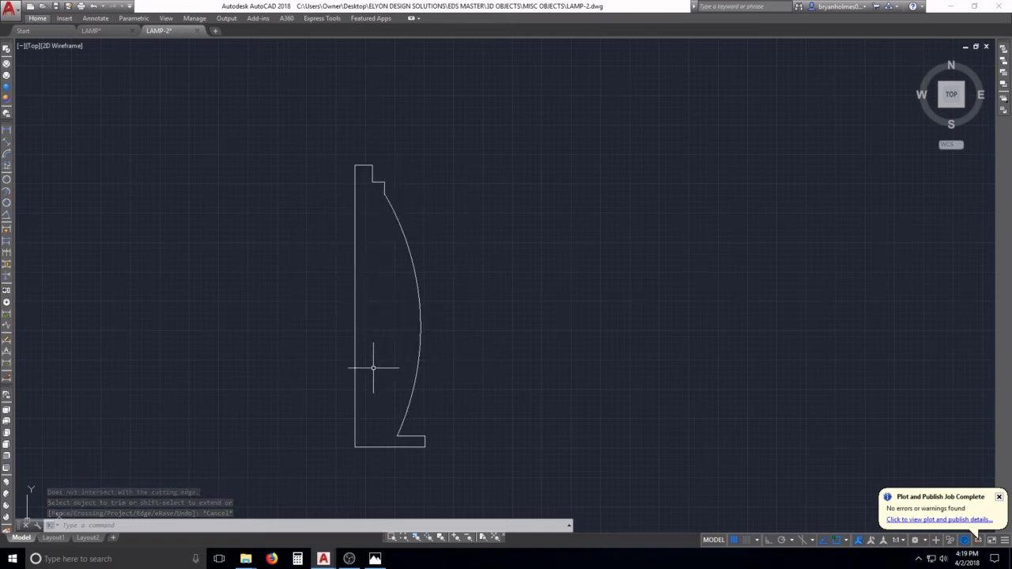
key("Escape")
key("Escape")
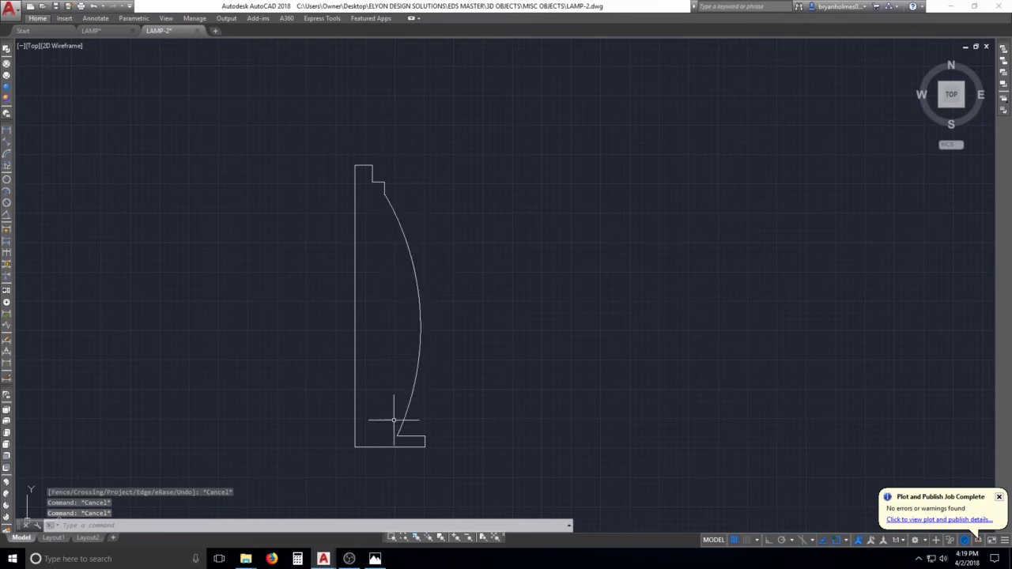
key("Escape")
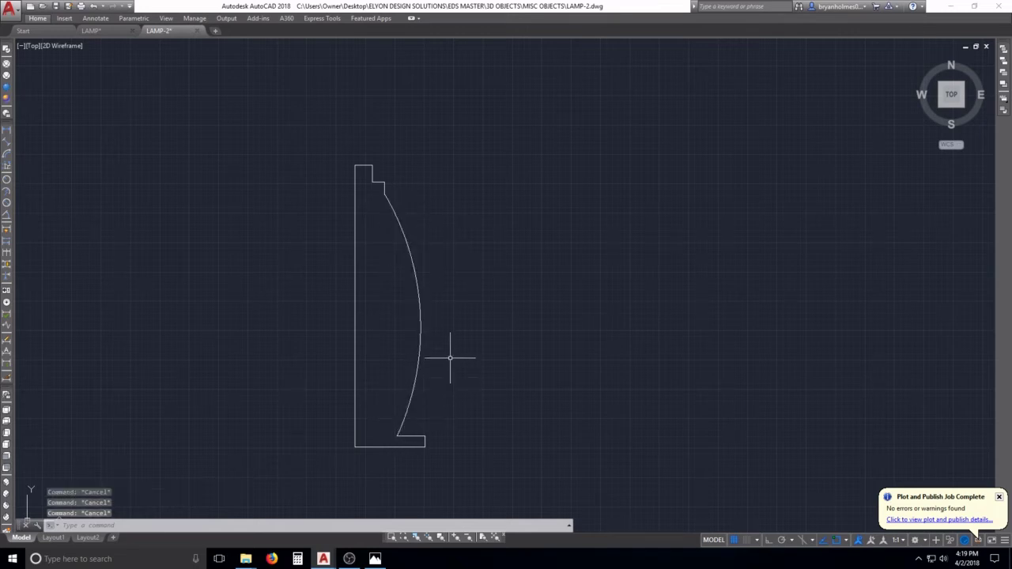
Try placing a circle centre on the profile's curved edge, cancelling two attempts
type("c")
key("Return")
left_click(420, 314)
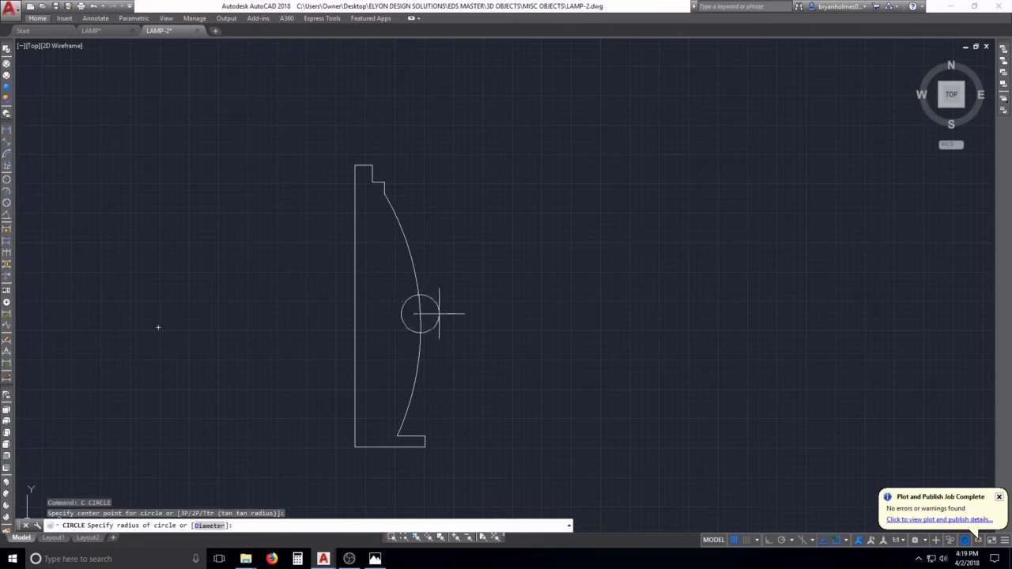
key("Escape")
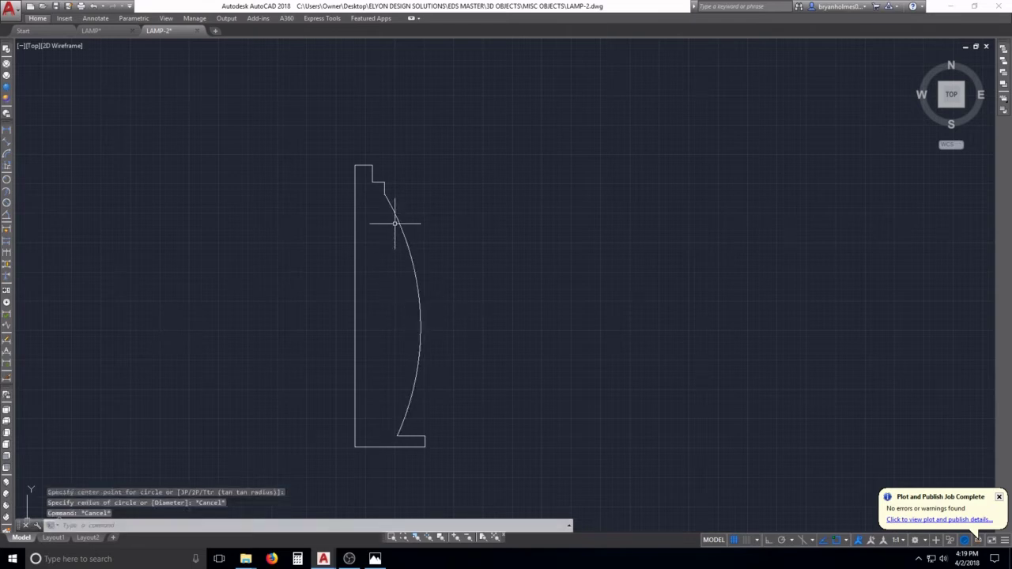
type("c")
key("Return")
scroll(403, 247, "up", 4)
left_click(409, 249)
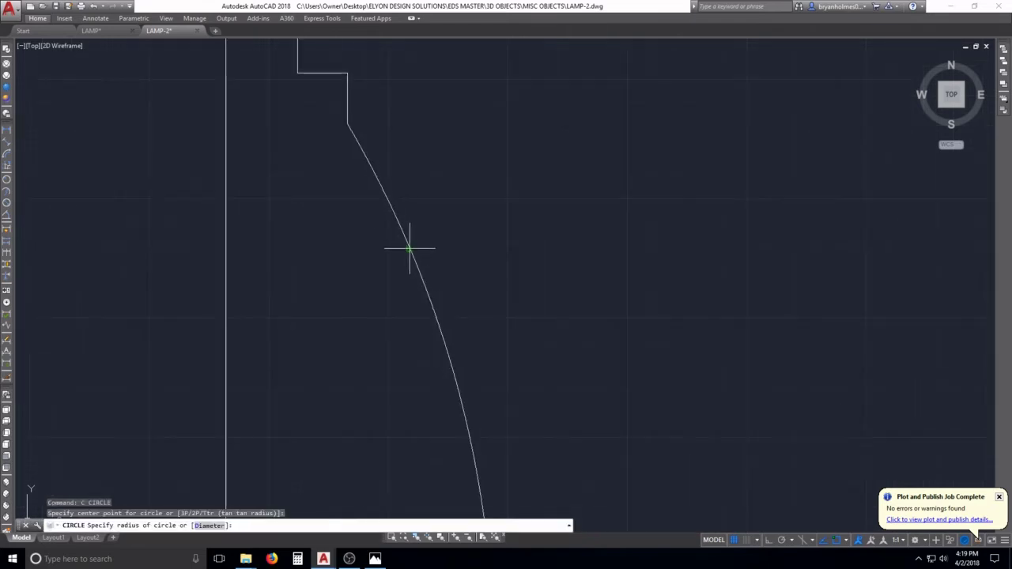
scroll(412, 245, "up", 2)
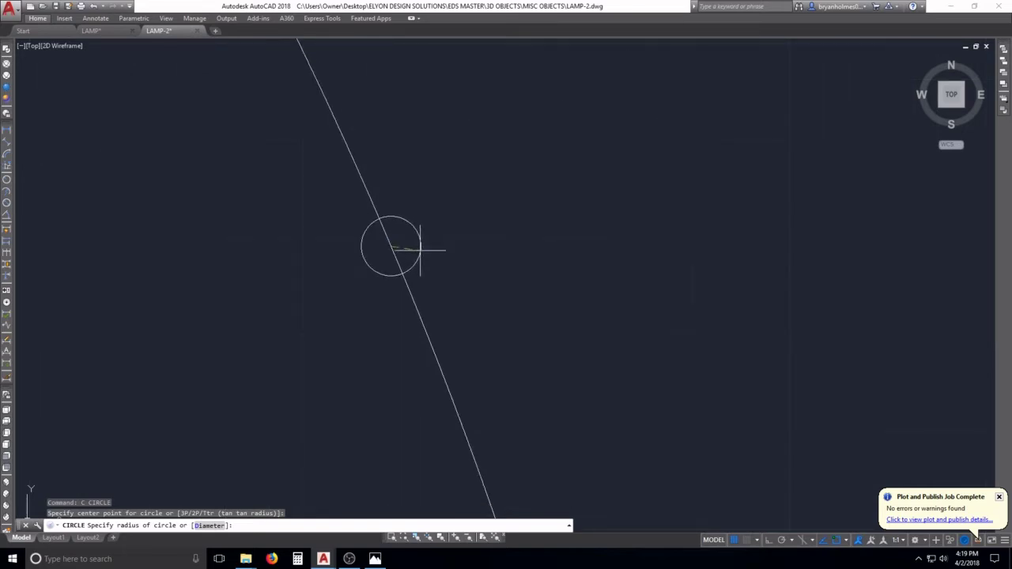
key("Escape")
Draw a small circle centred on the arc near its upper end
type("c")
key("Return")
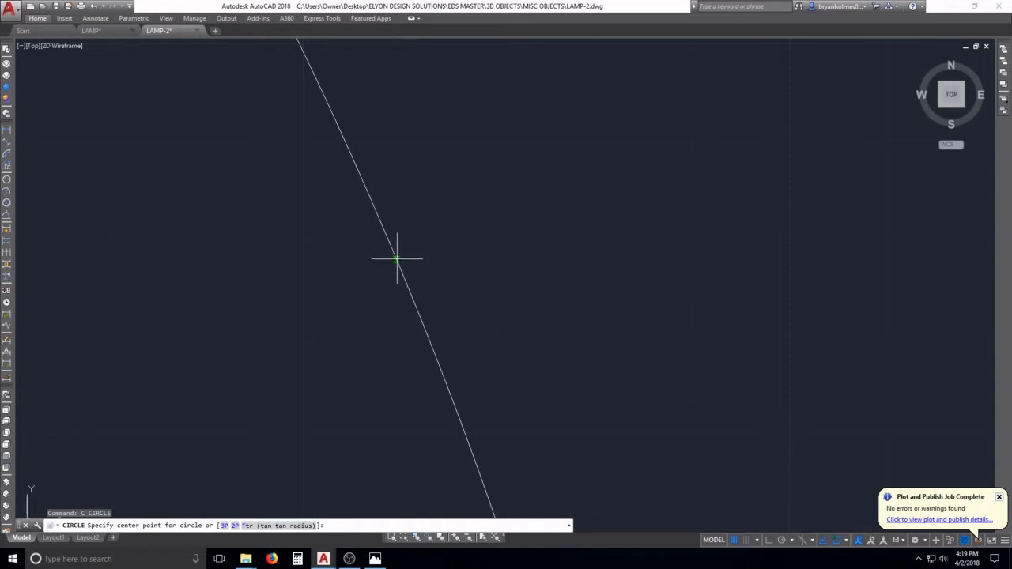
left_click(396, 258)
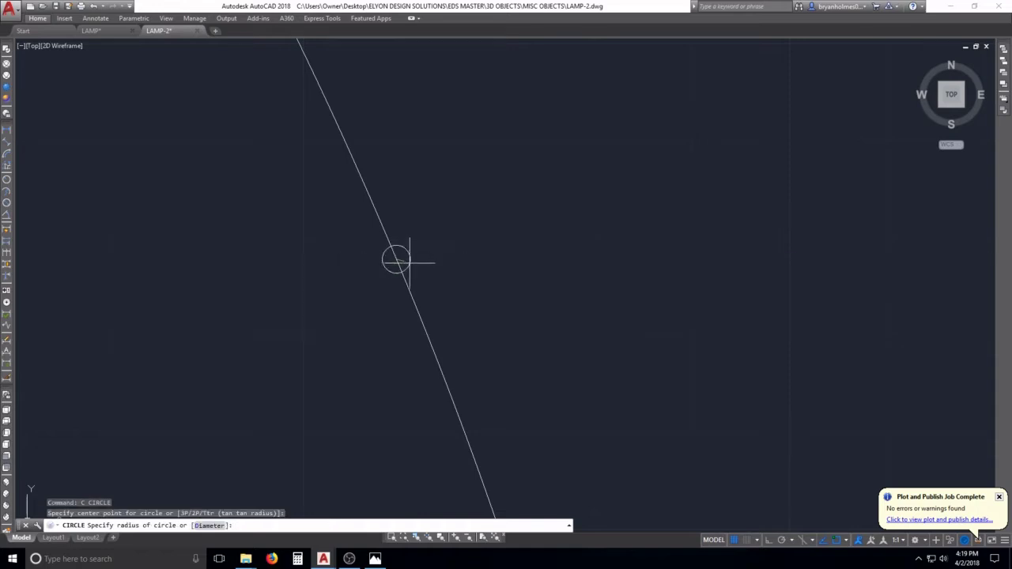
left_click(449, 276)
scroll(438, 276, "down", 8)
scroll(479, 293, "up", 8)
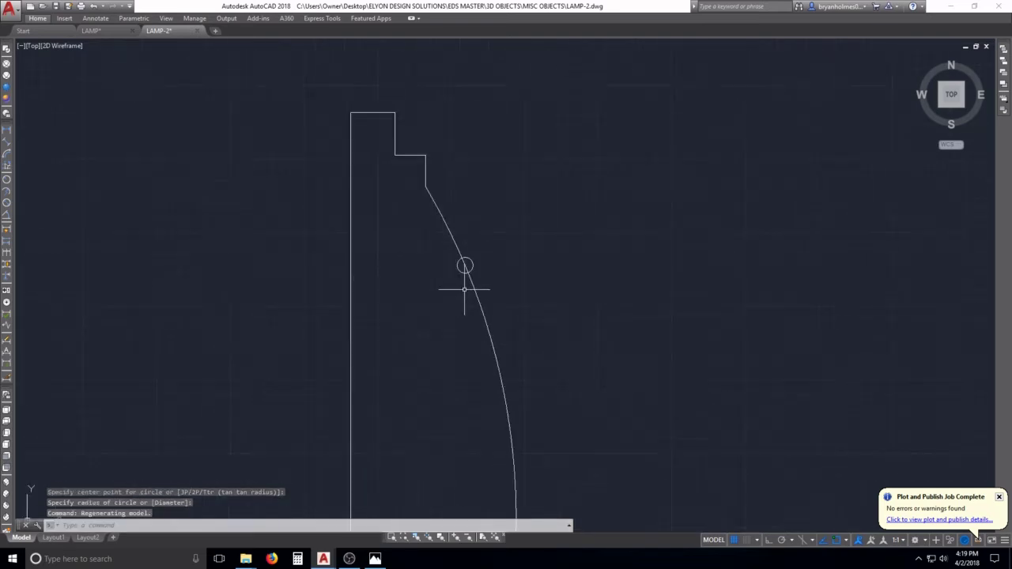
key("Escape")
key("Escape")
key("Escape")
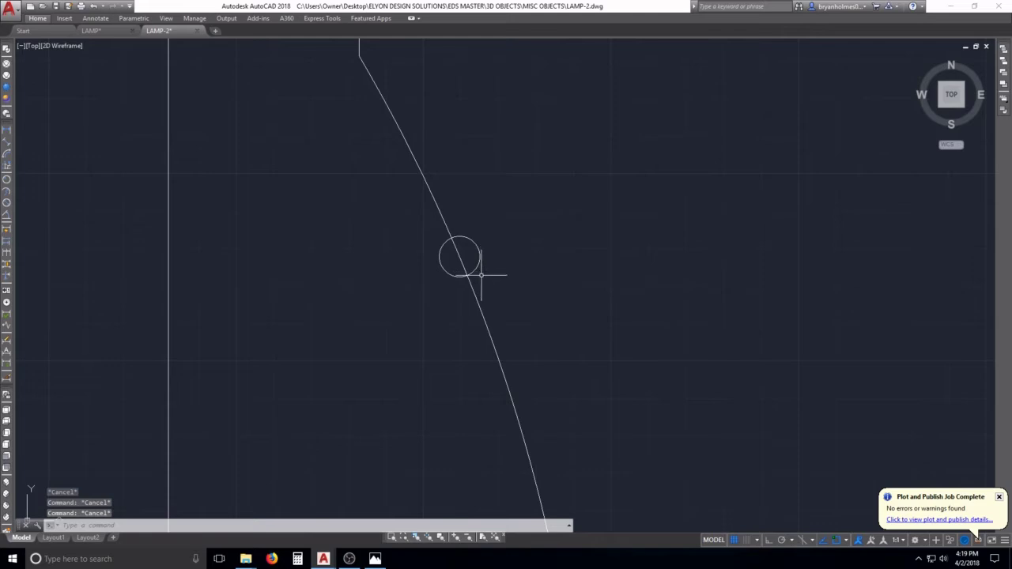
type("co")
key("Return")
Copy the small circle twice further down the upper part of the curve
left_click_drag(485, 276, 478, 269)
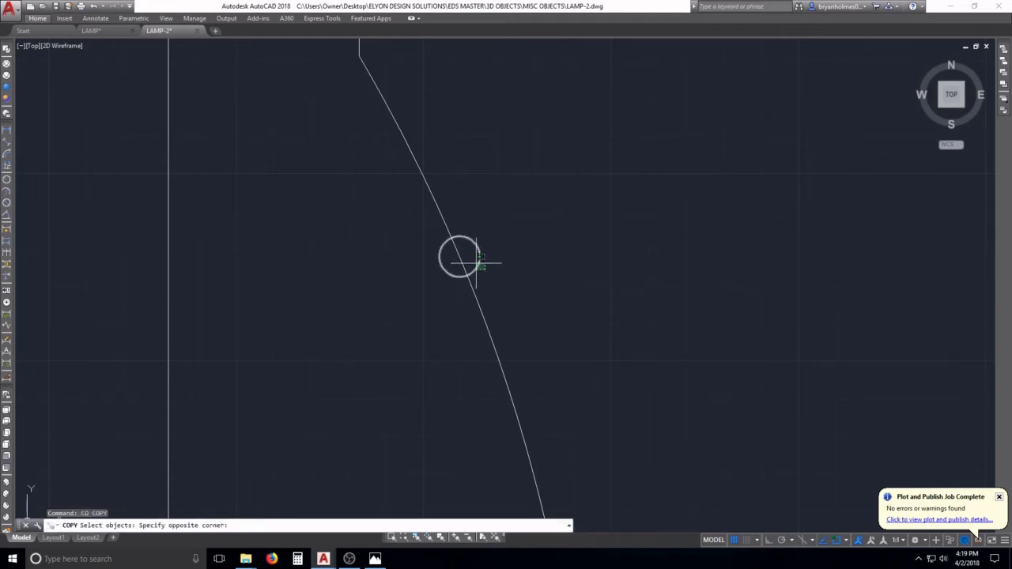
key("Return")
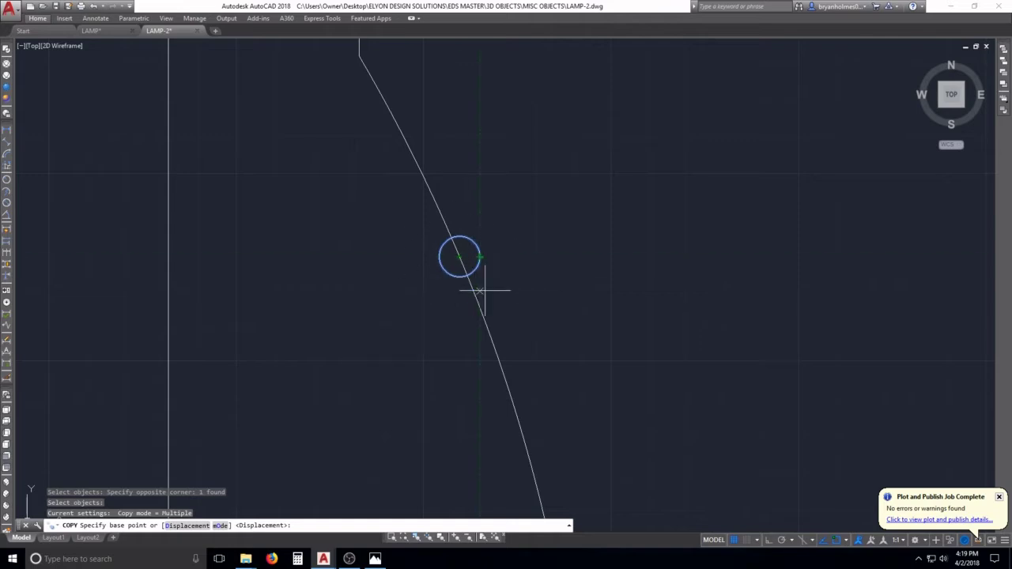
scroll(455, 258, "up", 4)
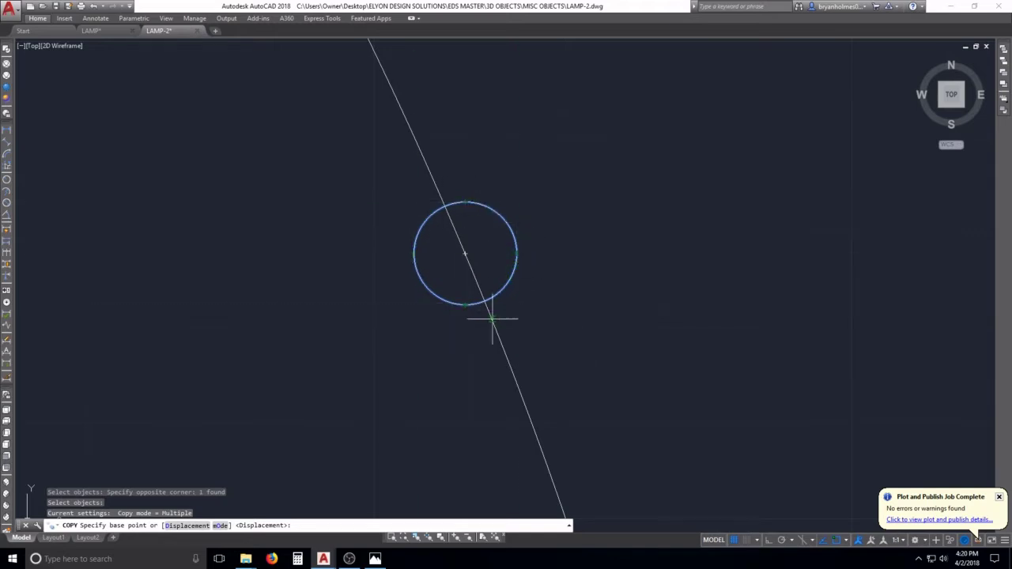
left_click(465, 253)
scroll(513, 310, "down", 3)
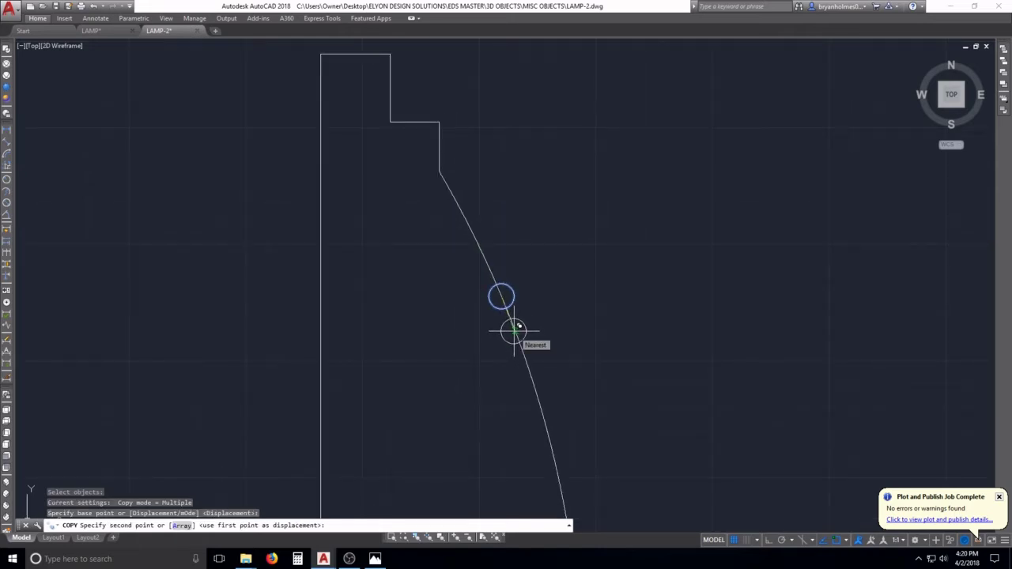
left_click(514, 330)
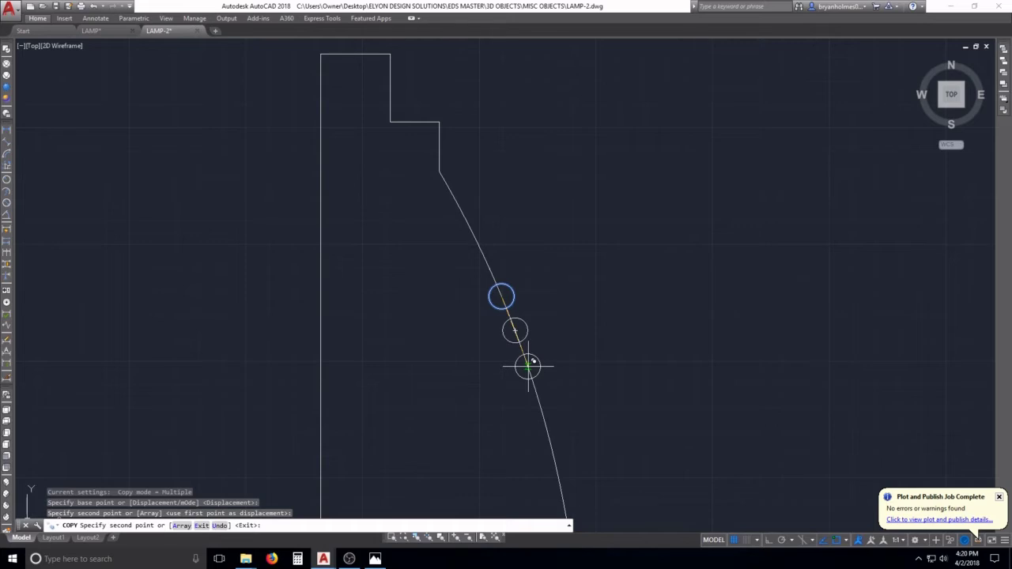
left_click(528, 365)
Place three more copies of the circle near the lower end of the curve
scroll(518, 340, "down", 3)
scroll(417, 346, "up", 2)
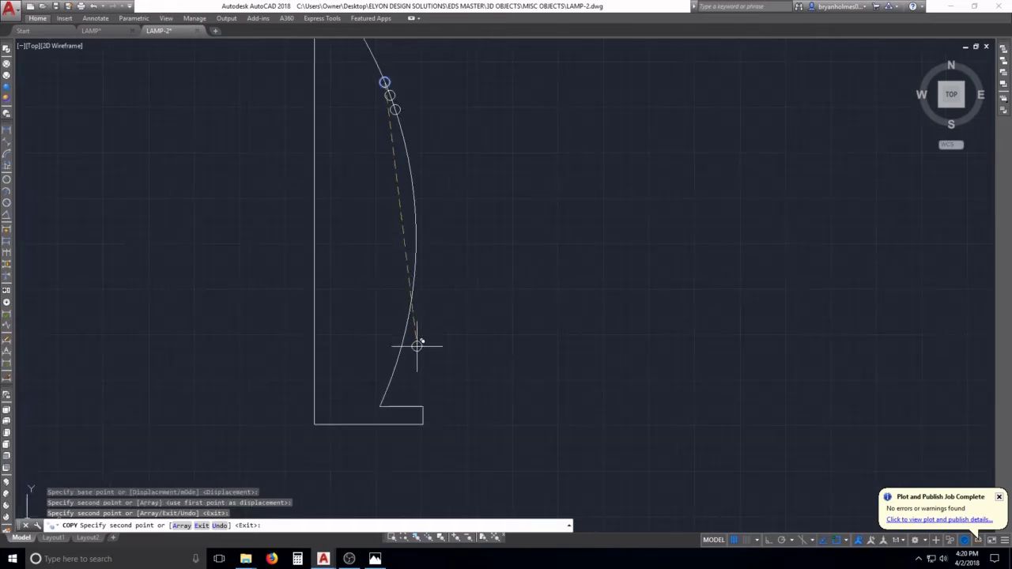
scroll(407, 324, "up", 2)
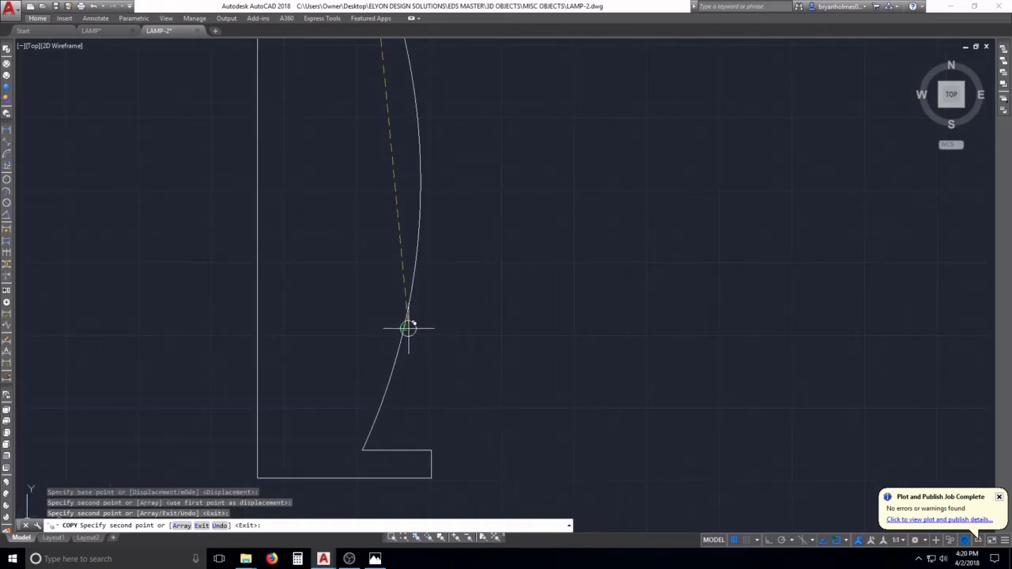
left_click(403, 326)
left_click(397, 352)
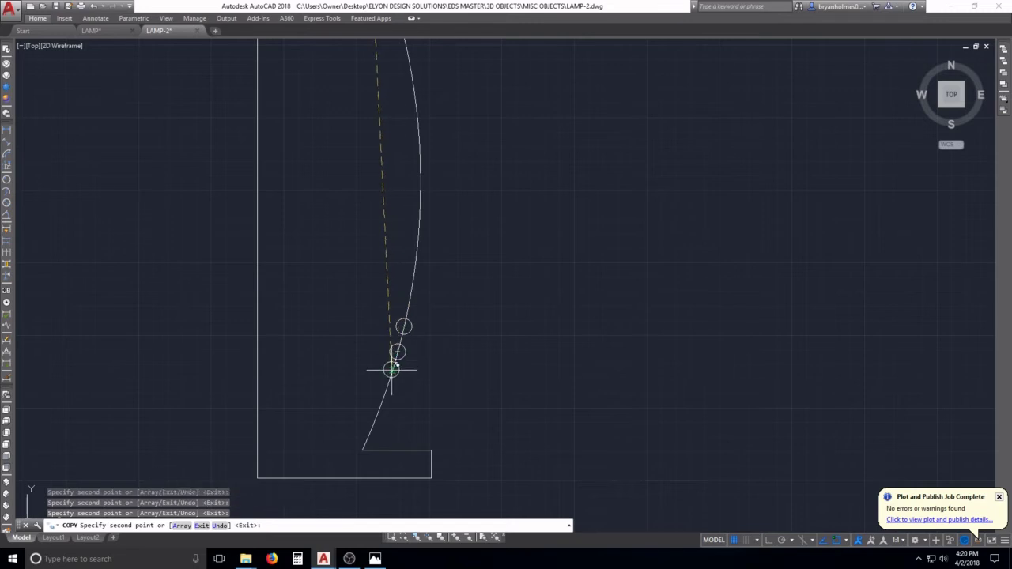
left_click(391, 375)
scroll(509, 302, "down", 2)
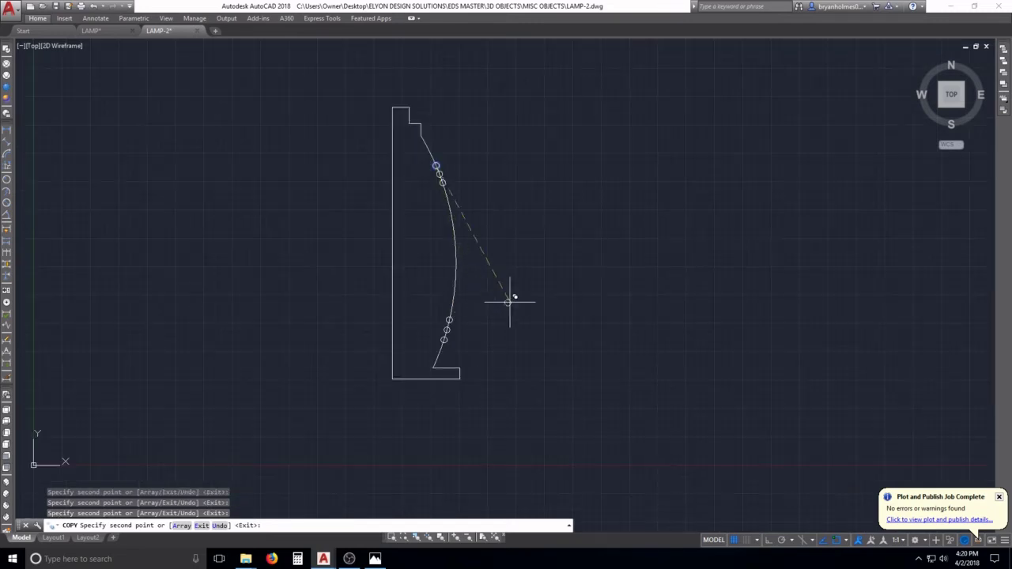
key("Escape")
scroll(437, 170, "up", 5)
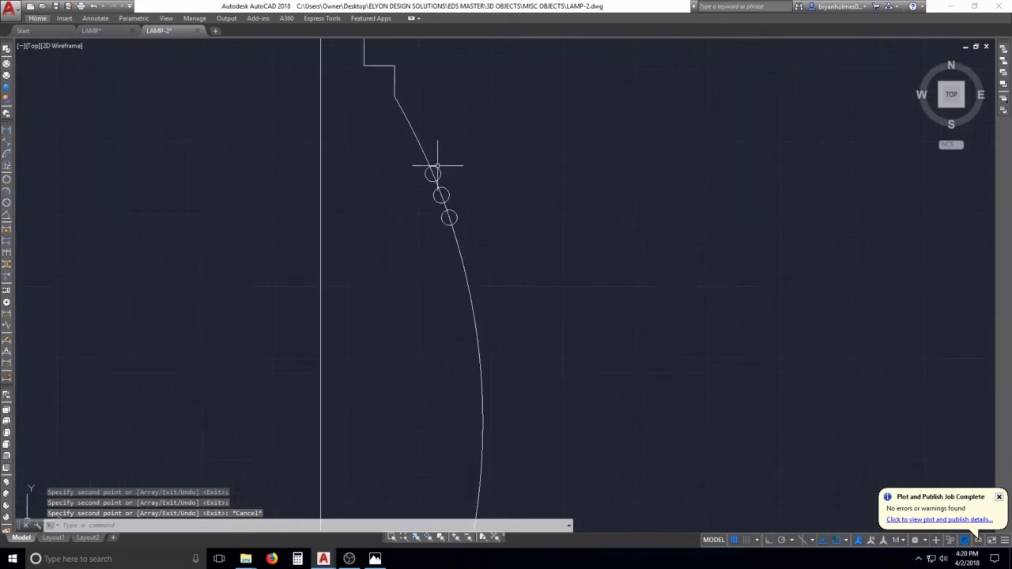
Trim the left halves of the top circles and the curve segment inside them
key("Escape")
key("Escape")
key("Escape")
type("tr")
key("Return")
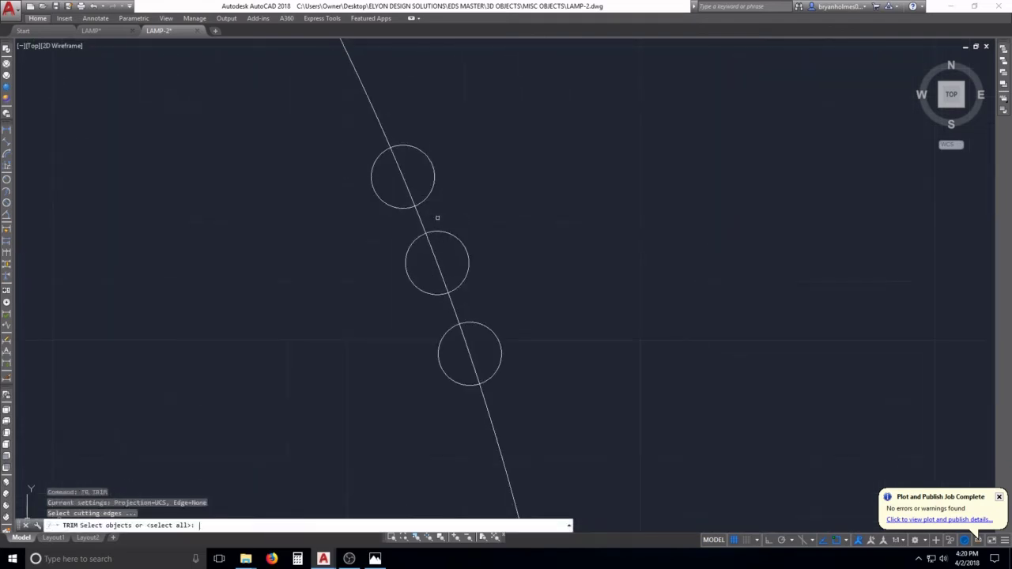
key("Return")
left_click(398, 208)
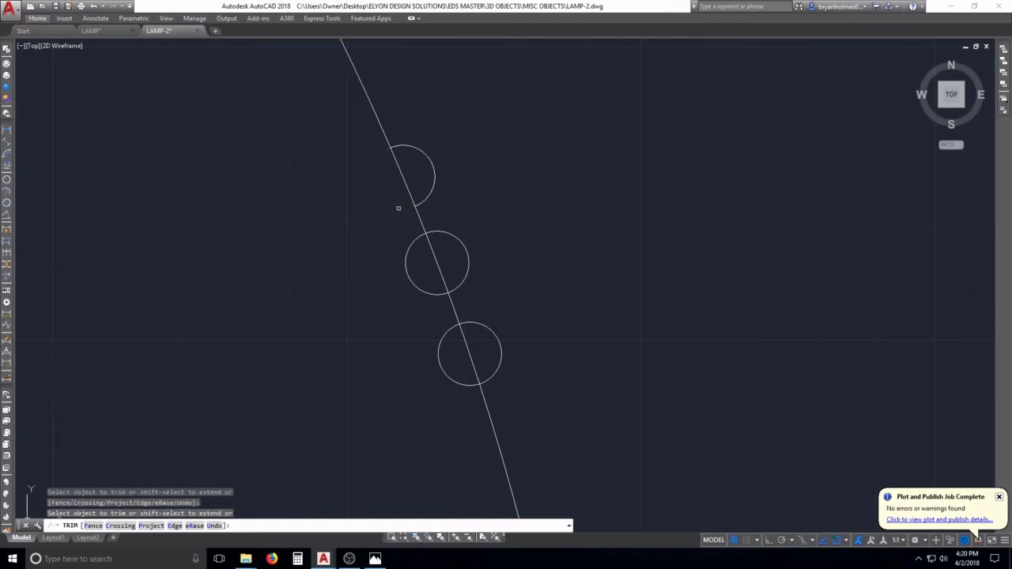
left_click(450, 352)
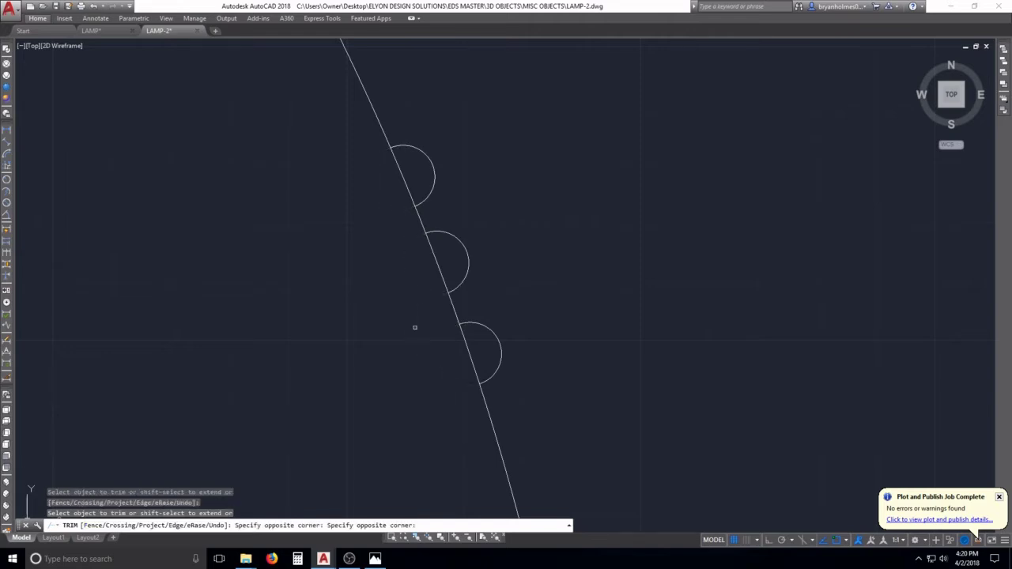
left_click(465, 345)
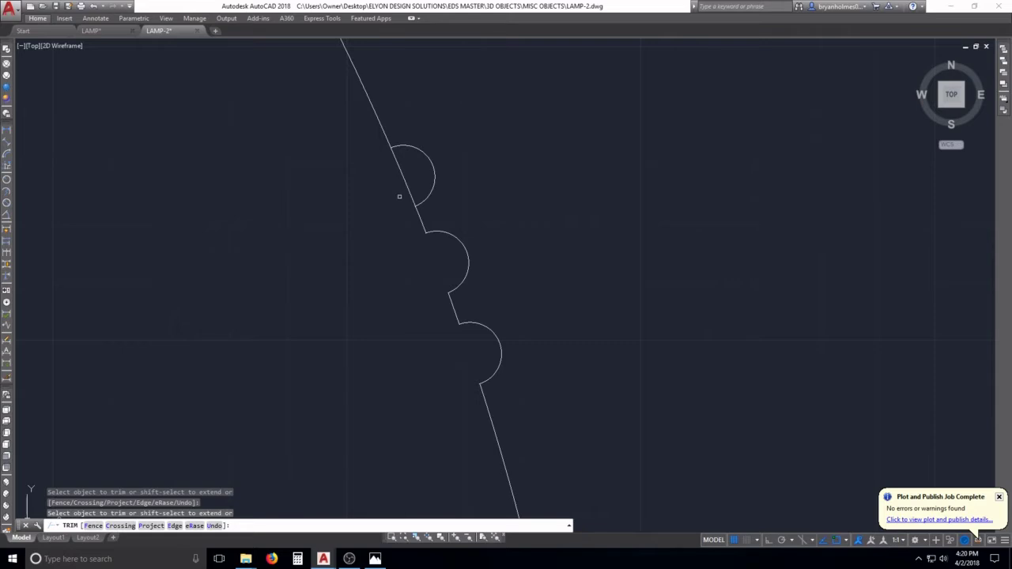
scroll(409, 190, "down", 6)
scroll(410, 439, "up", 6)
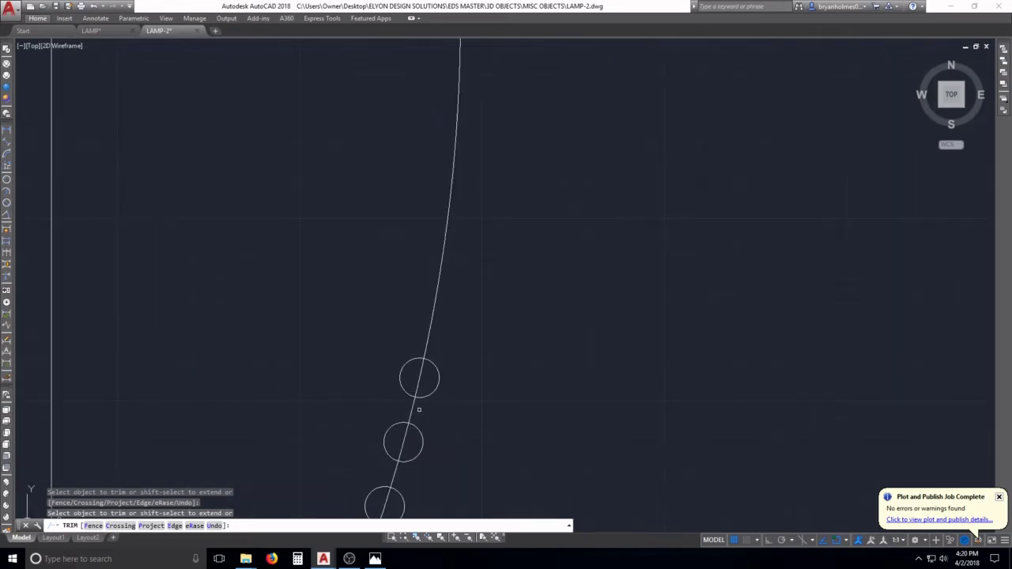
Trim the remaining circles' inner arcs with crossing windows, leaving scalloped bumps
left_click(407, 357)
left_click(391, 399)
left_click(391, 424)
left_click(380, 444)
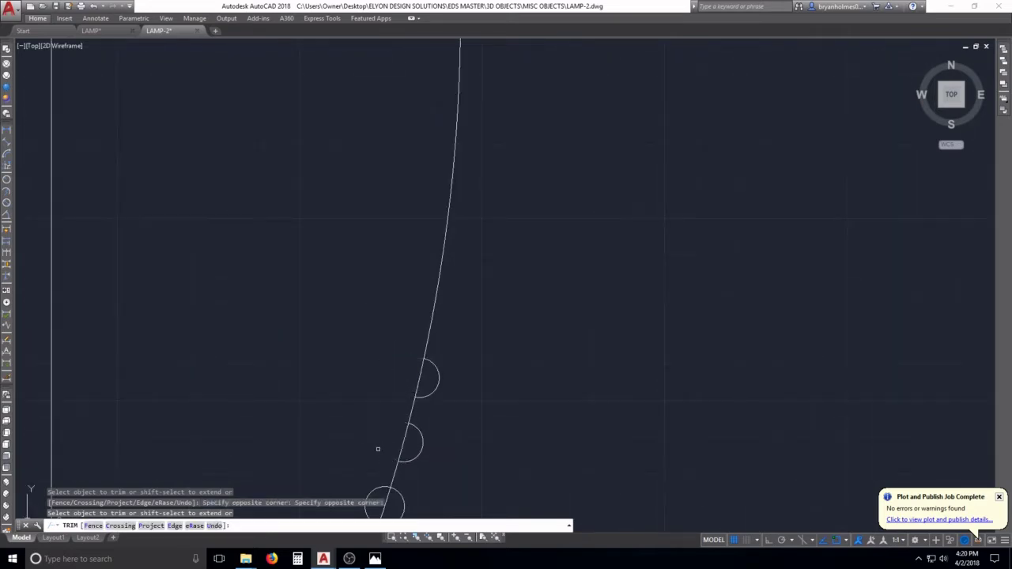
middle_click_drag(380, 444, 442, 291)
left_click(441, 349)
left_click(417, 322)
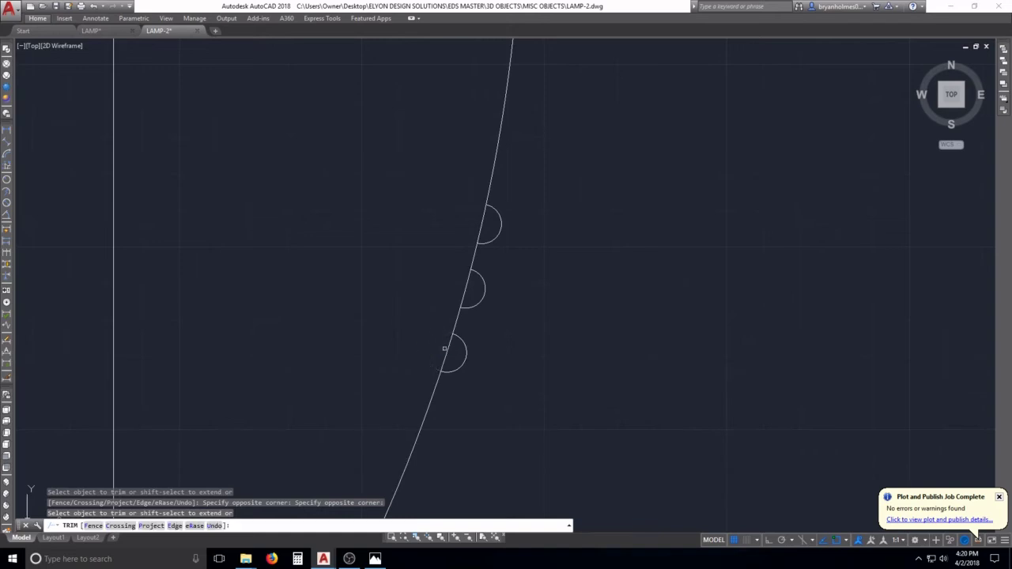
left_click(468, 297)
left_click(452, 281)
scroll(478, 220, "down", 5)
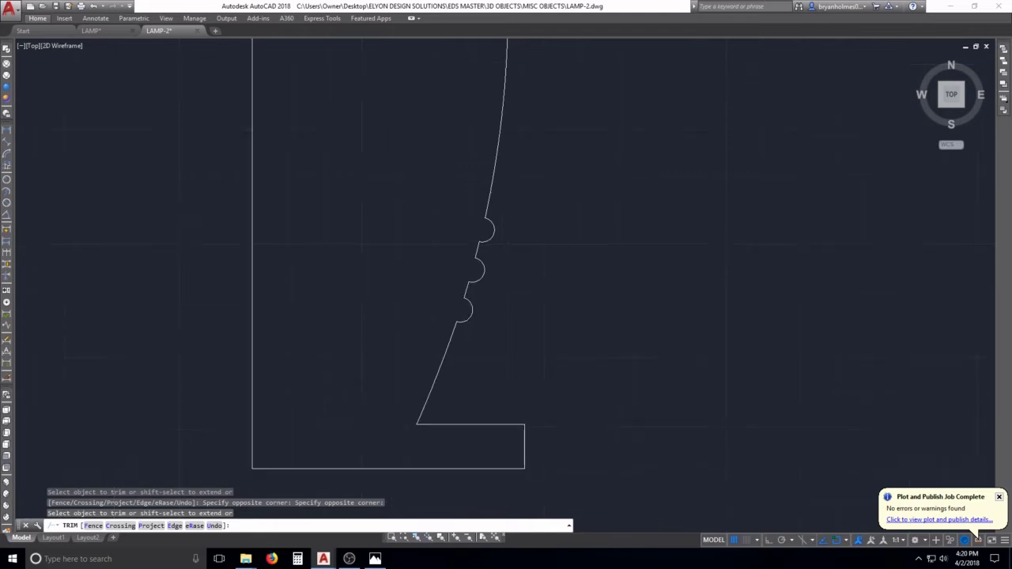
middle_click_drag(488, 225, 478, 301)
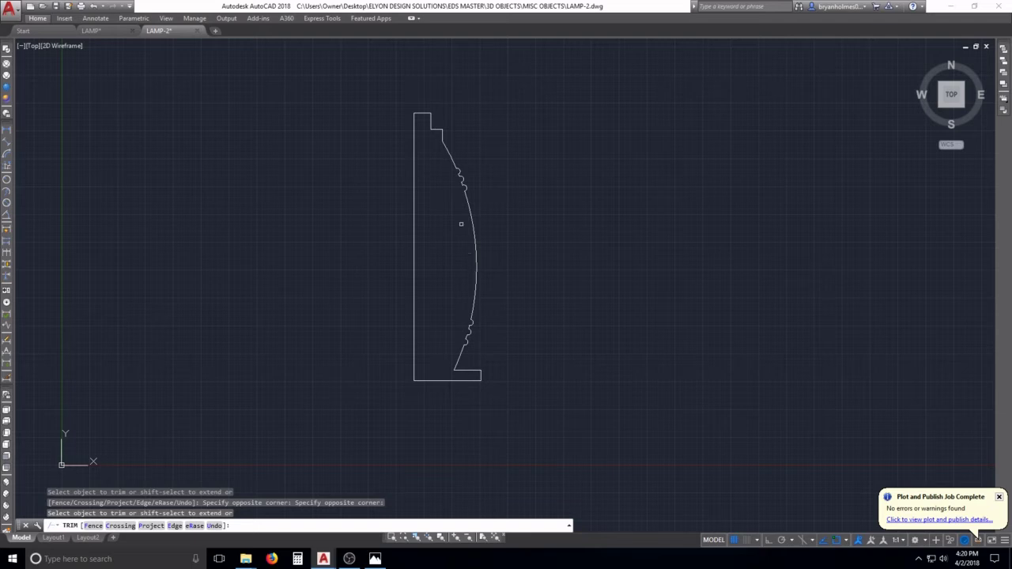
key("Escape")
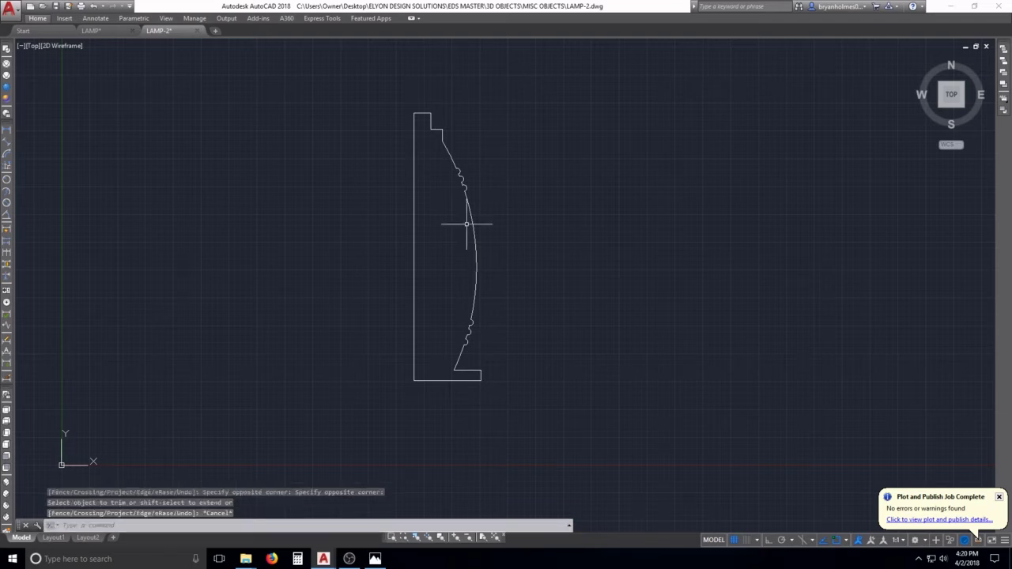
Fillet the base step's lower-right corner, setting the radius by two picked points
scroll(479, 352, "up", 10)
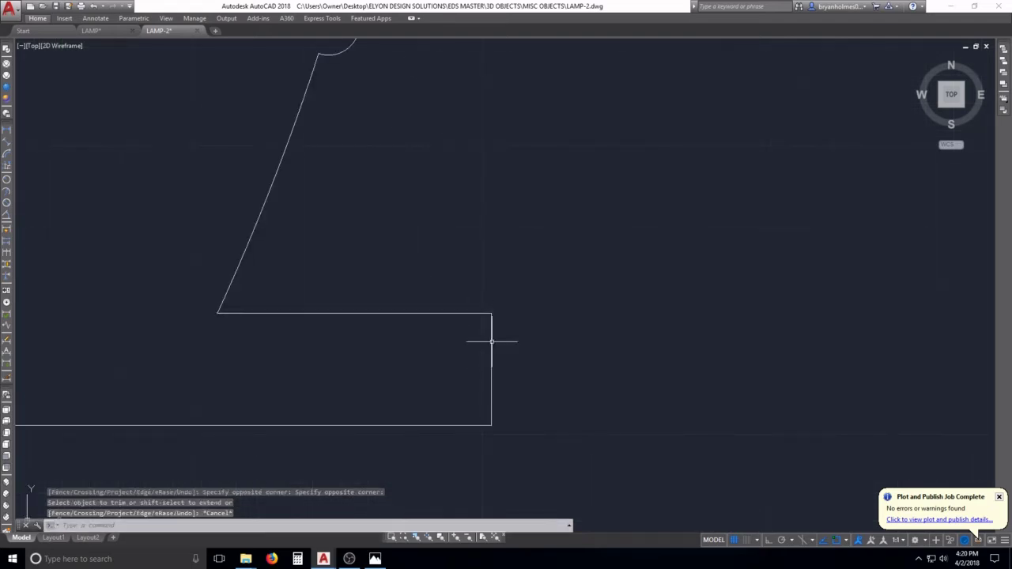
type("RE")
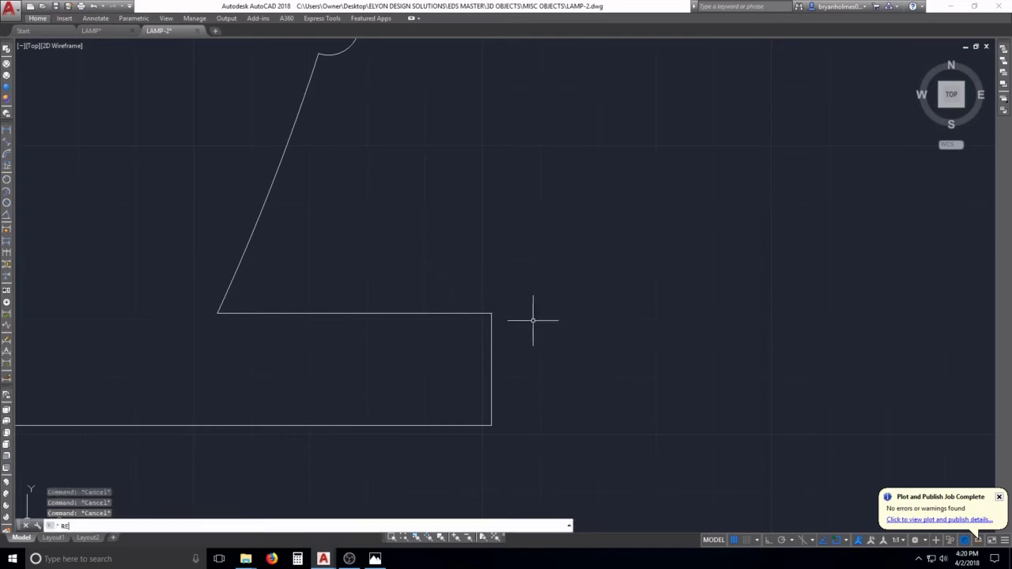
key("Escape")
key("Escape")
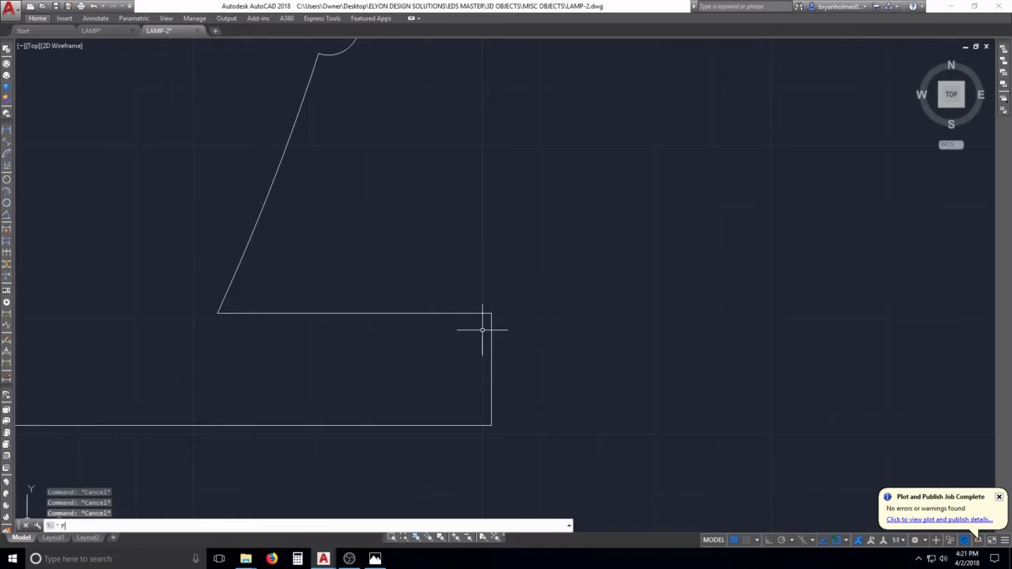
type("f")
key("Return")
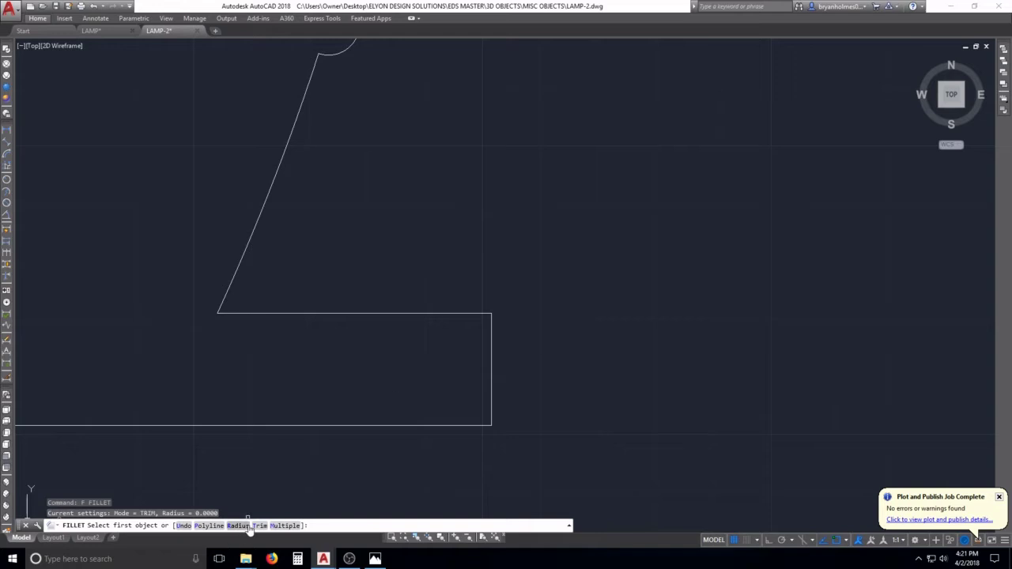
key("Return")
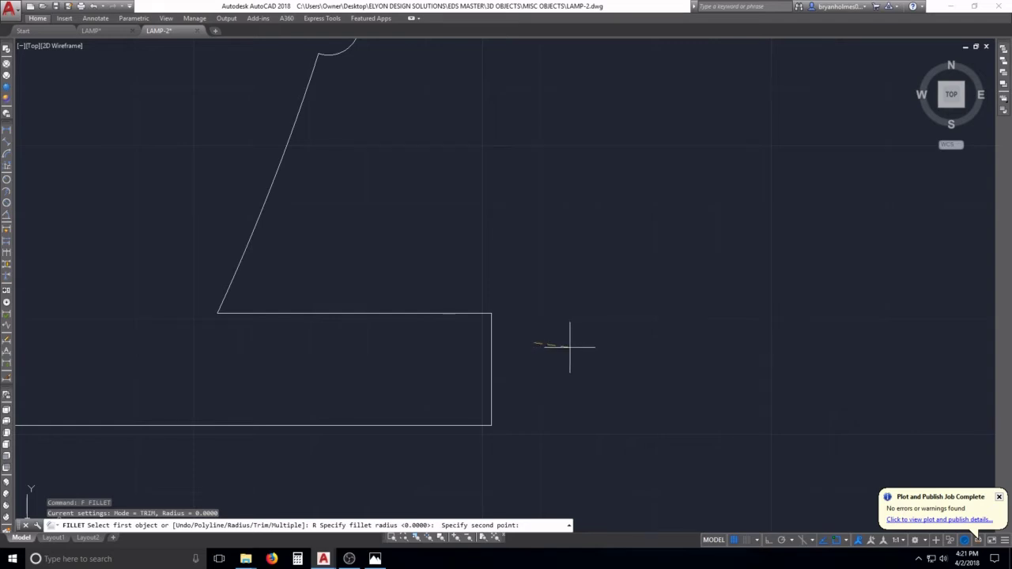
left_click(576, 348)
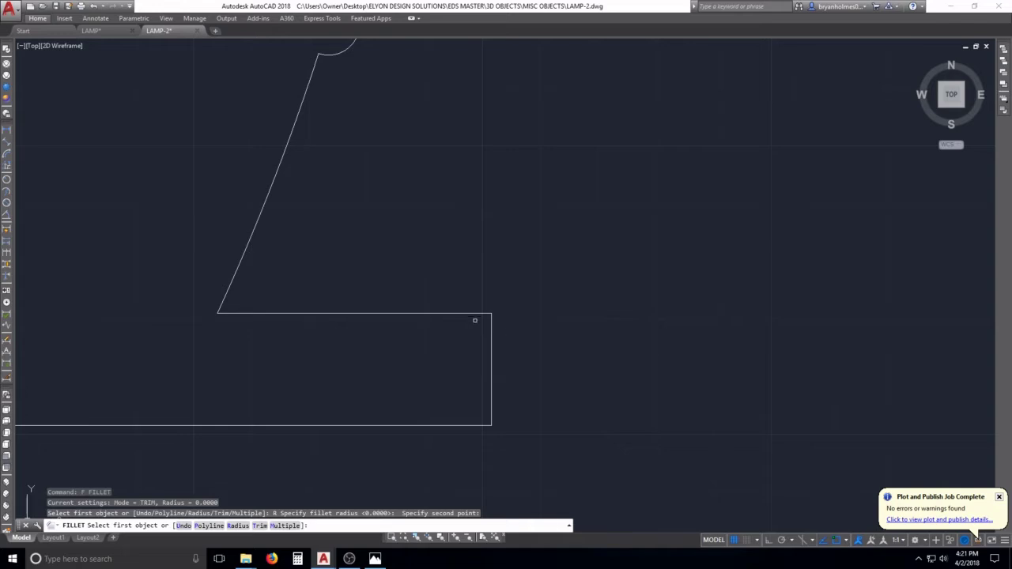
left_click(461, 312)
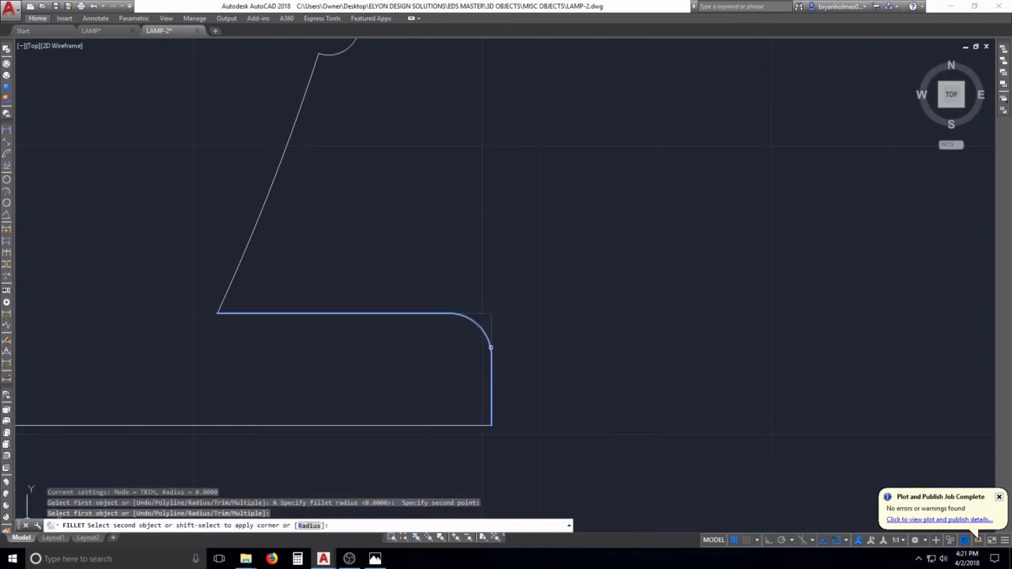
left_click(490, 344)
scroll(451, 328, "down", 5)
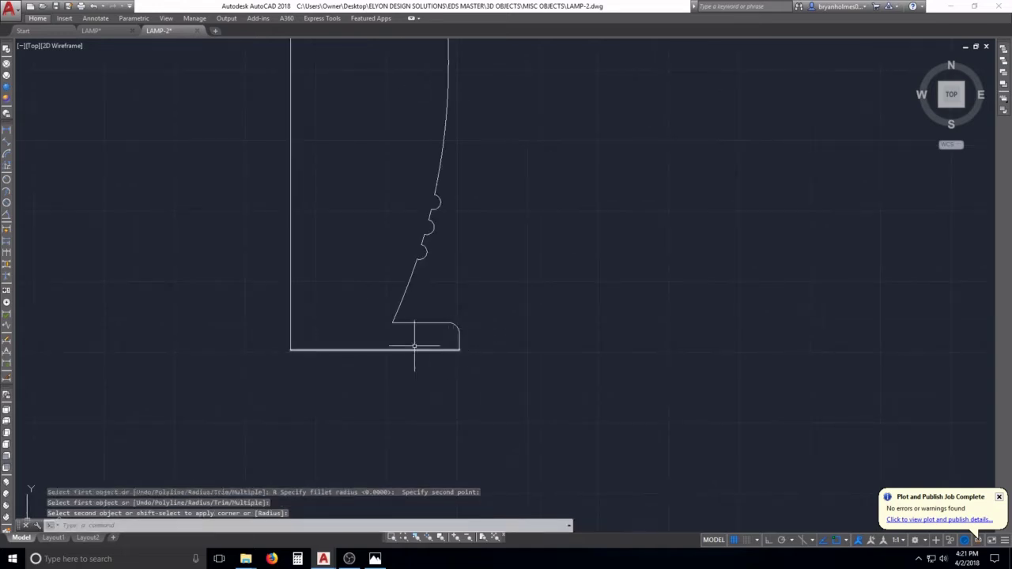
key("Escape")
scroll(467, 343, "up", 4)
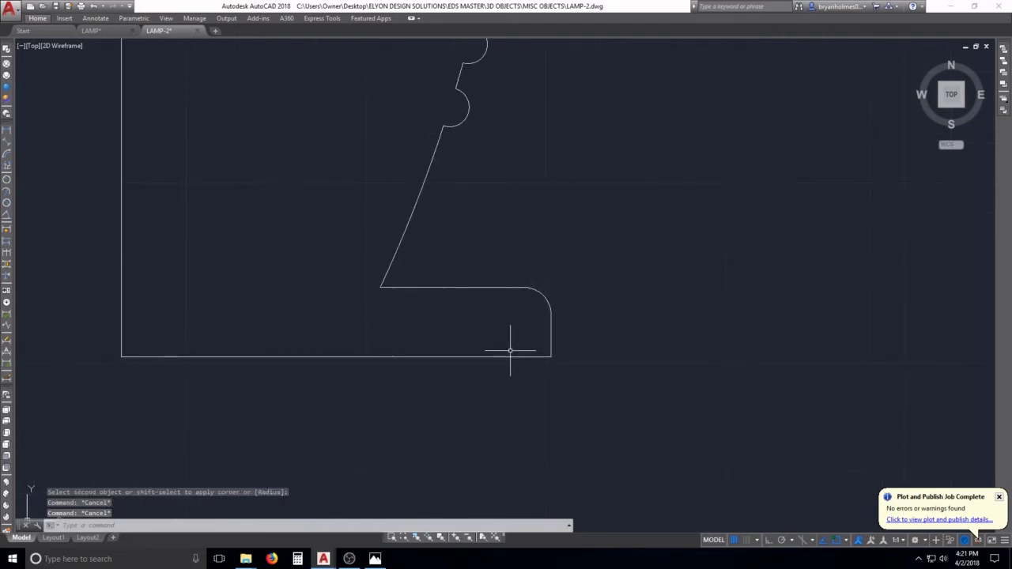
Draw a line from the base's bottom edge with angled, horizontal, then angled segments
type("l")
key("Return")
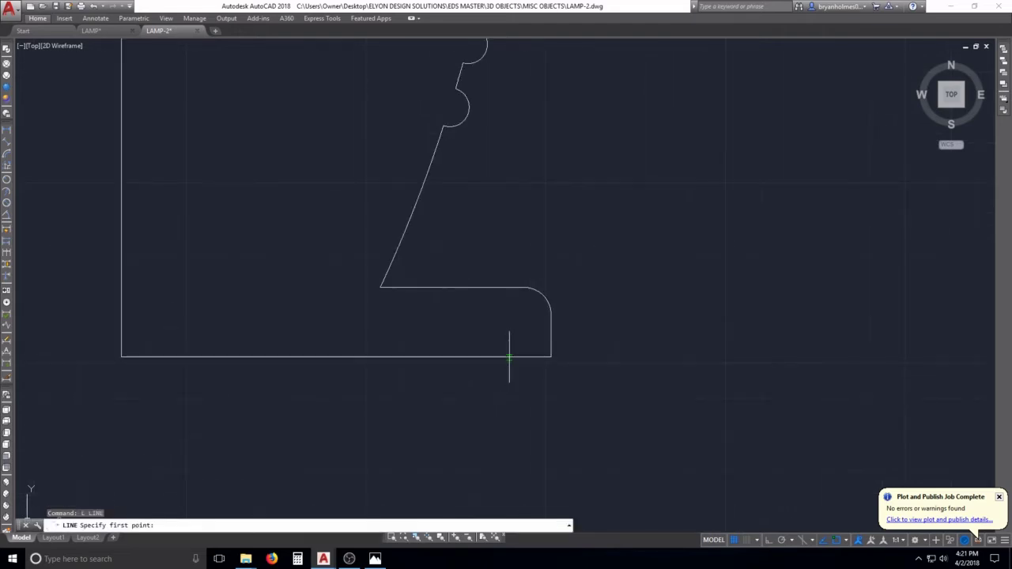
left_click(509, 357)
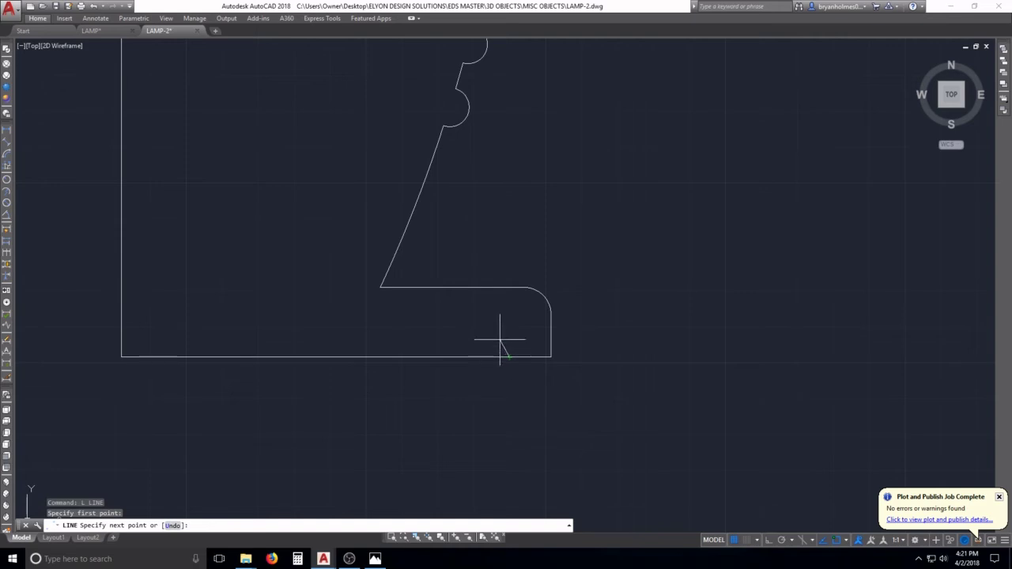
left_click(495, 331)
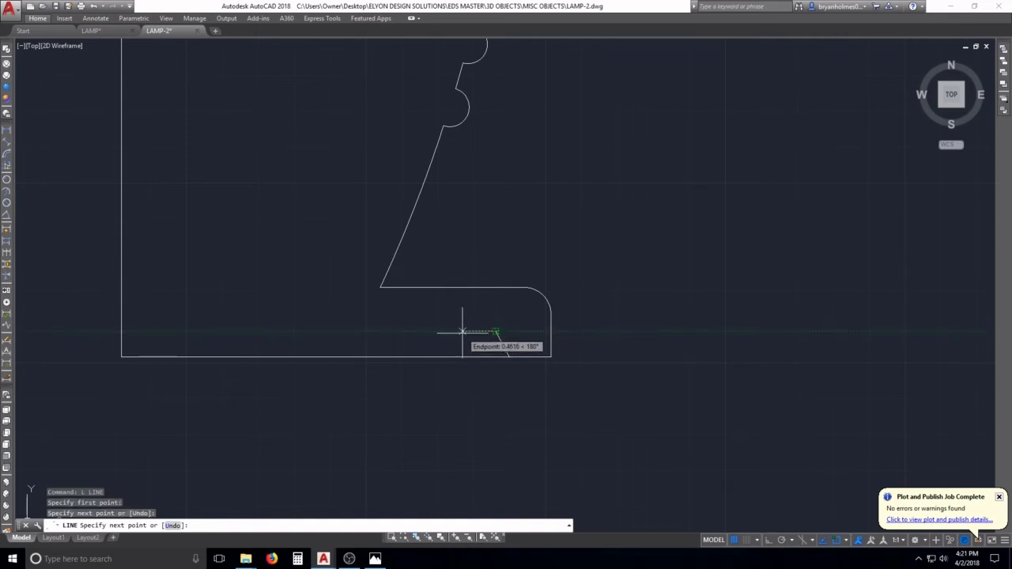
key("F8")
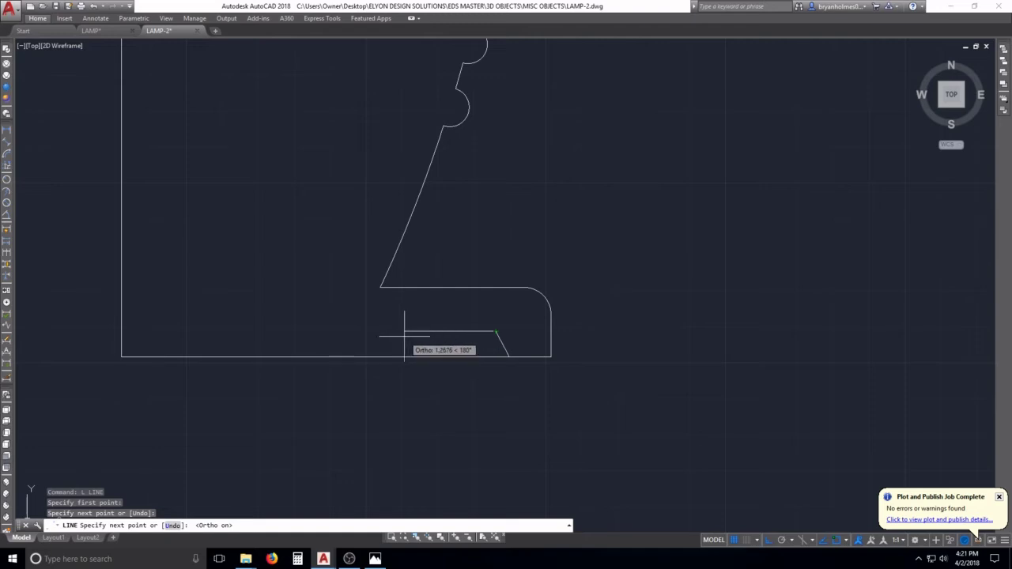
left_click(404, 335)
key("F8")
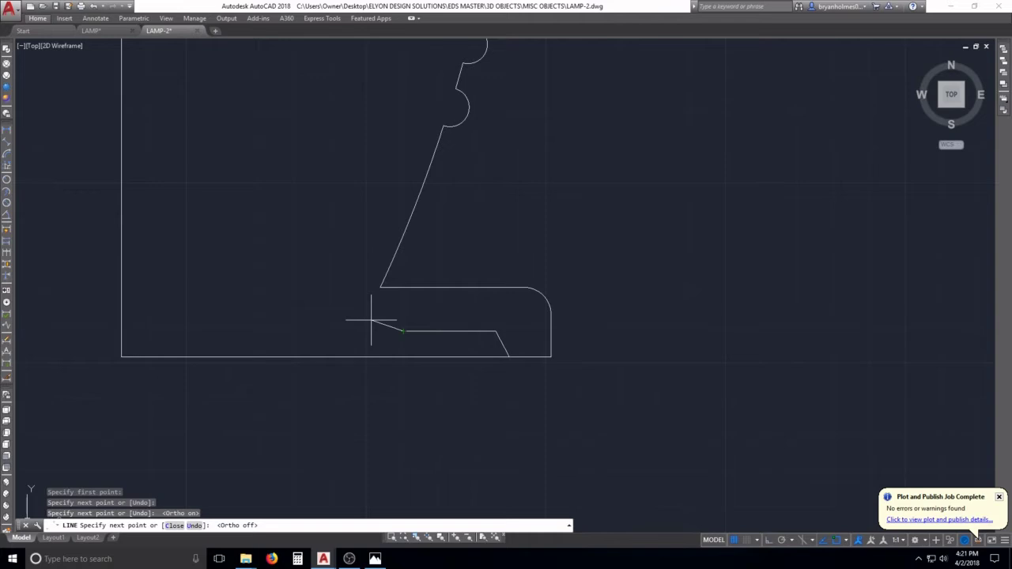
left_click(371, 320)
Continue with a horizontal and an angled segment, ending on the profile's left side
key("F8")
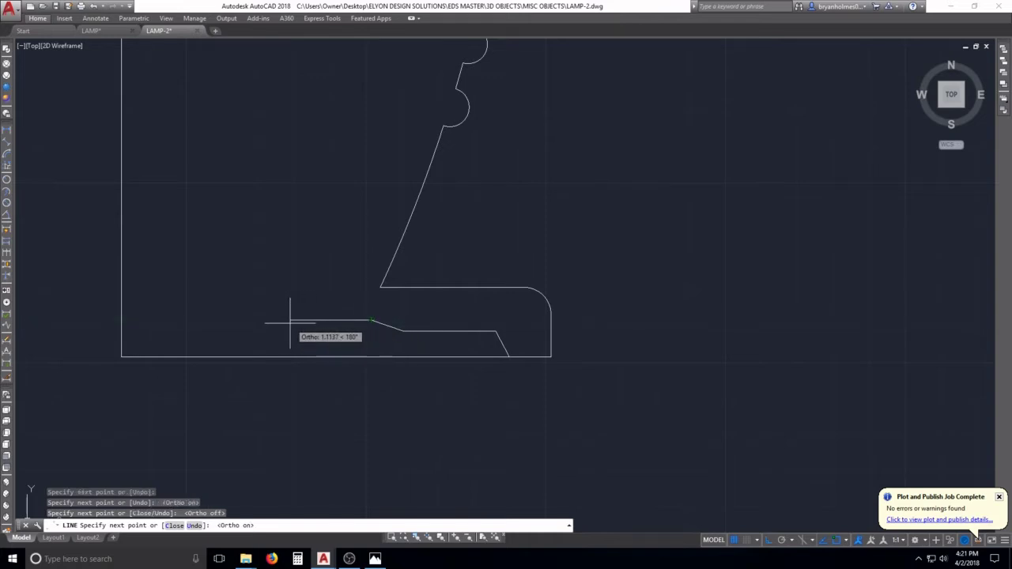
left_click(286, 320)
key("F8")
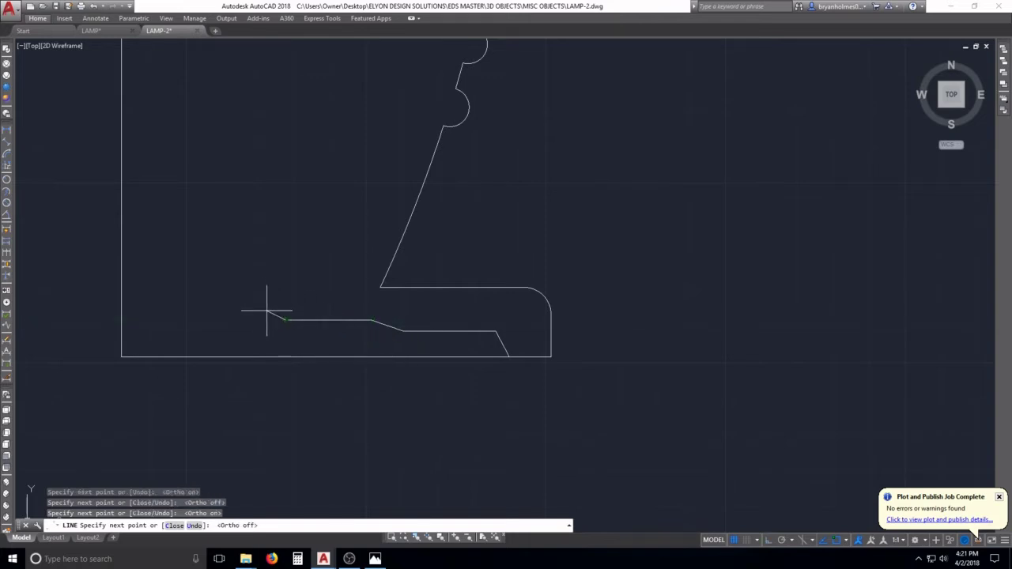
left_click(264, 309)
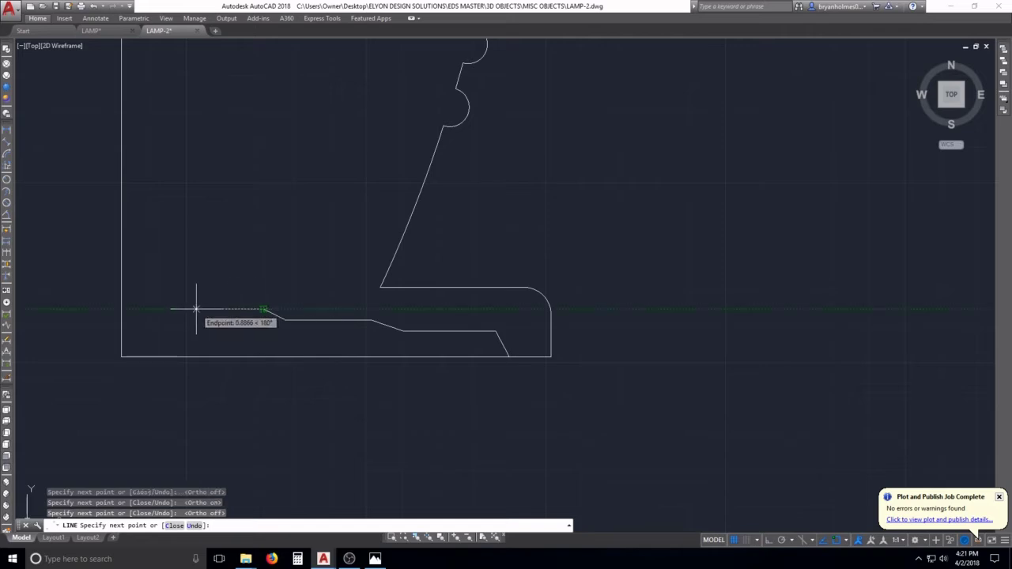
left_click(120, 309)
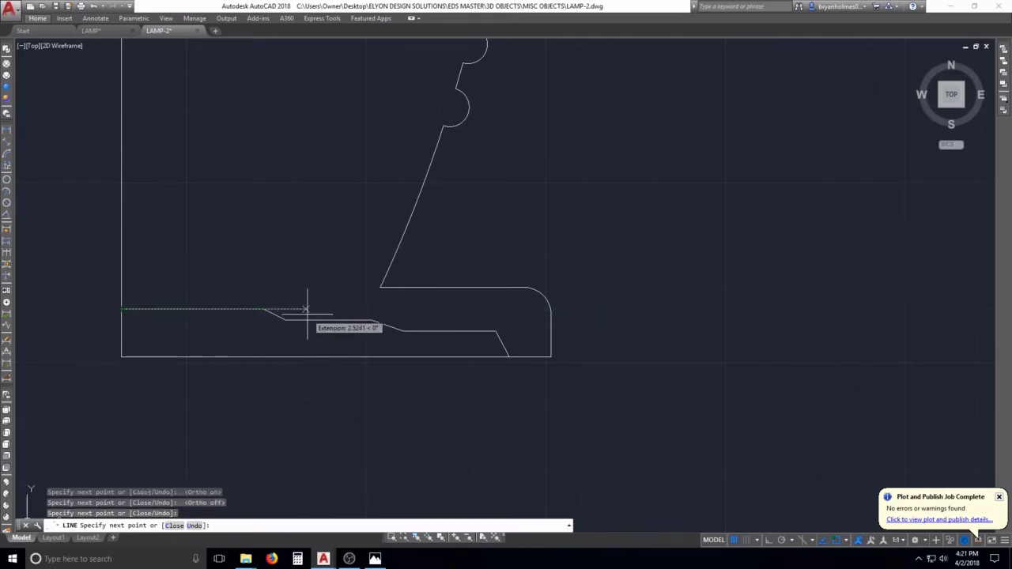
key("Escape")
scroll(478, 320, "down", 5)
scroll(471, 318, "up", 6)
key("Escape")
key("Escape")
key("Escape")
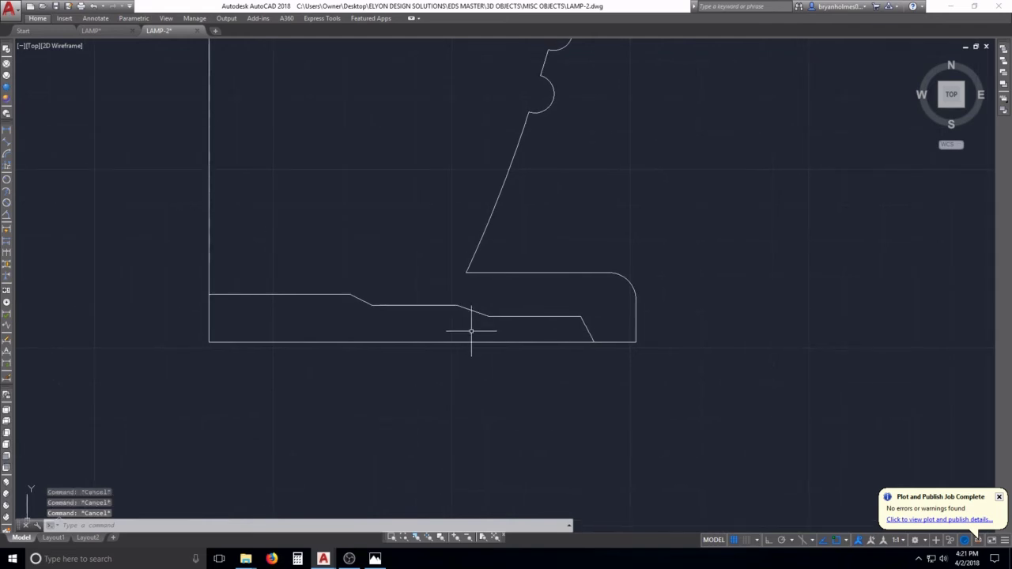
Trim away the old bottom edge and the left-side stub below the stepped line
type("tr")
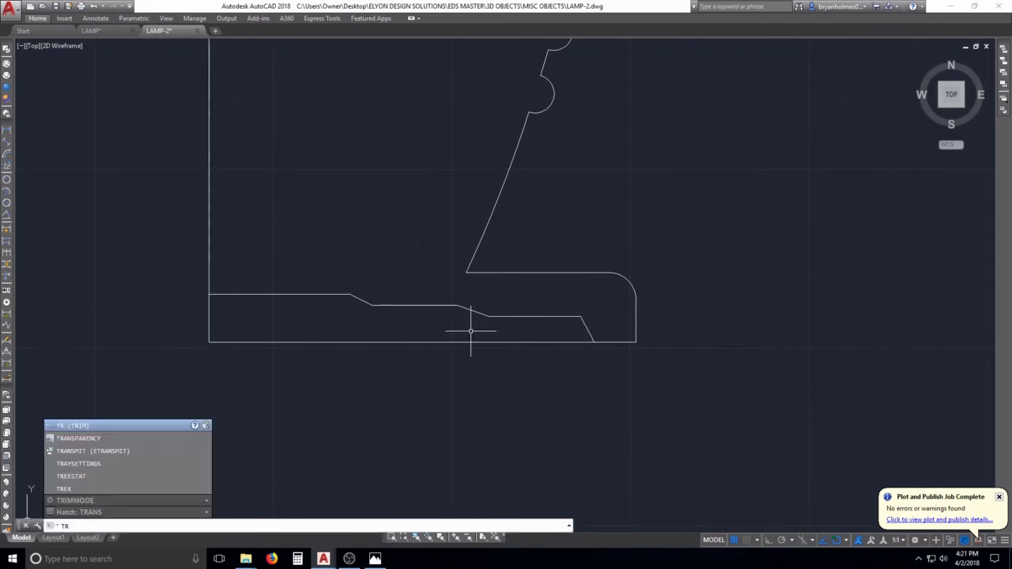
key("Return")
key("Return")
left_click(465, 341)
left_click(271, 327)
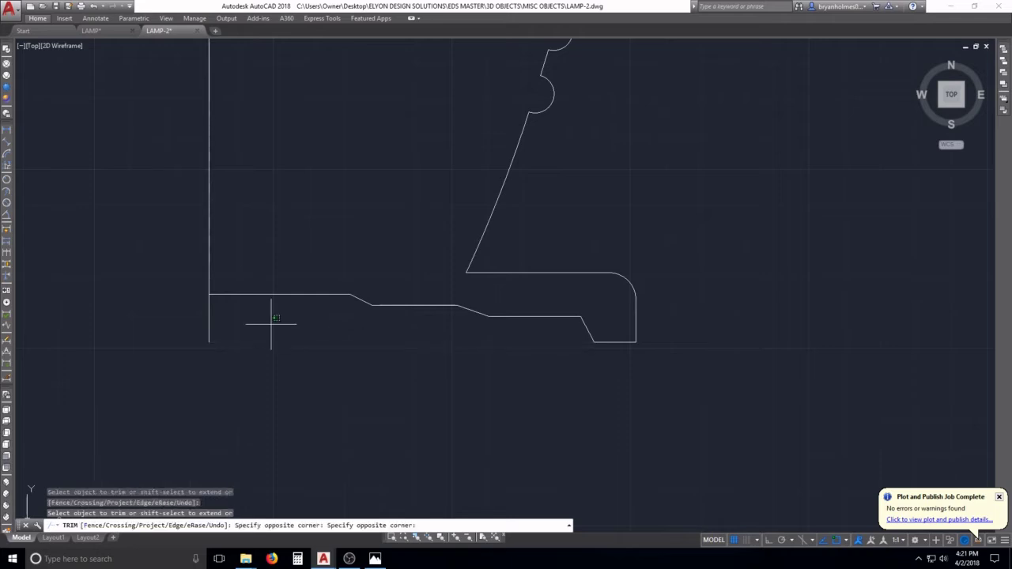
left_click(176, 324)
left_click(207, 323)
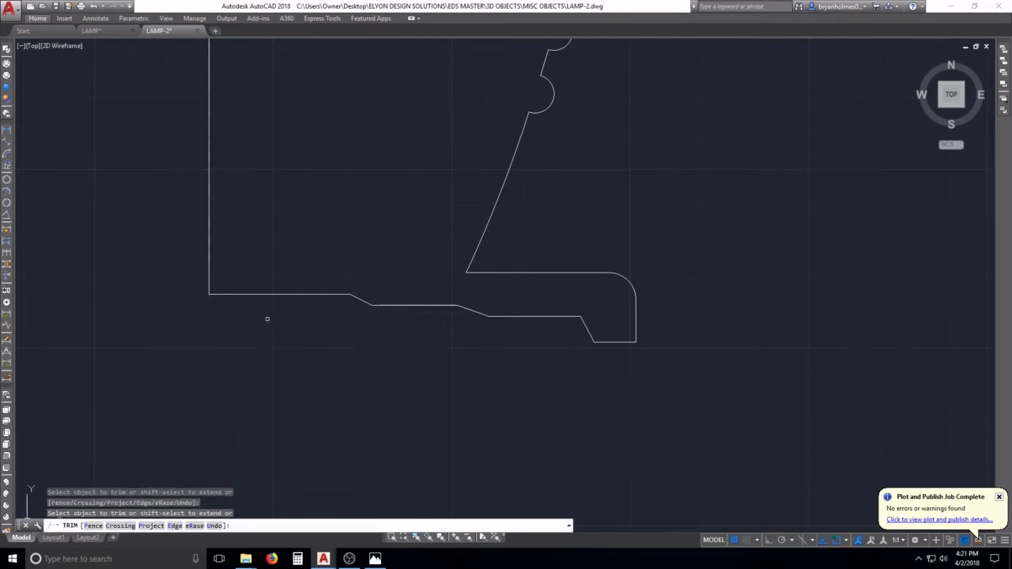
key("Escape")
scroll(514, 316, "down", 5)
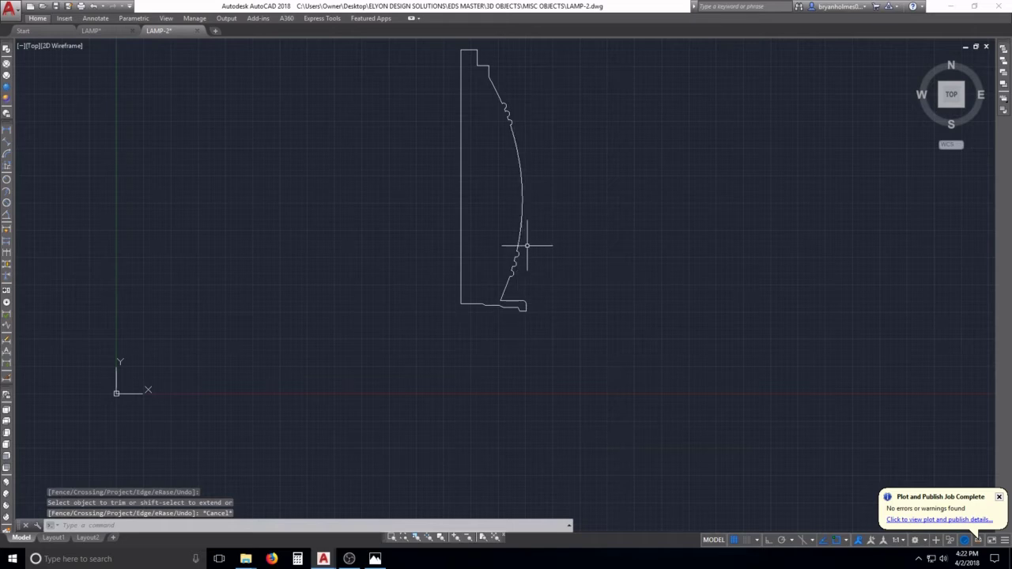
middle_click_drag(526, 245, 506, 320)
key("Escape")
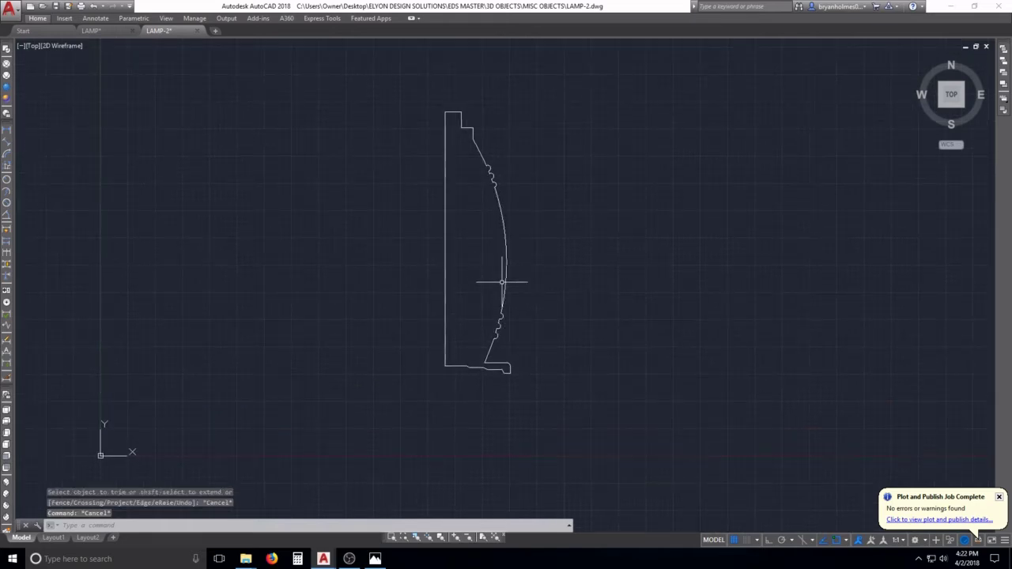
scroll(461, 113, "up", 8)
middle_click_drag(468, 147, 464, 187)
key("Escape")
key("Escape")
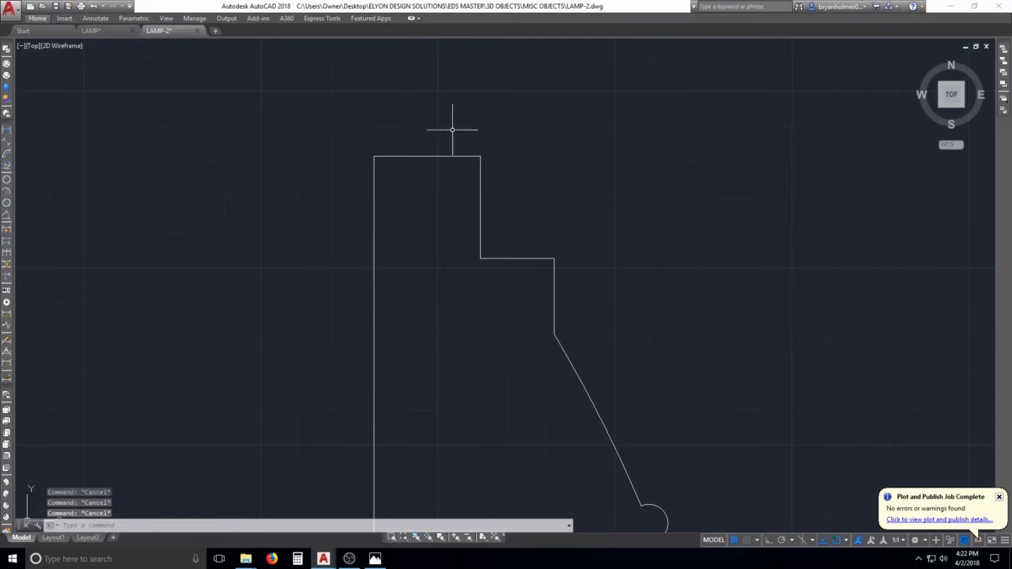
scroll(469, 162, "down", 3)
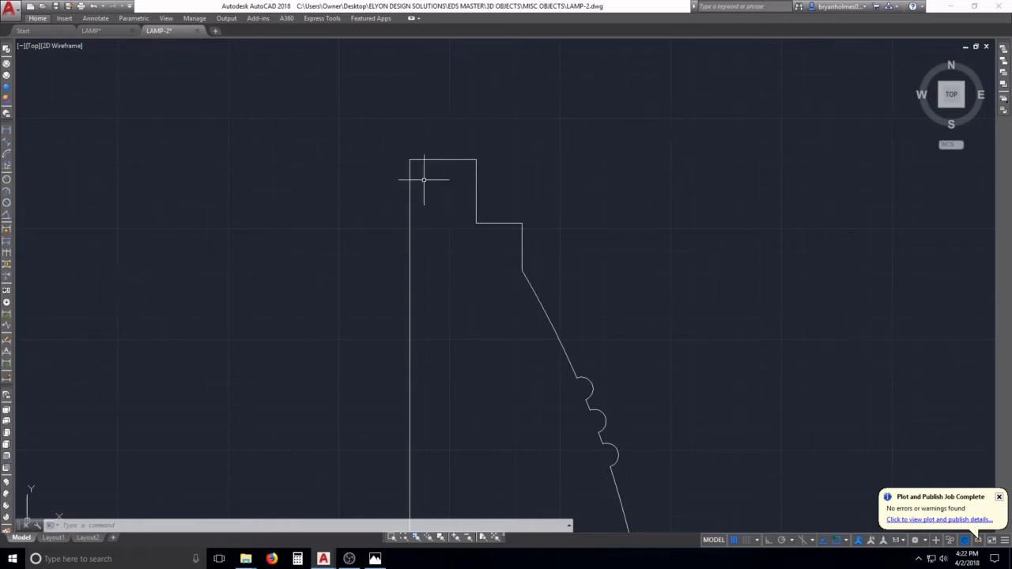
scroll(423, 180, "down", 3)
scroll(440, 300, "up", 2)
middle_click_drag(440, 300, 427, 299)
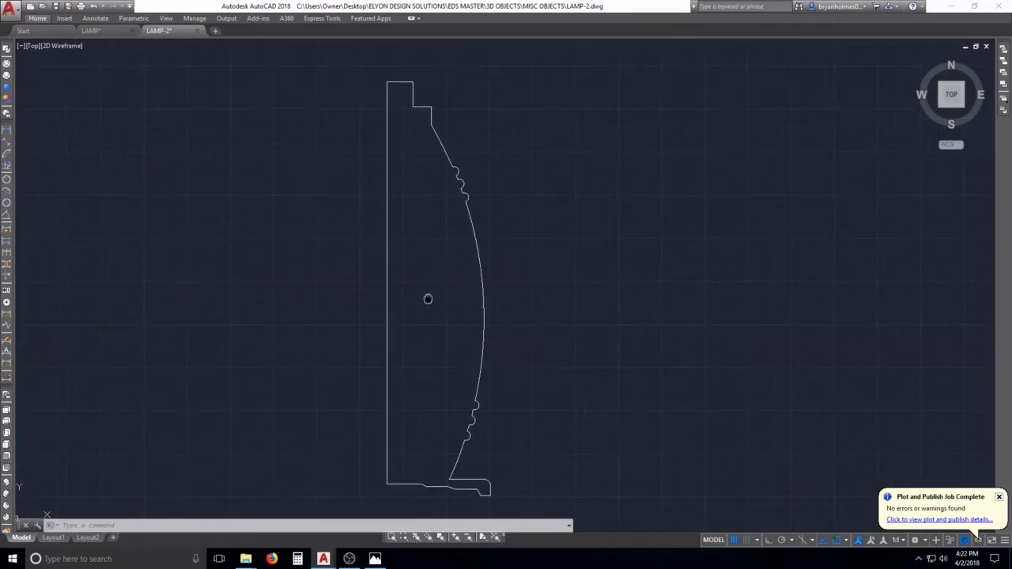
scroll(423, 295, "down", 2)
scroll(424, 294, "up", 2)
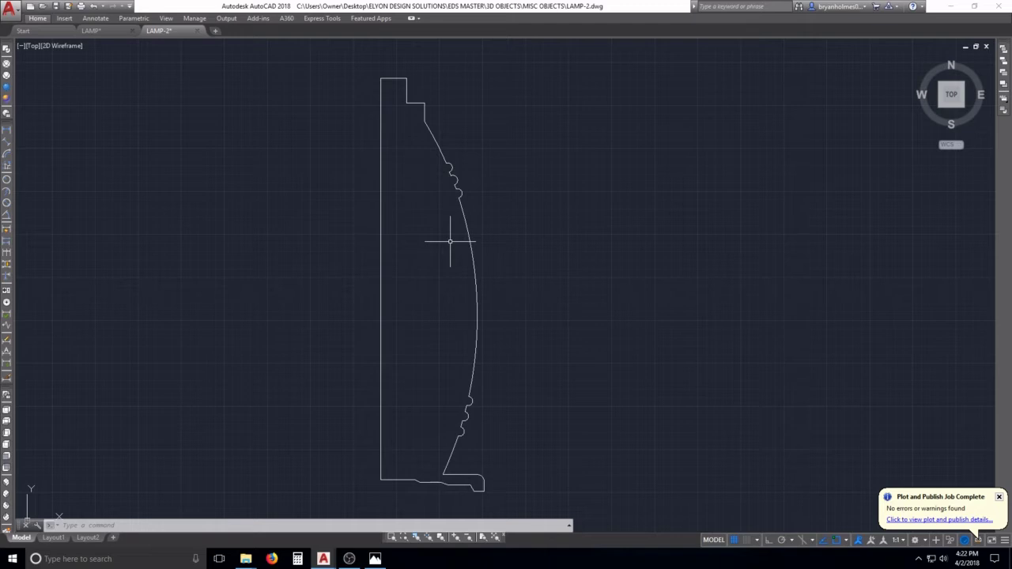
key("Escape")
key("Escape")
key("Escape")
mouse_move(380, 177)
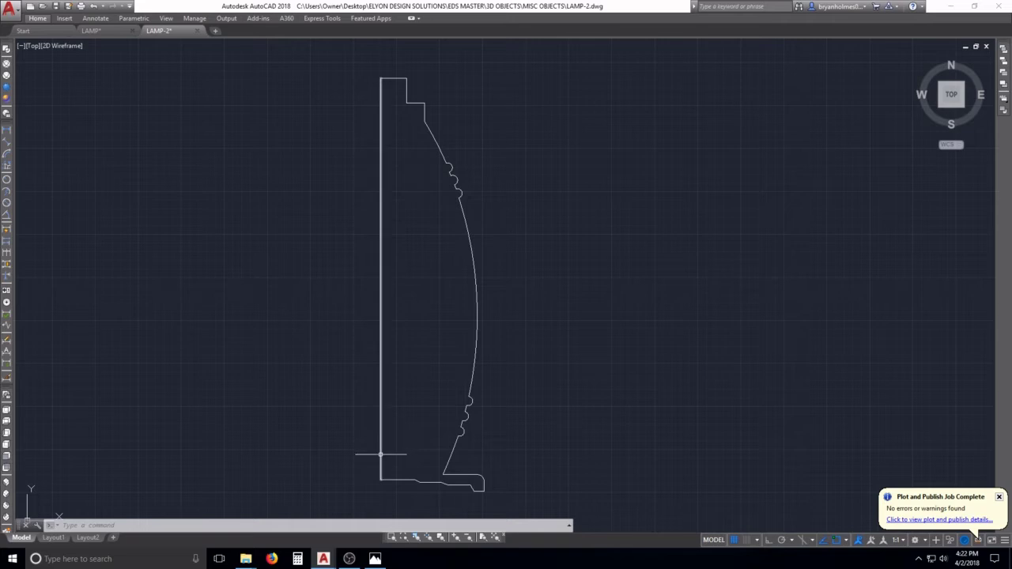
Join the profile's lines and arcs with JOIN by window-selecting the whole profile
type("J")
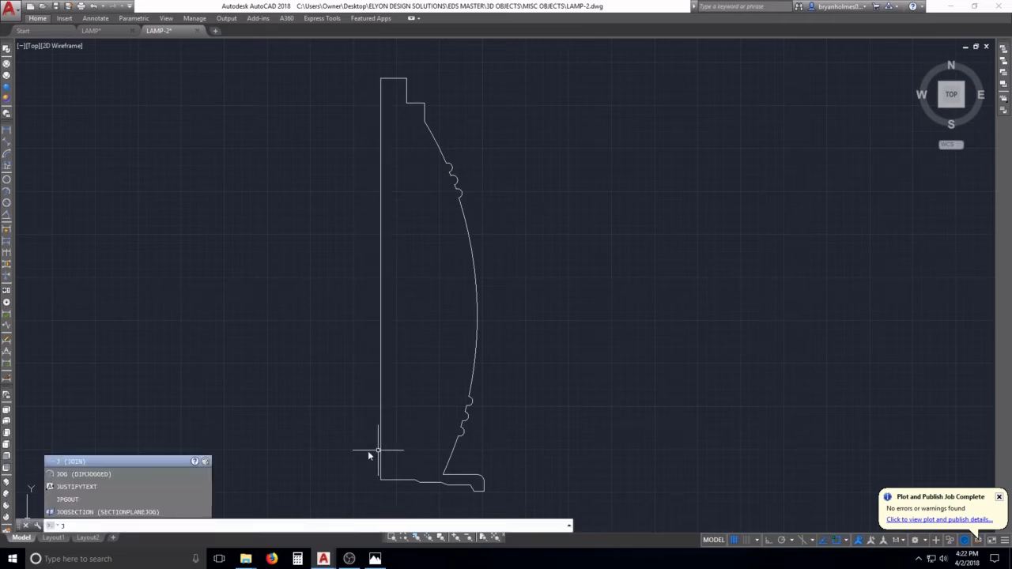
key("Return")
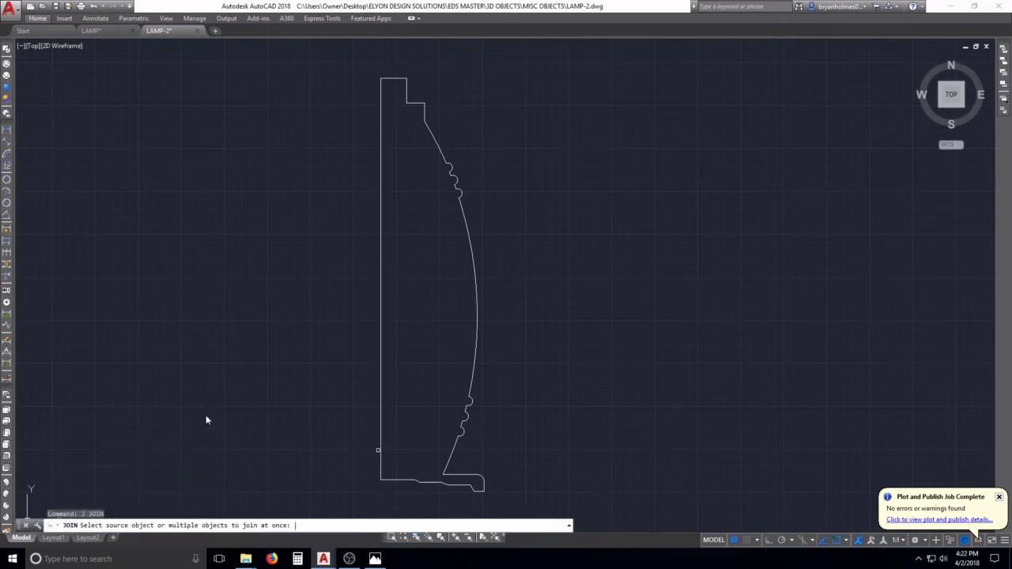
left_click(328, 65)
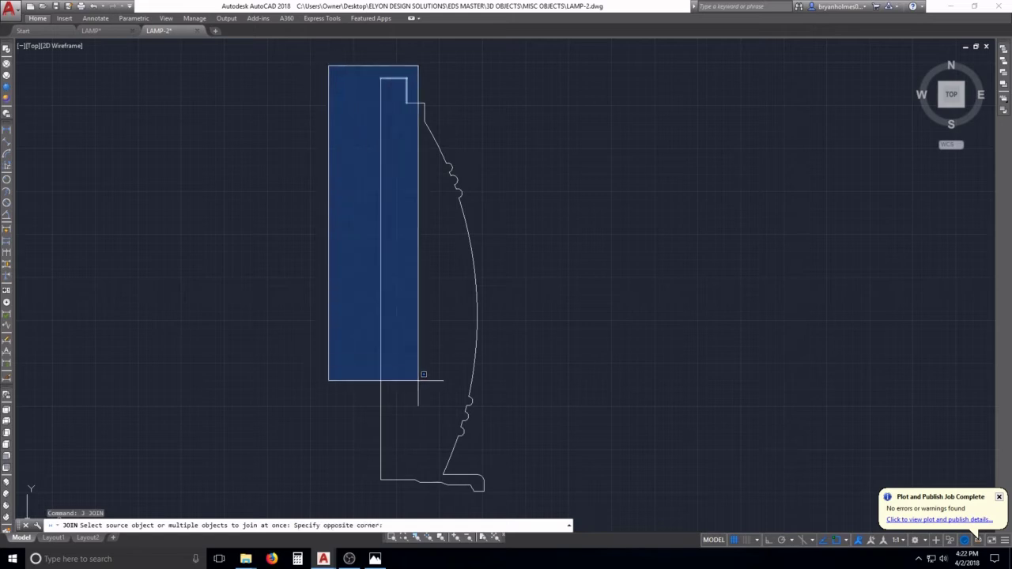
left_click(521, 500)
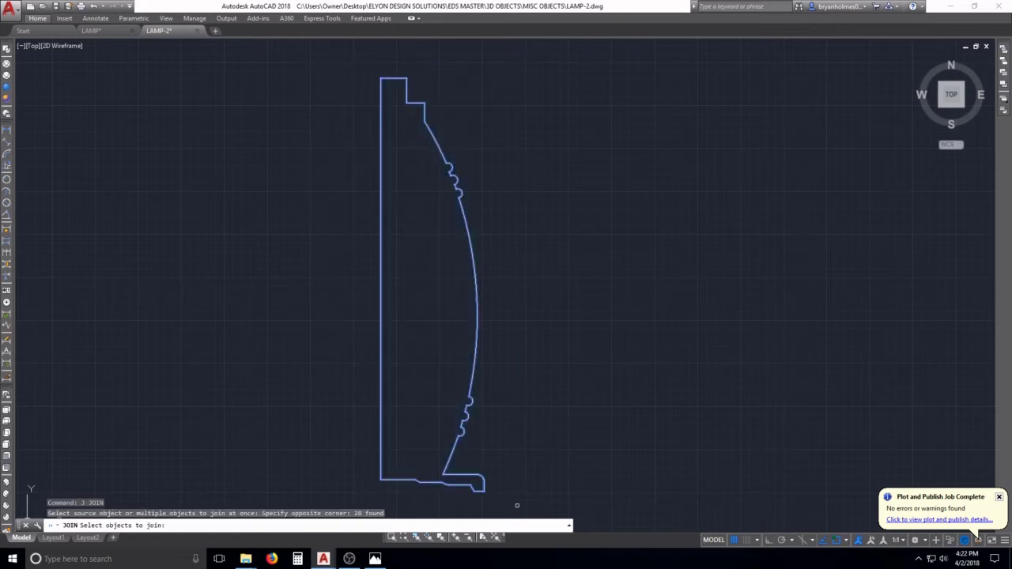
key("Return")
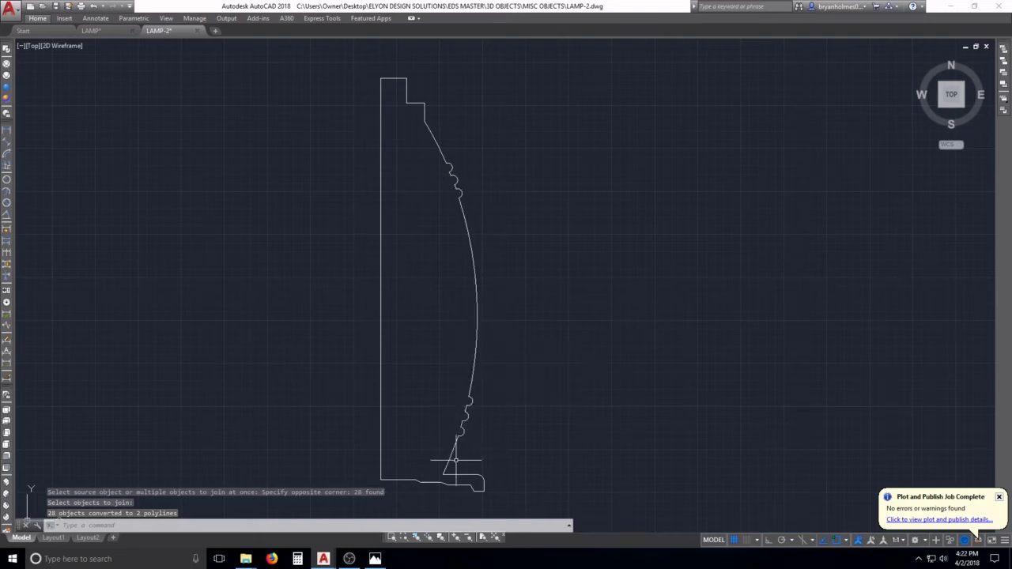
scroll(451, 181, "up", 2)
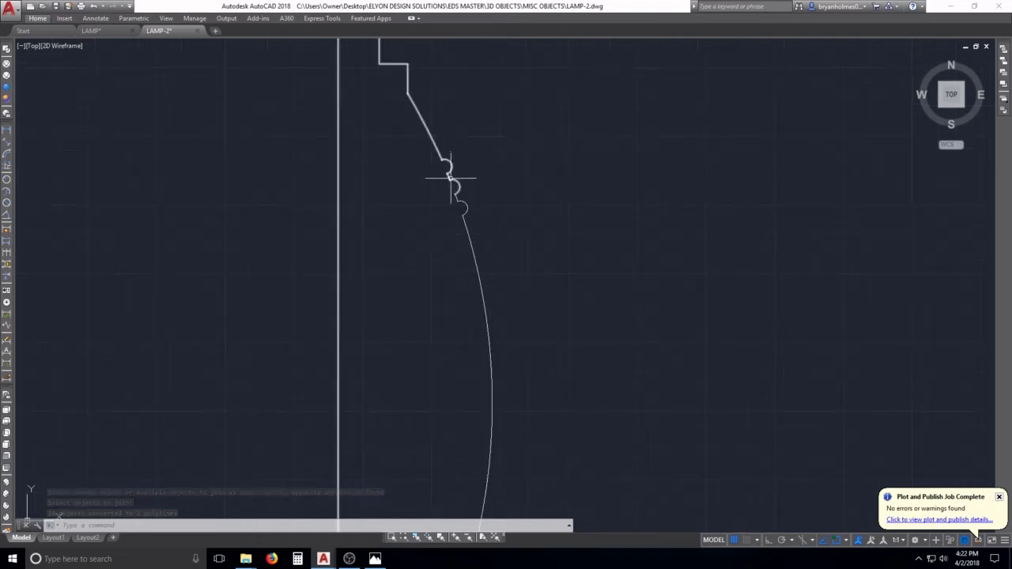
key("Escape")
key("Escape")
key("Escape")
Merge the two remaining polylines into one and confirm the profile is a single object
type("j")
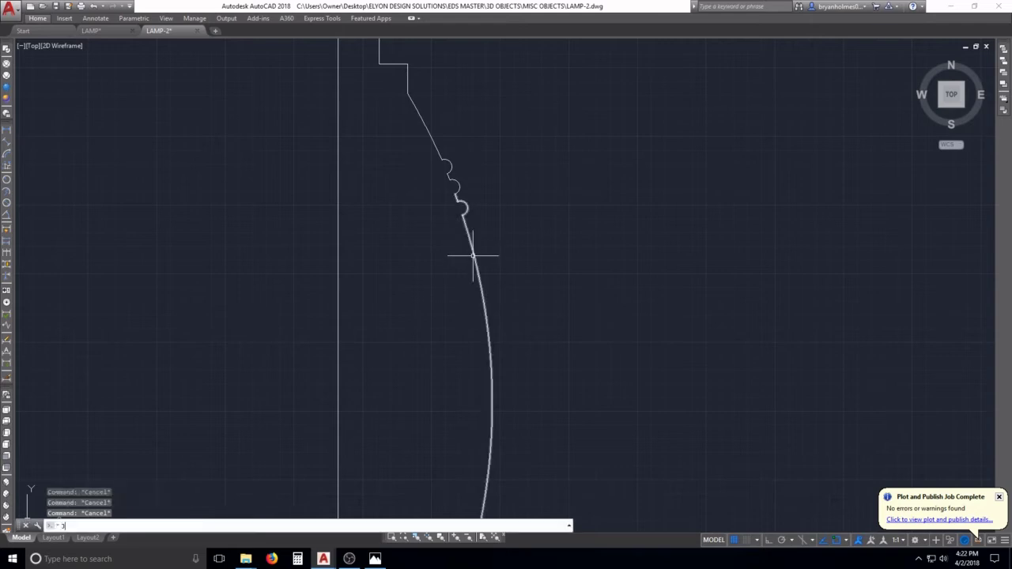
key("Return")
left_click(499, 260)
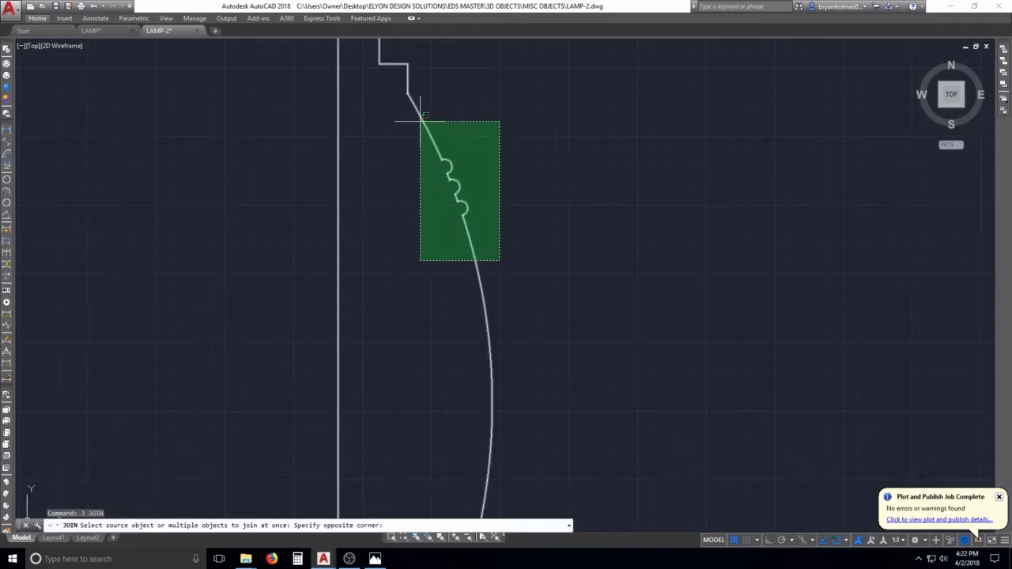
left_click(403, 118)
key("Return")
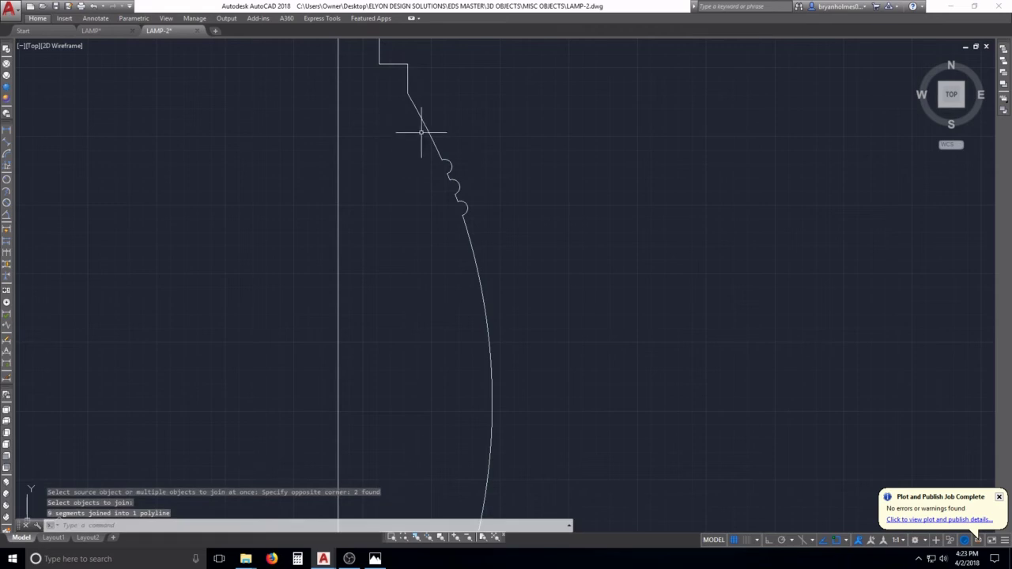
scroll(420, 138, "down", 4)
left_click(420, 147)
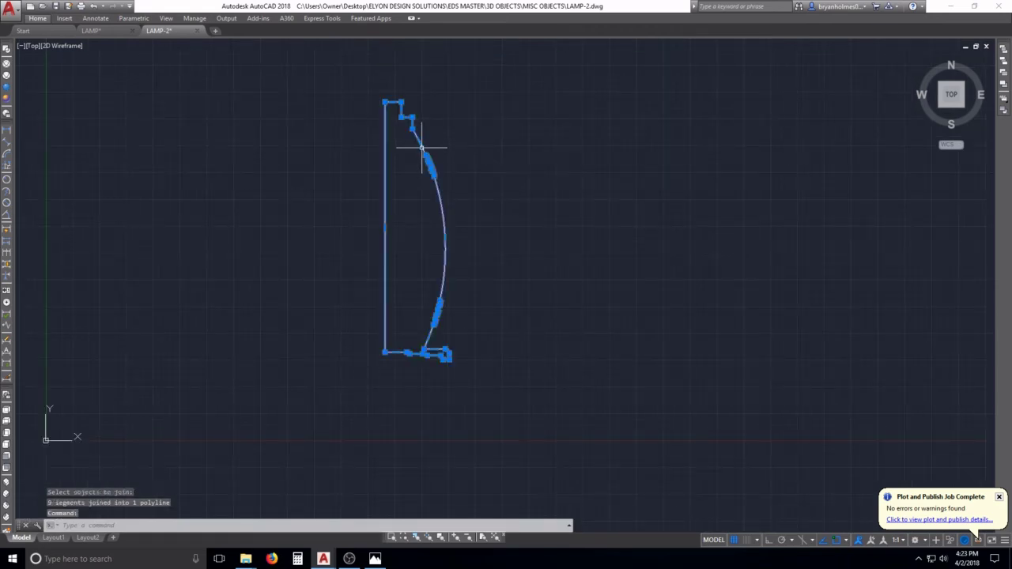
scroll(421, 353, "up", 2)
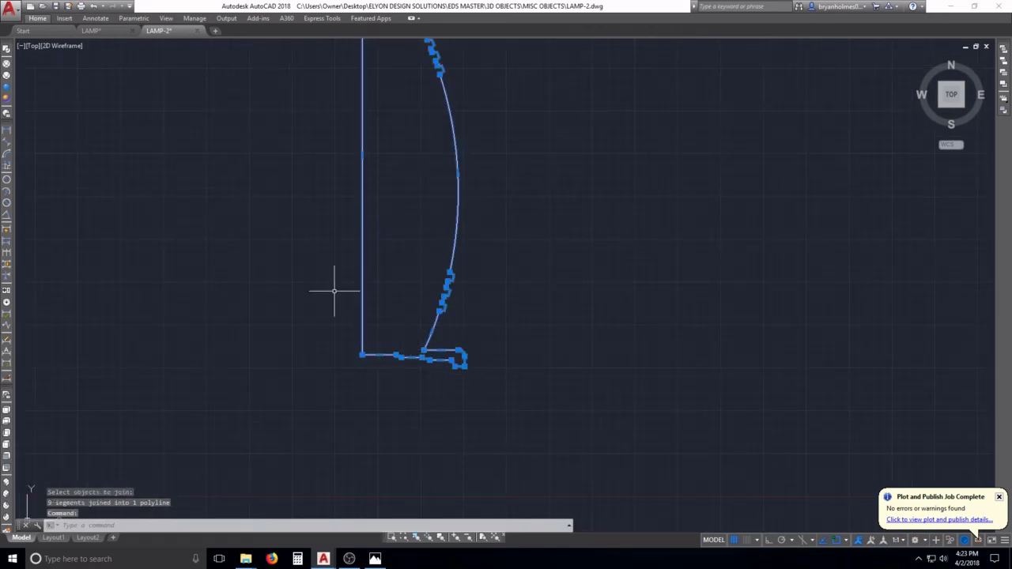
middle_click_drag(430, 169, 462, 354)
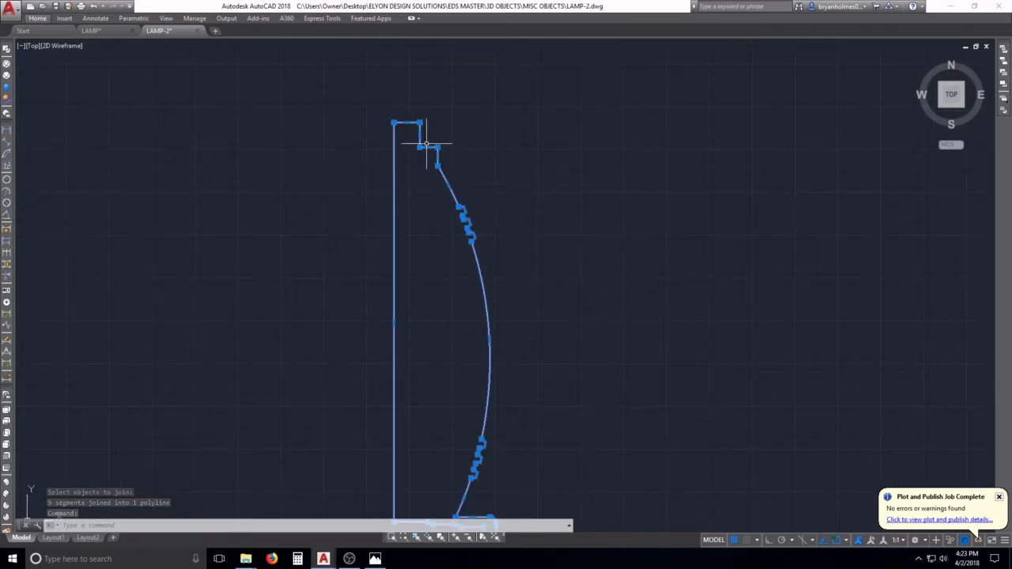
scroll(395, 263, "down", 4)
key("Escape")
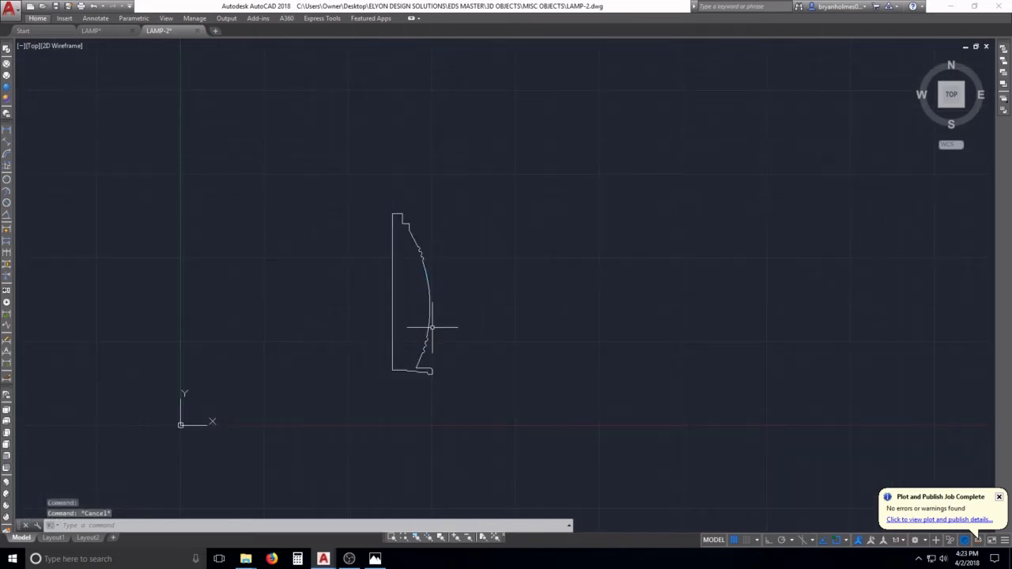
scroll(412, 335, "up", 2)
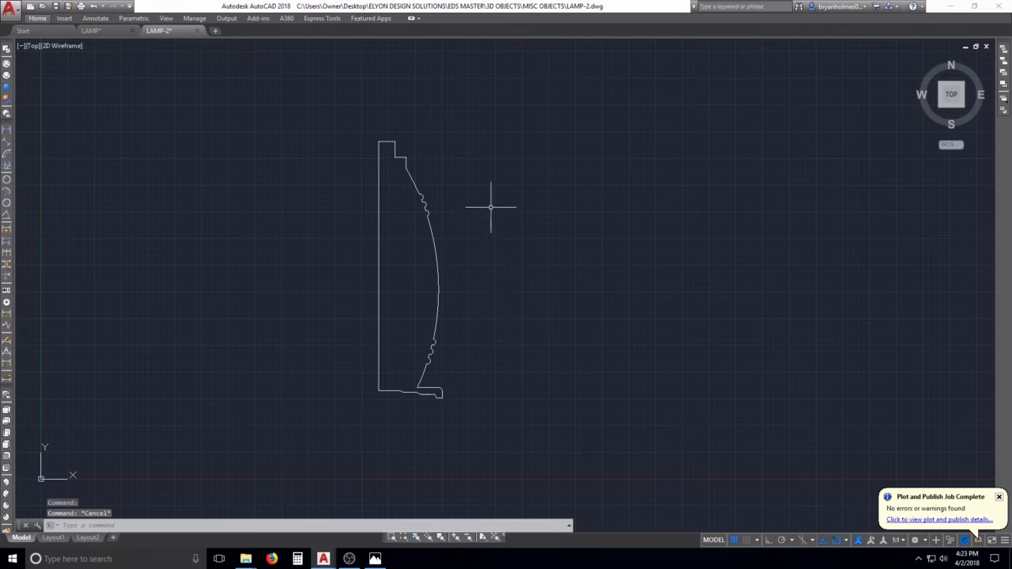
middle_click_drag(419, 153, 457, 172)
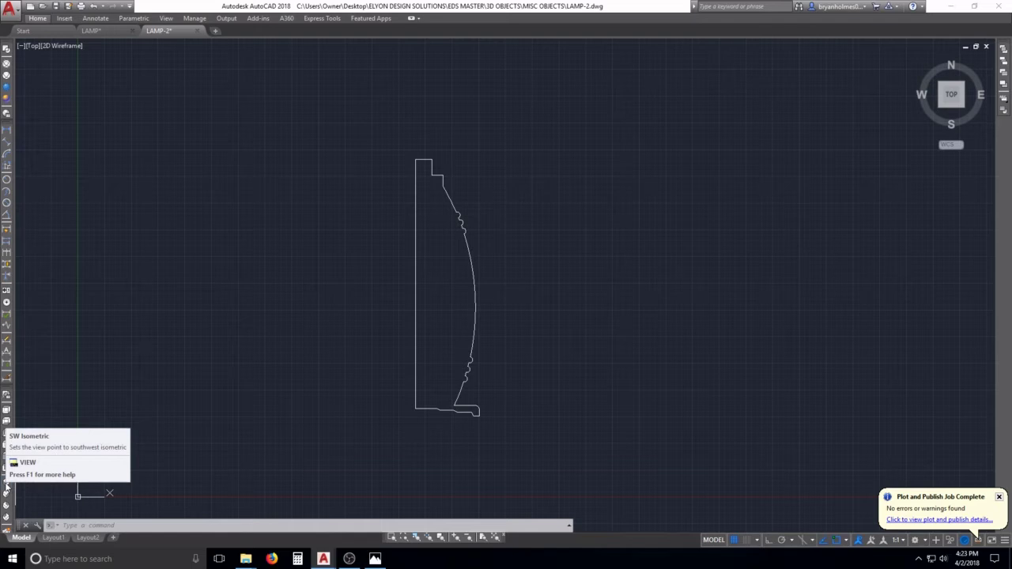
Switch the view to SW Isometric to see the lamp profile at an angle
left_click(7, 487)
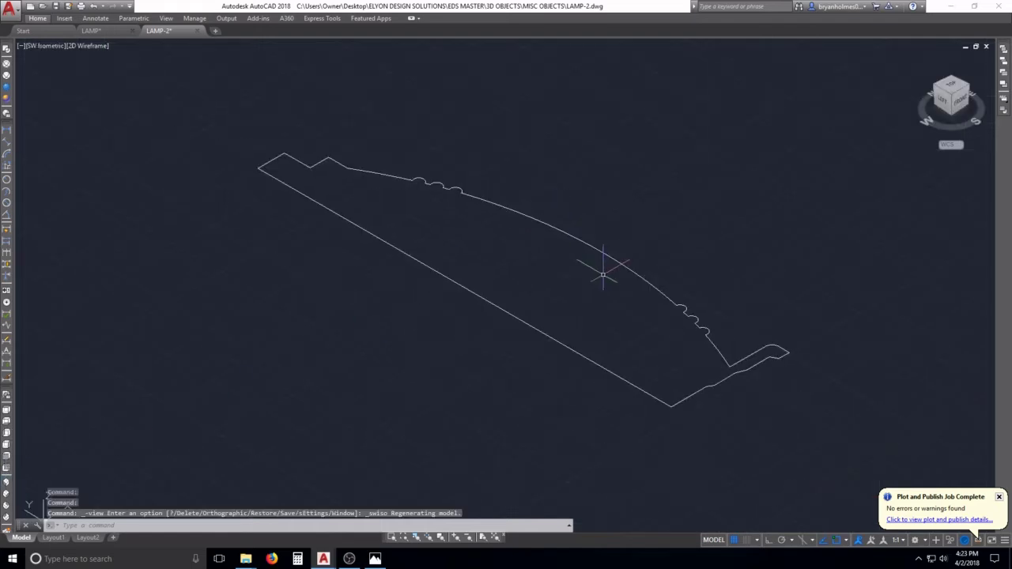
key("Escape")
key("Escape")
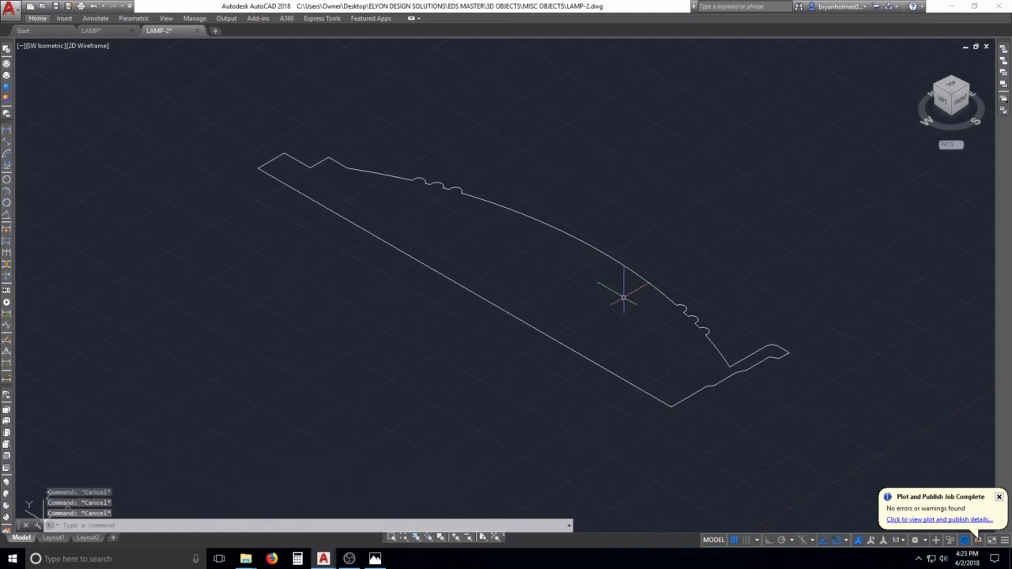
type("REV")
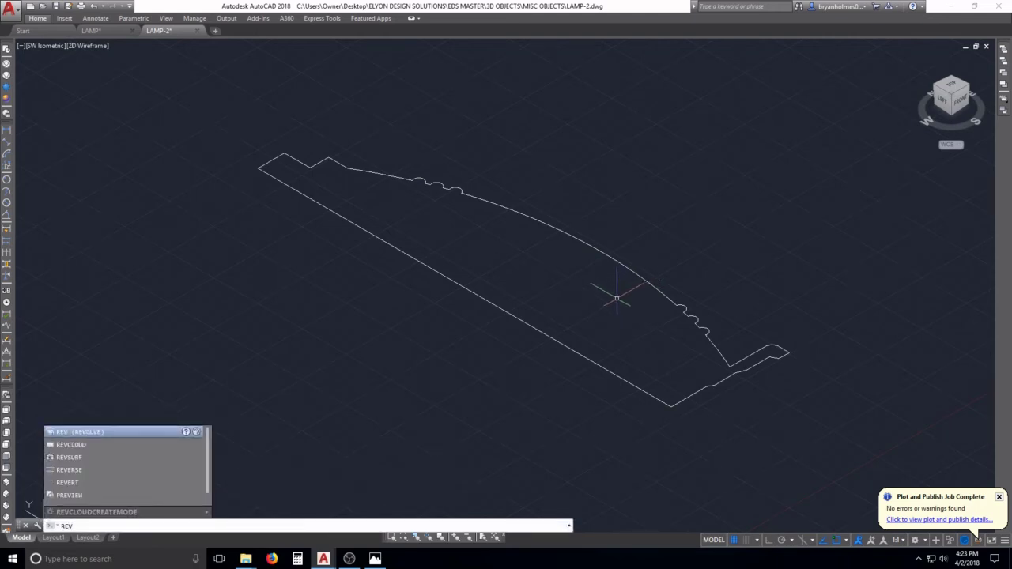
Start REVOLVE from the suggestions, then cancel after an empty selection attempt
left_click(106, 431)
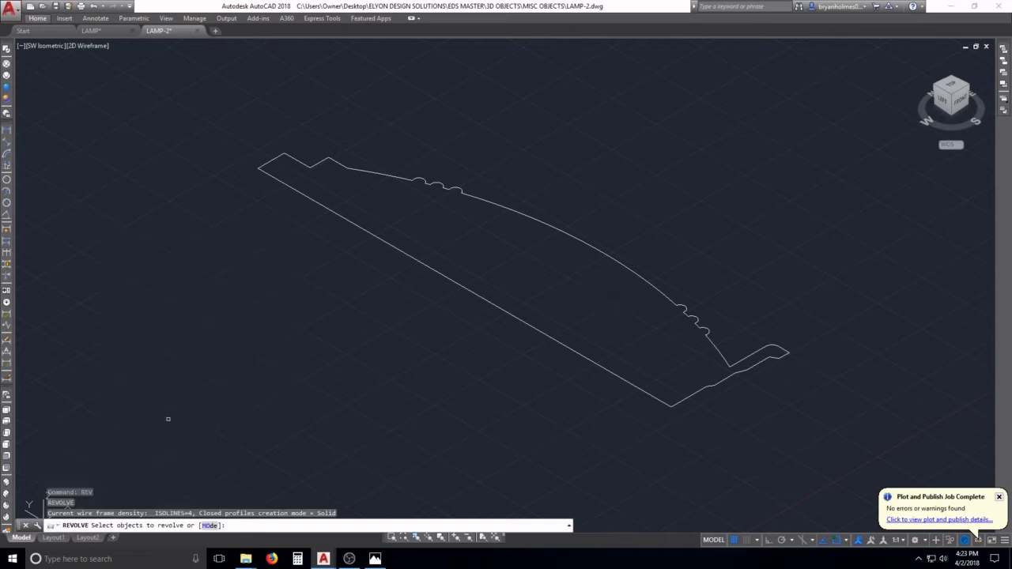
left_click(204, 73)
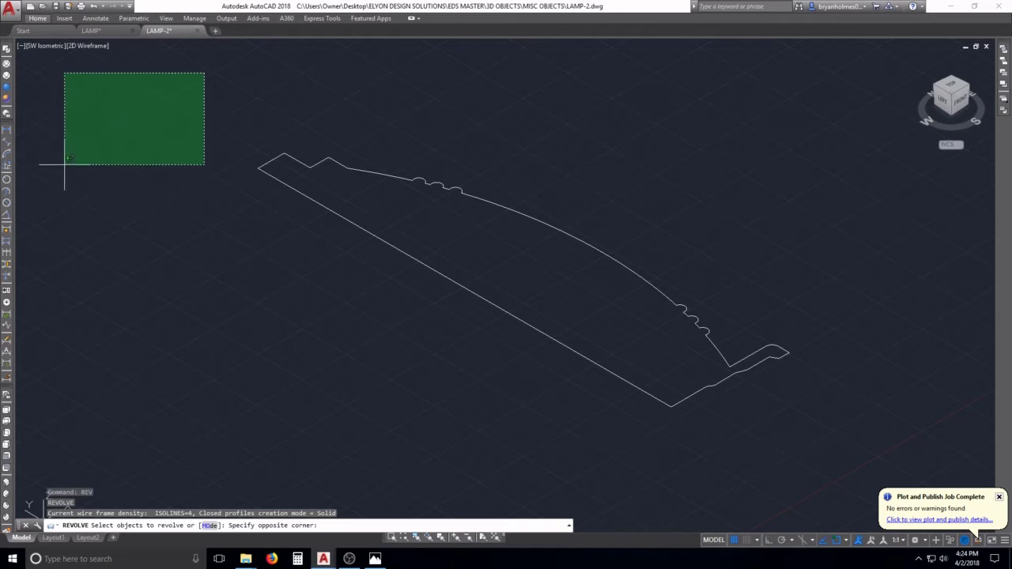
key("Escape")
key("Escape")
key("Return")
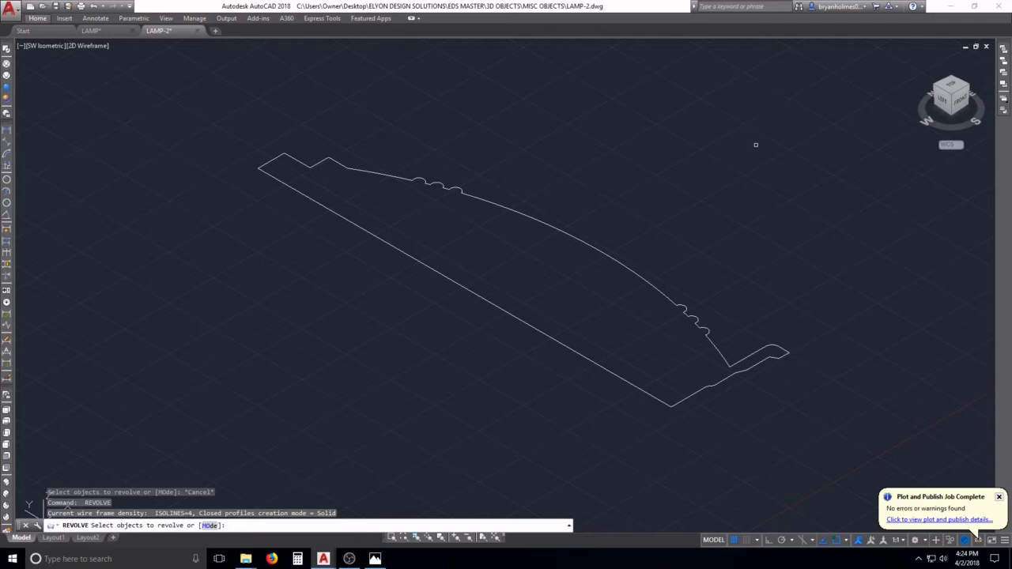
key("Escape")
key("Escape")
key("Escape")
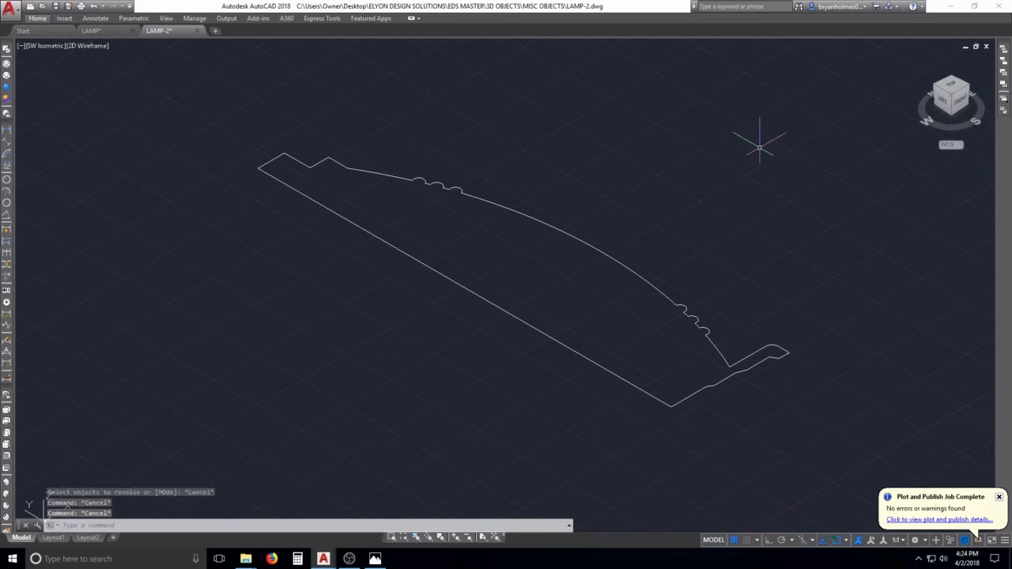
key("Escape")
Revolve the crossing-selected profile about its long straight edge as the axis
type("REV")
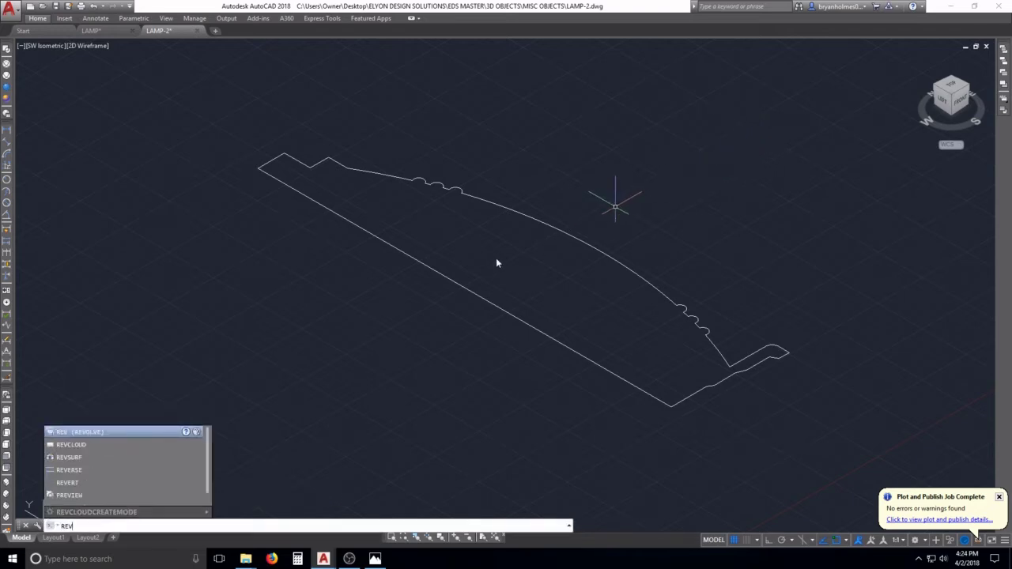
key("Return")
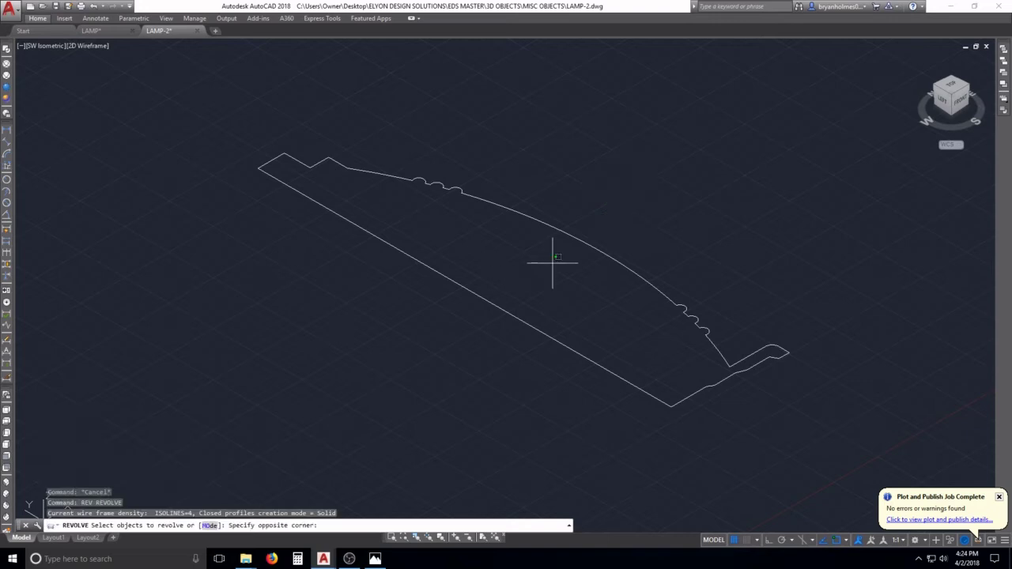
left_click(552, 263)
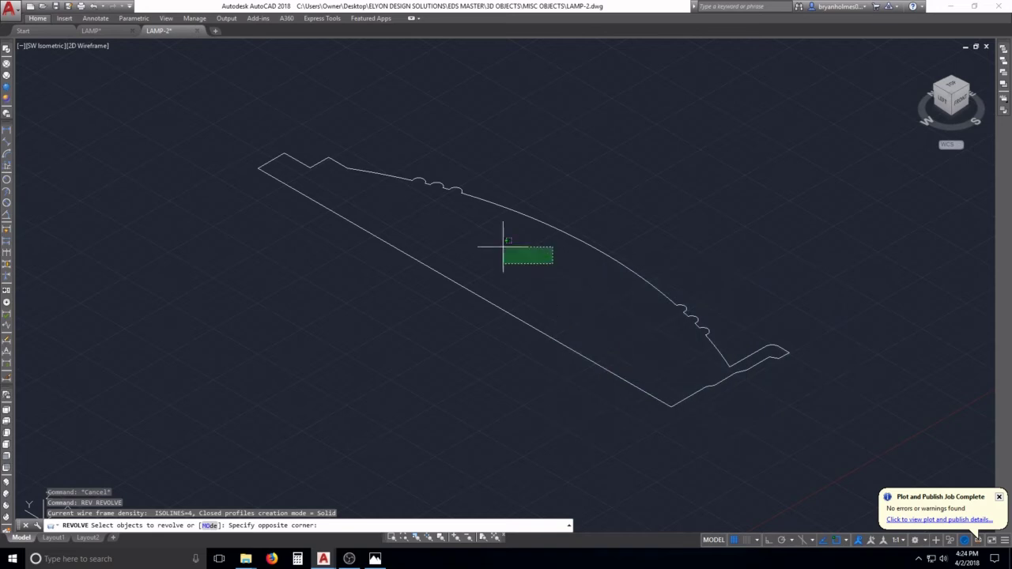
left_click(462, 208)
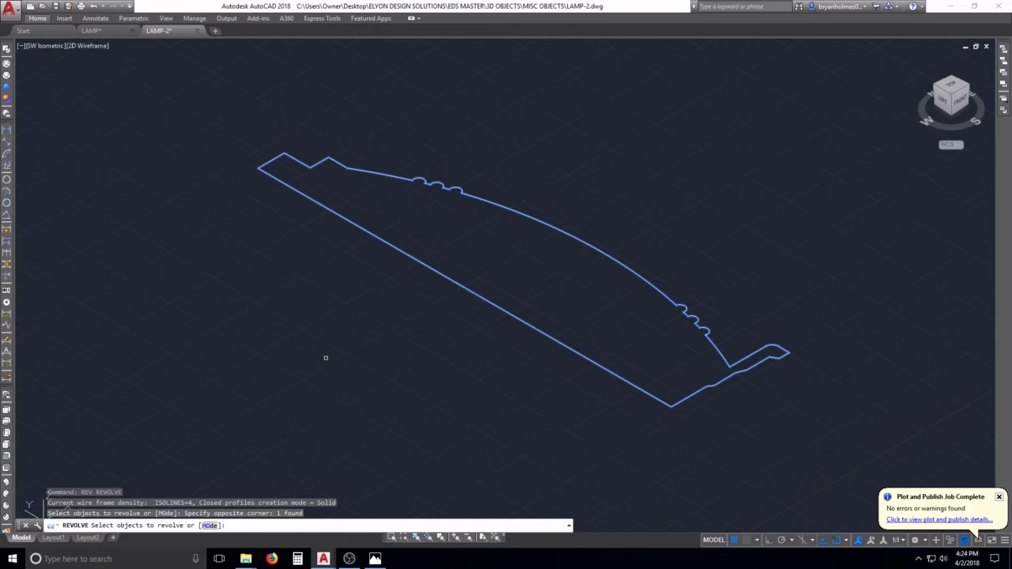
key("Return")
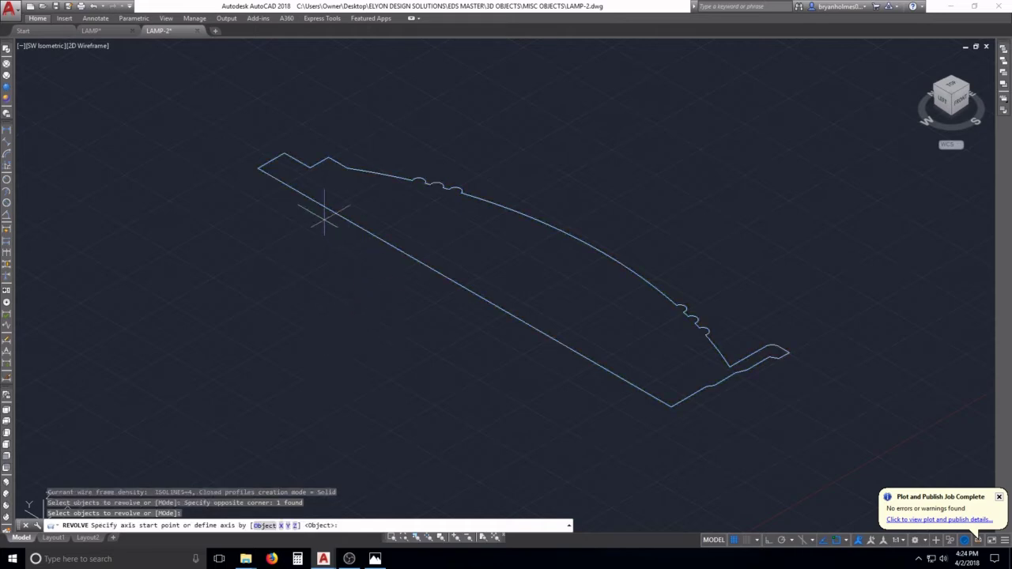
left_click(260, 167)
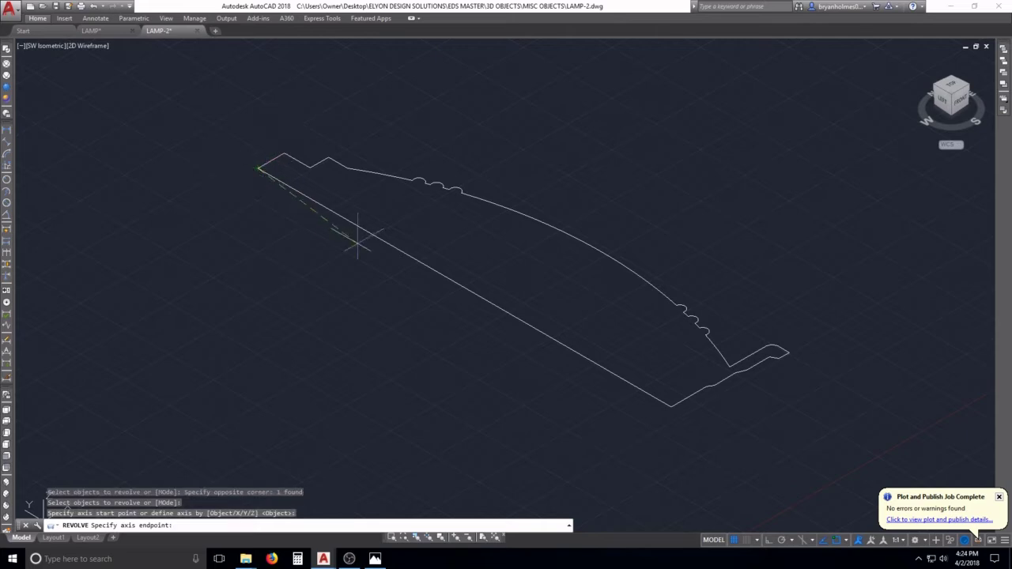
left_click(670, 407)
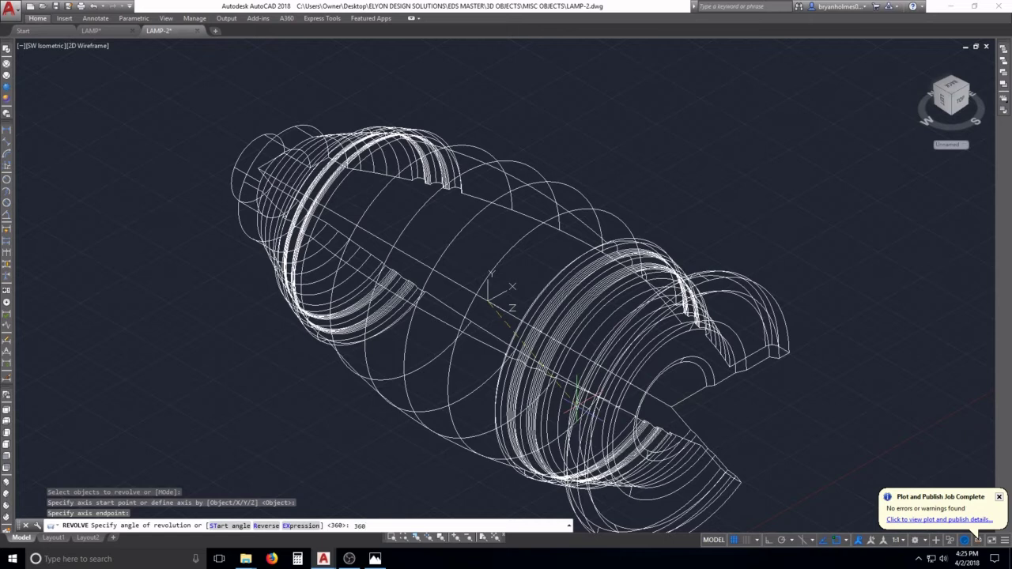
Accept the full 360° revolution and switch the lamp to the Realistic visual style
key("Return")
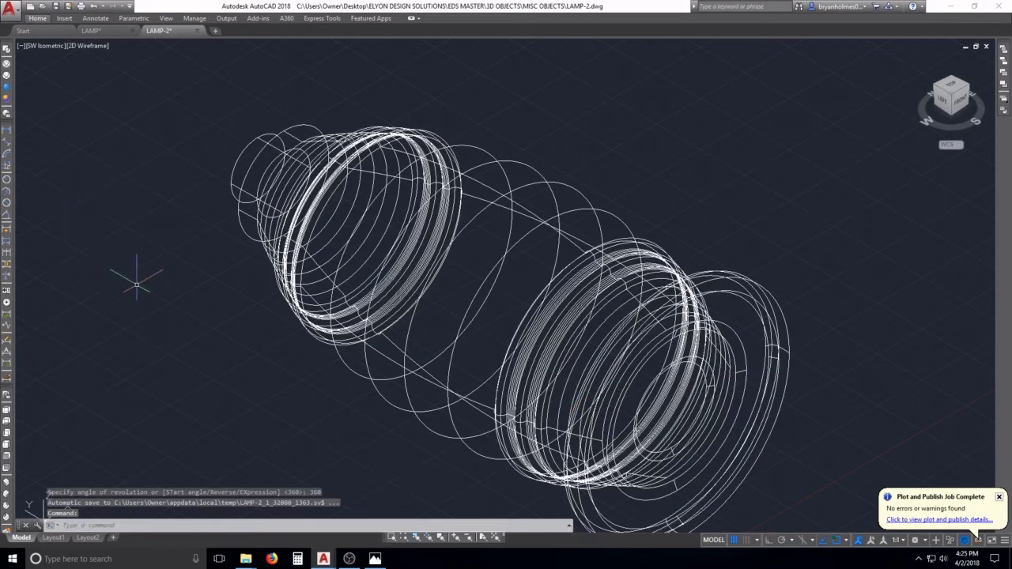
left_click(136, 284)
key("Escape")
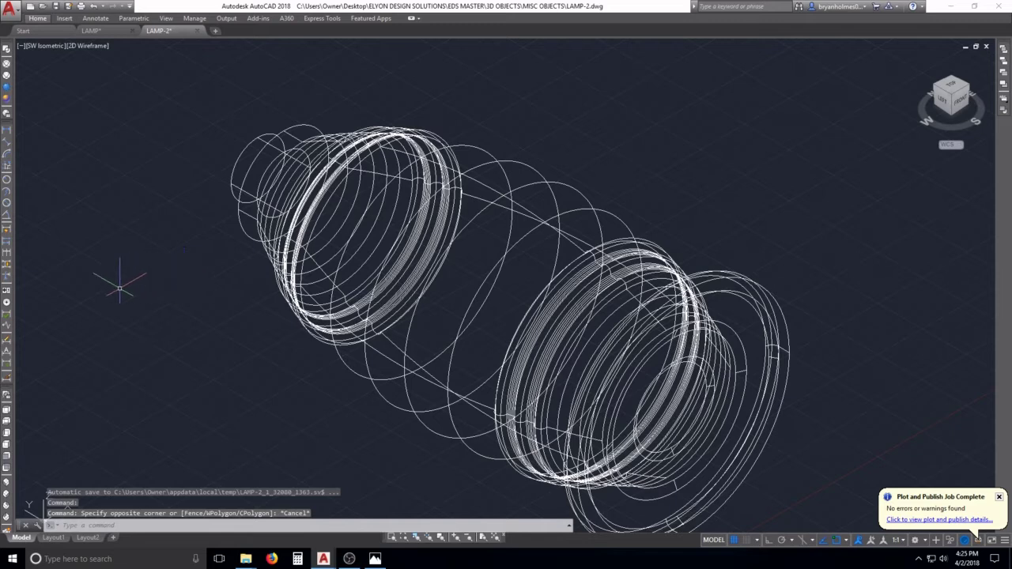
left_click(103, 320)
key("Escape")
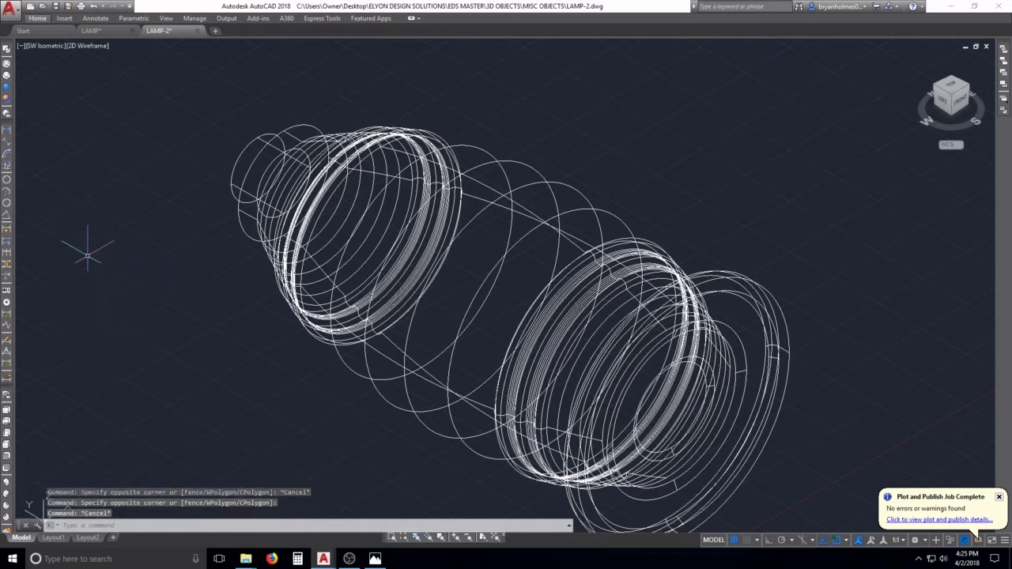
left_click(7, 87)
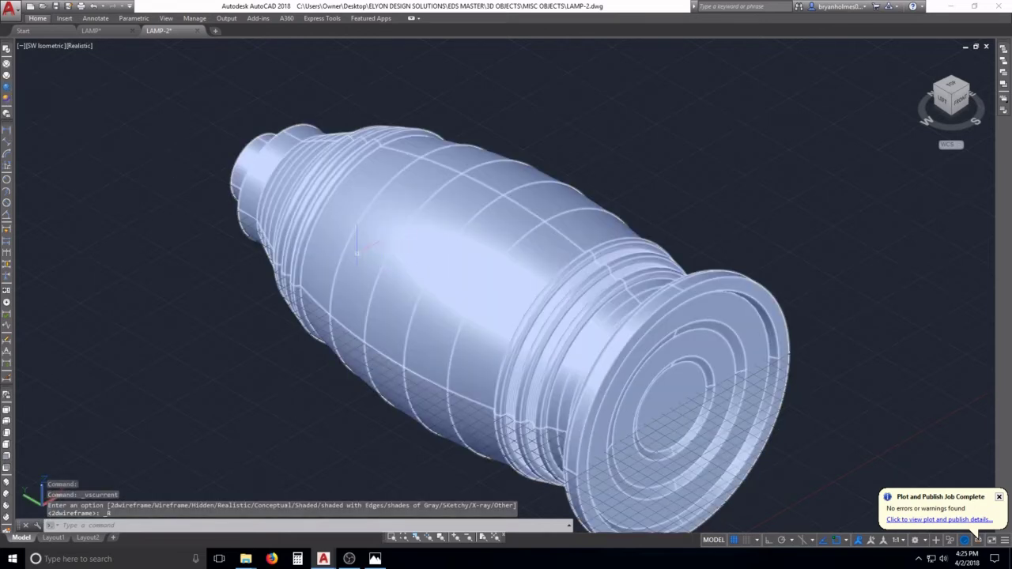
Orbit the shaded lamp, check it in Front and Top views, then return to SW Isometric
mouse_move(357, 252)
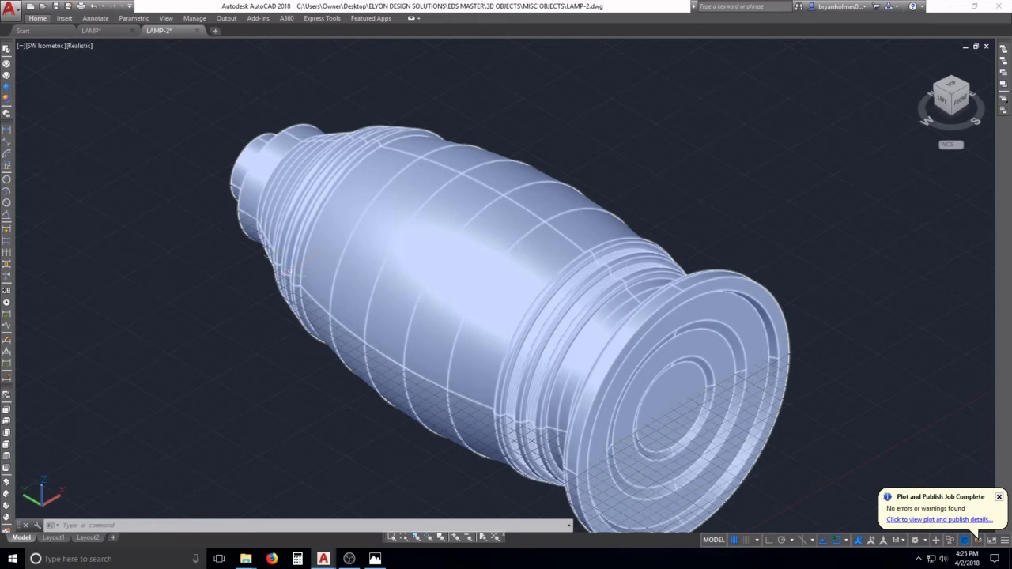
mouse_move(288, 272)
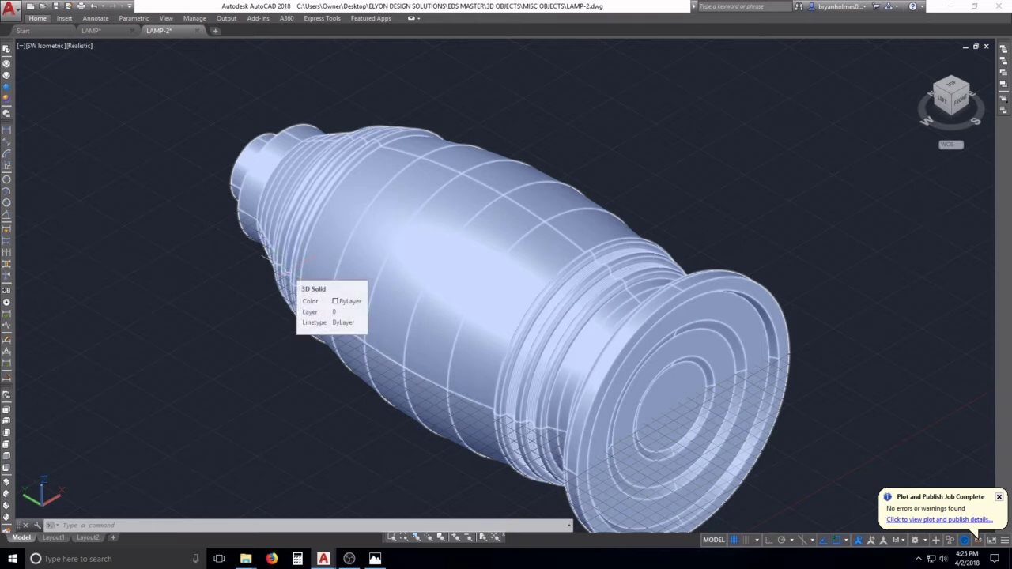
middle_click_drag(288, 271, 469, 289, "shift")
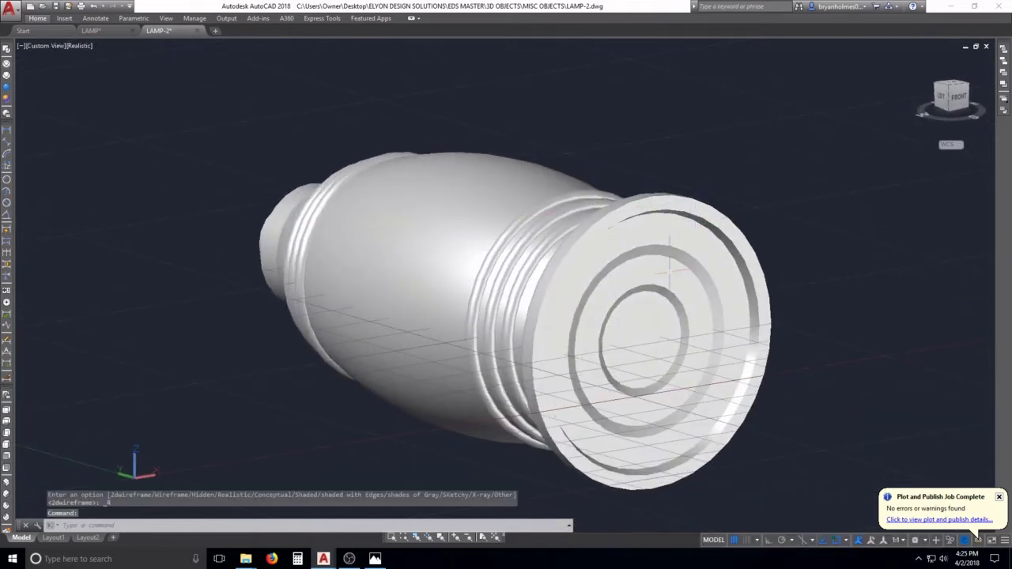
middle_click_drag(631, 207, 380, 331, "shift")
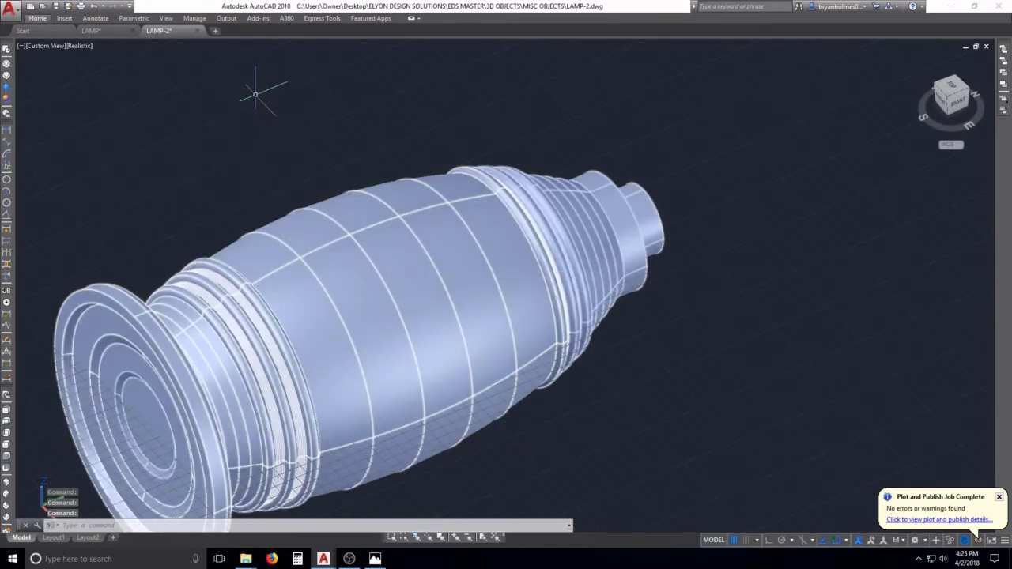
key("Escape")
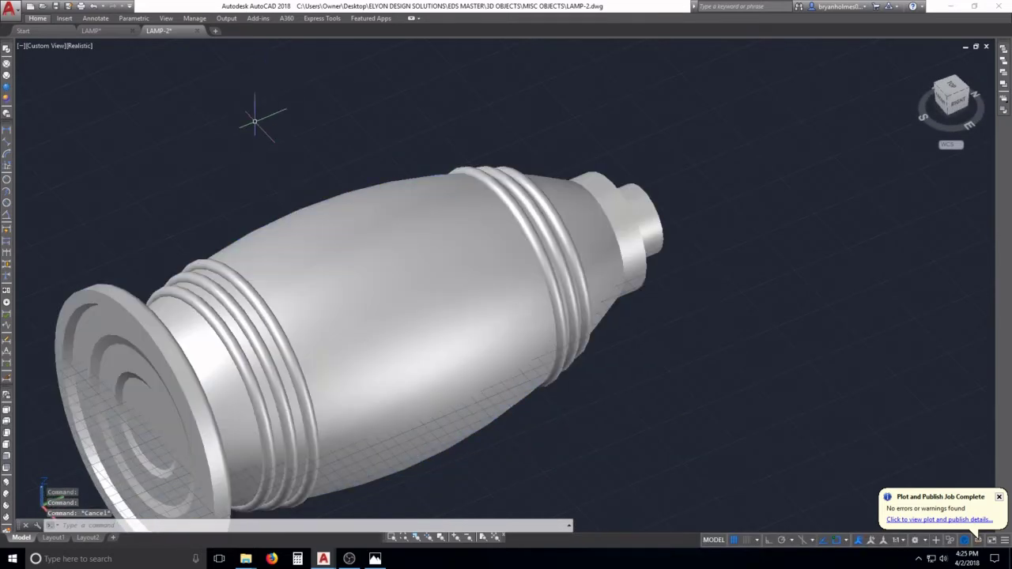
left_click(7, 458)
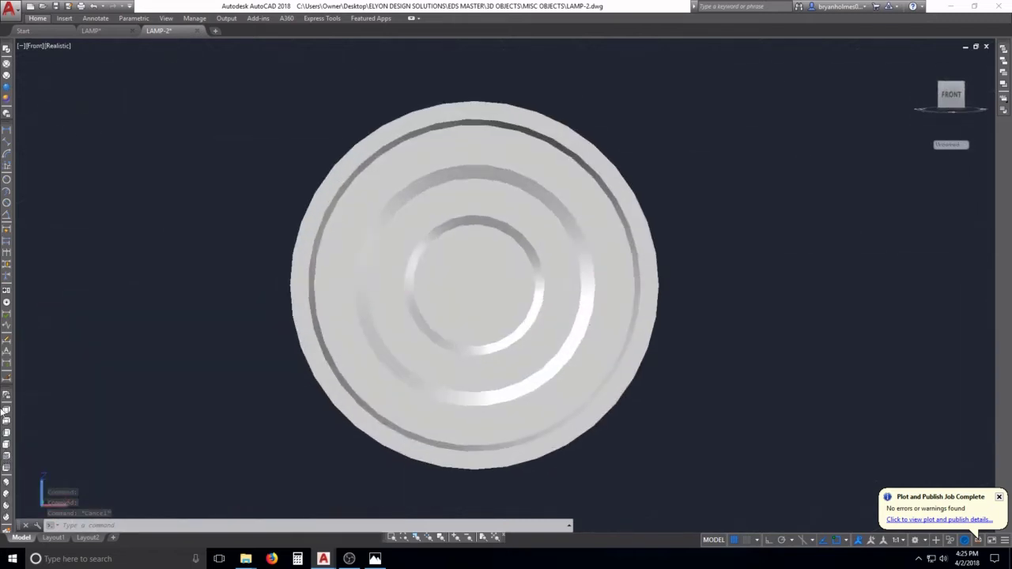
left_click(6, 412)
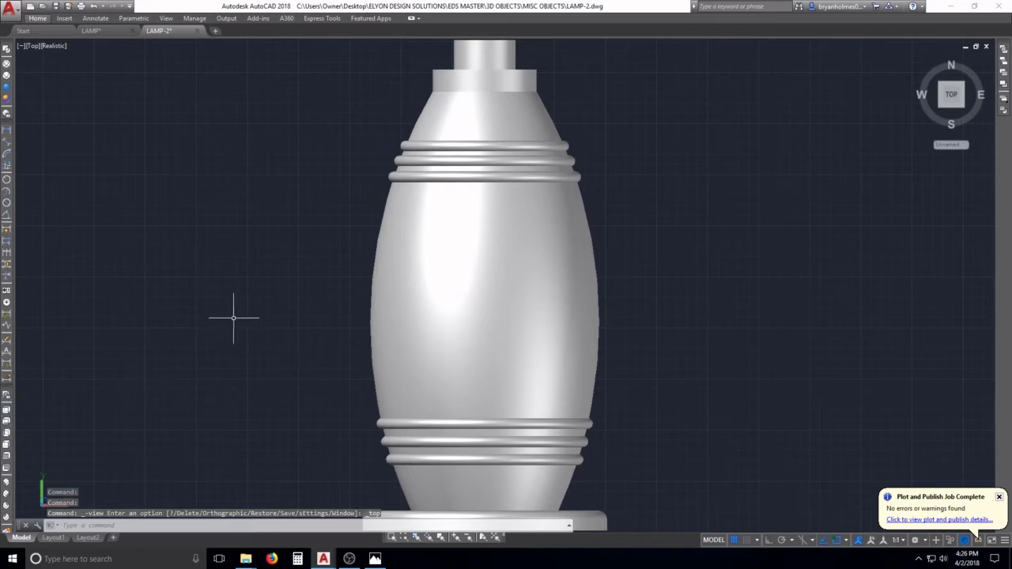
scroll(236, 323, "down", 2)
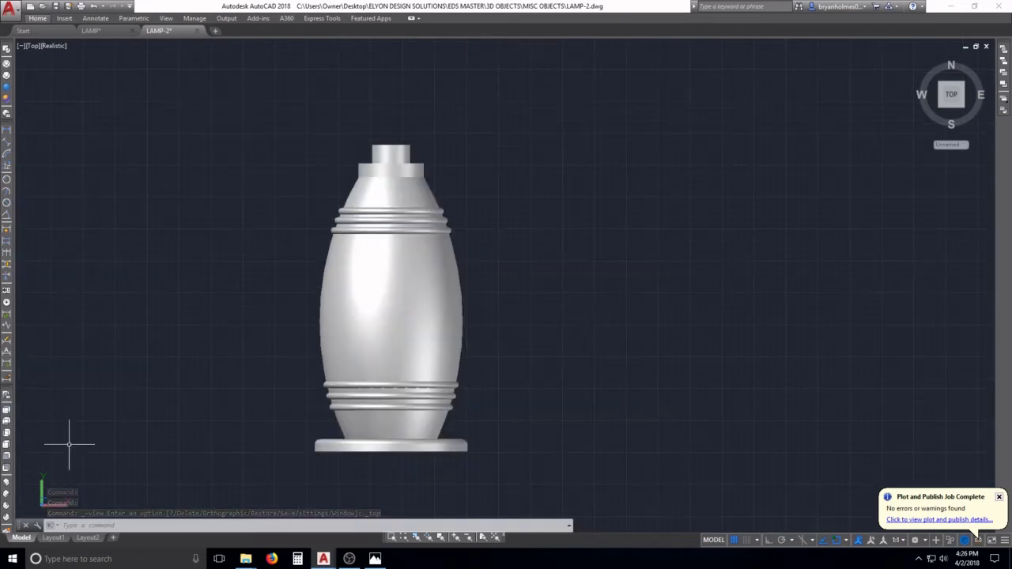
left_click(6, 482)
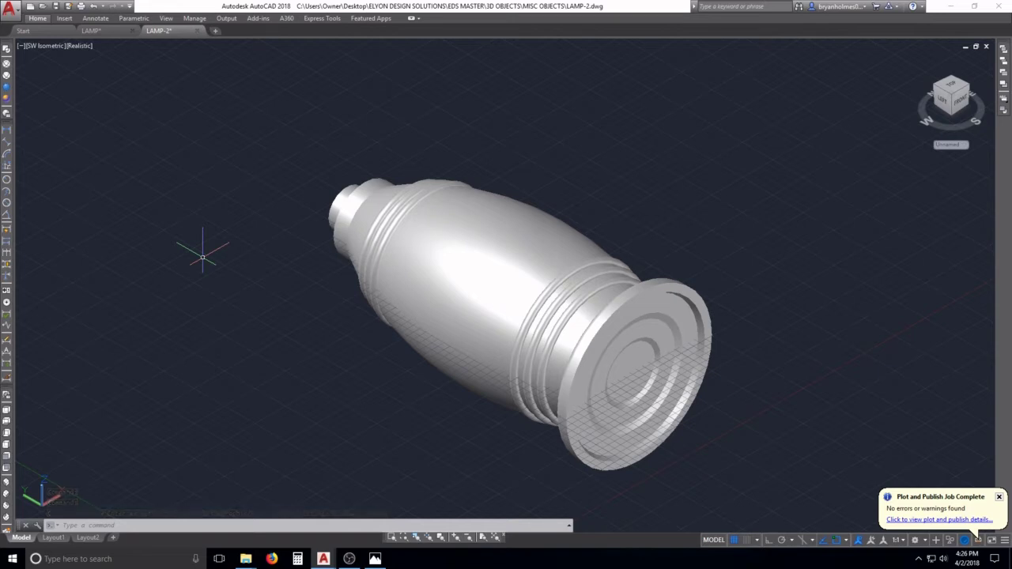
Window-select the lamp and 3DROTATE it 90° about its centre with Ortho on
key("Escape")
key("Escape")
key("Escape")
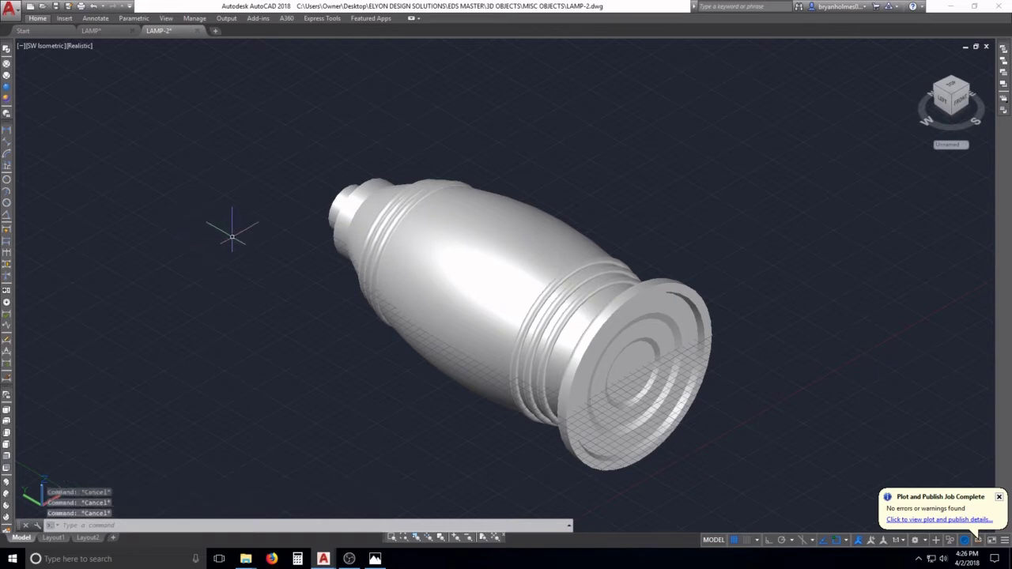
left_click(209, 77)
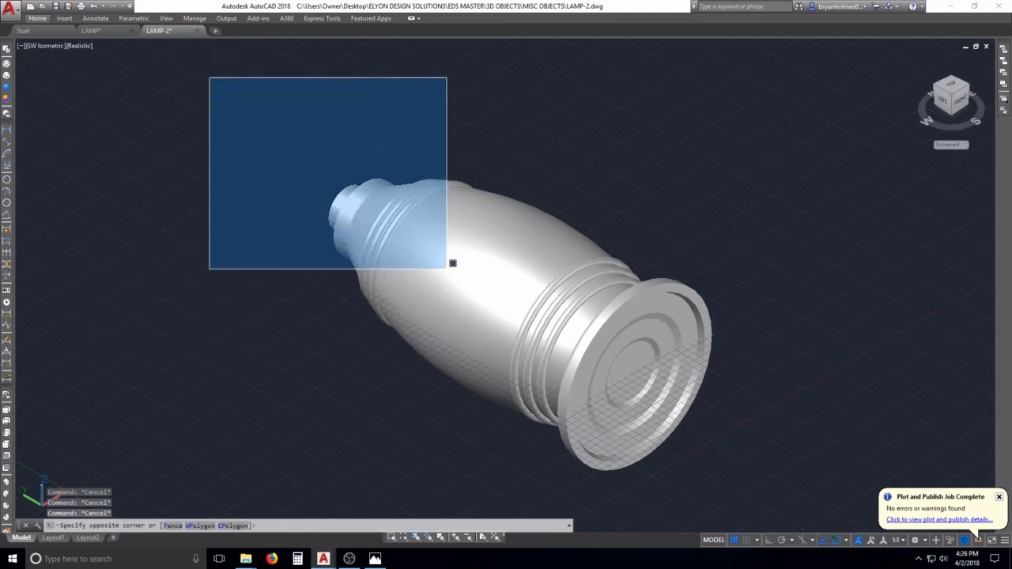
left_click(786, 493)
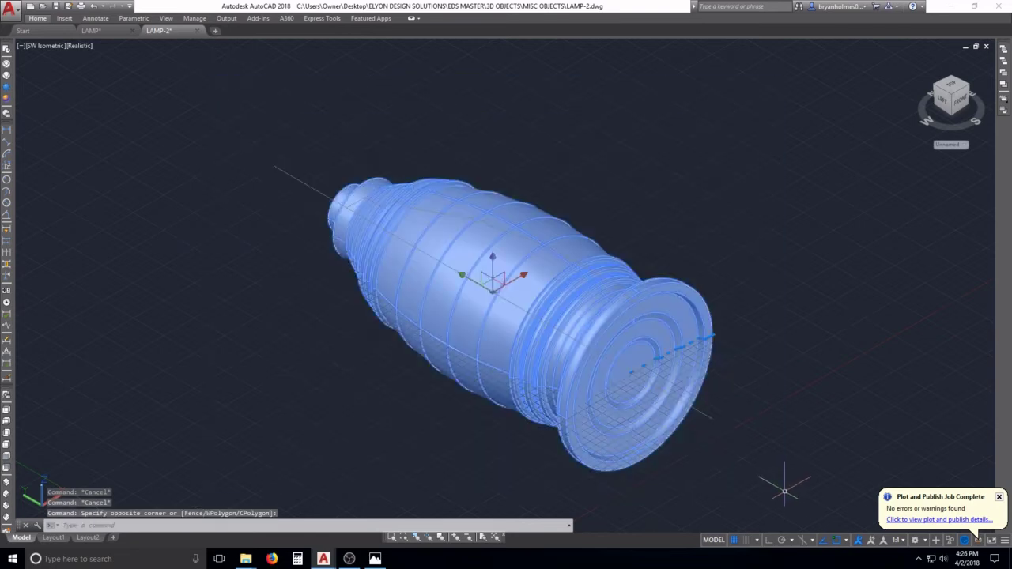
type("3D")
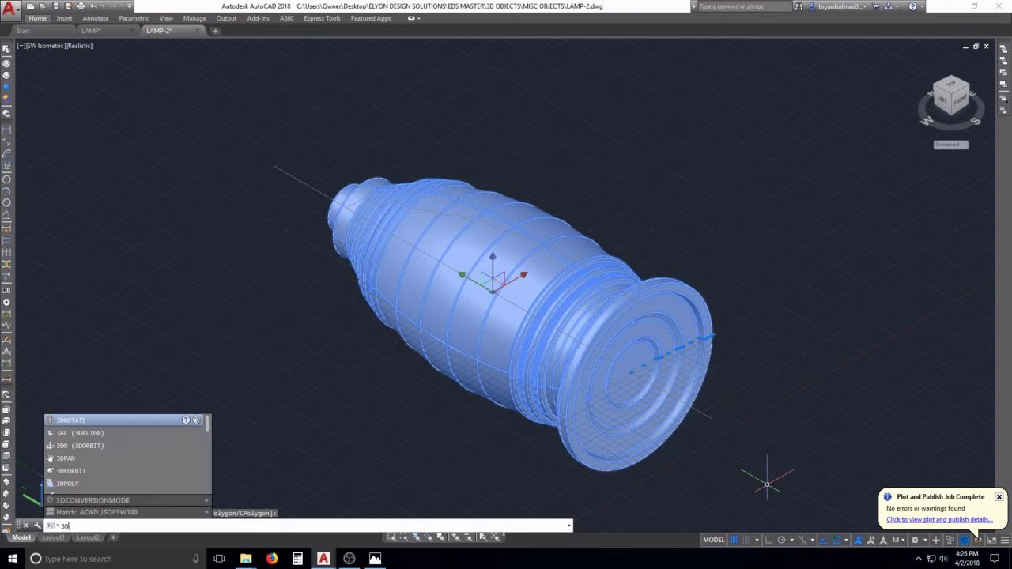
type("ROTATE")
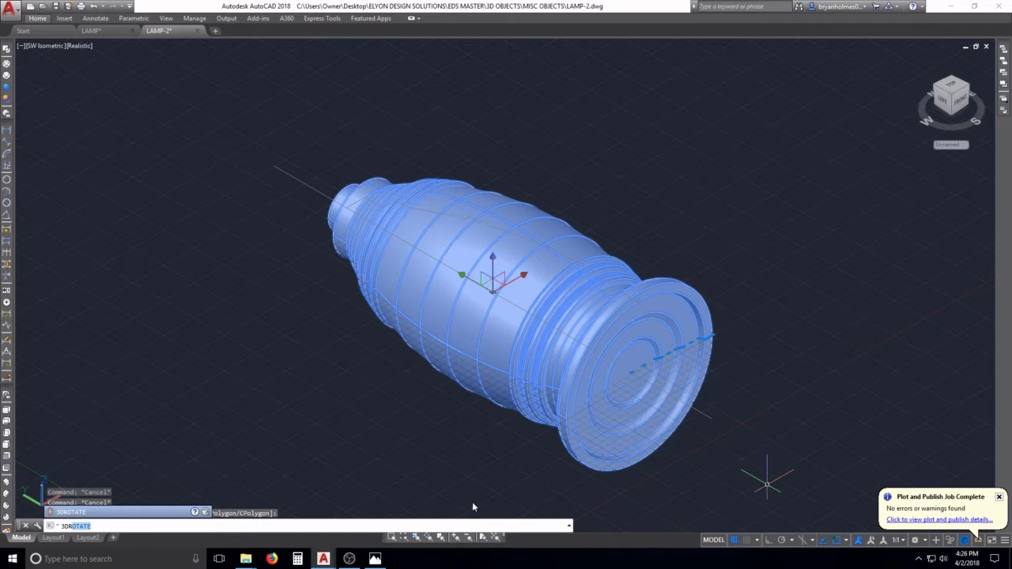
left_click(126, 512)
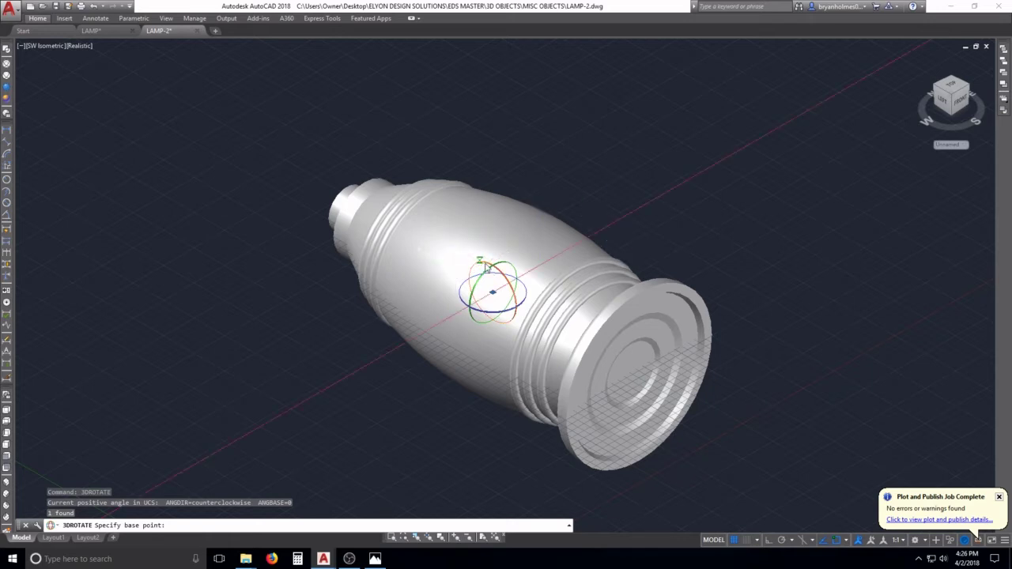
left_click(492, 292)
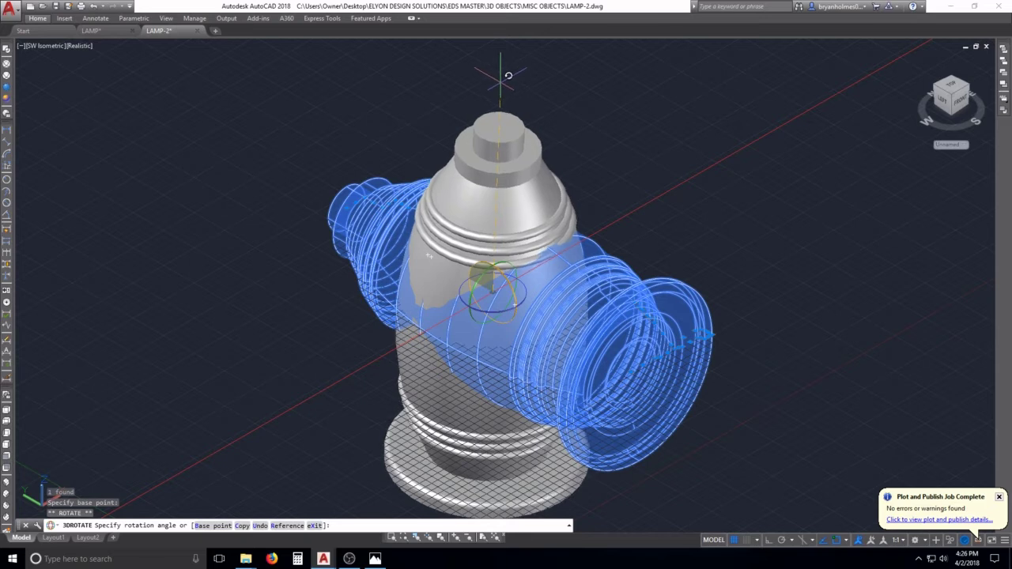
key("F8")
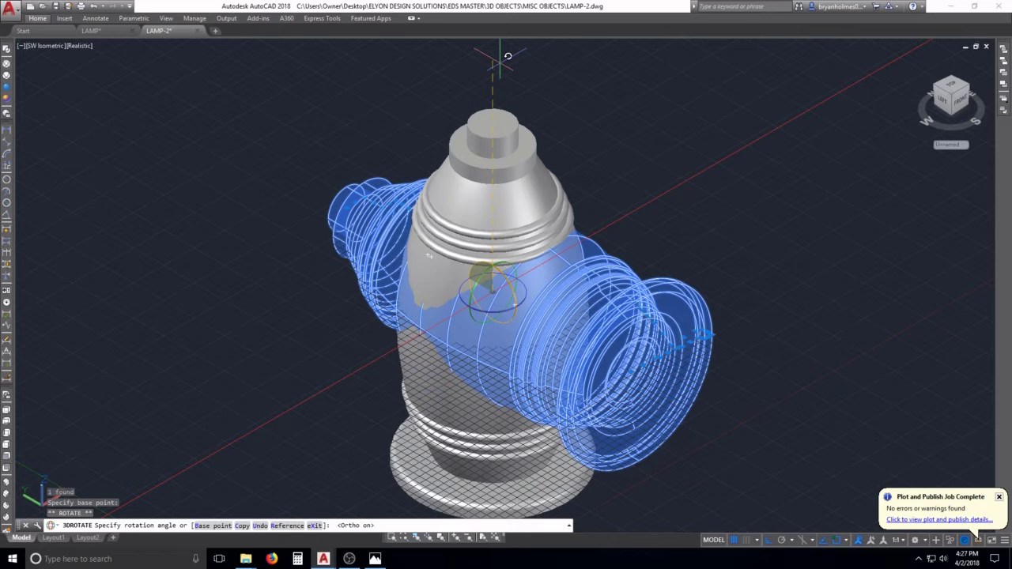
left_click(499, 63)
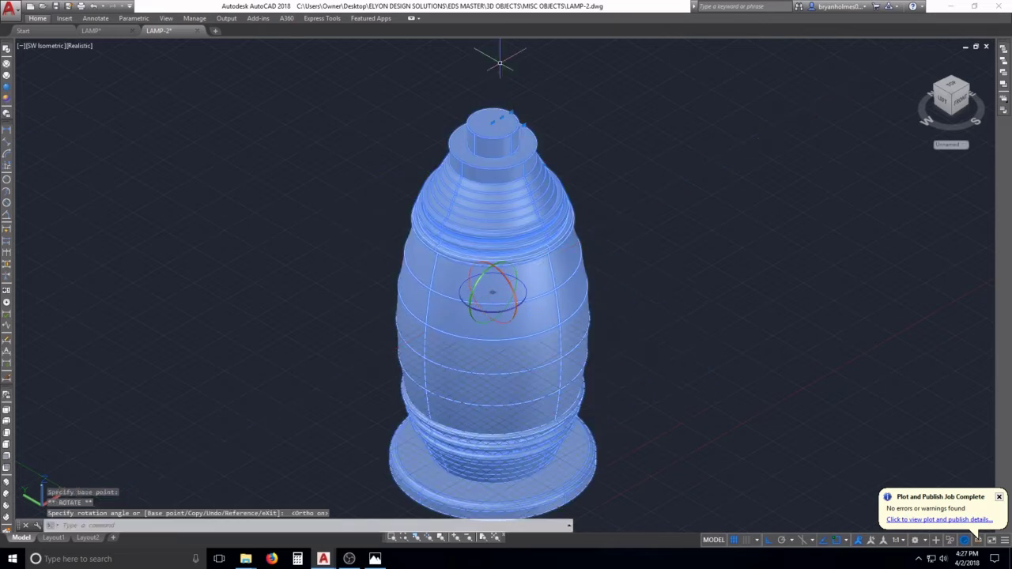
key("Escape")
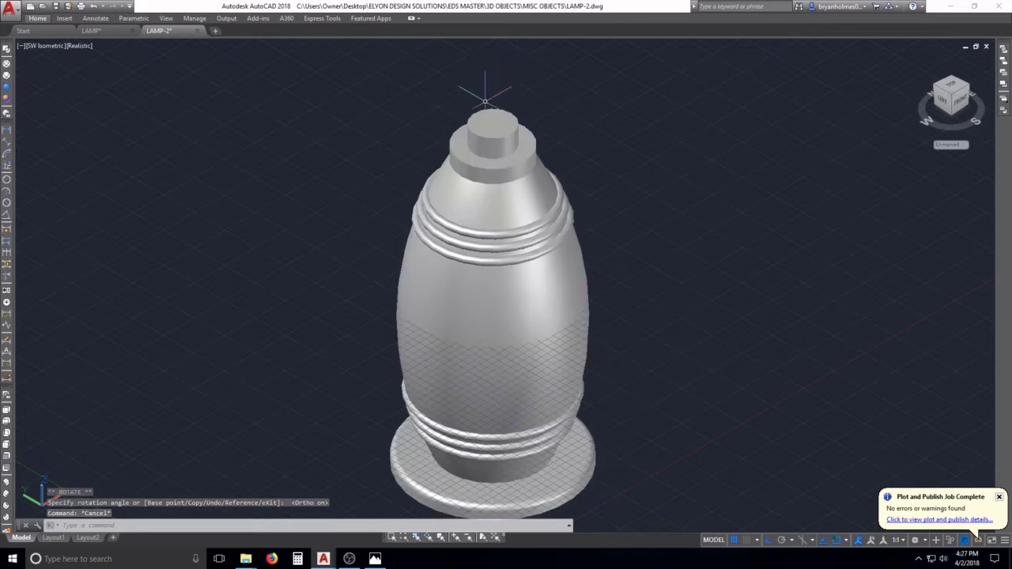
Switch the upright lamp to Front view and pan and zoom in on its narrow top
middle_click_drag(542, 381, 478, 316)
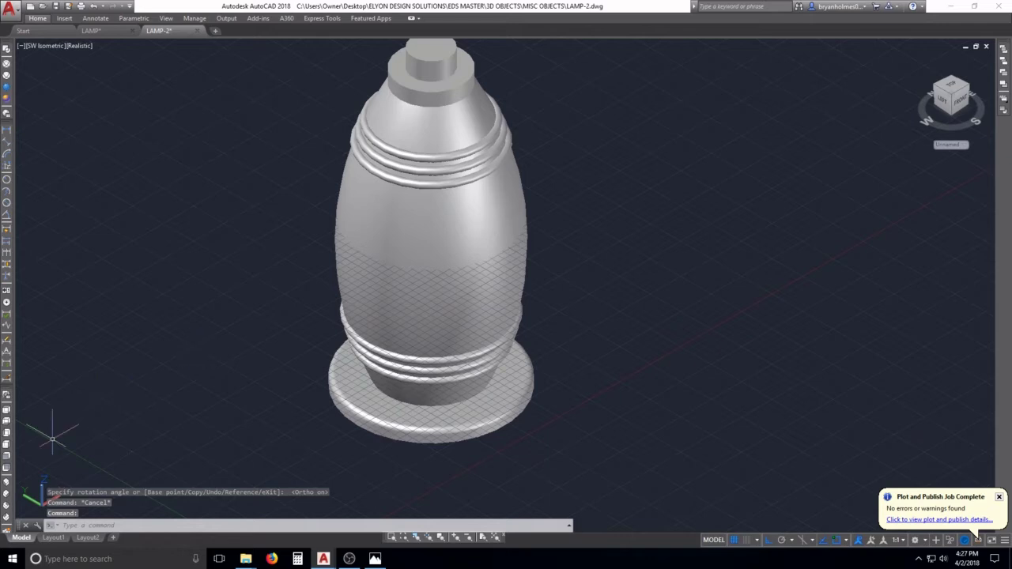
left_click(6, 459)
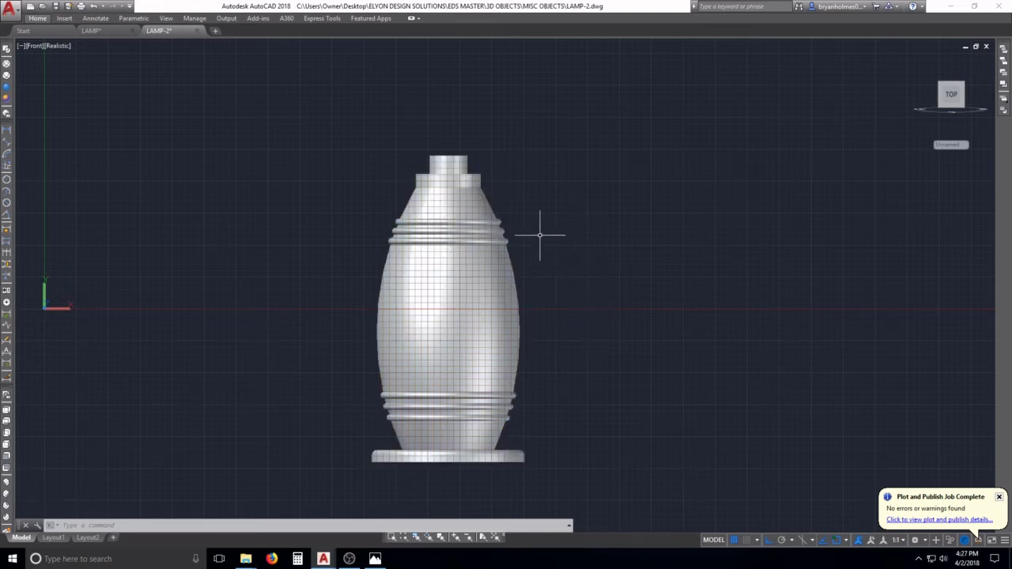
key("Escape")
key("Escape")
key("Escape")
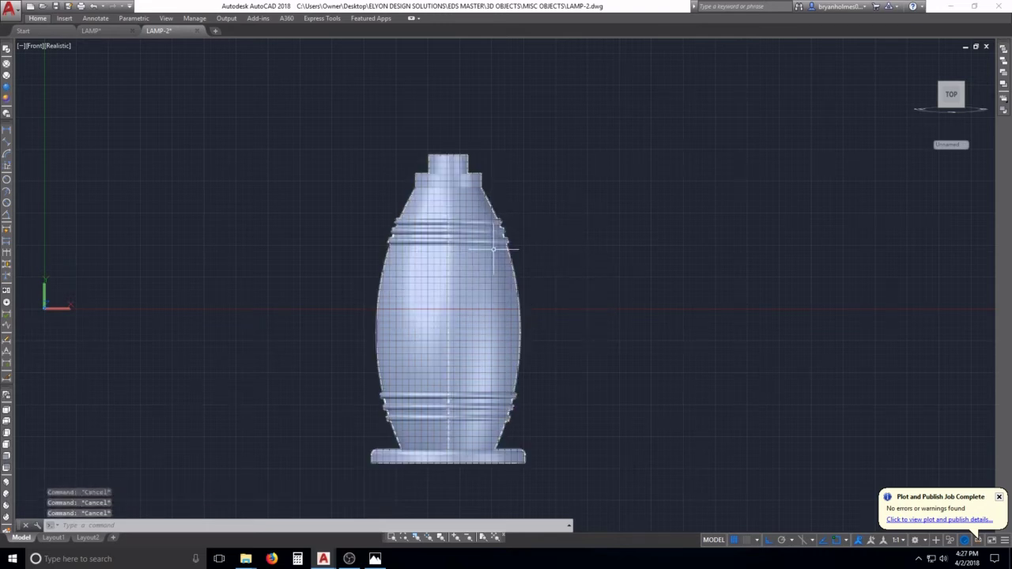
middle_click_drag(438, 143, 470, 252)
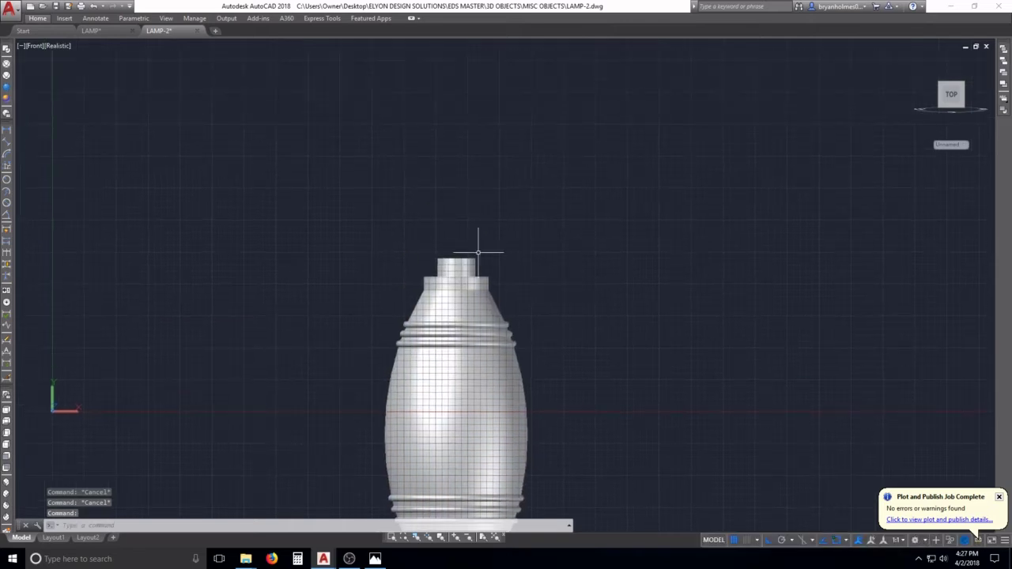
scroll(467, 253, "up", 2)
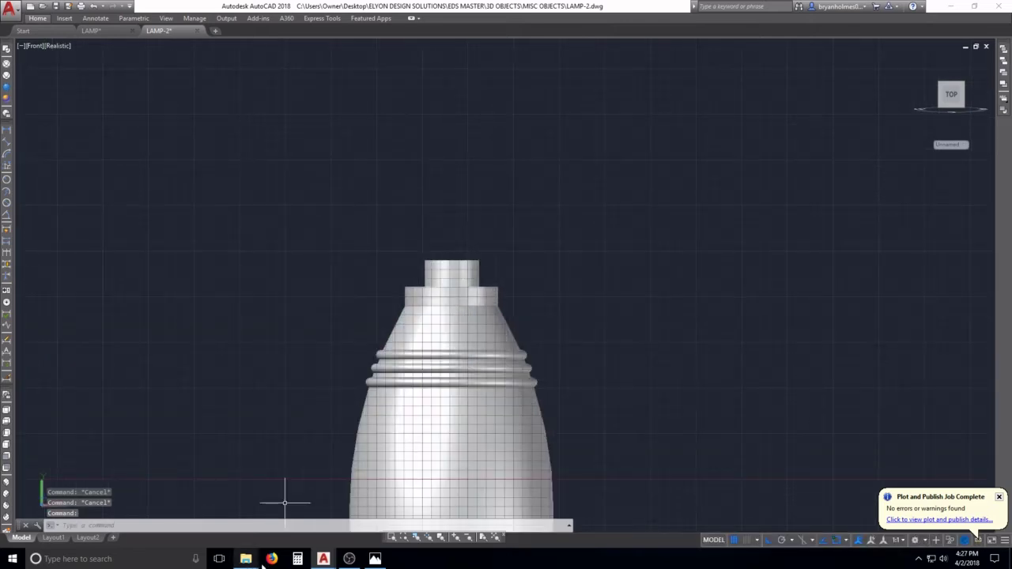
left_click(271, 559)
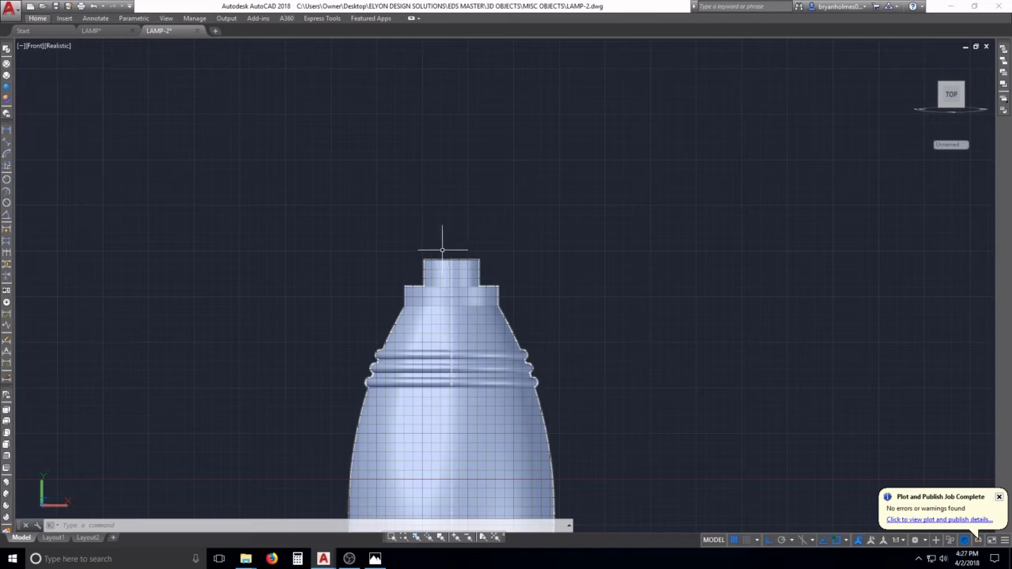
Place a first 3.0000 linear dimension across the lamp's top
key("Escape")
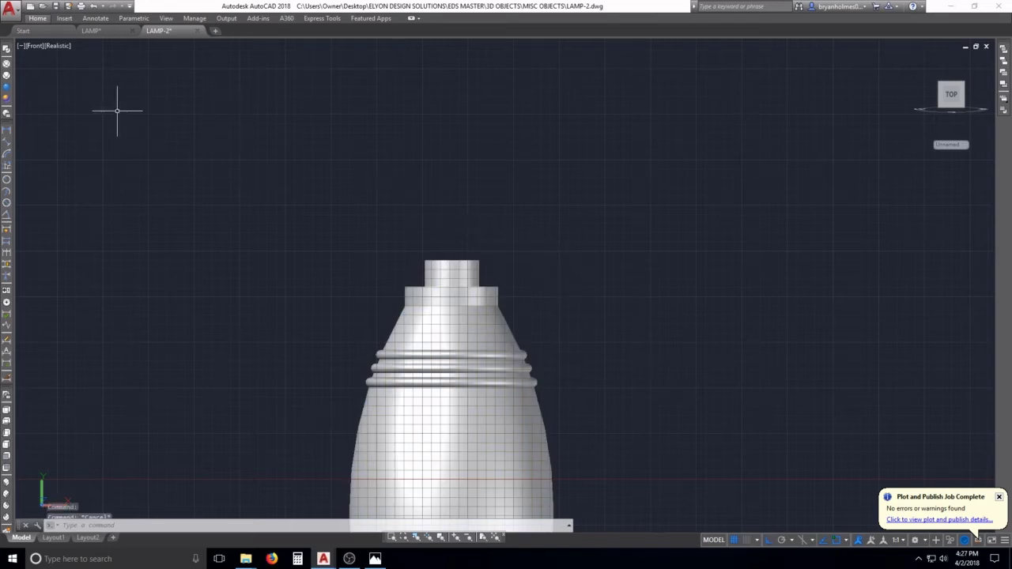
left_click(117, 111)
key("Escape")
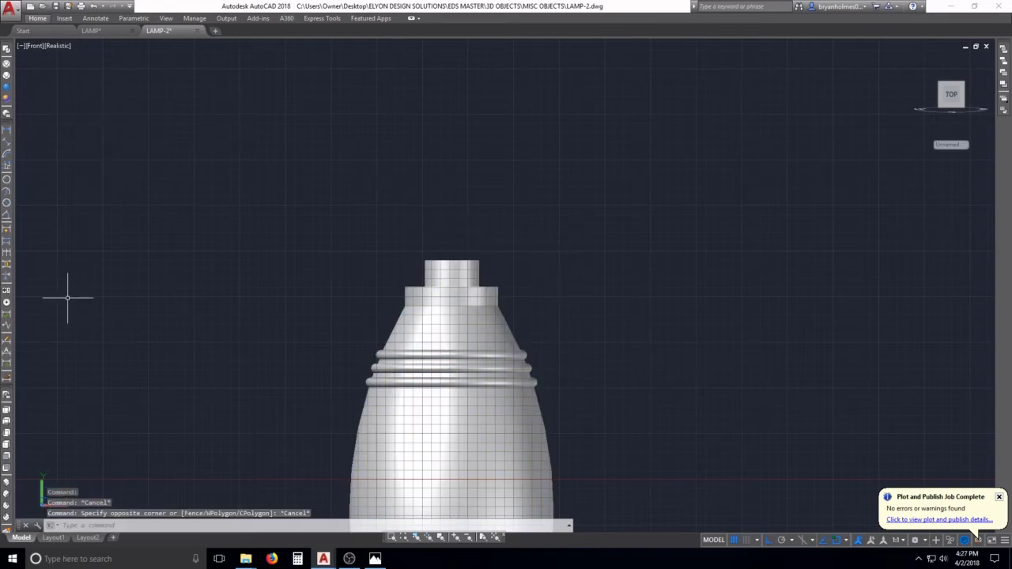
left_click(6, 132)
left_click(424, 259)
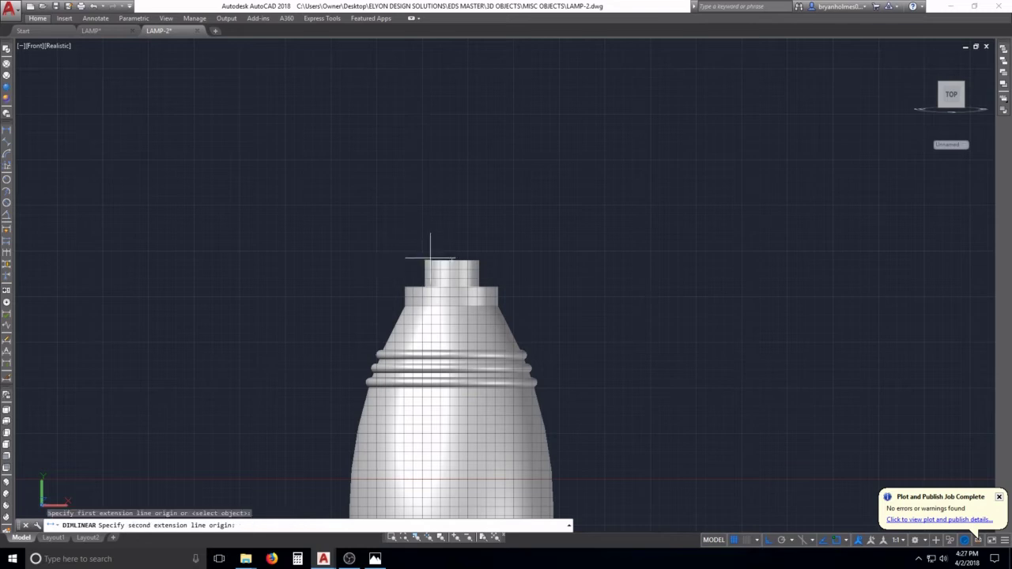
scroll(469, 251, "up", 5)
left_click(495, 273)
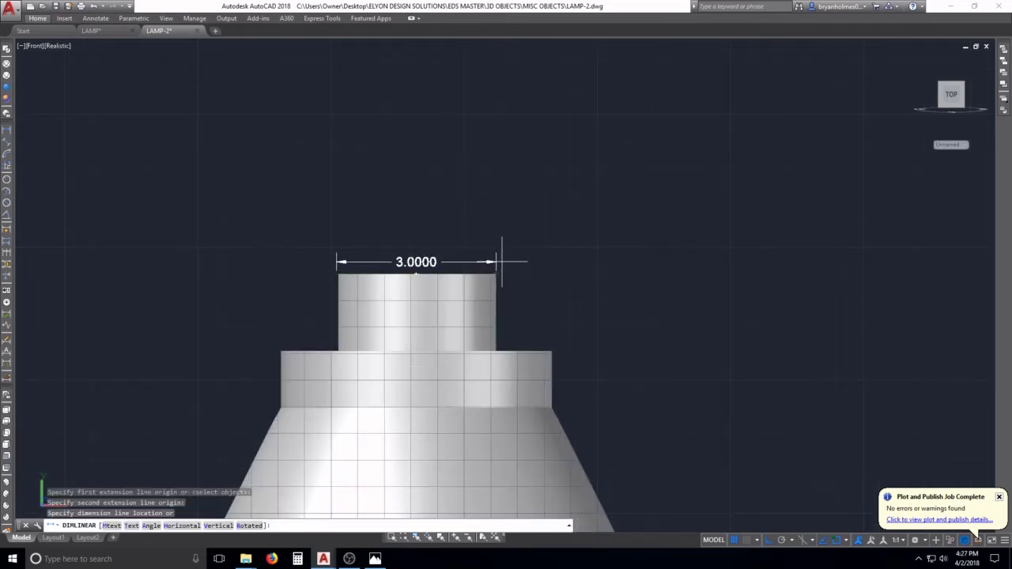
scroll(504, 261, "down", 5)
left_click(540, 219)
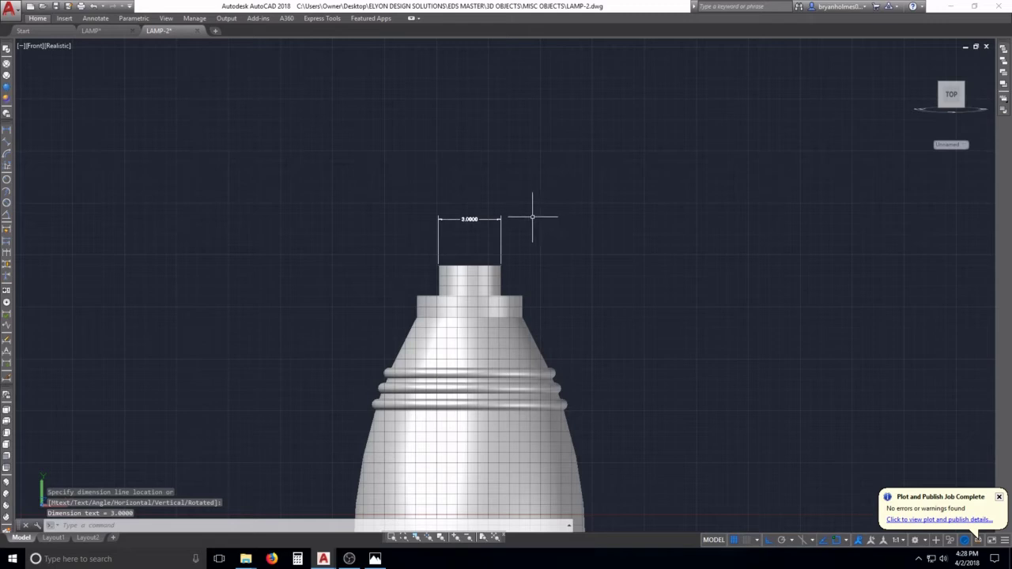
scroll(536, 225, "up", 3)
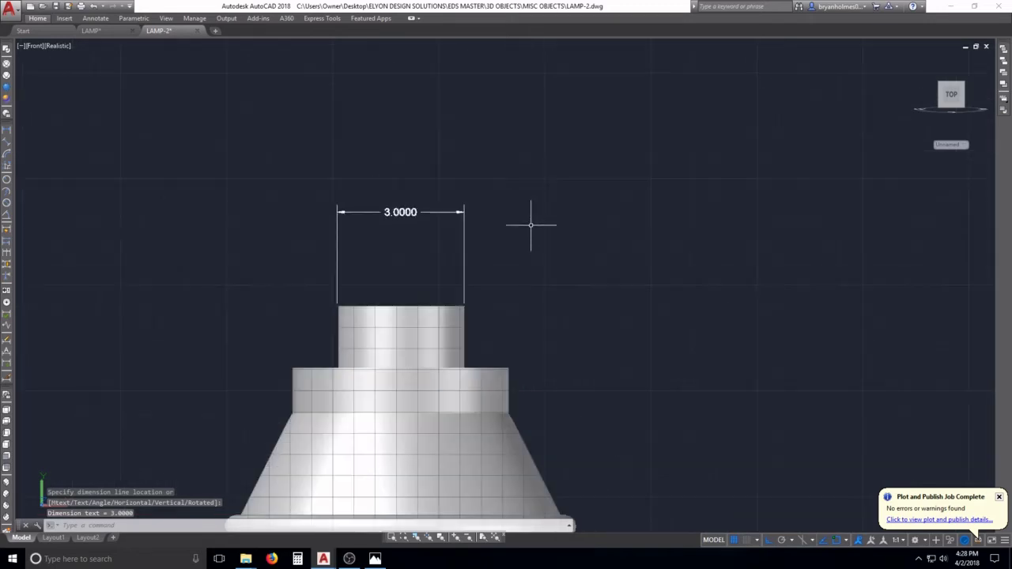
scroll(333, 316, "up", 5)
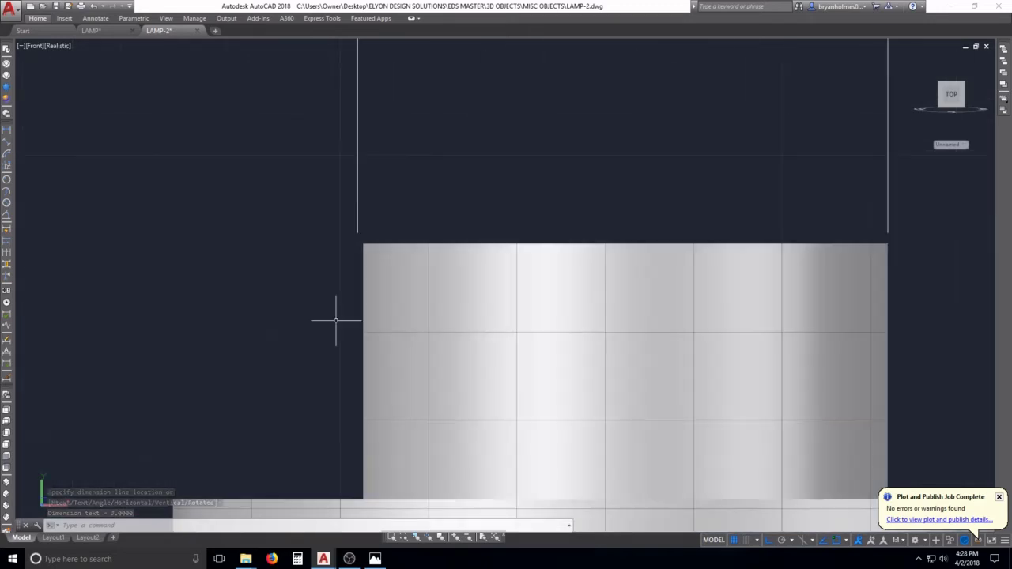
Try adjusting the dimension's left corner grip, then cancel the edit
left_click(406, 169)
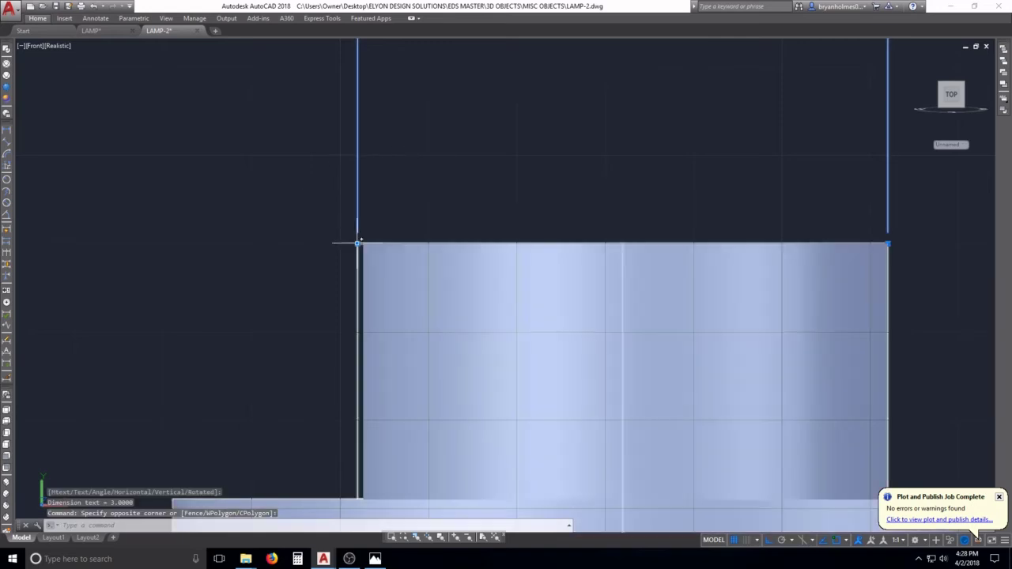
left_click(358, 243)
key("Escape")
middle_click_drag(351, 237, 367, 234)
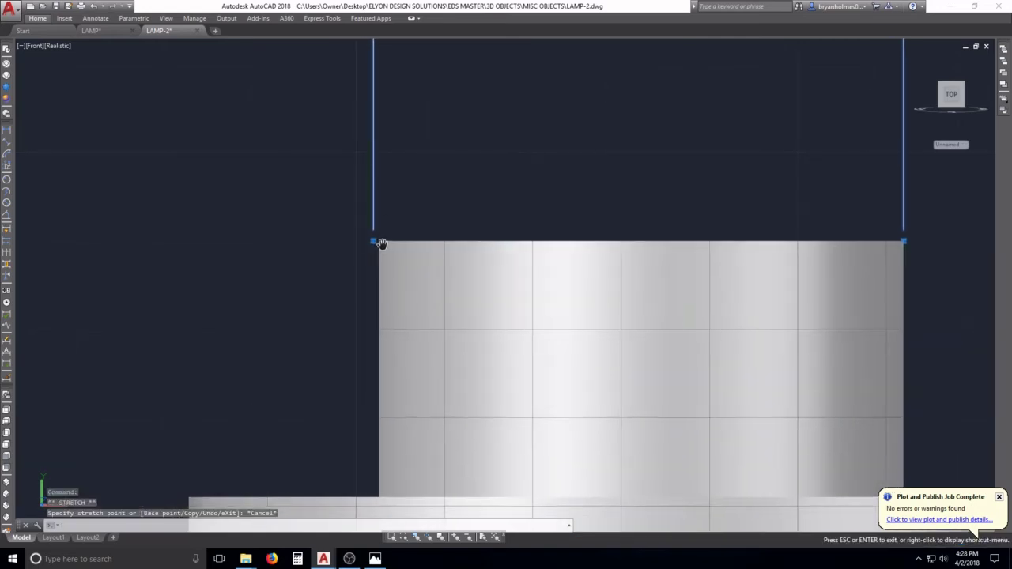
left_click(373, 240)
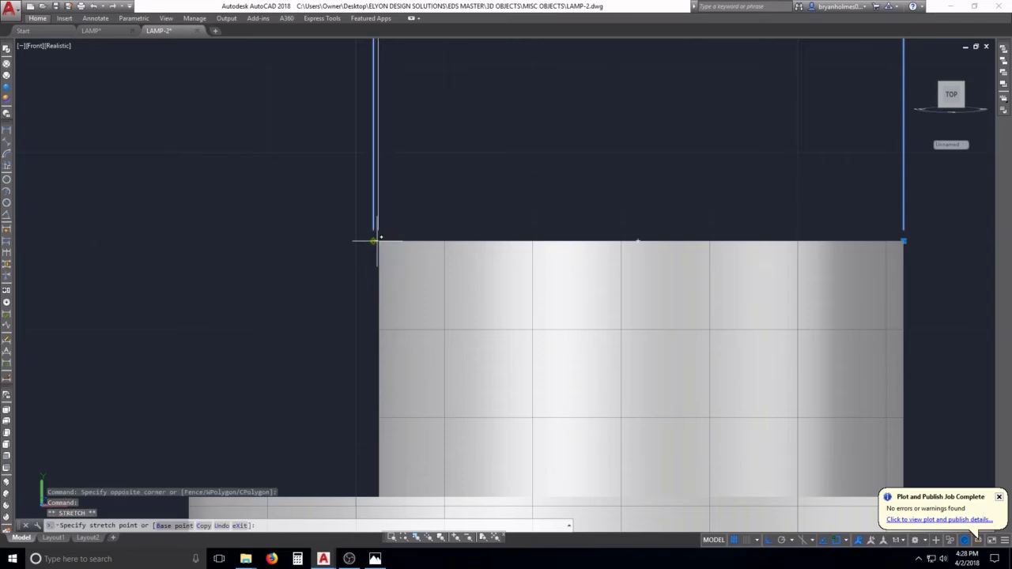
type("E")
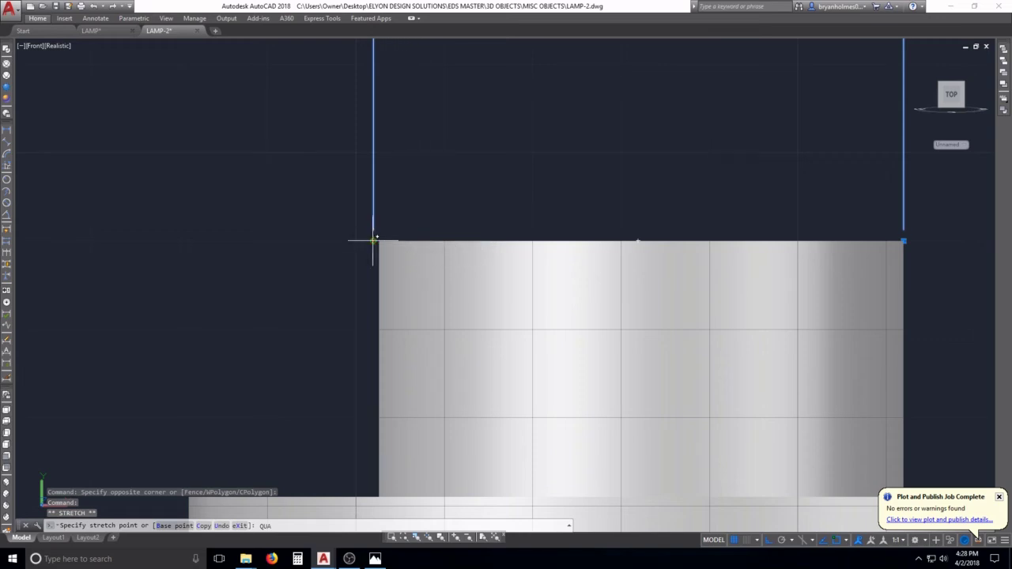
key("Escape")
scroll(407, 213, "down", 6)
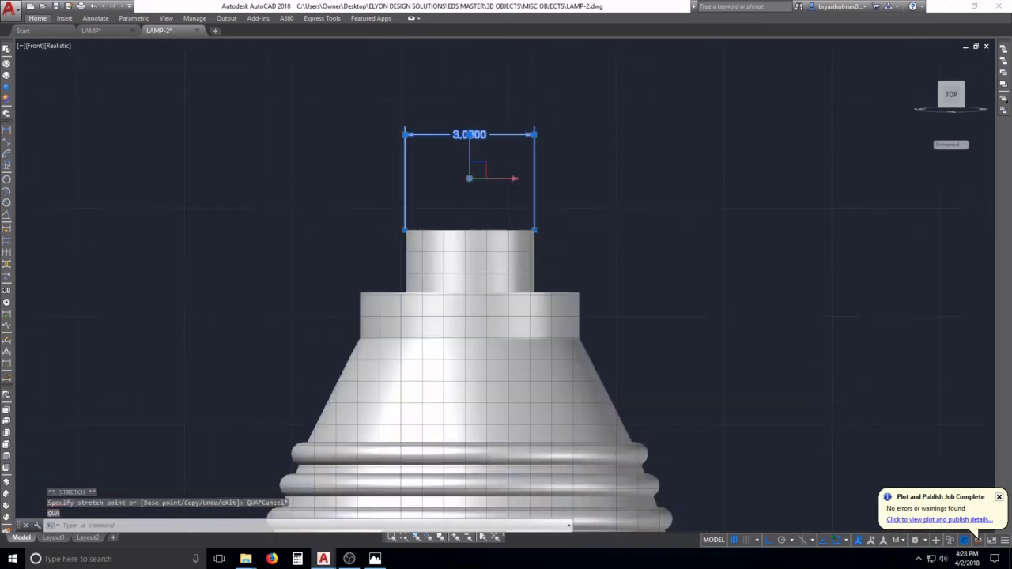
scroll(559, 229, "up", 5)
scroll(471, 212, "up", 5)
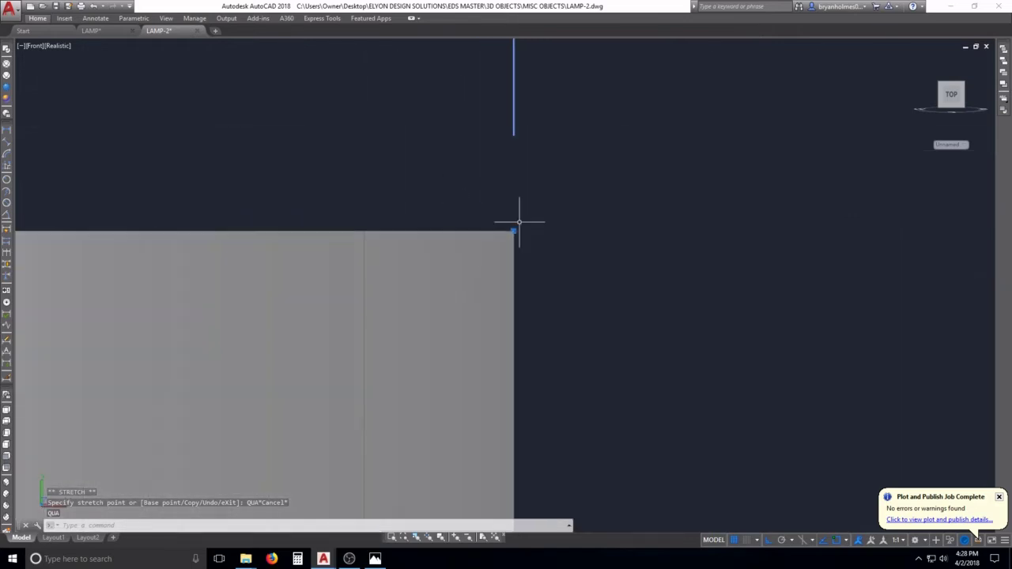
scroll(521, 221, "down", 5)
key("Escape")
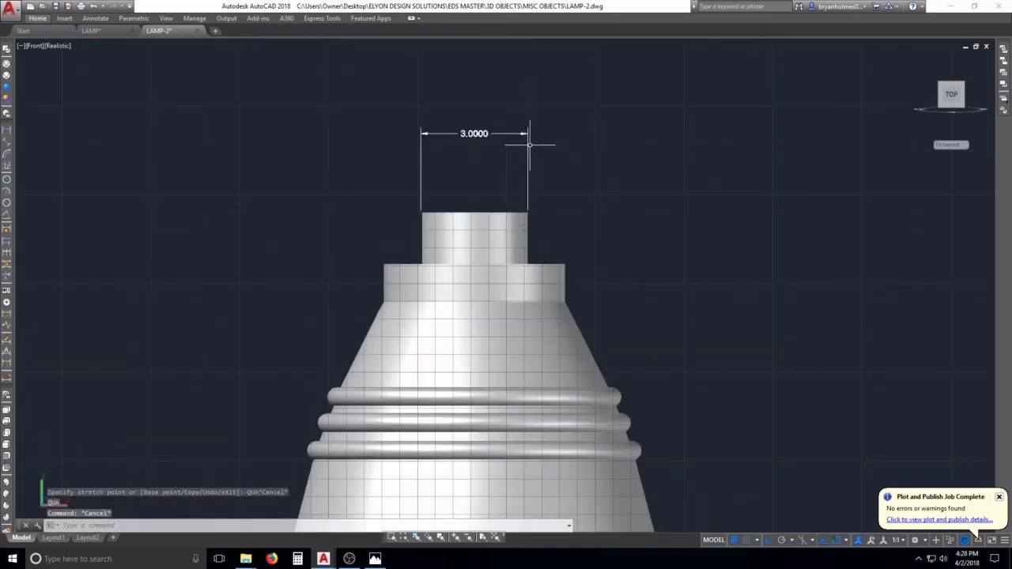
scroll(454, 202, "up", 2)
Erase the first 3.0000 dimension with a window selection
type("e")
key("Return")
left_click_drag(606, 149, 429, 163)
key("Return")
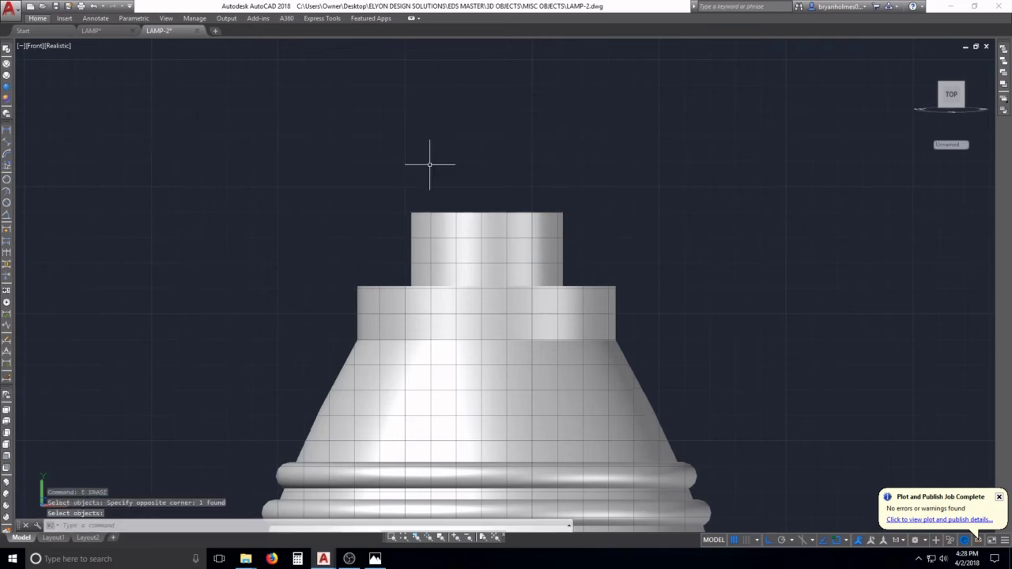
Re-dimension the lamp top at 3.0000 between its exact top-left and top-right corners
left_click(8, 132)
scroll(411, 183, "up", 4)
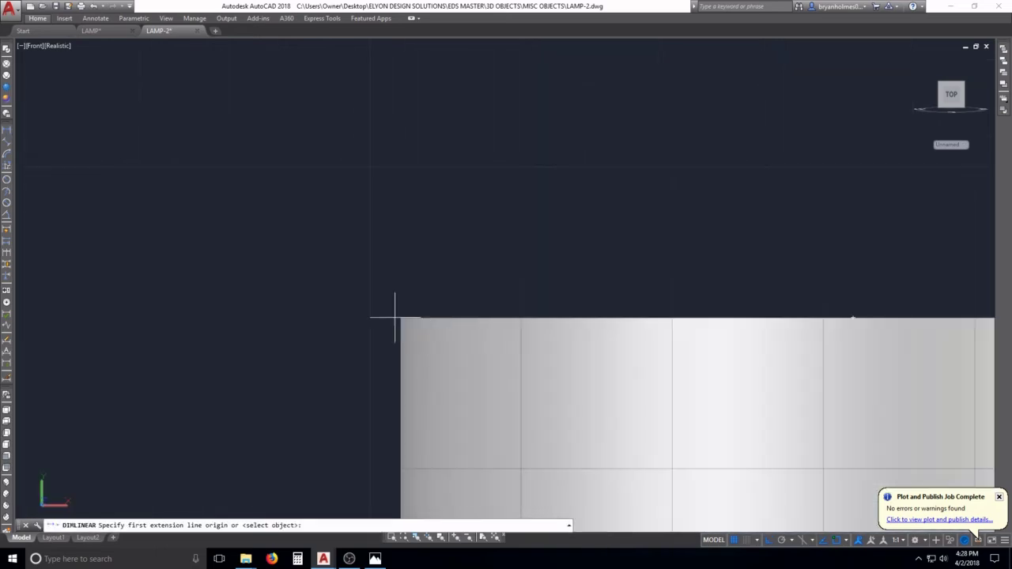
left_click(400, 318)
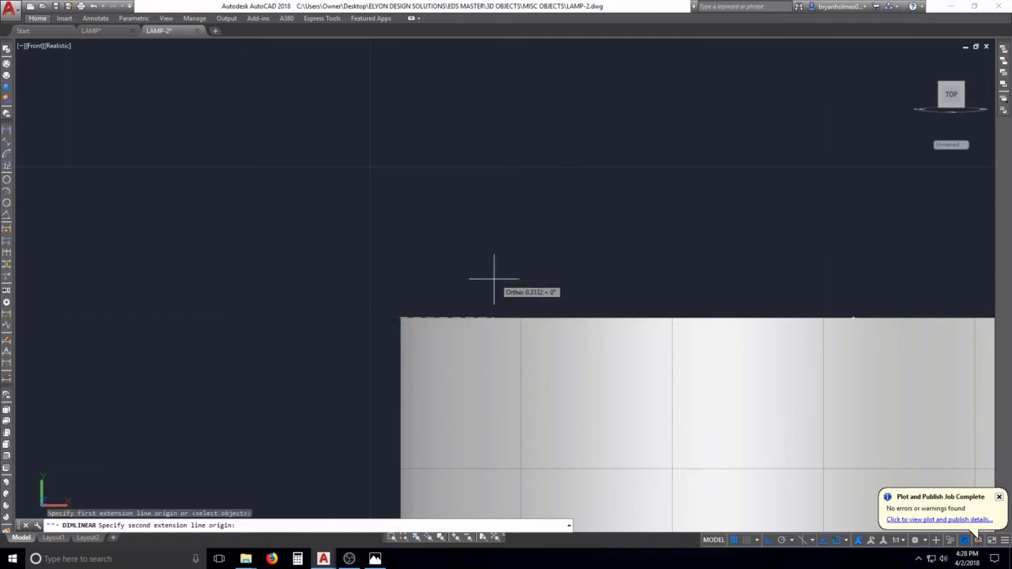
scroll(498, 278, "down", 3)
scroll(647, 299, "up", 5)
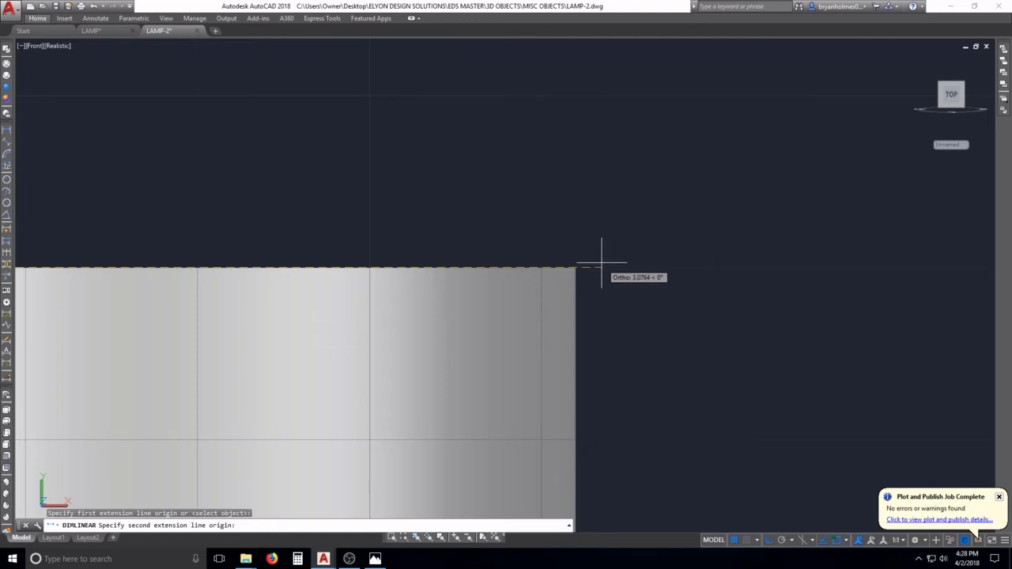
left_click(575, 267)
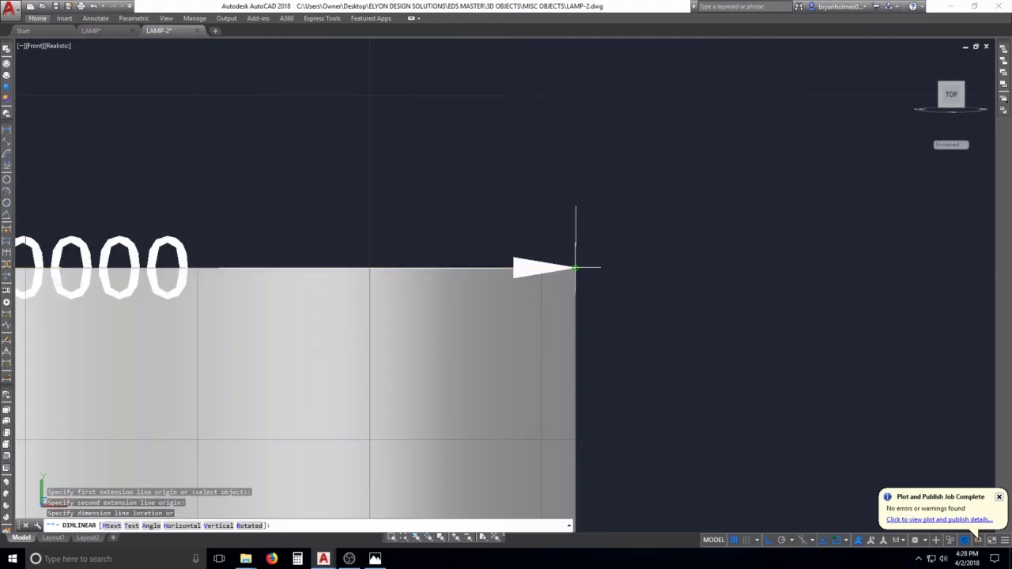
scroll(576, 267, "down", 5)
left_click(577, 97)
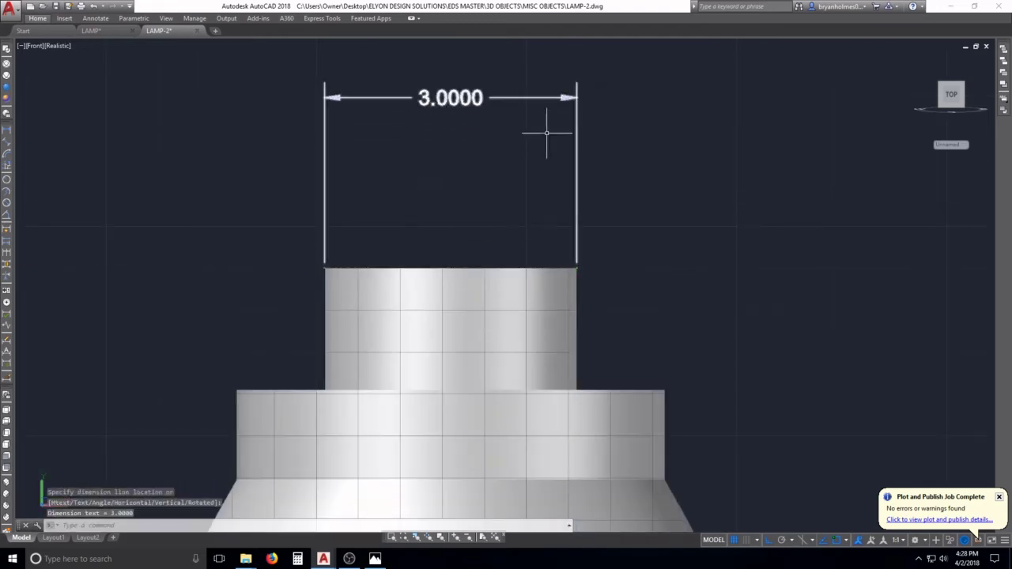
key("Escape")
Select the new 3.0000 dimension to inspect it, then clear the selection
left_click(301, 211)
left_click(334, 214)
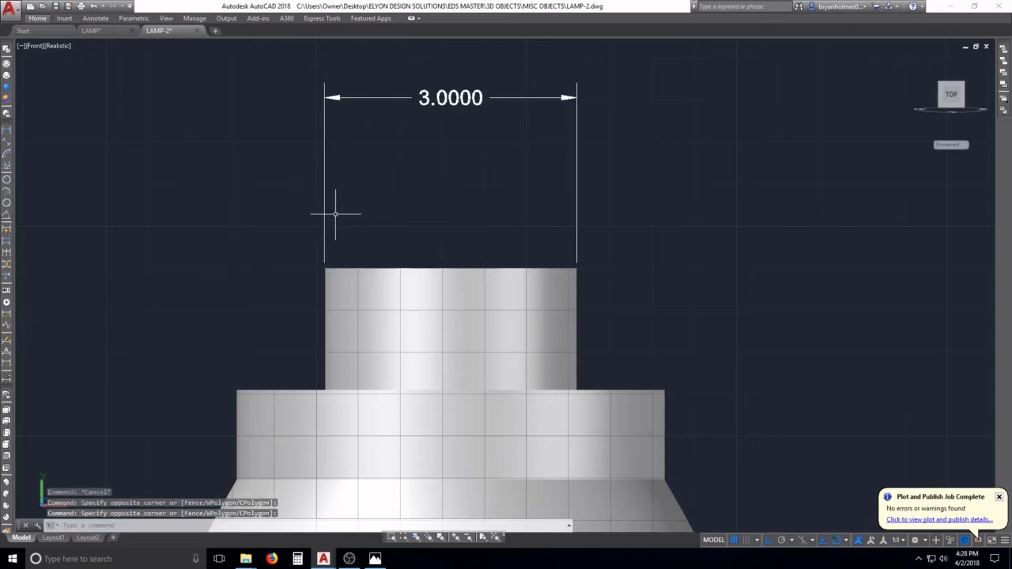
left_click(289, 232)
scroll(320, 238, "up", 6)
scroll(320, 237, "up", 5)
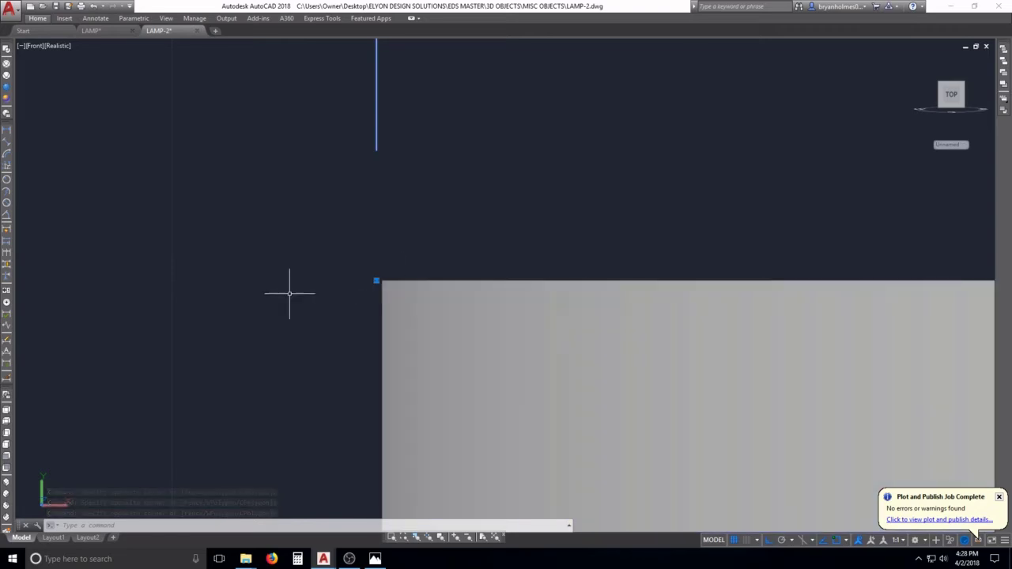
key("Escape")
scroll(479, 292, "down", 5)
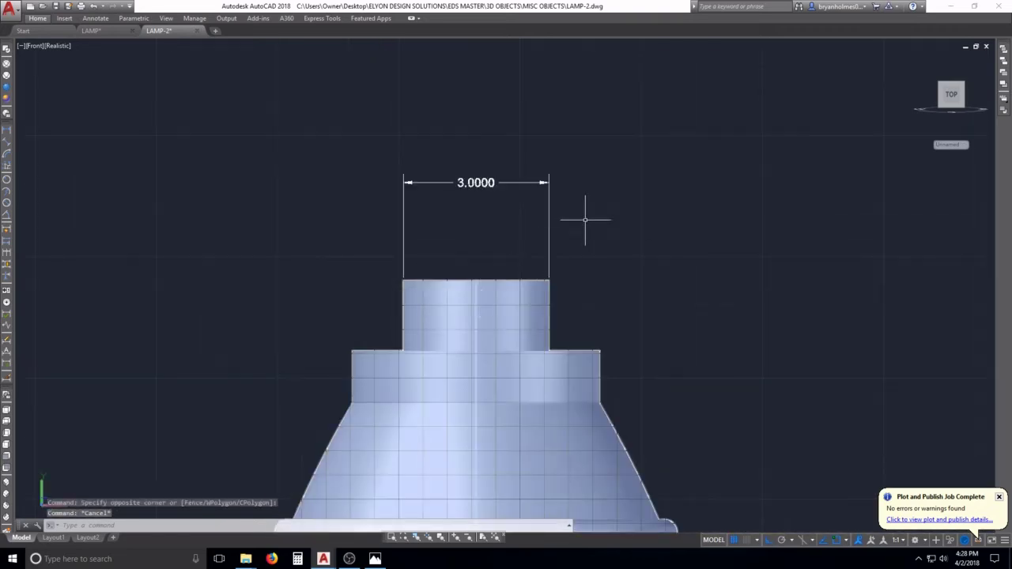
key("Escape")
key("Escape")
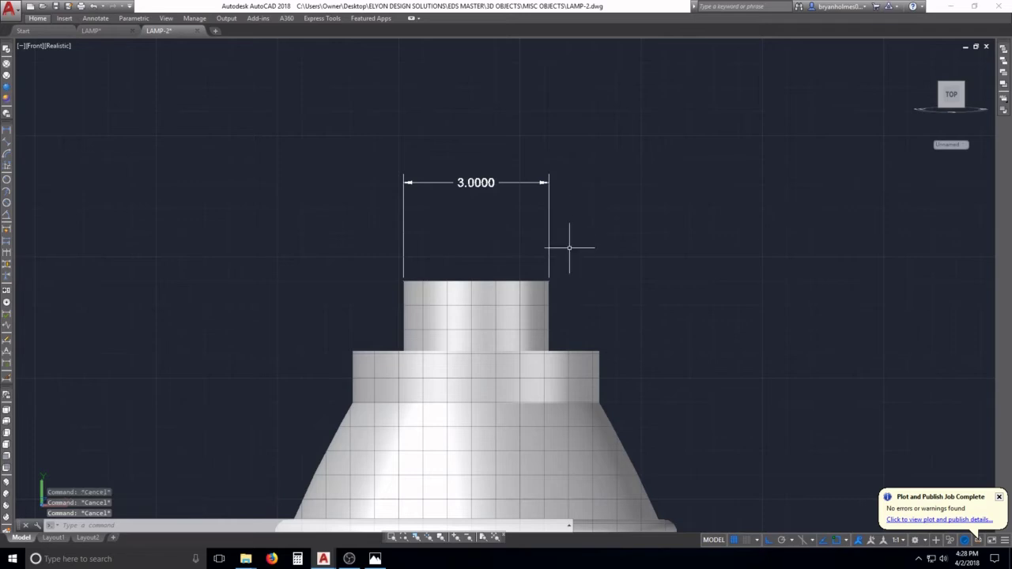
Use MOVE to relocate the 3.0000 dimension into open space right of the lamp
type("m")
key("Return")
left_click(569, 229)
left_click(522, 210)
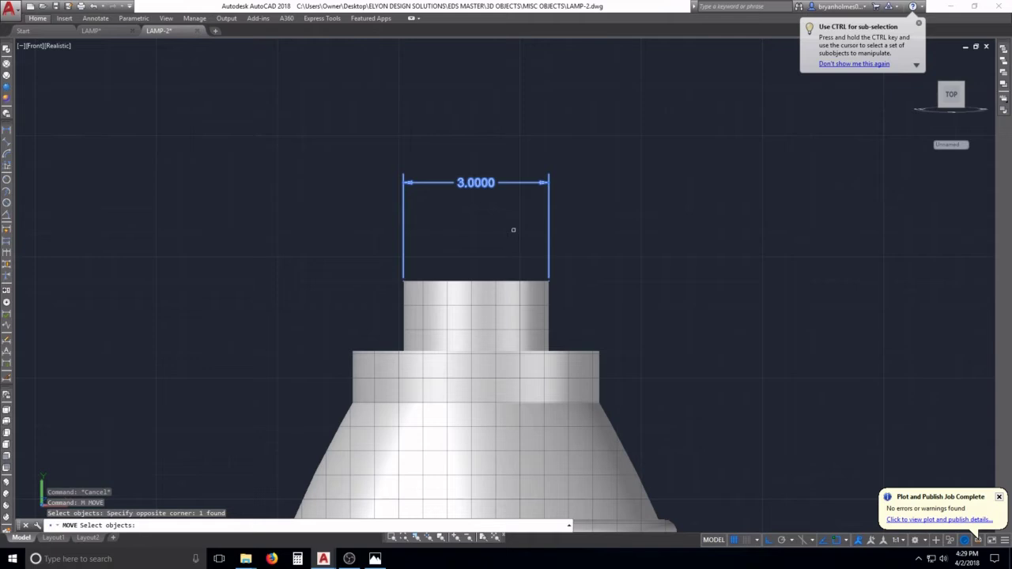
key("Return")
left_click(514, 230)
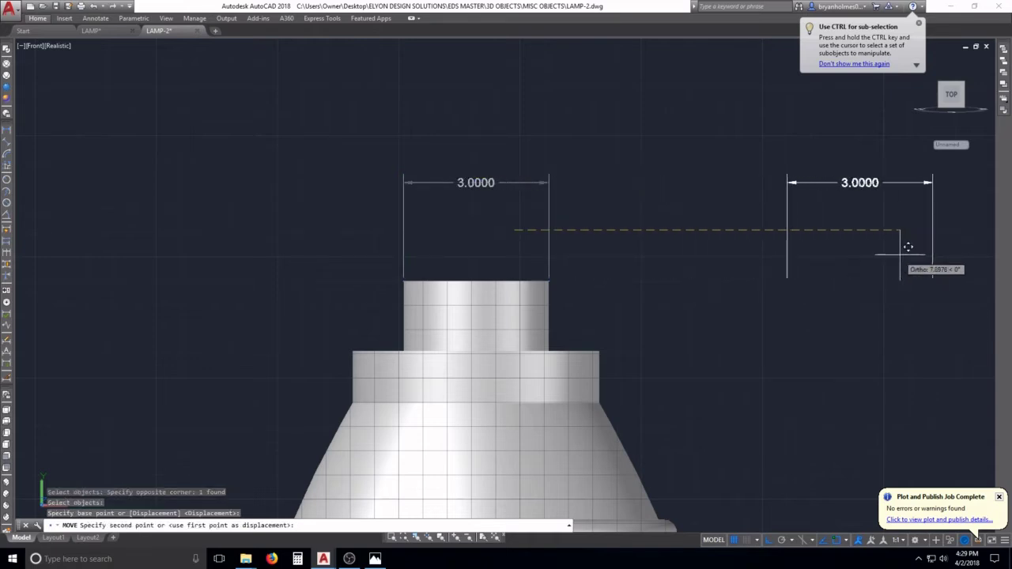
scroll(746, 257, "down", 2)
middle_click_drag(745, 258, 492, 242)
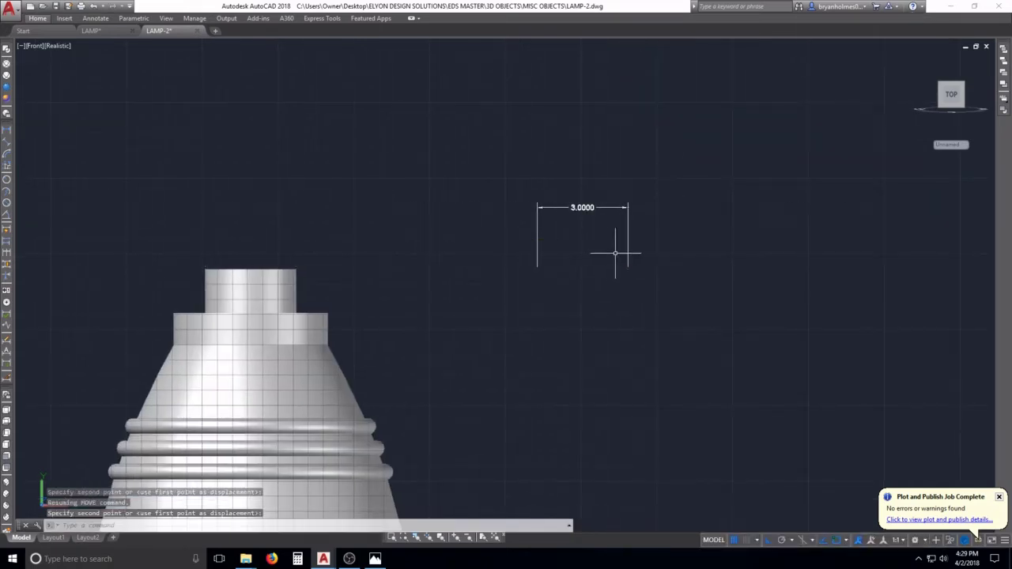
key("Escape")
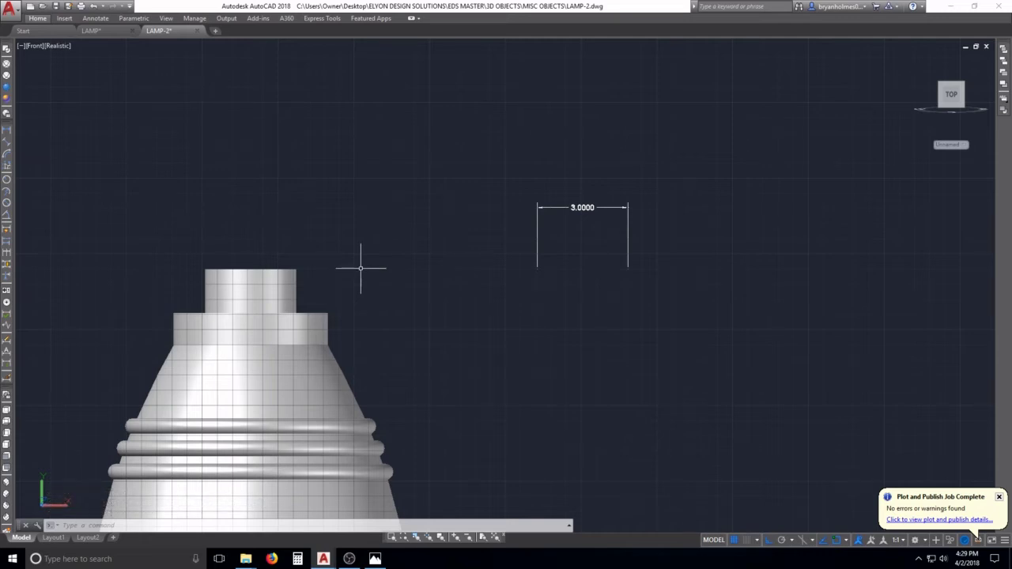
Draw a horizontal line between the 3.0000 dimension's extension-line endpoints
type("l")
key("Return")
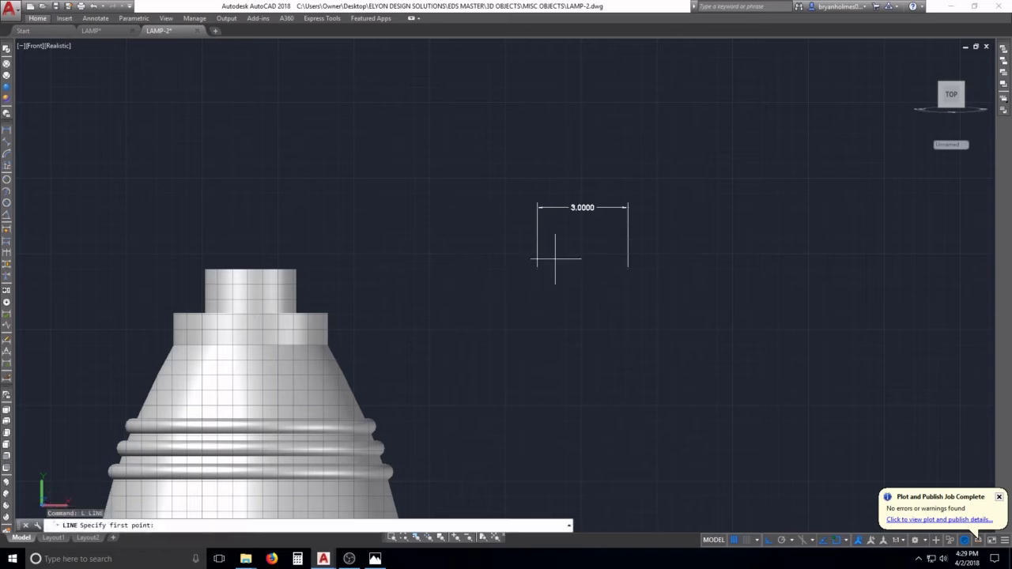
left_click(537, 259)
left_click(628, 258)
key("Escape")
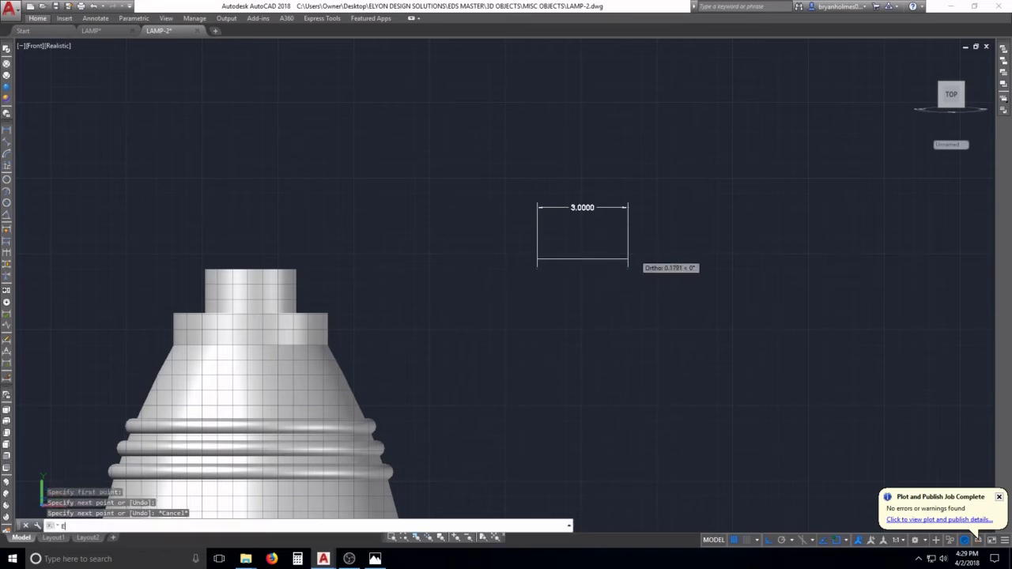
Erase the 3.0000 dimension, leaving only the new line
key("Return")
left_click_drag(637, 193, 581, 225)
key("Return")
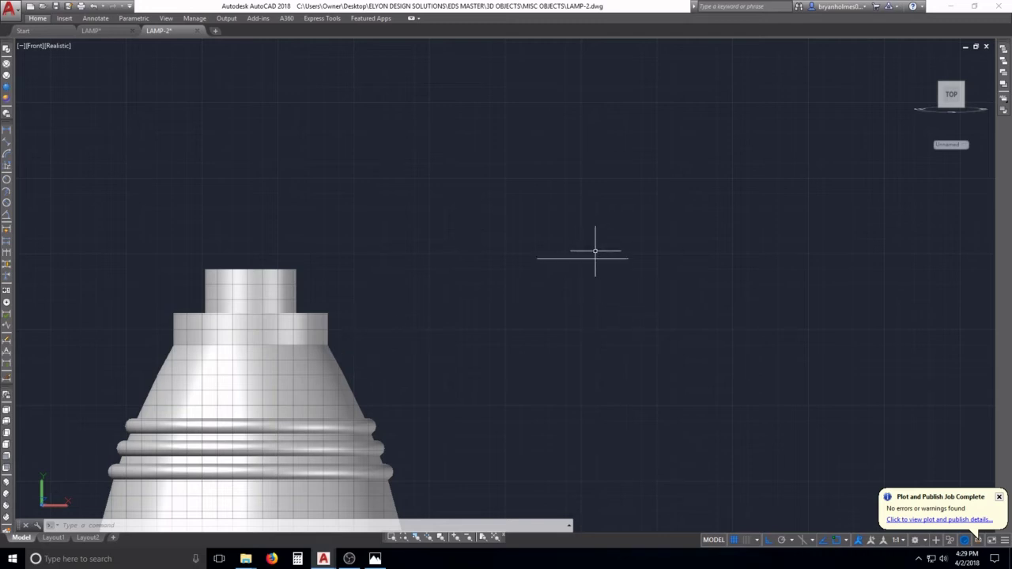
key("Escape")
key("Escape")
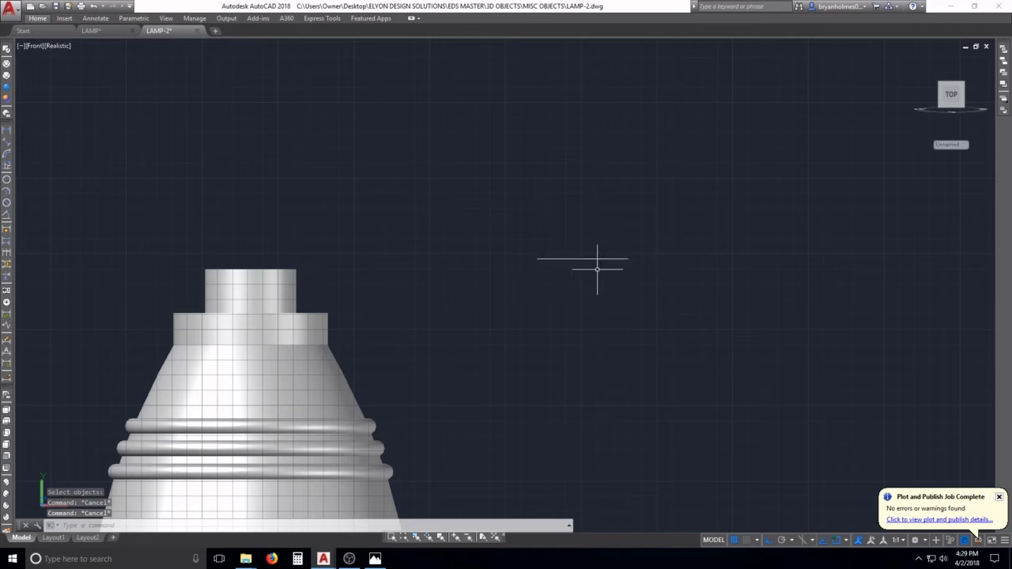
Draw a horizontal profile line to the left and a short vertical segment rising from its end
key("Escape")
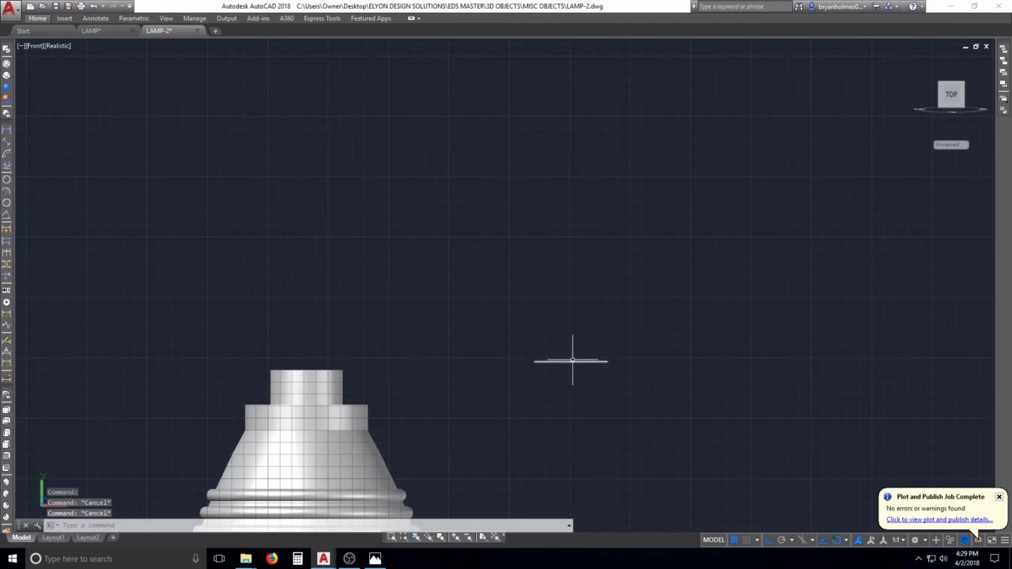
type("L")
key("Return")
left_click(570, 362)
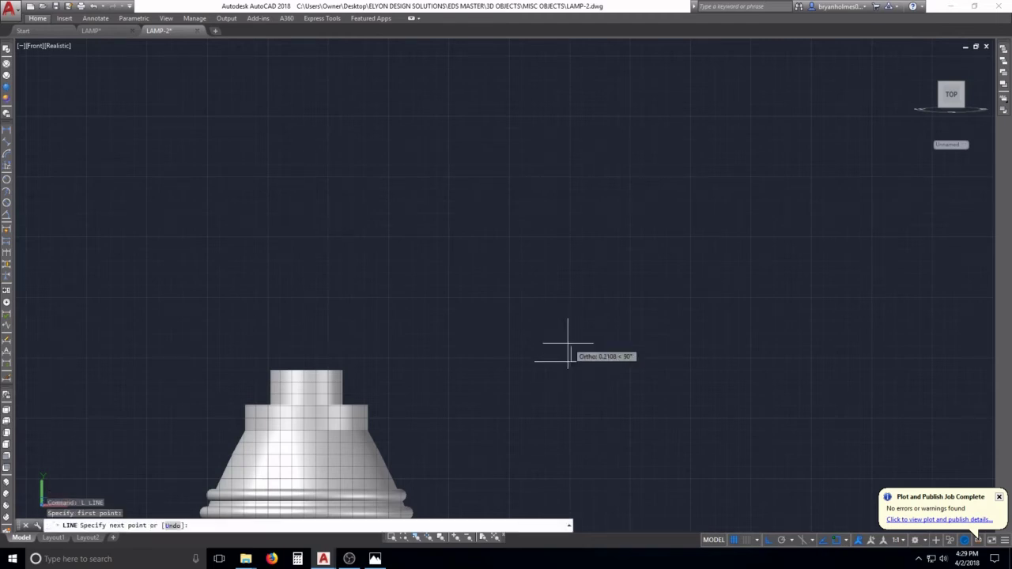
scroll(565, 349, "up", 2)
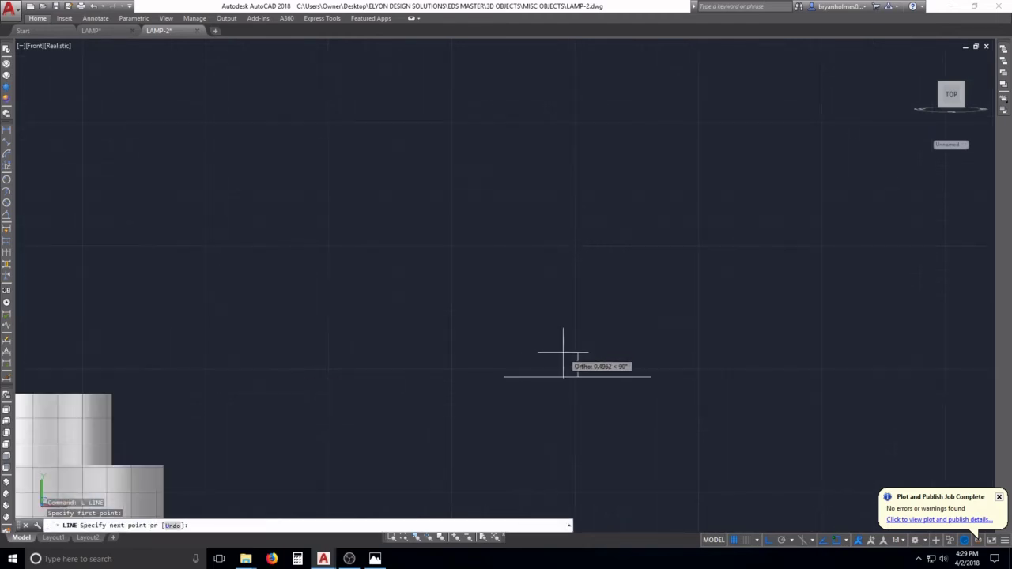
left_click(576, 357)
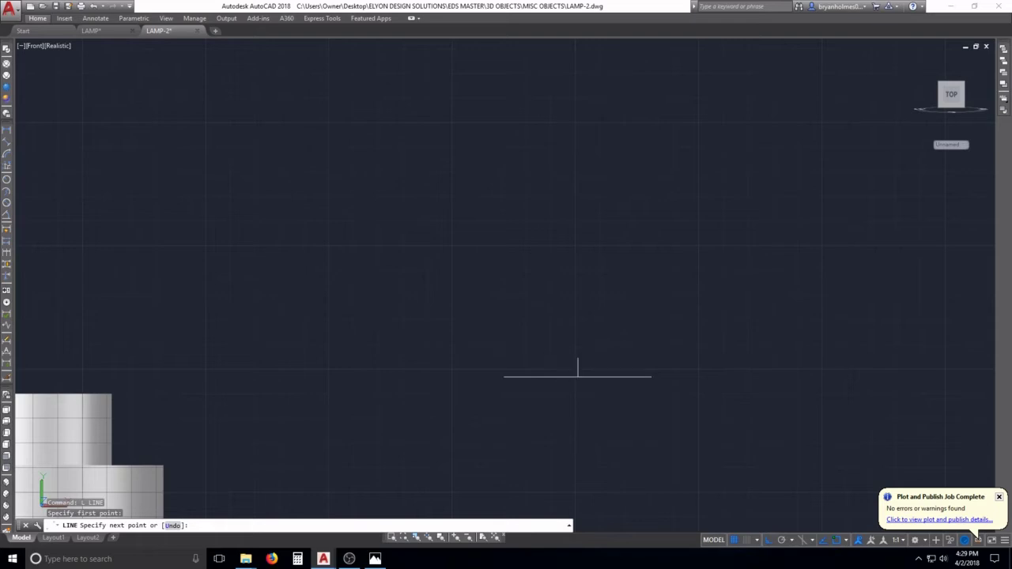
left_click(505, 357)
key("Return")
key("Return")
left_click(577, 357)
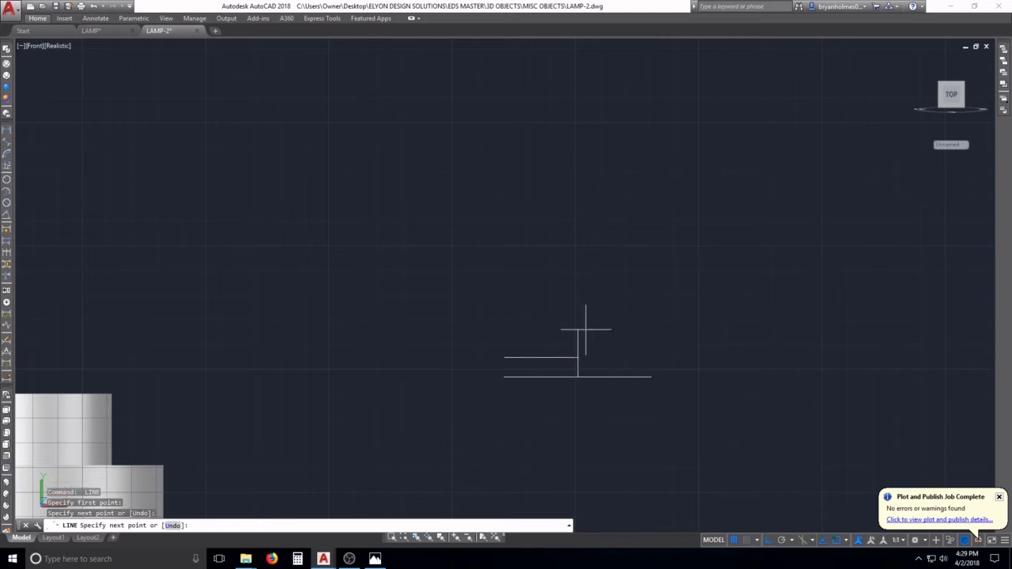
left_click(598, 332)
key("Escape")
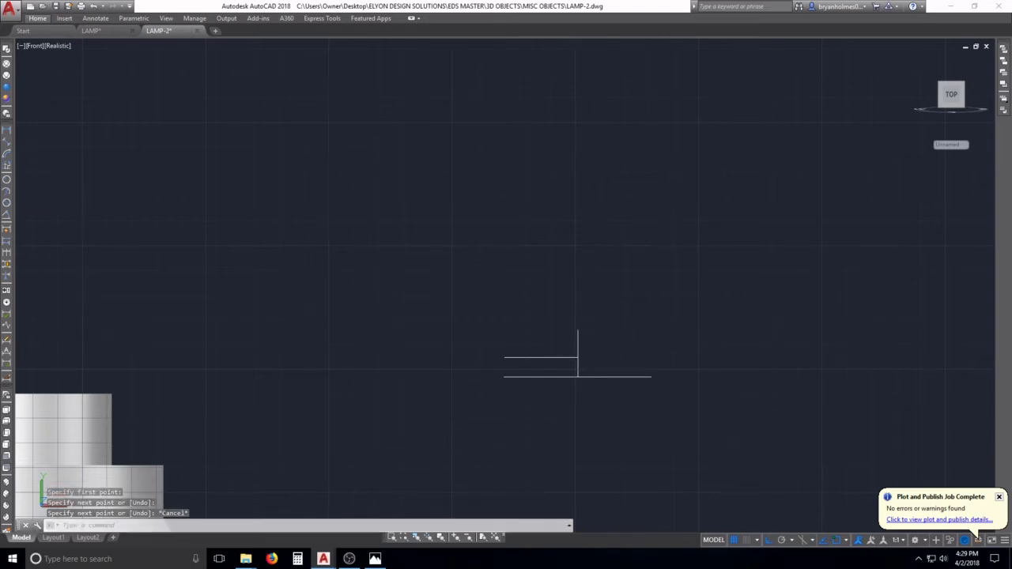
Draw a second horizontal line running left from the vertical line's top
middle_click_drag(577, 356, 495, 345)
scroll(497, 345, "up", 2)
scroll(507, 349, "up", 2)
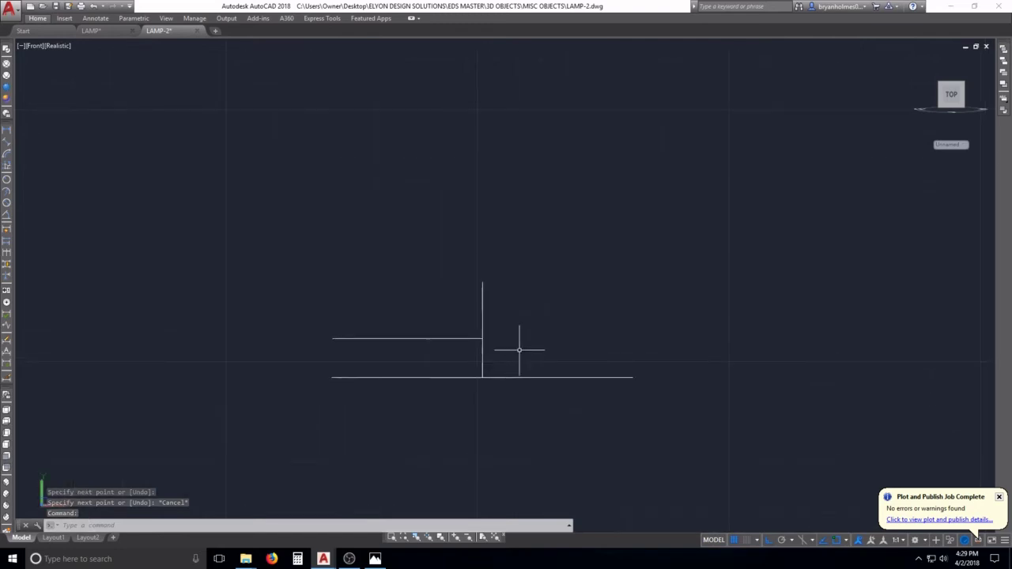
key("Escape")
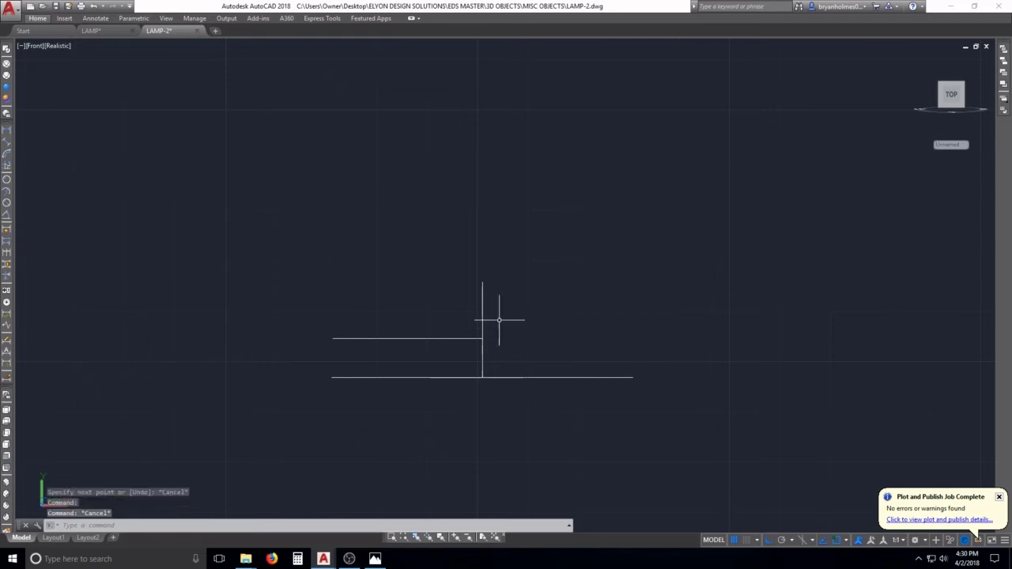
type("l")
key("Return")
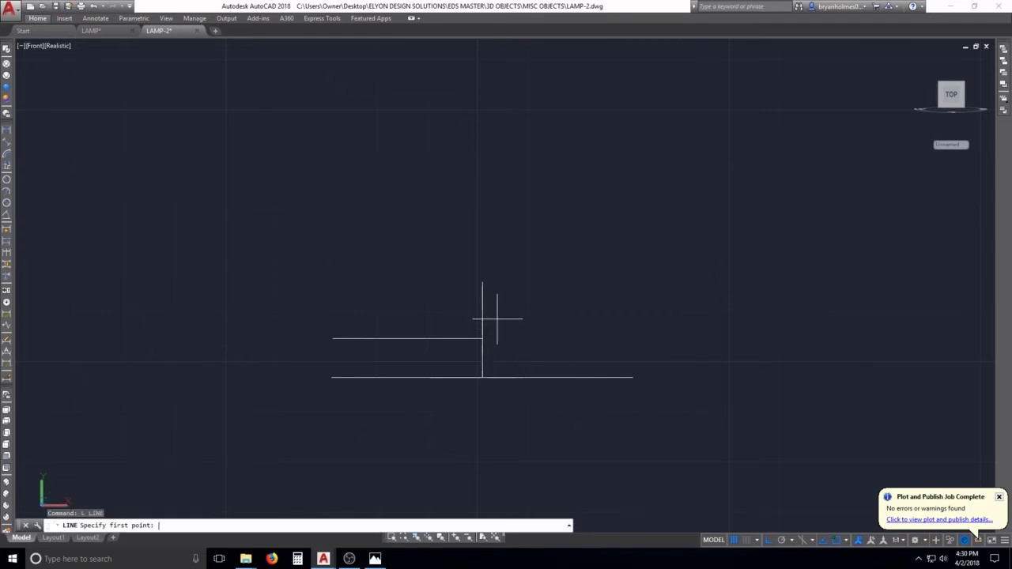
left_click(482, 282)
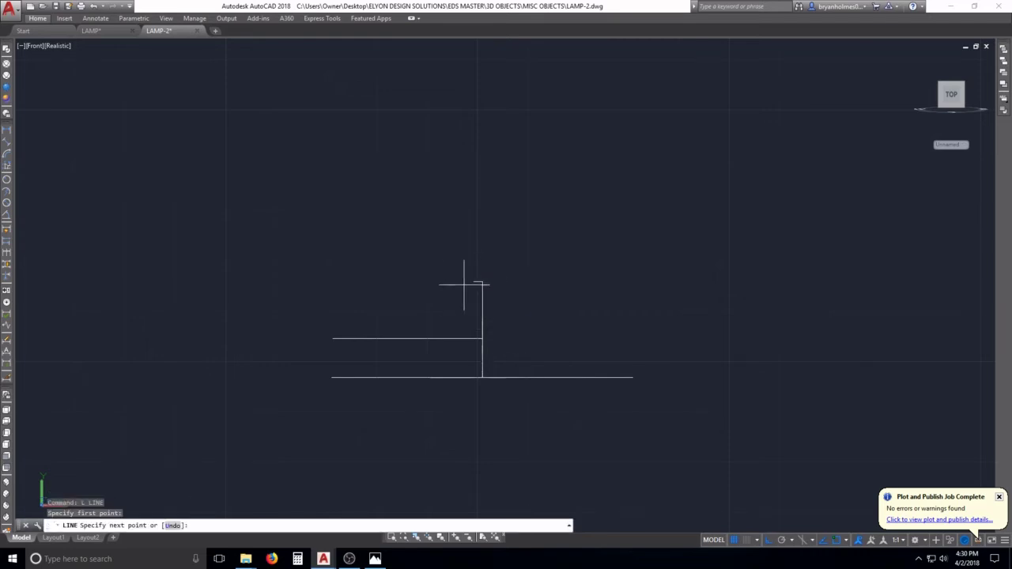
left_click(339, 279)
scroll(347, 272, "down", 2)
key("Escape")
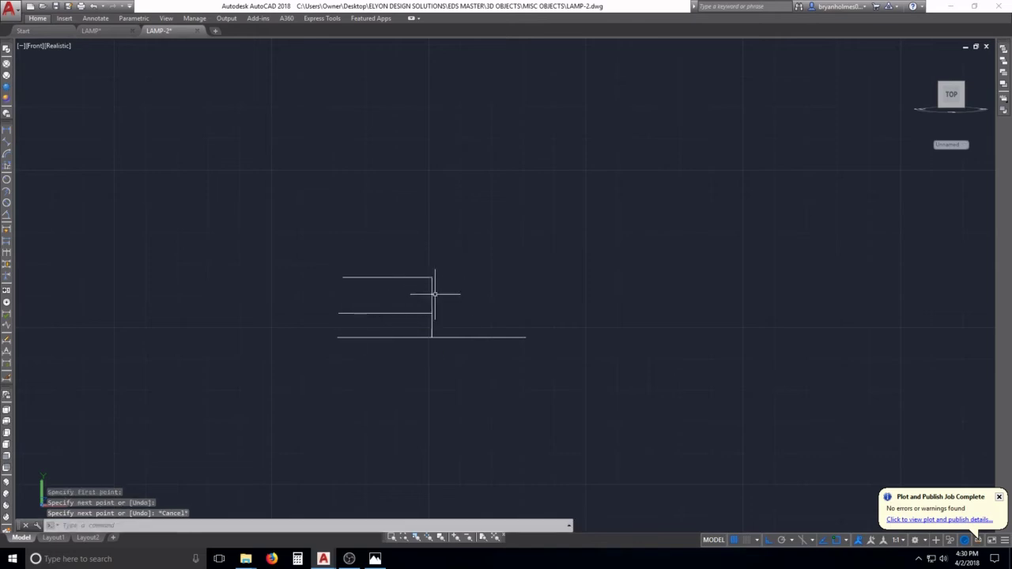
Extend a tall vertical line far upward from the top of the profile
middle_click_drag(461, 267, 449, 373)
type("l")
key("Return")
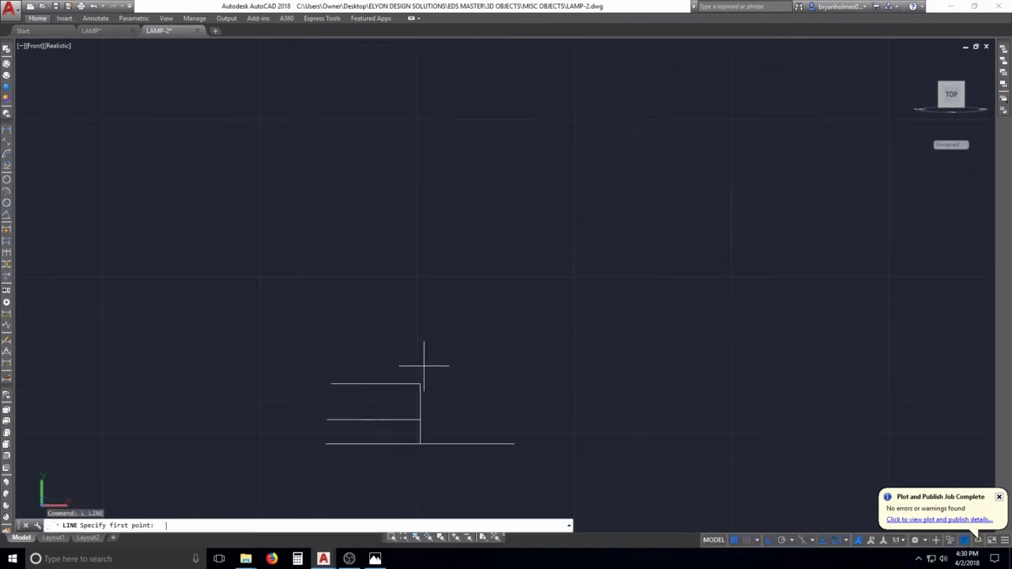
left_click(419, 384)
scroll(427, 376, "down", 5)
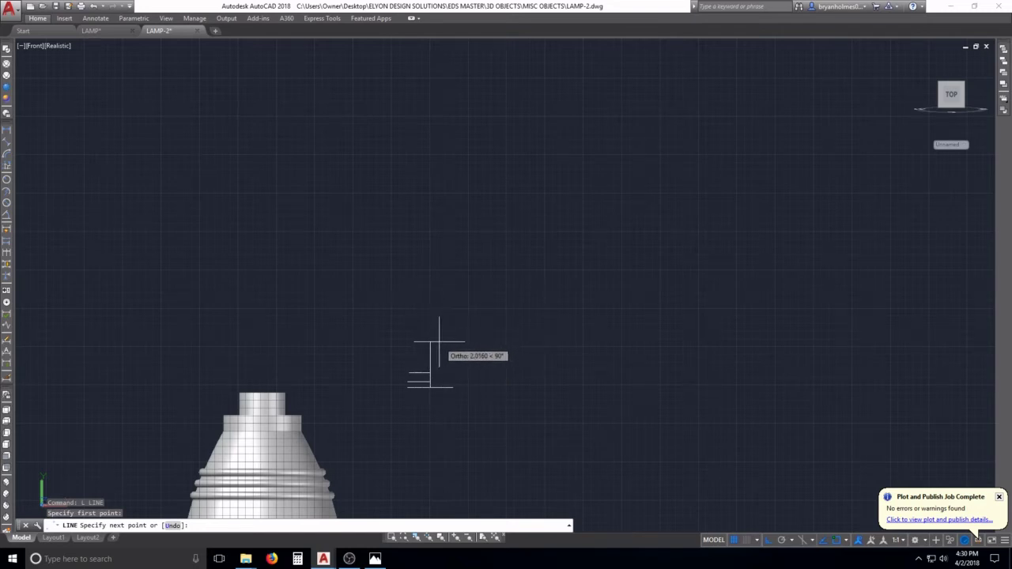
left_click(439, 342)
key("Escape")
scroll(431, 374, "up", 5)
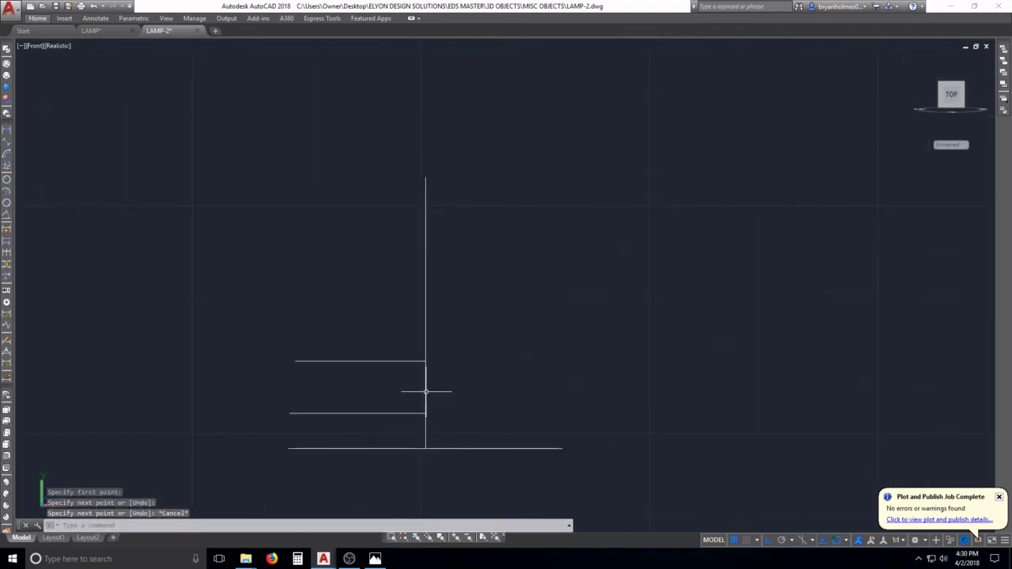
middle_click_drag(426, 390, 386, 346)
key("Escape")
key("Escape")
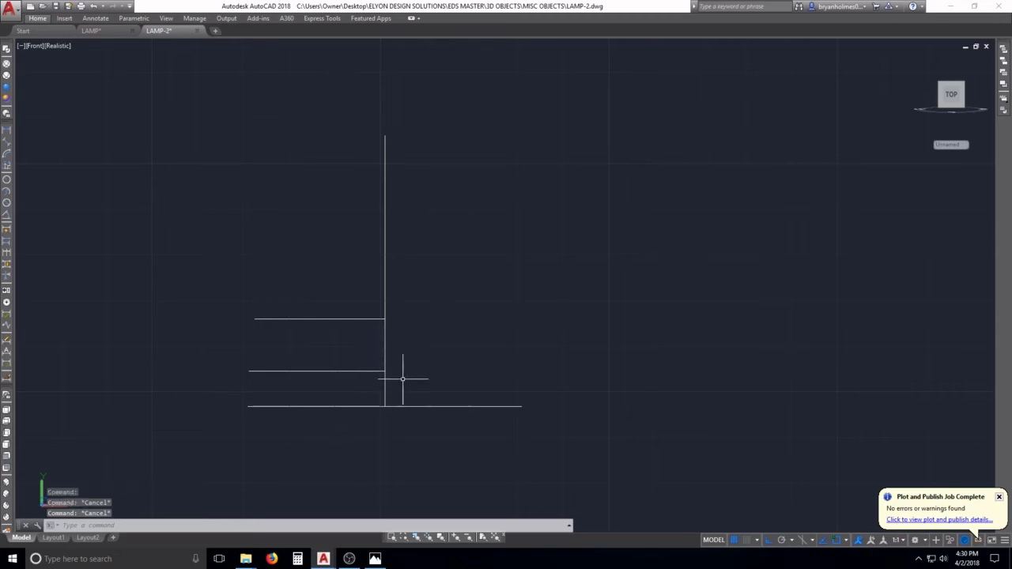
type("l")
key("Return")
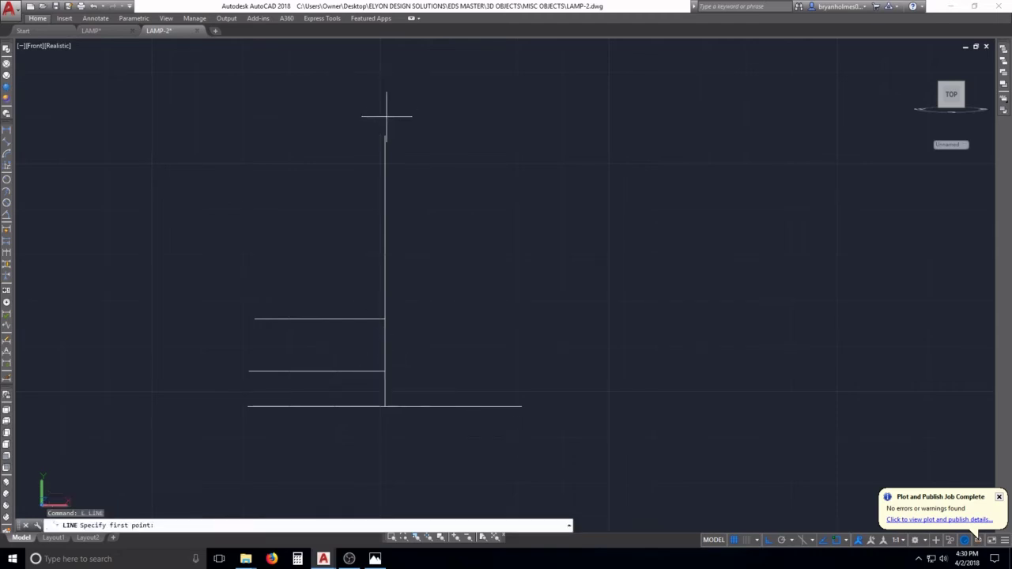
key("Escape")
key("Escape")
Draw the first arc from the vertical line's top, bulging right and curving back down
type("a")
key("Return")
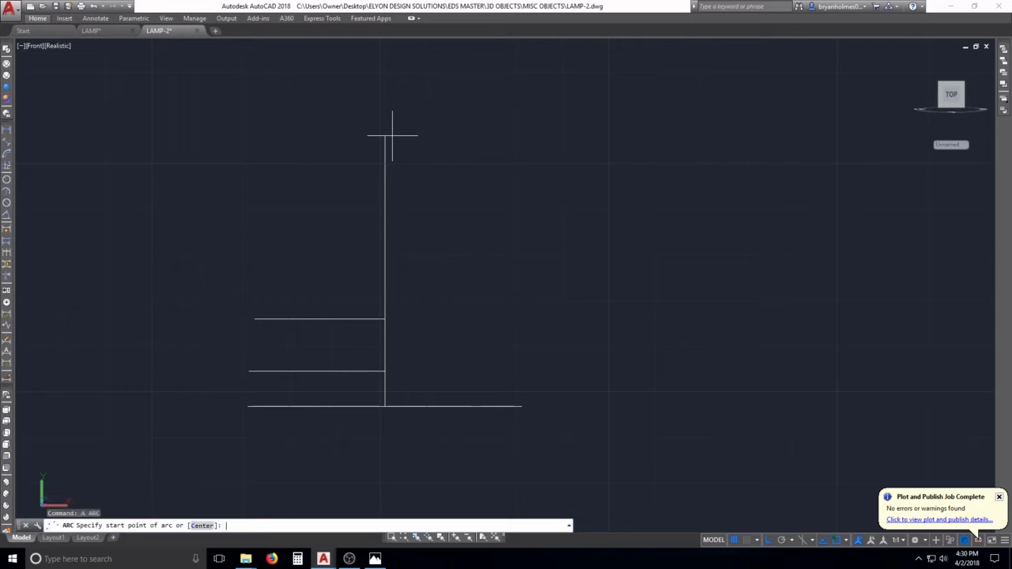
left_click(387, 134)
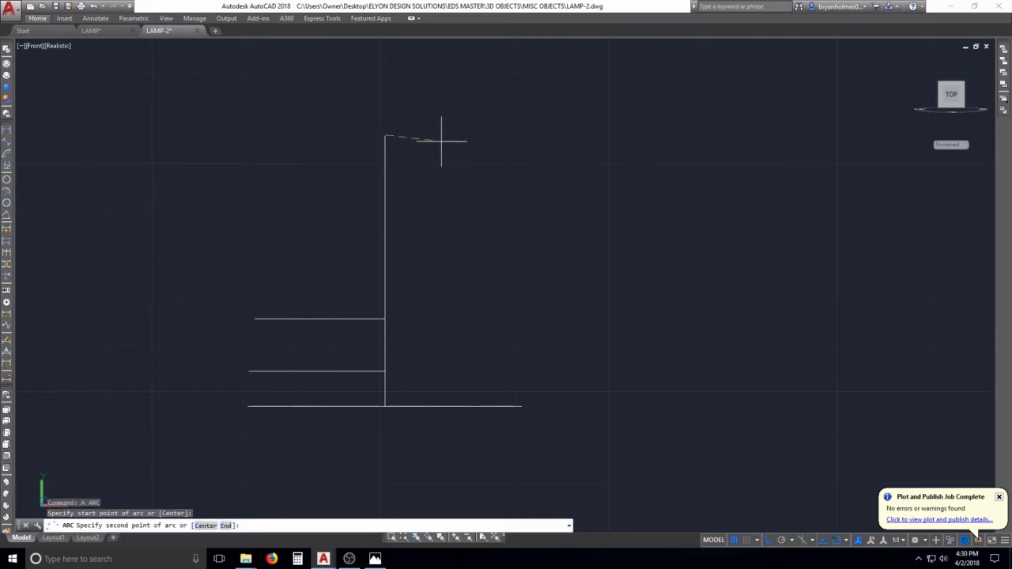
key("Return")
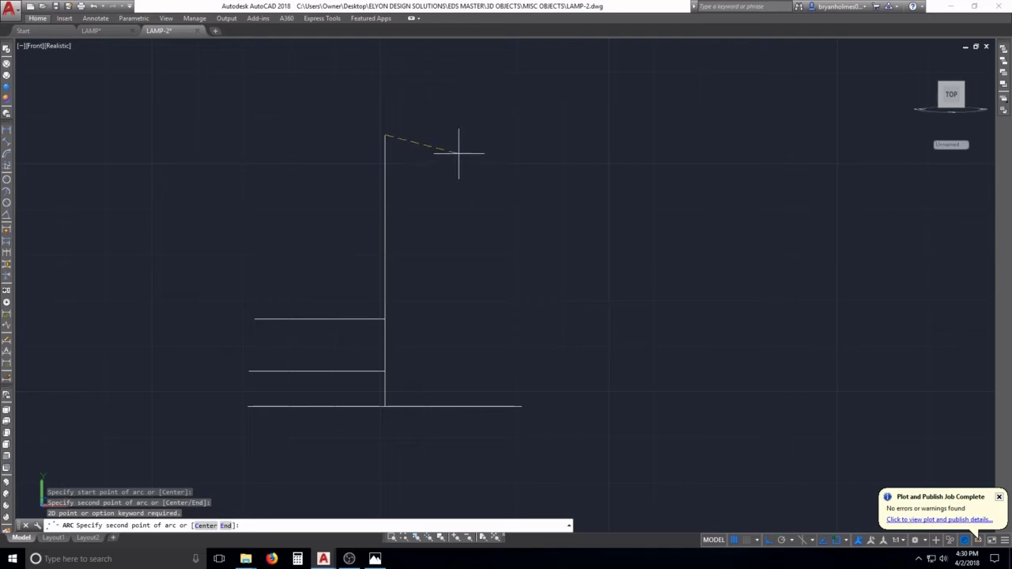
left_click(452, 150)
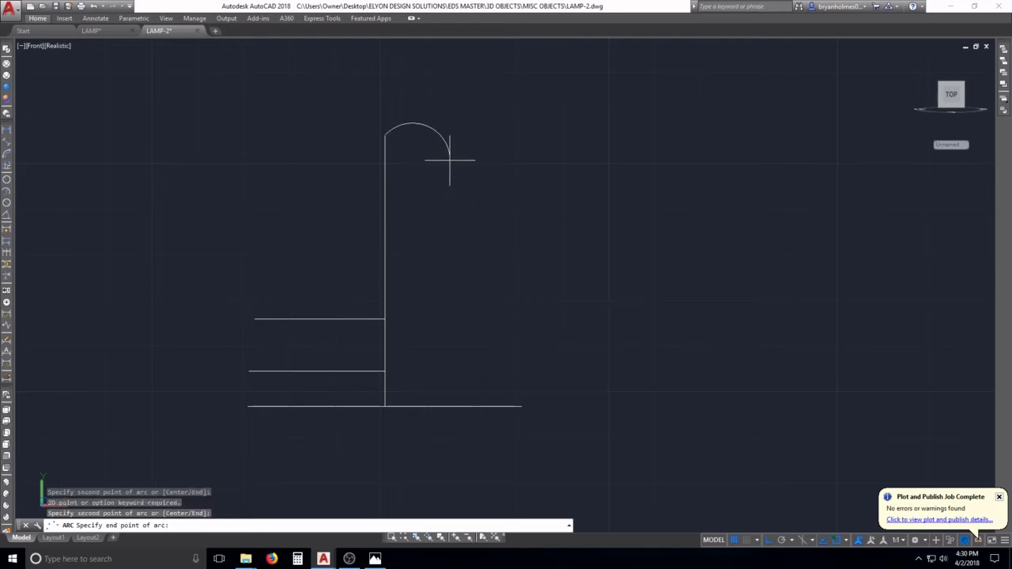
left_click(447, 219)
key("Escape")
key("Escape")
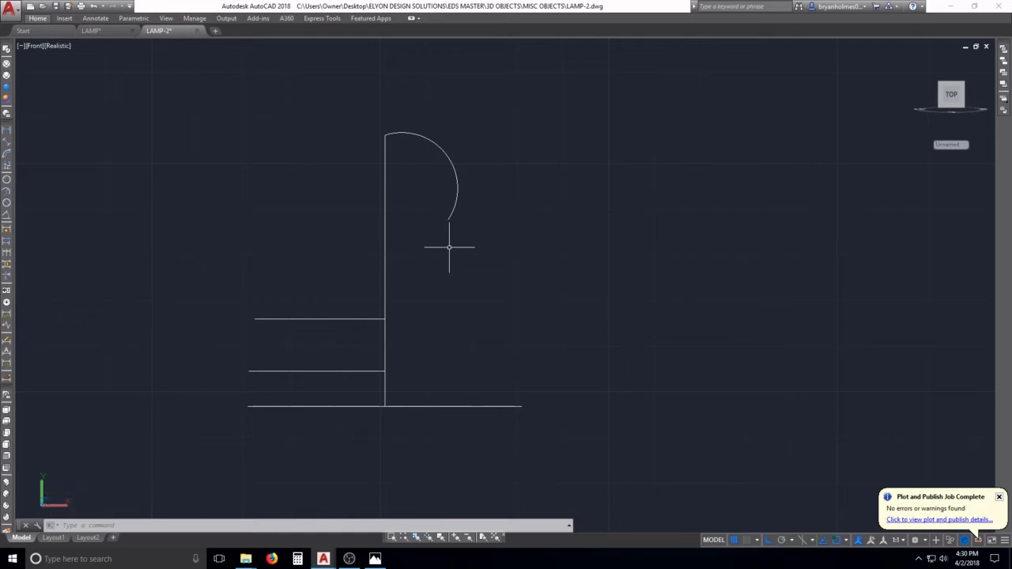
Draw a second arc continuing from the first arc's end down and slightly left
type("a")
key("Return")
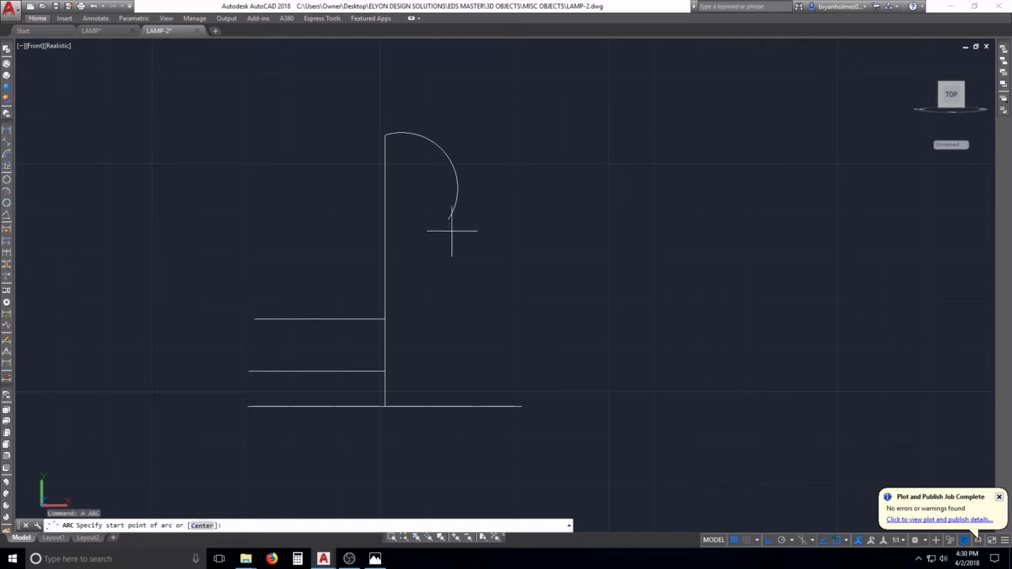
left_click(447, 219)
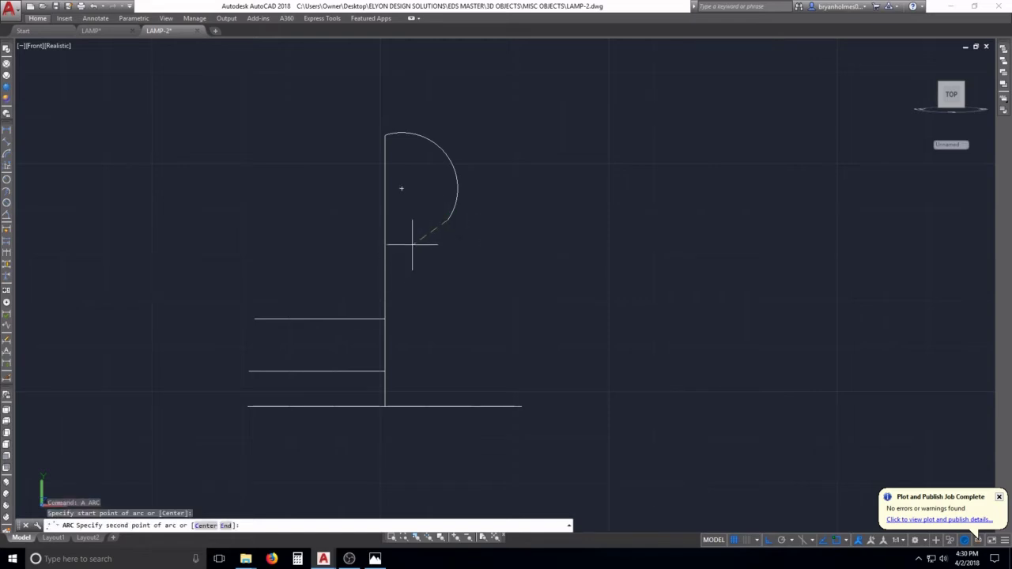
scroll(412, 246, "up", 2)
key("F8")
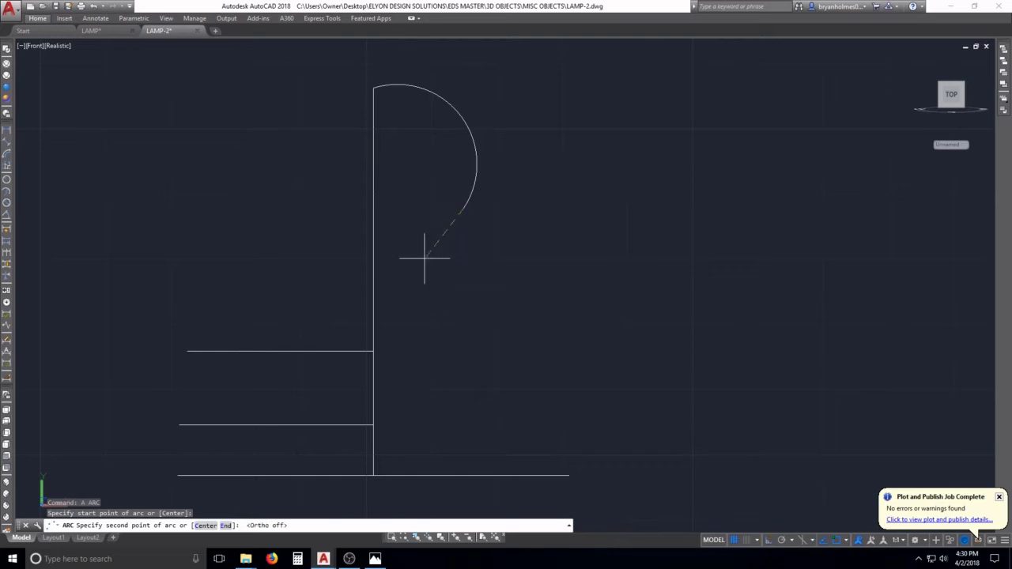
key("F8")
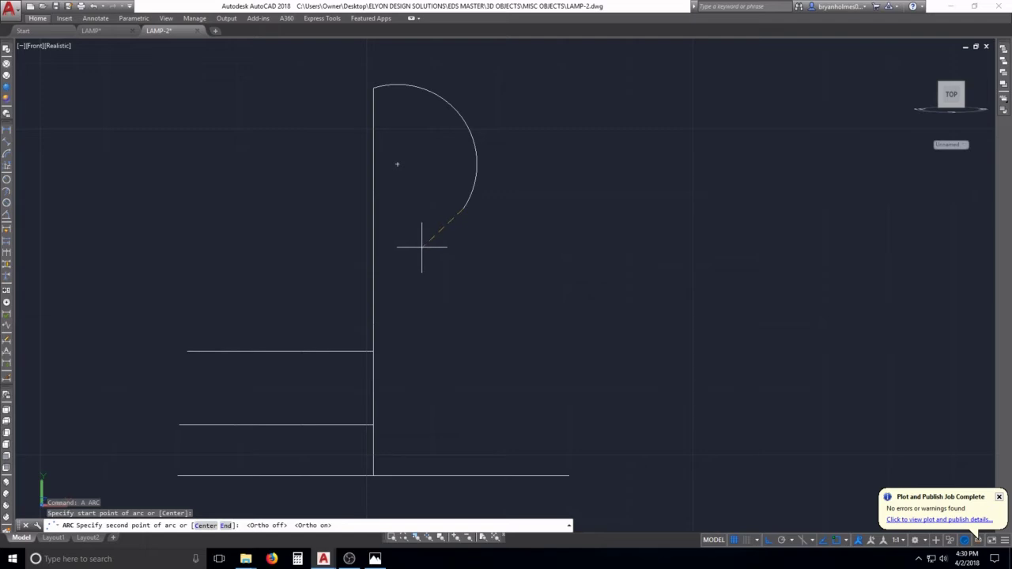
left_click(421, 246)
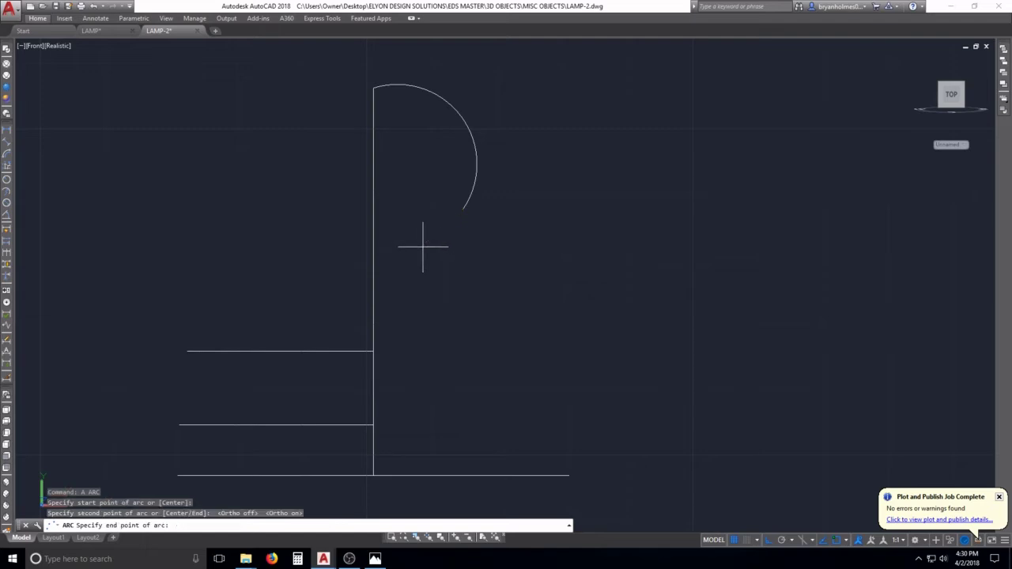
left_click(411, 288)
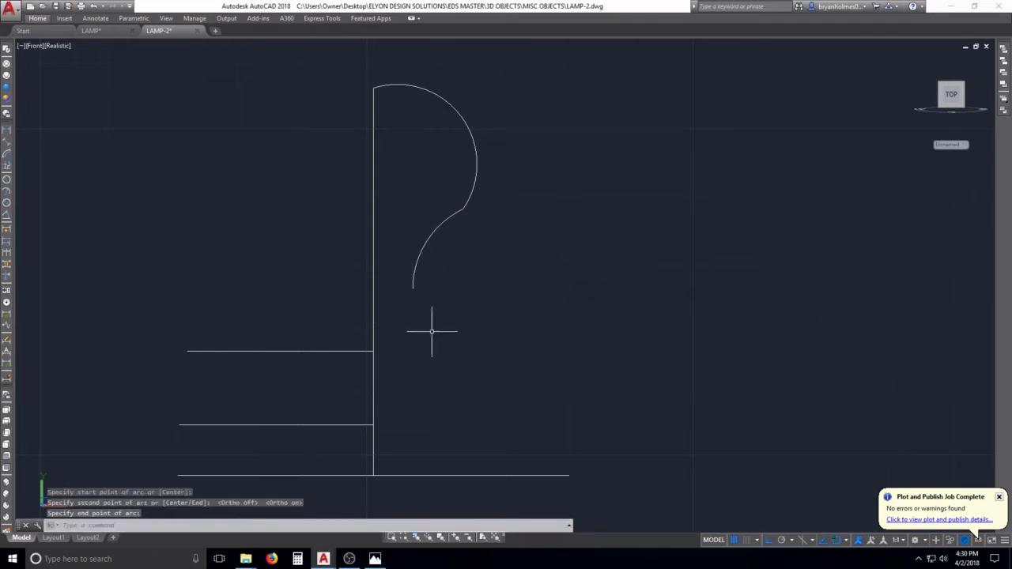
Draw a third arc from the second arc's end sweeping down-left past the vertical line
type("a")
key("Return")
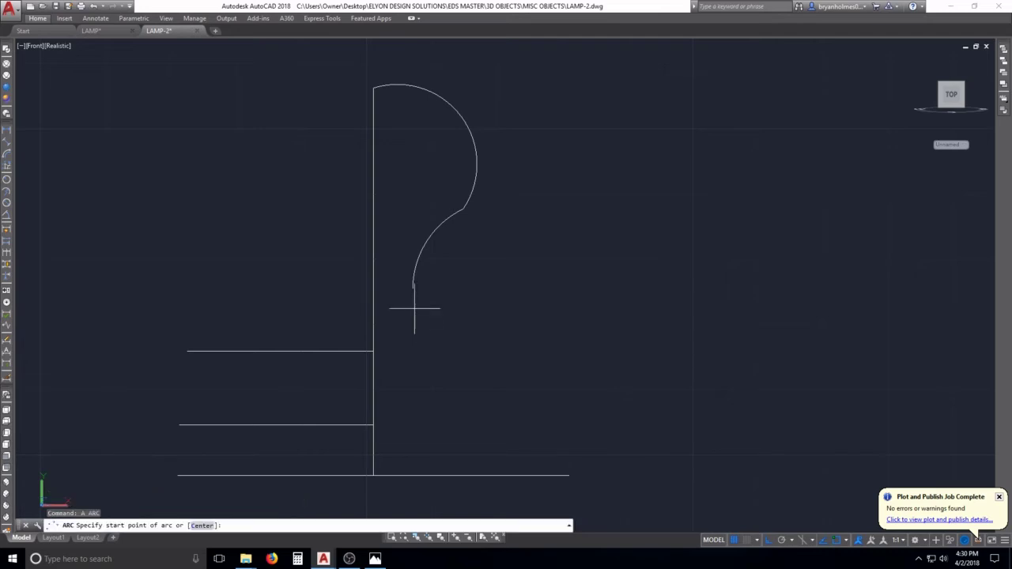
left_click(412, 287)
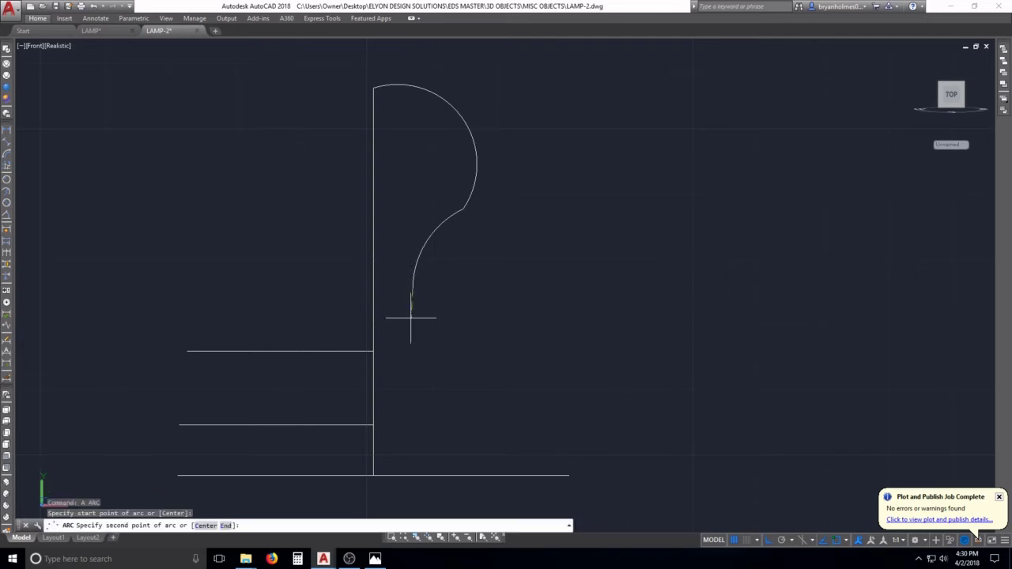
scroll(411, 317, "up", 2)
left_click(413, 312)
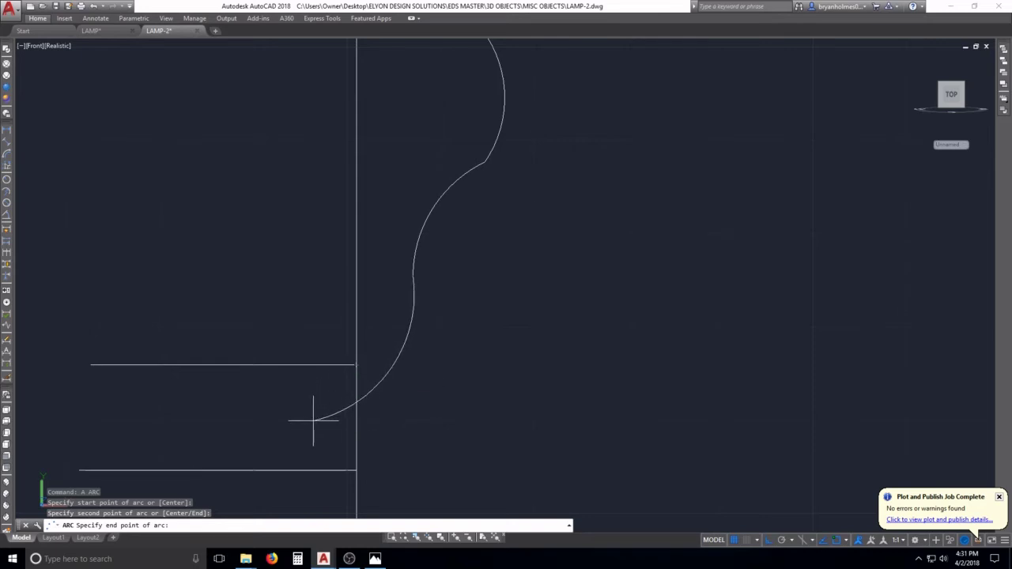
left_click(313, 420)
key("Escape")
key("Escape")
key("Escape")
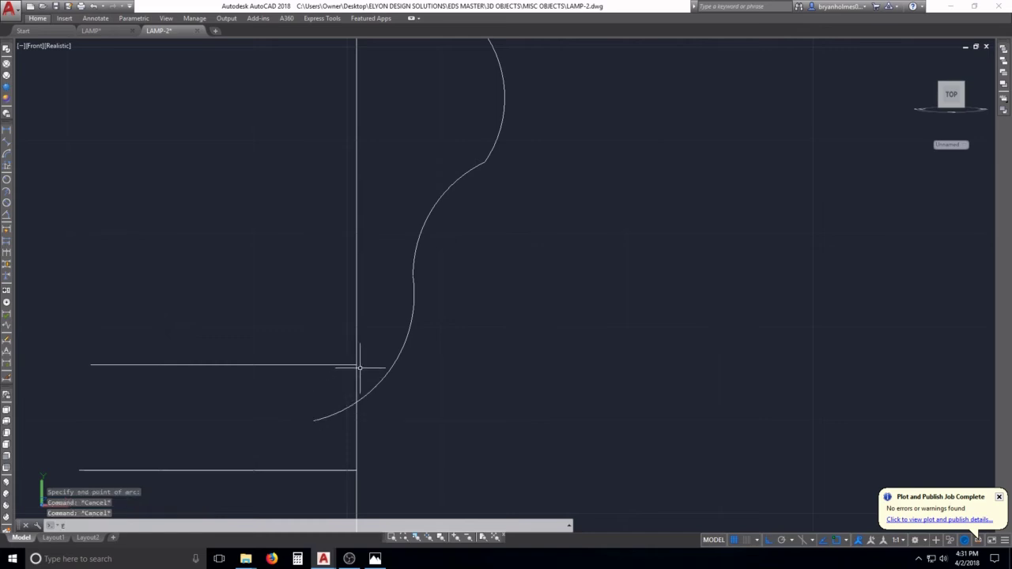
Move the two short horizontal lines further right beside the arcs
type("m")
key("Return")
left_click(253, 308)
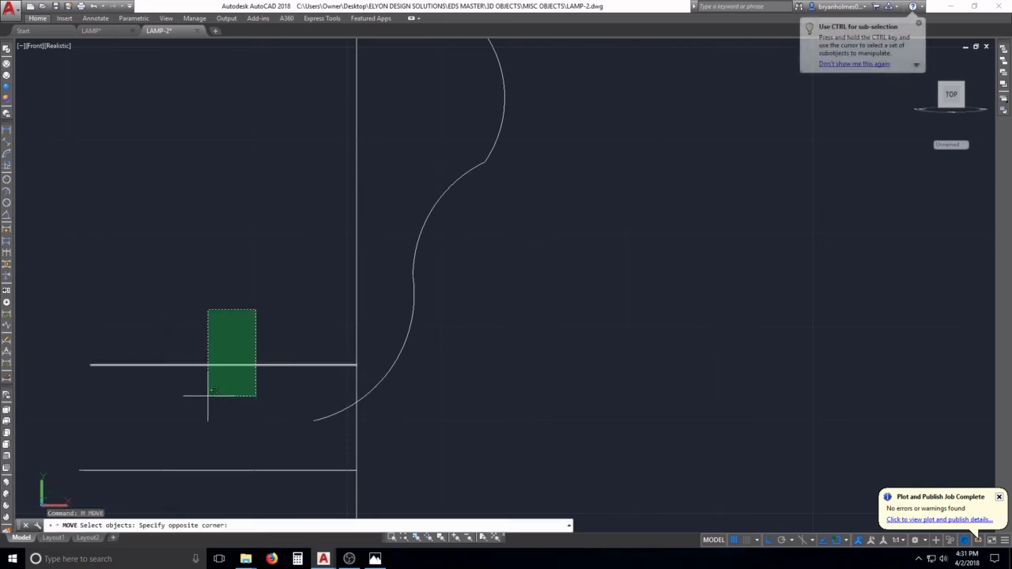
scroll(208, 395, "down", 2)
middle_click_drag(208, 395, 250, 287)
left_click(212, 369)
key("Return")
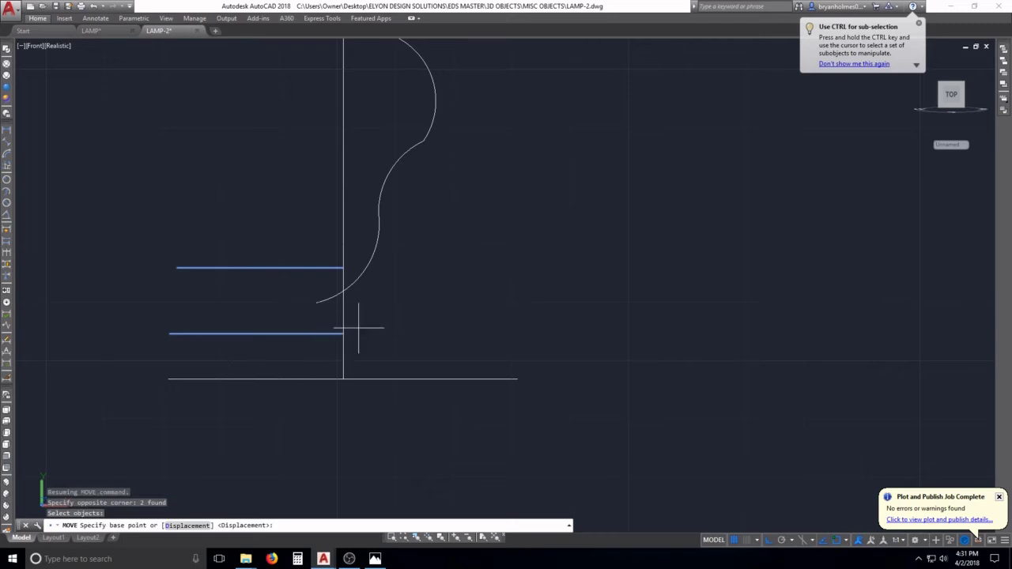
left_click(392, 335)
left_click(449, 345)
key("Escape")
scroll(403, 190, "up", 3)
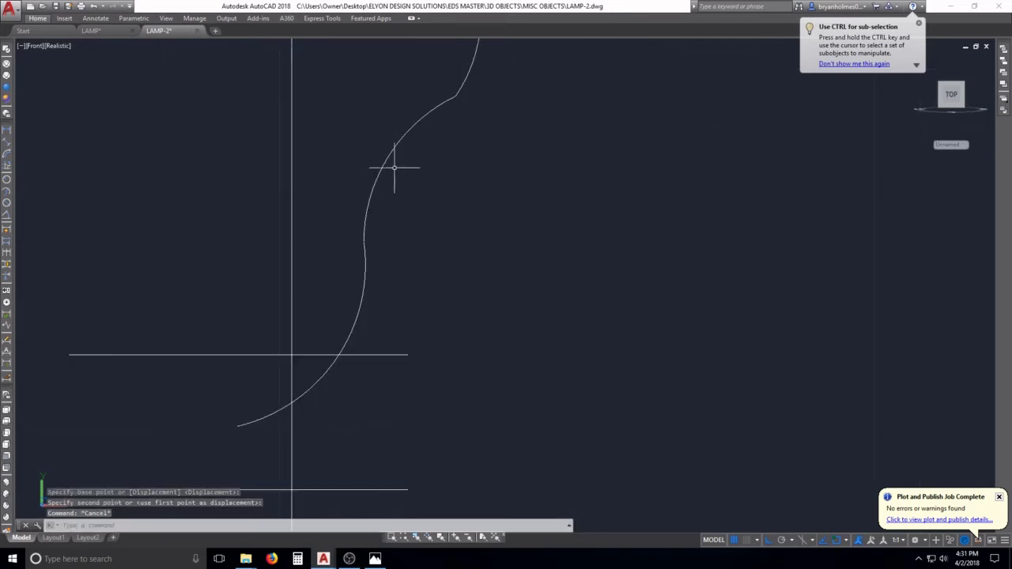
middle_click_drag(395, 165, 490, 212)
key("Escape")
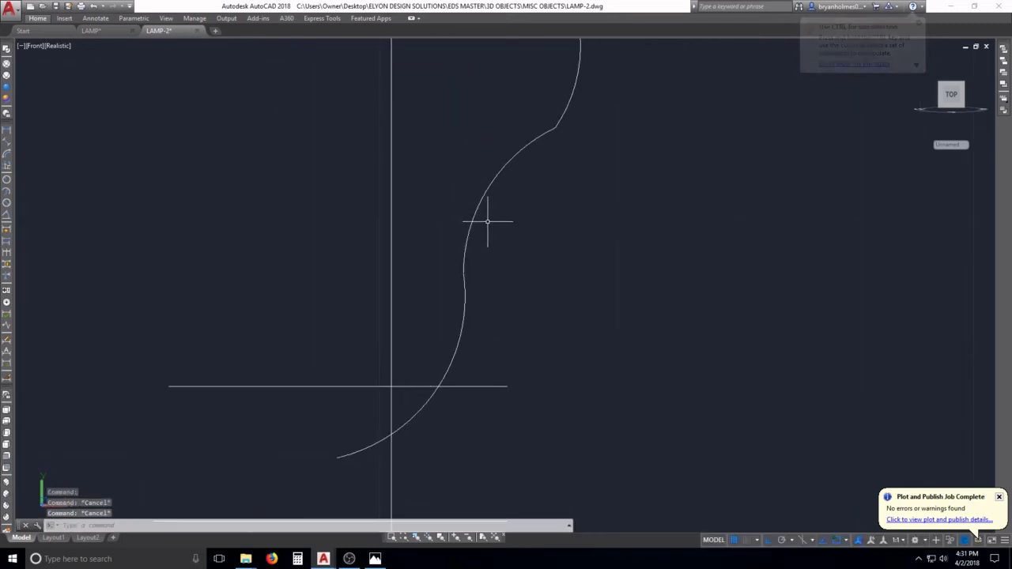
Trim the base line right of the arc and the arc pieces below the base line
type("TR")
key("Return")
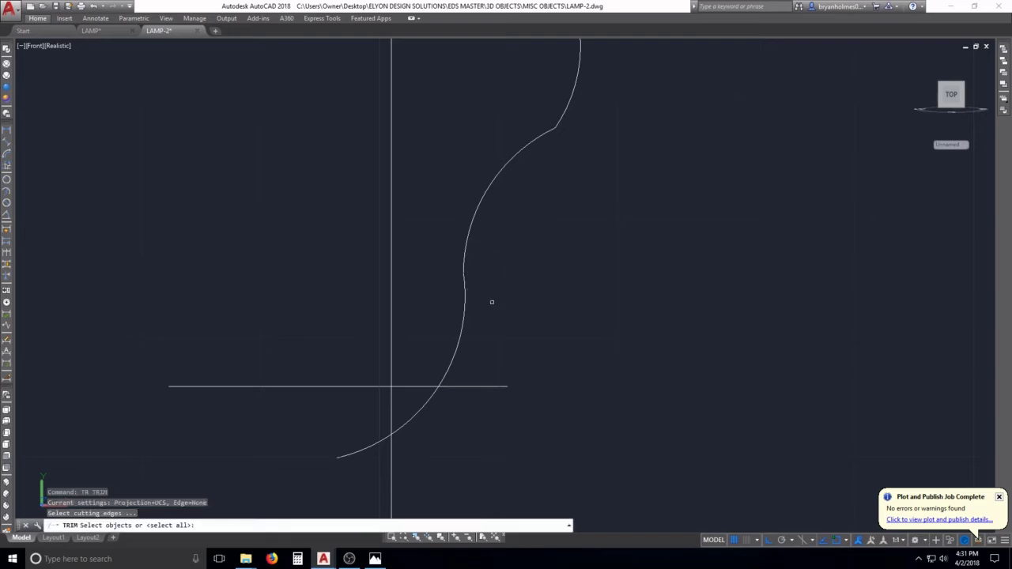
key("Return")
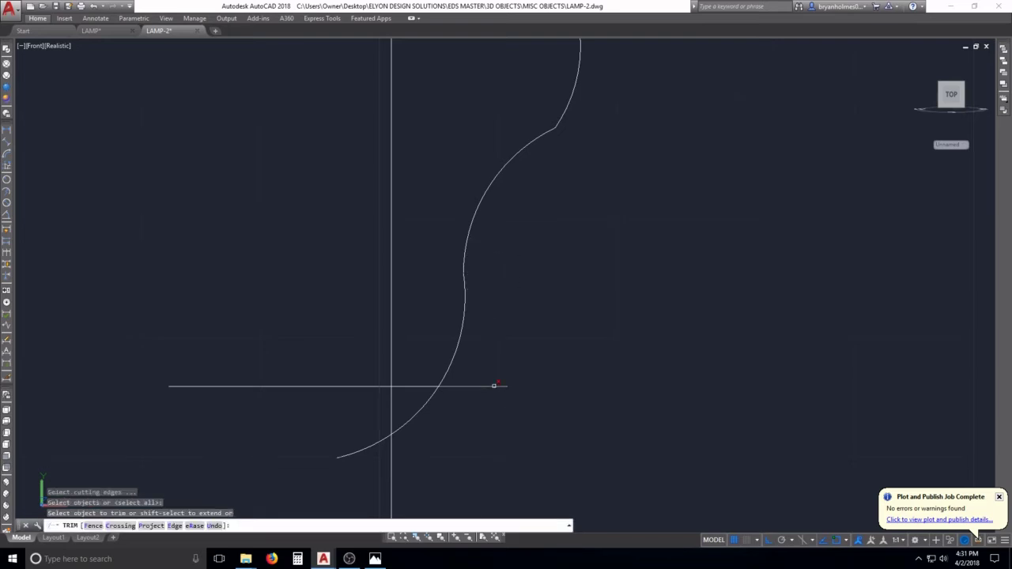
left_click(494, 385)
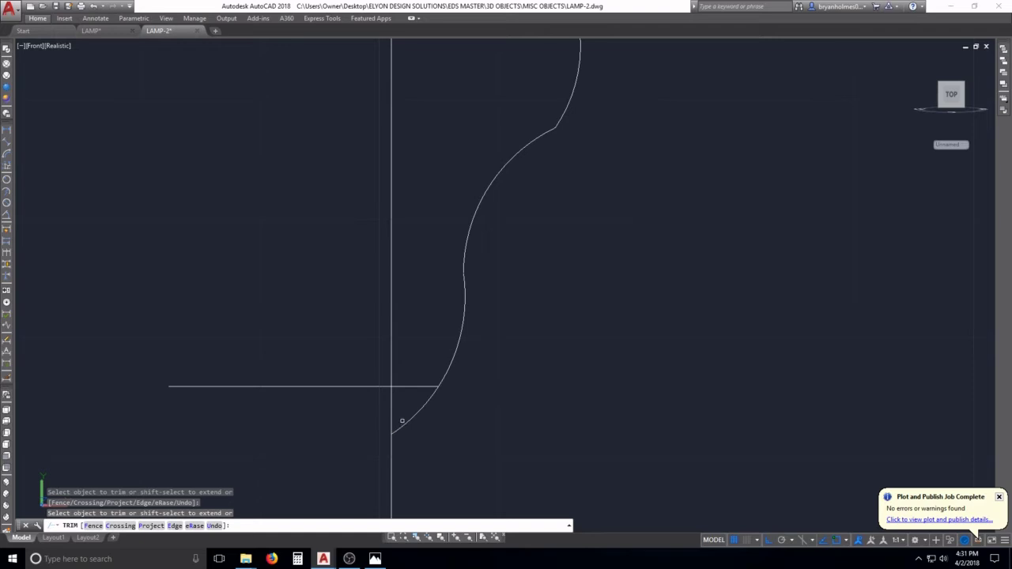
left_click(436, 443)
left_click(384, 395)
scroll(422, 371, "down", 6)
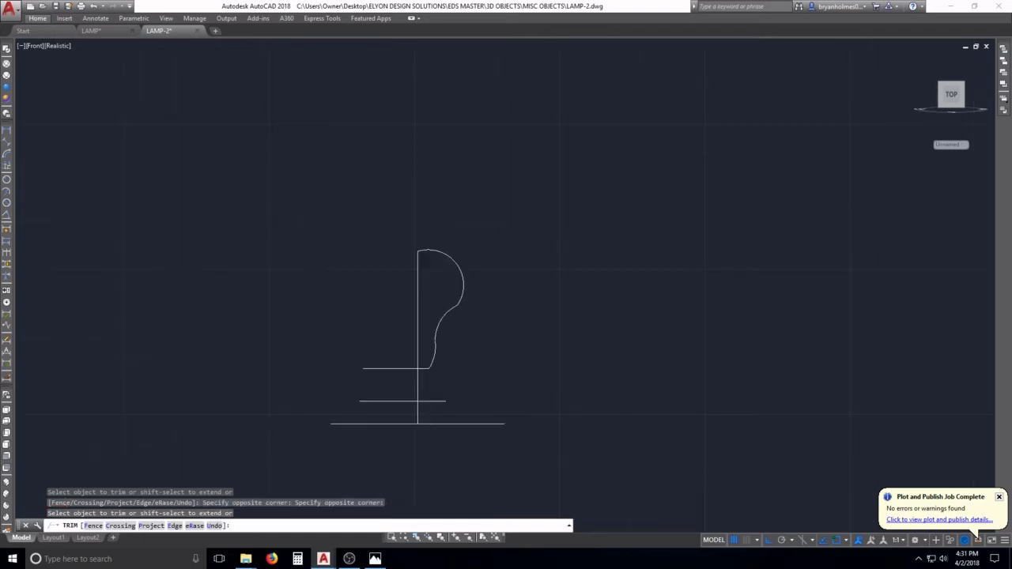
scroll(450, 341, "up", 5)
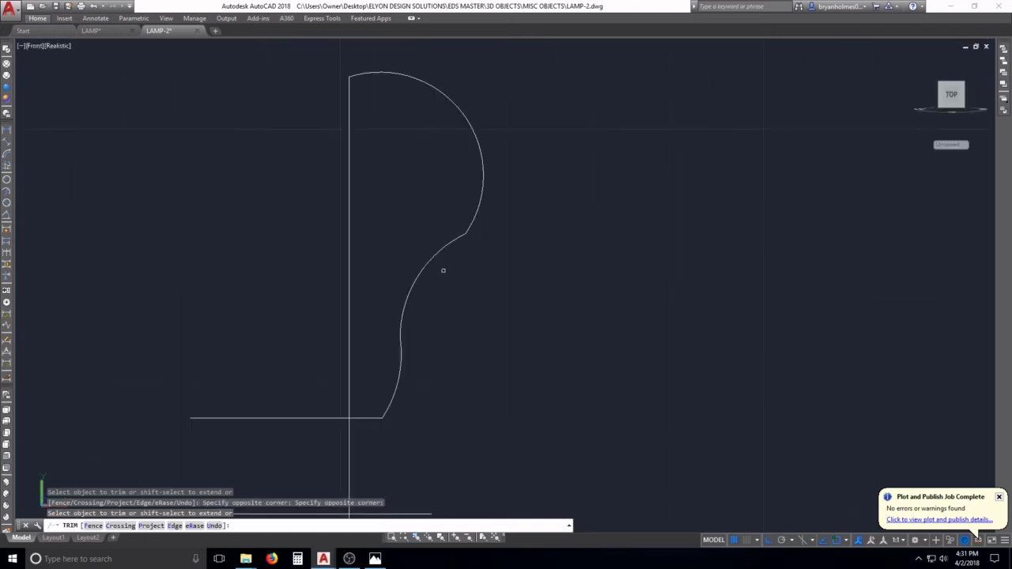
key("Escape")
key("Escape")
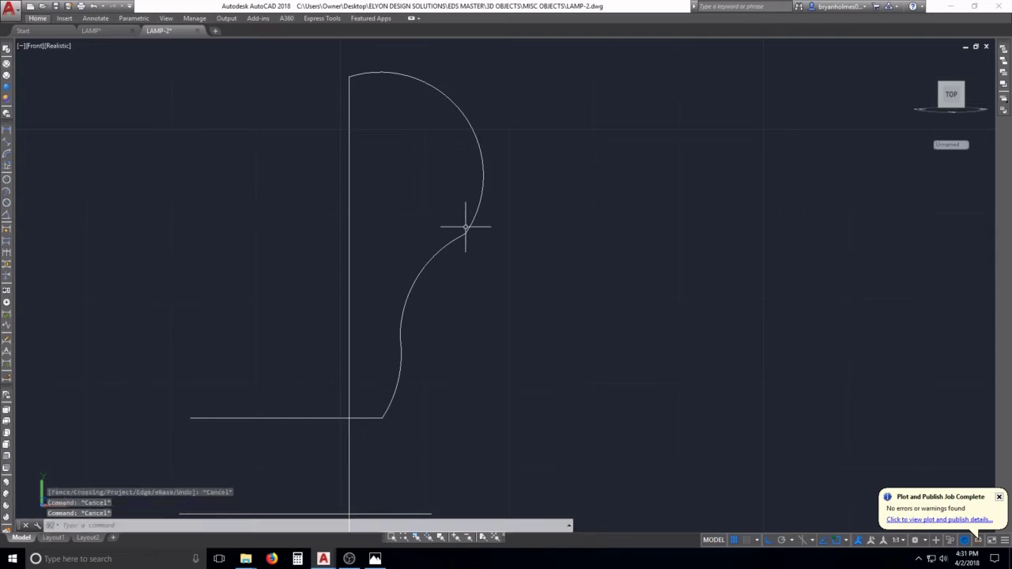
scroll(451, 241, "up", 3)
scroll(472, 208, "up", 2)
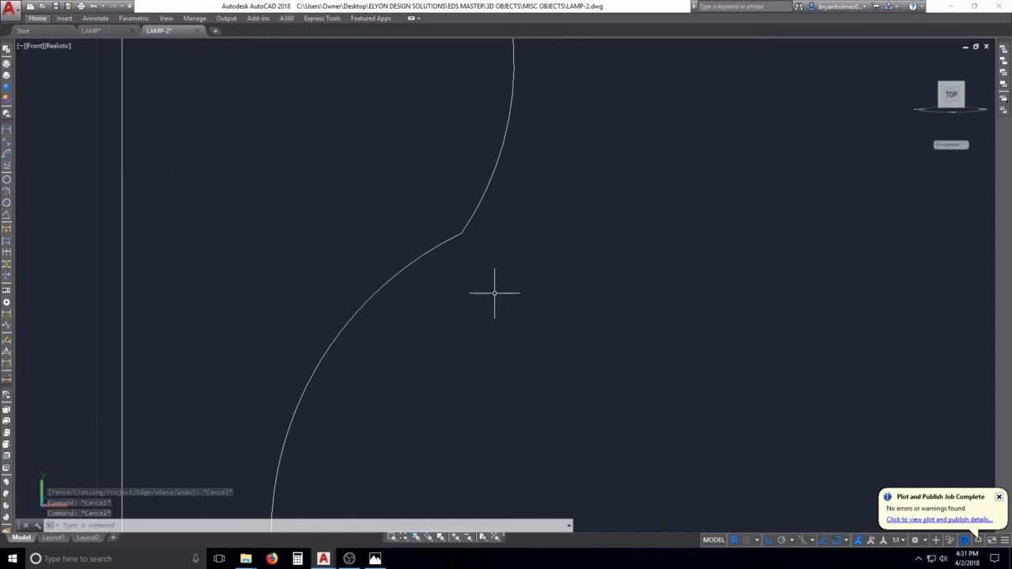
Attempt a fillet with a two-point radius on the lower arc, then abandon and undo it
type("f")
key("Return")
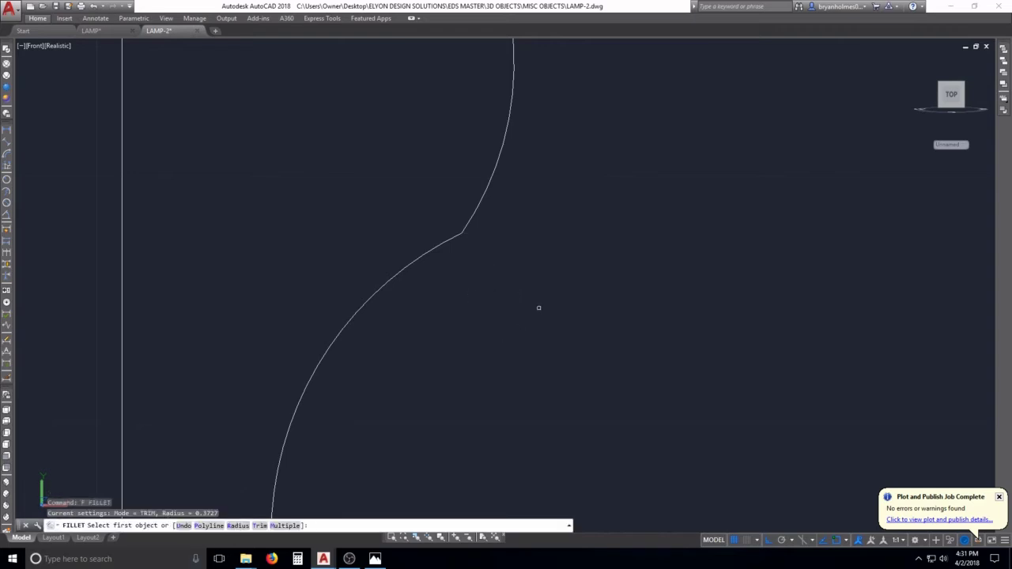
key("Return")
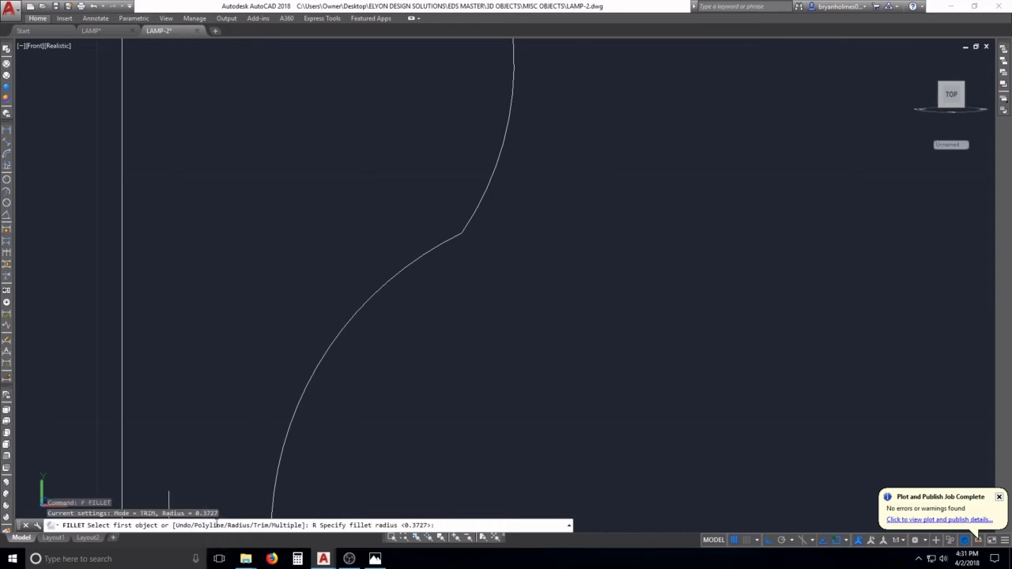
left_click(486, 247)
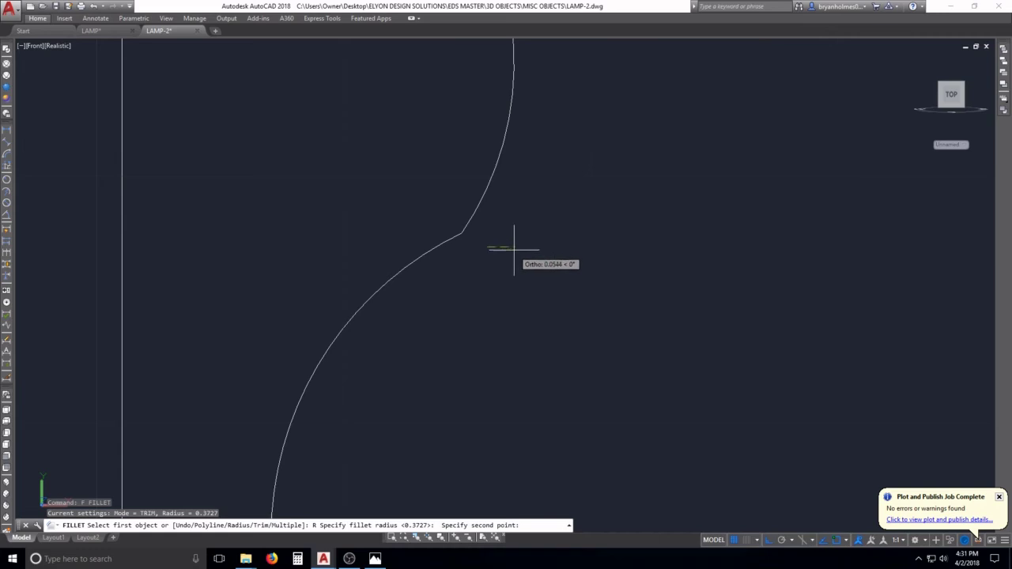
left_click(567, 258)
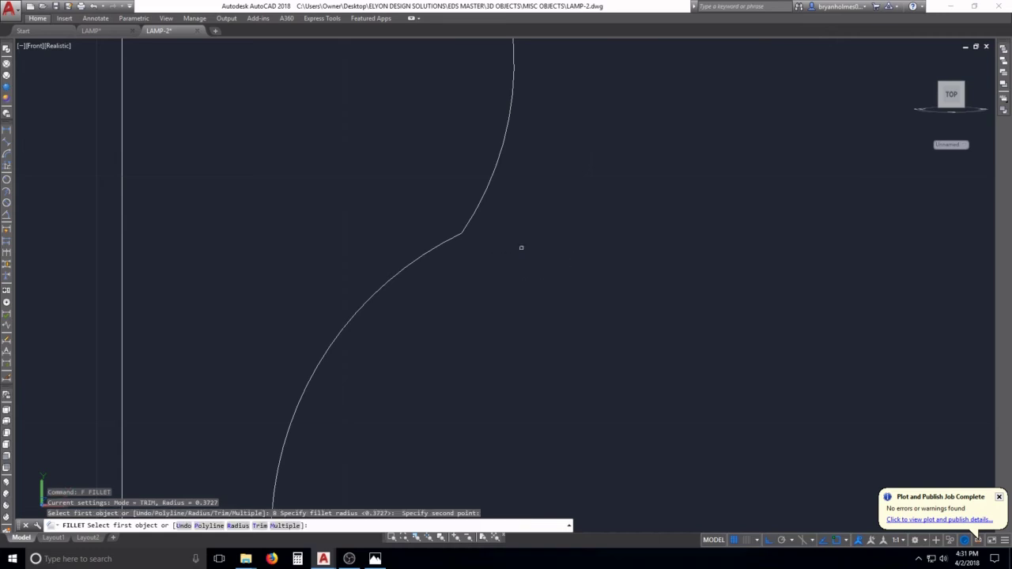
left_click(434, 242)
key("Escape")
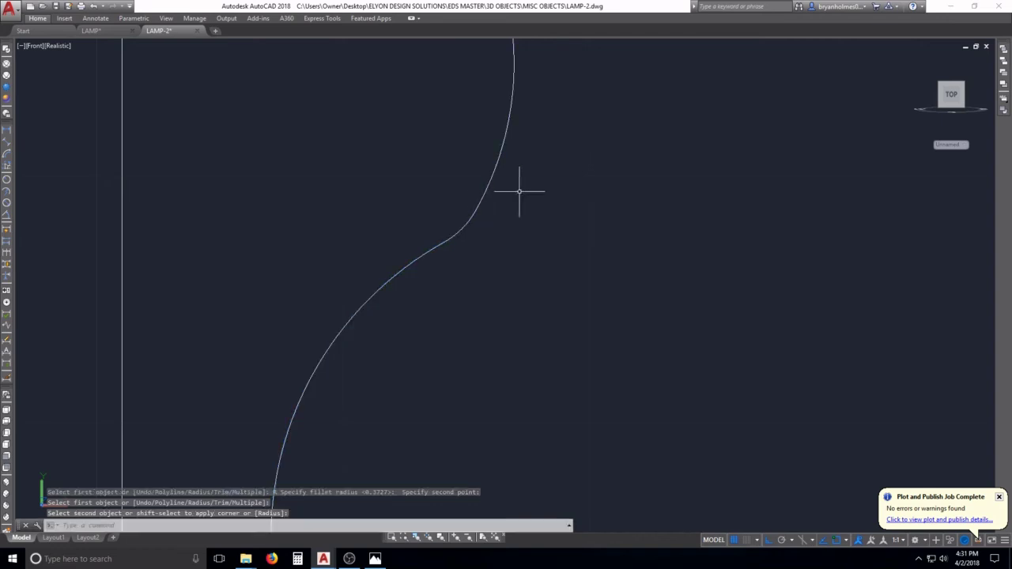
scroll(412, 246, "down", 4)
scroll(385, 257, "down", 2)
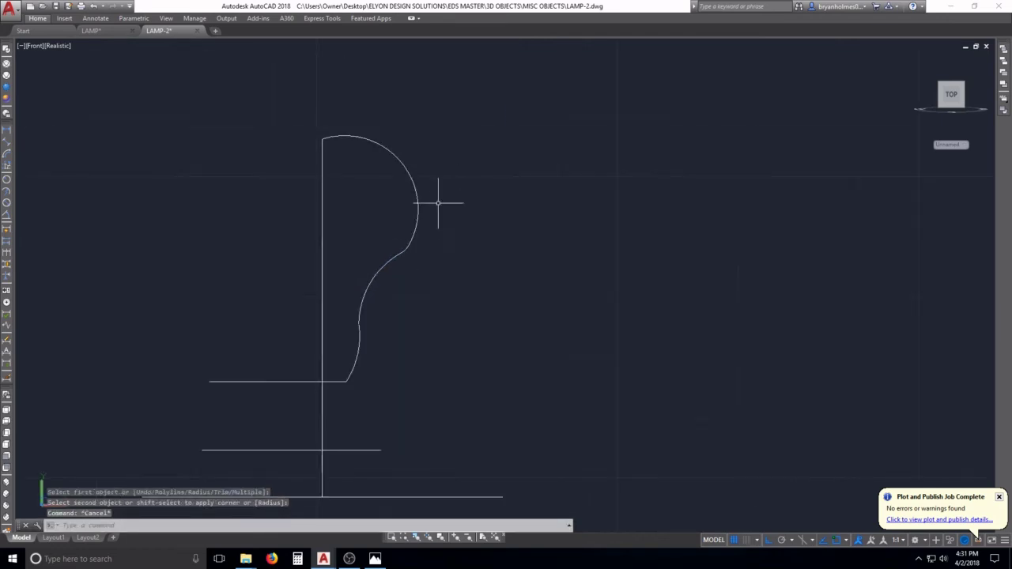
key("Escape")
key("Escape")
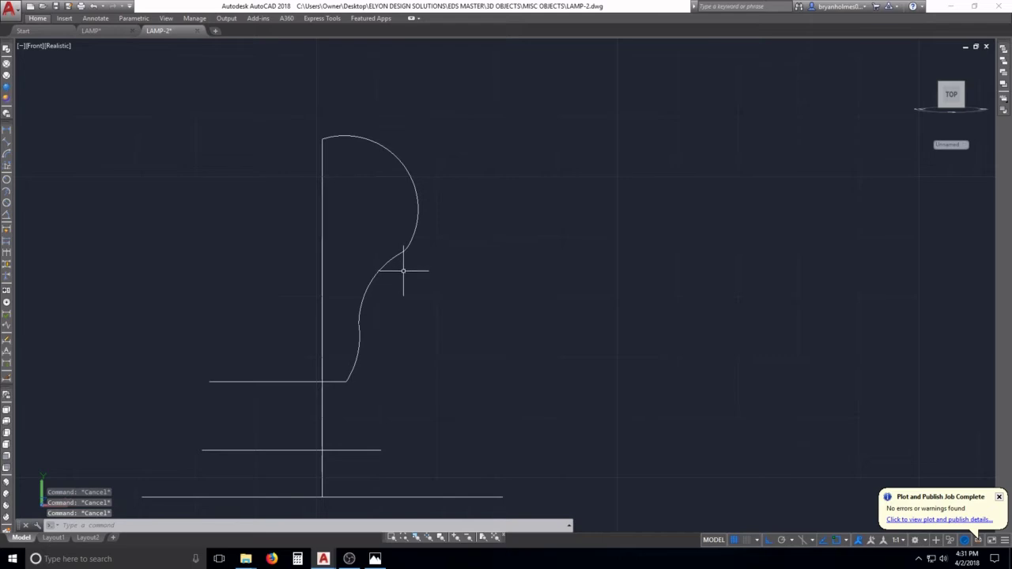
scroll(403, 270, "up", 4)
type("u")
key("Return")
type("u")
Fillet the upper and lower arcs using a radius set by two picked points
key("Return")
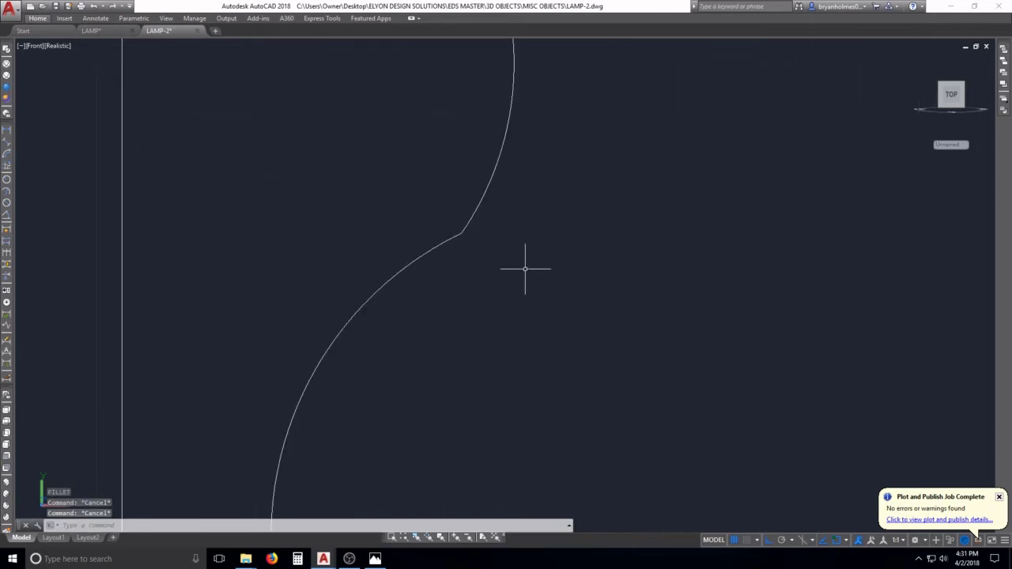
type("f")
key("Return")
type("R")
key("Return")
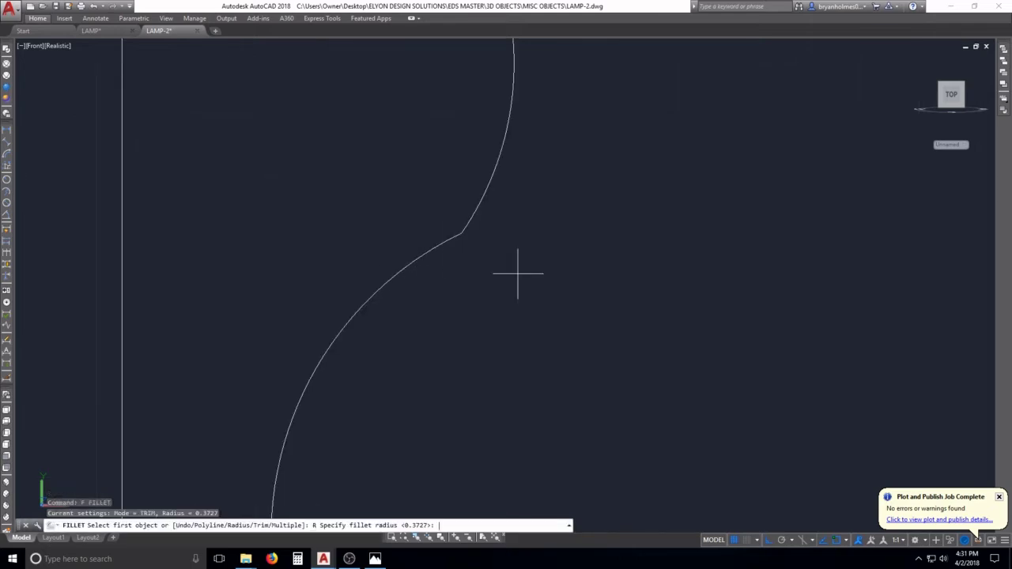
left_click(463, 295)
left_click(700, 304)
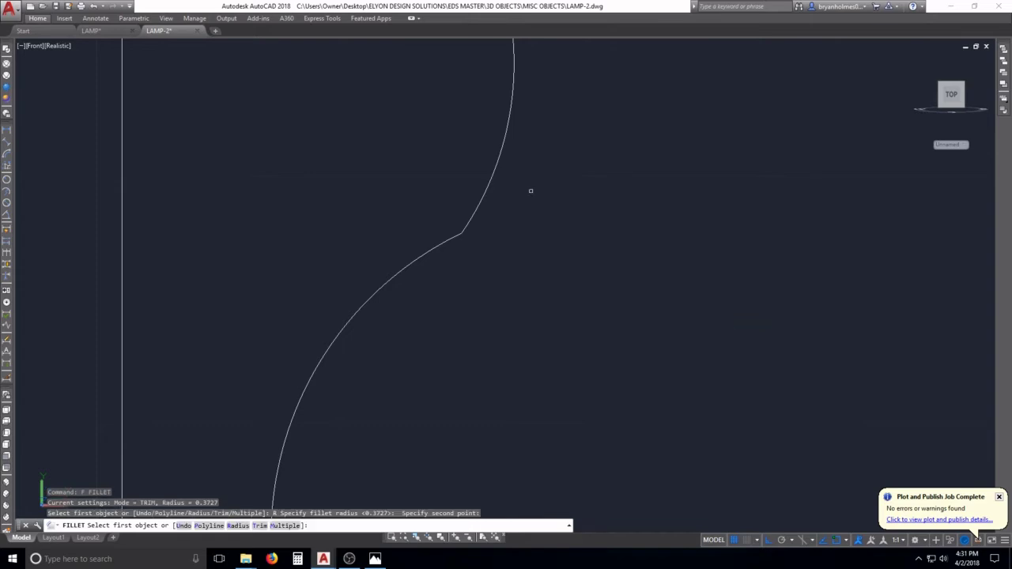
left_click(482, 181)
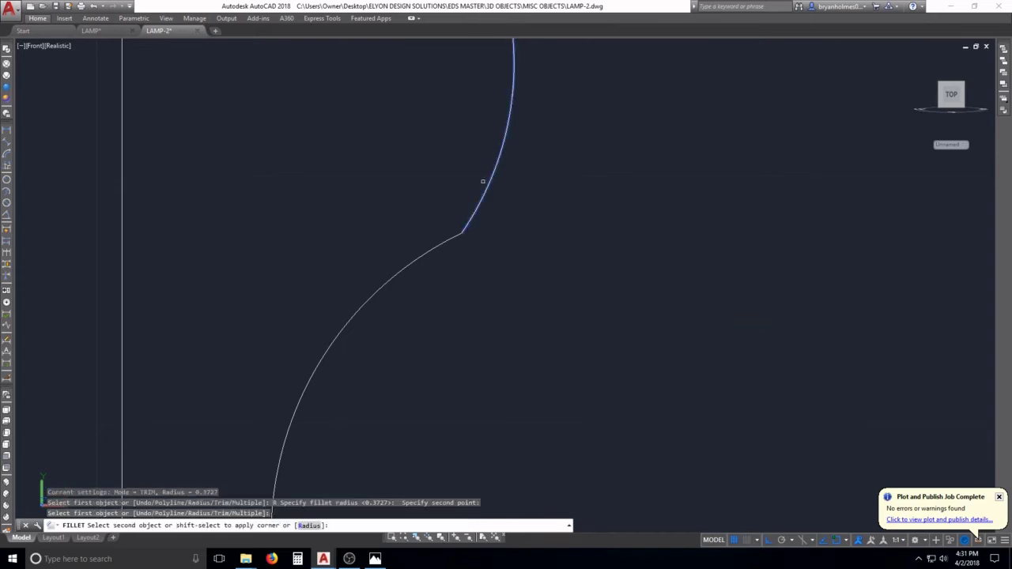
left_click(415, 257)
scroll(413, 261, "down", 3)
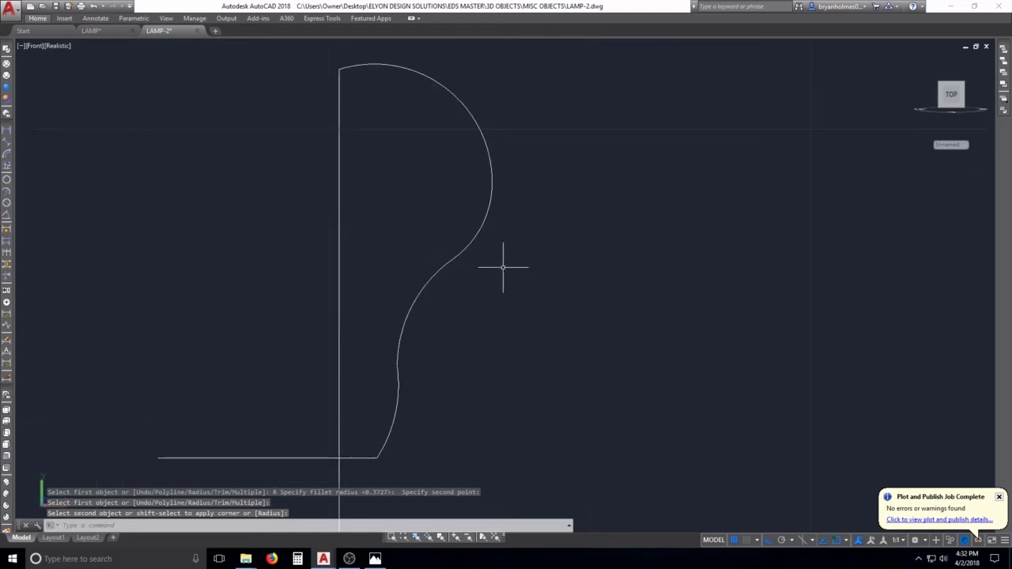
key("Escape")
scroll(466, 271, "down", 3)
scroll(411, 215, "up", 5)
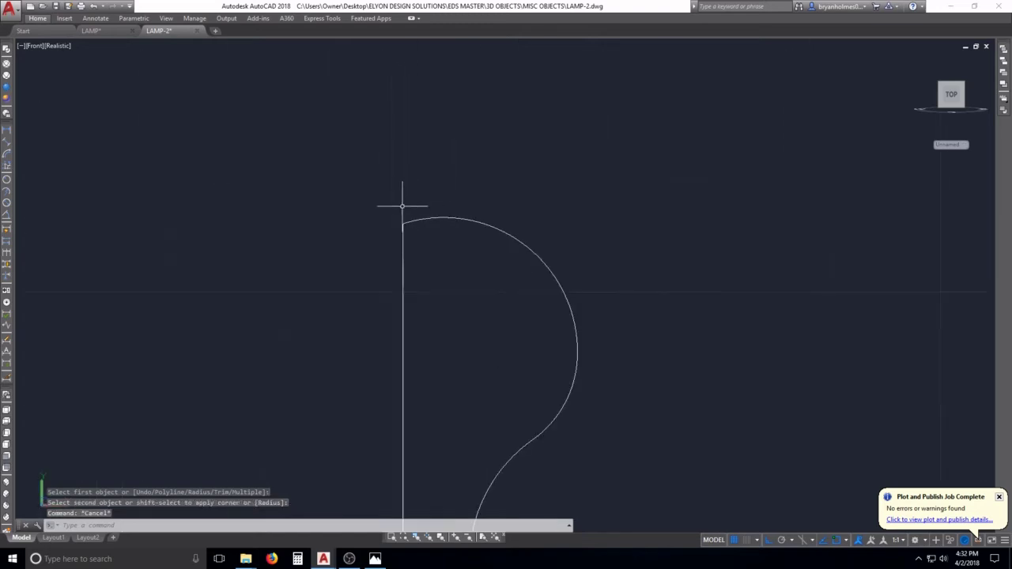
scroll(425, 222, "up", 3)
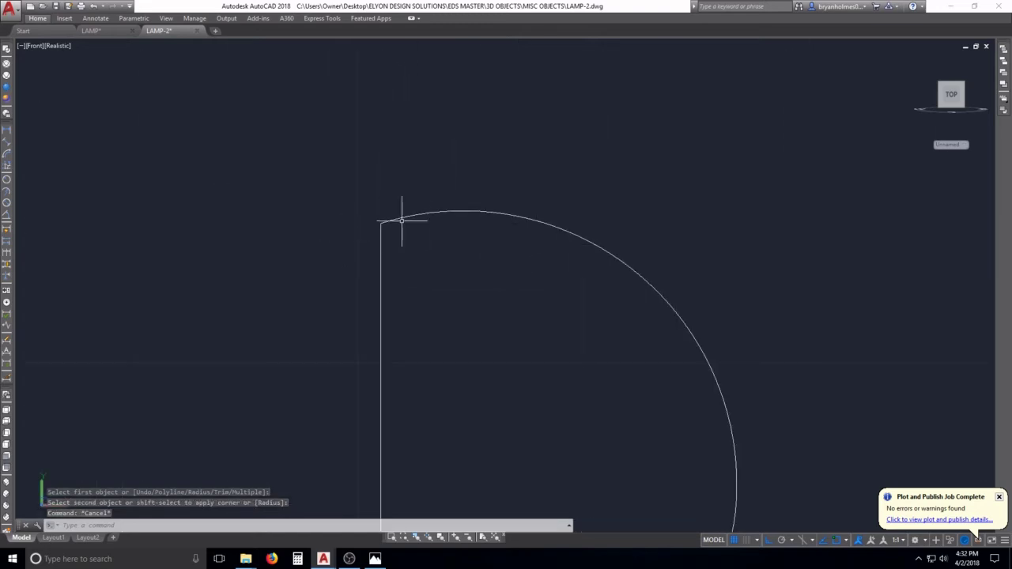
key("Escape")
key("Escape")
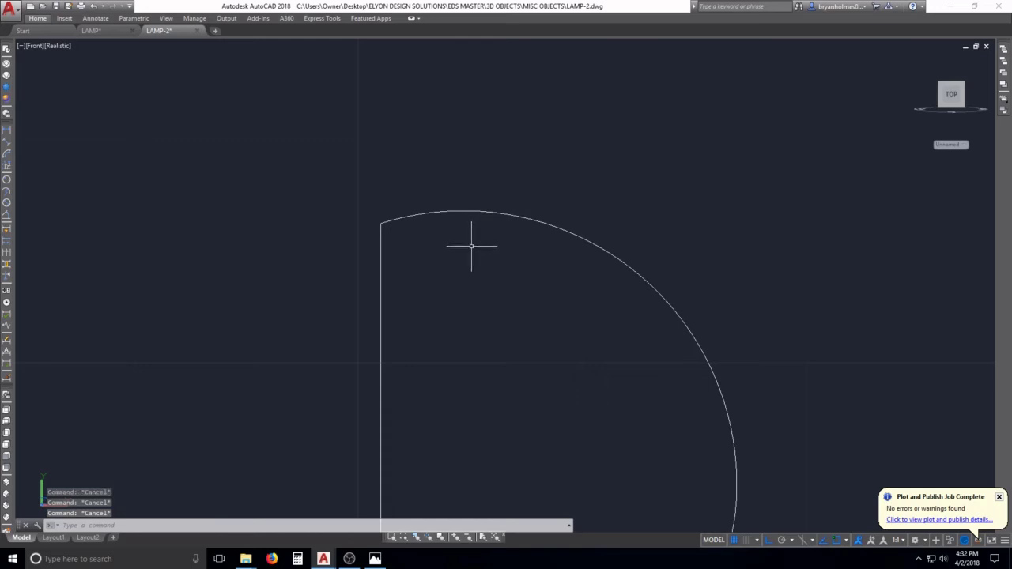
Select the top arc and grab its midpoint grip to pull it downward
left_click(490, 212)
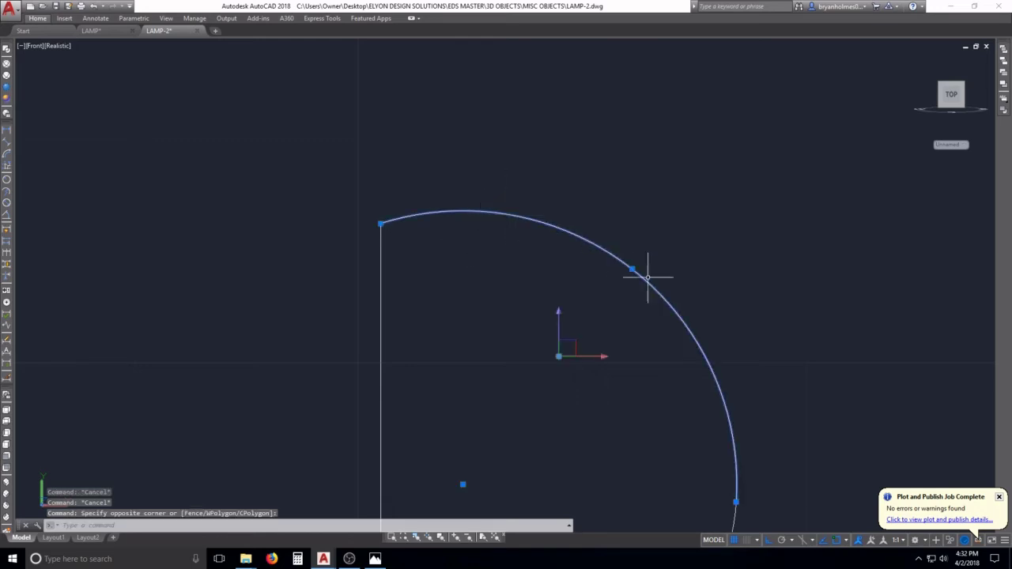
scroll(464, 216, "up", 2)
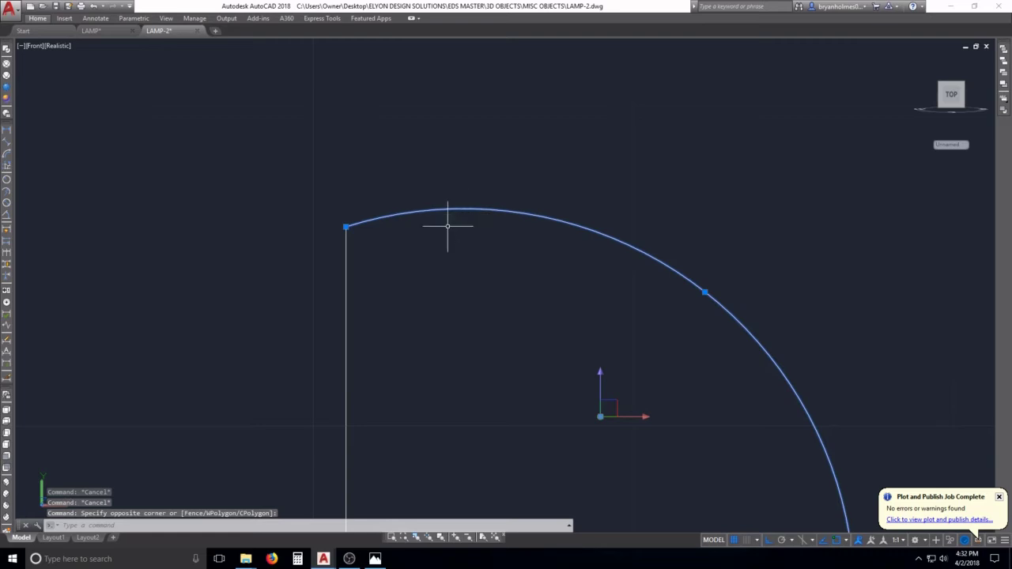
mouse_move(346, 227)
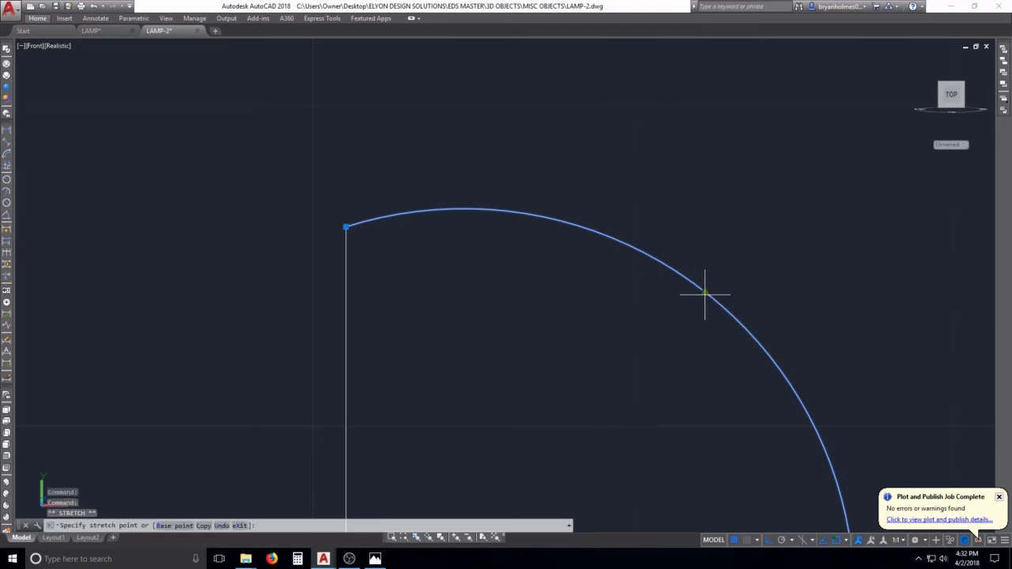
left_click(704, 292)
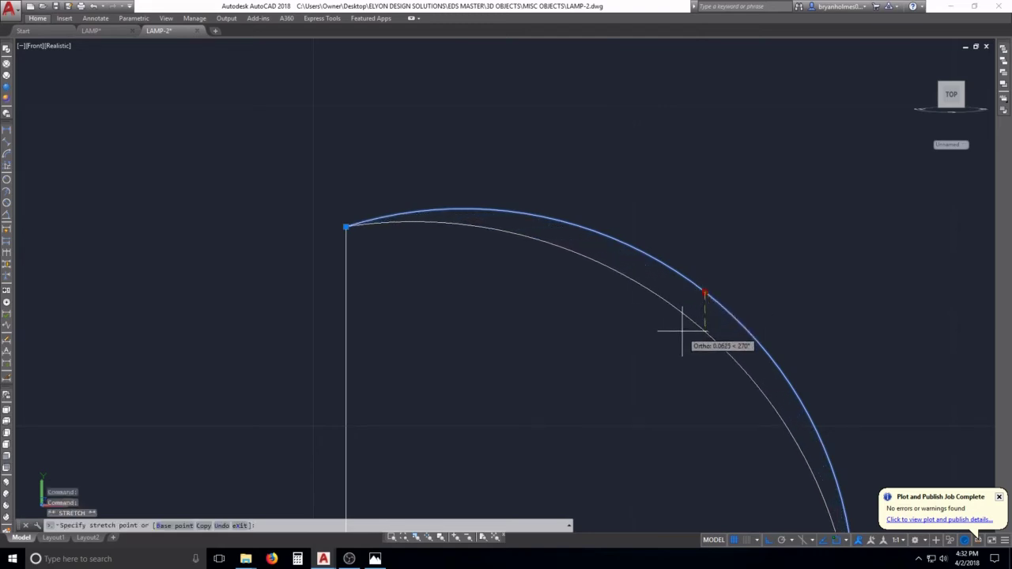
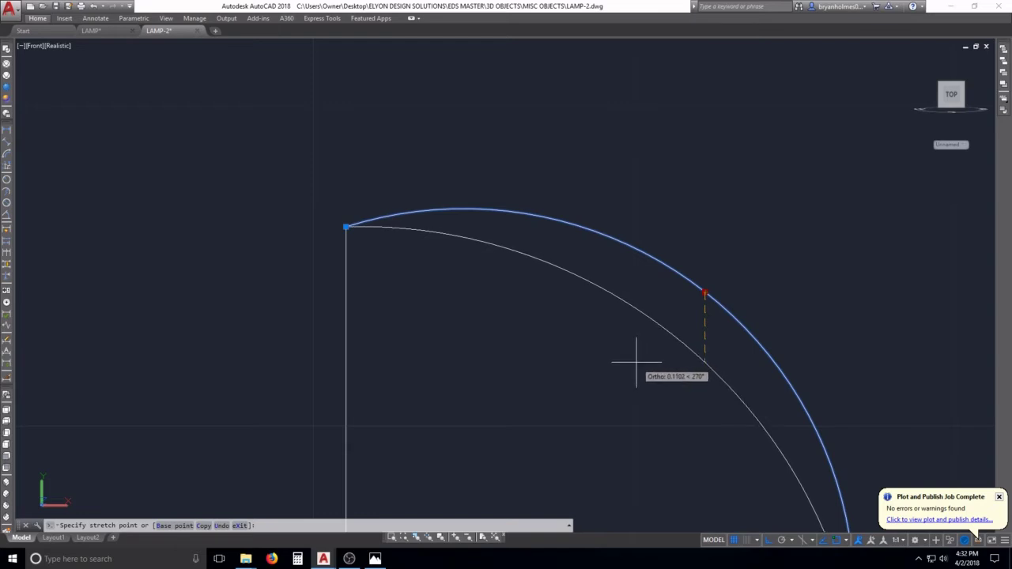
Commit the first reshape of the bulb arc and centre the bulb curve in view
left_click(635, 362)
scroll(695, 346, "down", 2)
key("Escape")
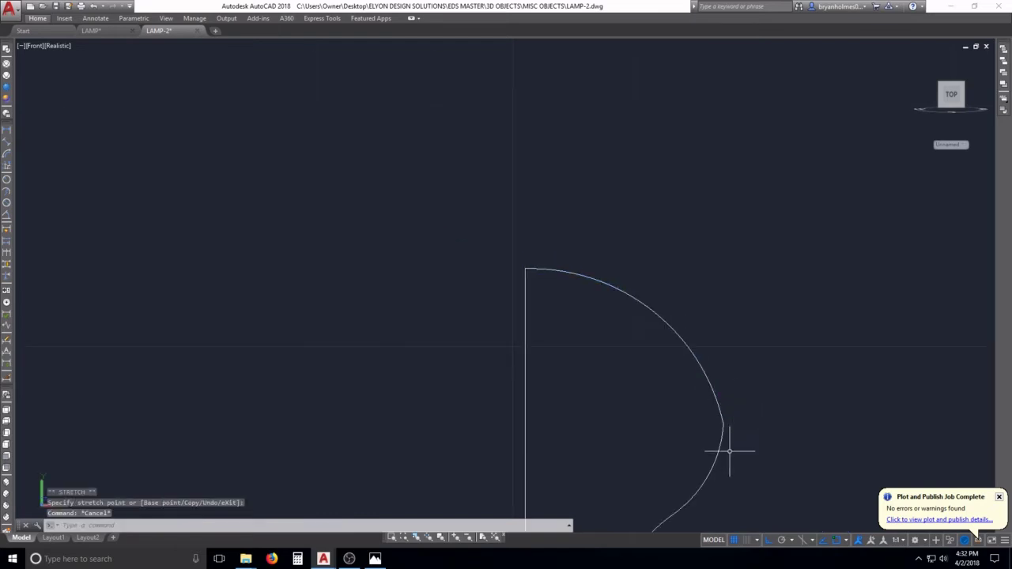
scroll(627, 346, "up", 1)
middle_click_drag(627, 345, 593, 324)
key("Escape")
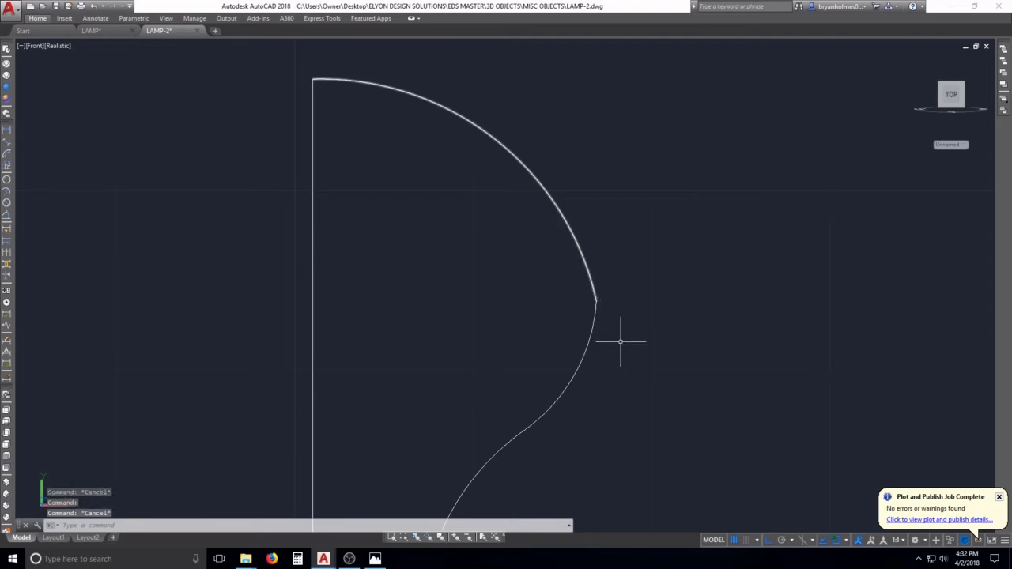
Stretch the bulb curve's widest point inward using a crossing window around the bulge
type("s")
key("Escape")
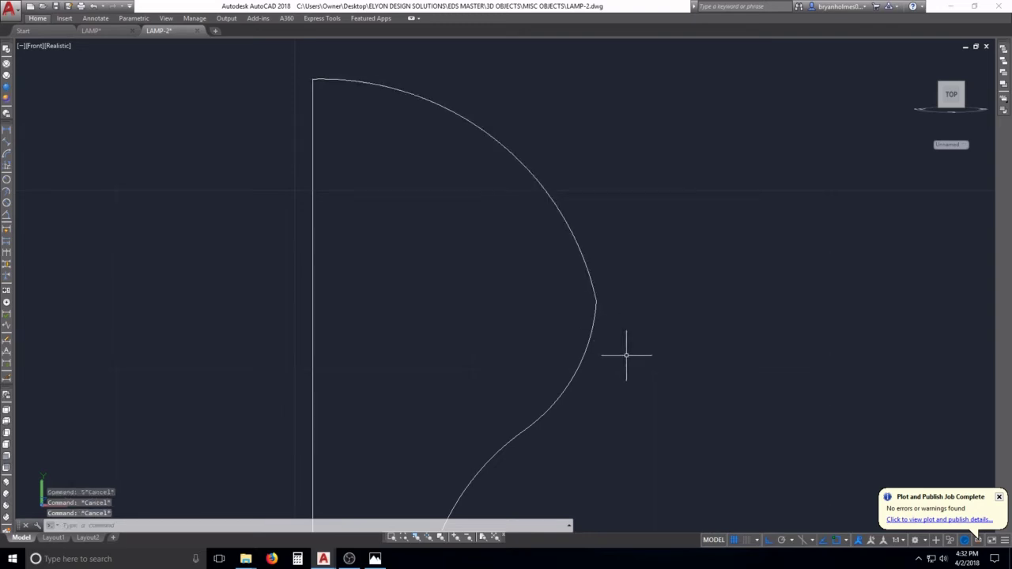
type("s")
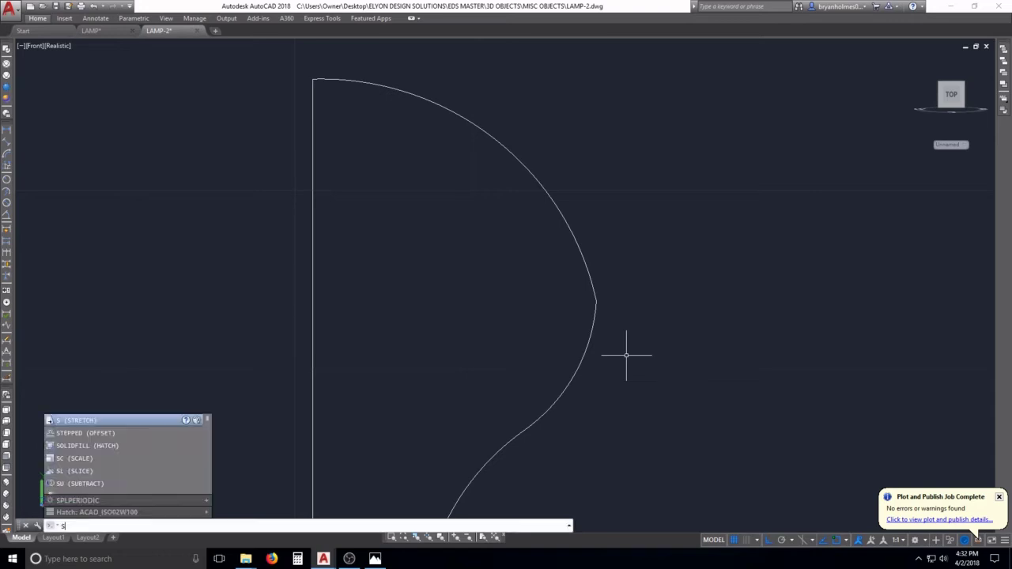
key("Return")
left_click(658, 345)
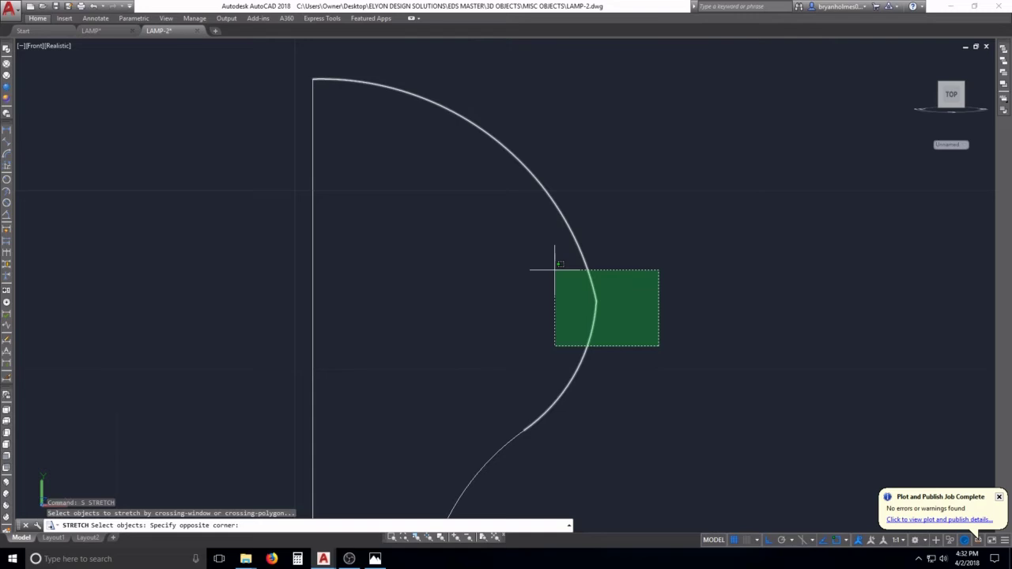
left_click(554, 270)
key("Return")
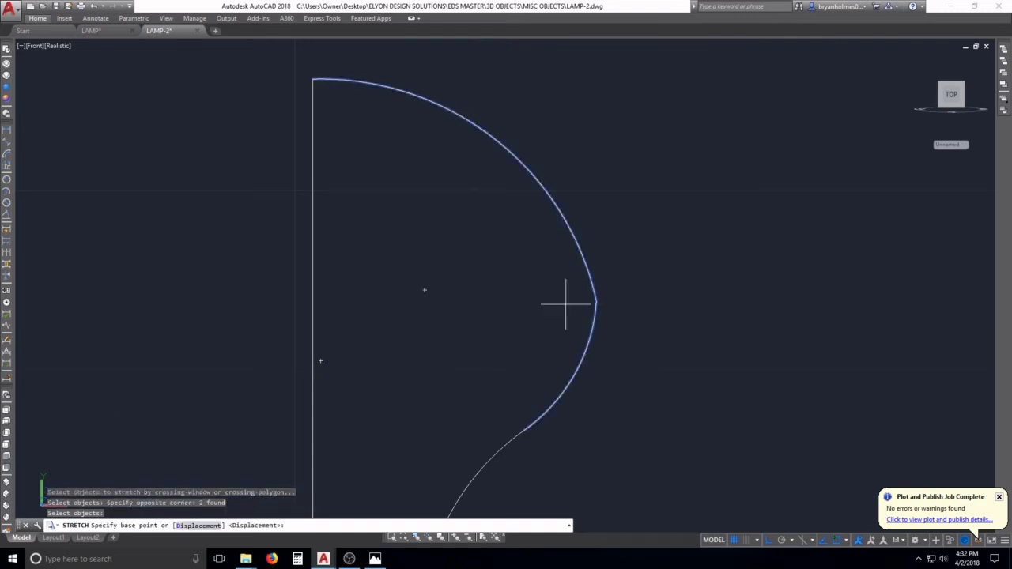
left_click(565, 303)
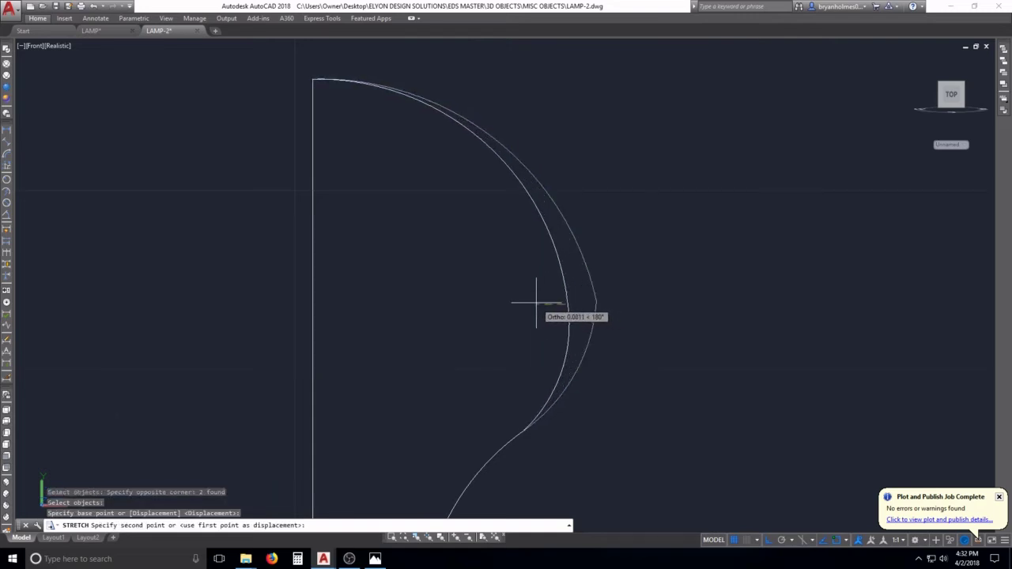
key("Escape")
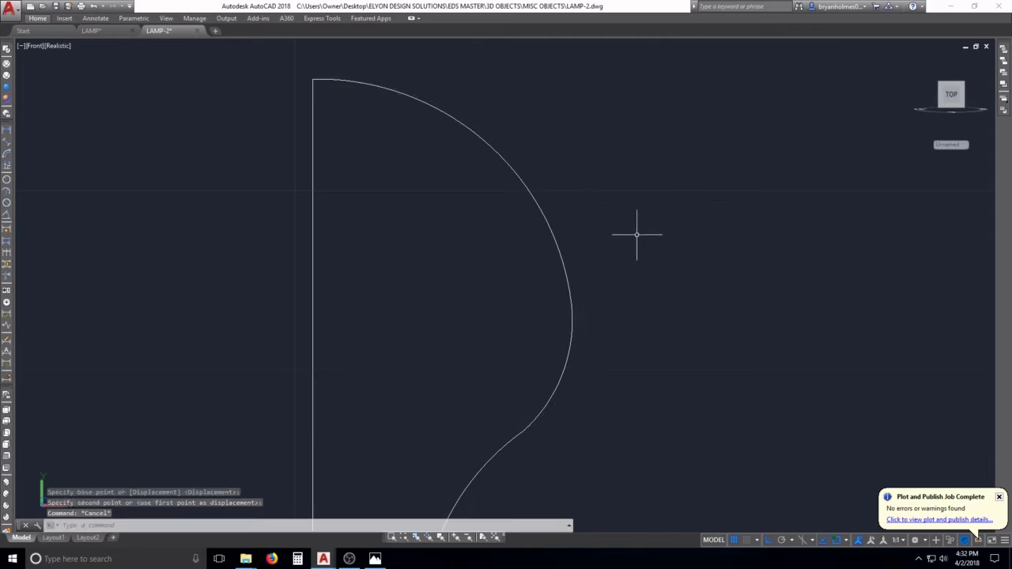
scroll(636, 237, "down", 4)
scroll(602, 334, "up", 2)
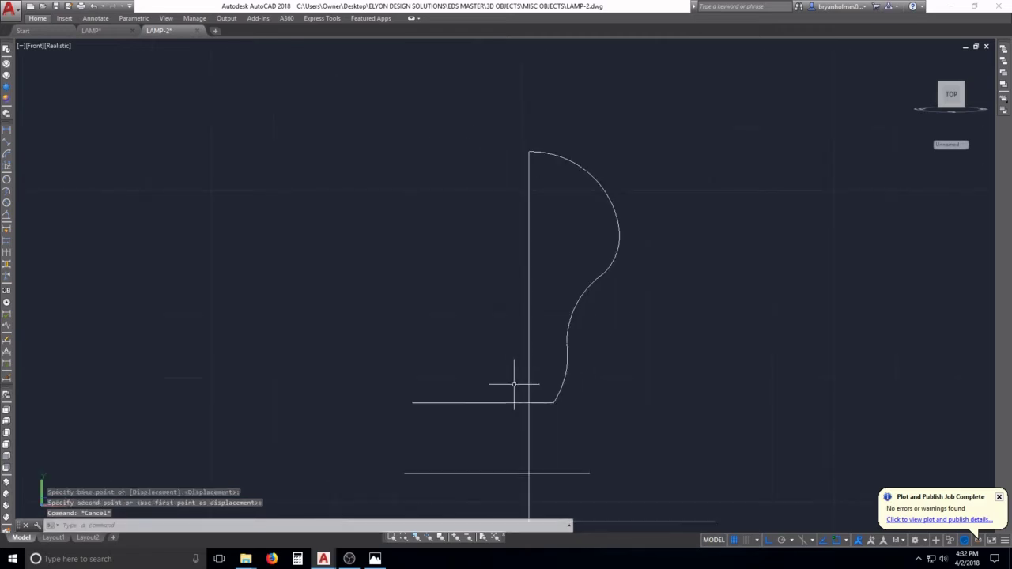
Trim the short horizontal line so it ends at the bulb profile's centre axis
key("Escape")
key("Escape")
type("T")
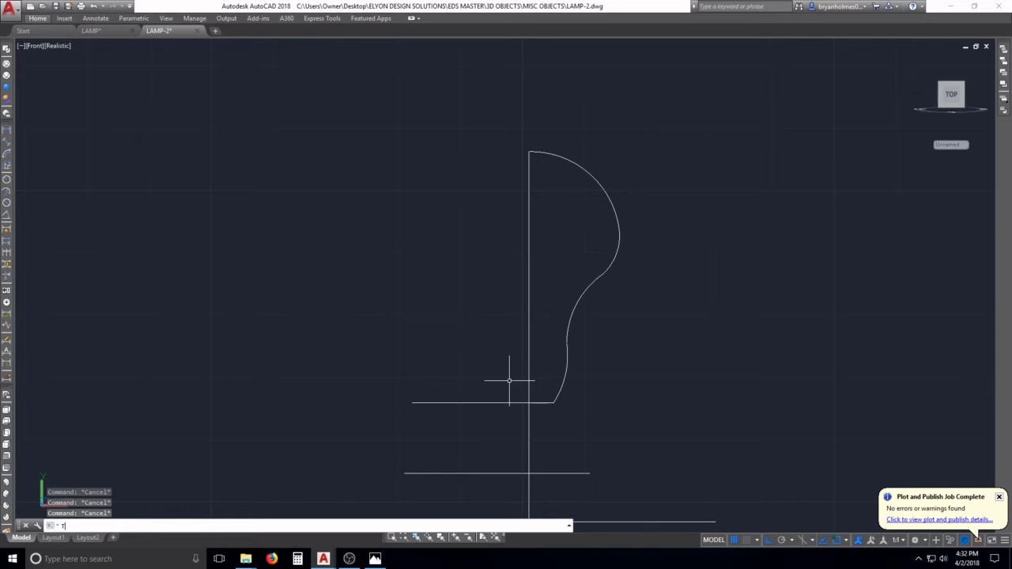
type("R")
key("Return")
key("Return")
left_click(502, 403)
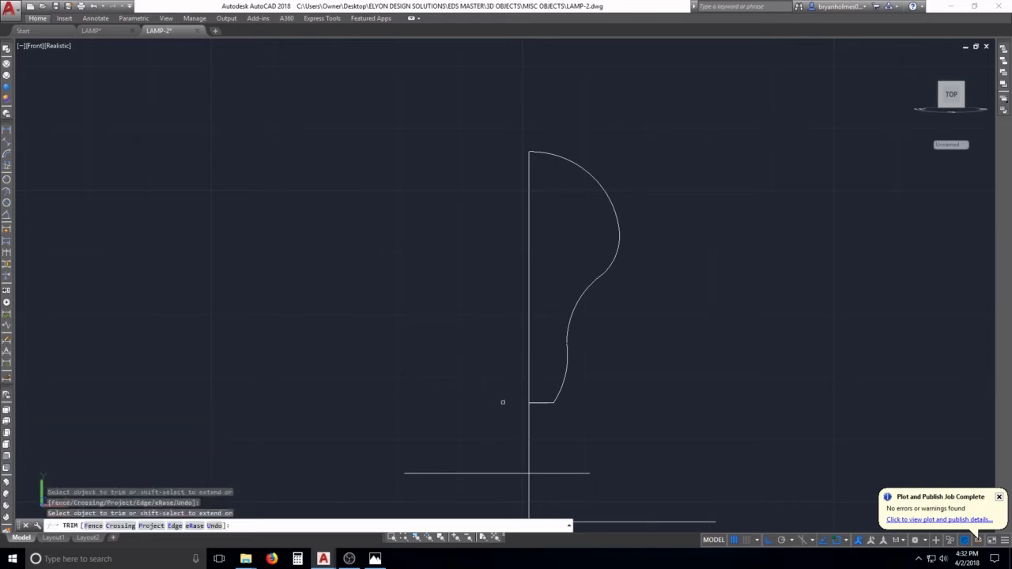
left_click(529, 423)
mouse_move(524, 447)
middle_mouse_down()
mouse_move(481, 388)
mouse_move(458, 327)
middle_mouse_up()
key("Escape")
key("Escape")
scroll(458, 330, "down", 3)
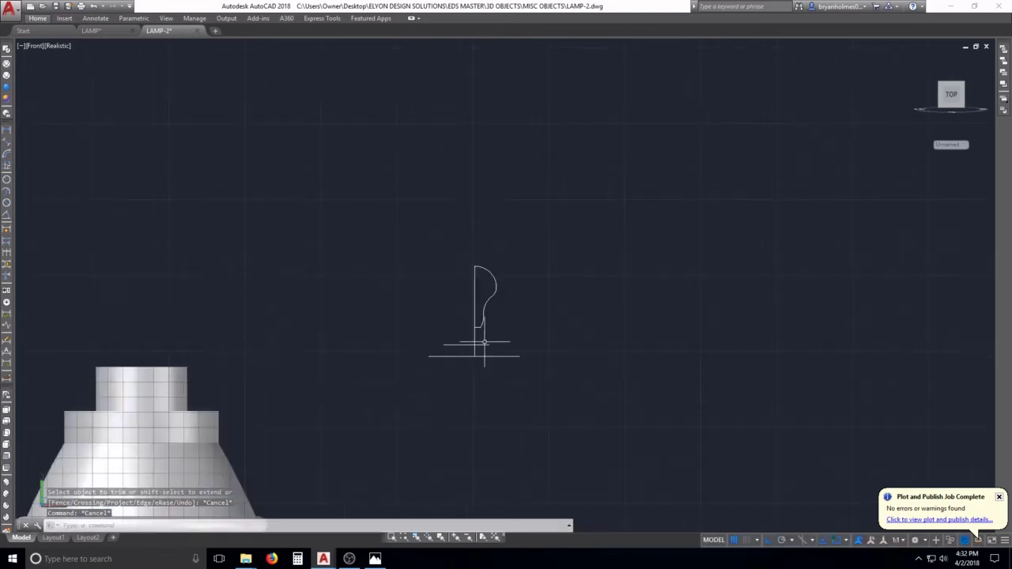
scroll(478, 336, "up", 3)
key("Escape")
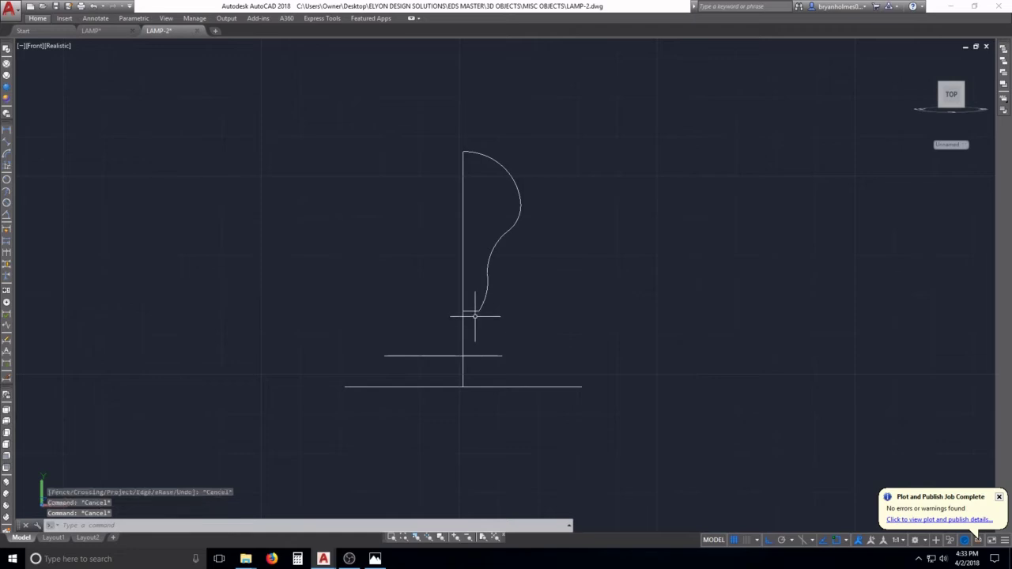
key("Escape")
scroll(476, 326, "up", 3)
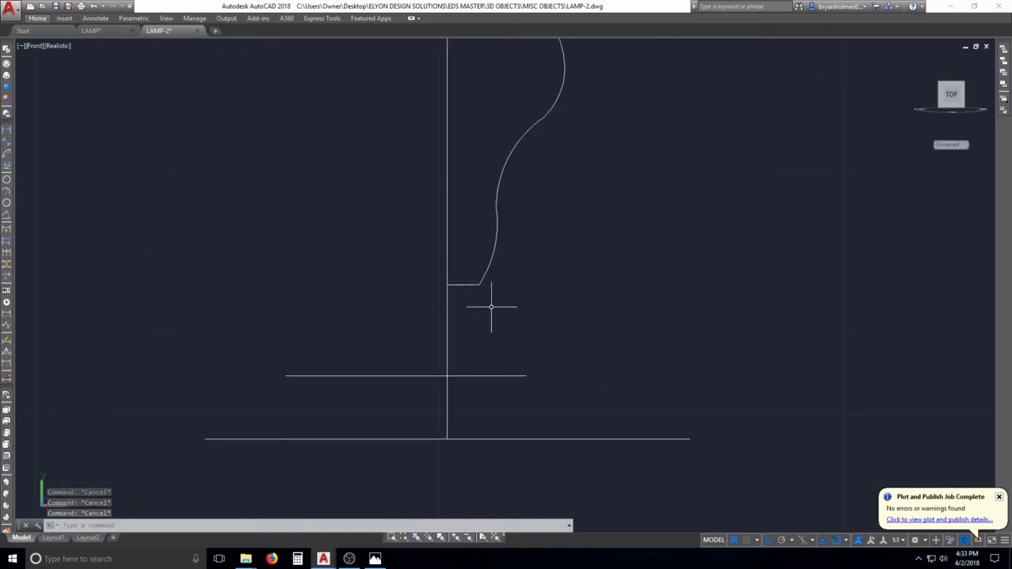
key("Escape")
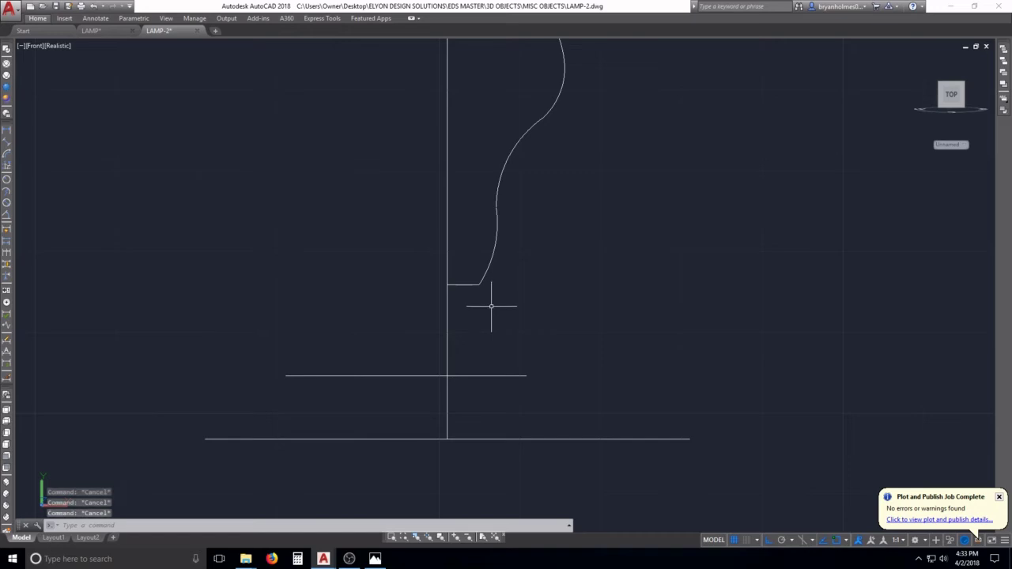
Draw the socket band from the curve's lower end down and across to the centre axis
key("Return")
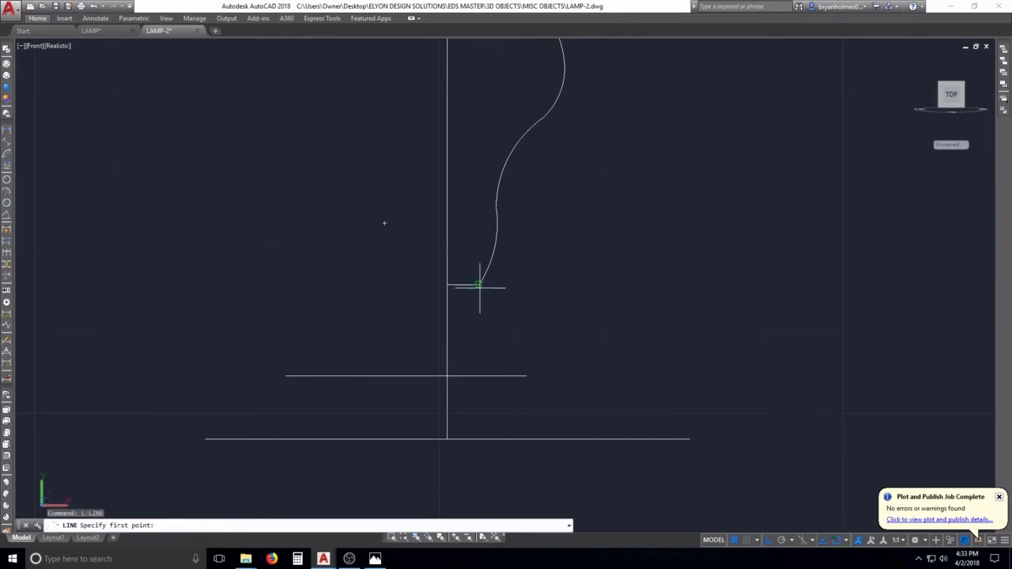
left_click(477, 285)
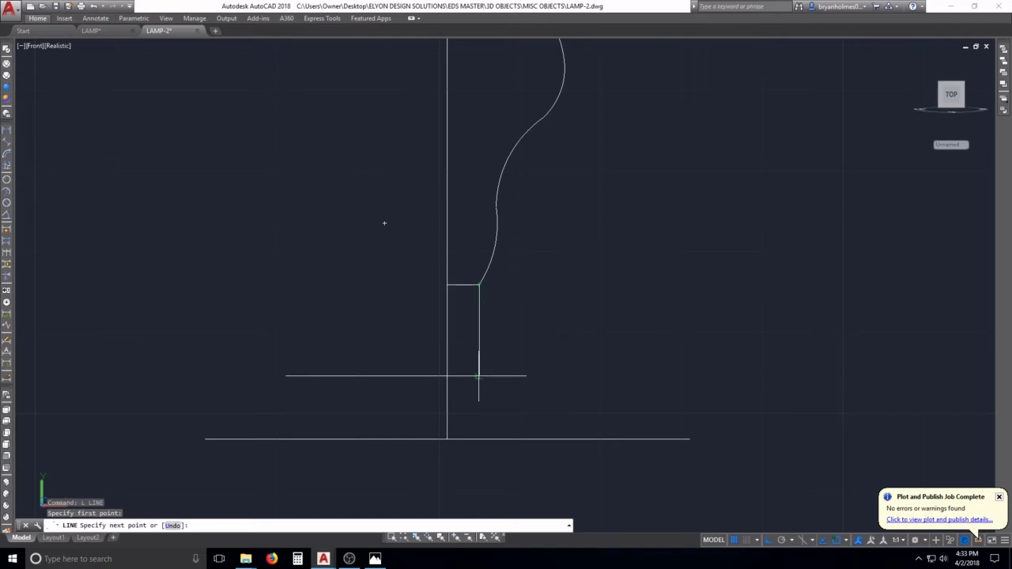
left_click(477, 333)
left_click(447, 334)
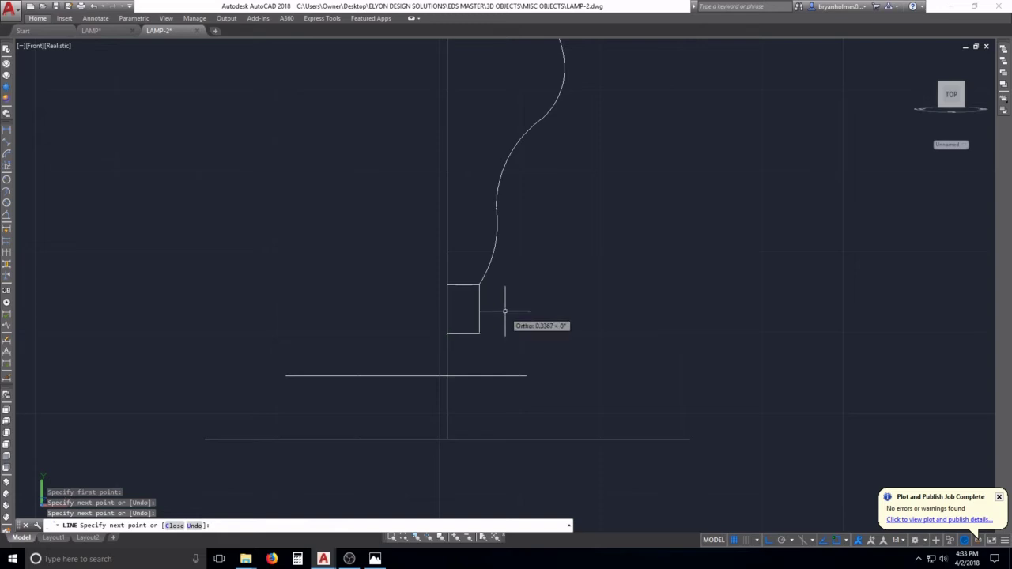
key("Return")
key("Return")
Draw a short edge down from the band, then a slanted edge to the horizontal line with Ortho off
left_click(478, 334)
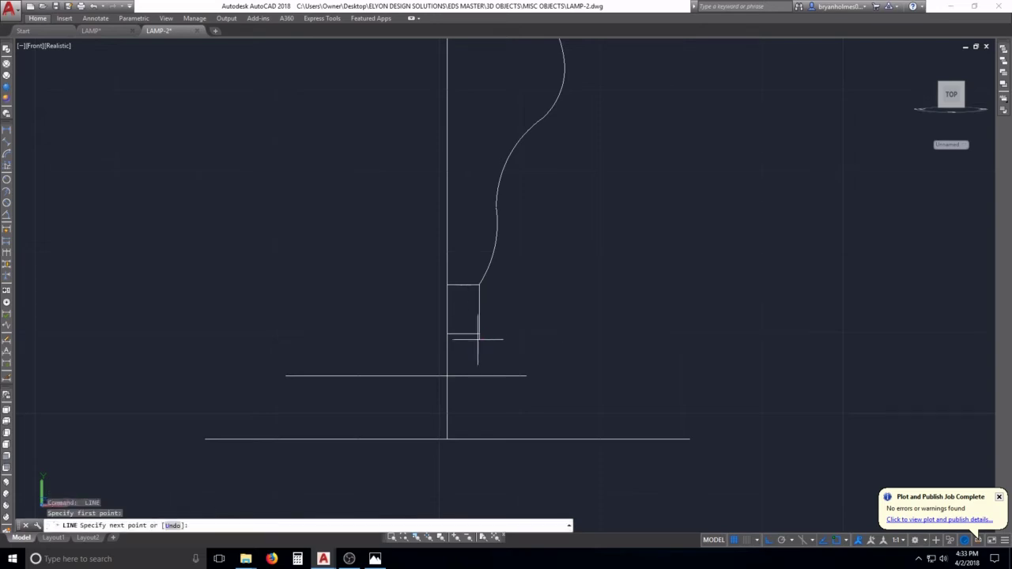
scroll(478, 342, "up", 2)
left_click(479, 350)
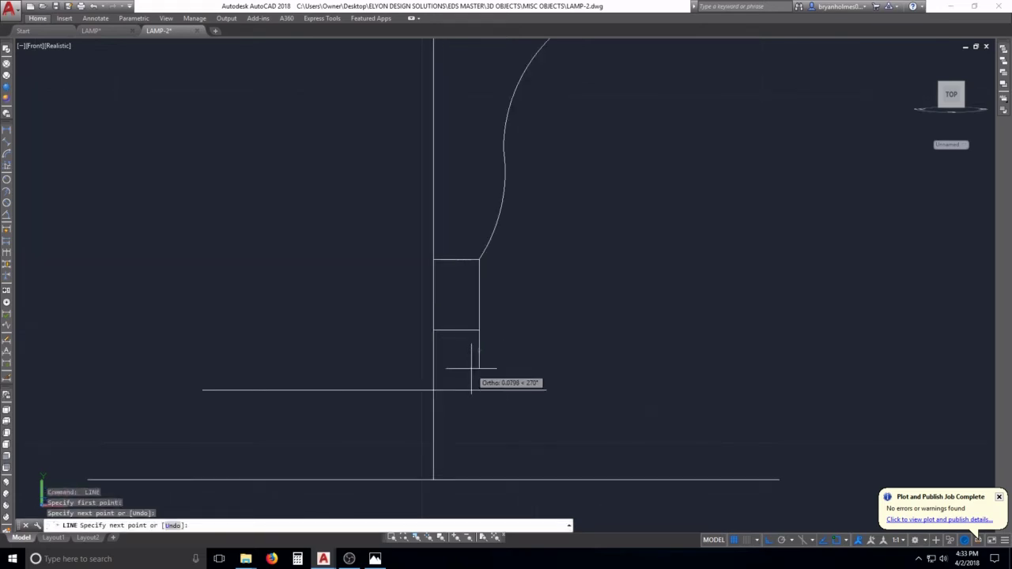
key("F8")
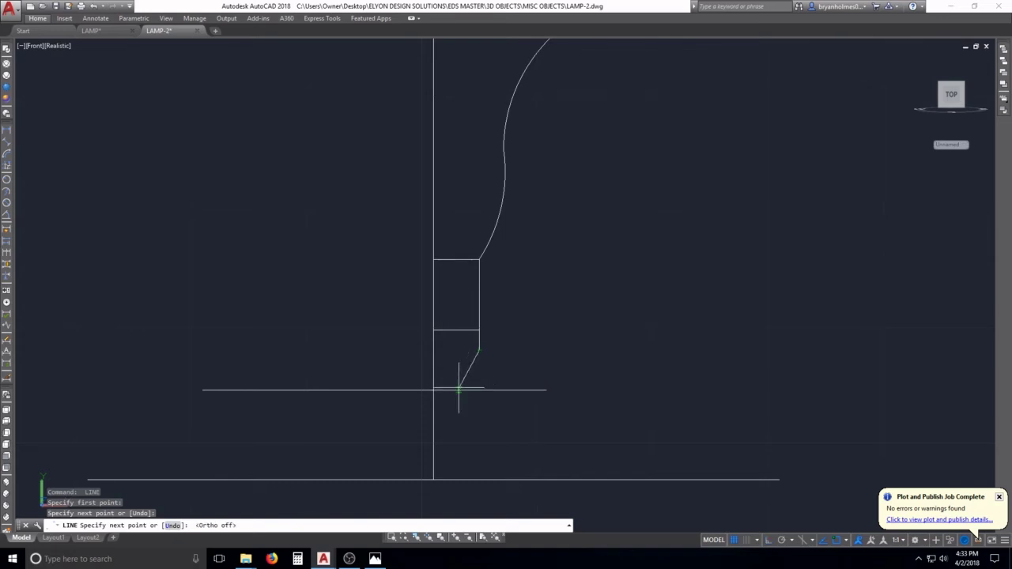
left_click(458, 389)
key("Escape")
key("Escape")
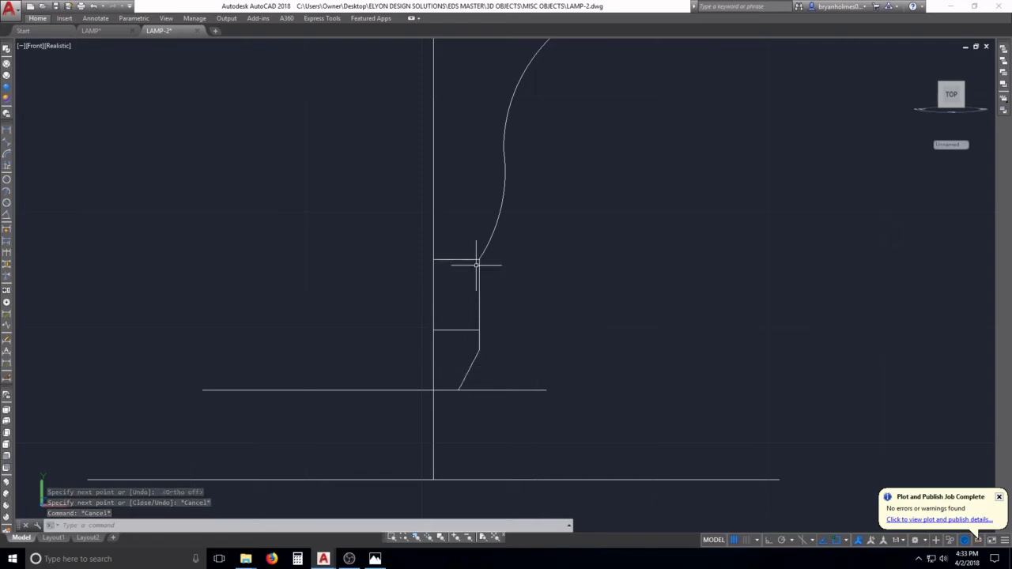
scroll(468, 292, "down", 5)
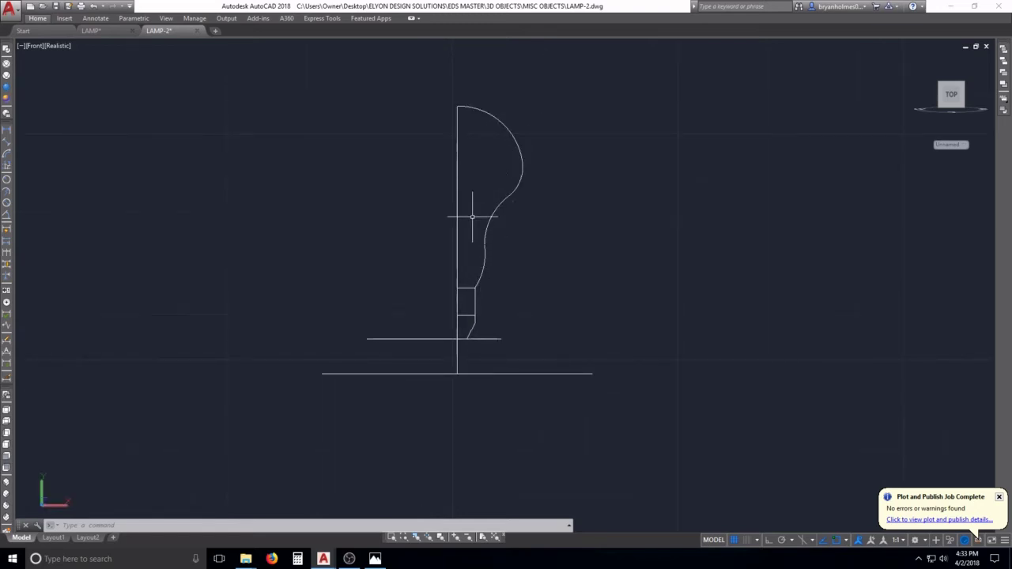
key("Escape")
key("Escape")
key("Escape")
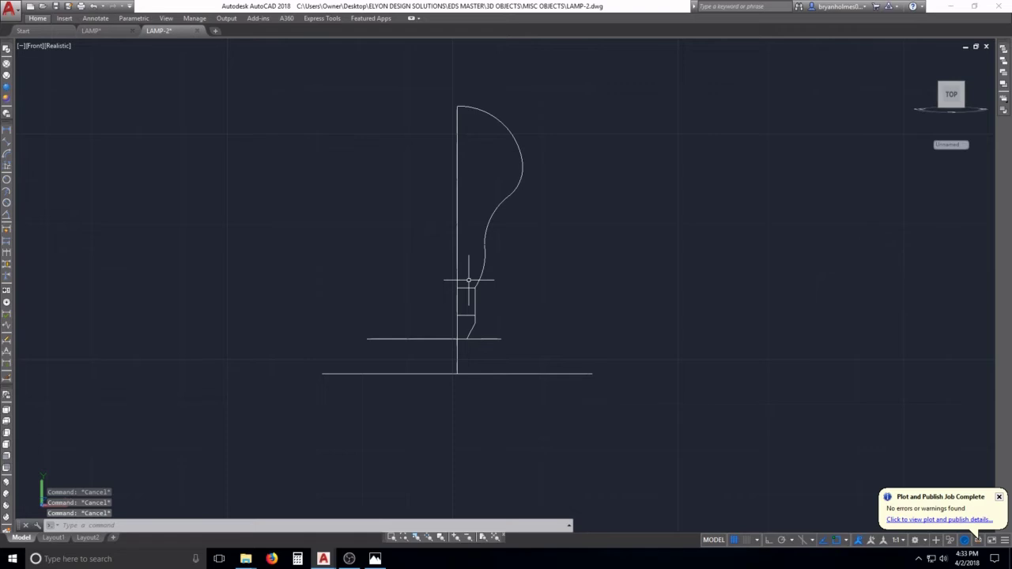
type("TR")
key("Return")
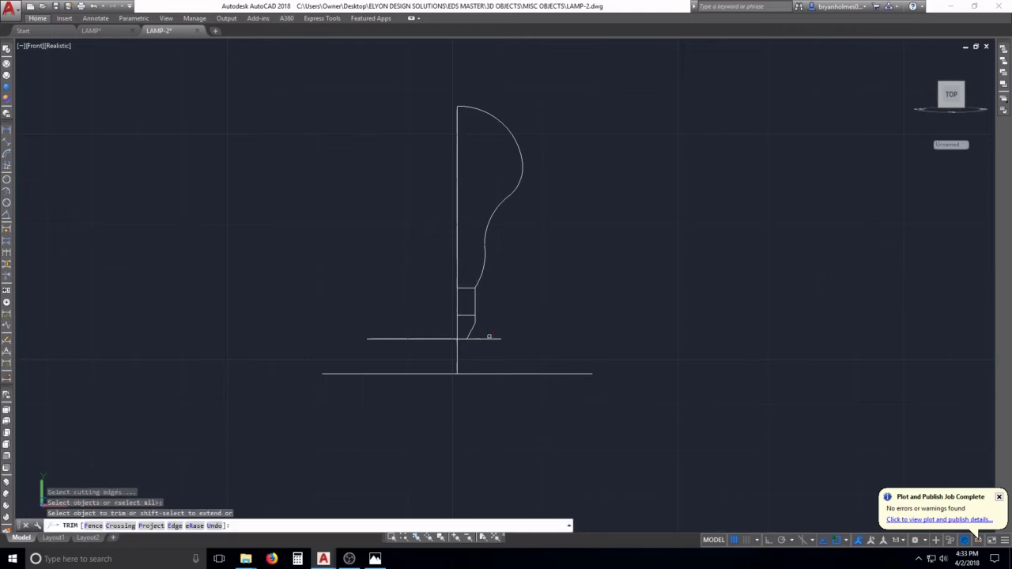
left_click(490, 337)
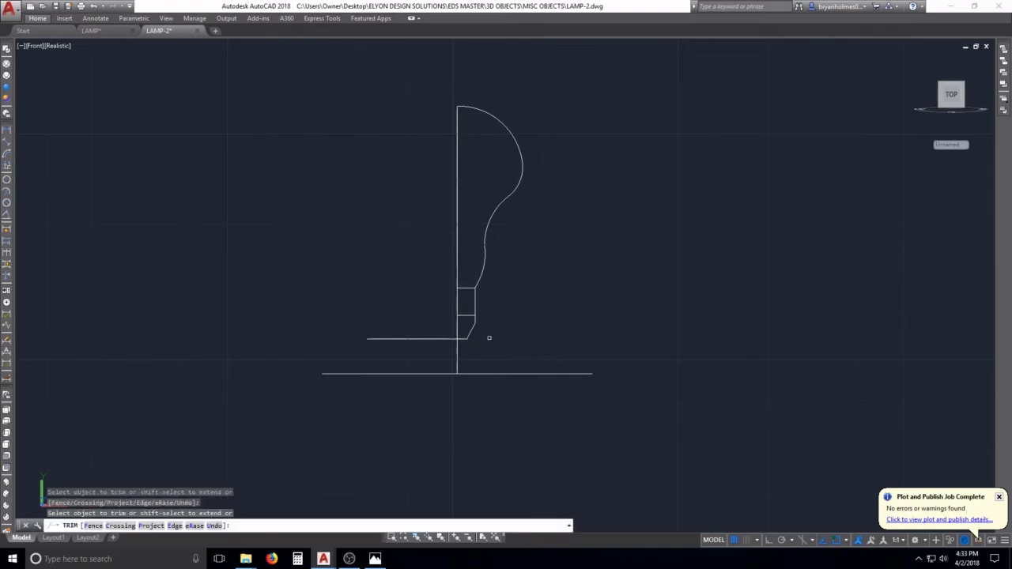
left_click_drag(416, 344, 406, 334)
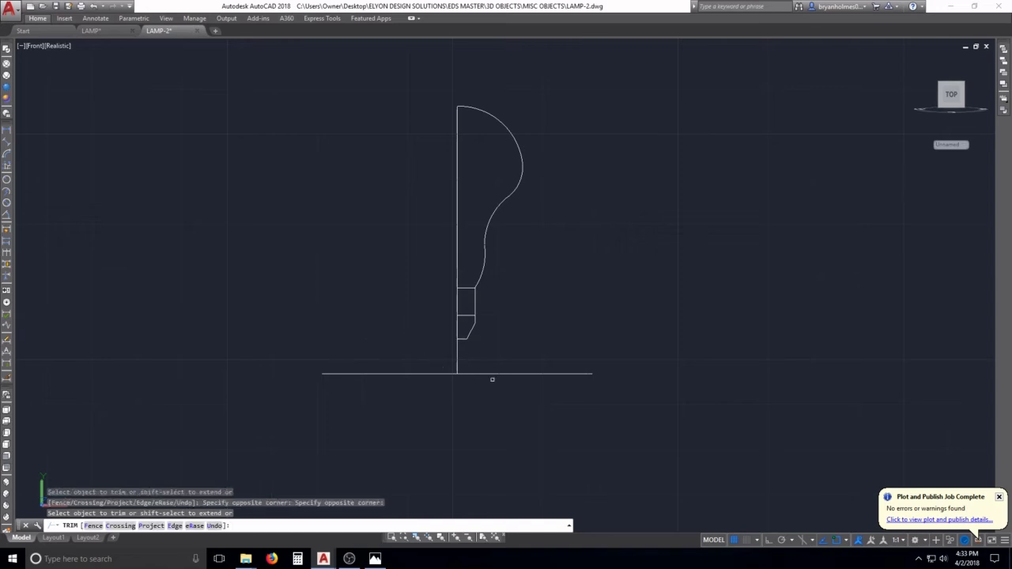
left_click_drag(495, 374, 433, 372)
key("Escape")
scroll(457, 354, "up", 3)
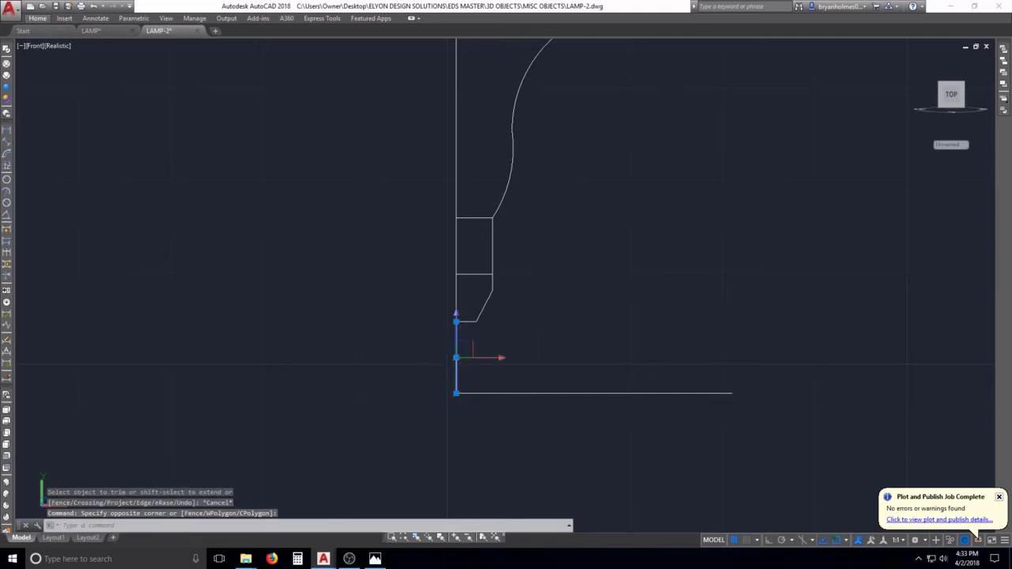
key("Escape")
key("Escape")
type("e")
key("Return")
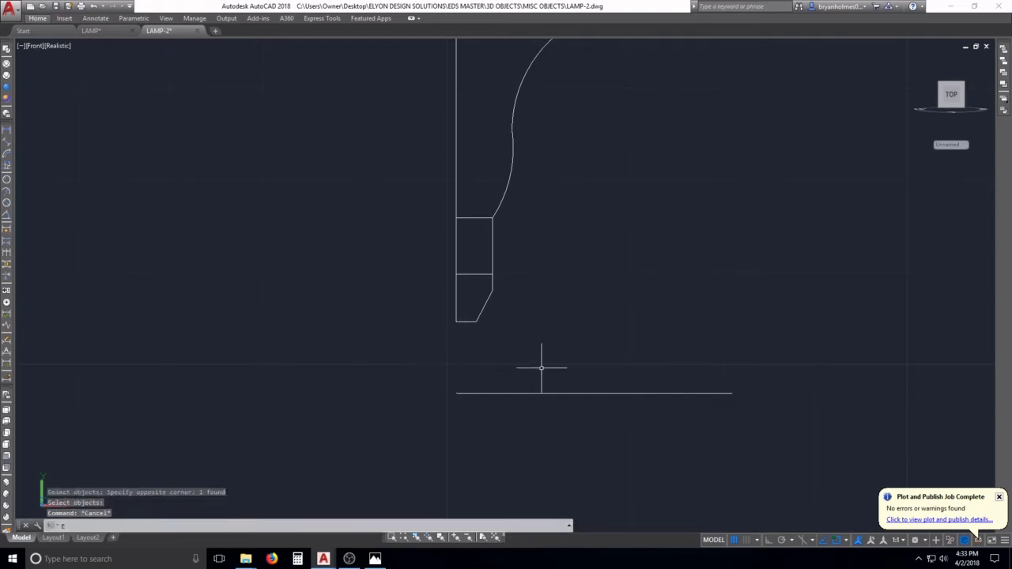
left_click(540, 366)
left_click(505, 410)
key("Return")
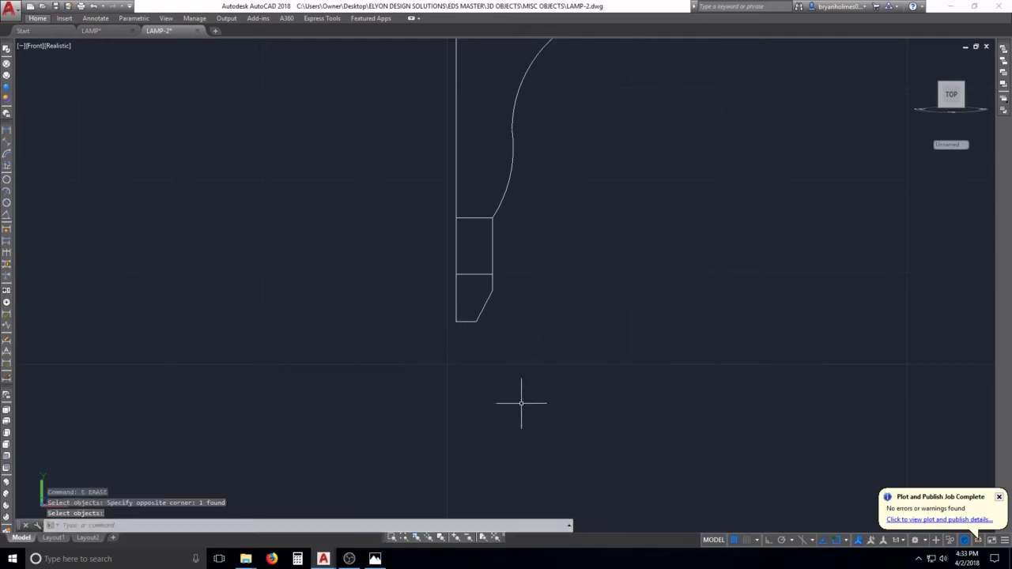
scroll(527, 345, "down", 5)
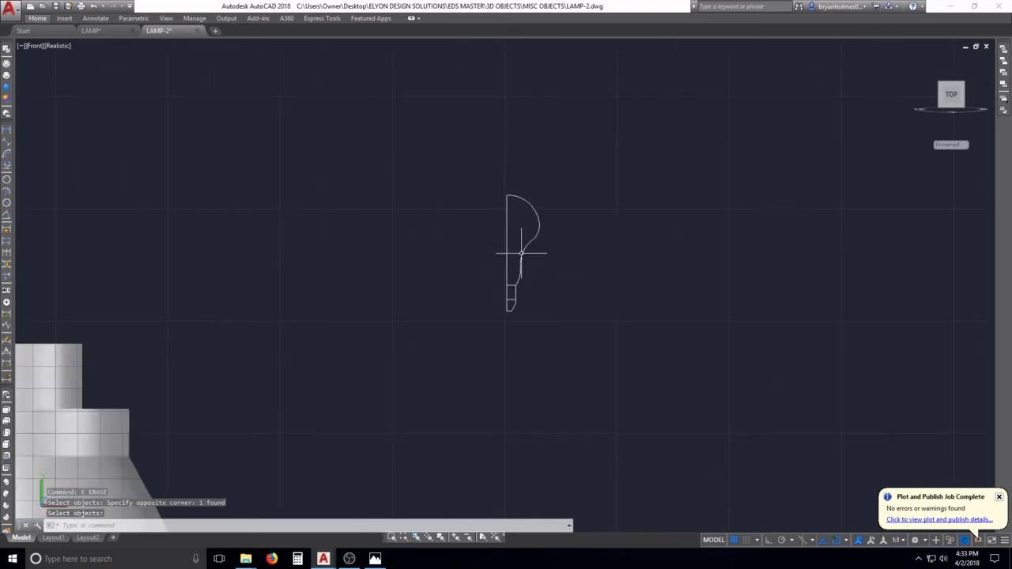
scroll(517, 237, "up", 2)
scroll(527, 260, "up", 2)
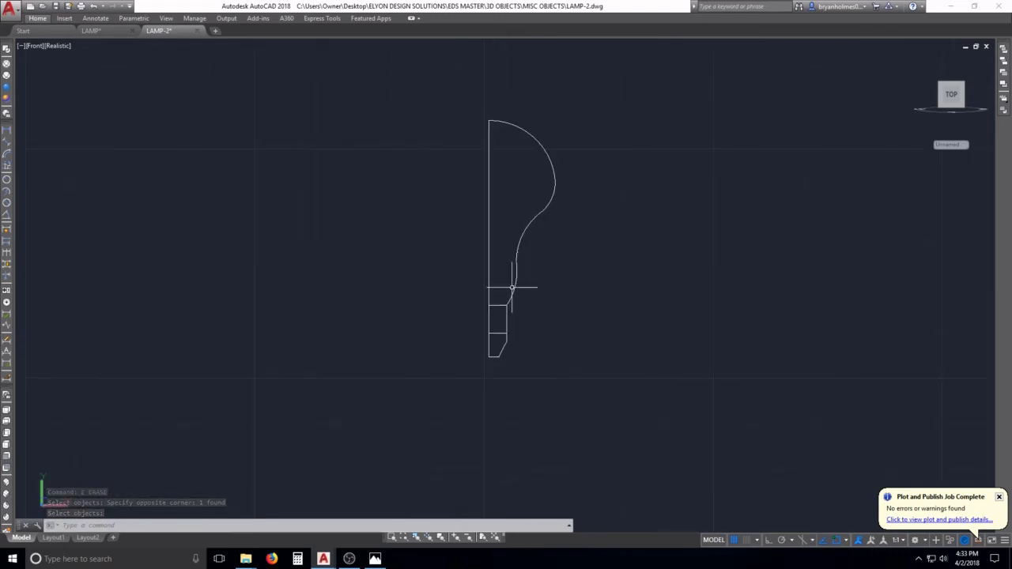
key("Escape")
key("Escape")
key("Escape")
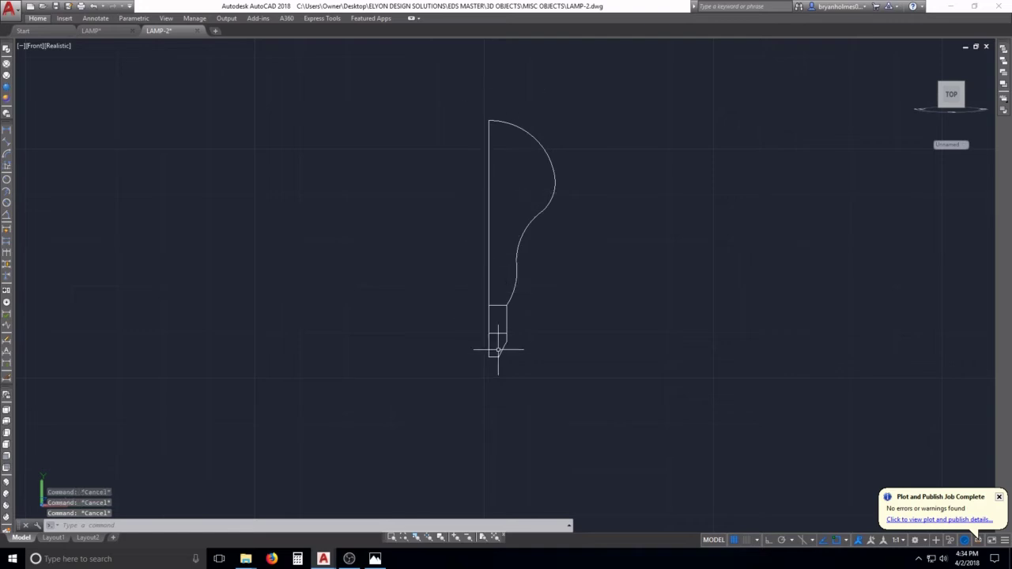
scroll(498, 349, "up", 3)
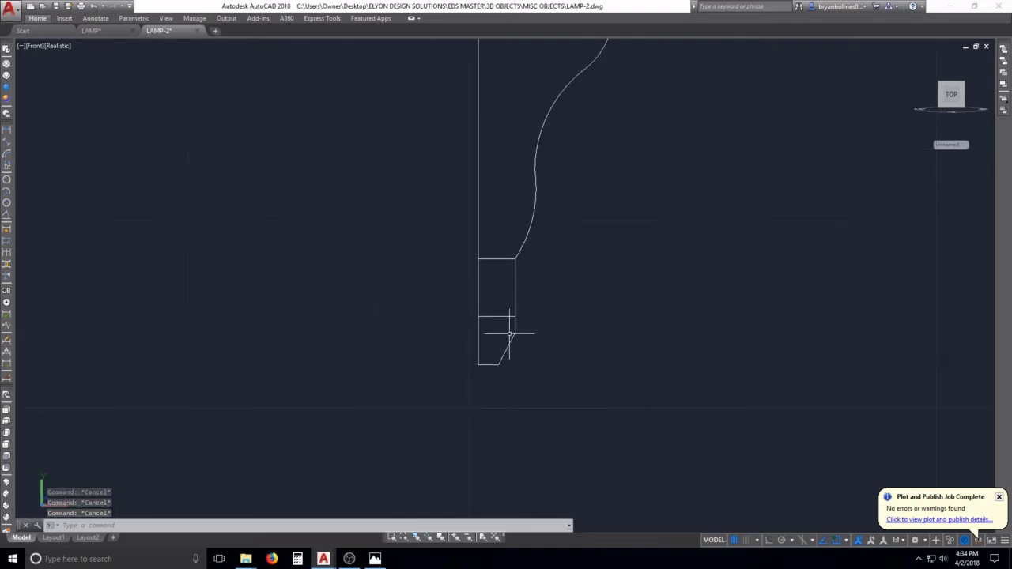
scroll(501, 316, "down", 4)
scroll(515, 297, "up", 3)
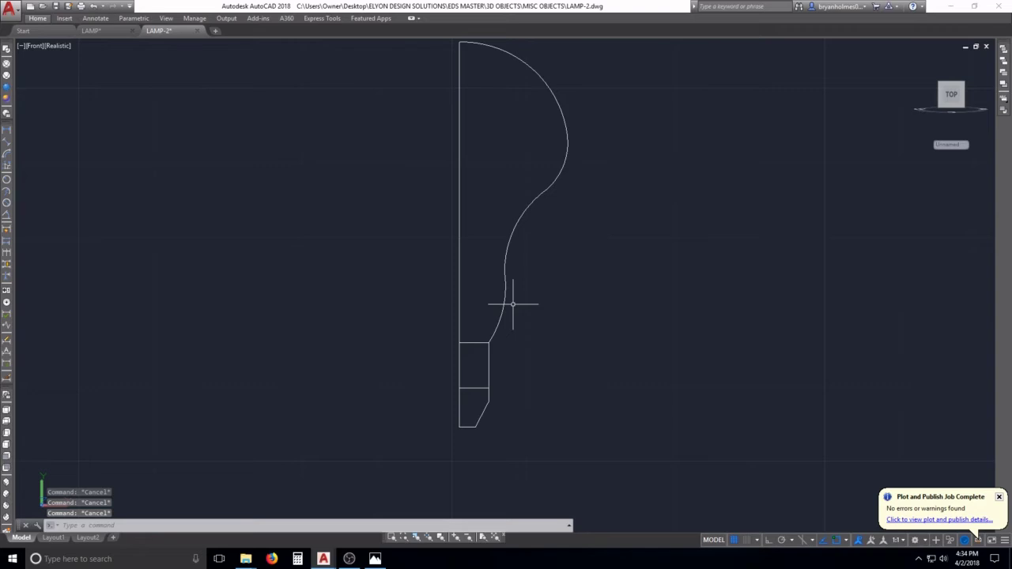
Break gaps into the bulb's left line and the box's left edge
type("br")
key("Return")
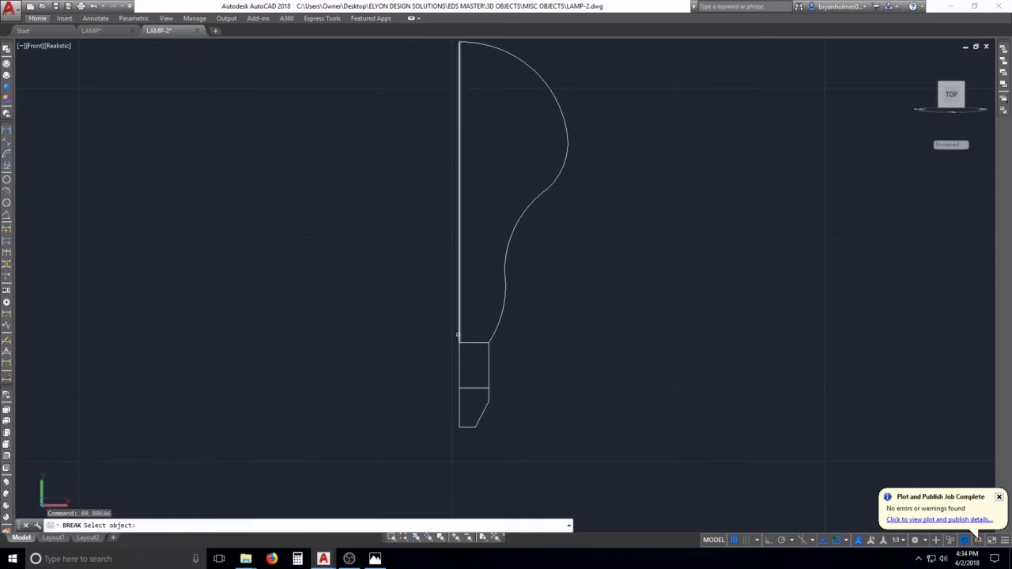
left_click(458, 337)
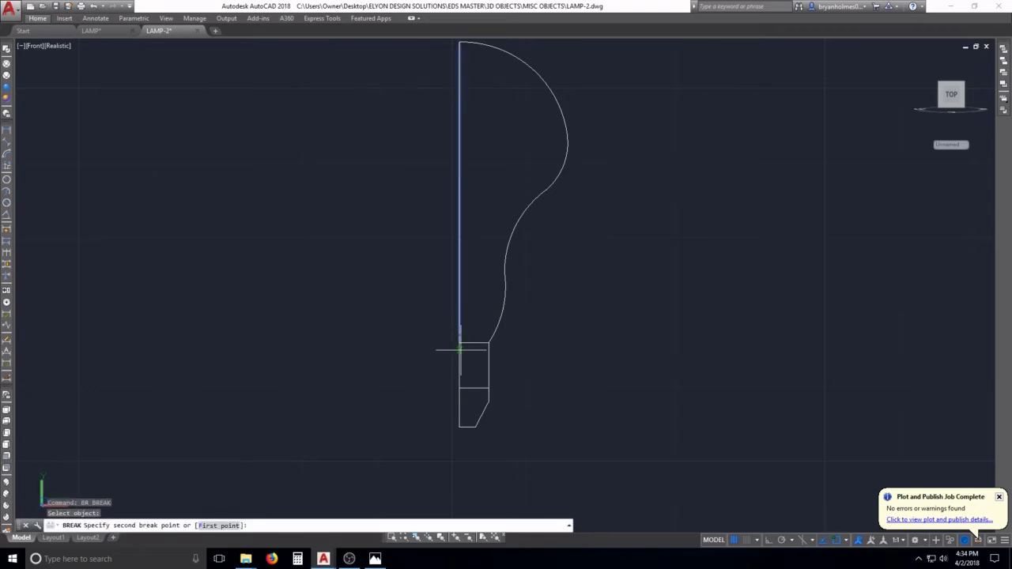
left_click(460, 349)
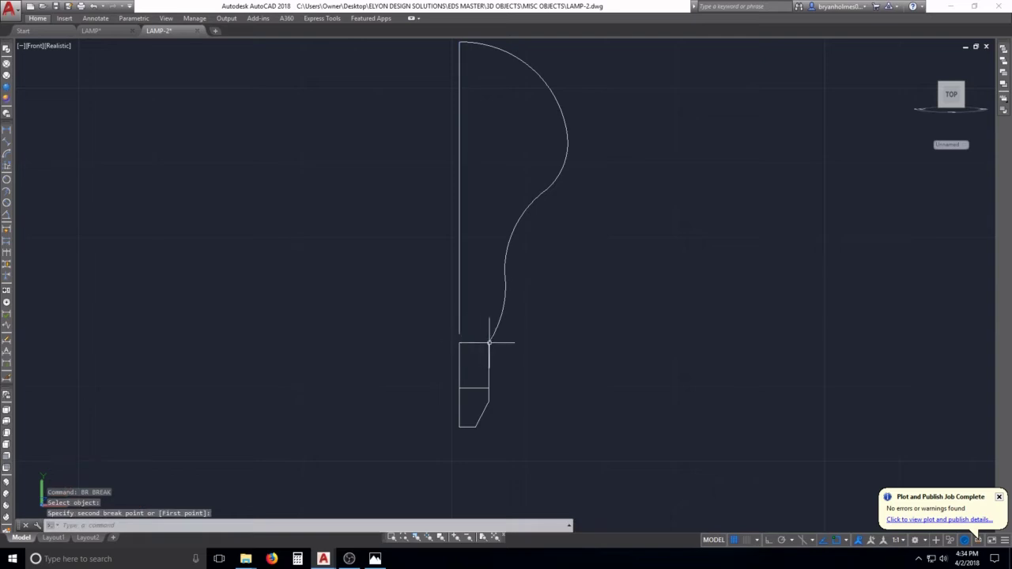
scroll(460, 385, "up", 3)
key("Return")
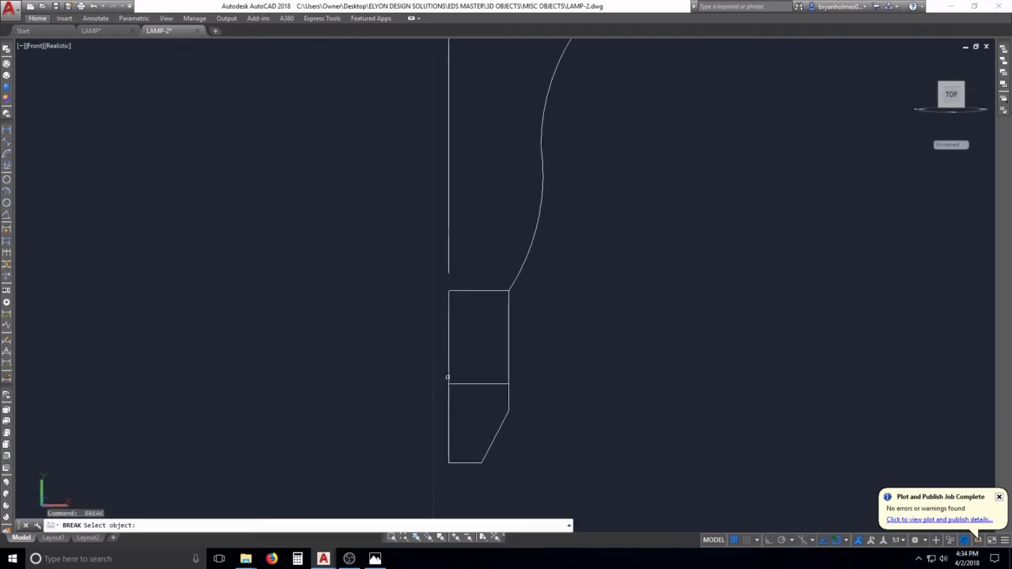
left_click(449, 382)
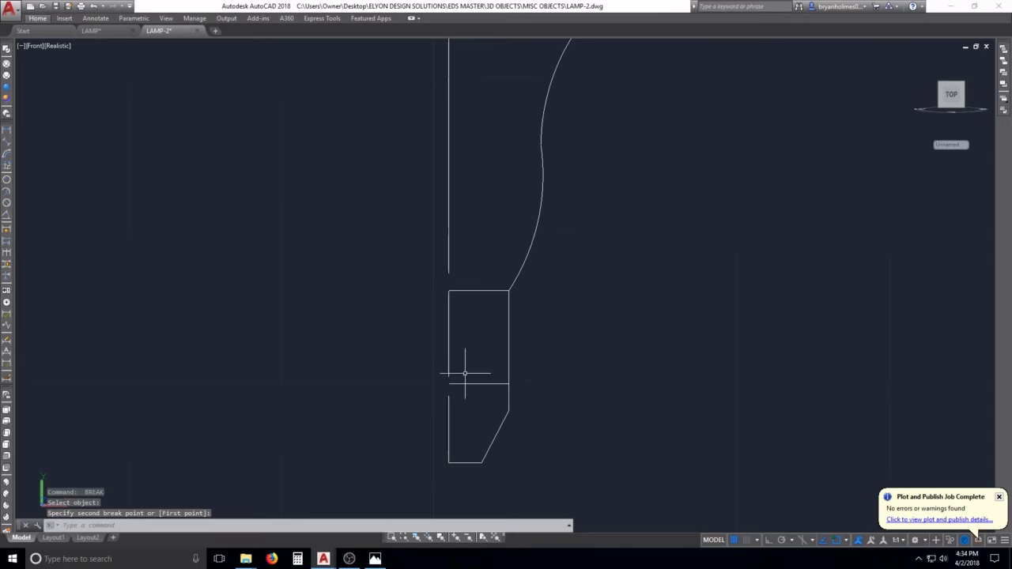
left_click(449, 397)
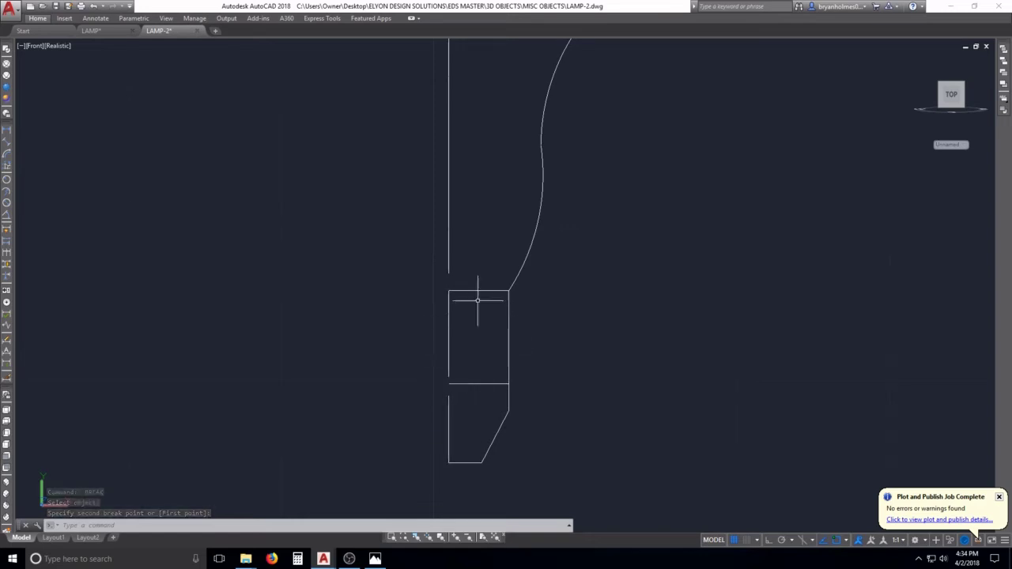
key("Escape")
key("Escape")
key("Escape")
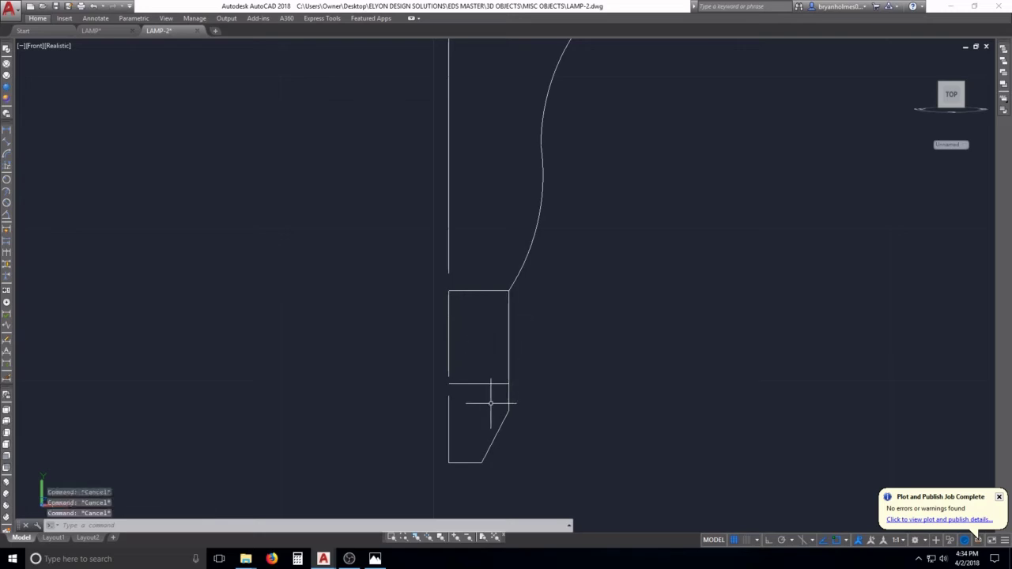
Move the chamfered bottom piece 1 unit straight down with Ortho on
type("m")
key("Return")
scroll(491, 401, "down", 4)
middle_click_drag(495, 413, 456, 288)
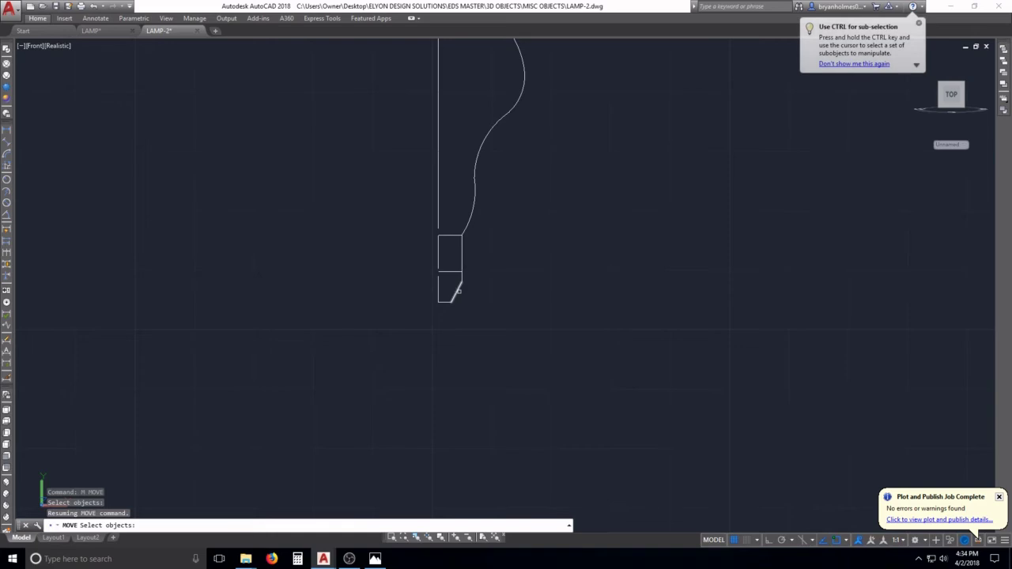
scroll(459, 291, "up", 3)
key("Escape")
key("Escape")
key("Escape")
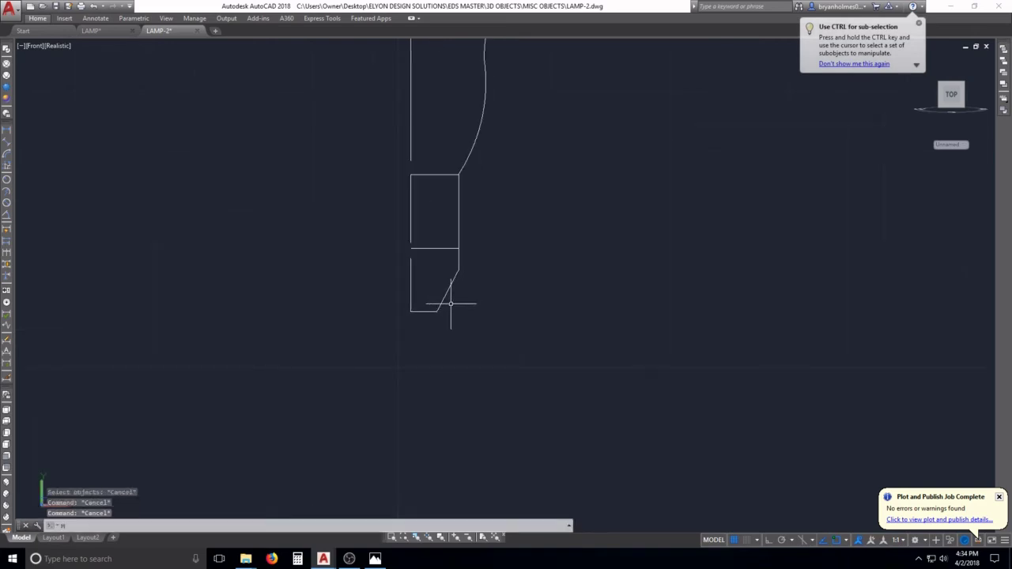
type("m")
key("Return")
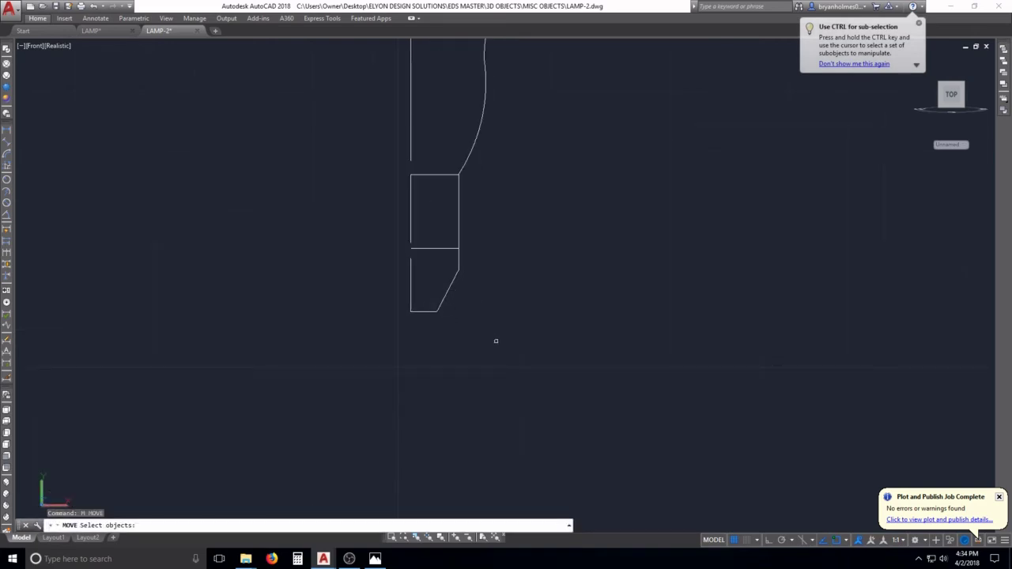
left_click(495, 341)
left_click(400, 260)
left_click(439, 249)
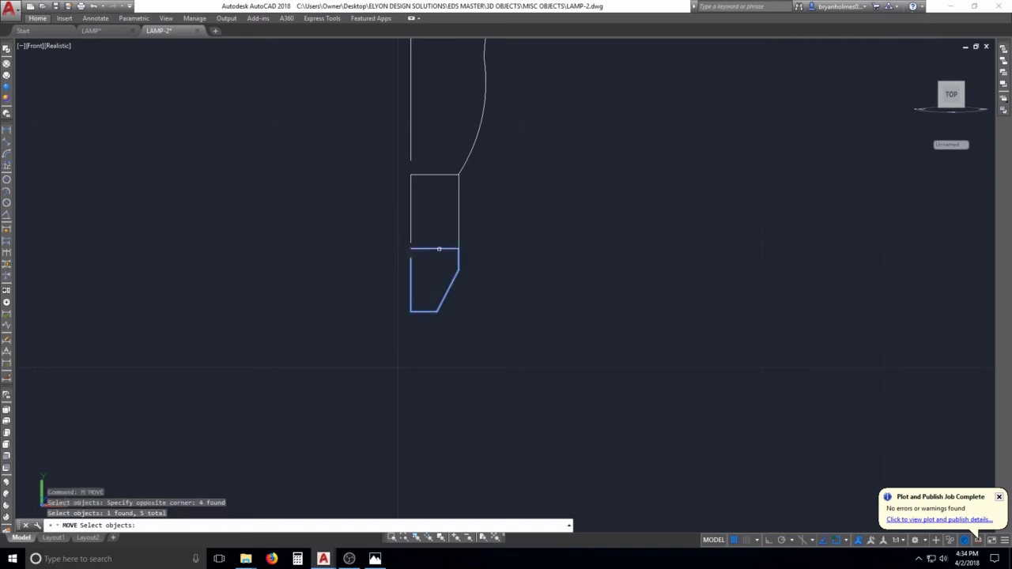
key("Return")
left_click(502, 241)
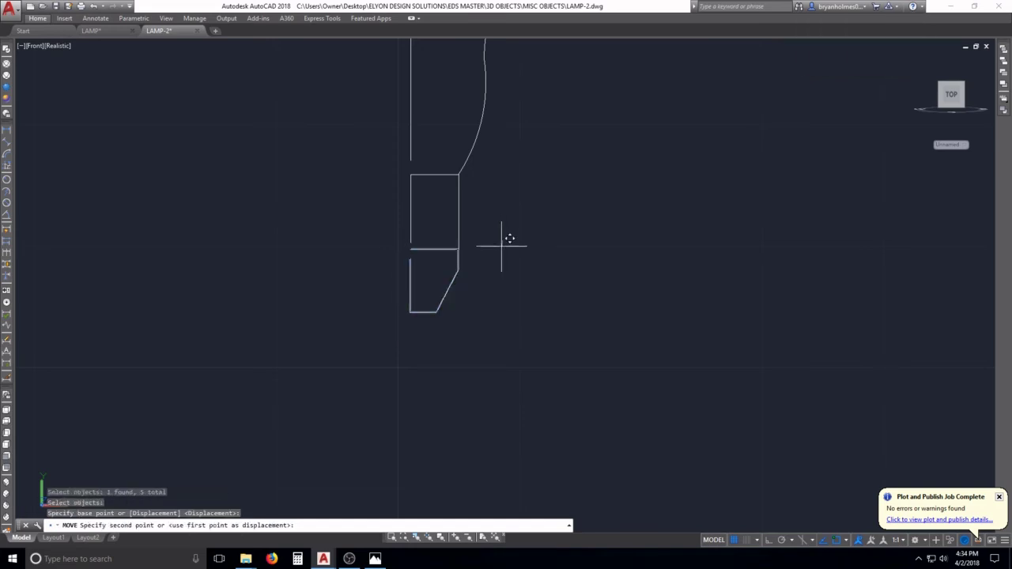
key("F8")
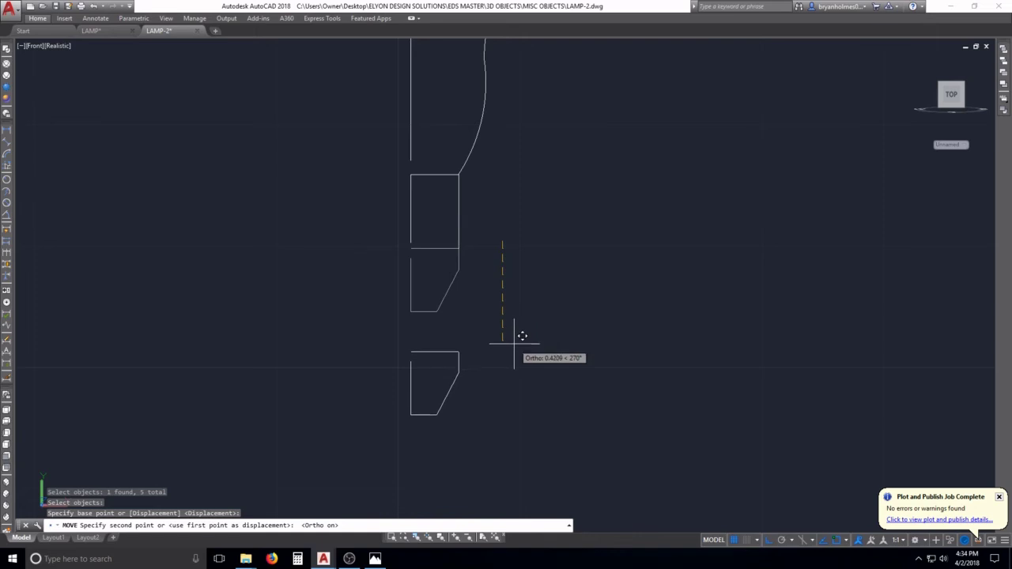
type("1")
key("Return")
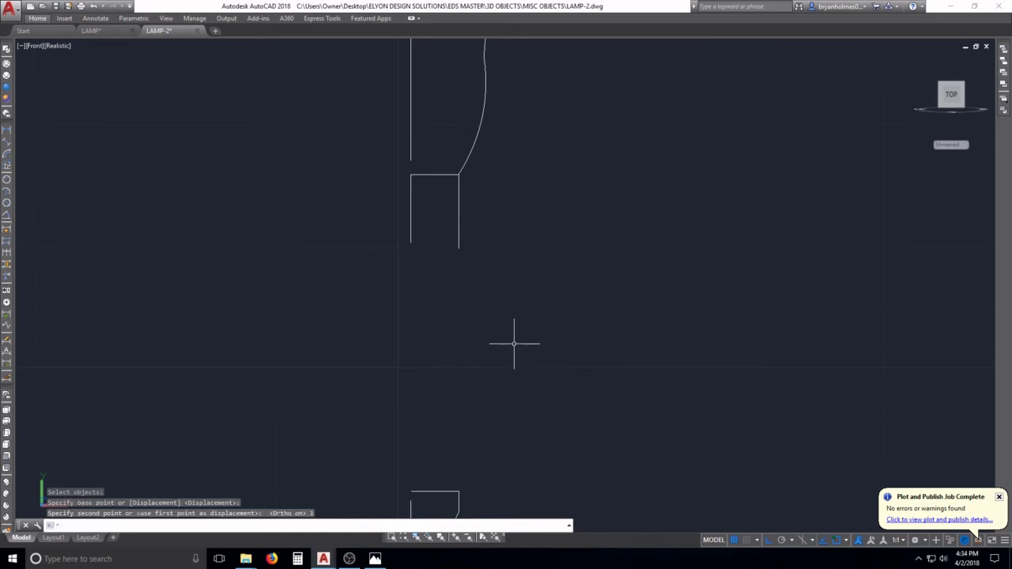
Undo the 1-unit move of the bottom piece
scroll(491, 318, "down", 2)
type("u")
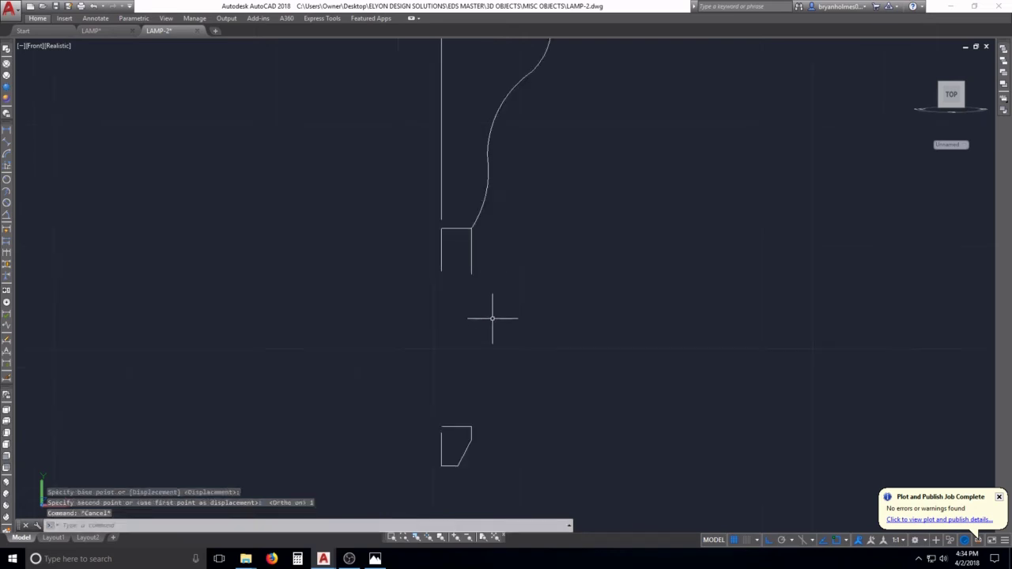
key("Return")
type("u")
key("Return")
key("Escape")
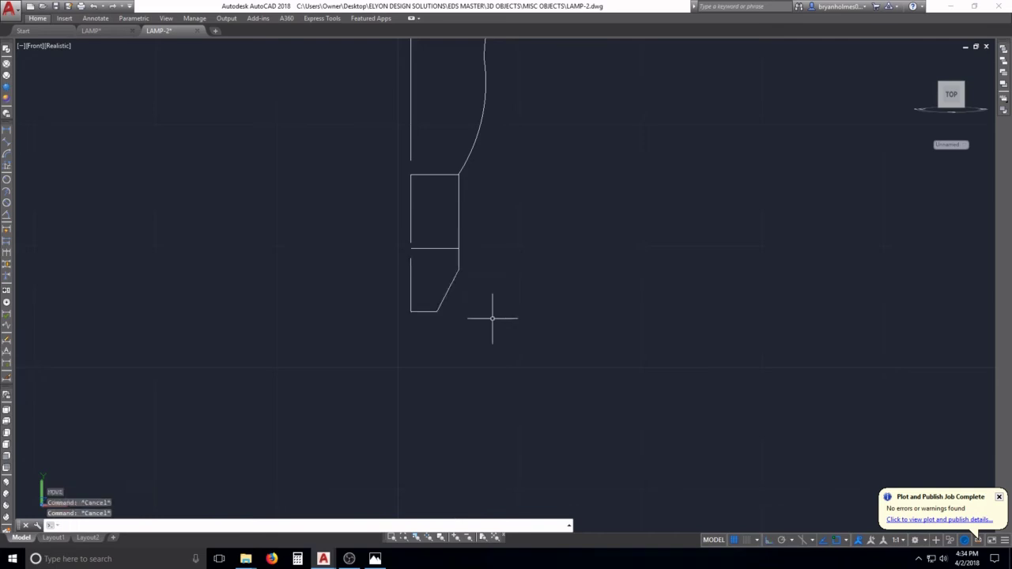
Move the bottom piece's five lines down 0.125 instead, reusing the previous selection
type("m")
key("Return")
type("p")
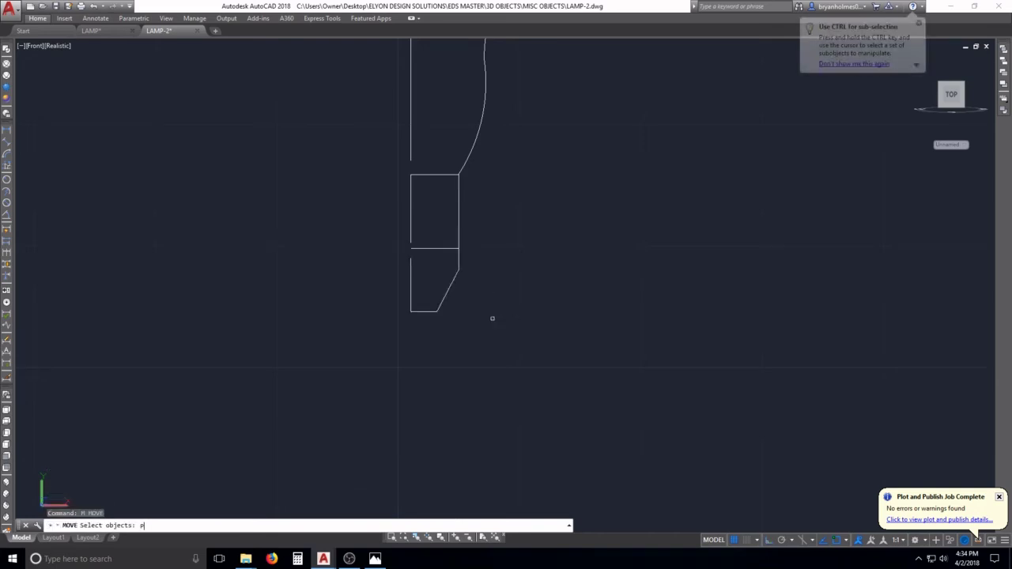
key("Return")
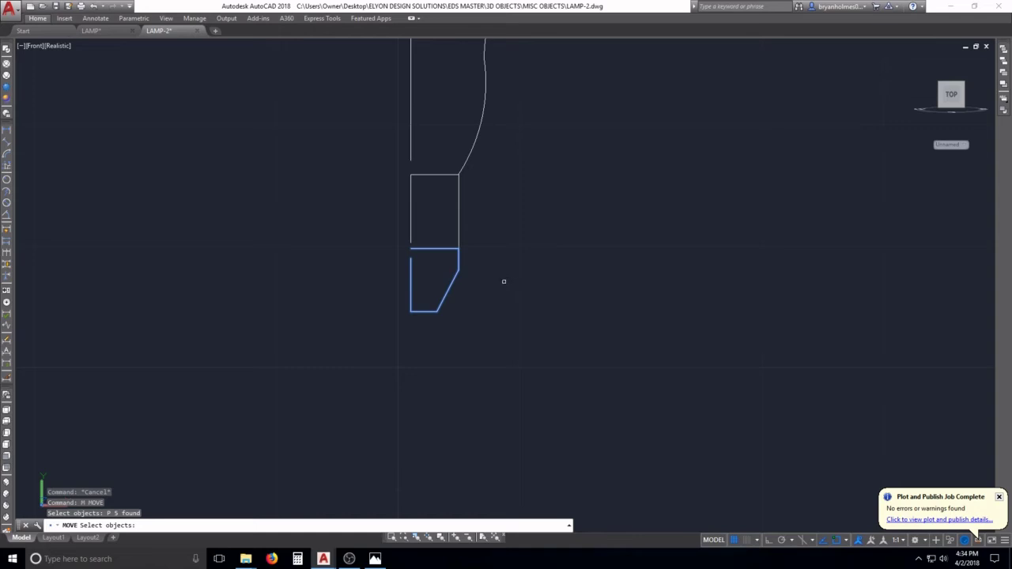
key("Return")
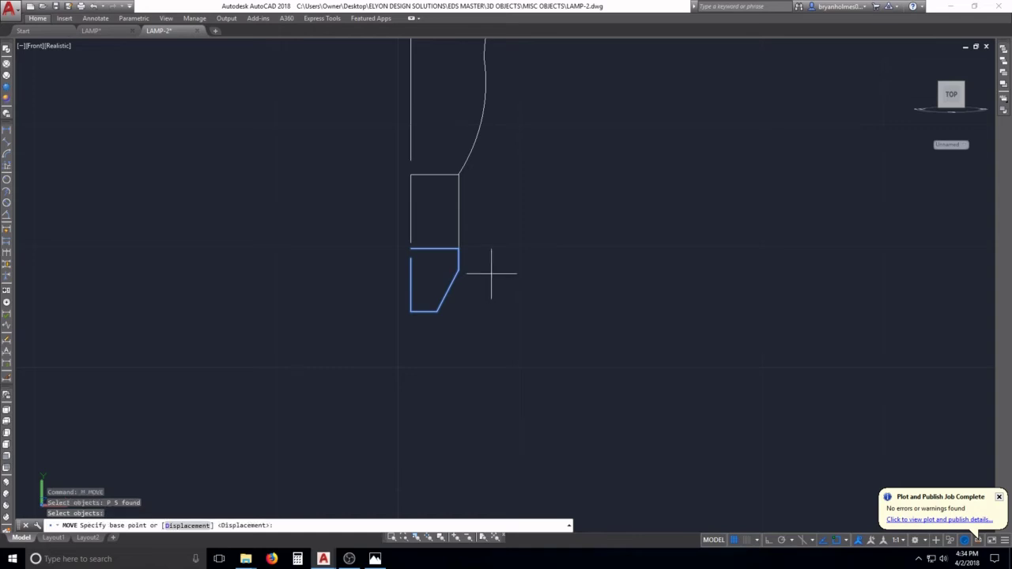
left_click(490, 274)
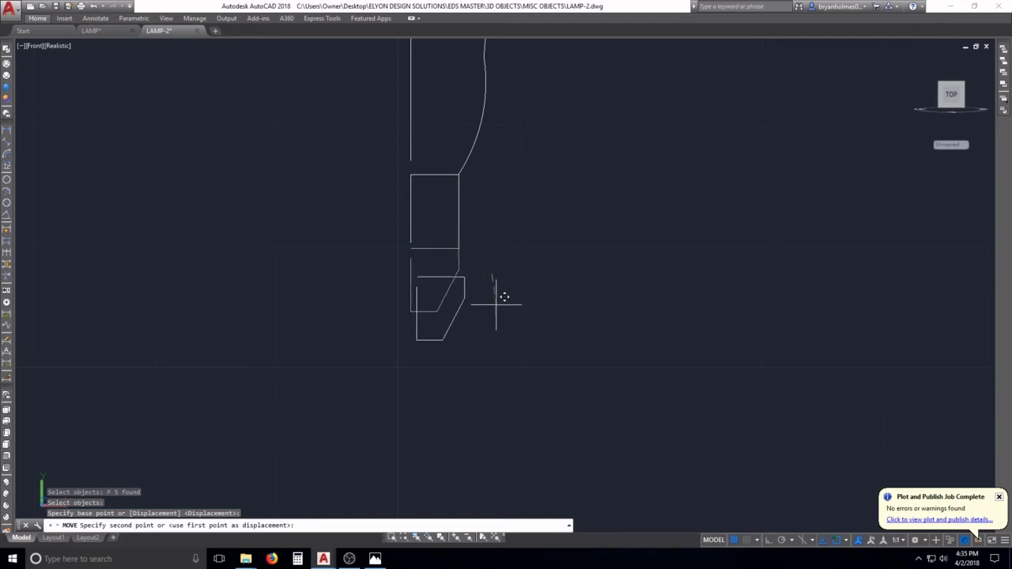
key("F8")
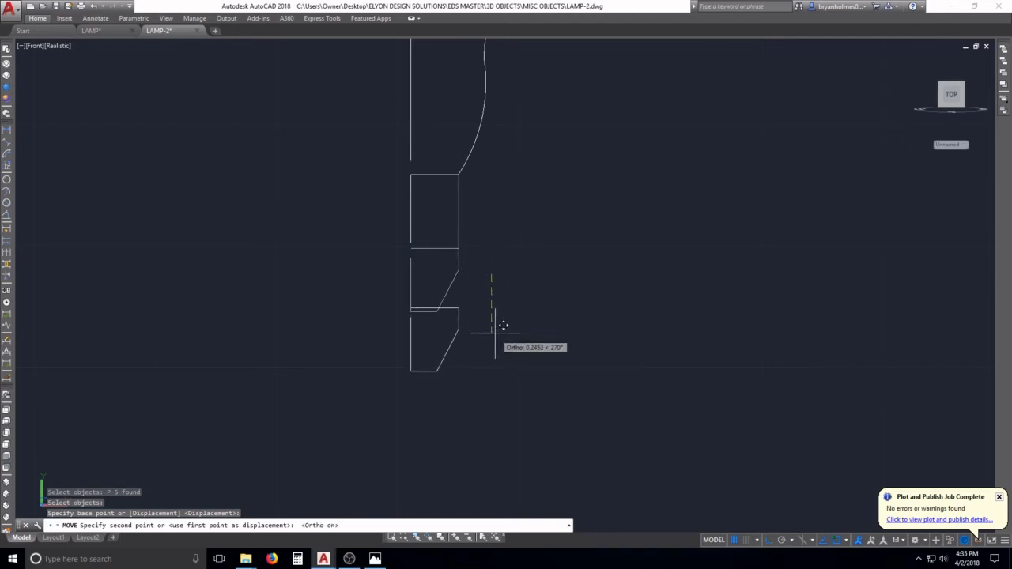
type(".125")
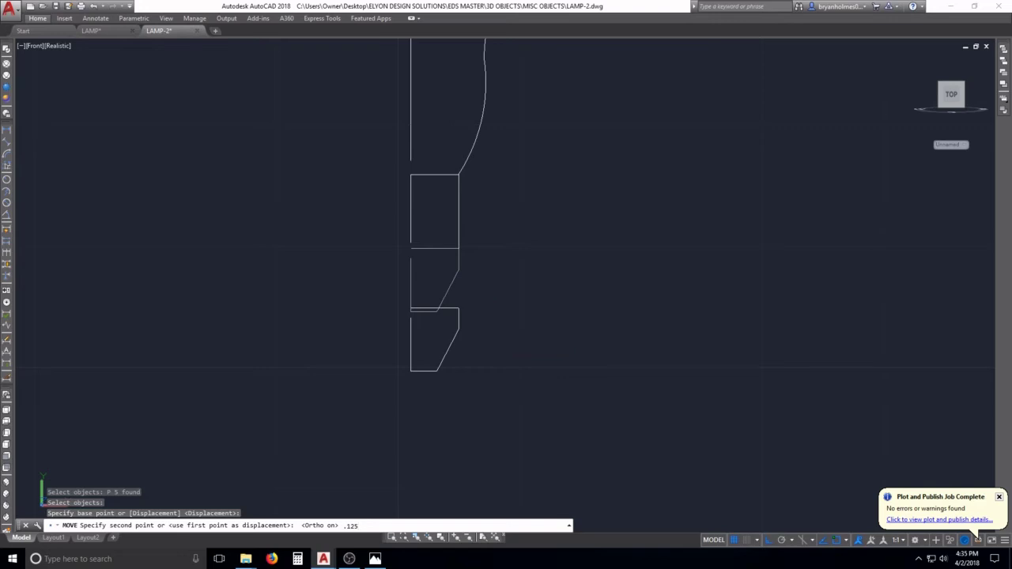
key("Return")
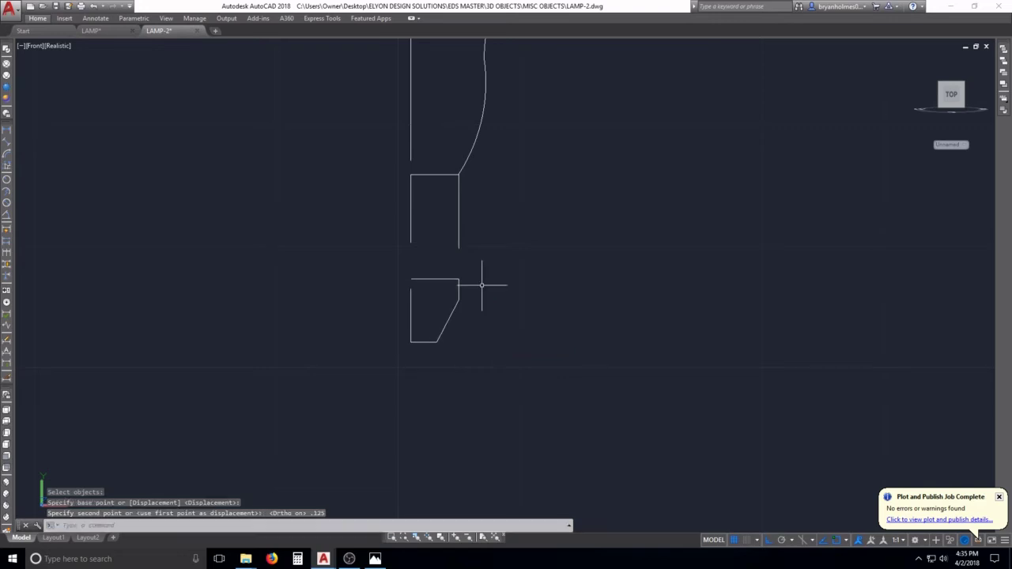
key("Escape")
key("Escape")
key("Escape")
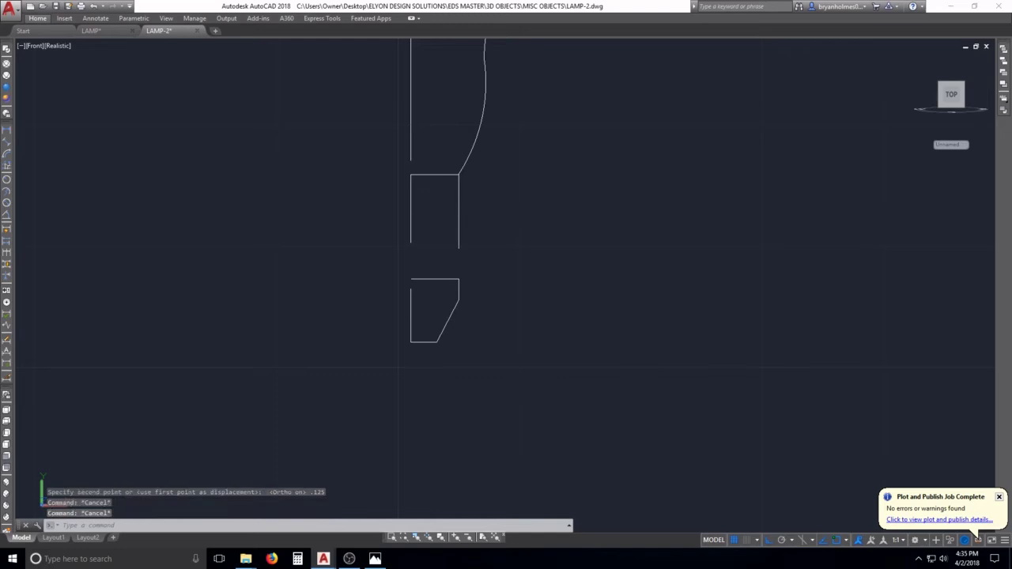
Draw the box's bottom edge leftward from its lower-right corner
type("l")
key("Return")
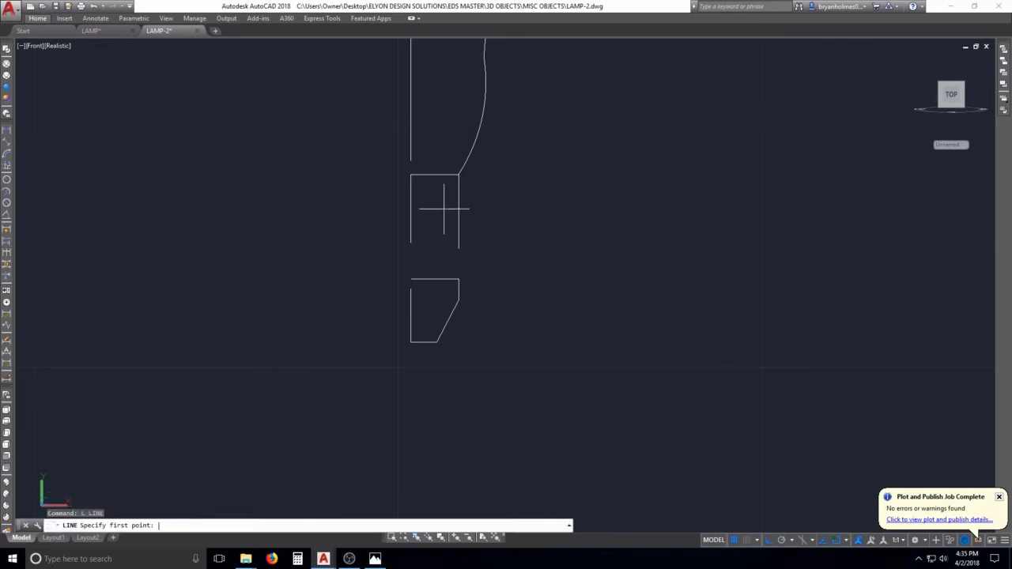
left_click(457, 250)
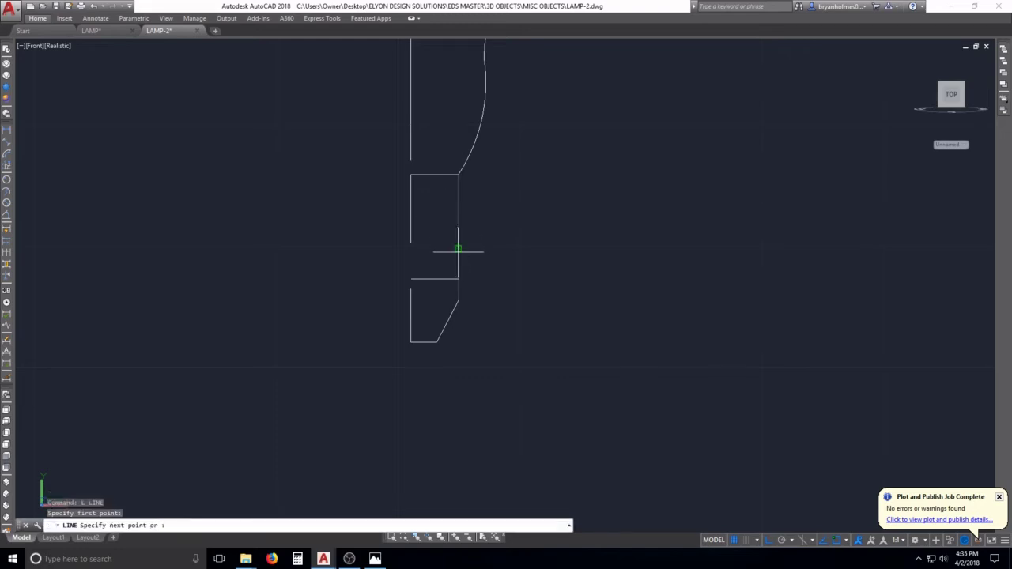
left_click(397, 250)
key("Escape")
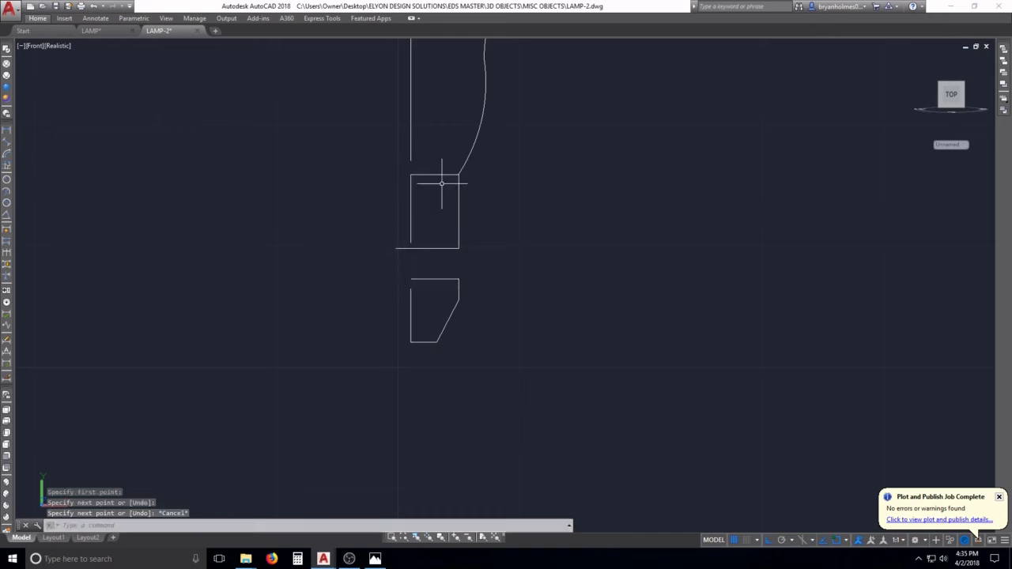
key("Escape")
key("Escape")
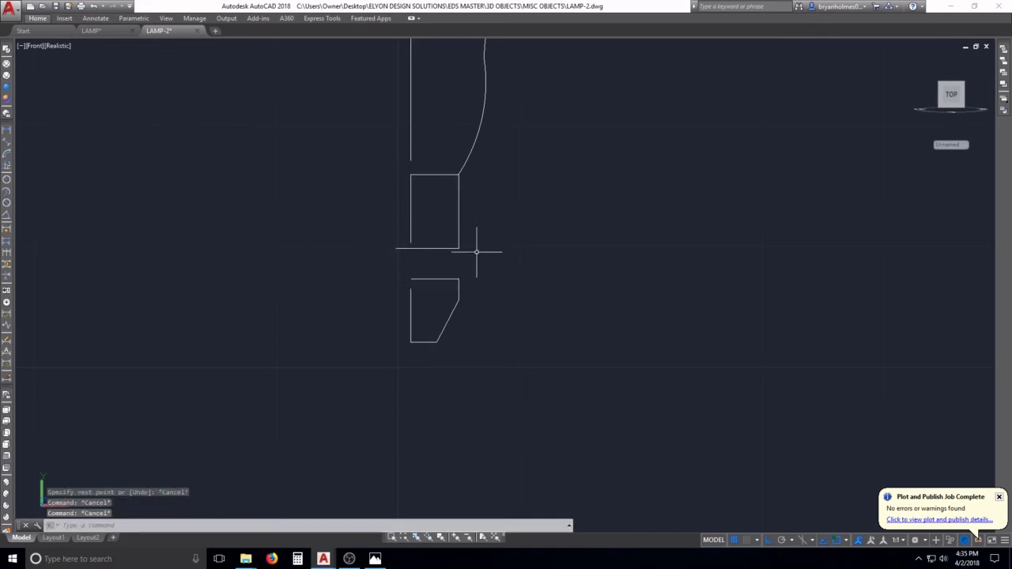
key("Escape")
Move the rectangle and bottom cap lines down 0.125
type("m")
key("Return")
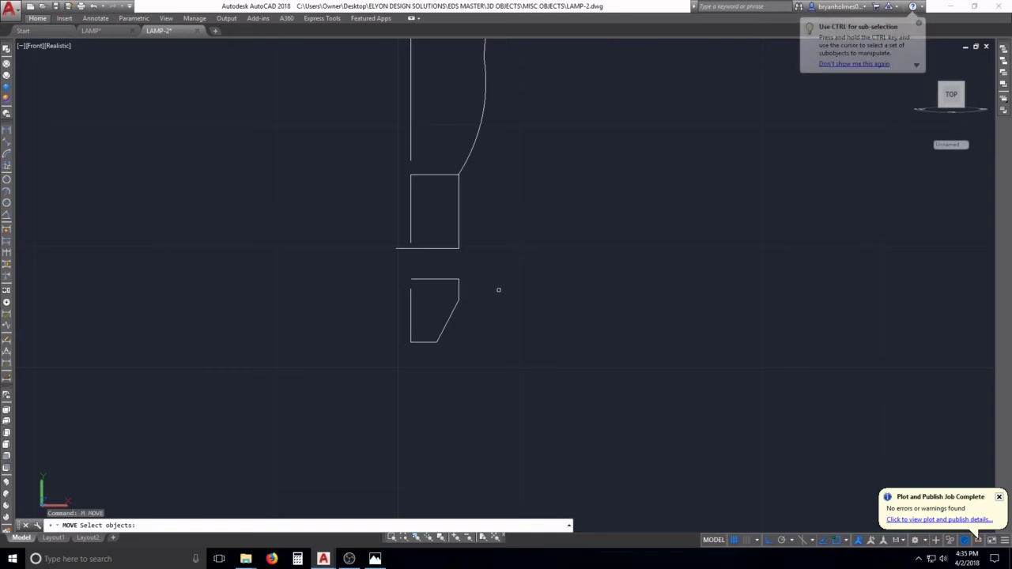
left_click(512, 373)
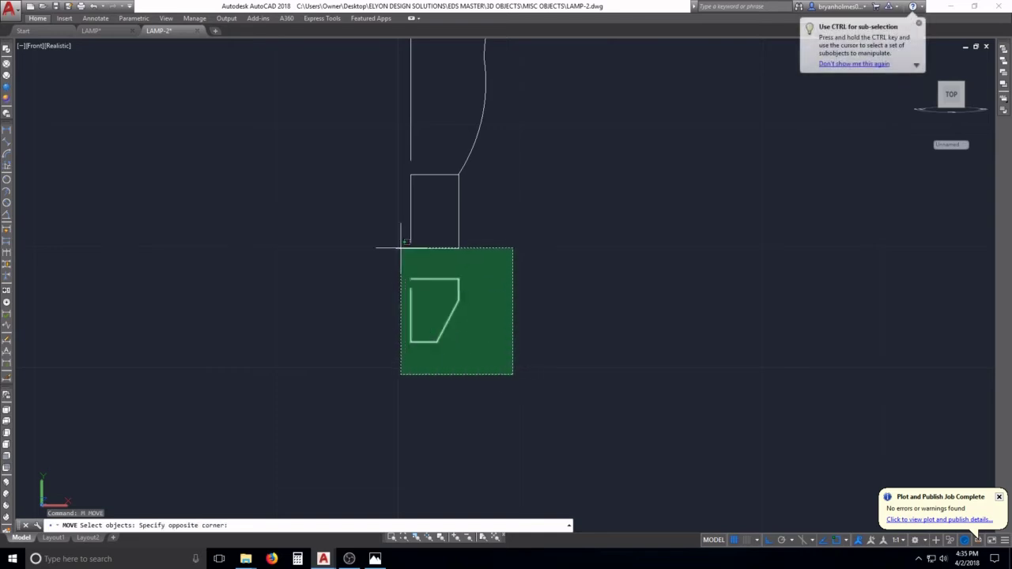
left_click(376, 211)
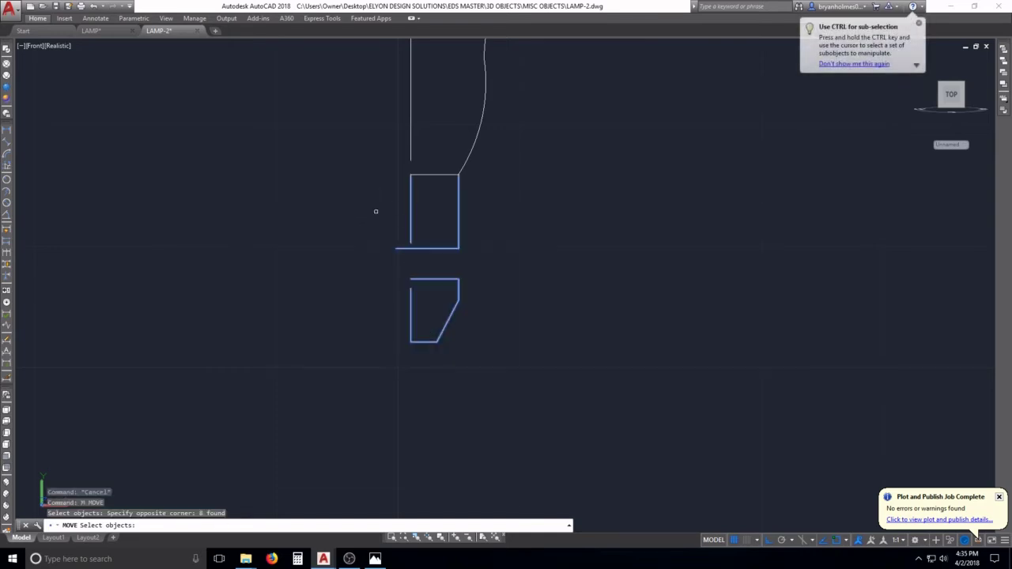
left_click(437, 167)
left_click(428, 187)
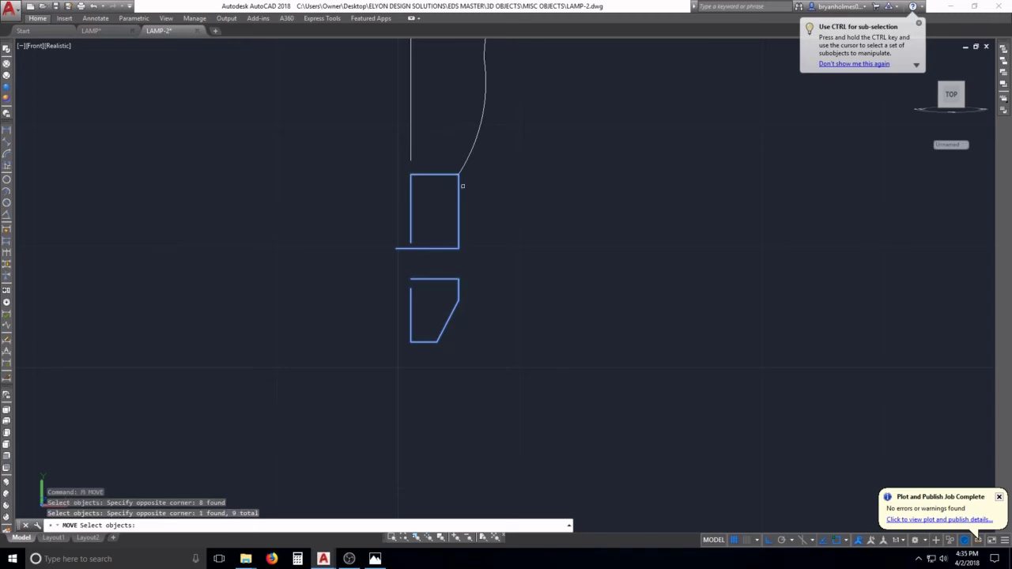
key("Return")
left_click(506, 179)
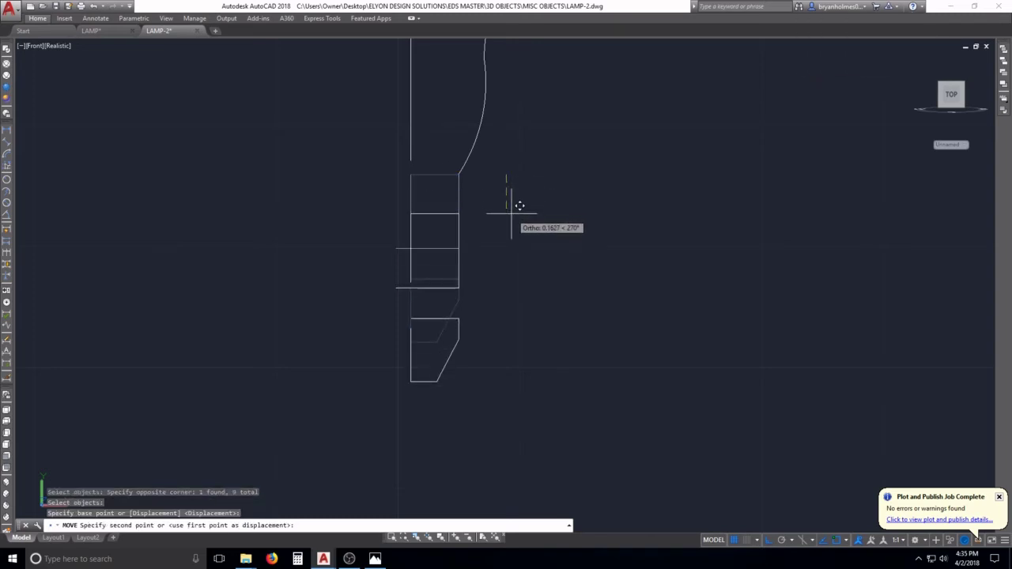
type(".125")
key("Return")
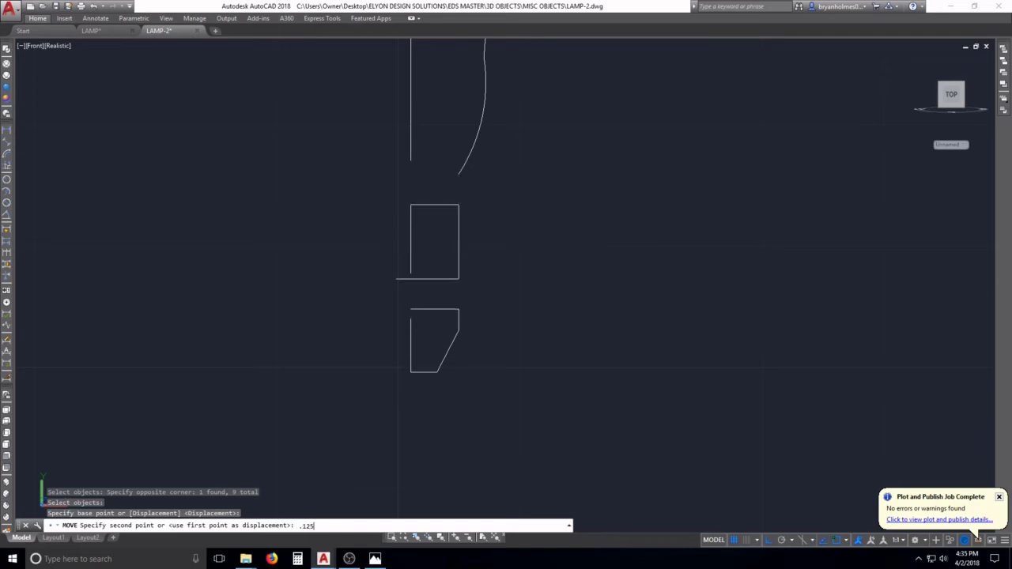
key("Return")
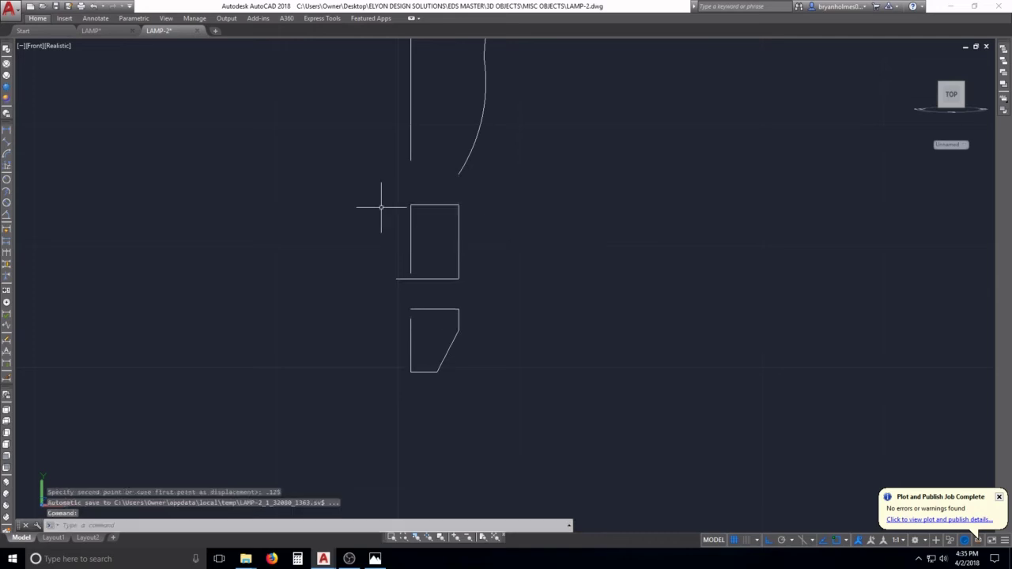
Draw a horizontal line across the shade curve's lower end to close its bottom
type("L")
key("Return")
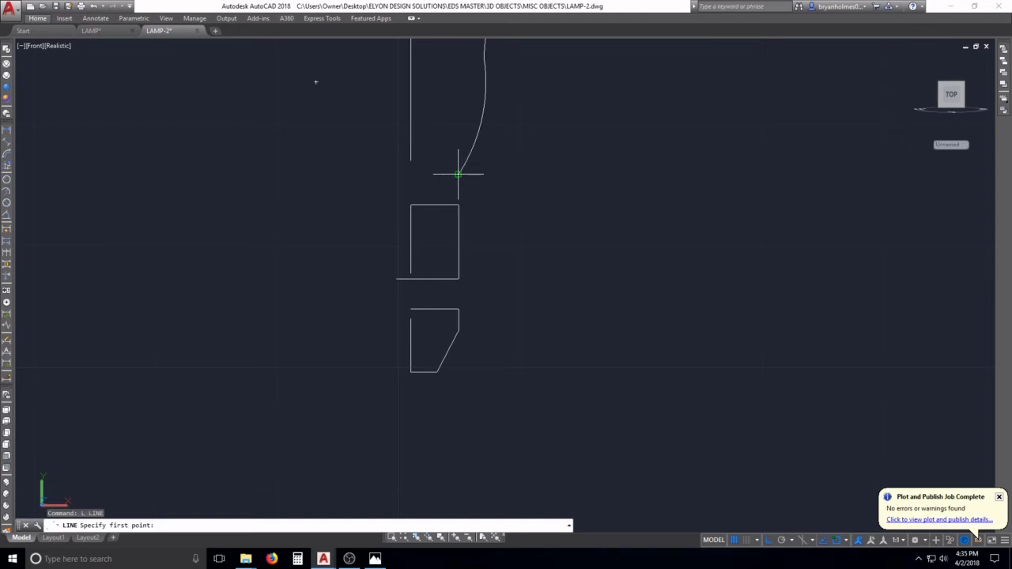
key("Escape")
key("Escape")
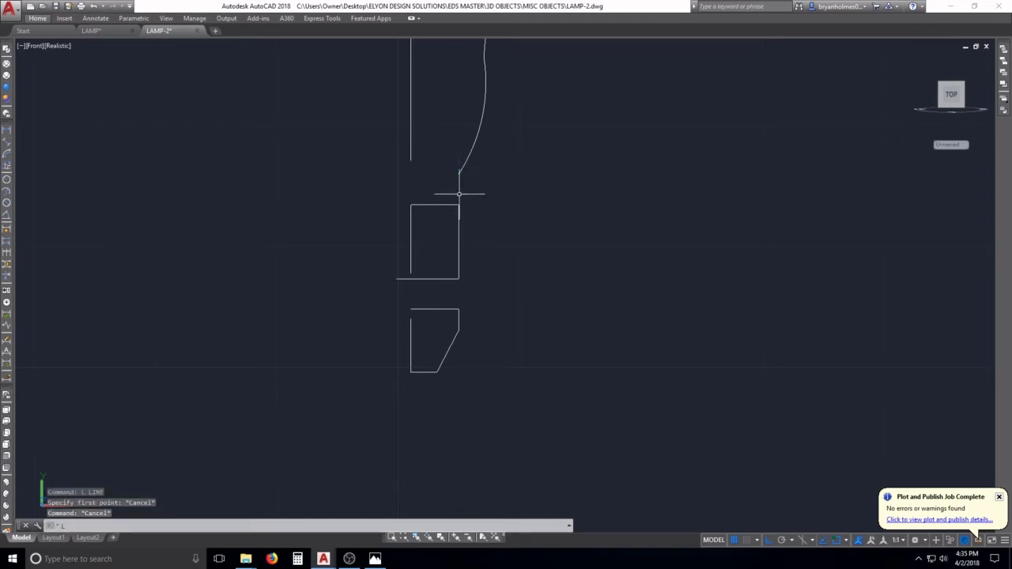
key("Return")
left_click(458, 173)
left_click(410, 174)
key("Escape")
key("Escape")
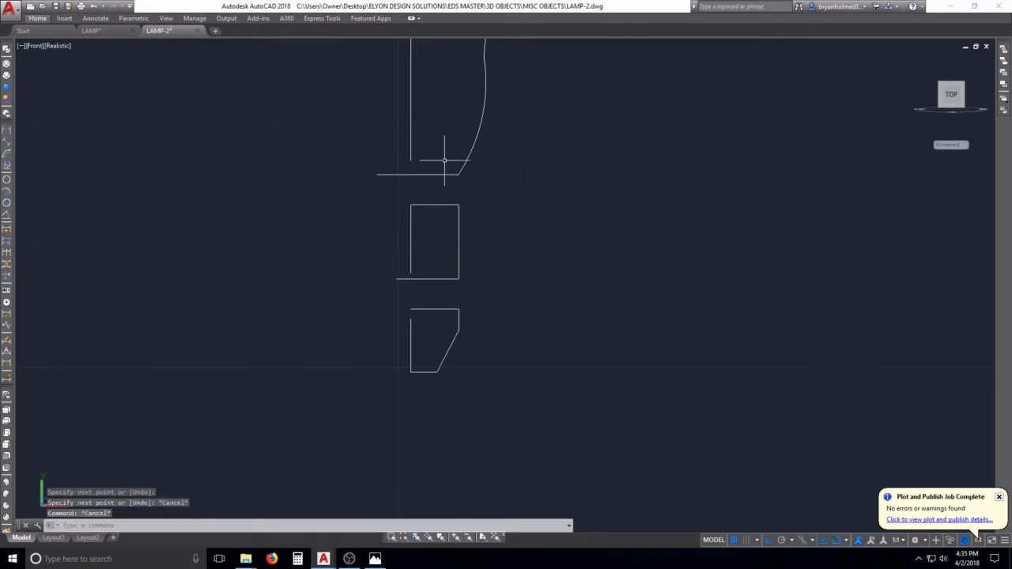
key("Escape")
key("Escape")
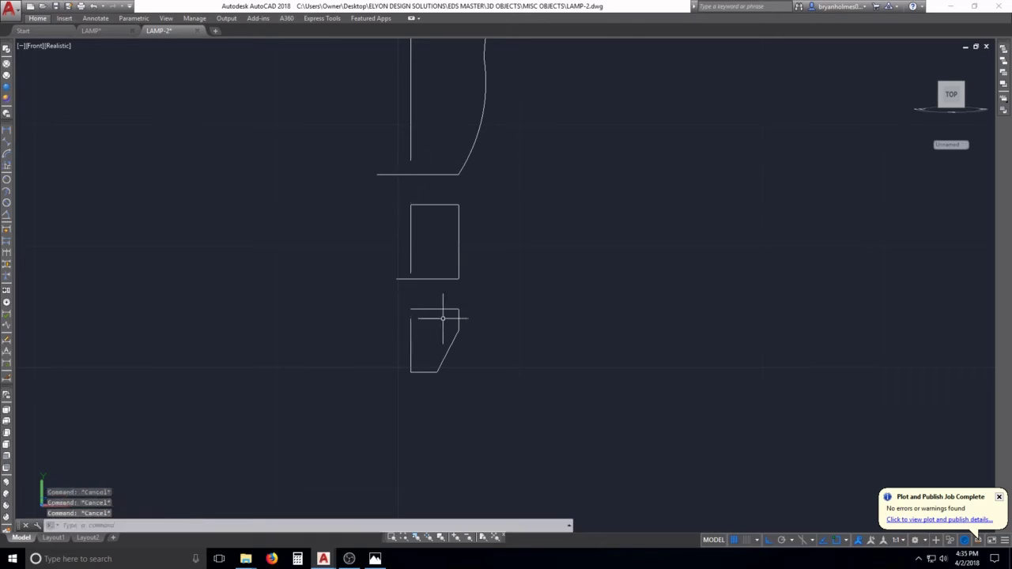
type("f")
key("Return")
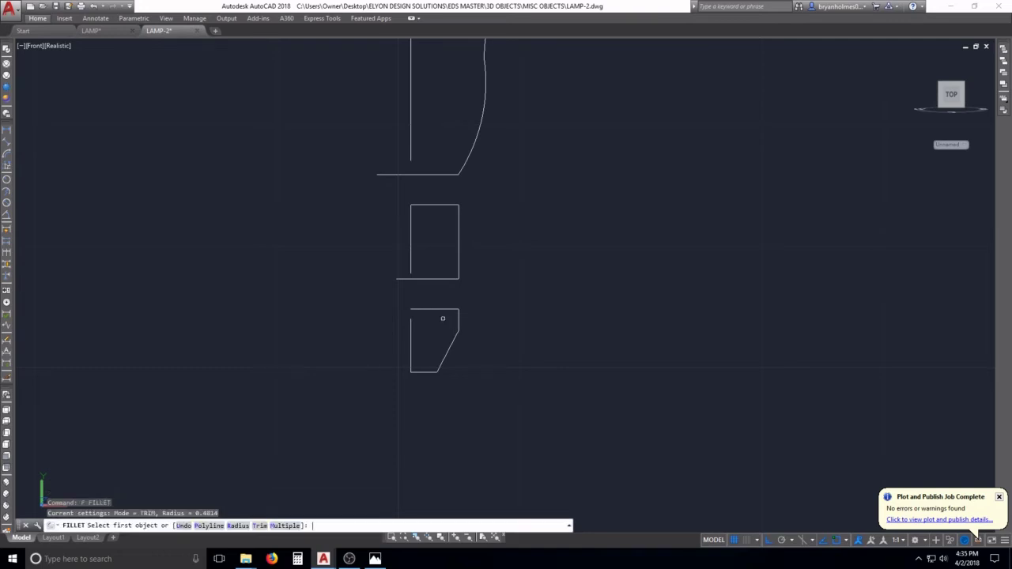
Set the fillet radius to 0 and square the cap's open left corner
type("r")
key("Return")
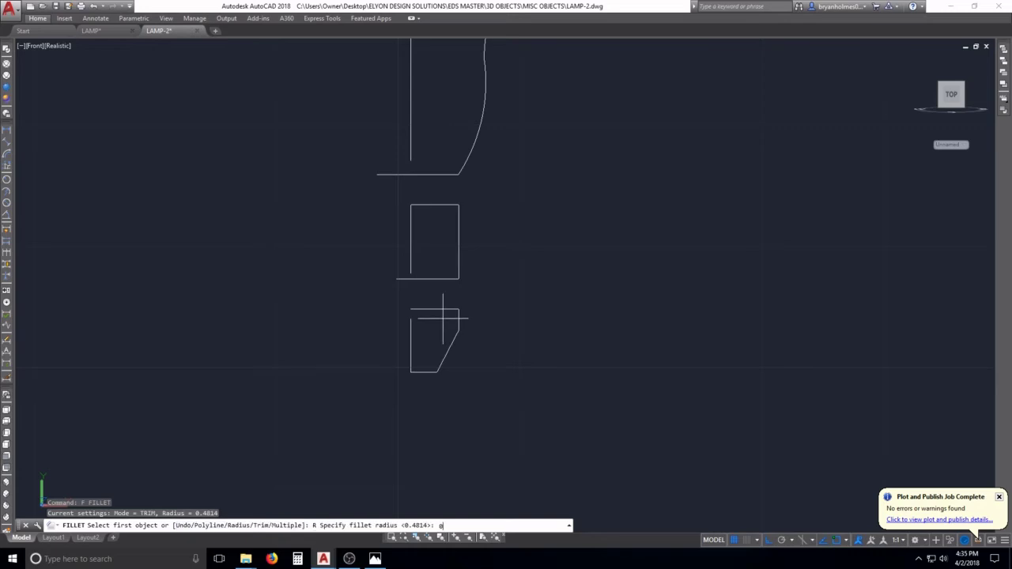
key("Return")
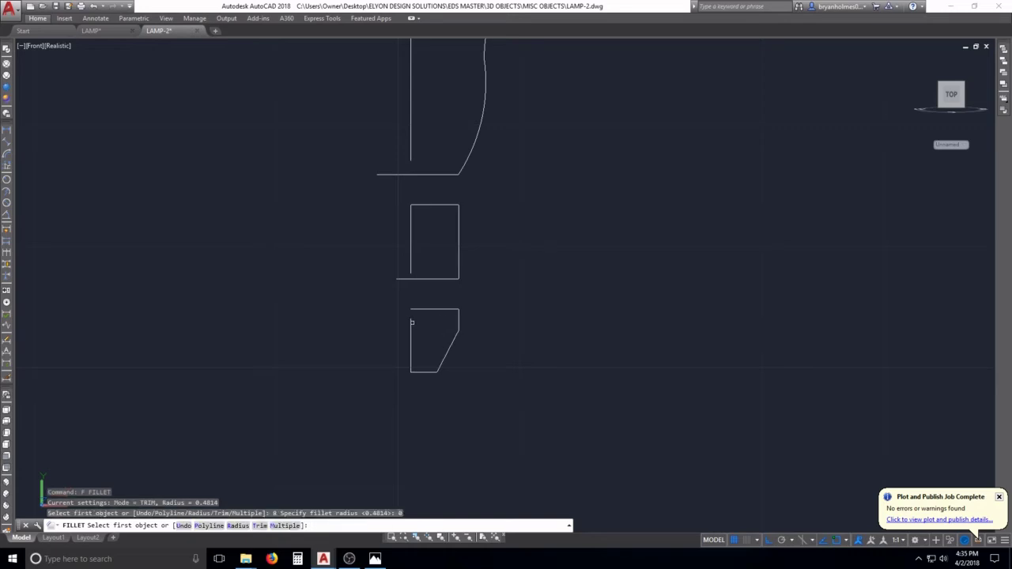
left_click(410, 324)
left_click(426, 309)
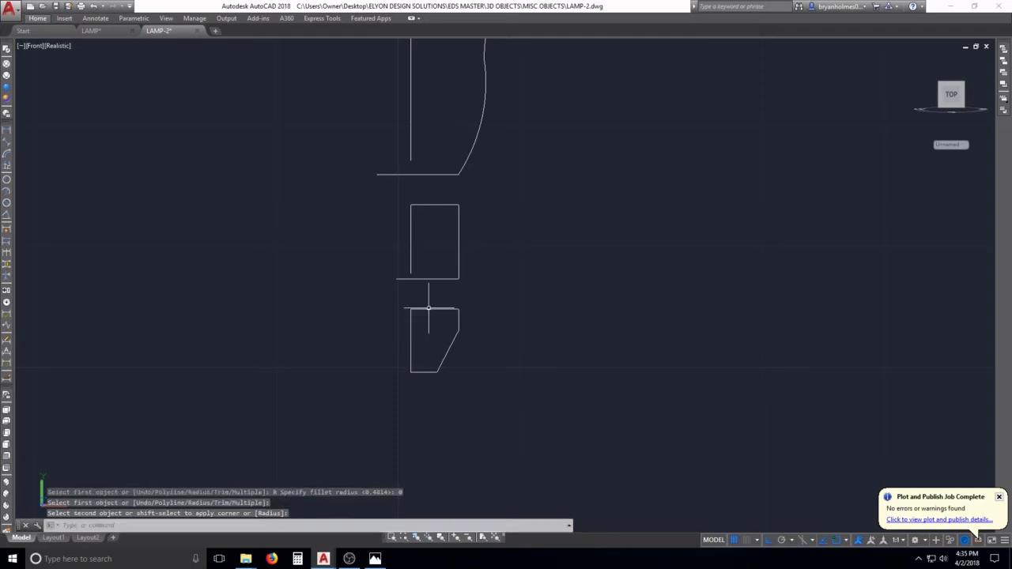
key("Return")
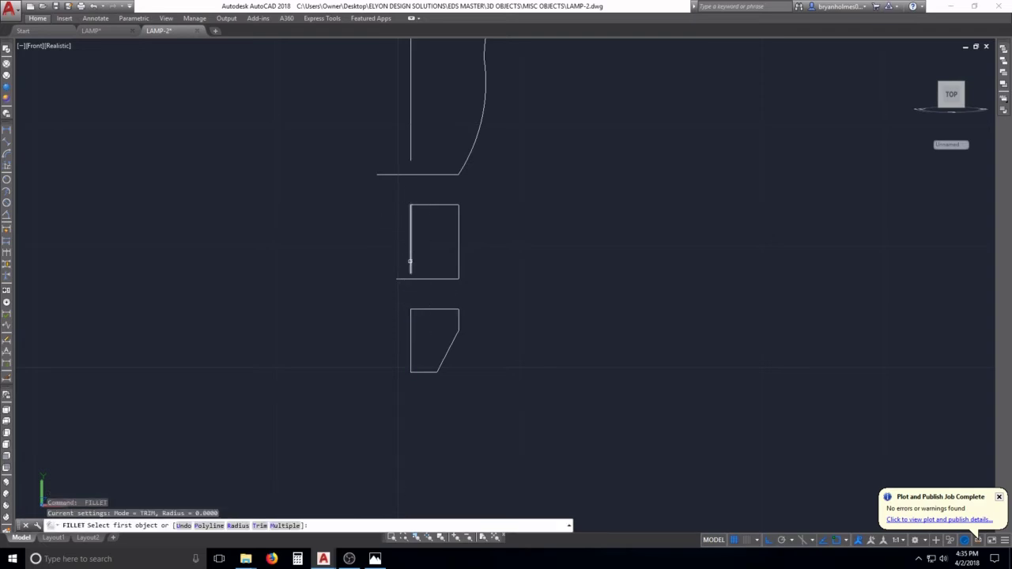
key("Escape")
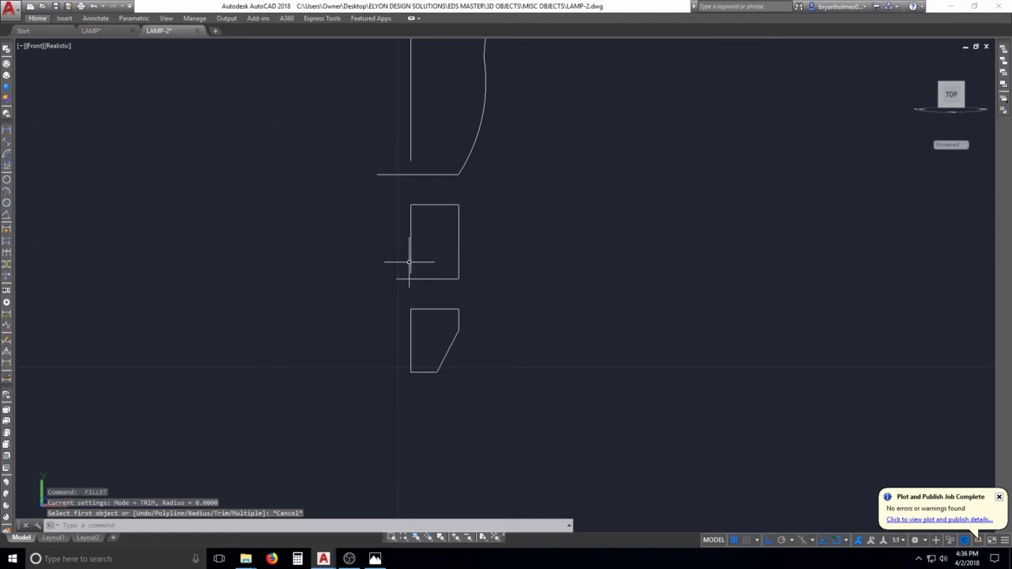
scroll(415, 273, "up", 3)
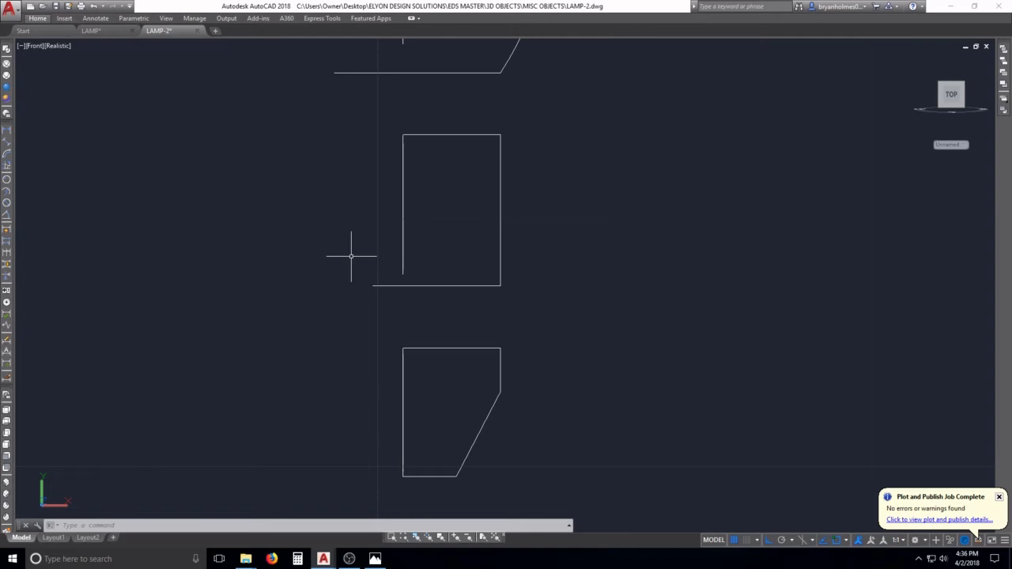
key("Escape")
key("Escape")
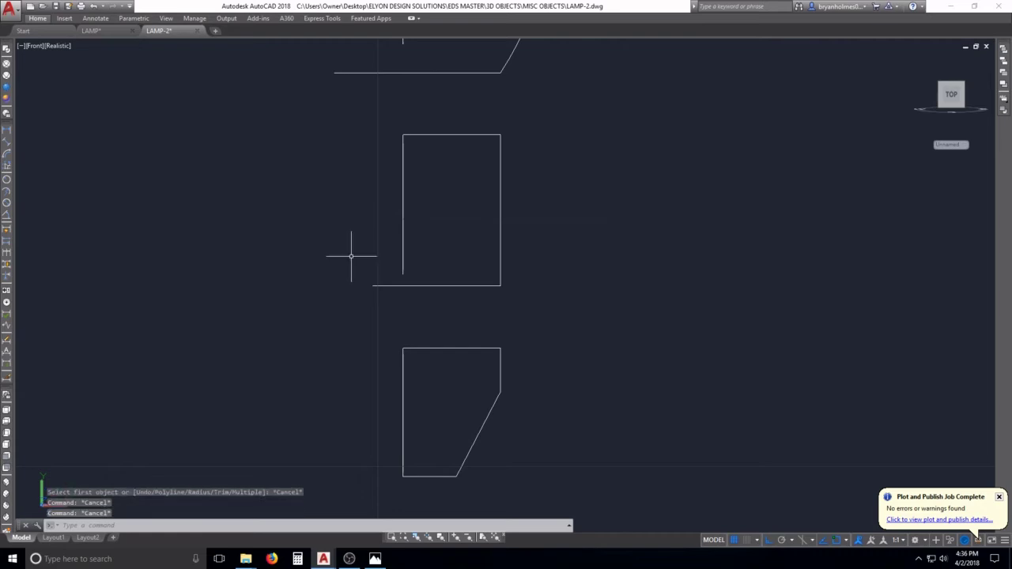
Square the middle rectangle's left corner with a zero-radius fillet
key("Return")
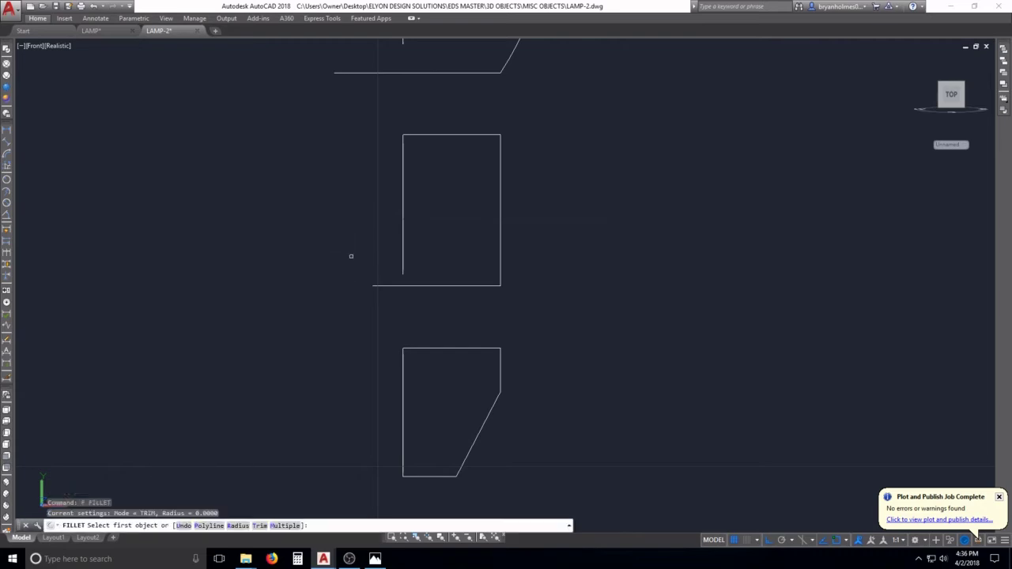
left_click(403, 262)
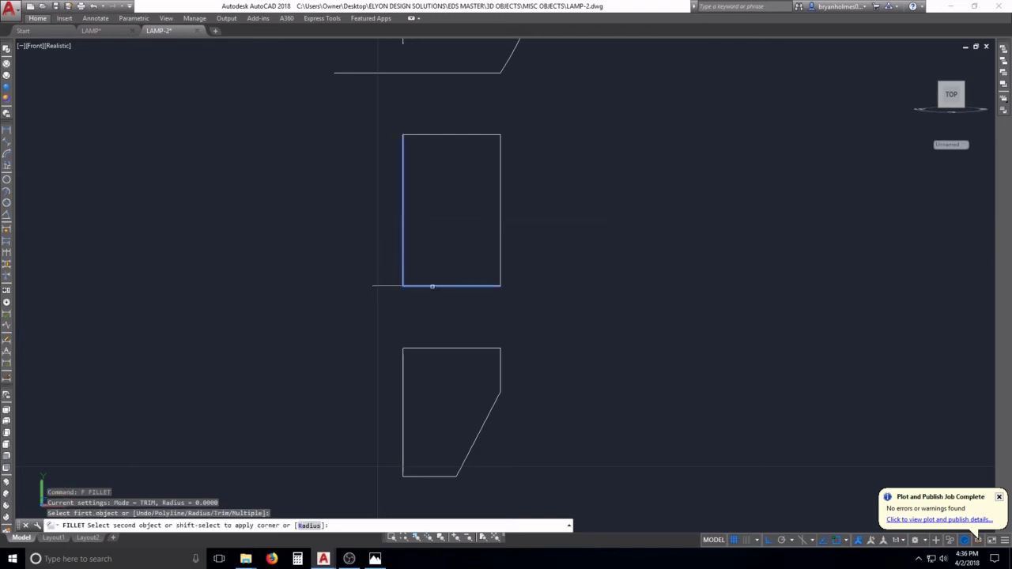
left_click(431, 286)
middle_click_drag(429, 211, 411, 363)
key("Escape")
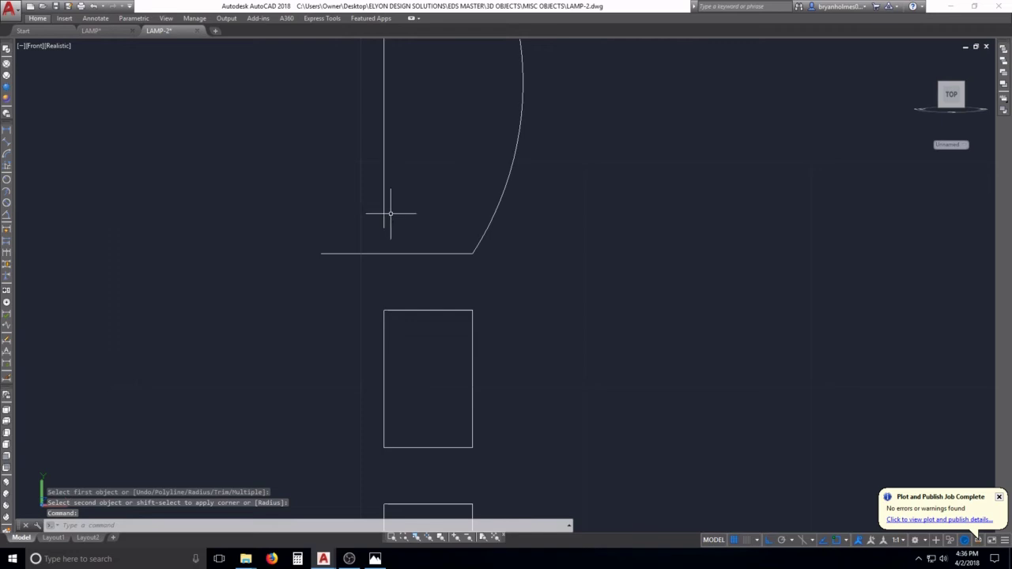
Close the shade's bottom corner sharply and centre the whole lamp profile in view
key("Return")
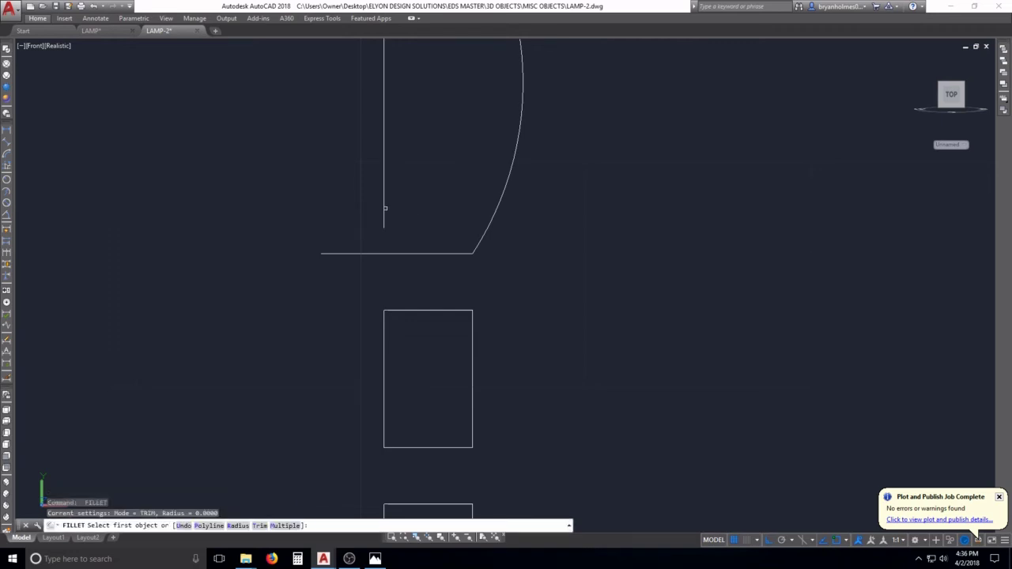
left_click(384, 209)
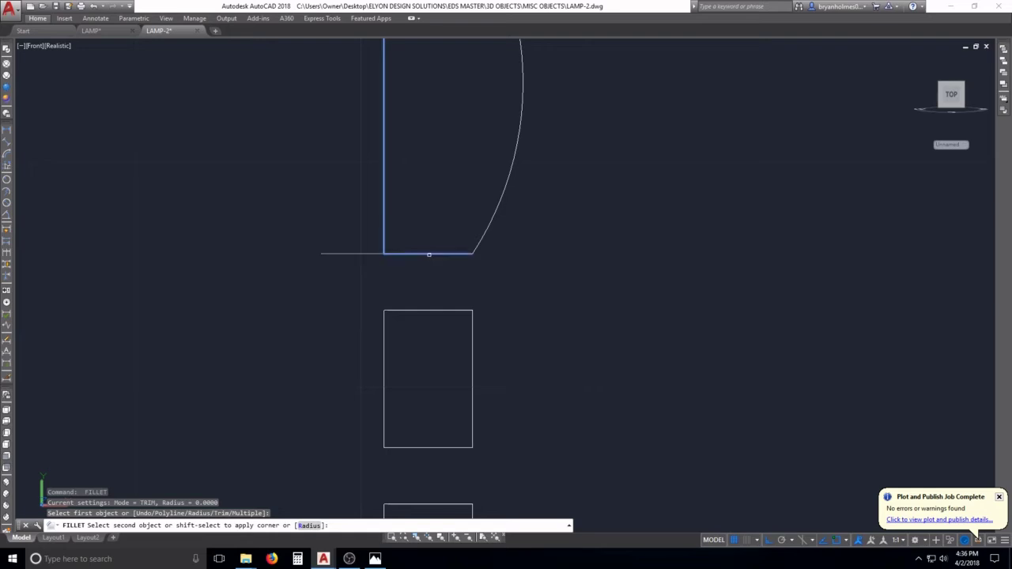
left_click(428, 253)
scroll(428, 253, "down", 5)
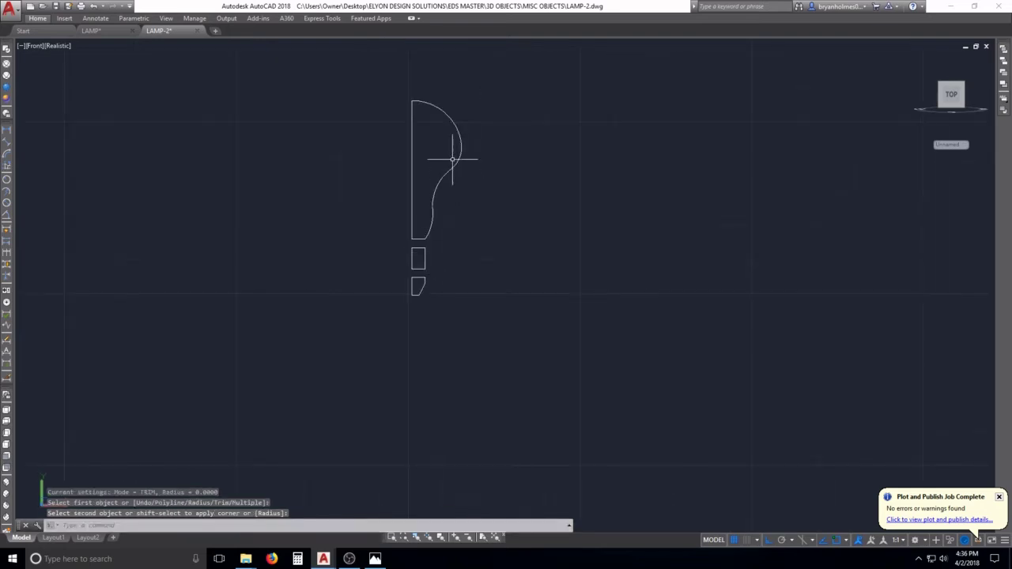
scroll(443, 199, "up", 2)
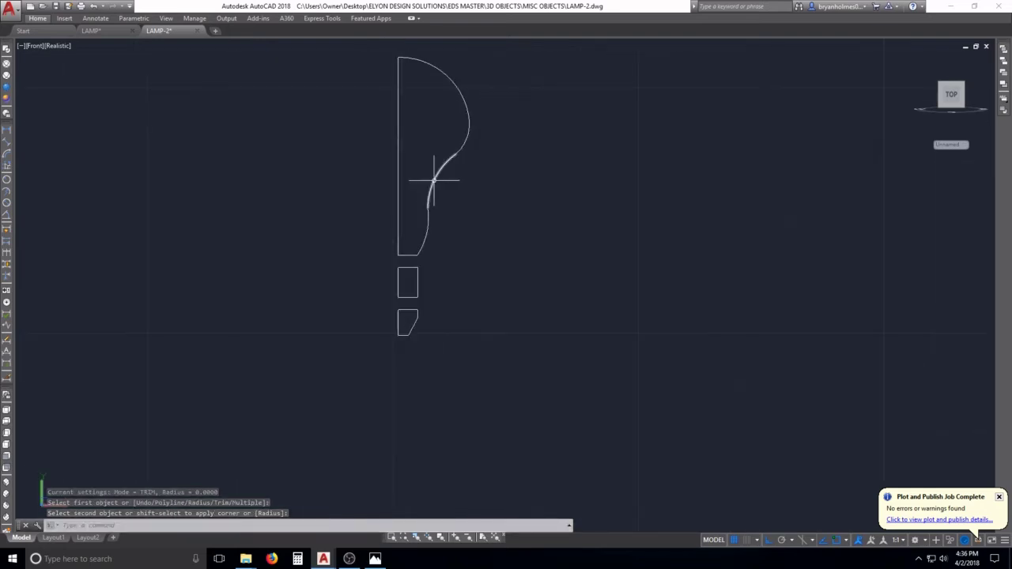
key("Escape")
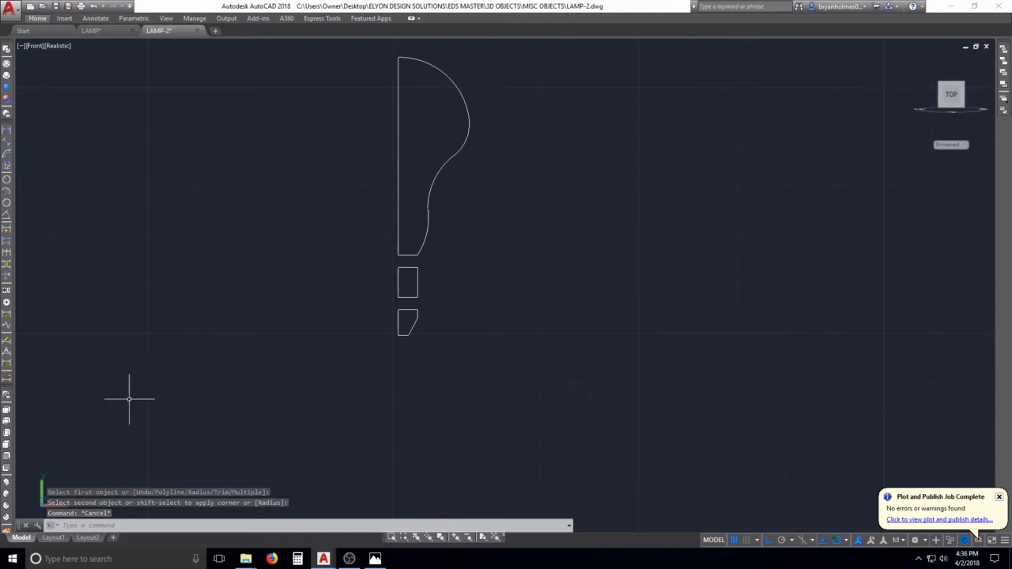
middle_click_drag(304, 232, 307, 302)
key("Escape")
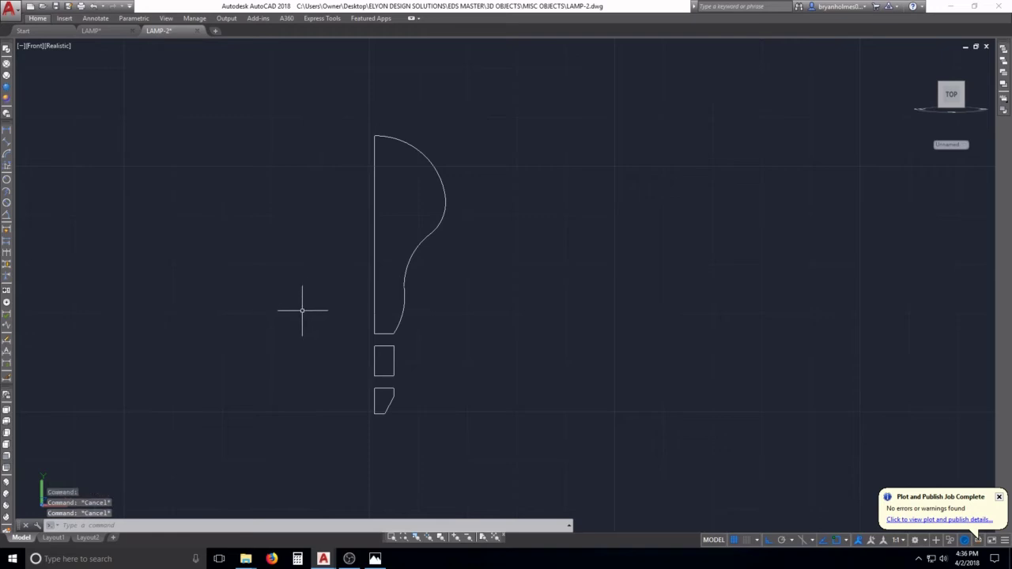
type("j")
key("Return")
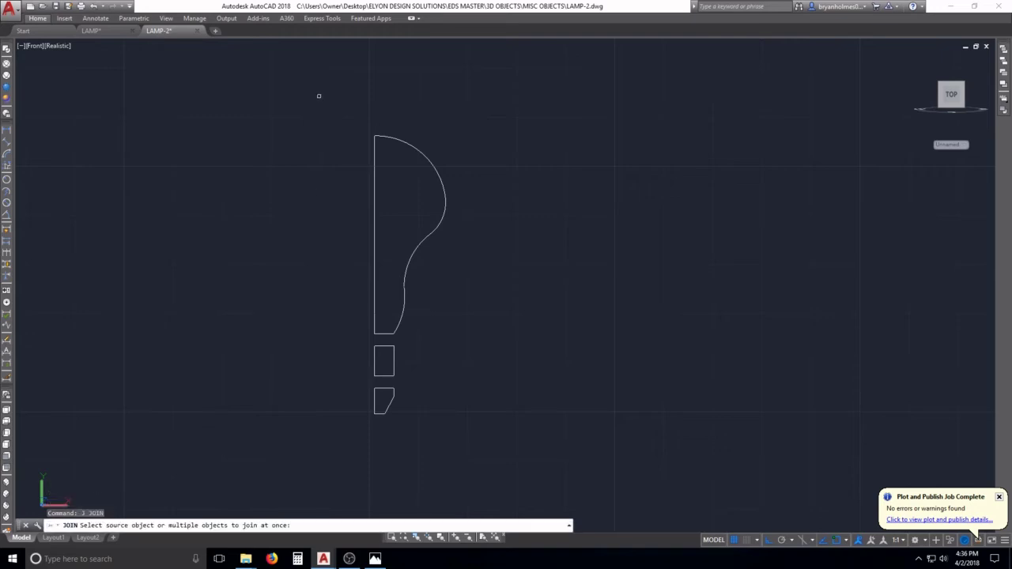
Join the six bulb-outline pieces into a single polyline
left_click(318, 96)
left_click(505, 339)
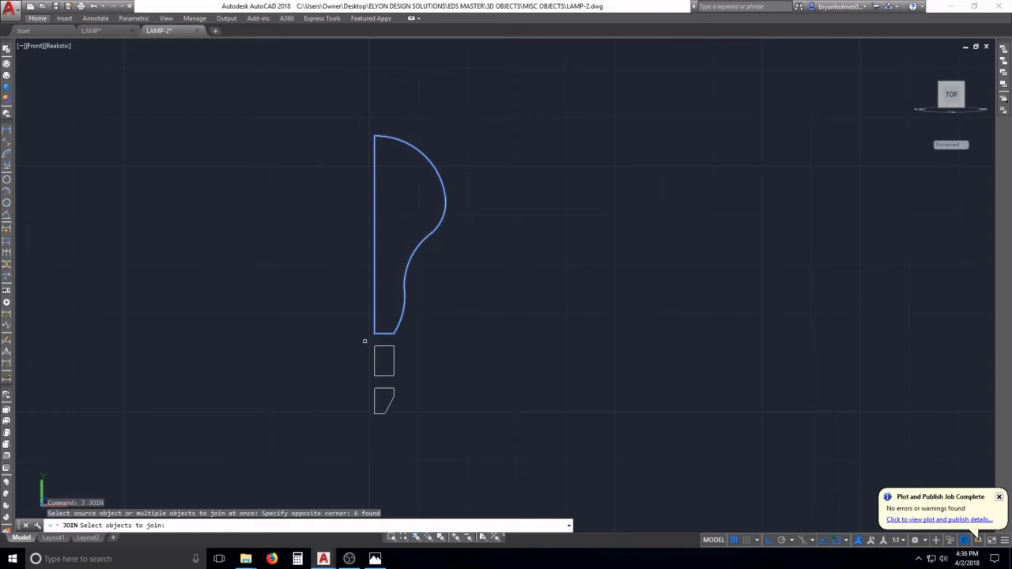
key("Return")
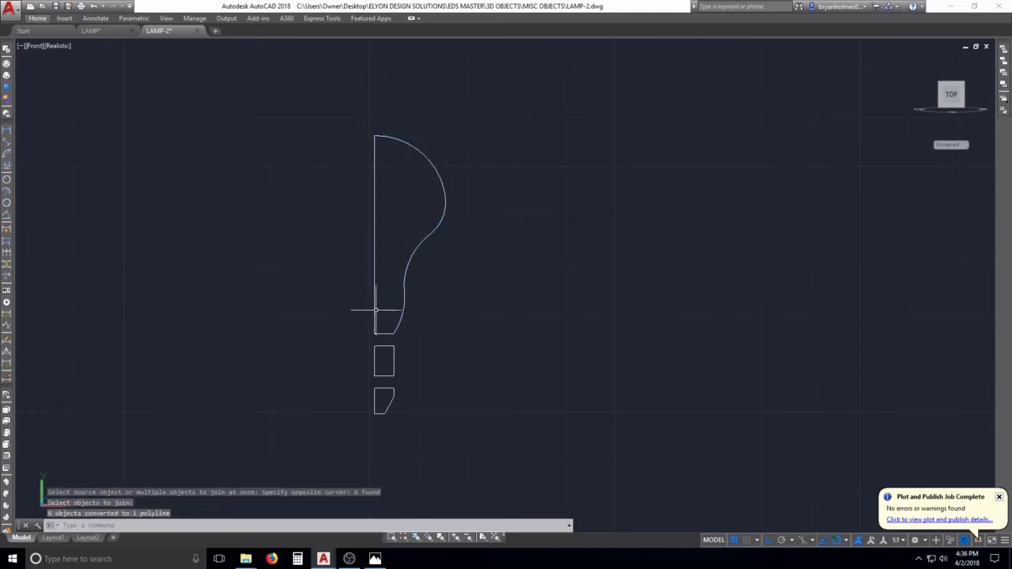
Join the middle rectangle's four lines into one polyline
key("Return")
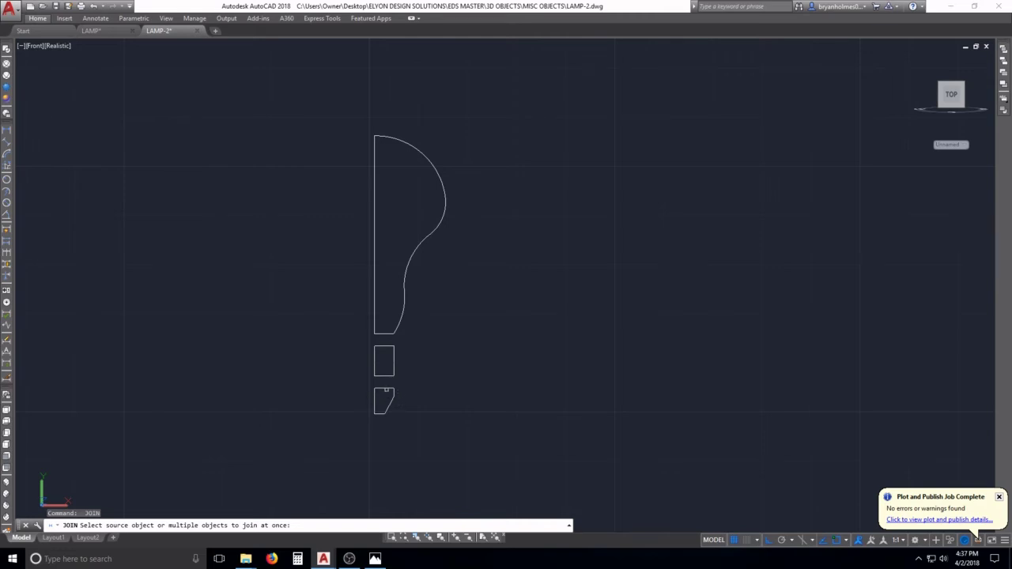
scroll(379, 398, "up", 3)
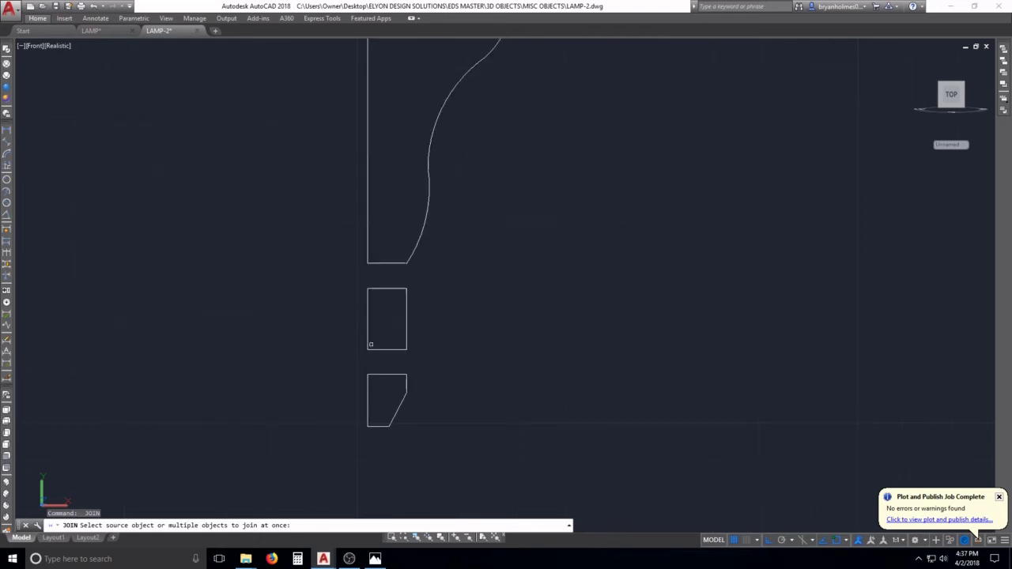
left_click(352, 268)
left_click(449, 356)
key("Return")
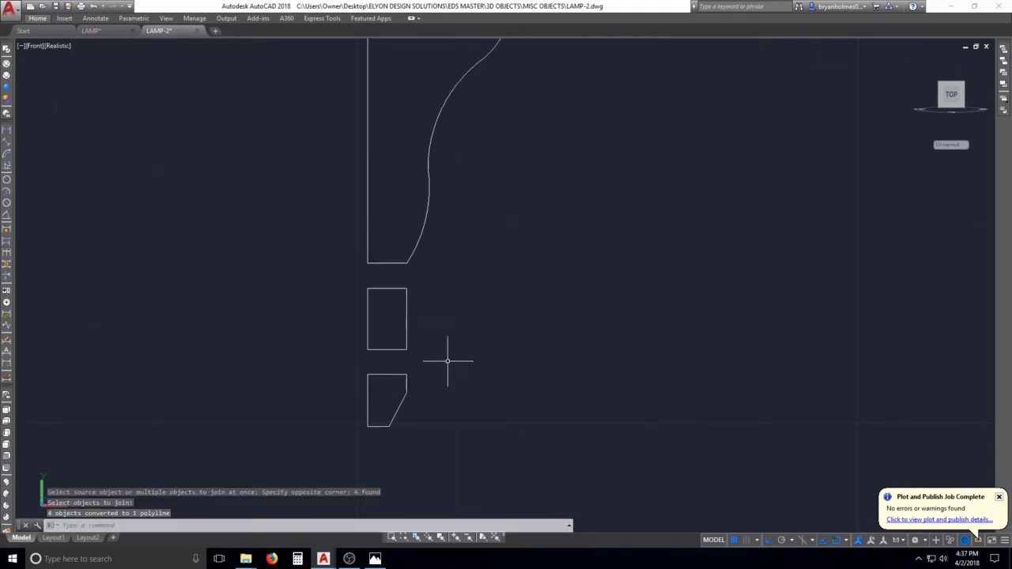
Join the bottom tapered shape's five segments into one polyline
key("Return")
left_click(341, 361)
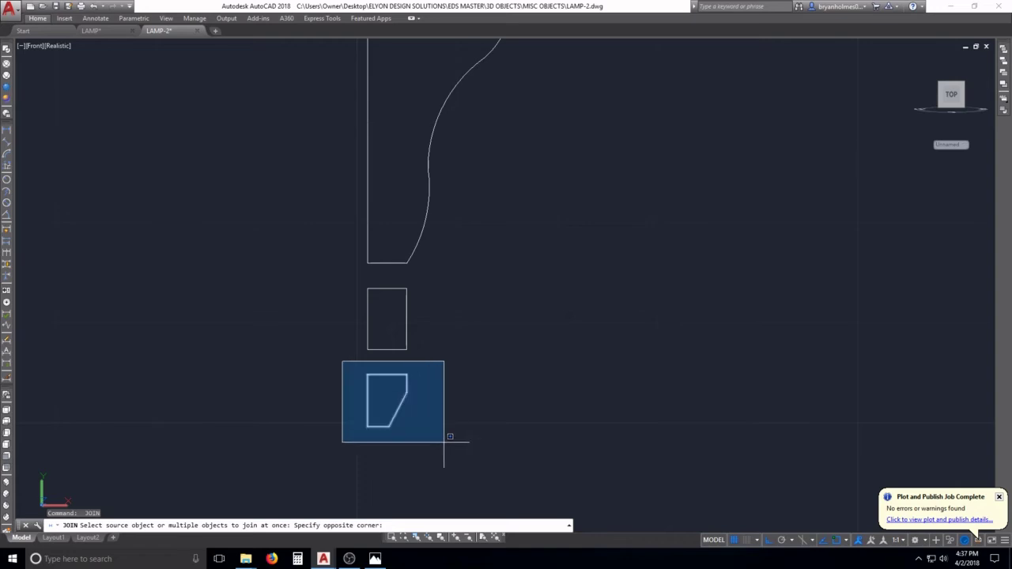
left_click(449, 440)
key("Return")
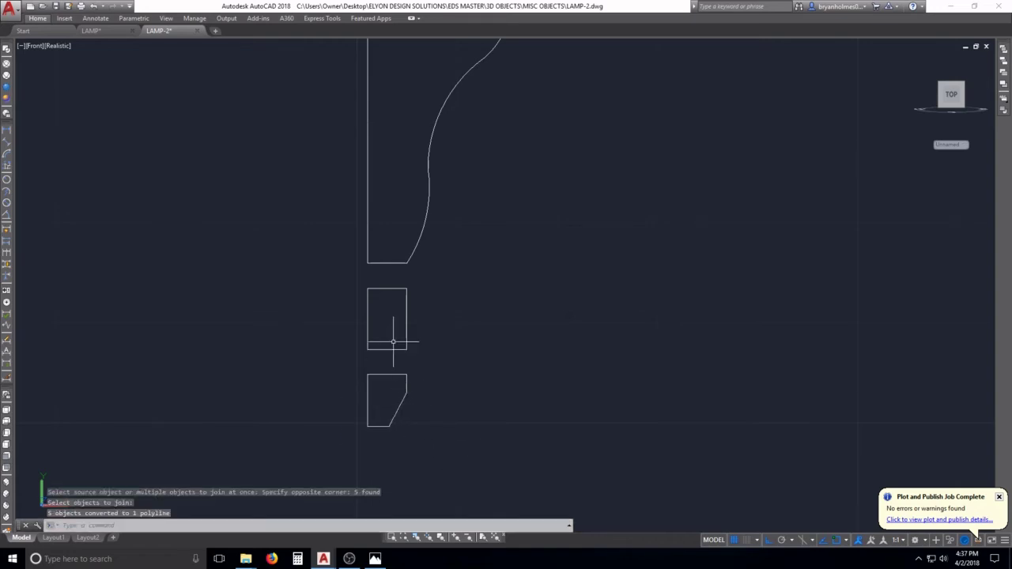
scroll(388, 306, "down", 3)
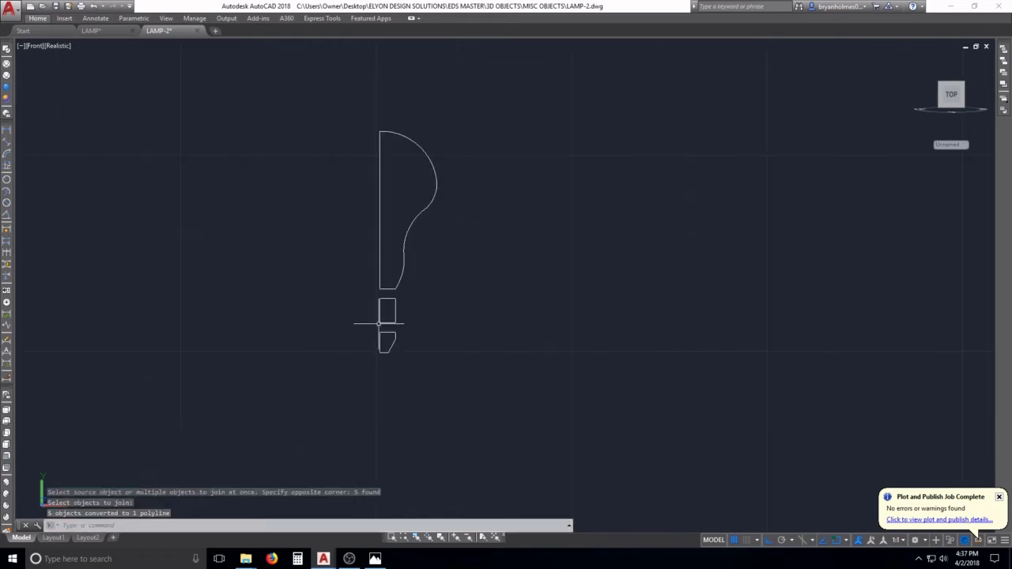
key("Escape")
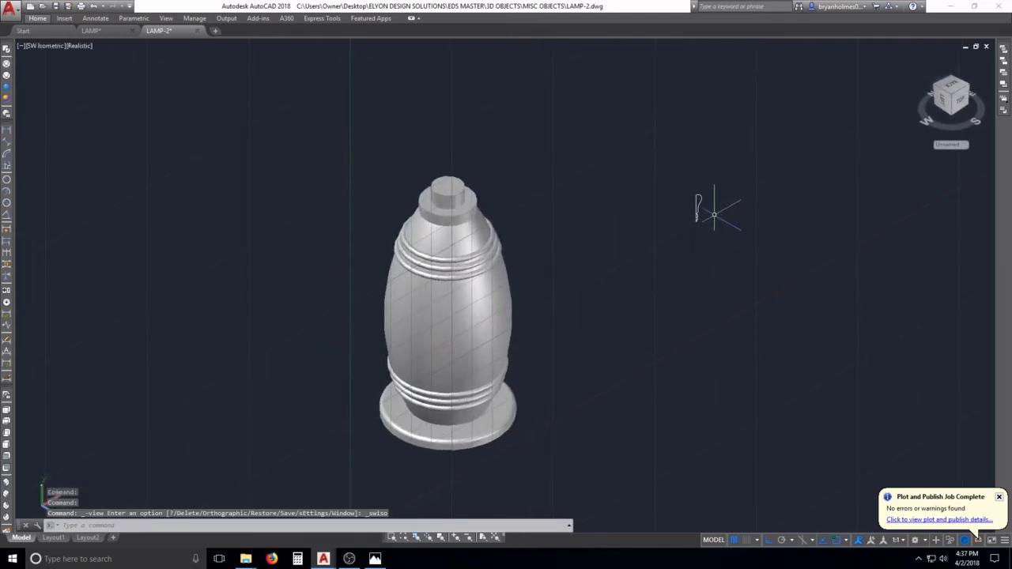
Revolve the bulb outline 360° about its straight left edge into a solid bulb
scroll(734, 188, "up", 4)
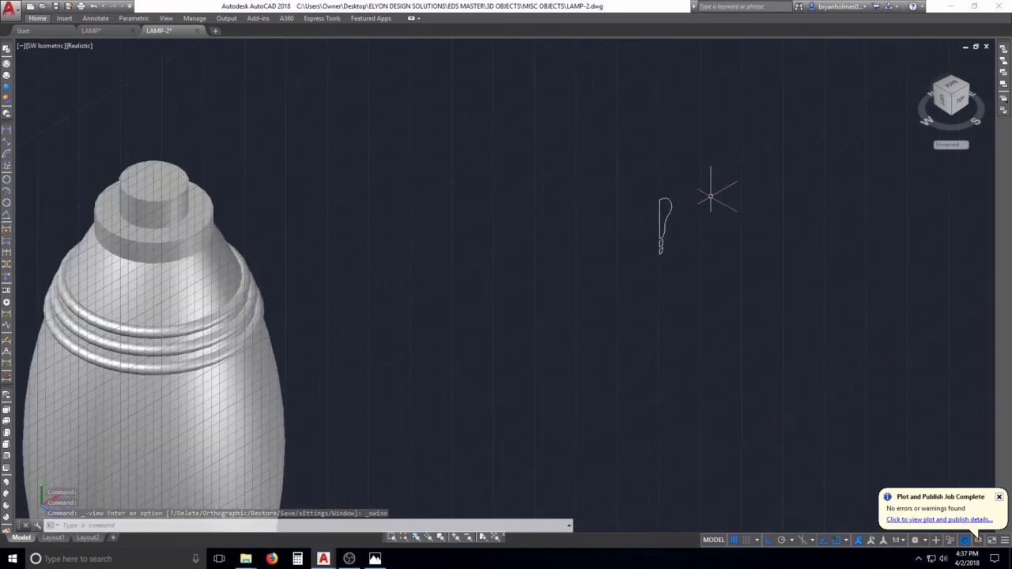
scroll(671, 232, "up", 5)
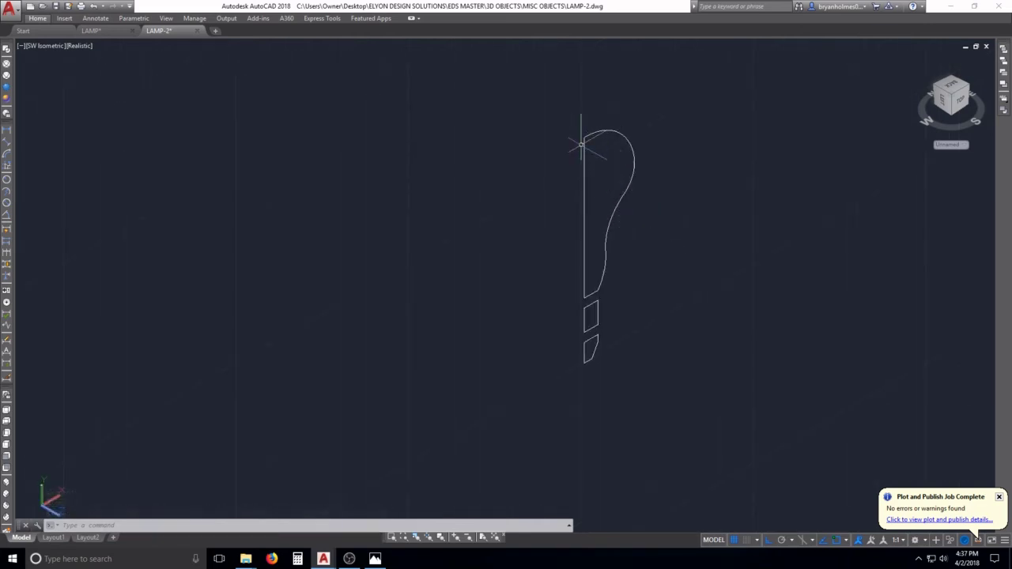
key("Escape")
key("Escape")
key("Escape")
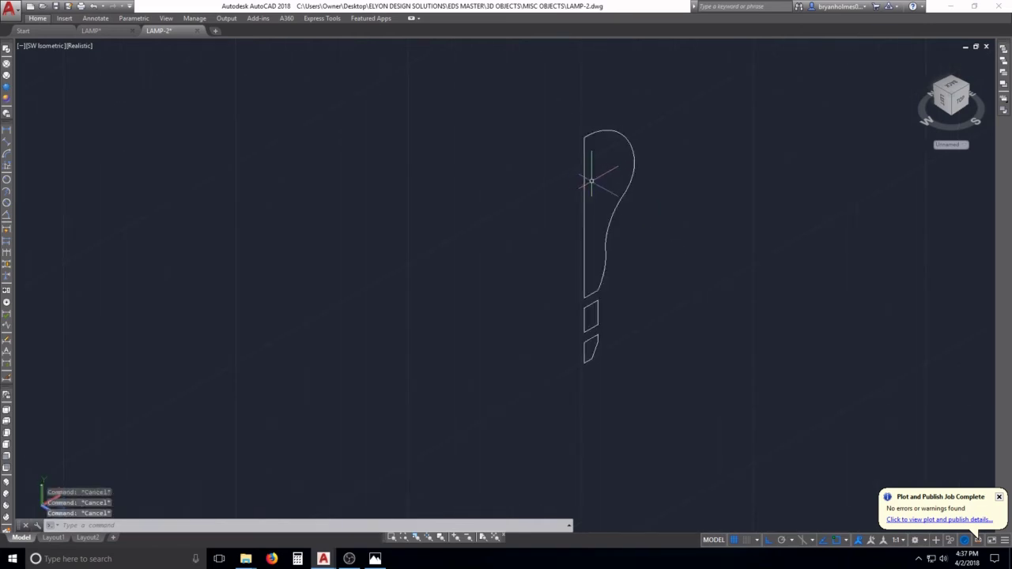
type("REV")
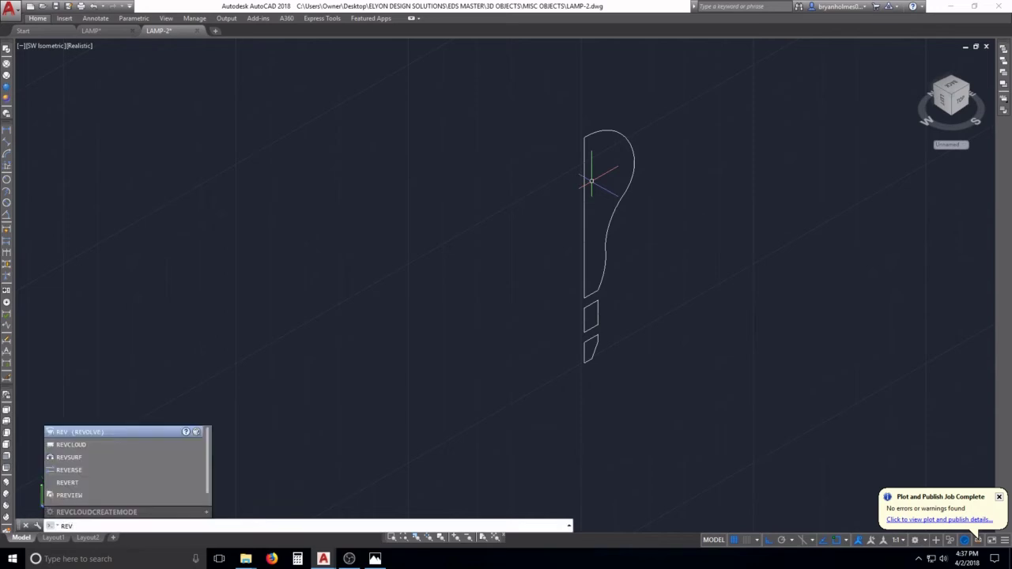
key("Return")
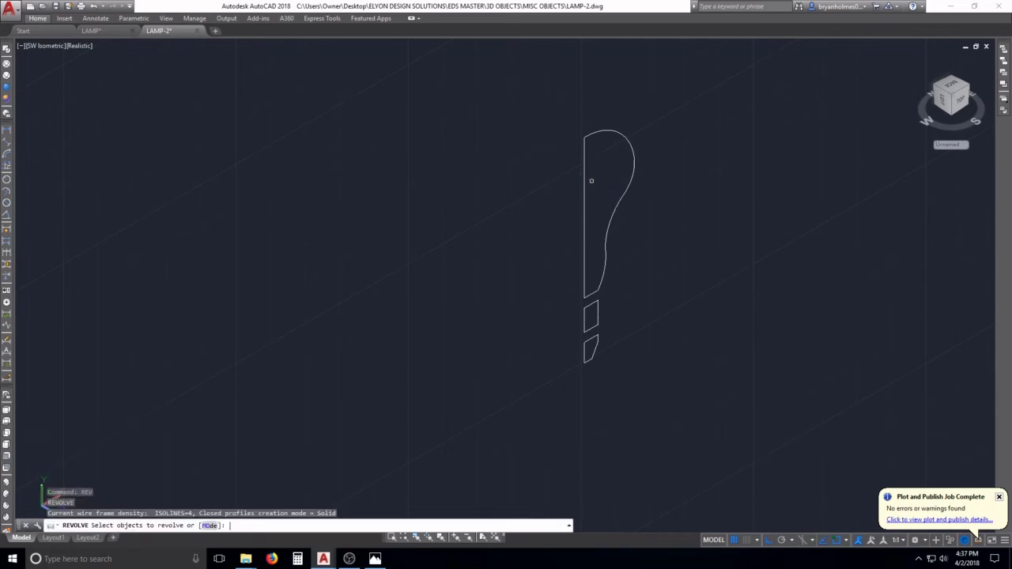
left_click(641, 234)
left_click(553, 171)
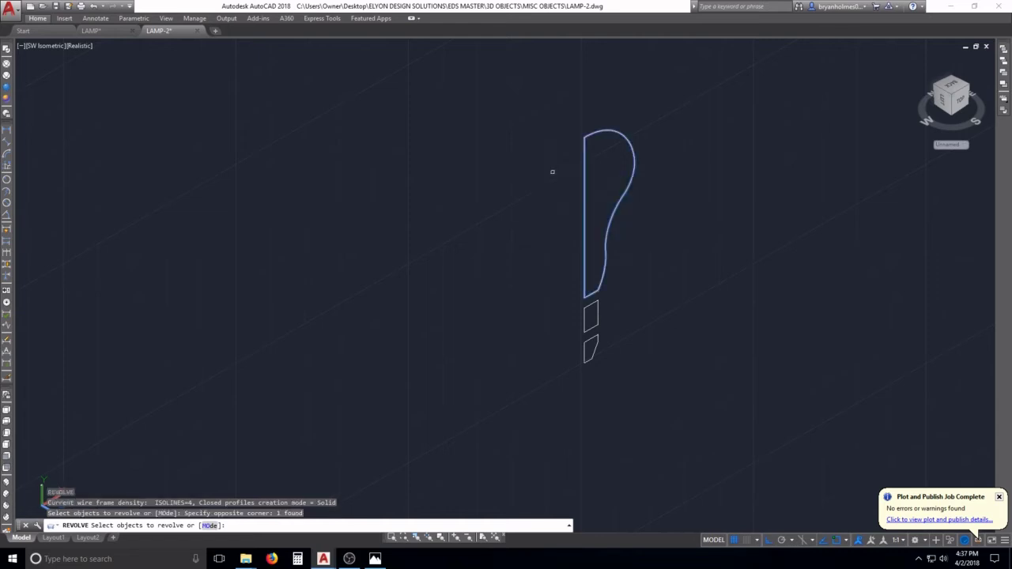
key("Return")
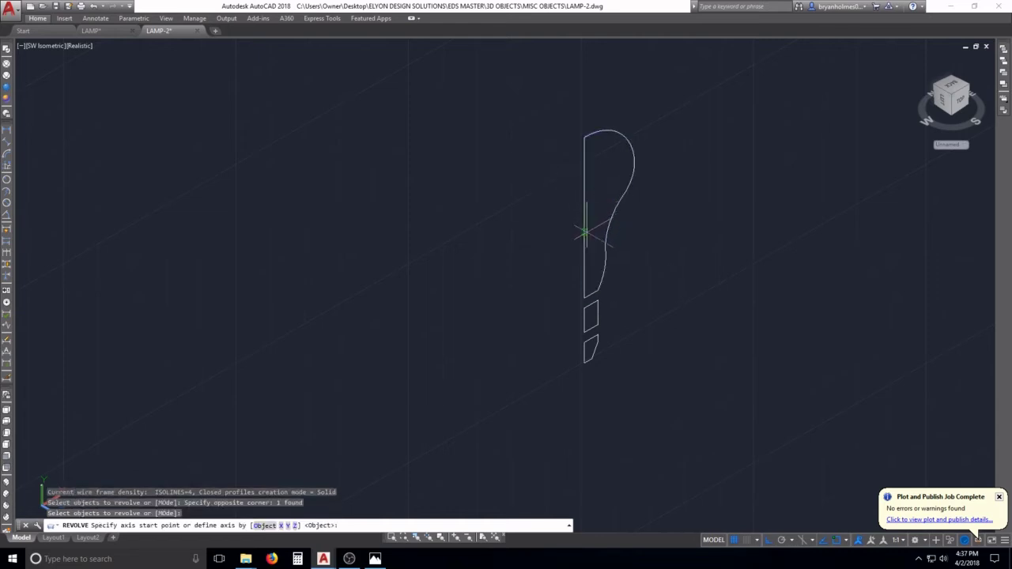
left_click(583, 221)
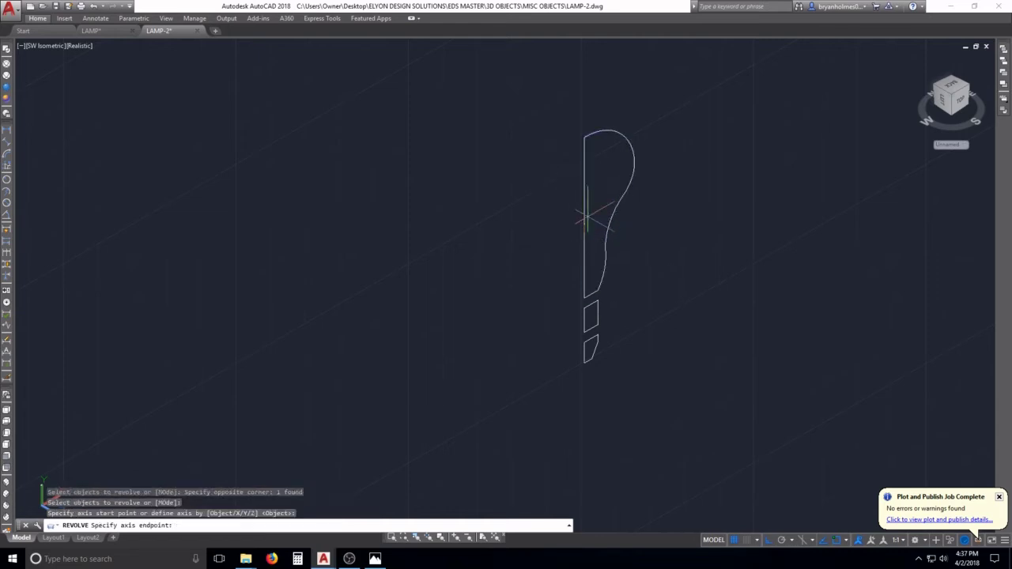
left_click(586, 84)
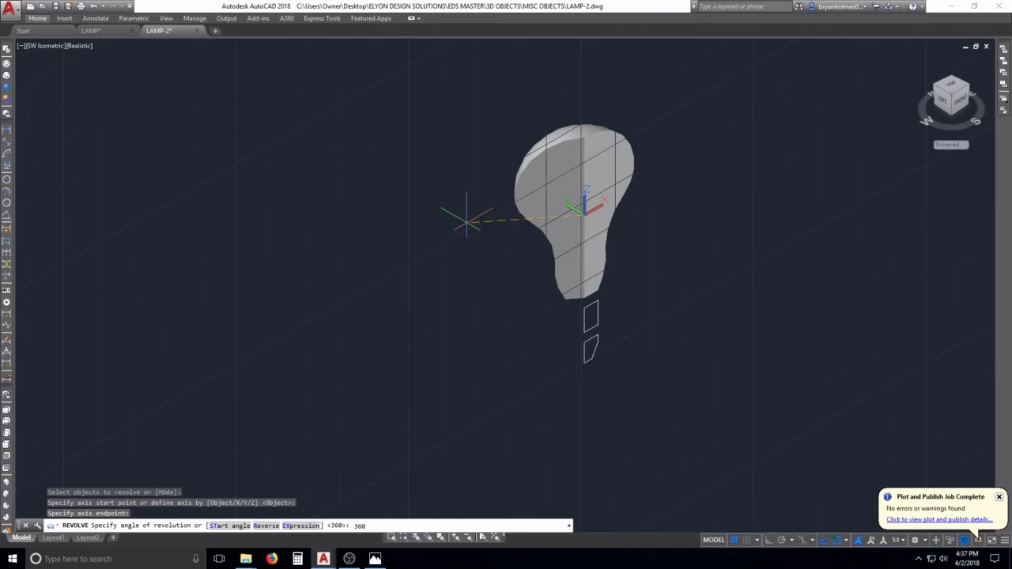
key("Return")
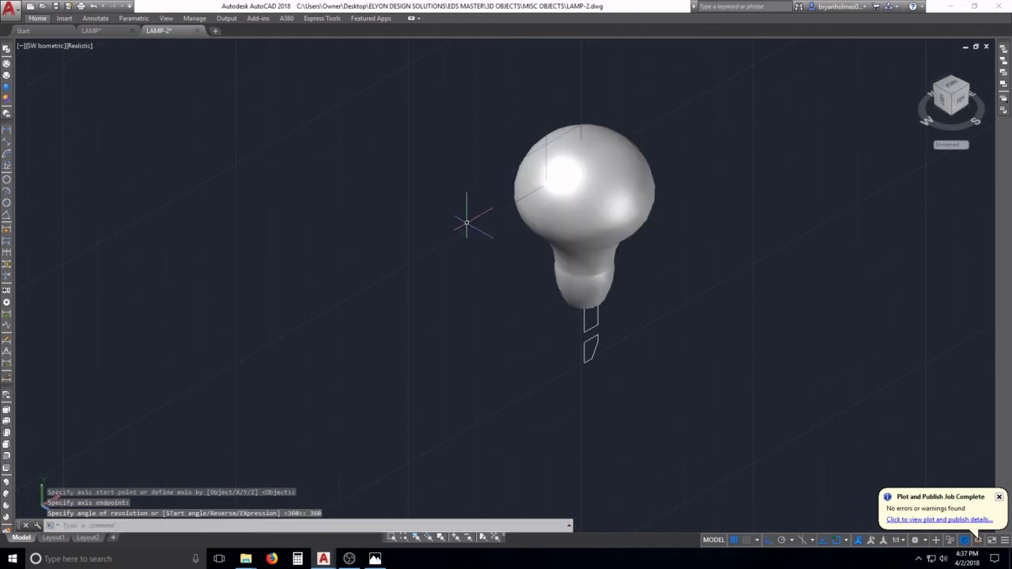
middle_click_drag(639, 309, 559, 239)
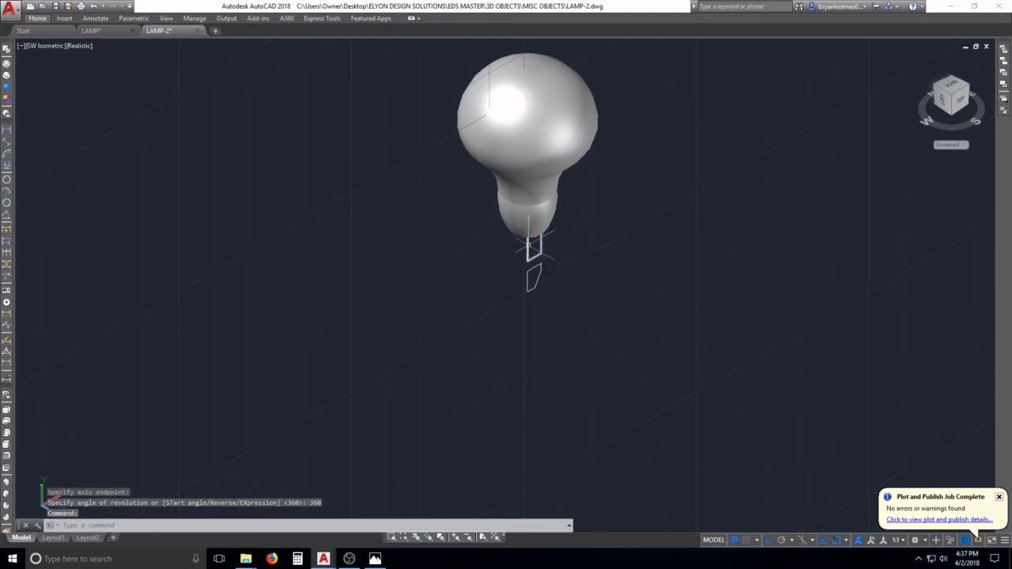
middle_click_drag(533, 246, 534, 204, "shift")
scroll(545, 250, "up", 3)
Revolve the middle rectangle profile 360° about its left edge into the socket cylinder
key("Return")
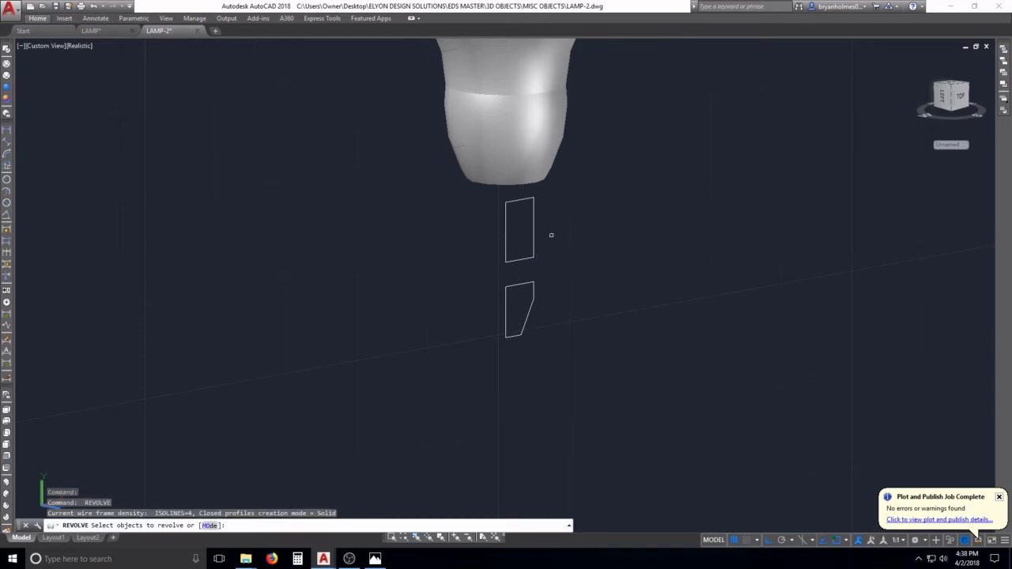
key("Escape")
key("Escape")
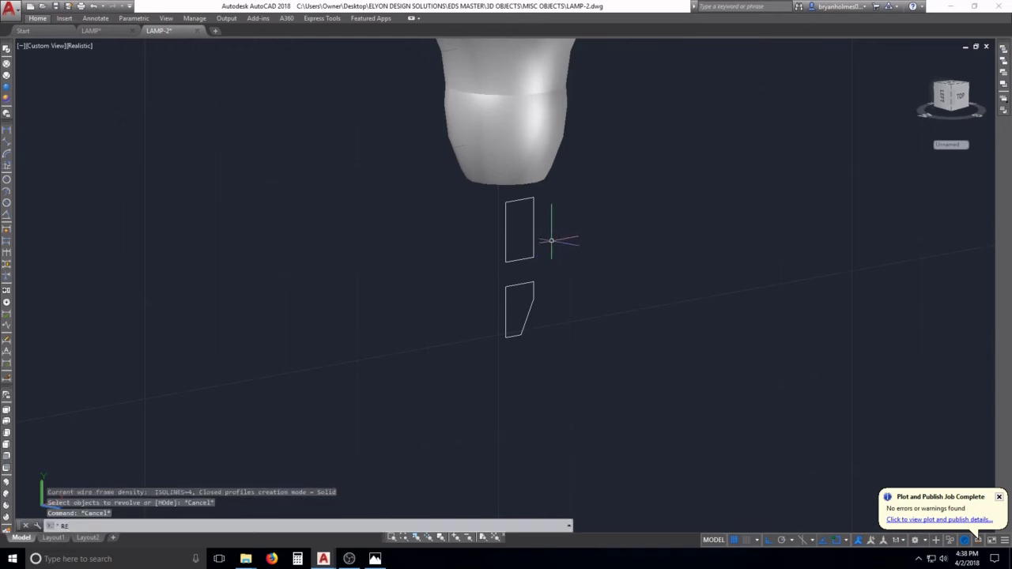
type("REV")
key("Return")
left_click(564, 204)
left_click(505, 263)
key("Return")
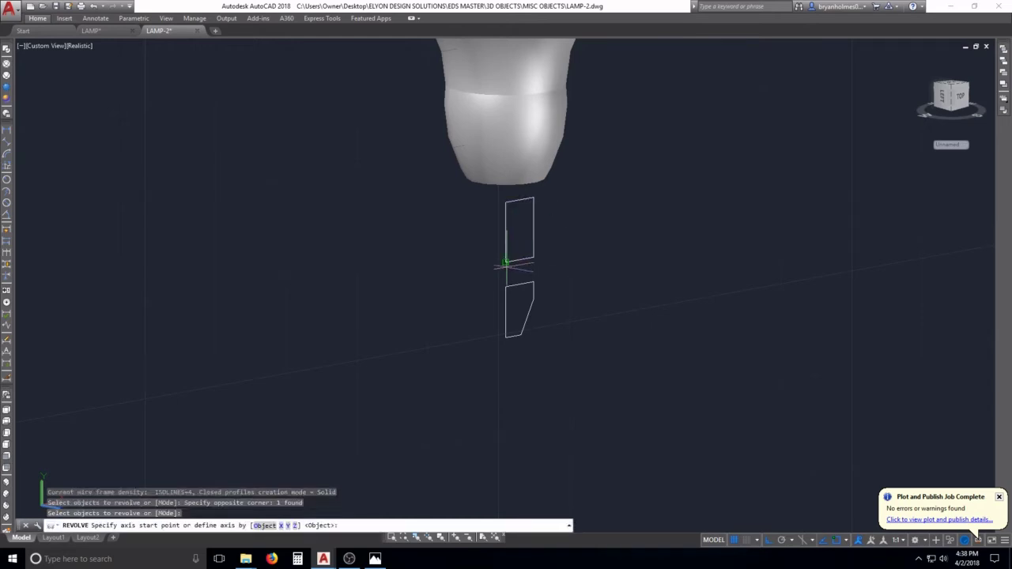
left_click(506, 261)
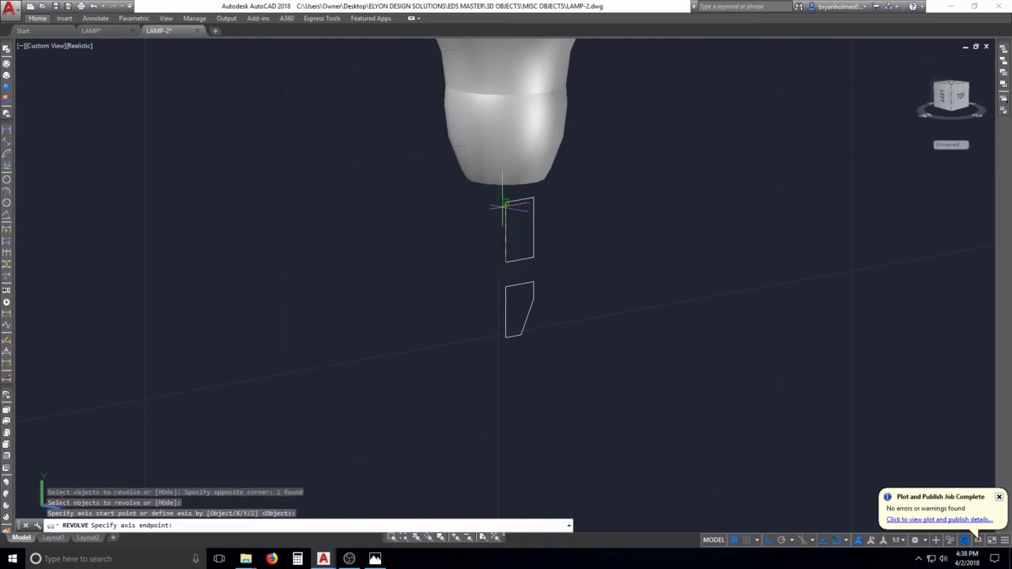
scroll(506, 203, "up", 5)
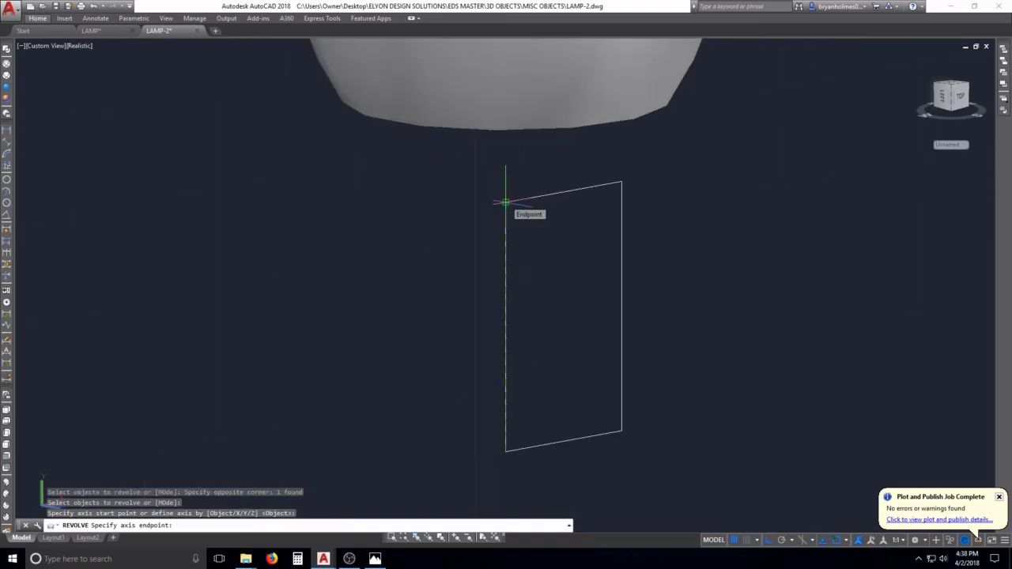
left_click(506, 204)
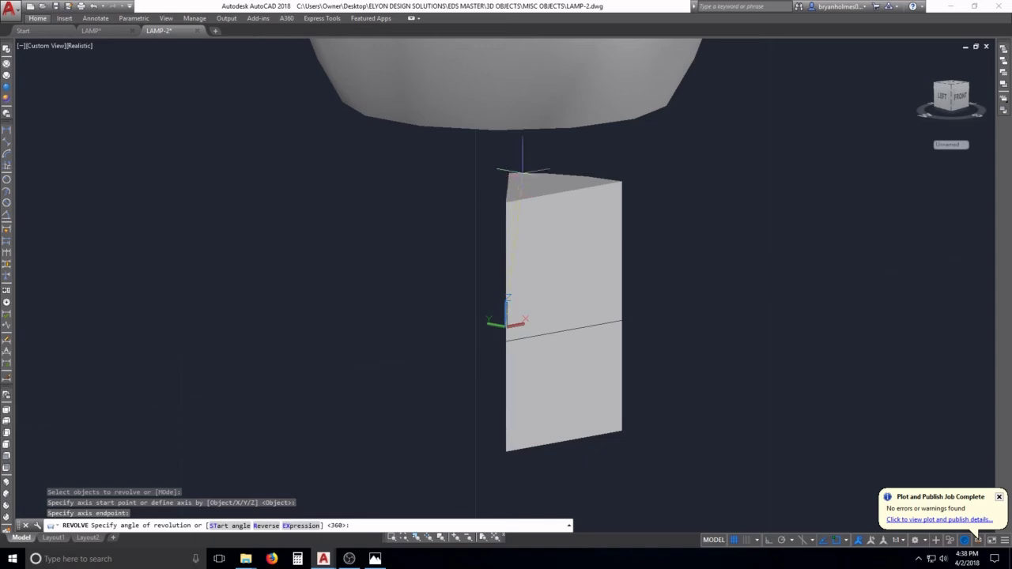
type("360")
key("Return")
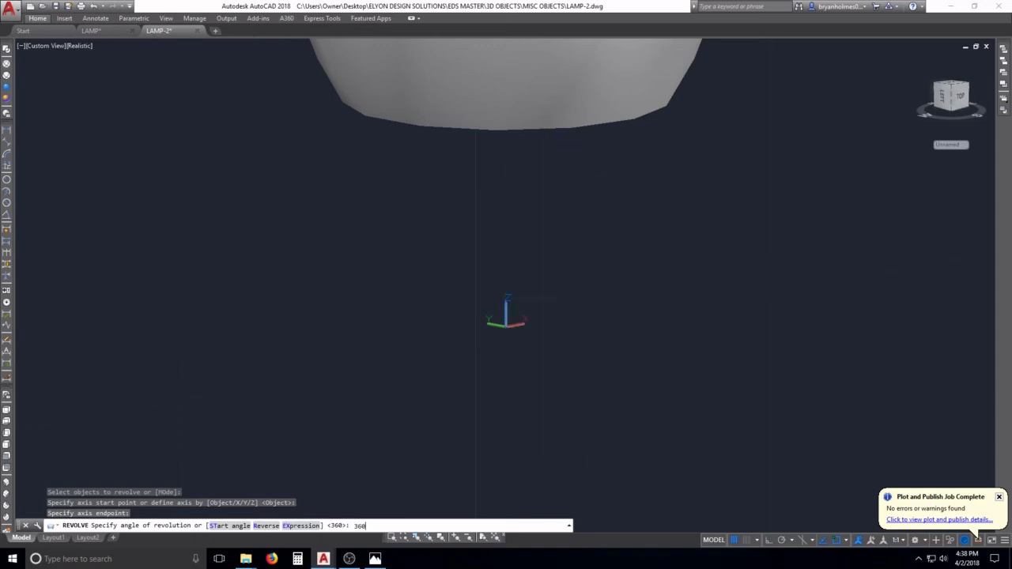
scroll(564, 152, "down", 5)
scroll(514, 181, "up", 5)
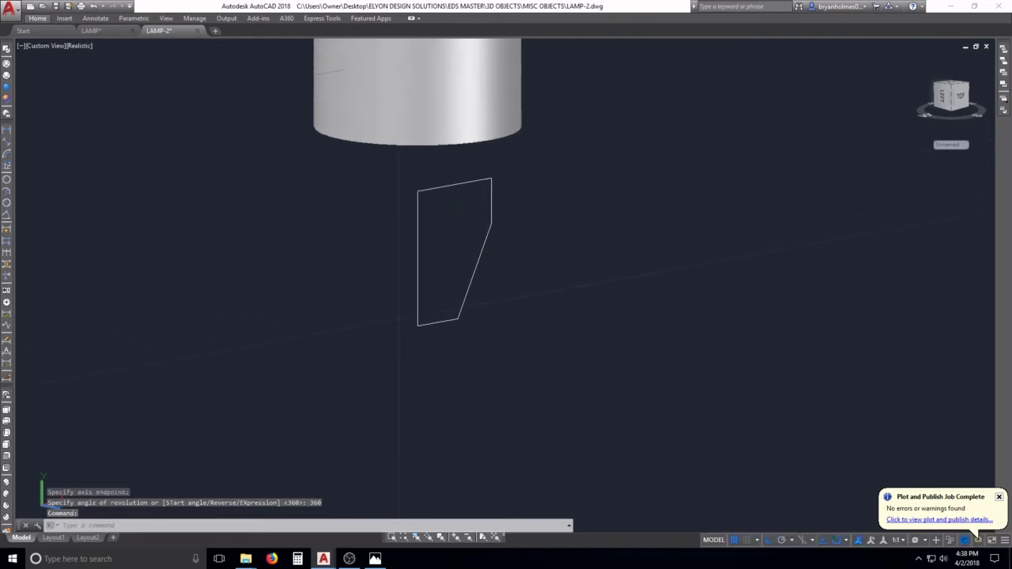
Revolve the bottom tapered profile 360° about its left edge into a solid cap
type("REV")
key("Return")
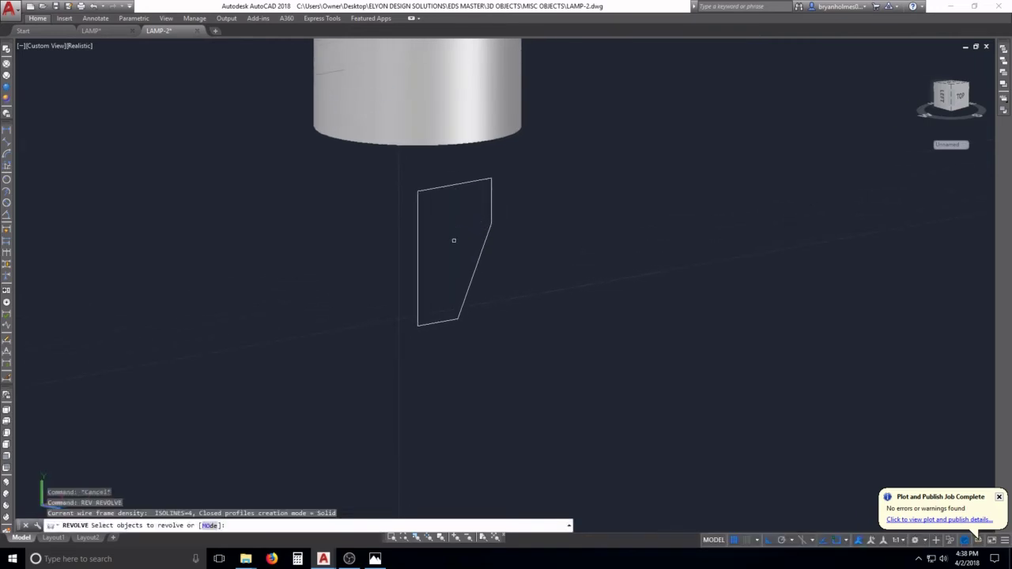
left_click(576, 409)
left_click(367, 169)
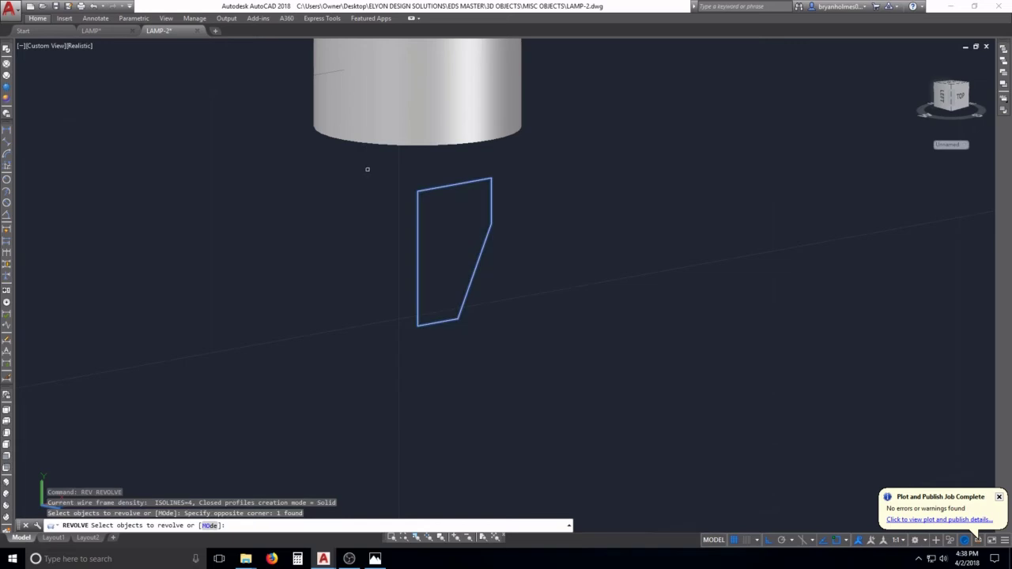
key("Return")
left_click(418, 190)
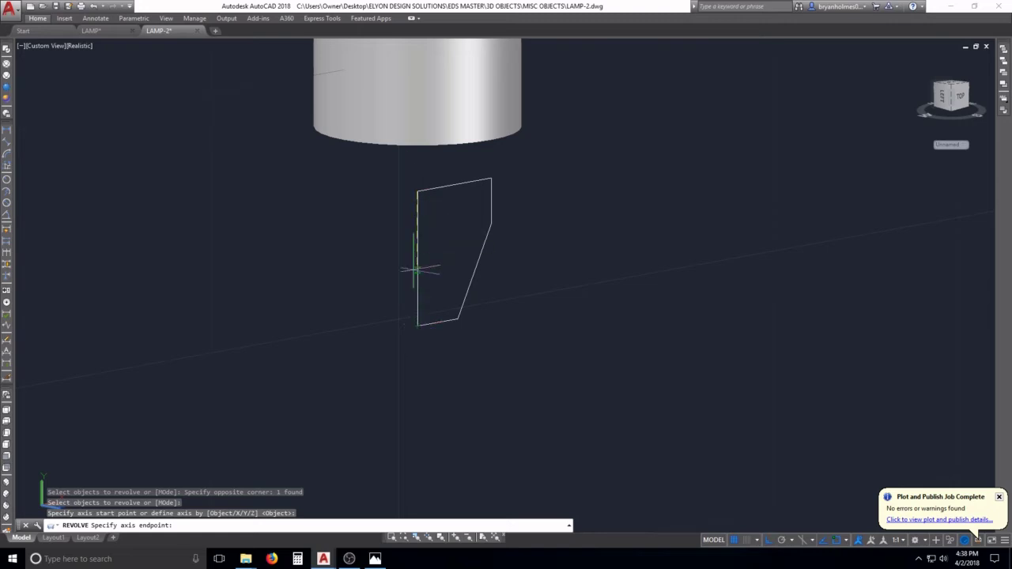
left_click(424, 388)
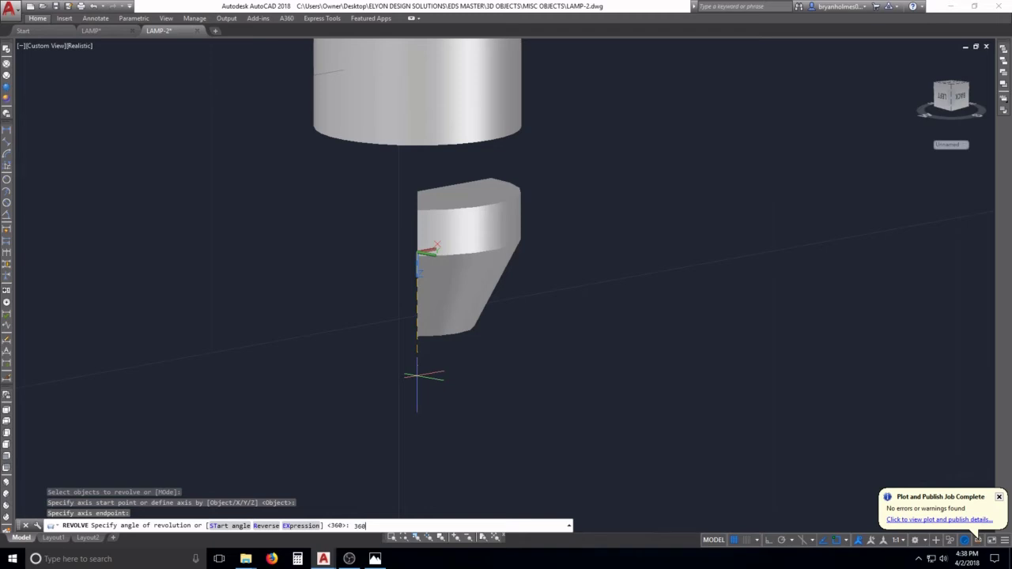
key("Return")
key("Escape")
scroll(411, 348, "down", 3)
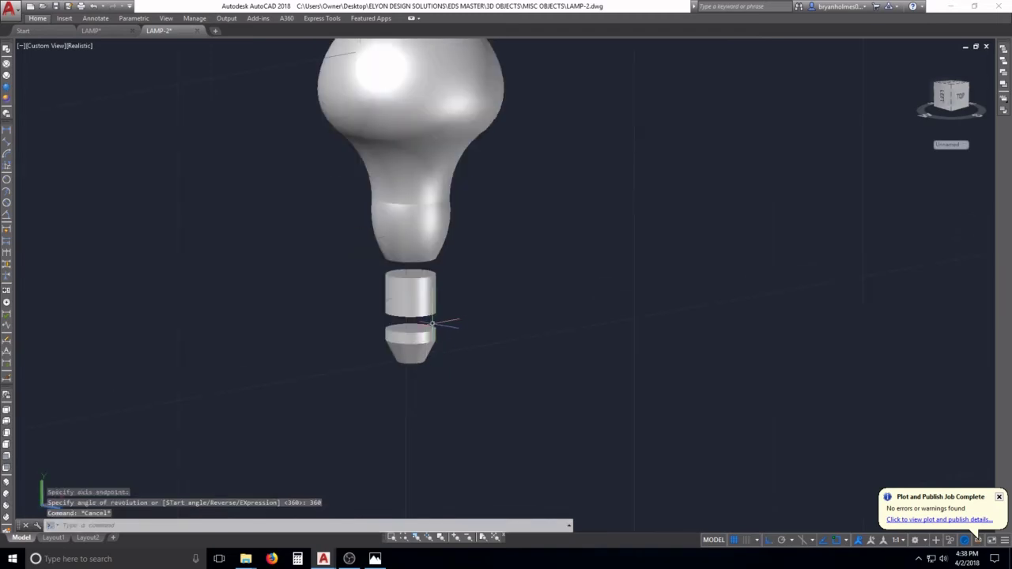
key("Escape")
key("Escape")
Raise the cone-shaped cap 0.12 against the cylinder with MOVE
type("m")
key("Return")
left_click(429, 324)
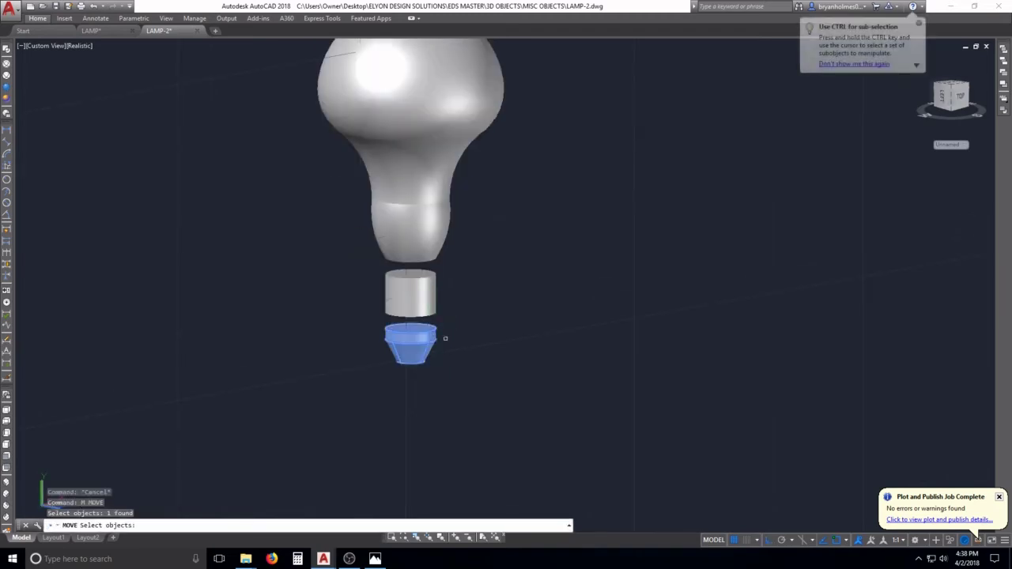
key("Return")
left_click(443, 335)
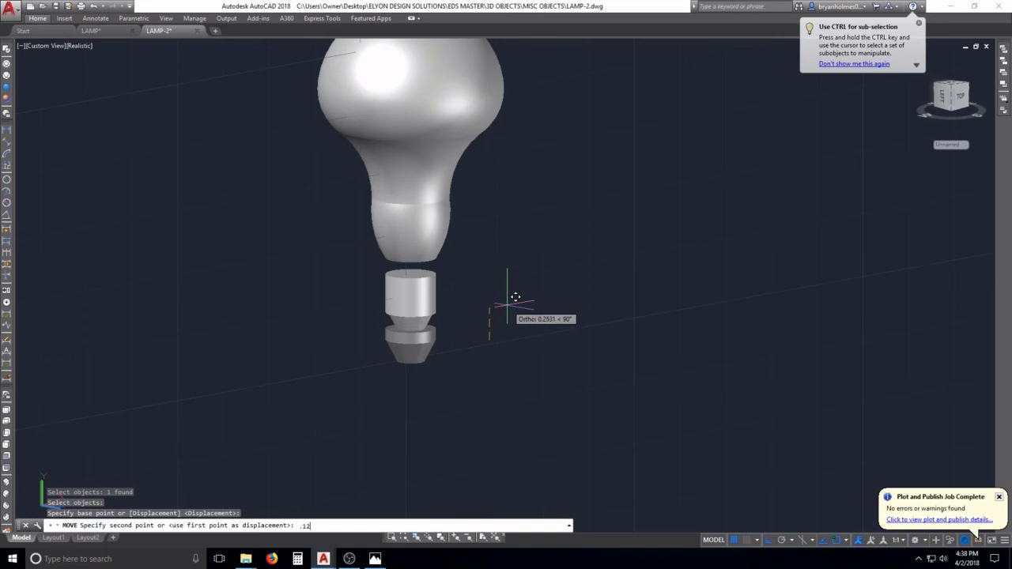
type(".12")
key("Return")
key("Return")
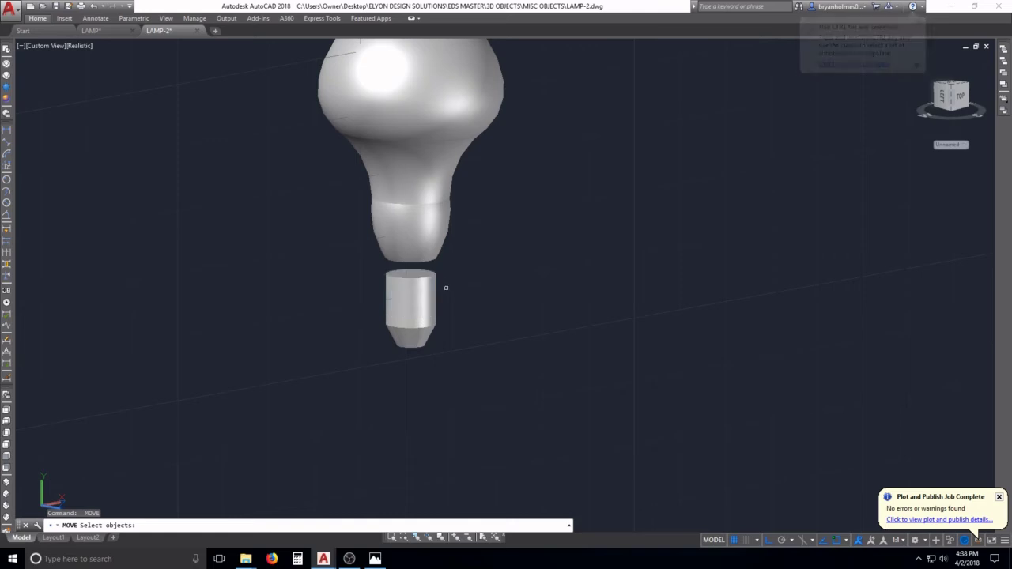
Move the short cylinder and cone cap together up 0.125 to the bulb's neck
left_click(421, 294)
left_click(436, 293)
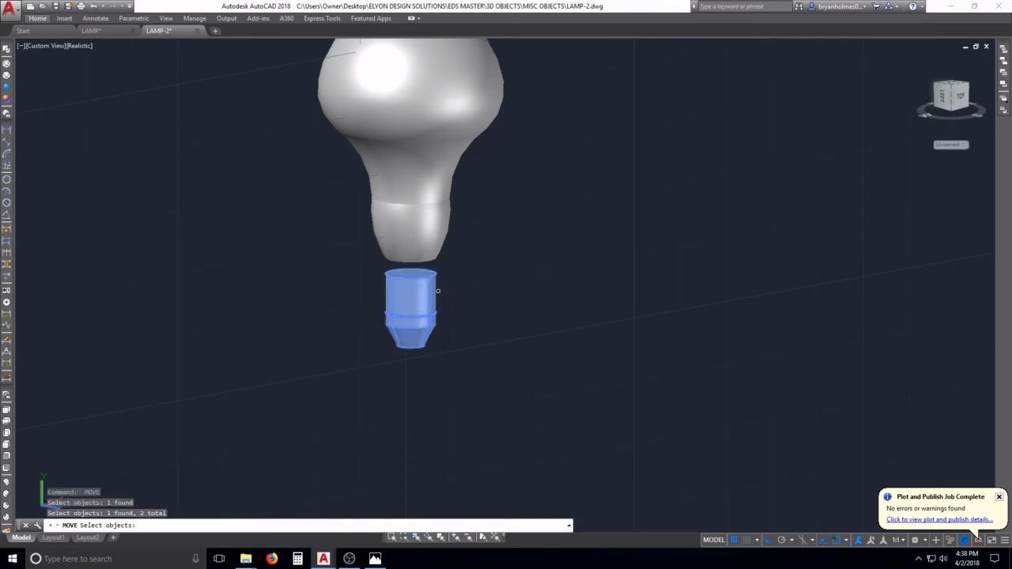
key("Return")
left_click(494, 275)
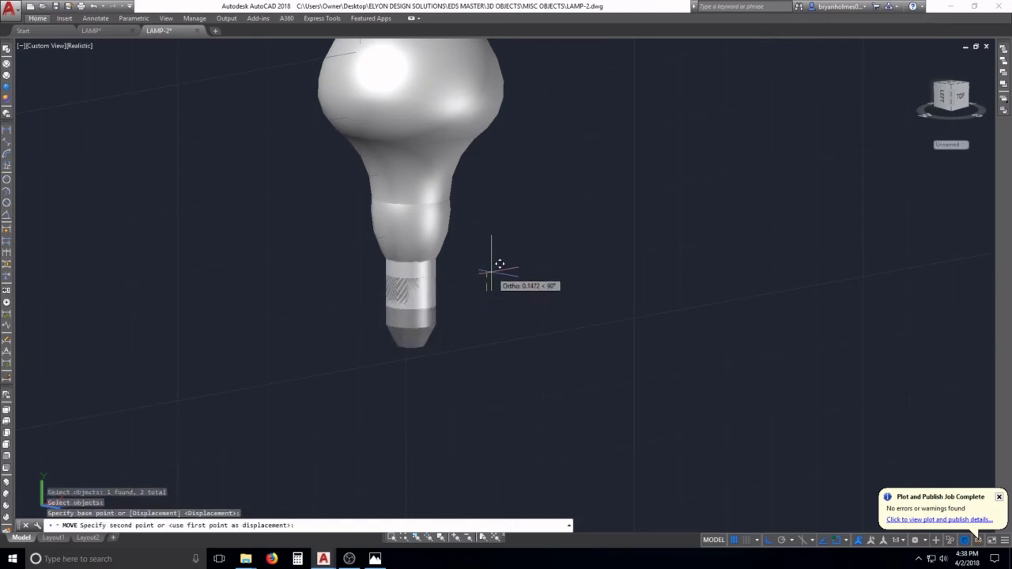
key("Escape")
type("m")
key("Return")
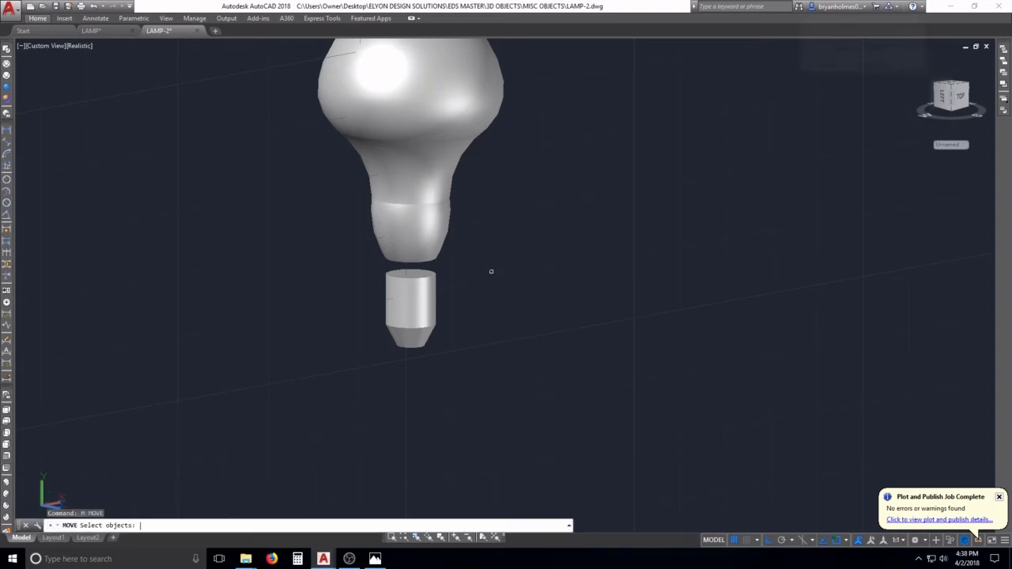
left_click(431, 289)
left_click(430, 329)
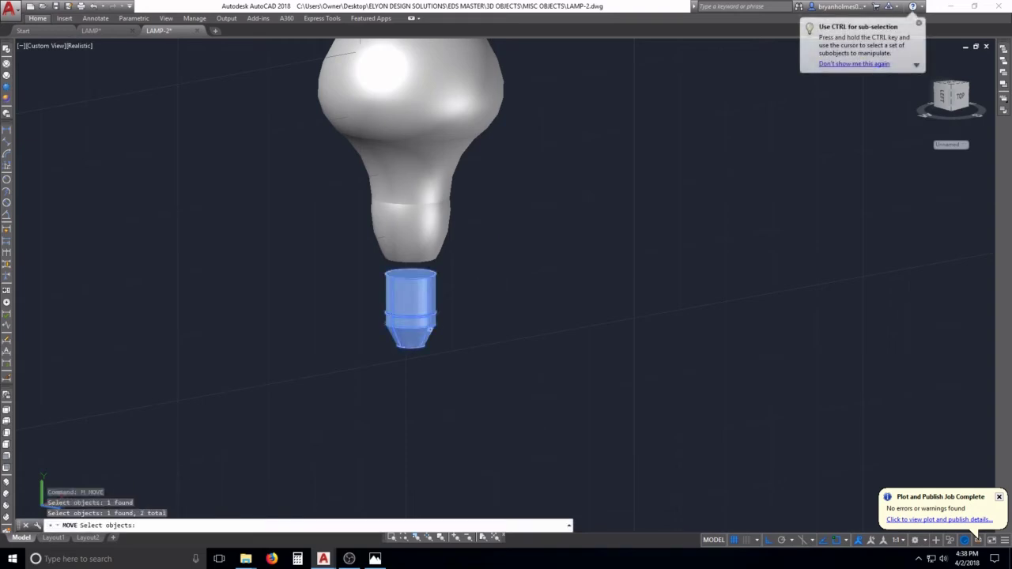
key("Return")
left_click(498, 318)
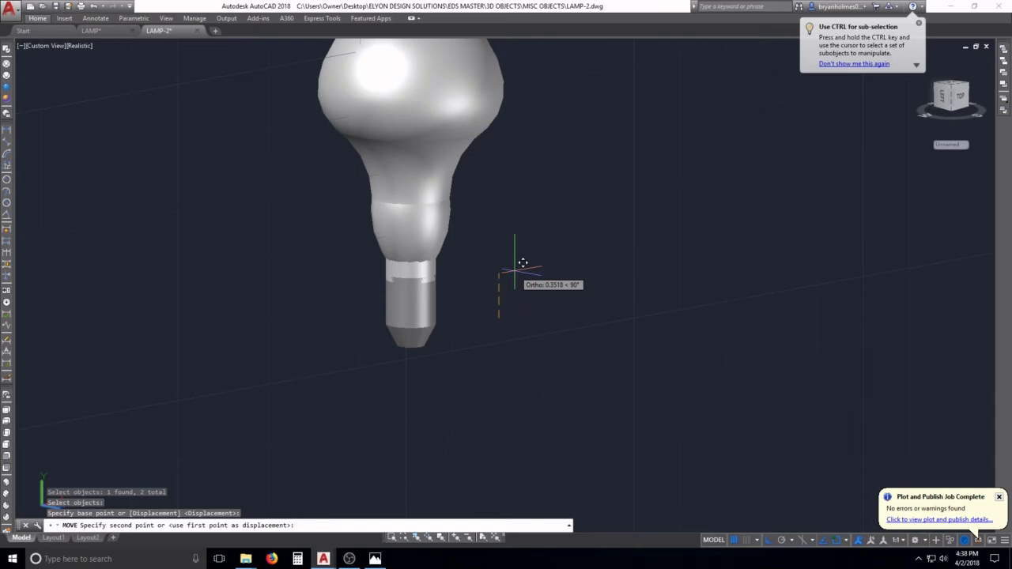
type(".125")
key("Return")
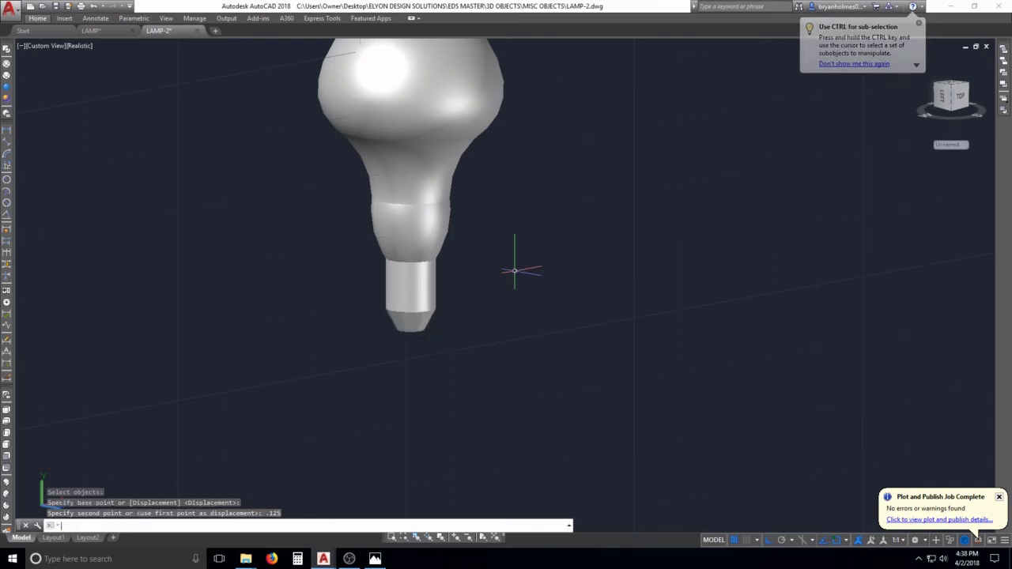
Pan the view to bring the lamp body beside the bulb
key("Escape")
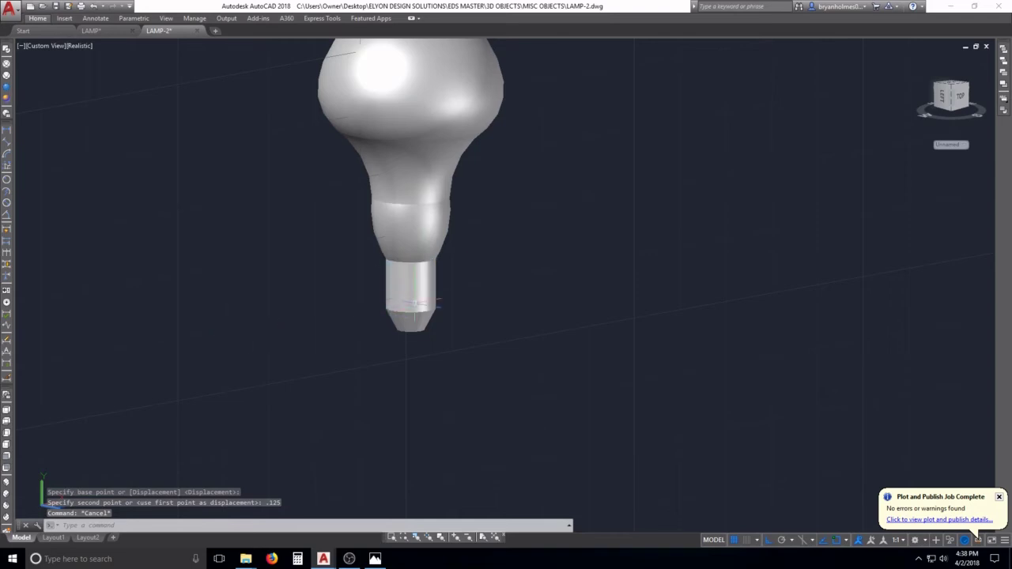
left_click(411, 285)
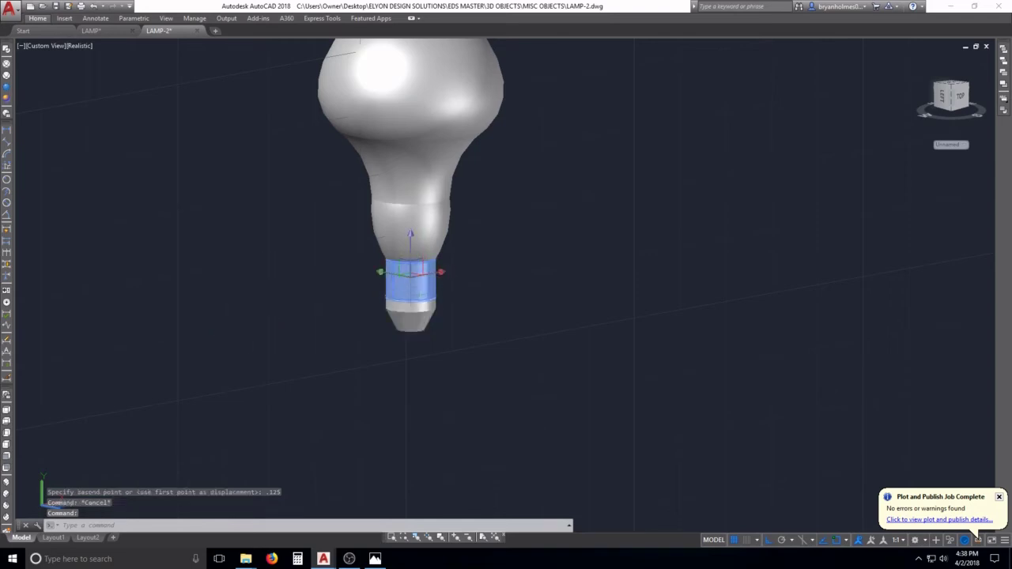
key("Escape")
scroll(424, 251, "down", 8)
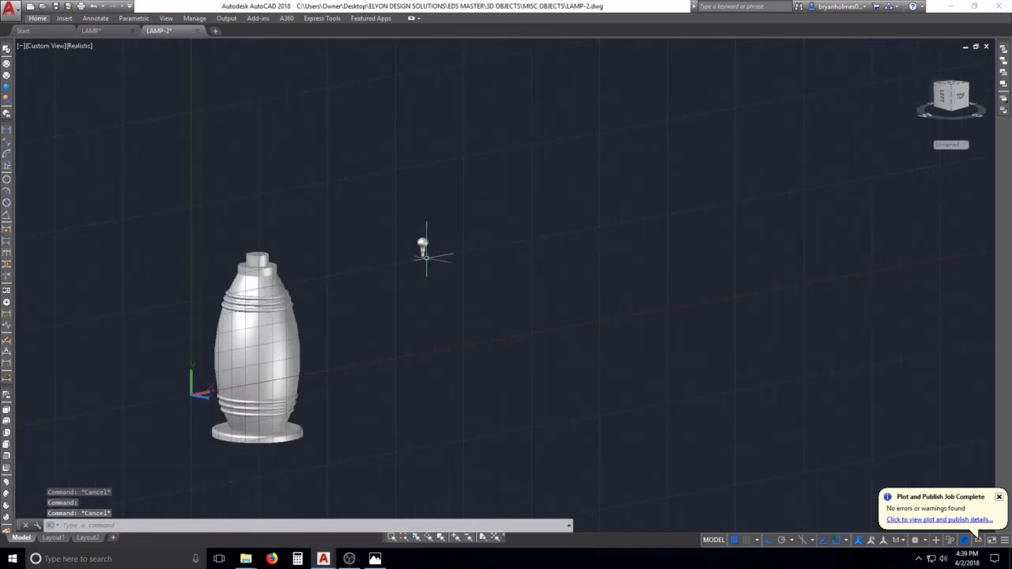
scroll(424, 255, "up", 3)
middle_click_drag(343, 244, 664, 283)
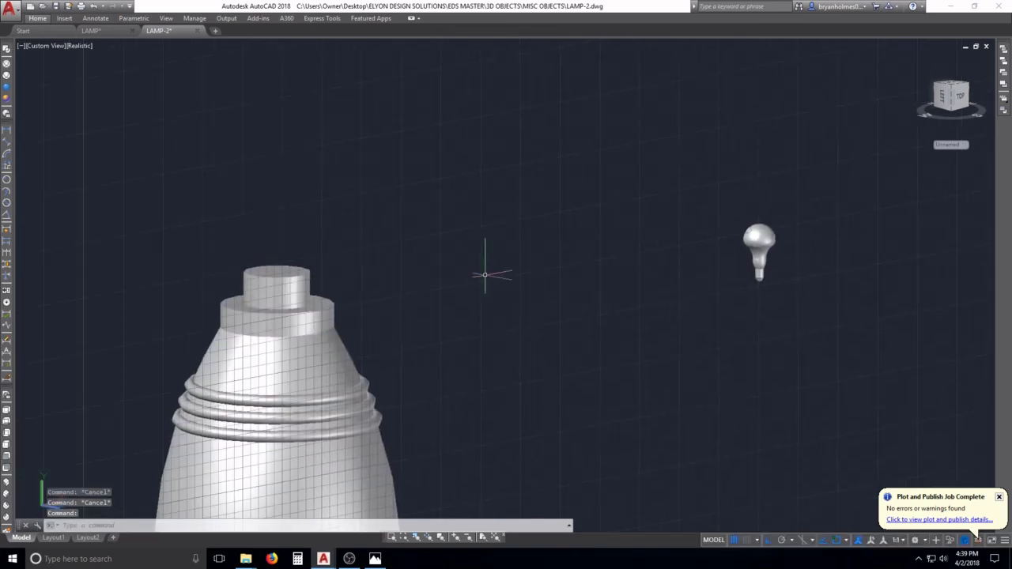
Show the bulb and lamp body in Front view, zoomed onto the bulb's base
left_click(7, 457)
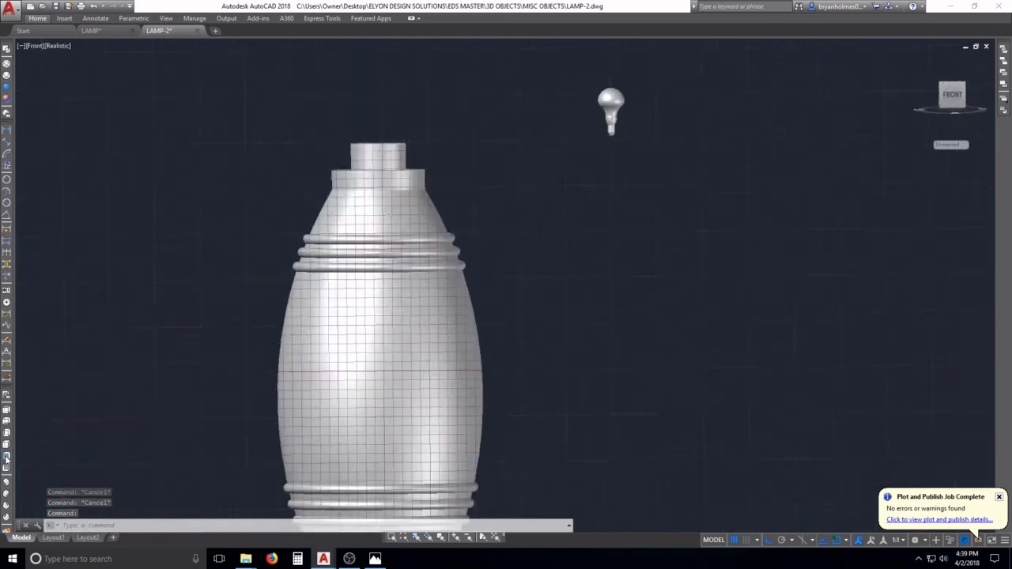
middle_click_drag(765, 159, 751, 261)
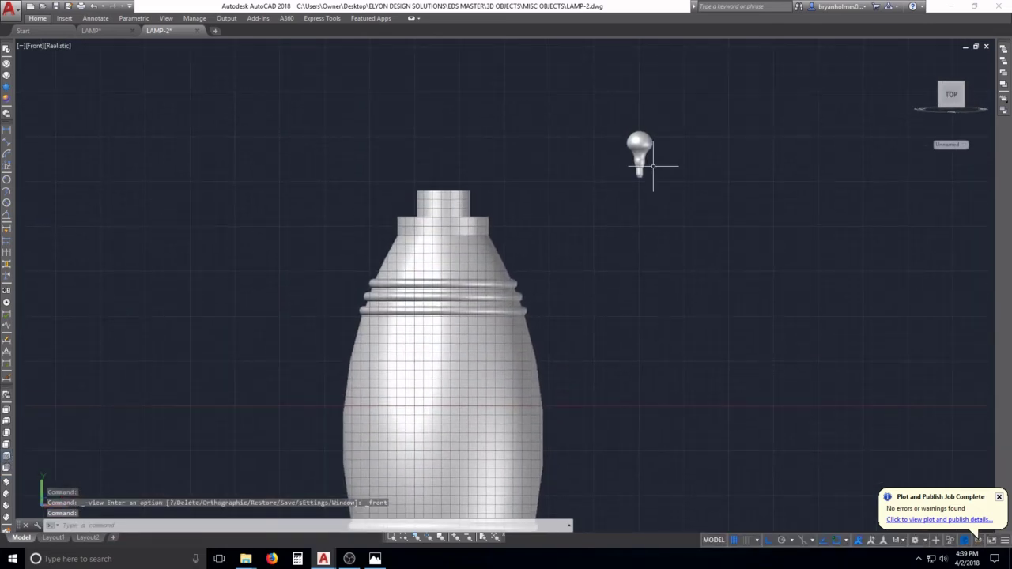
scroll(625, 152, "up", 3)
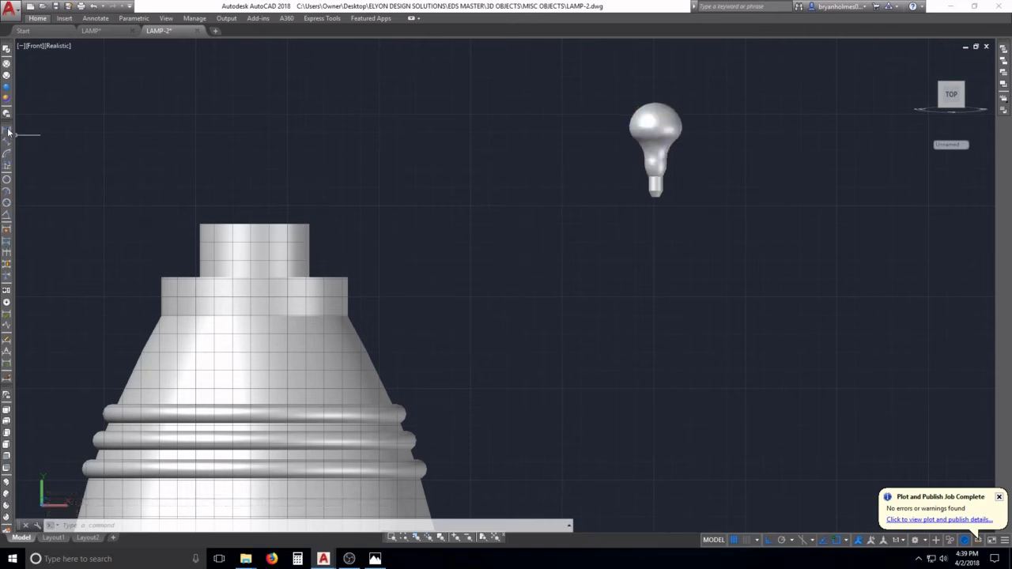
left_click(7, 132)
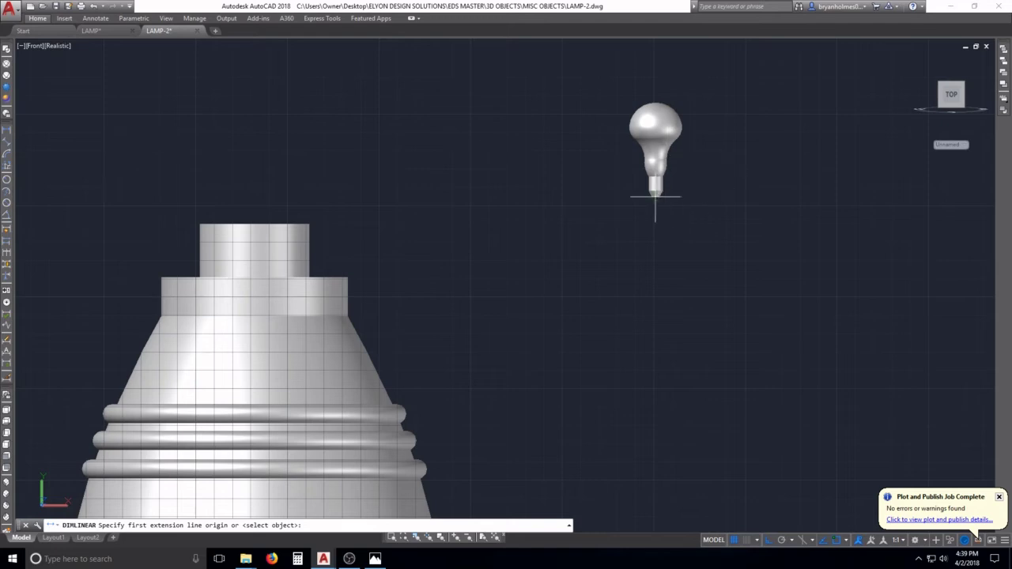
left_click(655, 198)
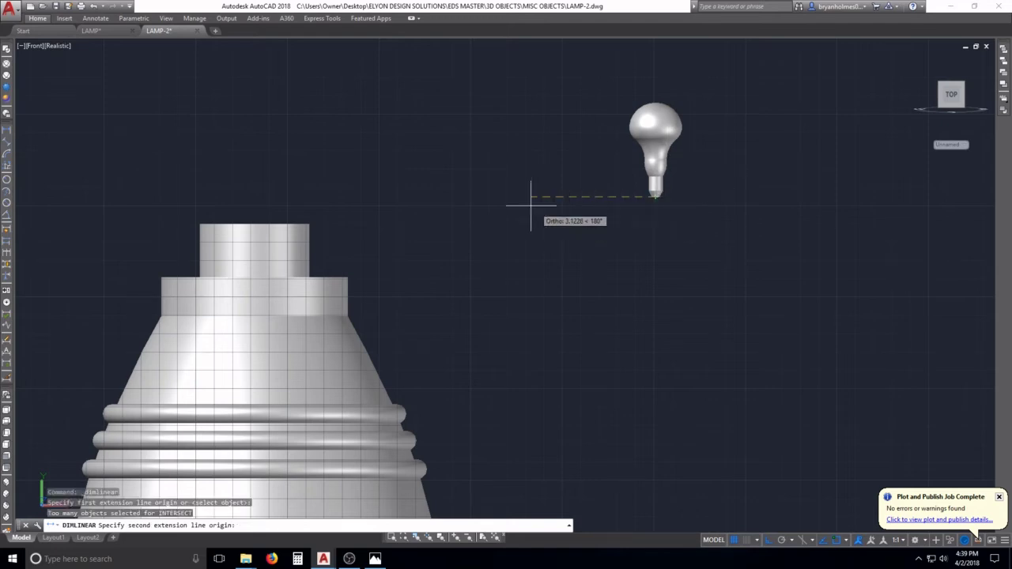
key("Escape")
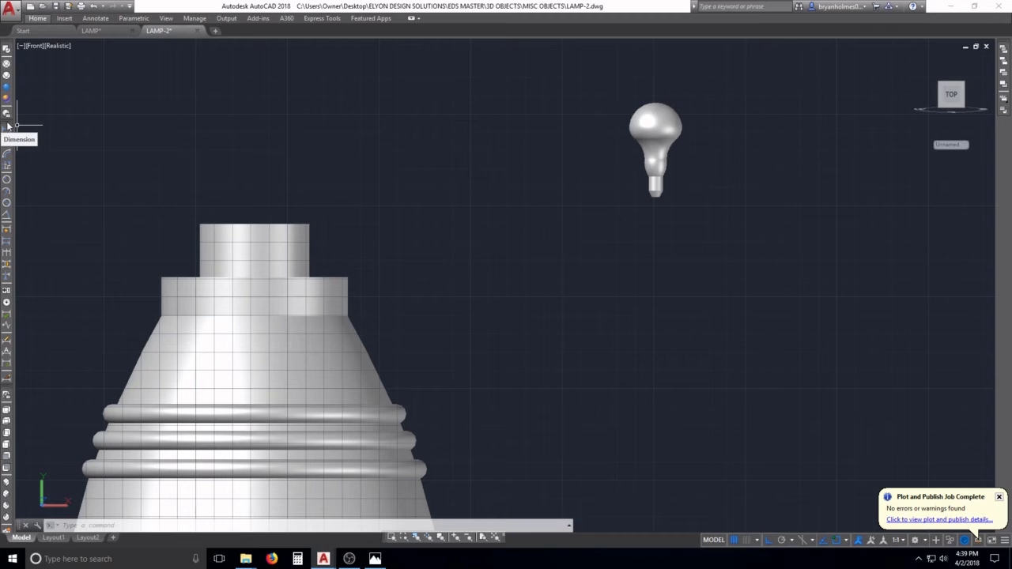
left_click(650, 232)
key("Escape")
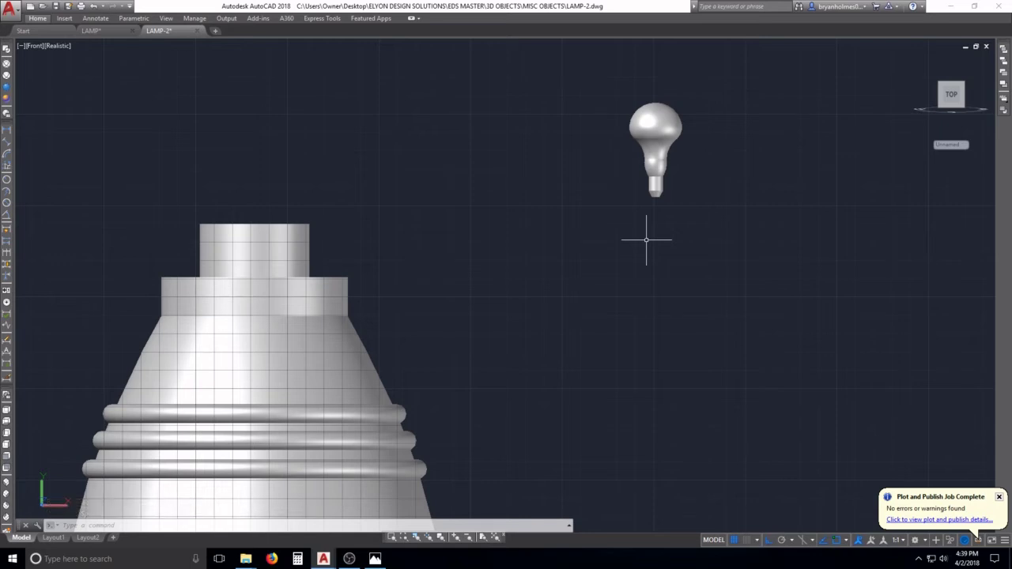
type("-LA")
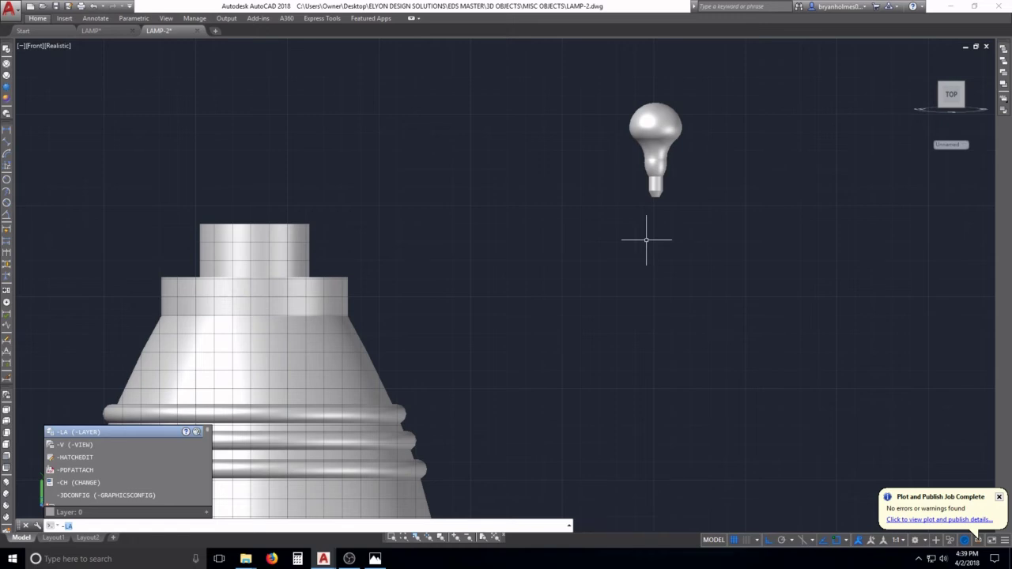
type("TOOLBAR")
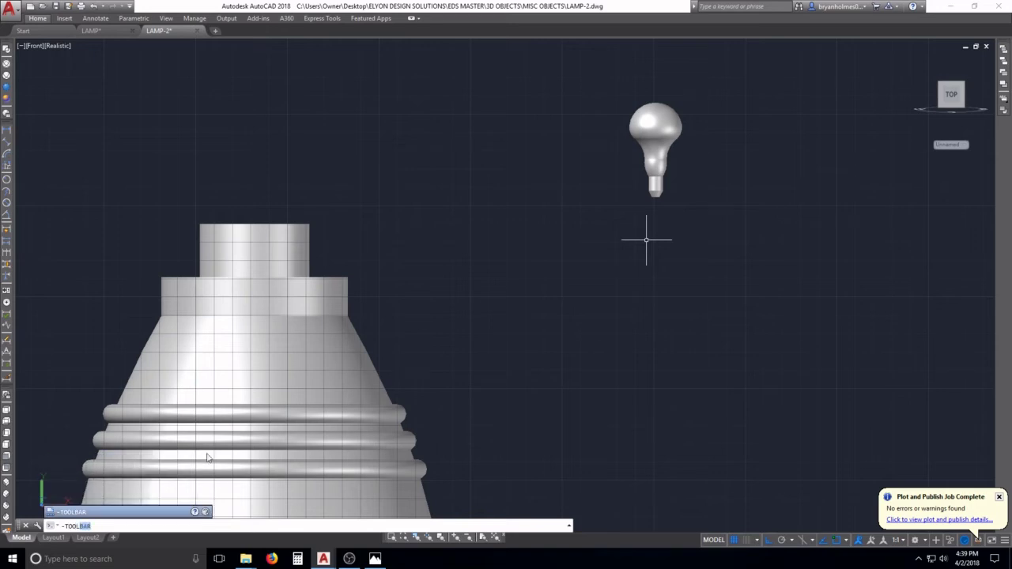
left_click(161, 512)
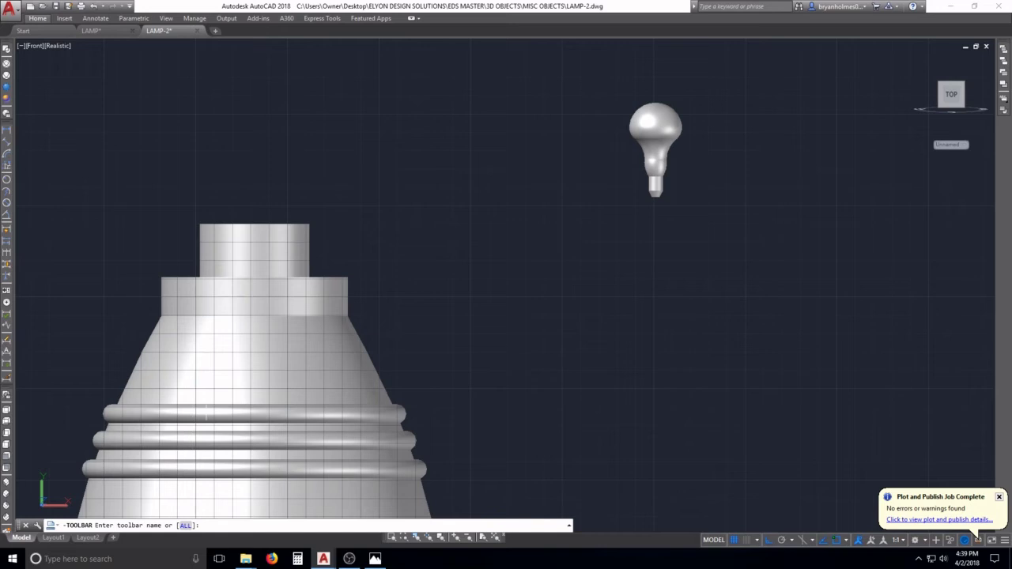
key("Escape")
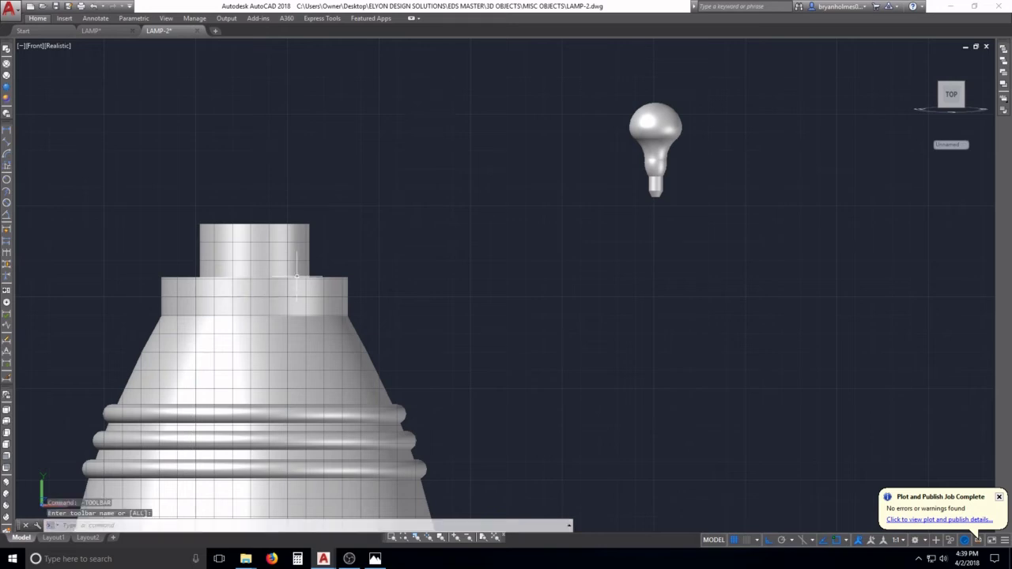
left_click(459, 224)
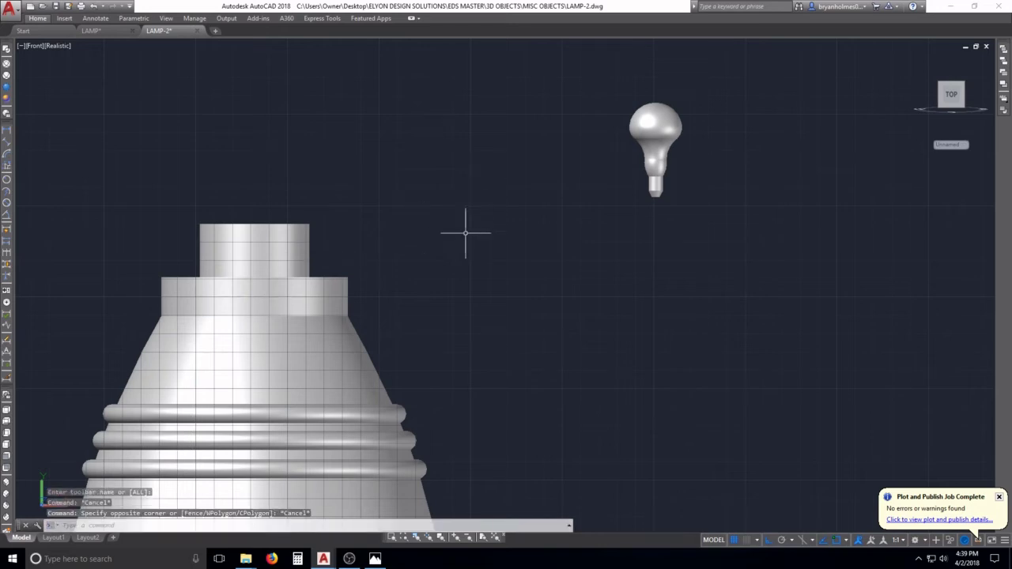
key("Escape")
key("Escape")
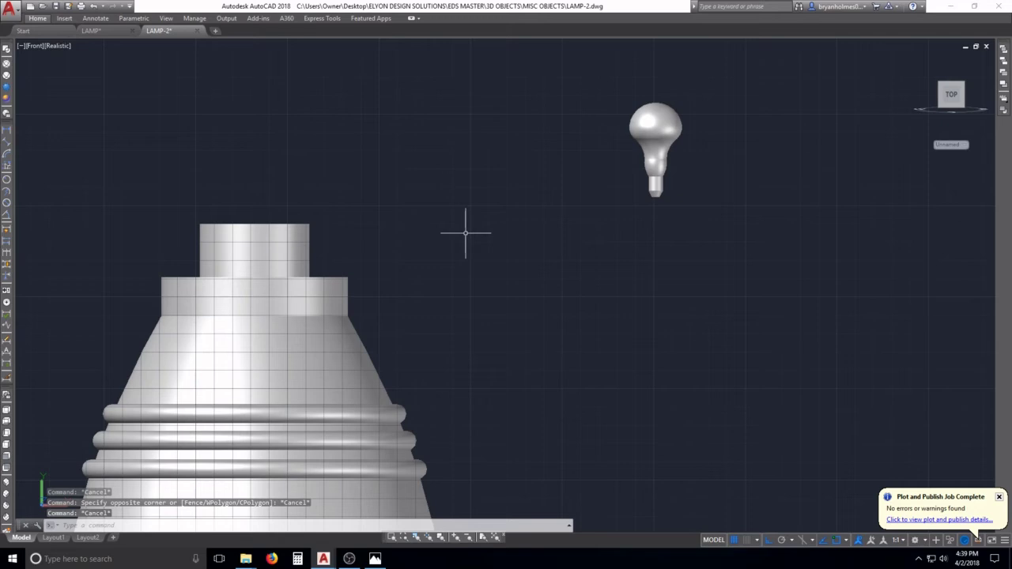
type("-LA")
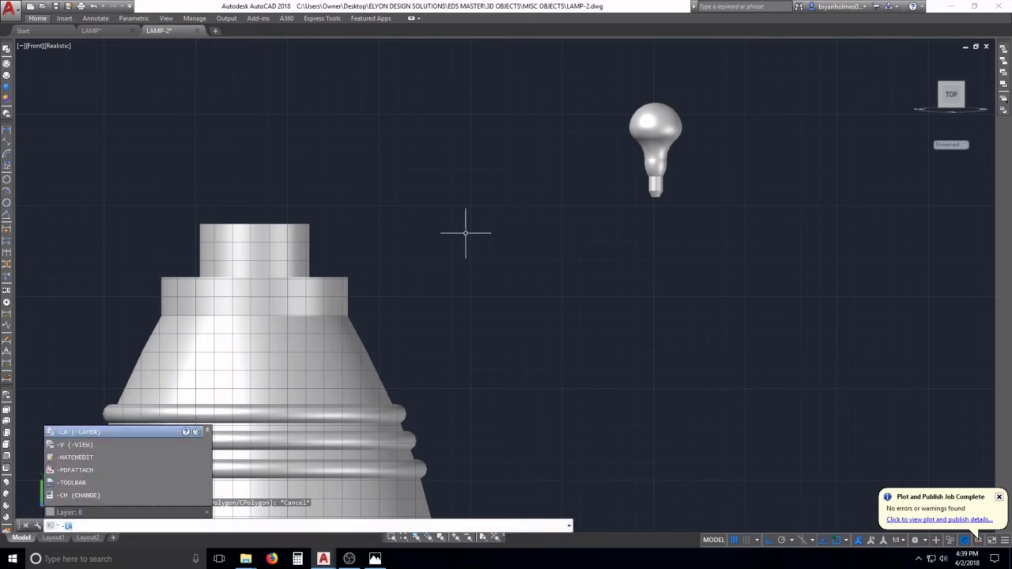
key("BackSpace")
key("BackSpace")
type("TOOLBAR")
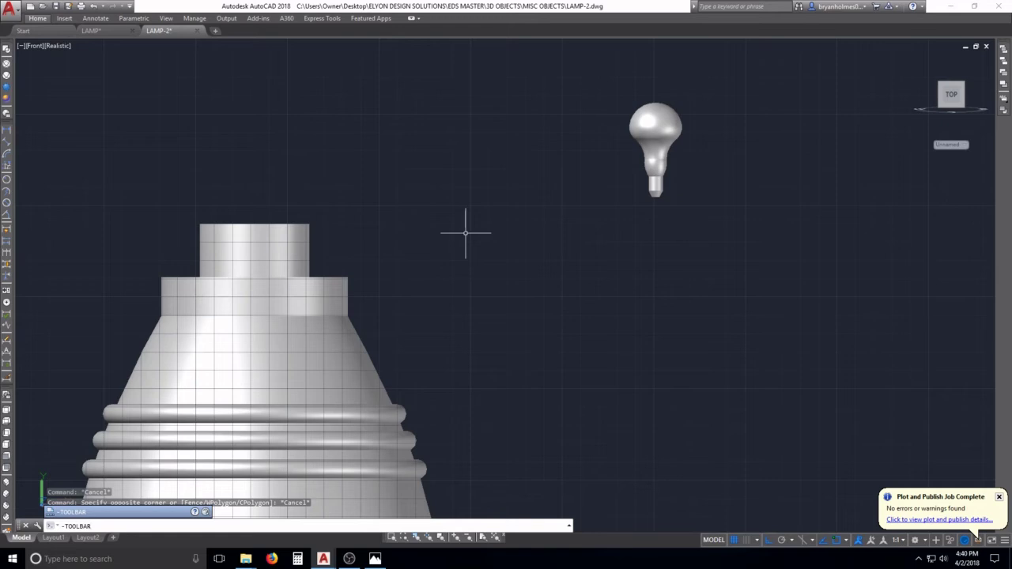
key("Return")
key("Escape")
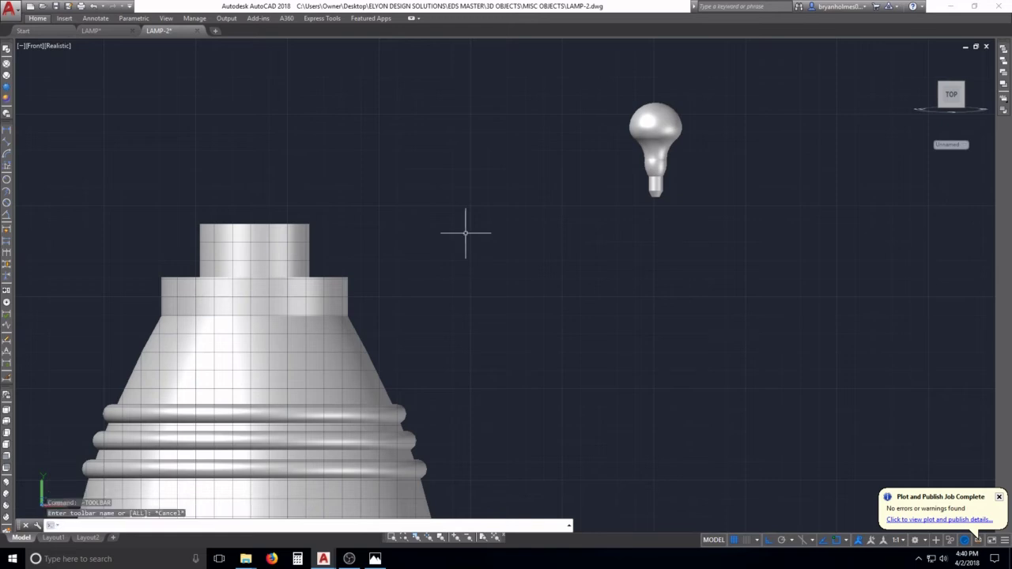
left_click(219, 189)
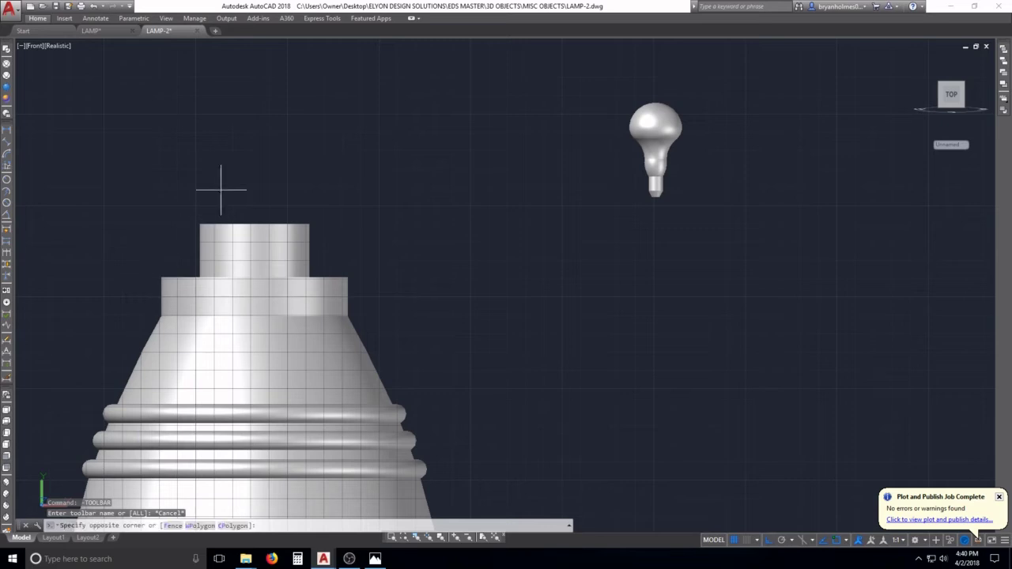
key("Escape")
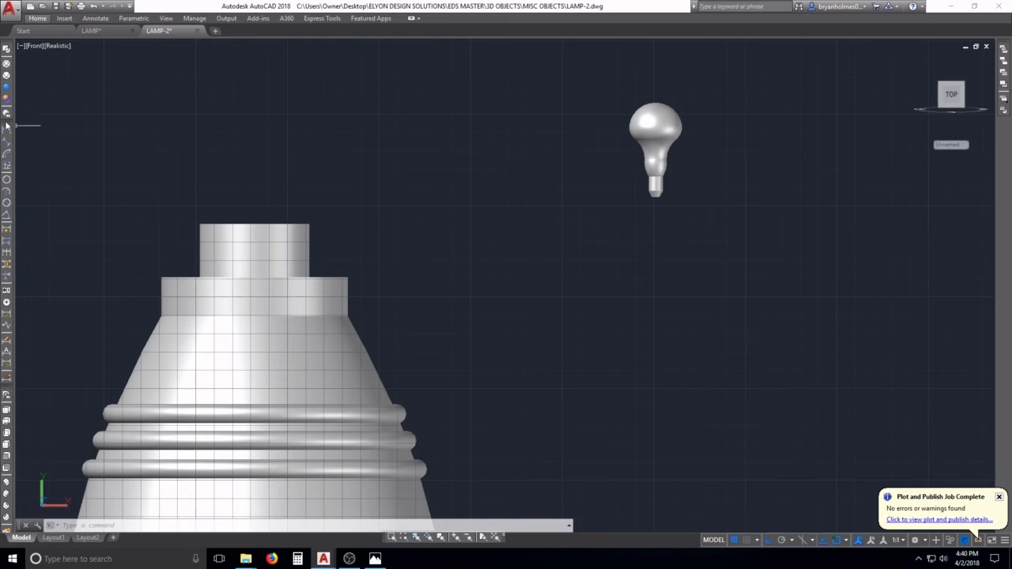
Restore and re-maximize the AutoCAD window after browsing the toolbar list
right_click(7, 125)
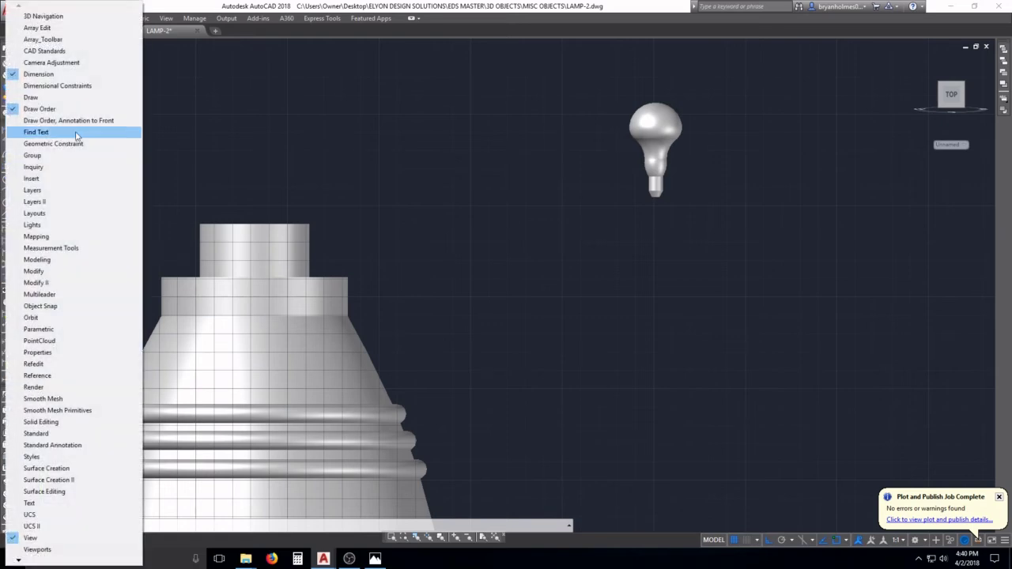
left_click(169, 142)
key("Escape")
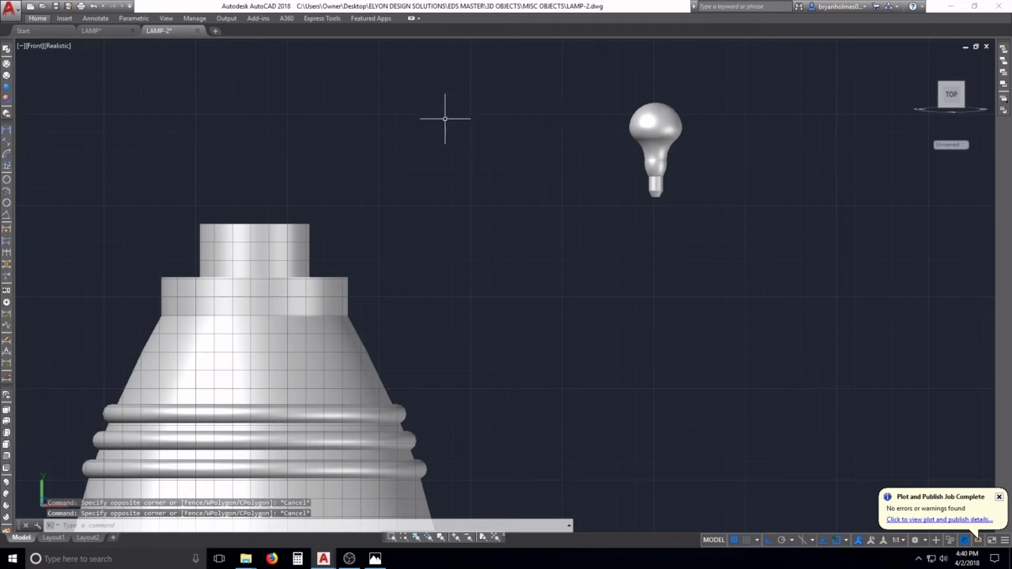
double_click(536, 10)
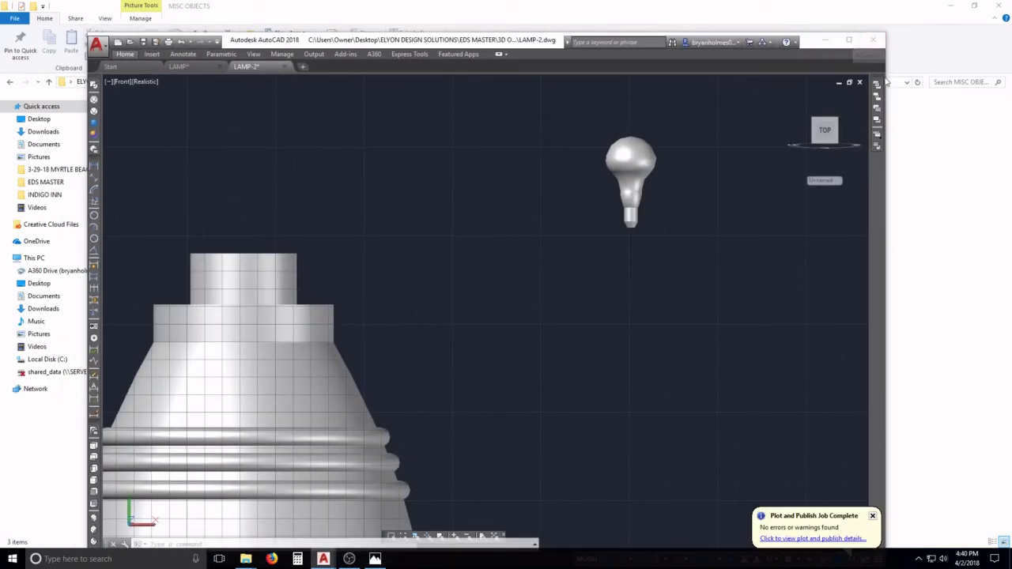
left_click(847, 40)
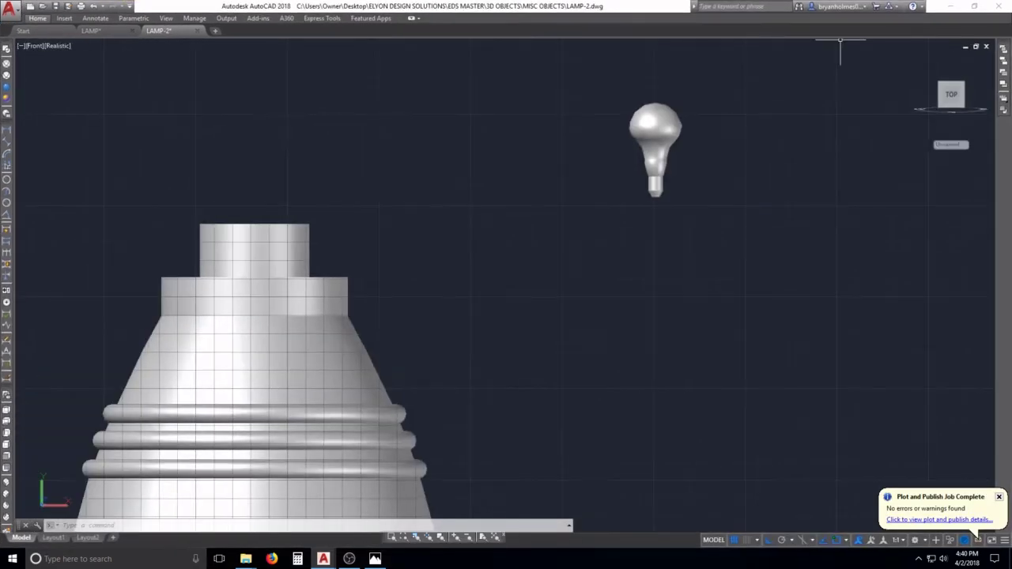
Turn on an additional toolbar and show the Parametric ribbon tools
right_click(6, 127)
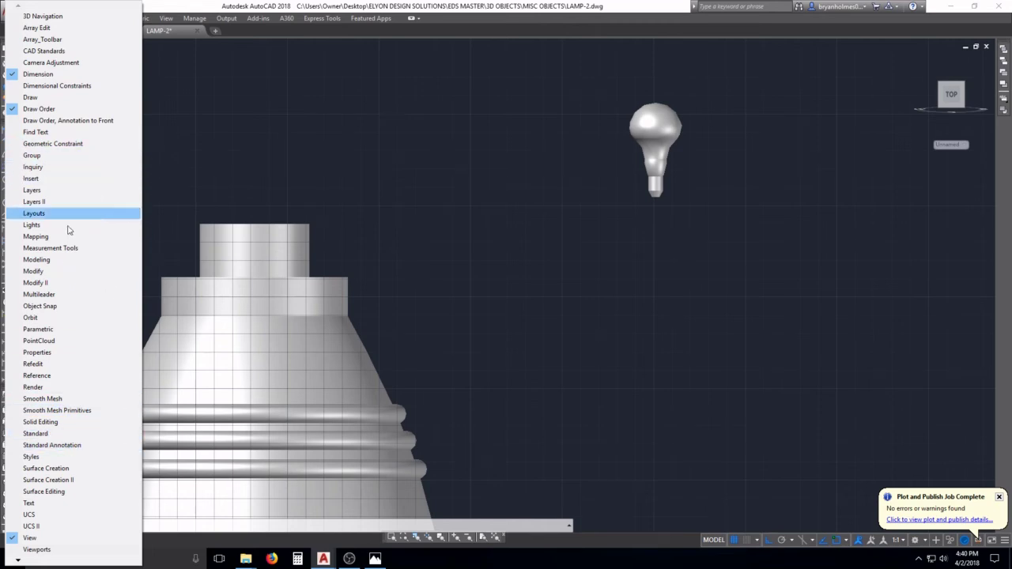
left_click(55, 85)
left_click(224, 49)
key("Escape")
key("Escape")
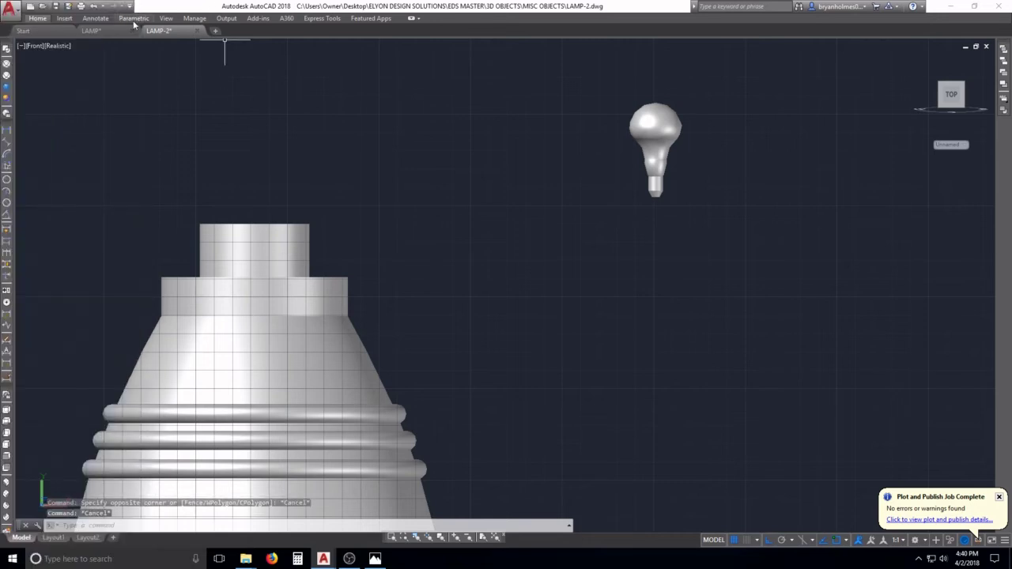
left_click(135, 19)
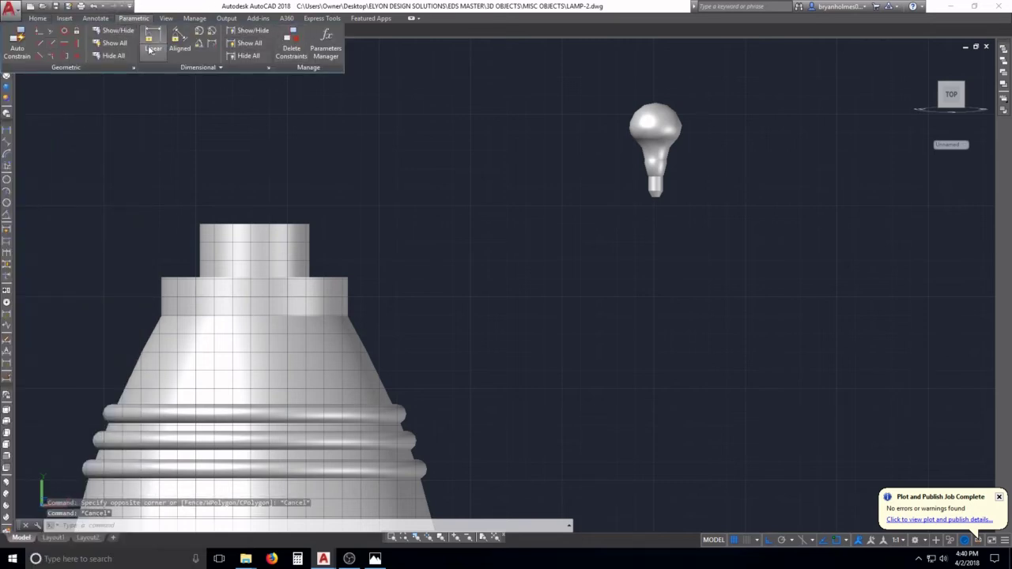
Close the parametric panel and pan to show the whole lamp
left_click(193, 147)
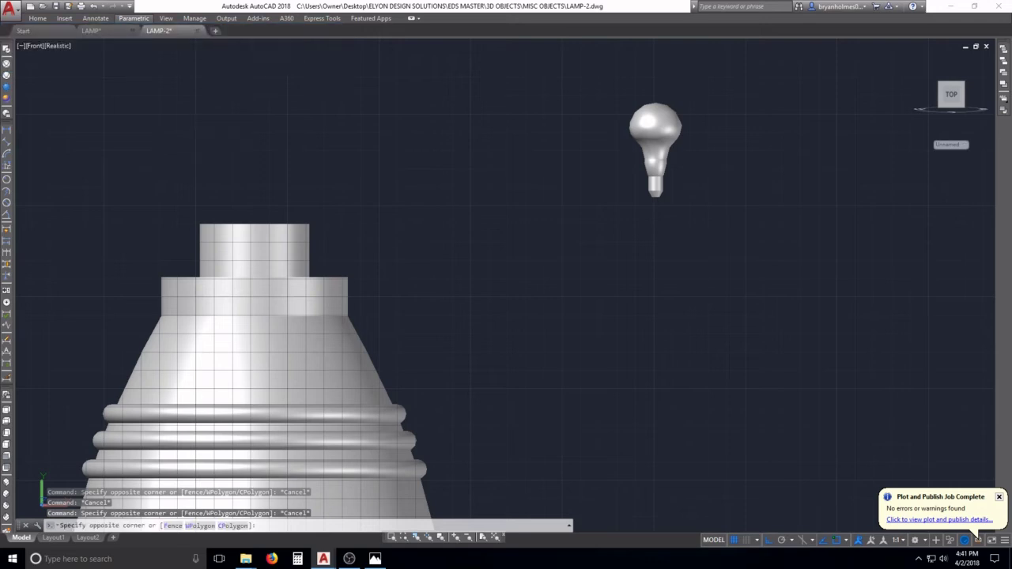
left_click(165, 153)
key("Escape")
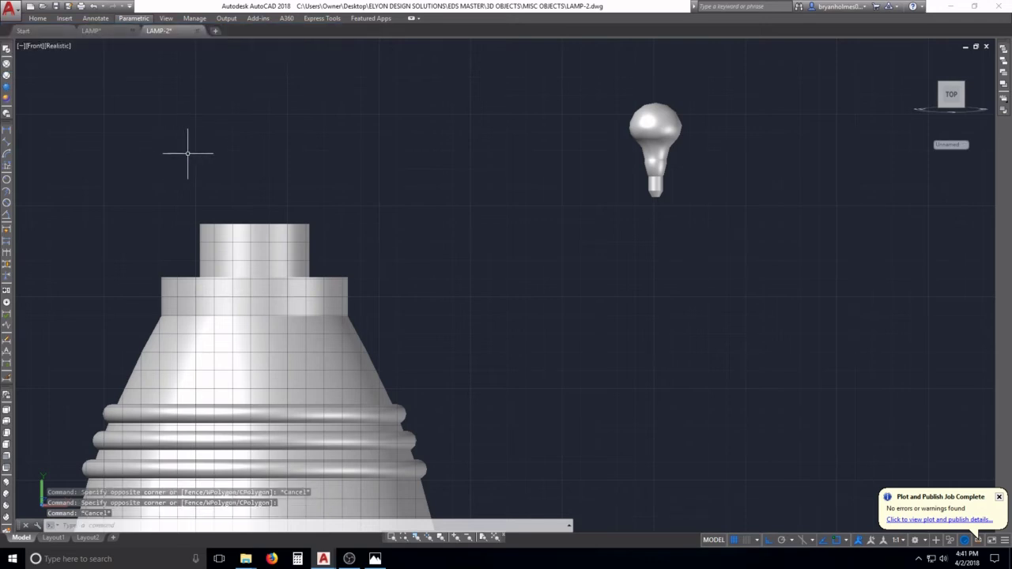
scroll(188, 153, "down", 3)
middle_click_drag(285, 324, 413, 262)
left_click(376, 323)
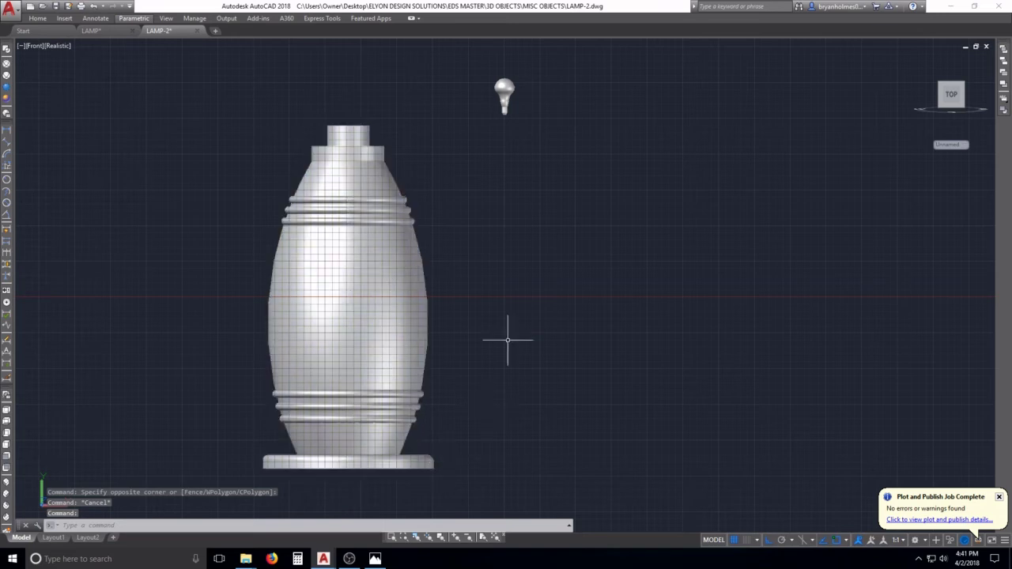
left_click(30, 162)
key("Escape")
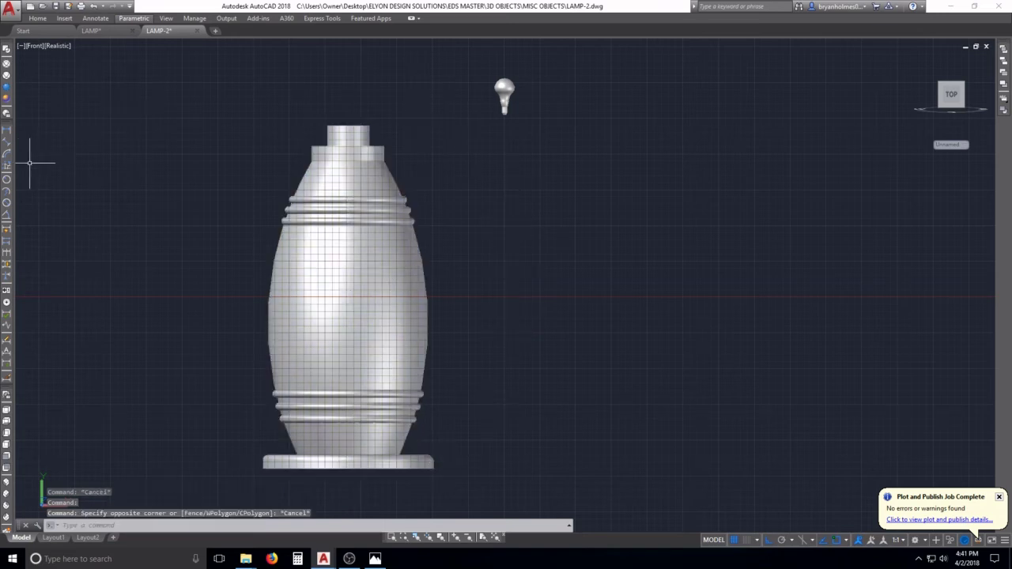
Add a 10.9526 horizontal dimension from the bulb base centre to the lamp top centre
left_click(7, 133)
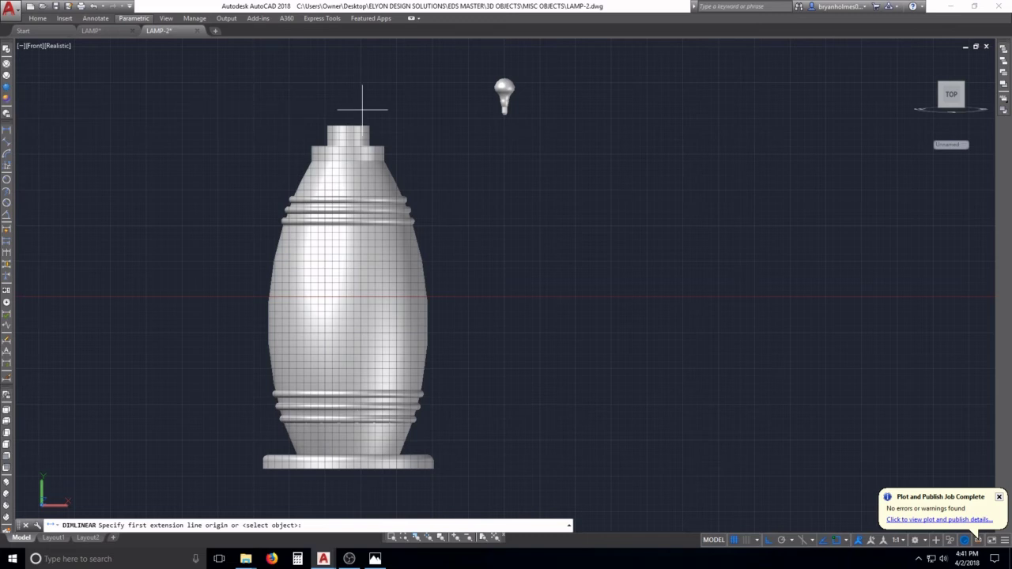
scroll(501, 92, "up", 5)
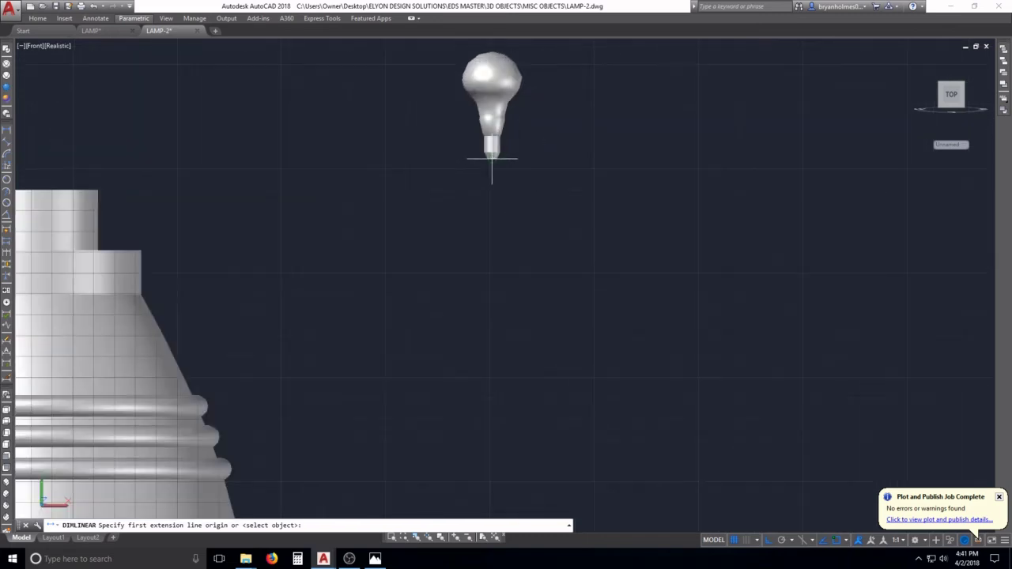
left_click(492, 158)
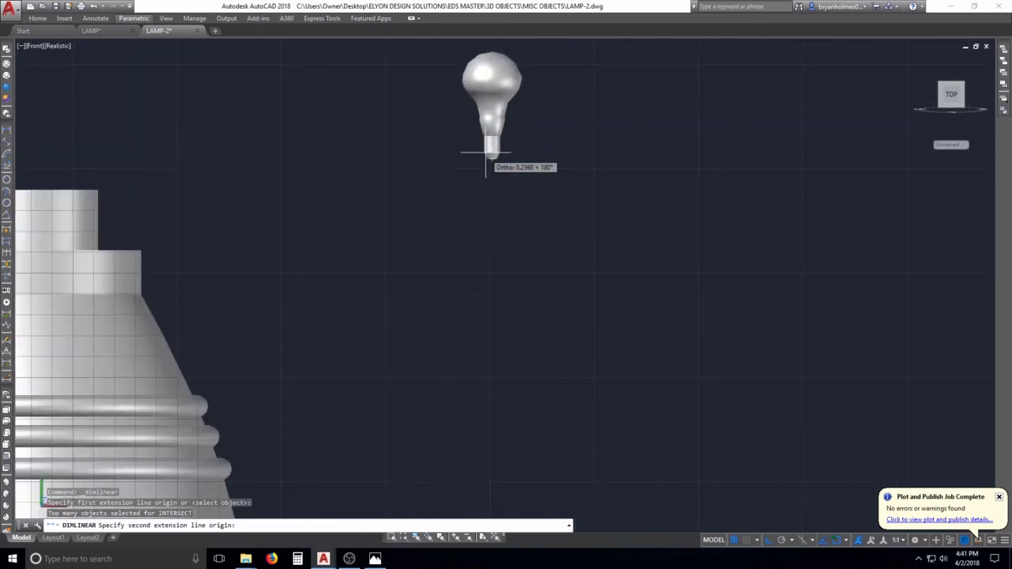
scroll(489, 156, "up", 2)
key("Escape")
key("Escape")
key("Escape")
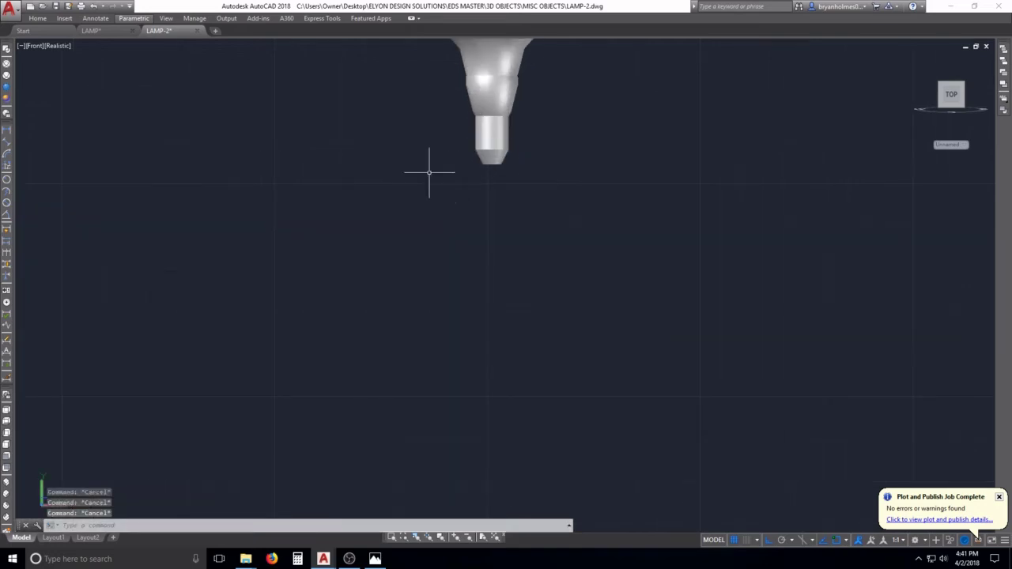
left_click(7, 131)
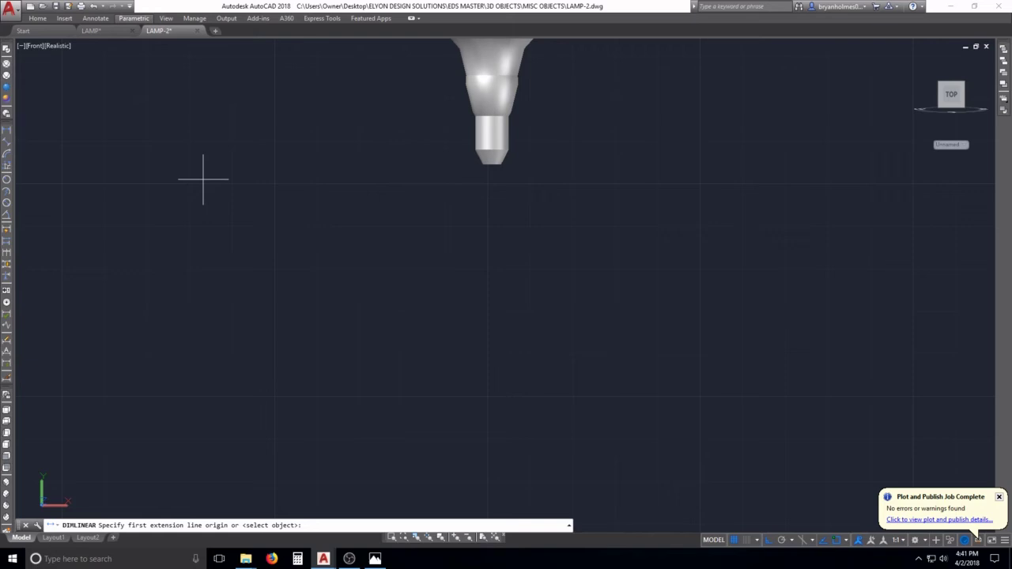
left_click(490, 164)
scroll(309, 180, "down", 2)
middle_click_drag(261, 179, 617, 184)
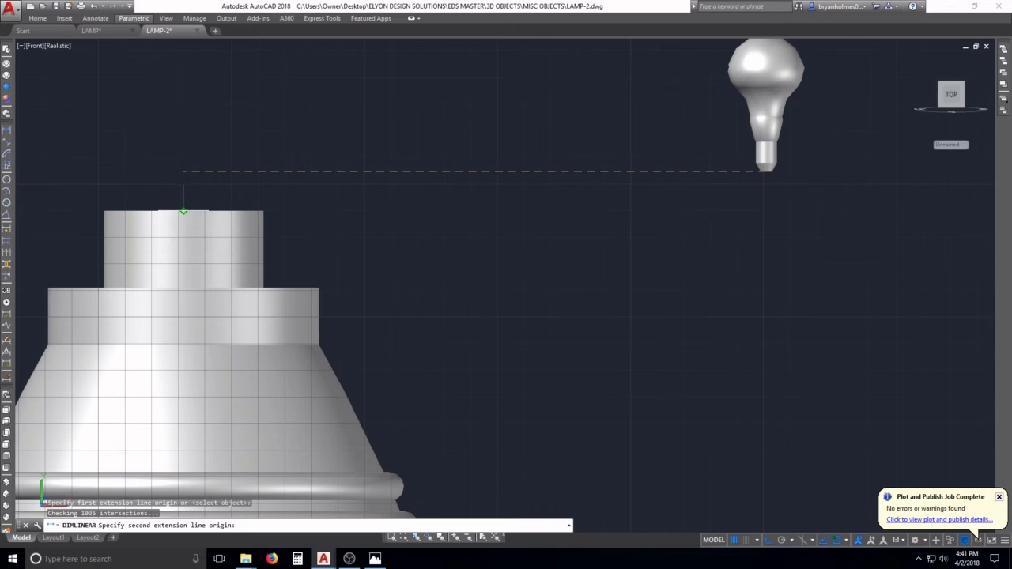
left_click(183, 211)
scroll(184, 208, "down", 5)
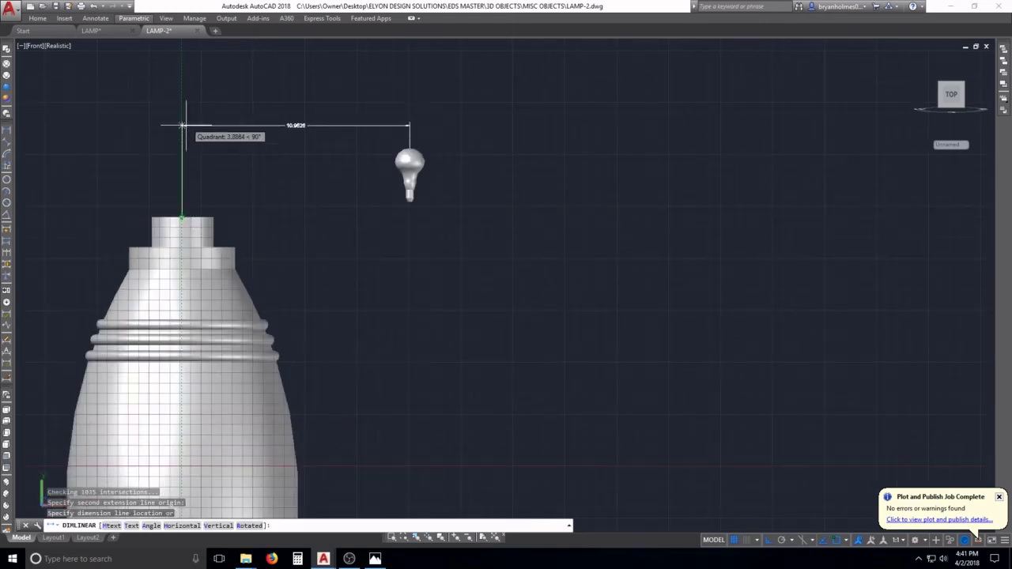
left_click(181, 88)
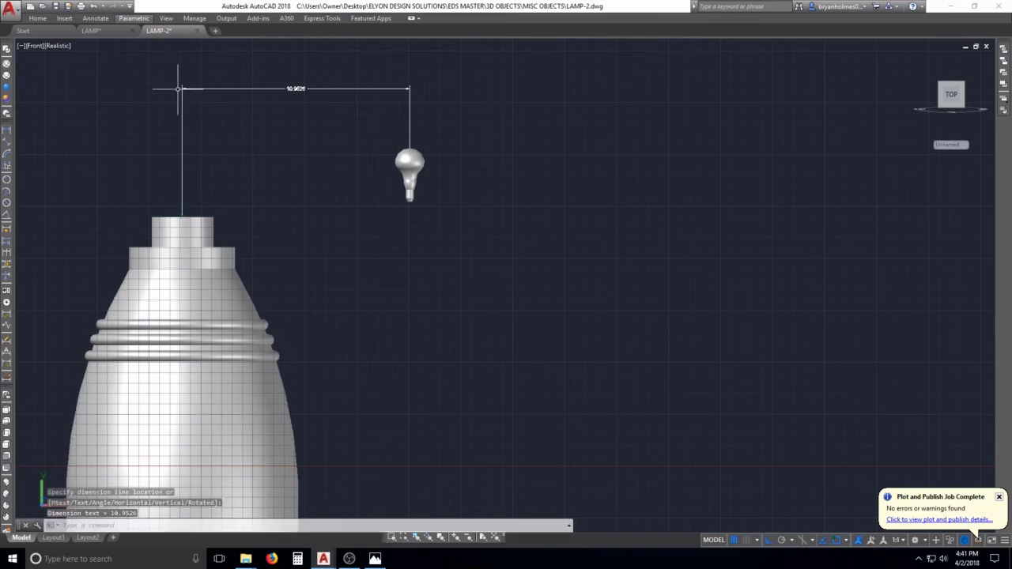
key("Escape")
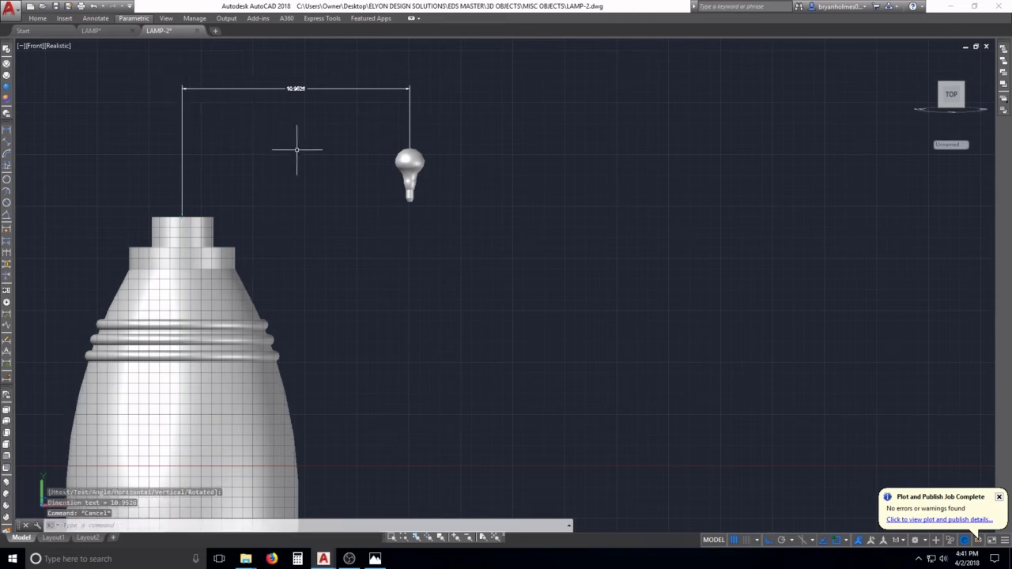
key("Escape")
key("Escape")
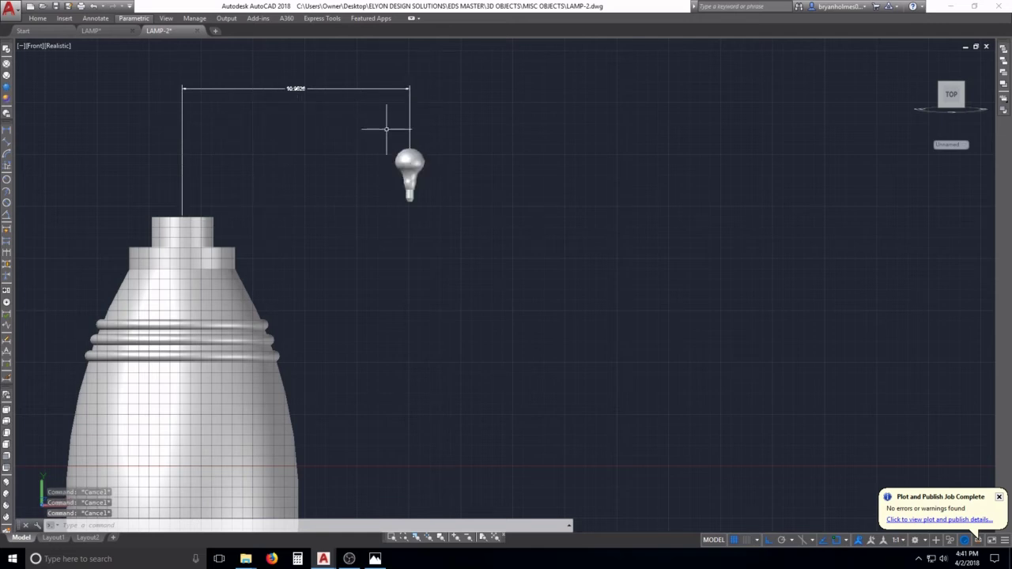
Move the bulb and socket 10.9526 left, from the dimension's bulb end to the lamp top centre
type("m")
key("Return")
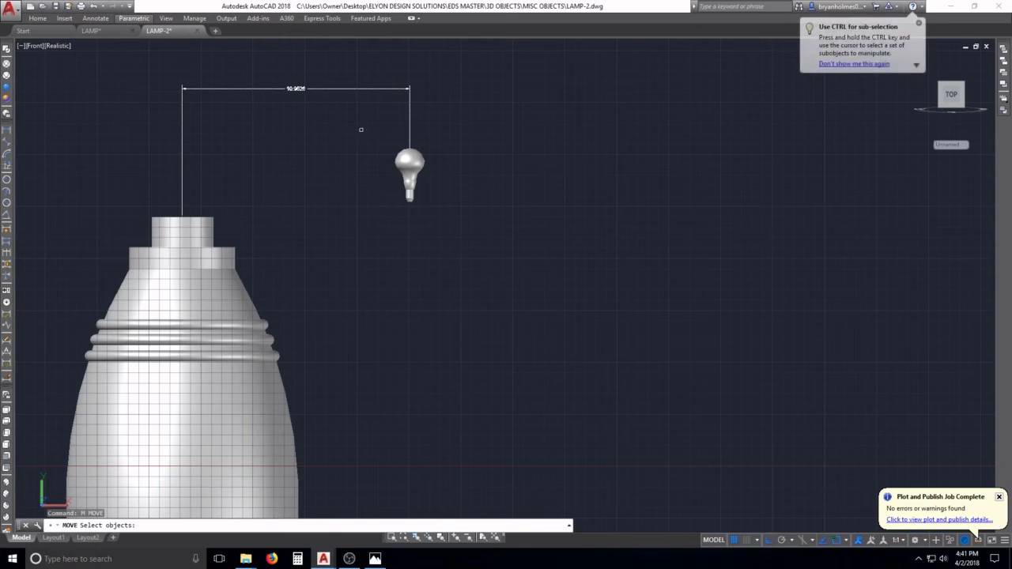
key("Escape")
type("m")
key("Return")
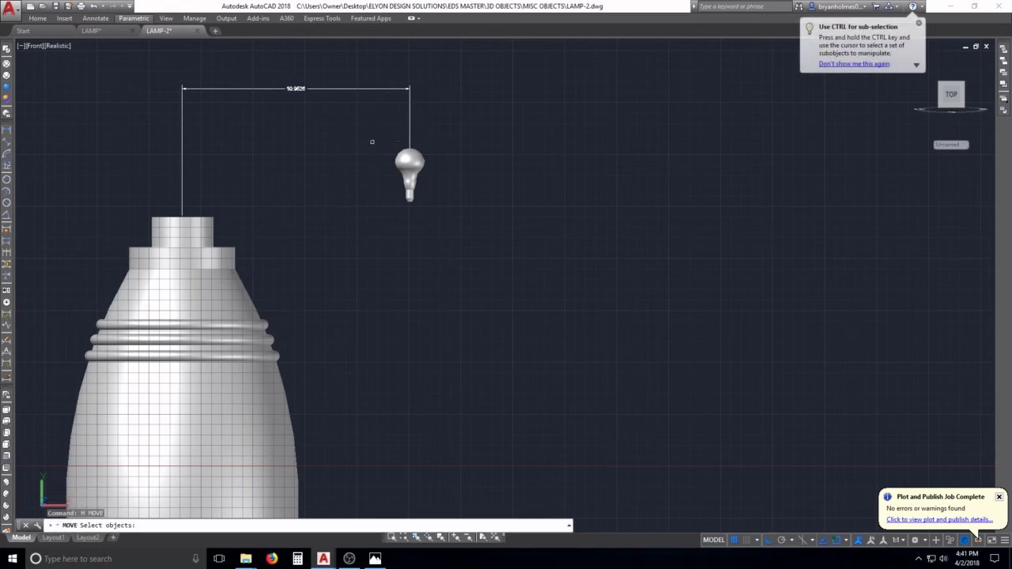
left_click(368, 140)
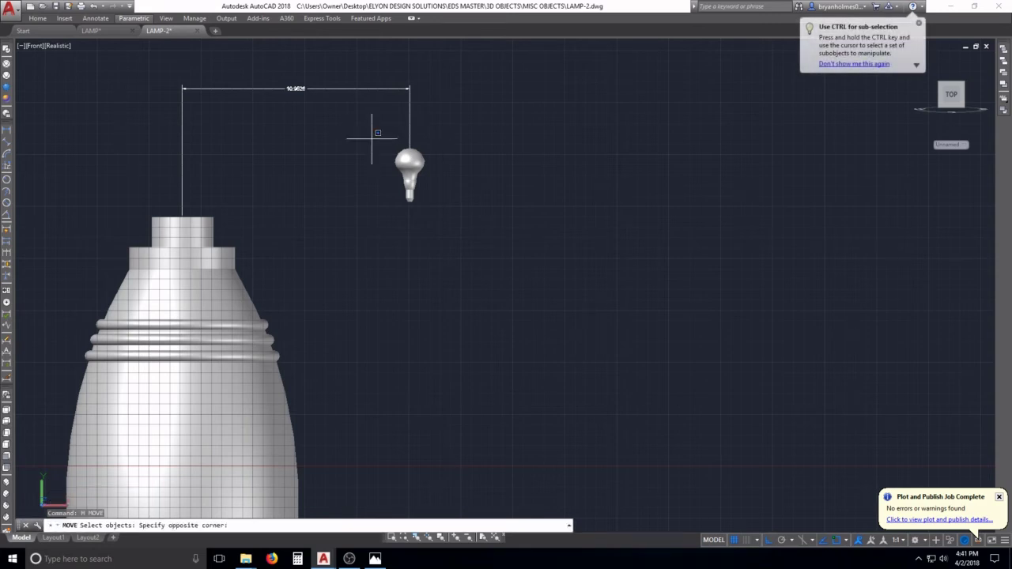
left_click(438, 219)
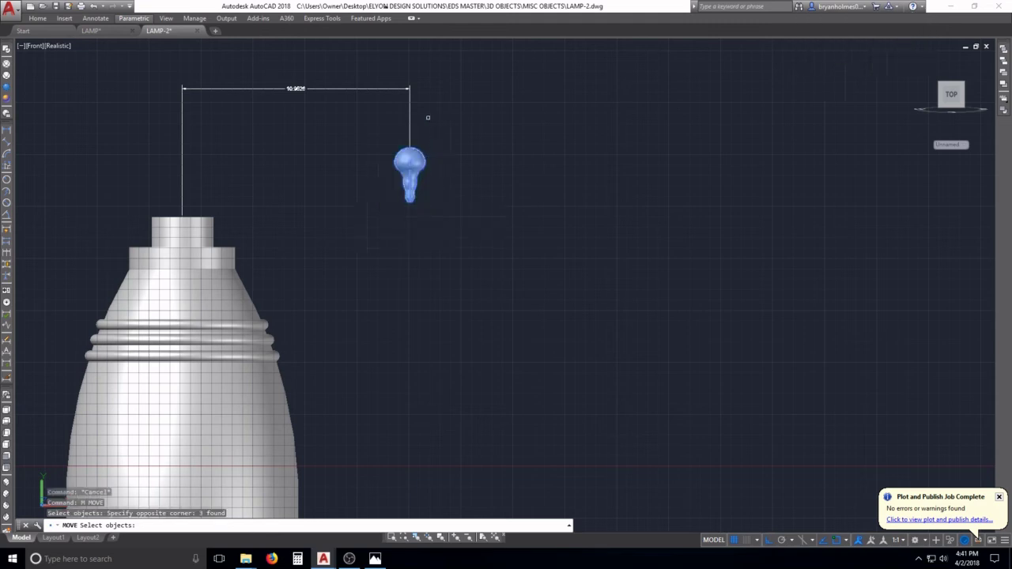
key("Return")
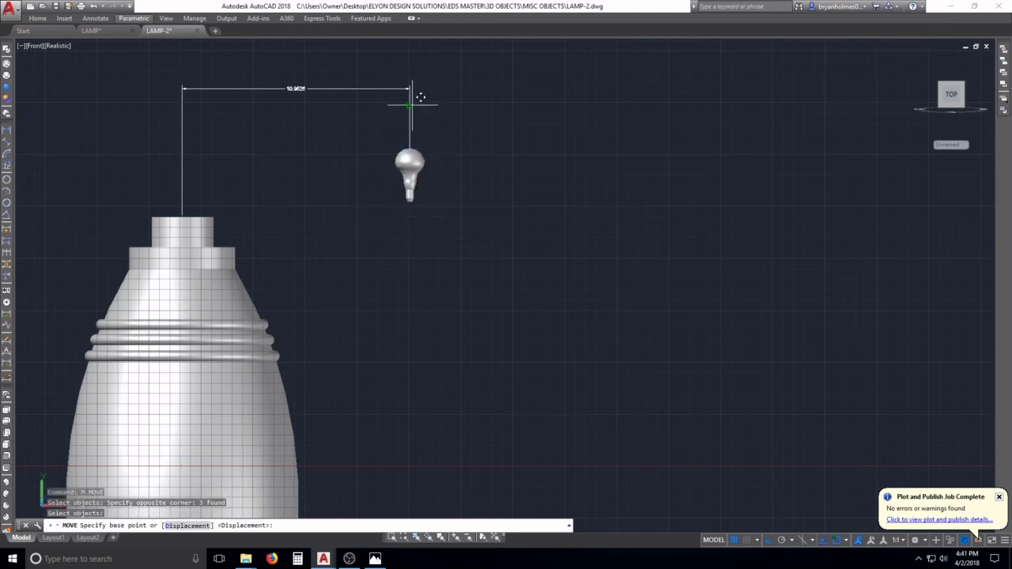
left_click(411, 104)
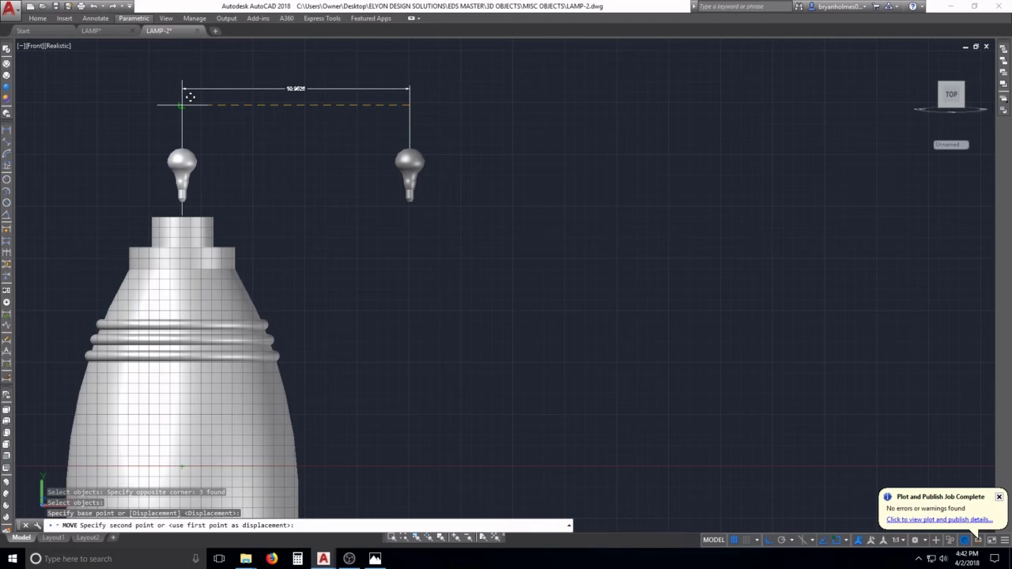
left_click(187, 96)
key("Escape")
Erase the 0.0000 dimension above the lightbulb, then undo to restore it
scroll(261, 173, "down", 5)
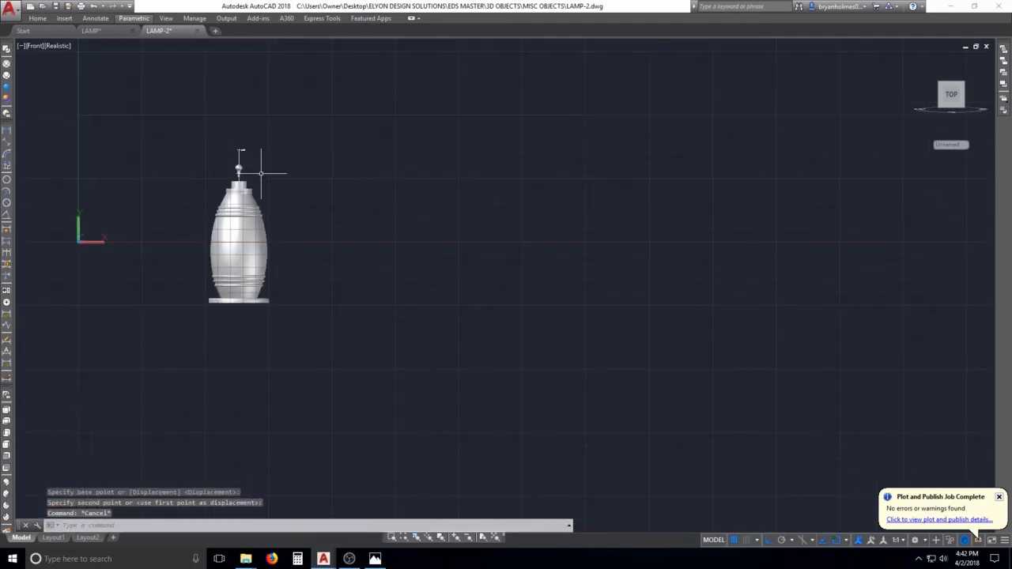
scroll(260, 172, "up", 5)
type("e")
key("Return")
left_click(294, 108)
left_click(253, 111)
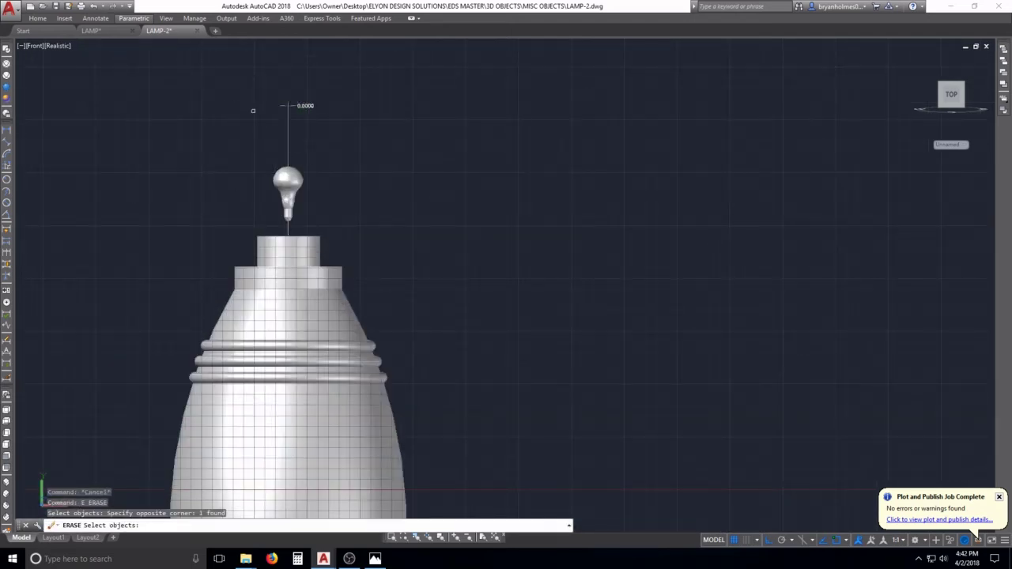
key("Return")
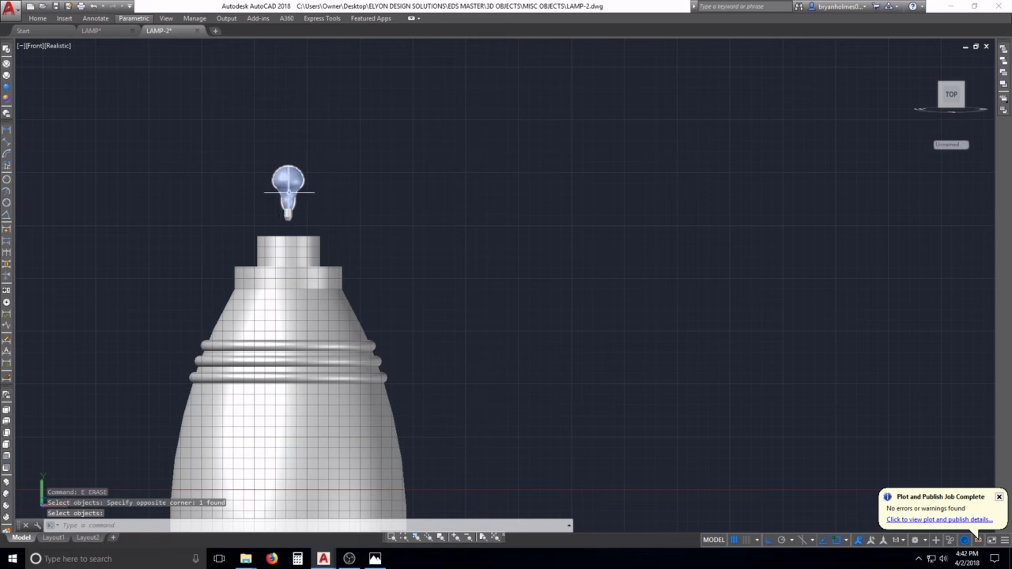
key("ctrl+z")
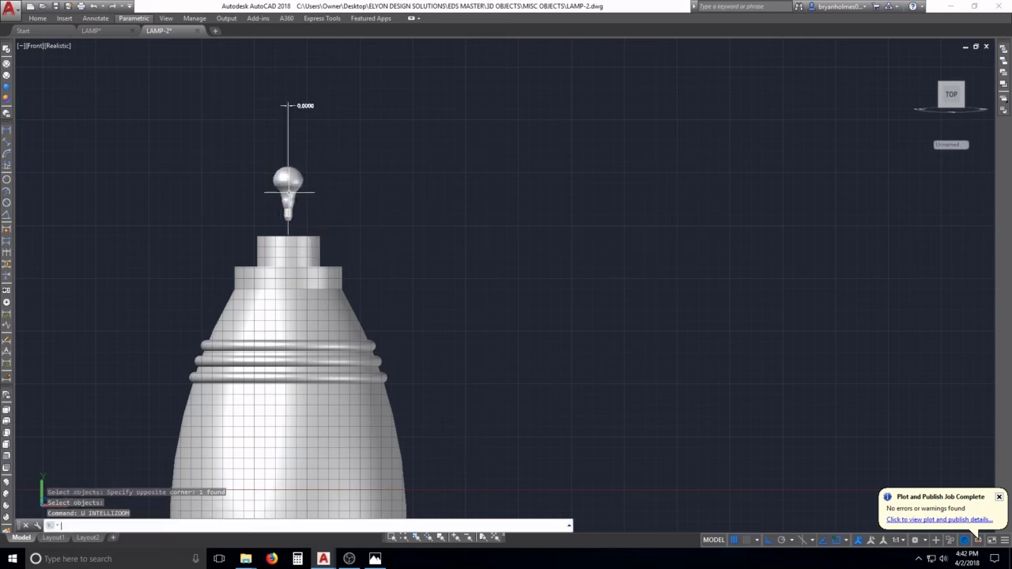
key("Escape")
key("Escape")
Try scaling the bulb's three parts, then cancel the attempt
type("sc")
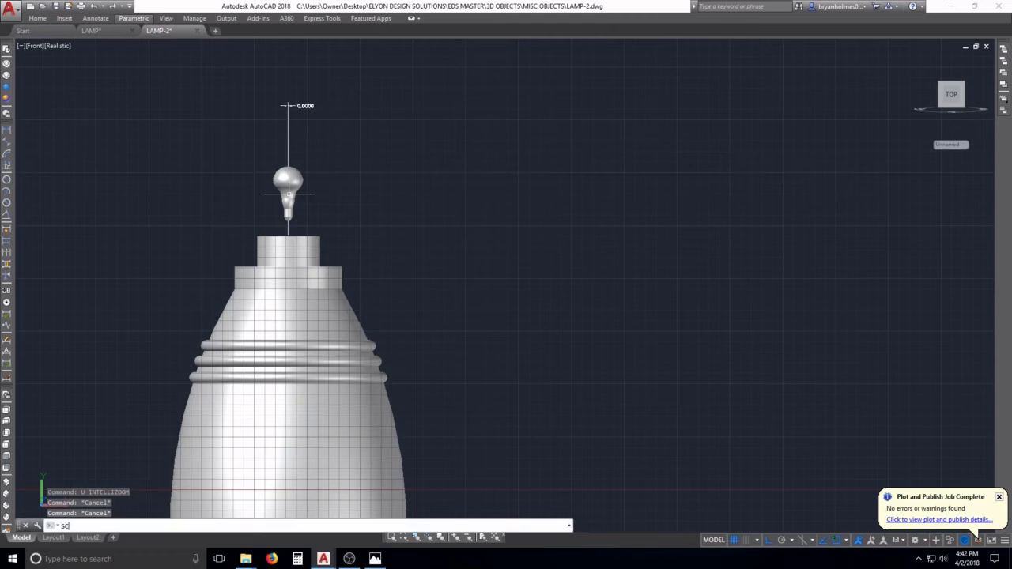
key("Return")
left_click(245, 142)
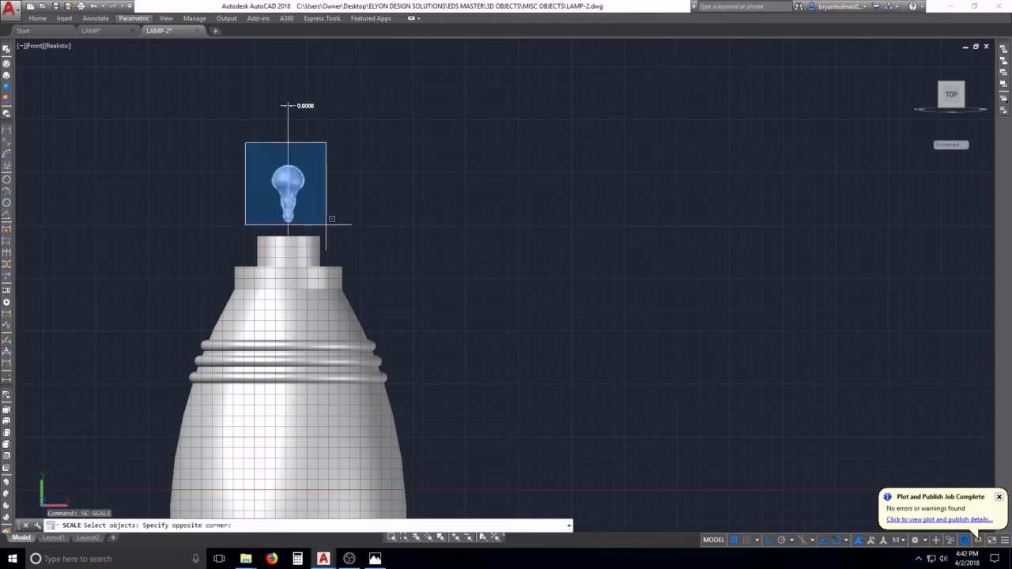
left_click(326, 224)
key("Escape")
key("Escape")
key("Escape")
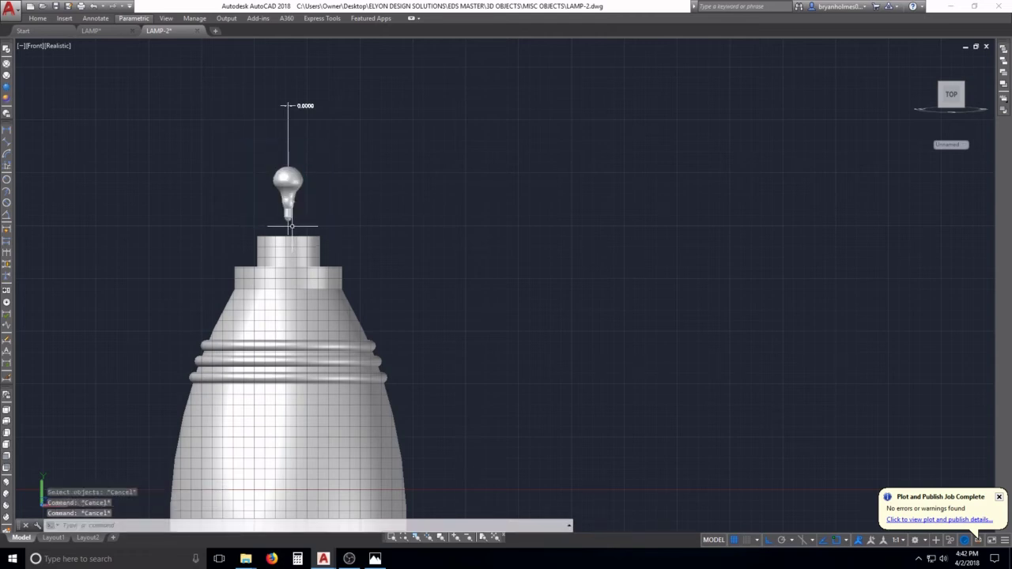
type("sc")
key("Return")
scroll(289, 227, "up", 5)
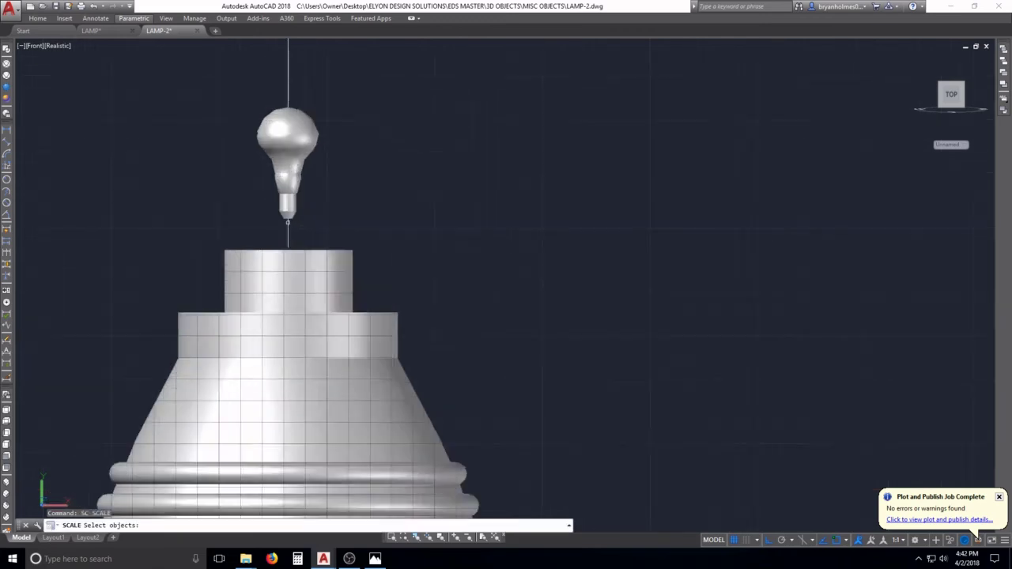
scroll(288, 222, "down", 2)
scroll(287, 219, "down", 3)
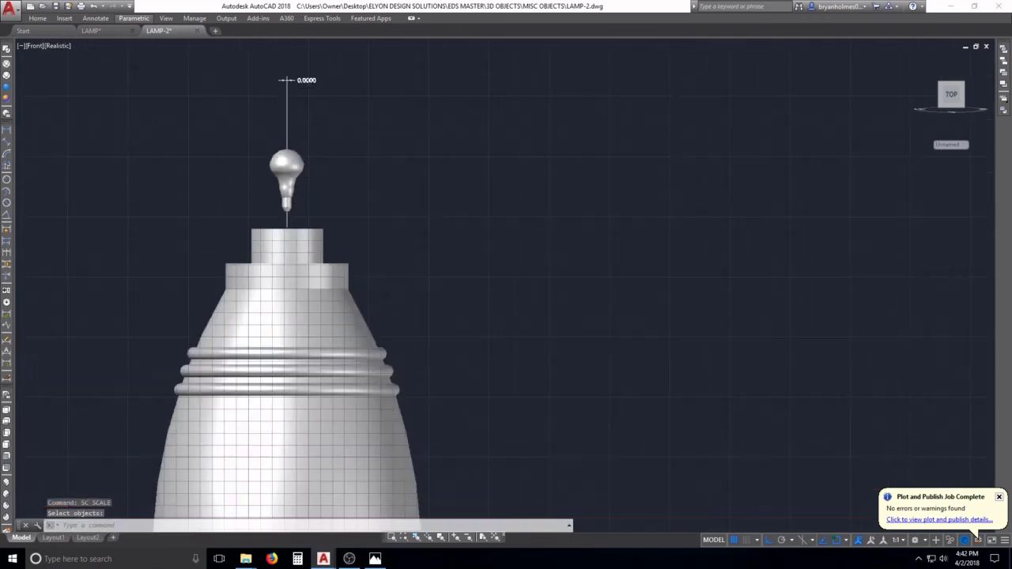
Select the bulb for SCALE with a base point below it, then cancel to keep its size
type("sc")
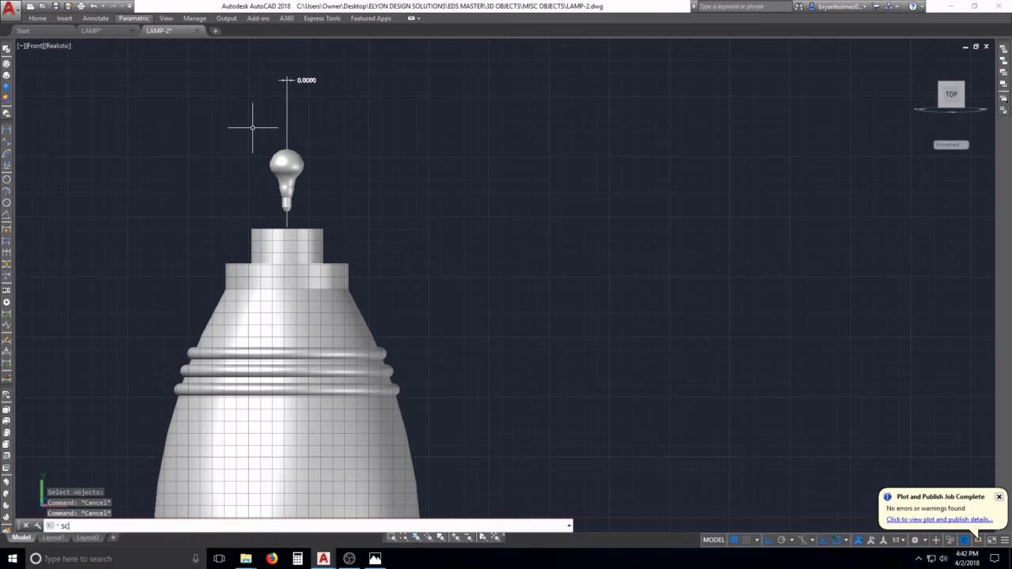
key("Return")
left_click(242, 118)
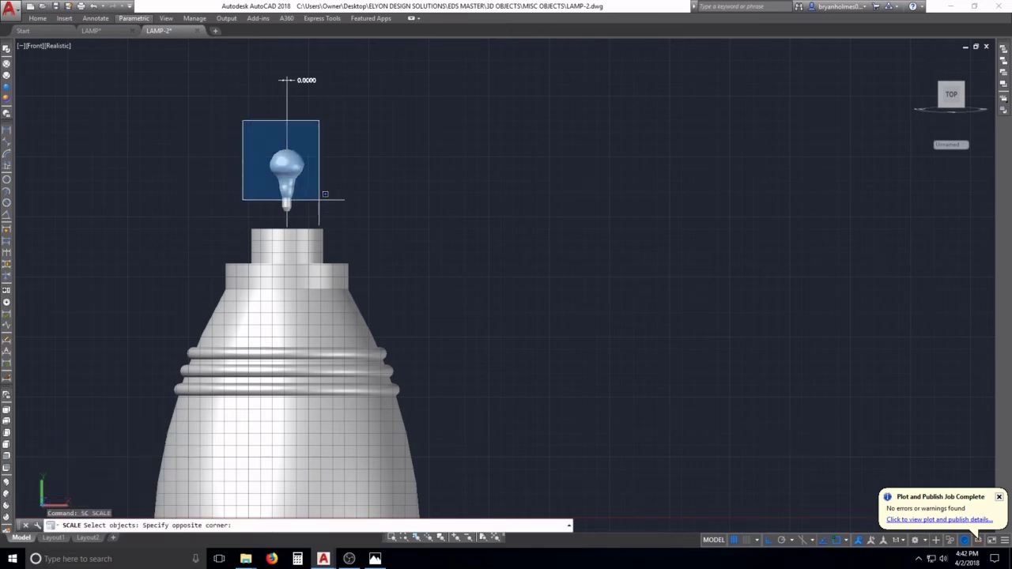
left_click(326, 215)
key("Return")
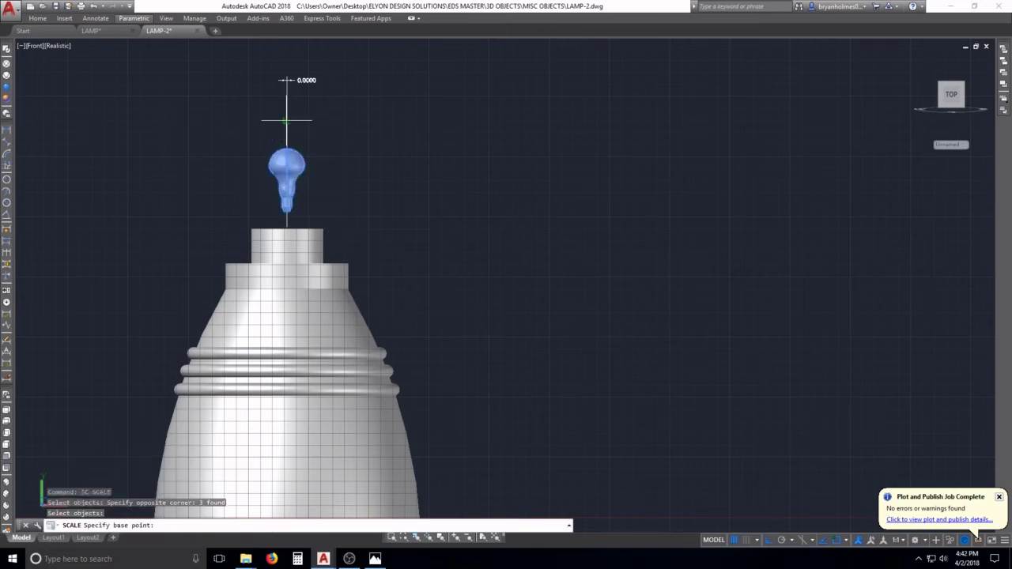
left_click(287, 121)
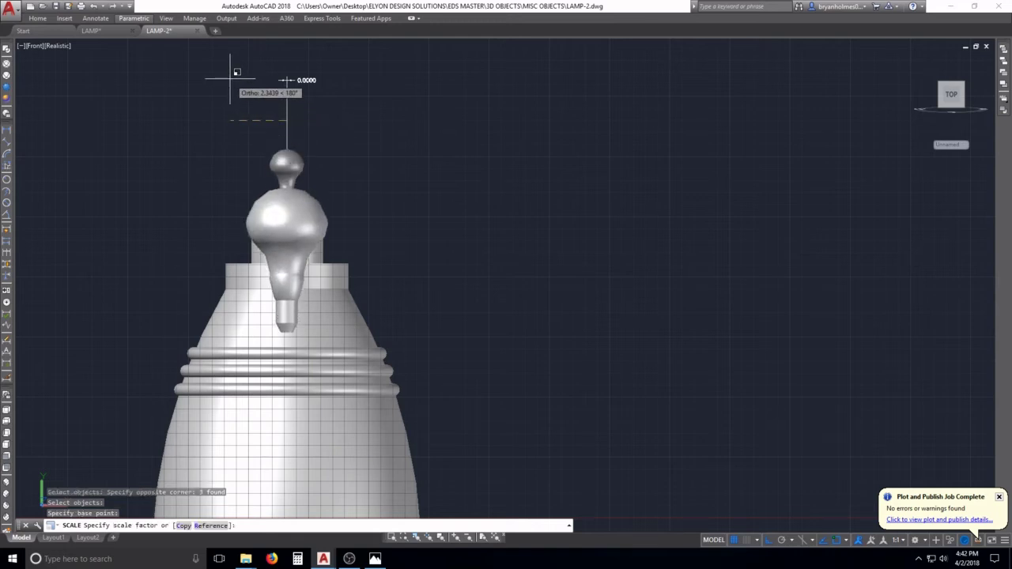
scroll(230, 79, "down", 3)
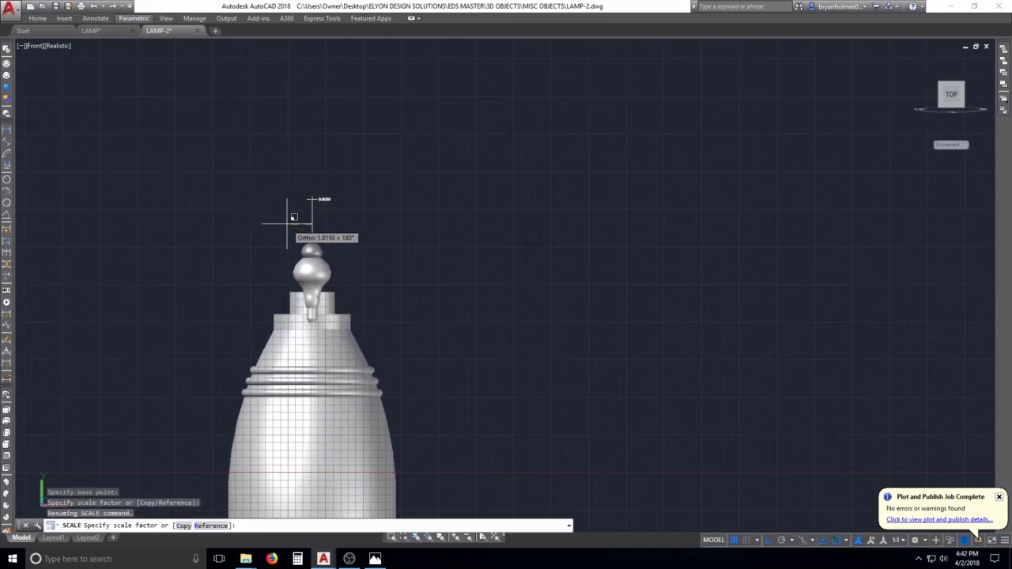
key("Escape")
key("Escape")
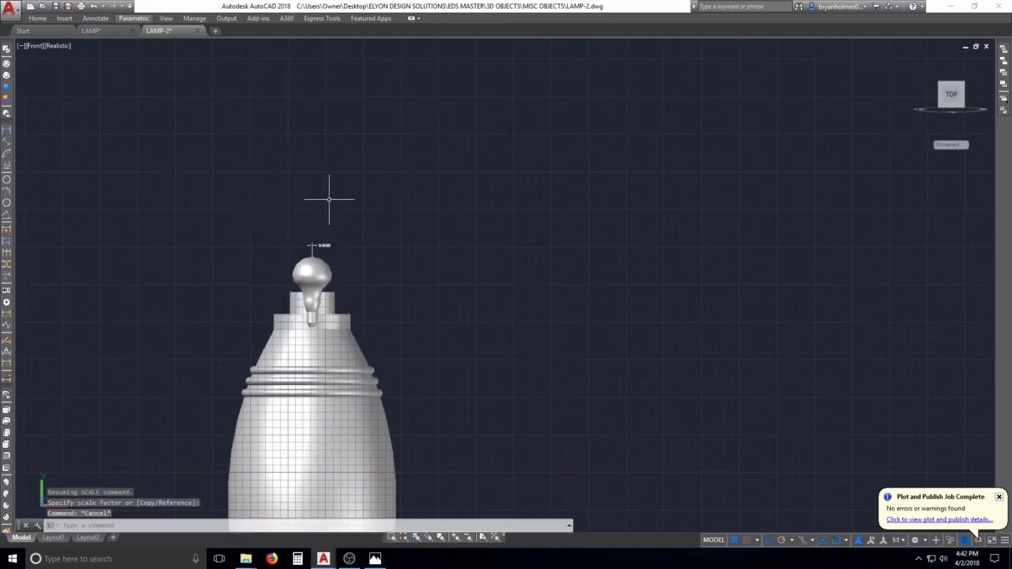
type("M")
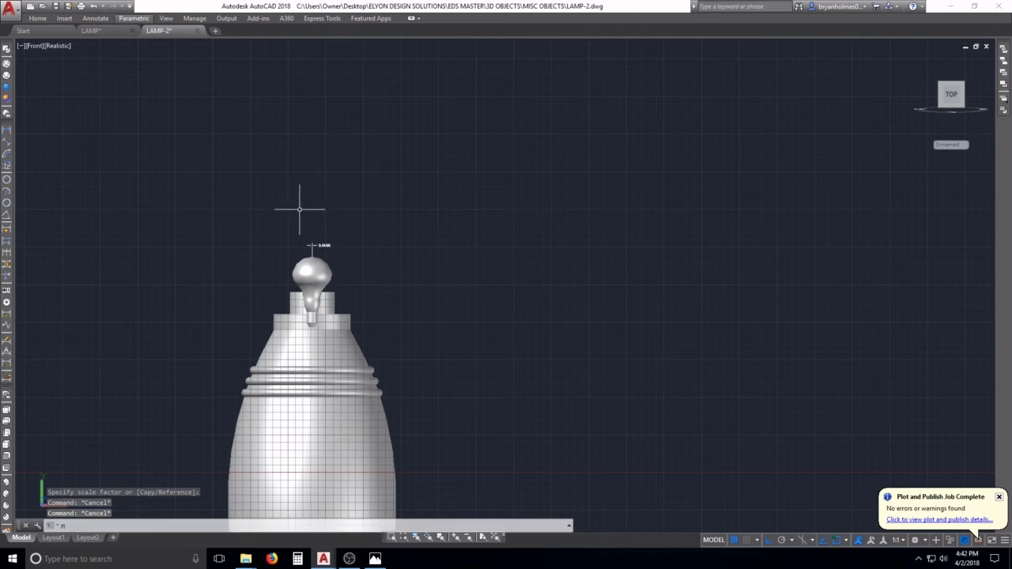
key("Return")
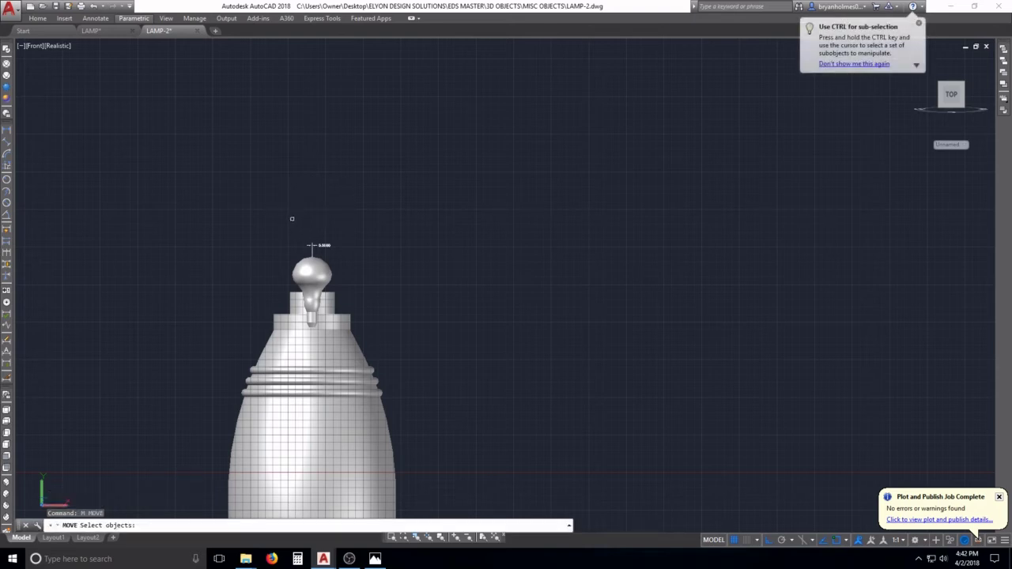
Move the previously selected bulb parts up so they float above the lamp top
type("p")
key("Return")
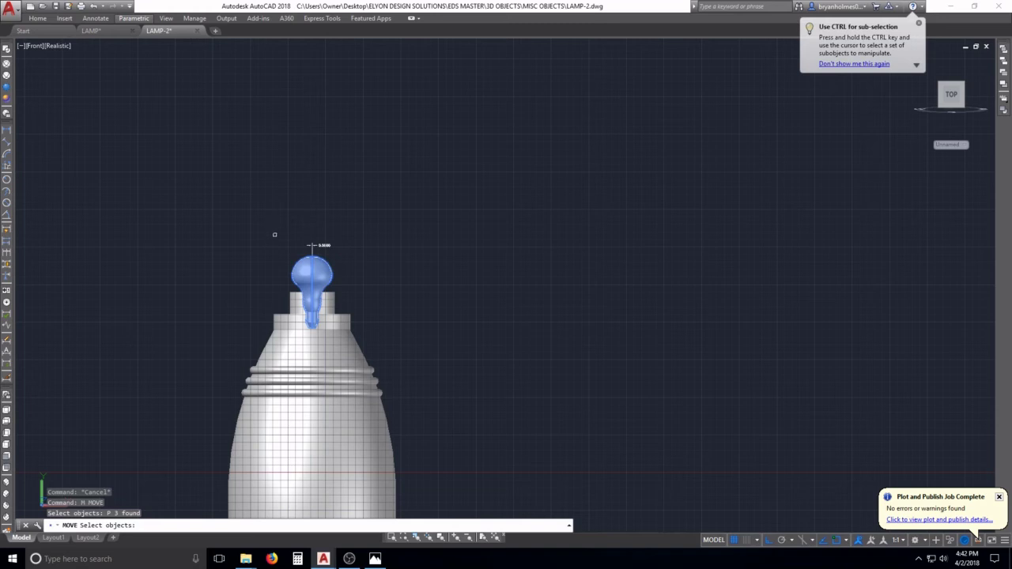
key("Return")
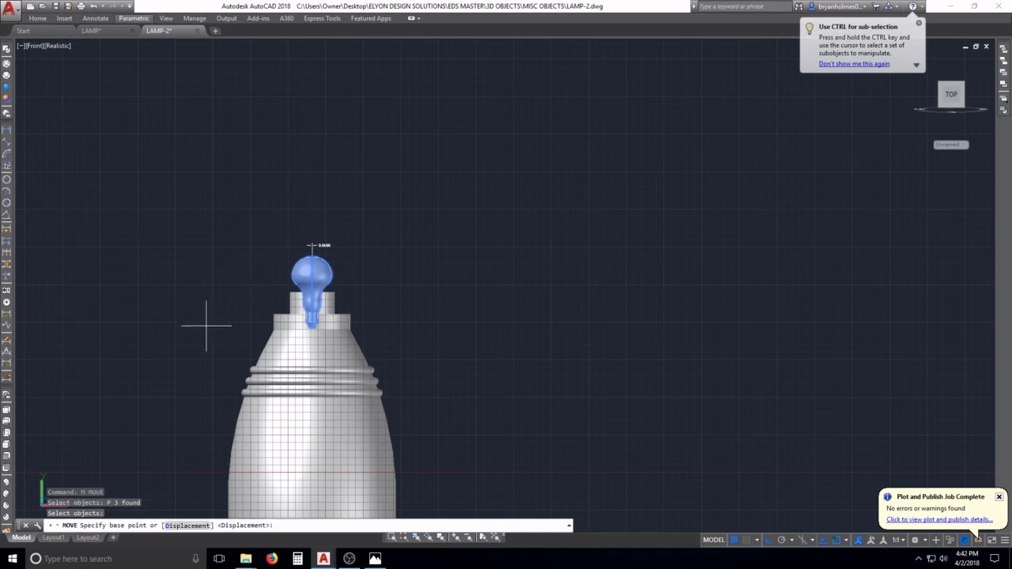
left_click(207, 326)
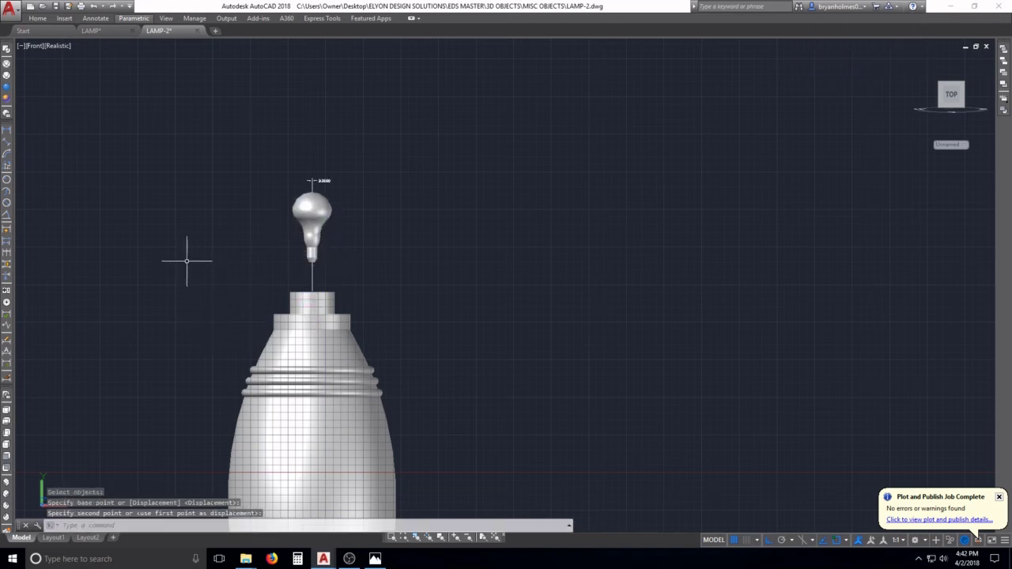
left_click(312, 303)
scroll(313, 303, "up", 2)
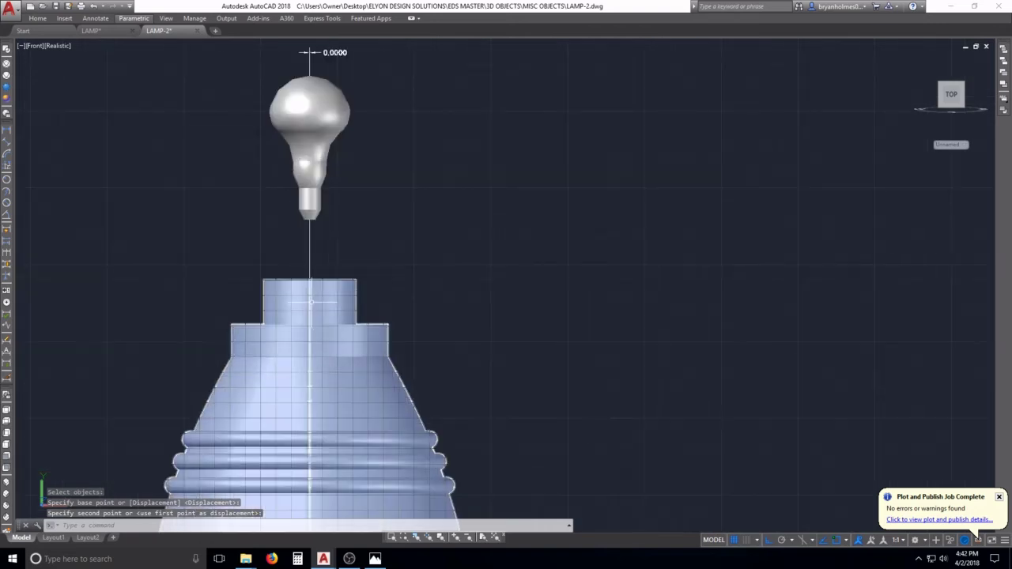
scroll(309, 273, "up", 4)
scroll(307, 276, "down", 5)
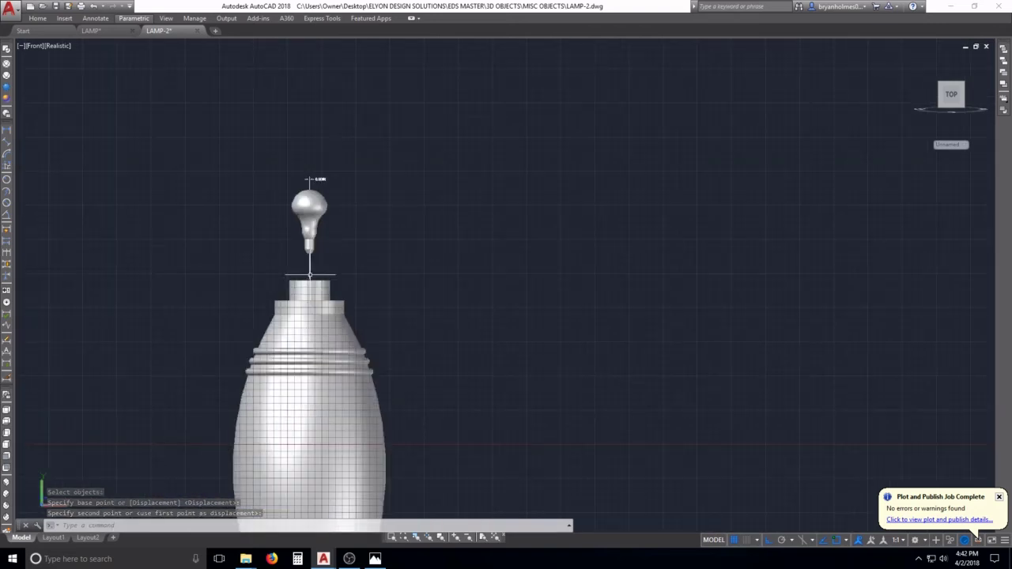
scroll(323, 283, "up", 3)
scroll(323, 283, "up", 2)
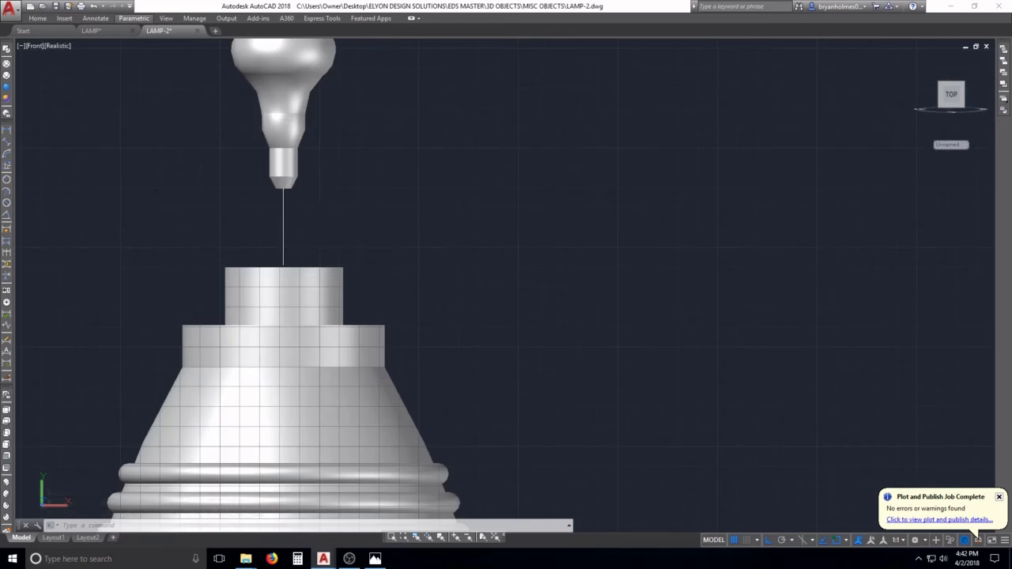
Erase the line connecting the bulb to the lamp body
type("e")
key("Return")
left_click(294, 221)
left_click(254, 236)
key("Return")
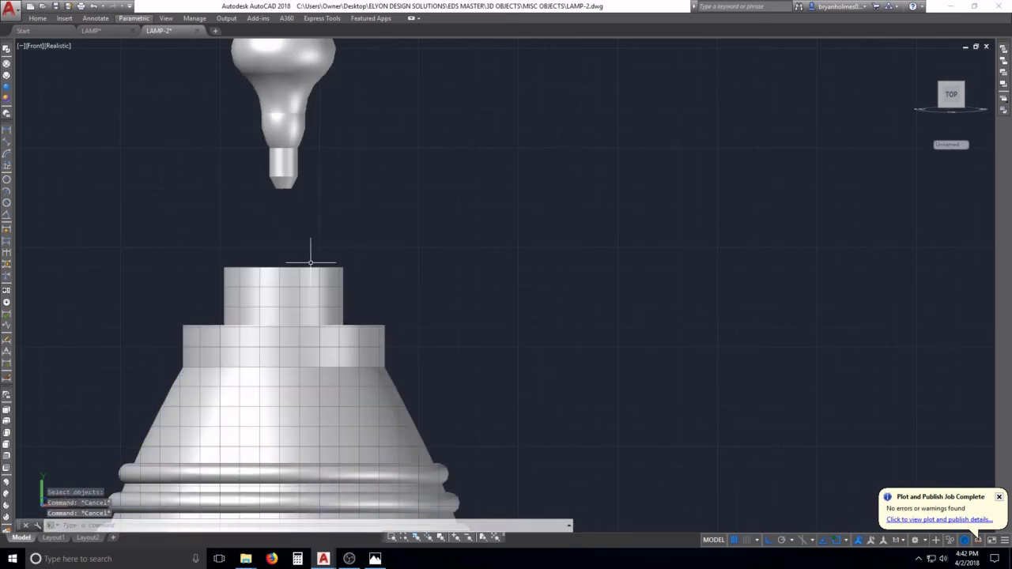
type("l")
key("Return")
key("Escape")
scroll(340, 262, "down", 3)
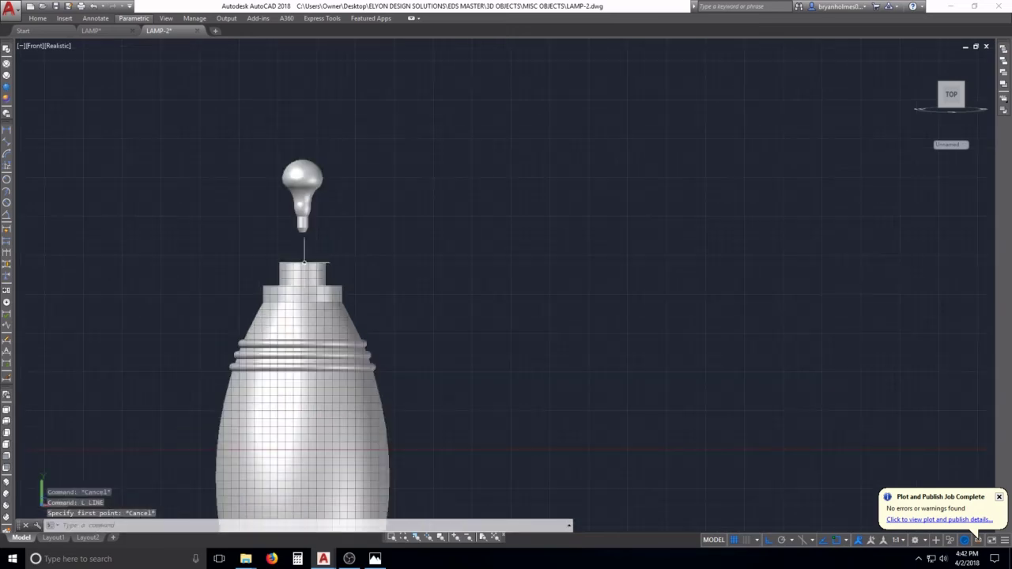
middle_click_drag(340, 263, 400, 260)
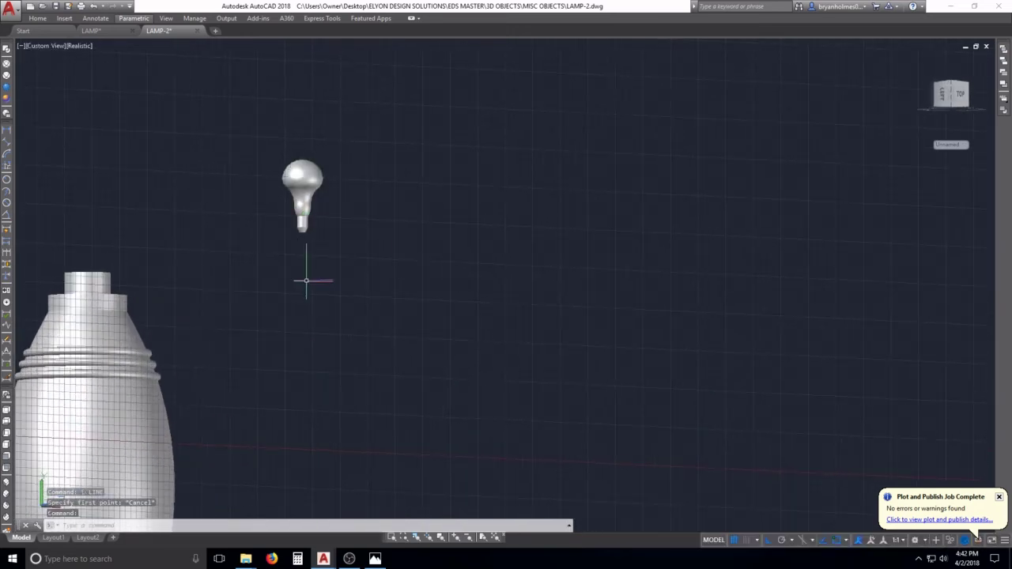
In the left view, add a 19.5790 linear dimension from the bulb base to the lamp top
left_click(6, 456)
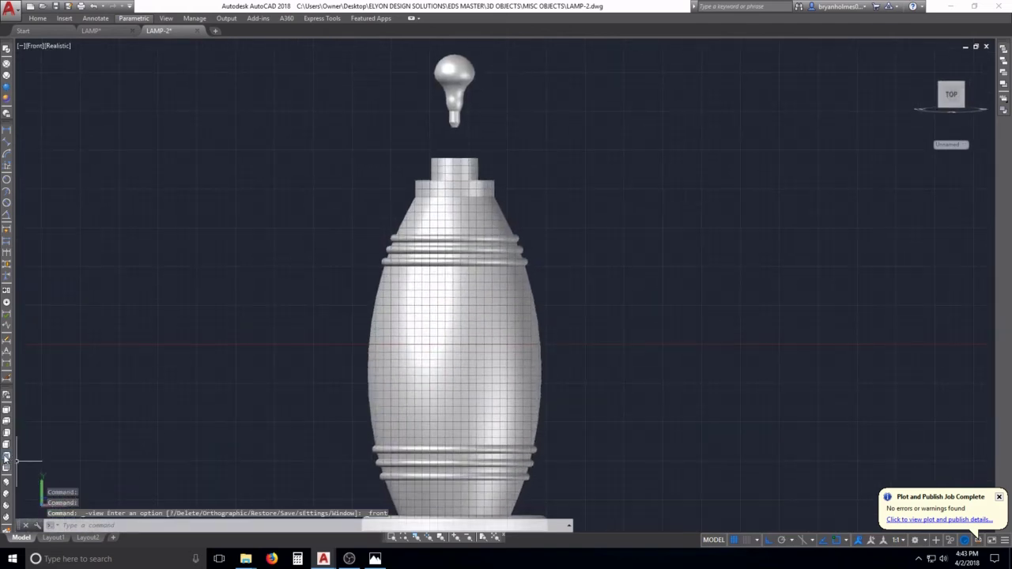
left_click(7, 432)
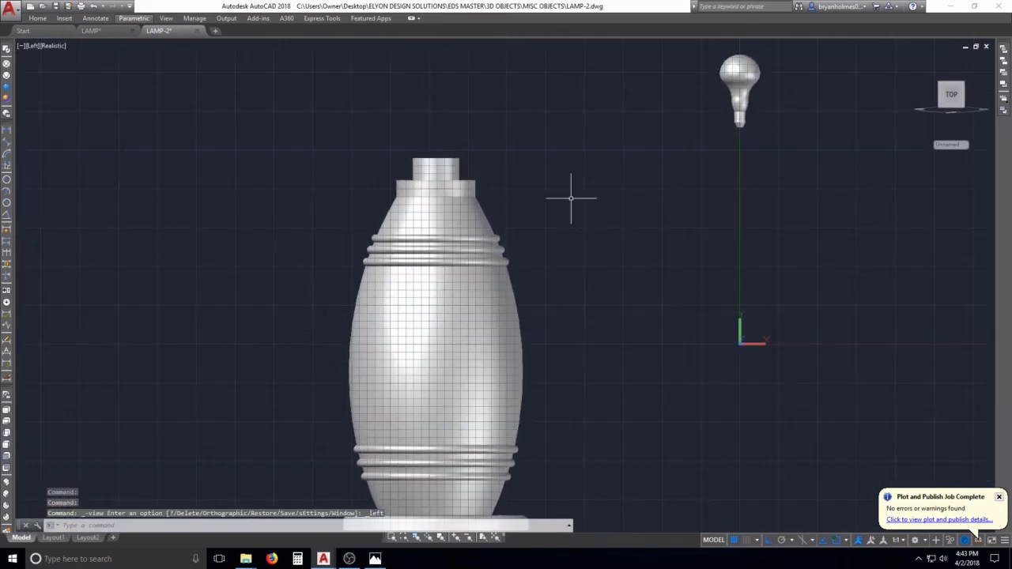
left_click(7, 136)
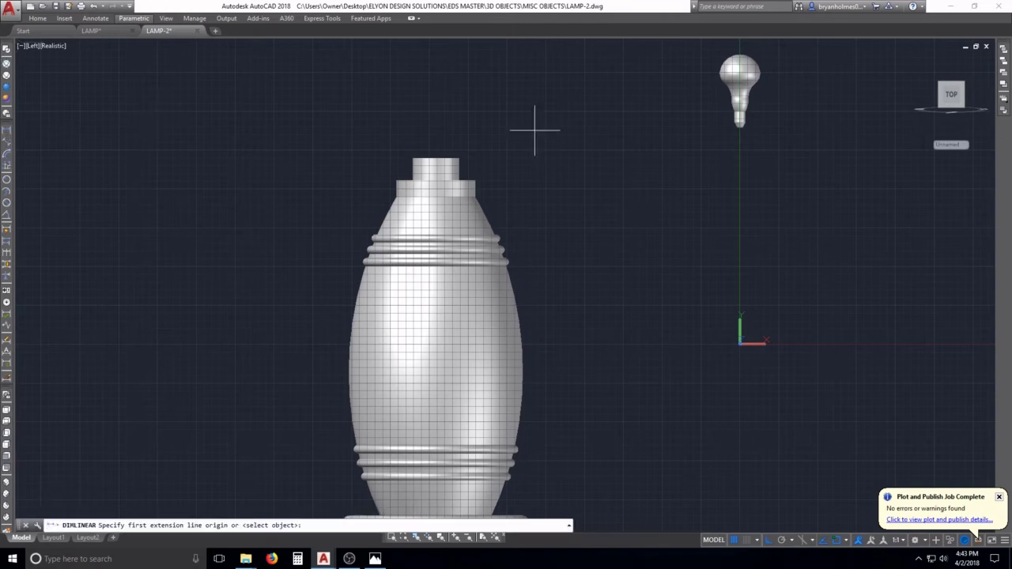
left_click(739, 126)
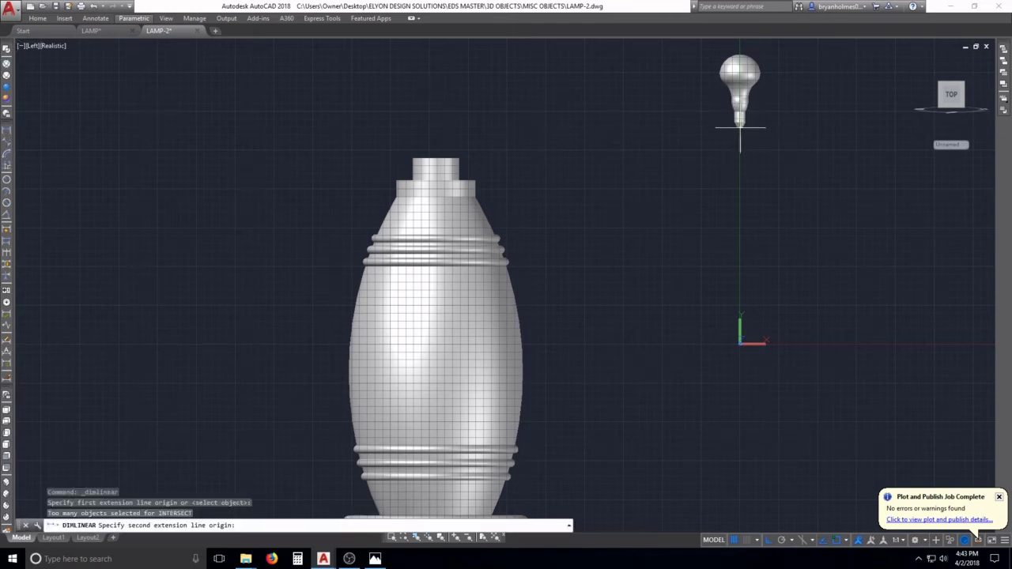
left_click(435, 158)
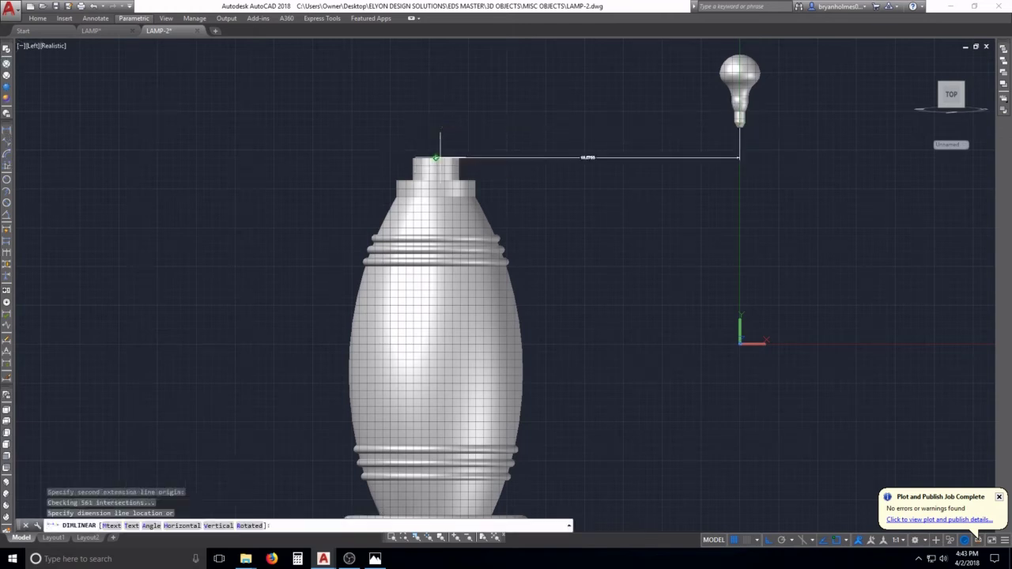
middle_click_drag(435, 113, 443, 223)
left_click(419, 109)
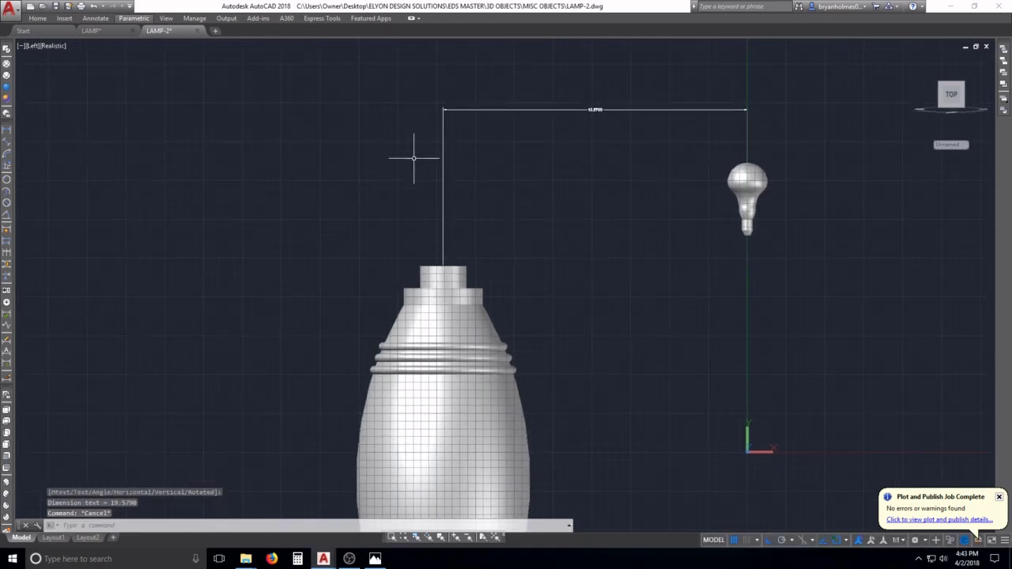
Move the bulb from its top point to the dimension line's end
type("m")
key("Return")
left_click(679, 146)
left_click(804, 281)
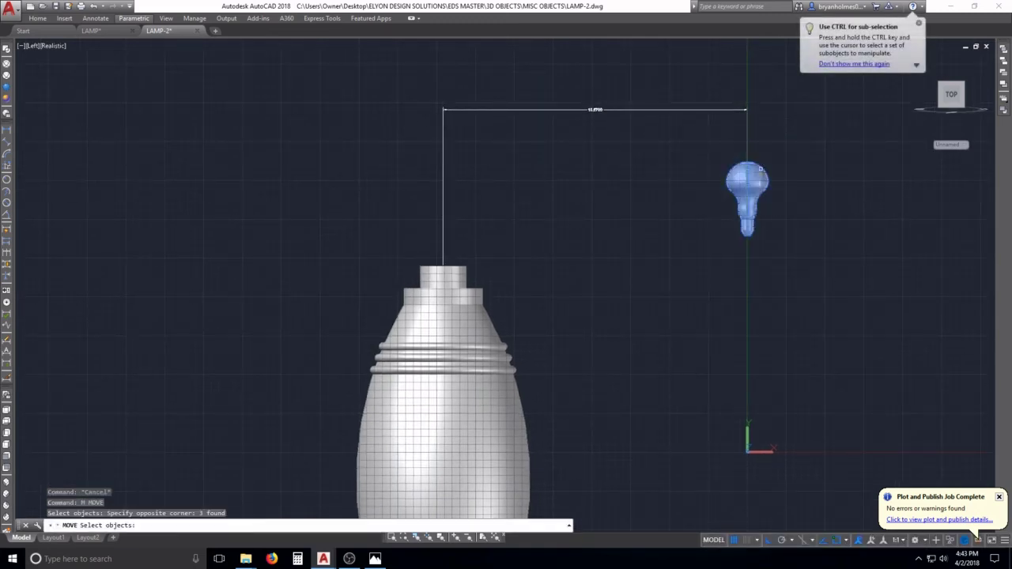
key("Return")
left_click(747, 136)
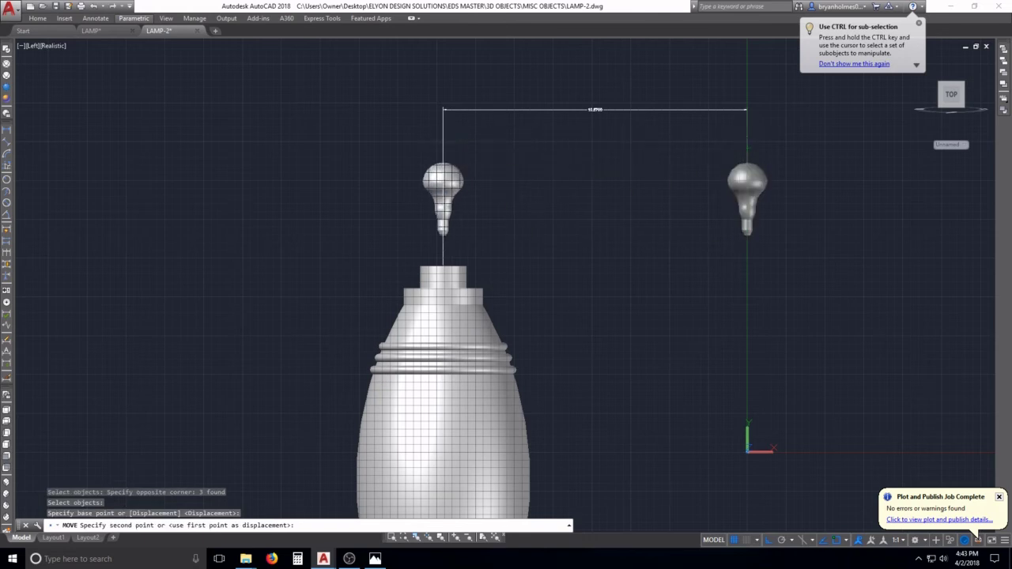
left_click(443, 111)
Erase the vertical line above the bulb
type("e")
key("Return")
left_click(454, 118)
left_click(395, 146)
key("Return")
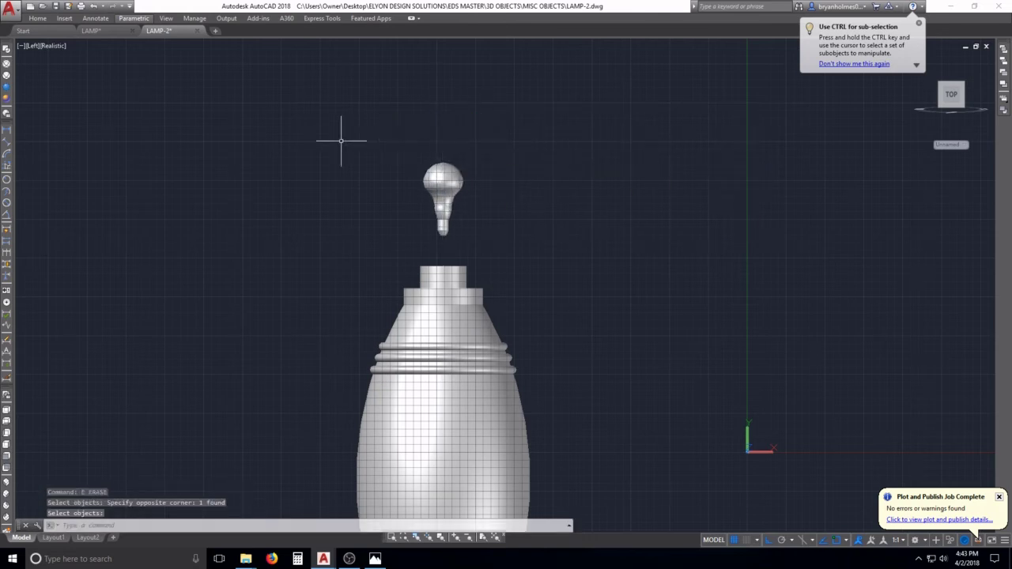
scroll(464, 266, "up", 3)
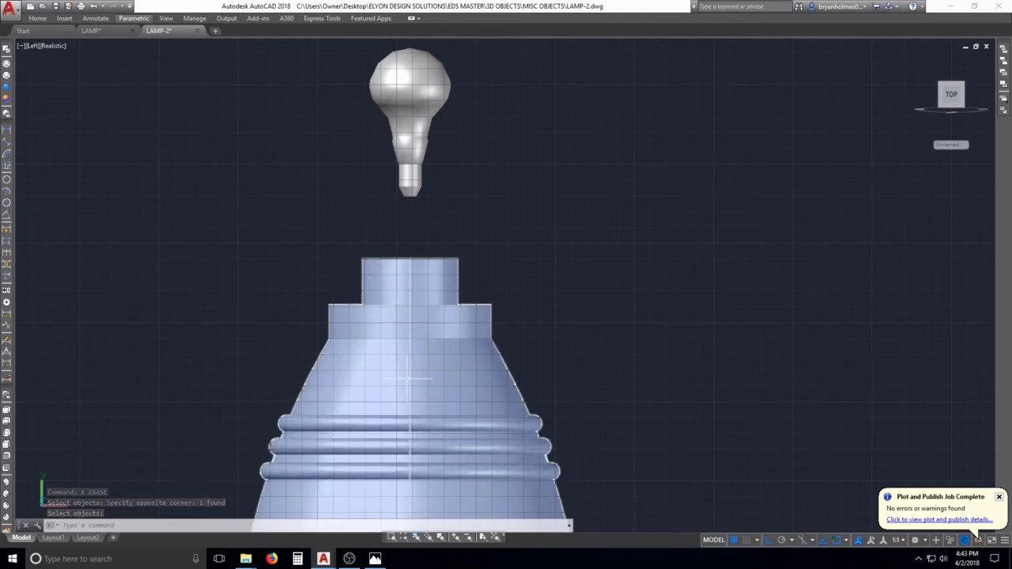
Look down on the cap and draw a circle centred on its top
mouse_move(407, 378)
middle_mouse_down("shift")
mouse_move(497, 293)
mouse_move(526, 250)
mouse_move(381, 401)
mouse_move(419, 335)
mouse_move(411, 317)
middle_mouse_up("shift")
key("Return")
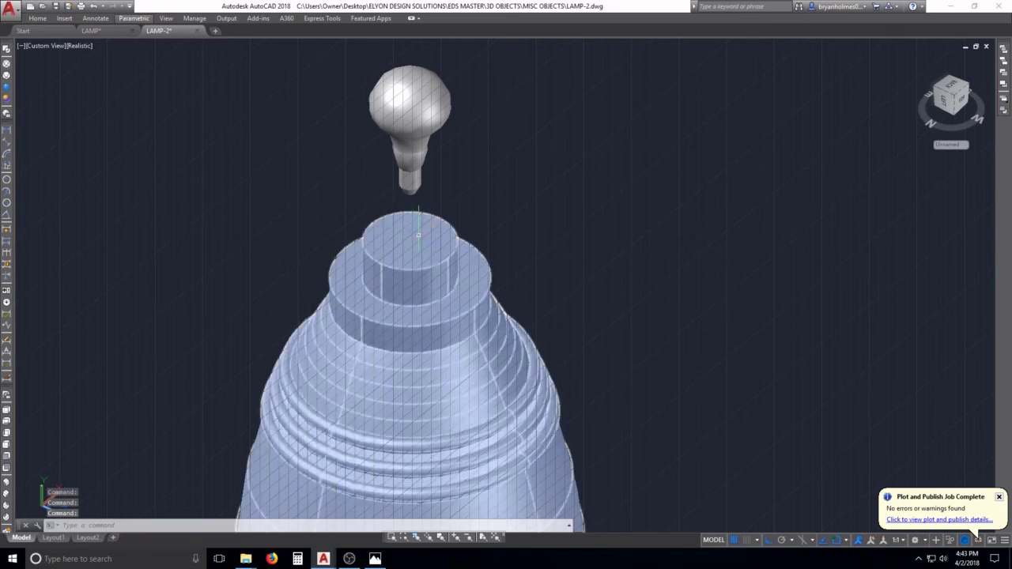
key("Escape")
key("Escape")
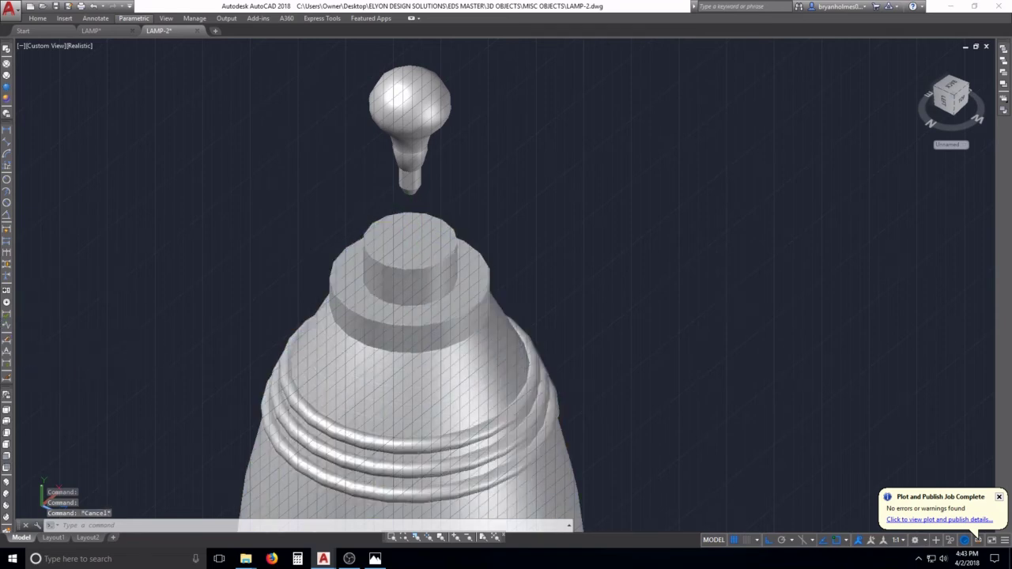
key("Escape")
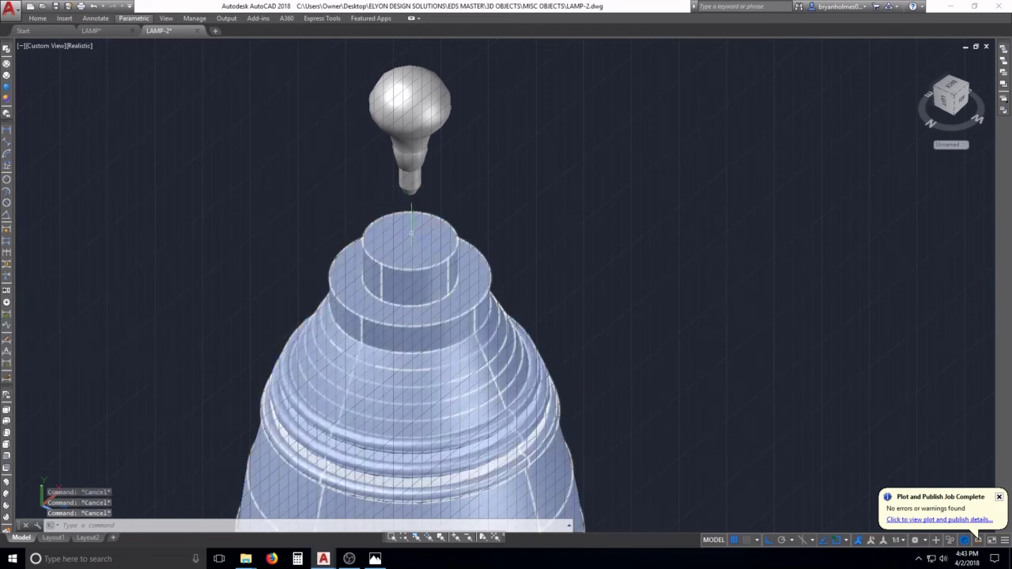
type("c")
key("Return")
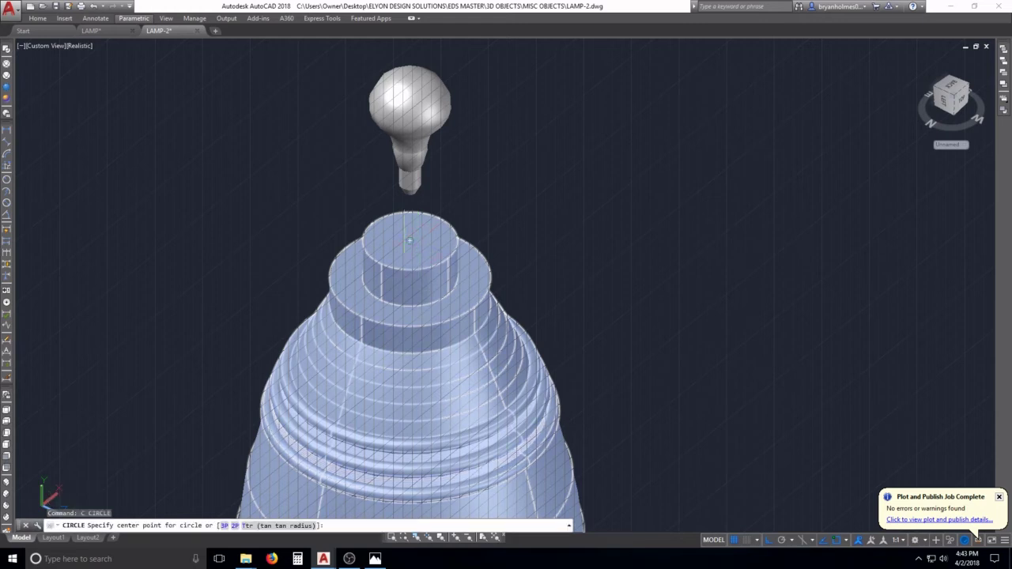
left_click(409, 237)
scroll(419, 249, "up", 3)
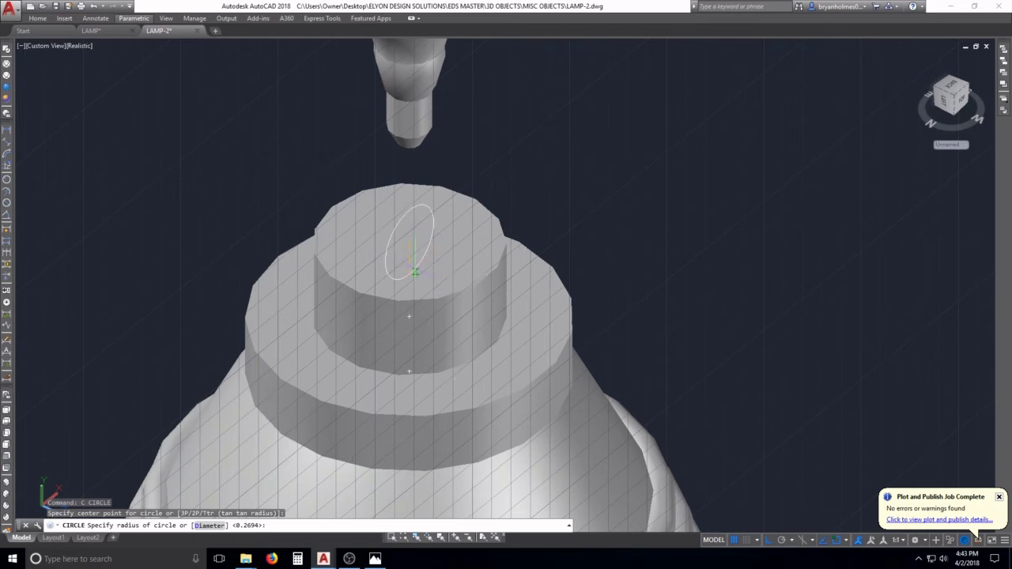
left_click(546, 127)
key("Escape")
Try resizing the new circle, then select the upright circle on the cap
left_click(576, 114)
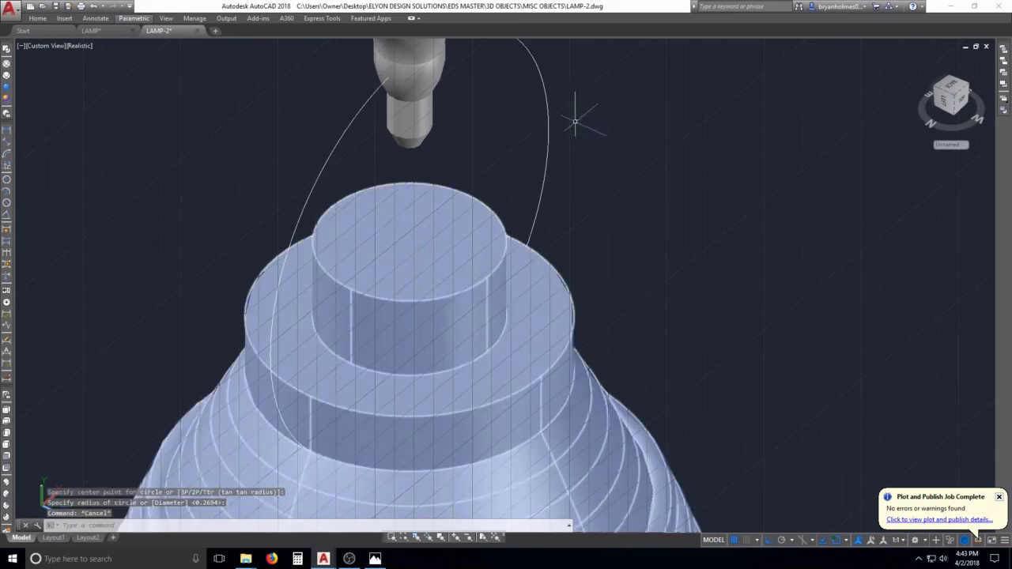
left_click(512, 148)
left_click(548, 128)
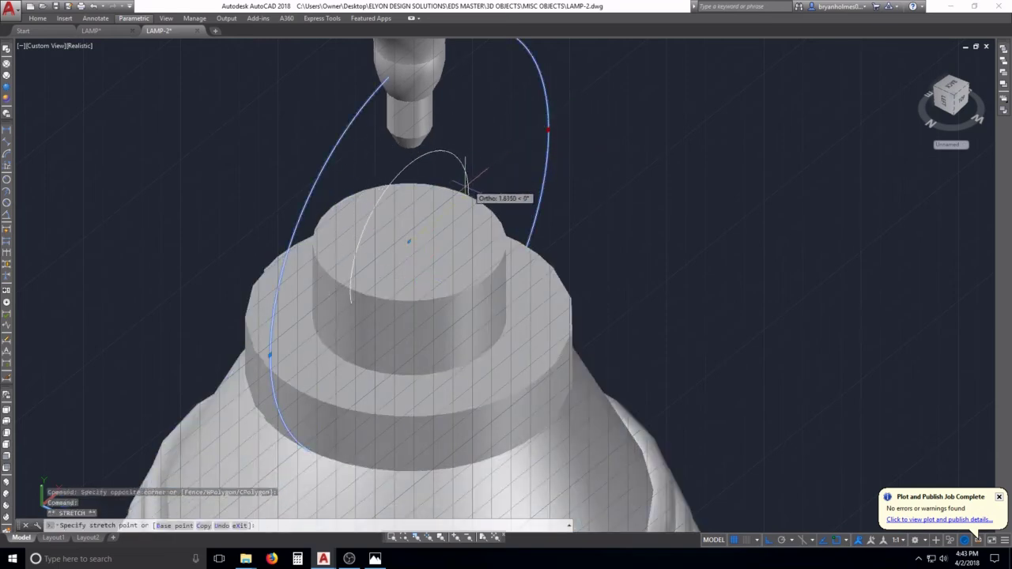
scroll(442, 203, "up", 3)
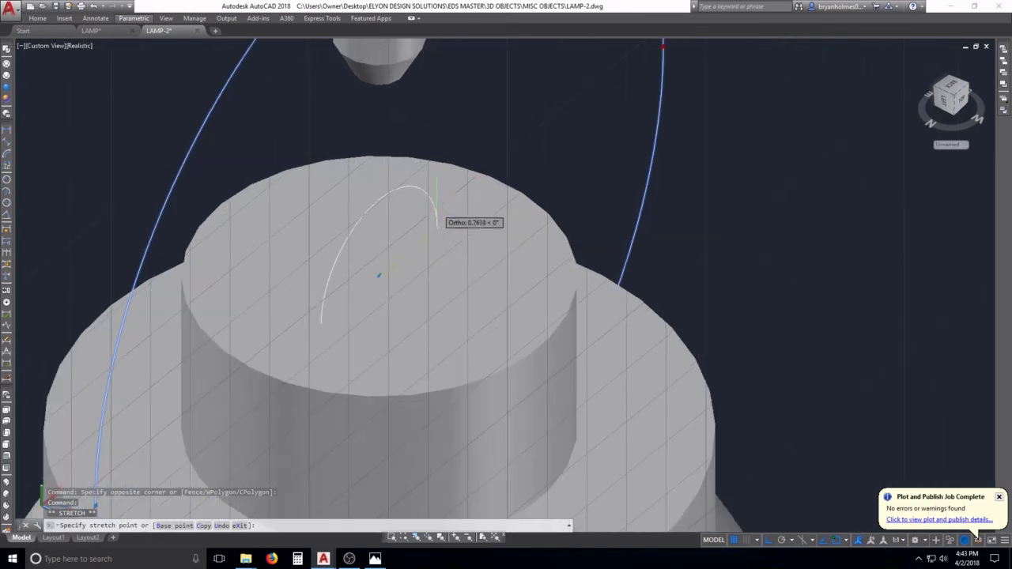
key("Escape")
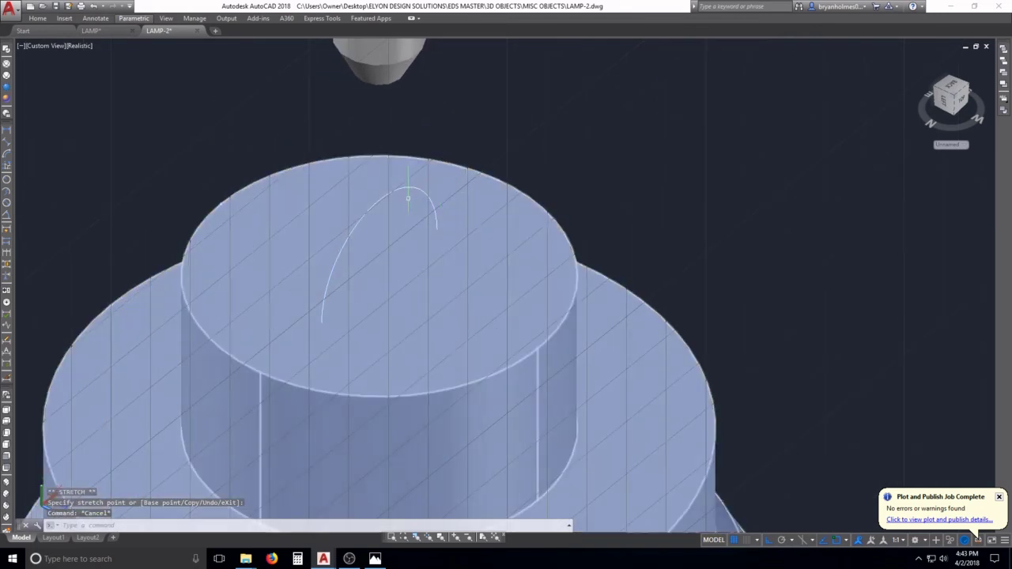
left_click(411, 187)
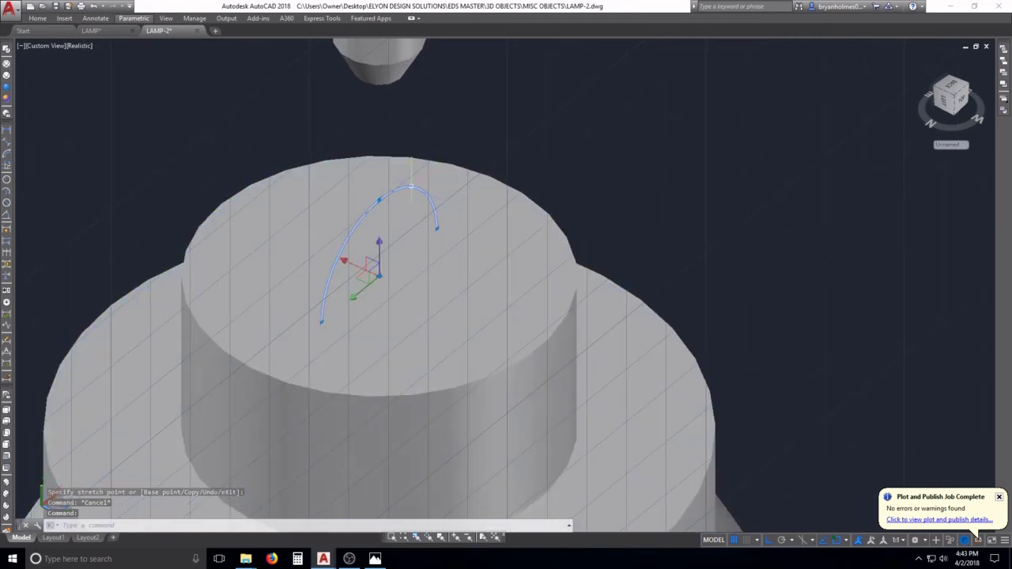
Use 3DROTATE about the circle's centre to lay it flat on the cap's top face
type("3DROTATE")
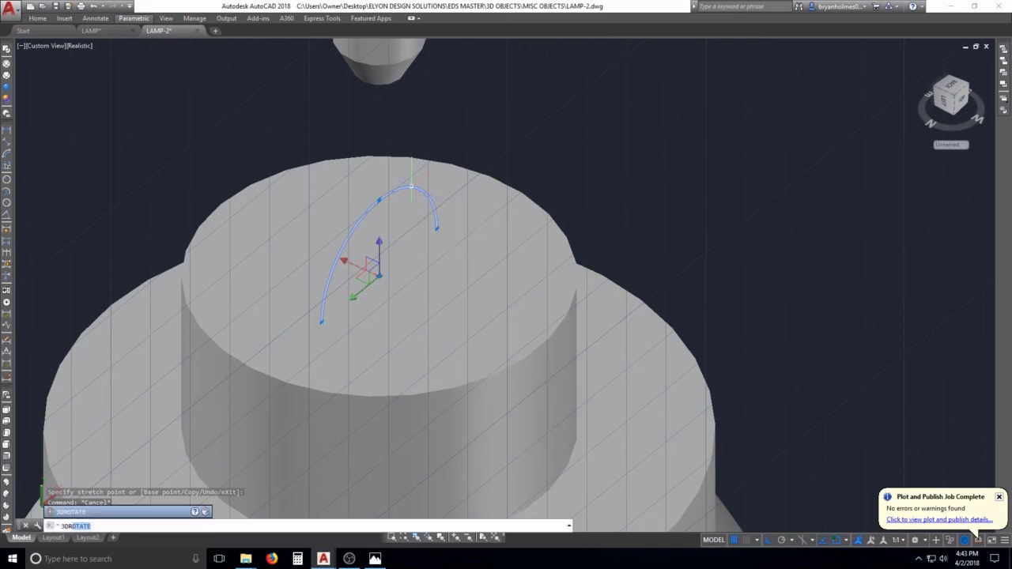
key("Return")
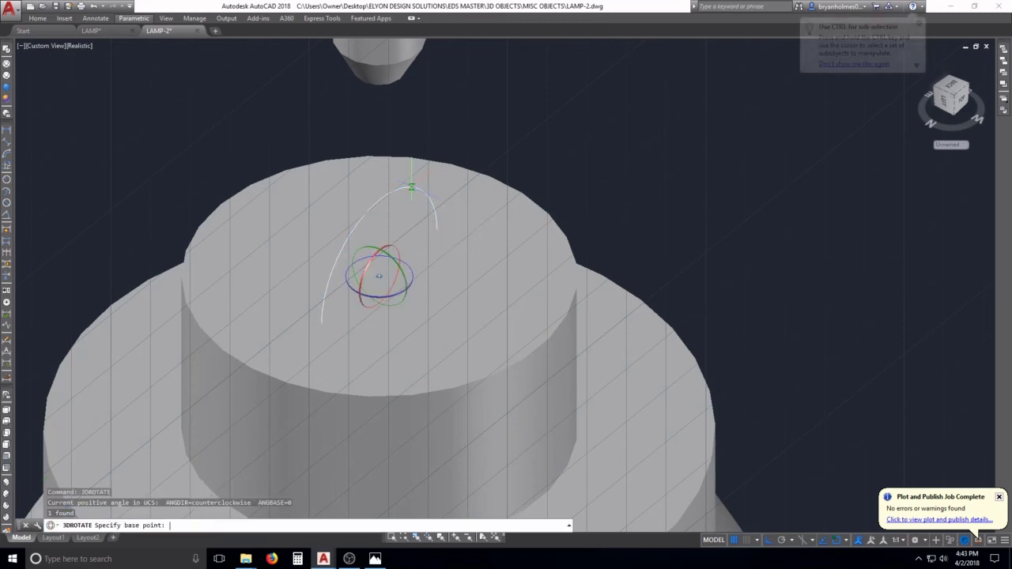
left_click(394, 267)
key("Escape")
key("Escape")
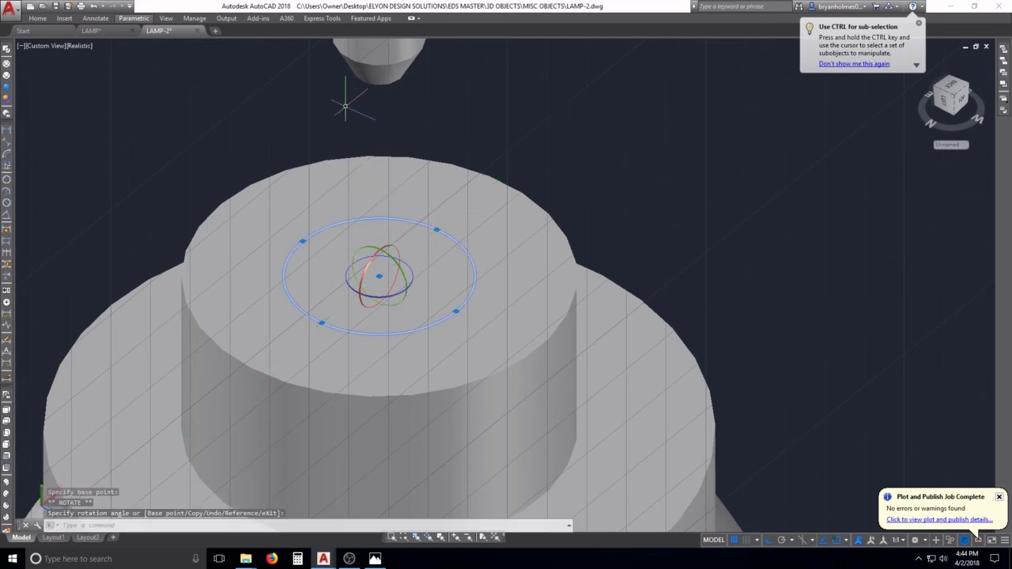
key("Escape")
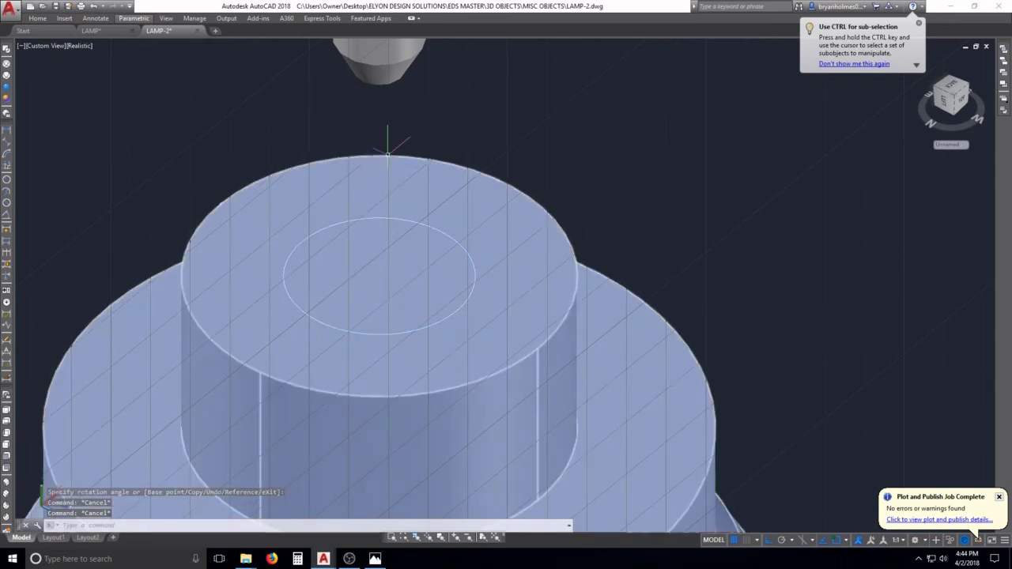
type("PRESSPULL")
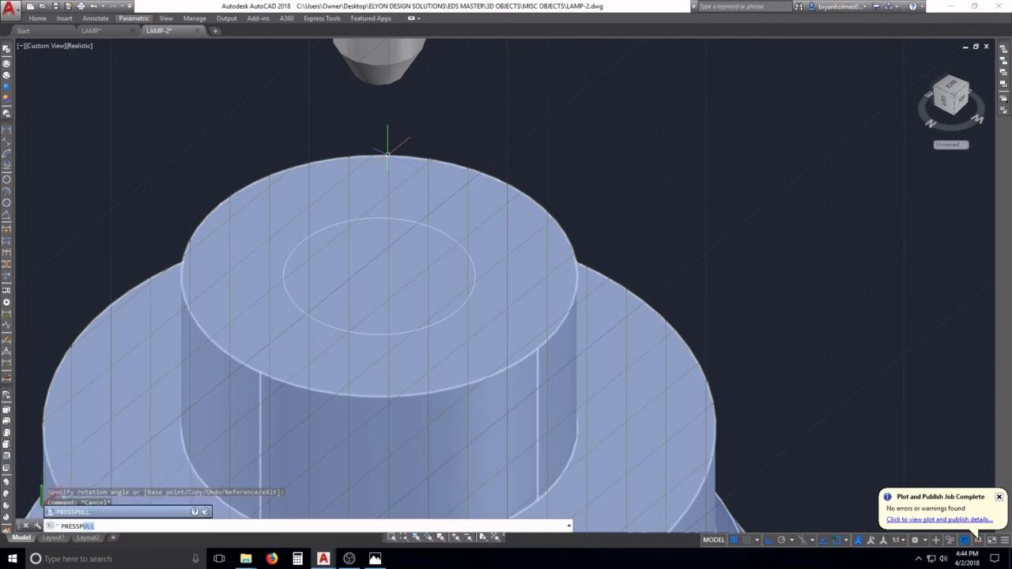
Press/pull the area inside the inner circle upward into a short peg
left_click(96, 512)
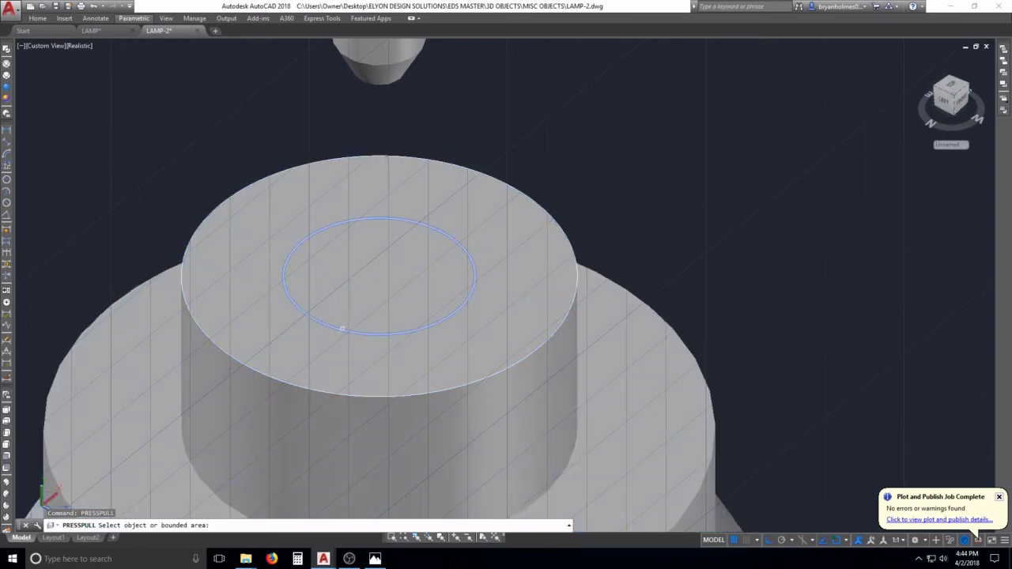
left_click(341, 328)
key("Escape")
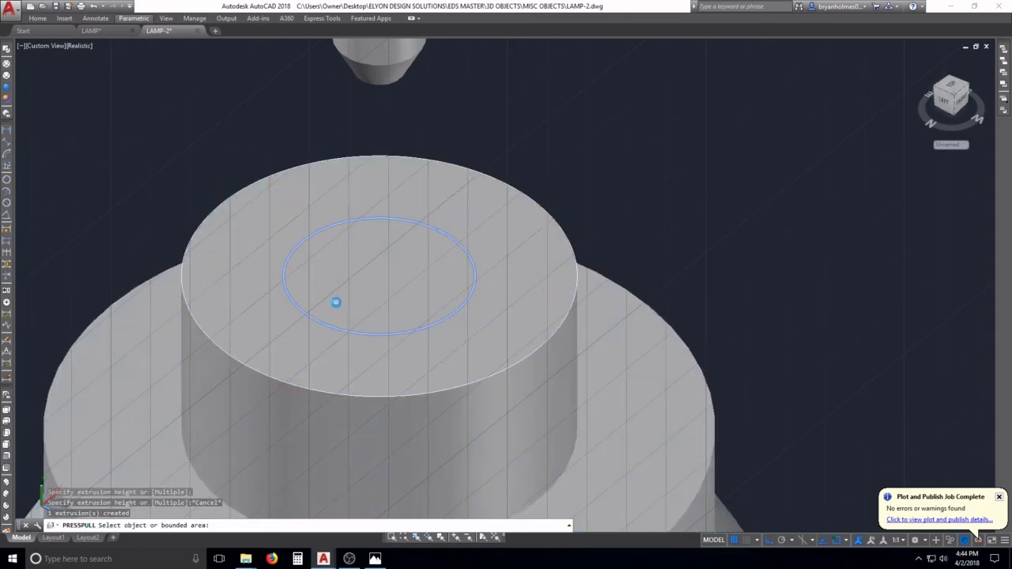
key("Escape")
key("Return")
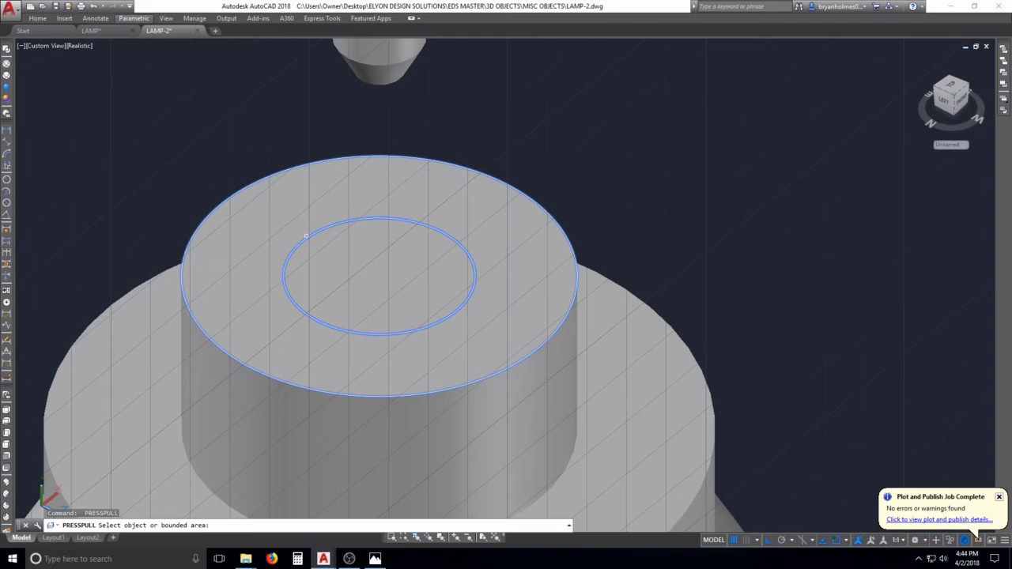
left_click(378, 276)
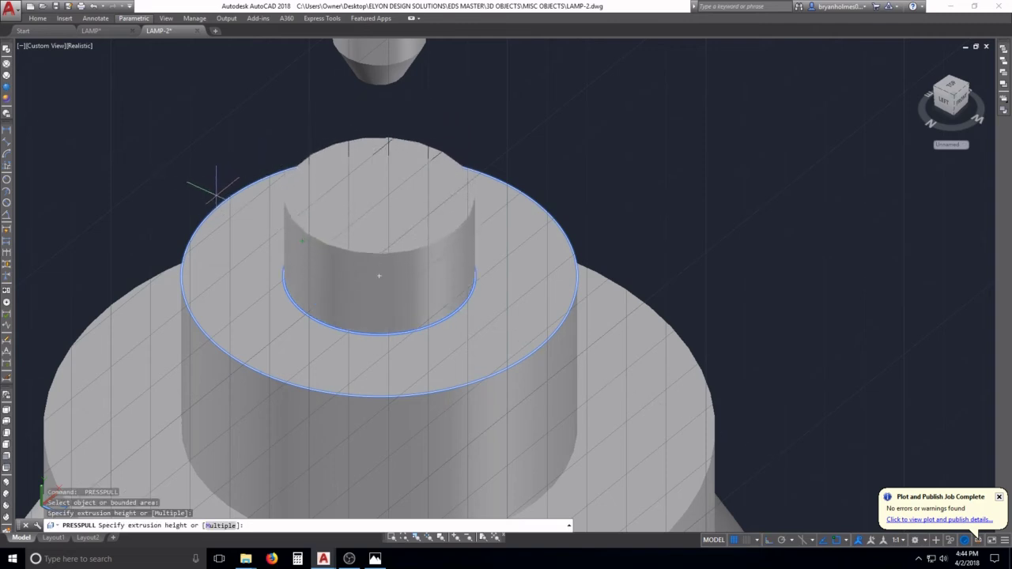
left_click(300, 237)
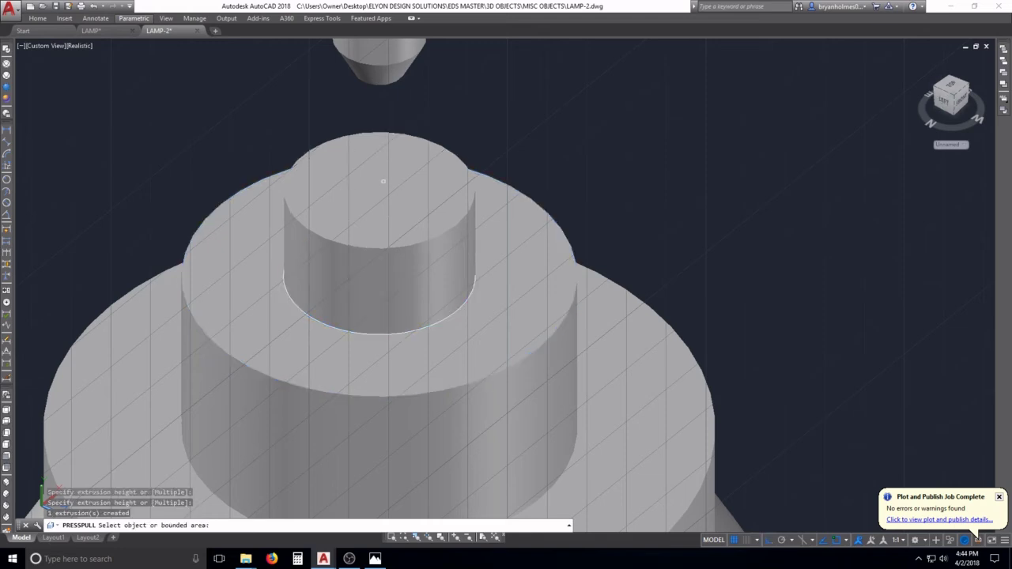
scroll(384, 177, "down", 3)
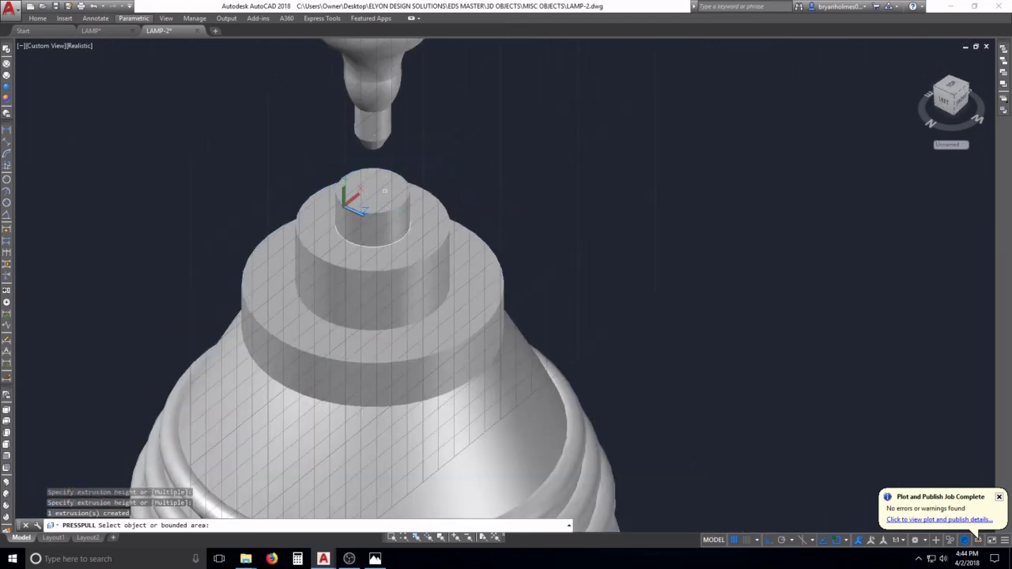
key("Return")
Check the lamp body and new peg, cancelling an attempted erase of the top cylinder
left_click(336, 235)
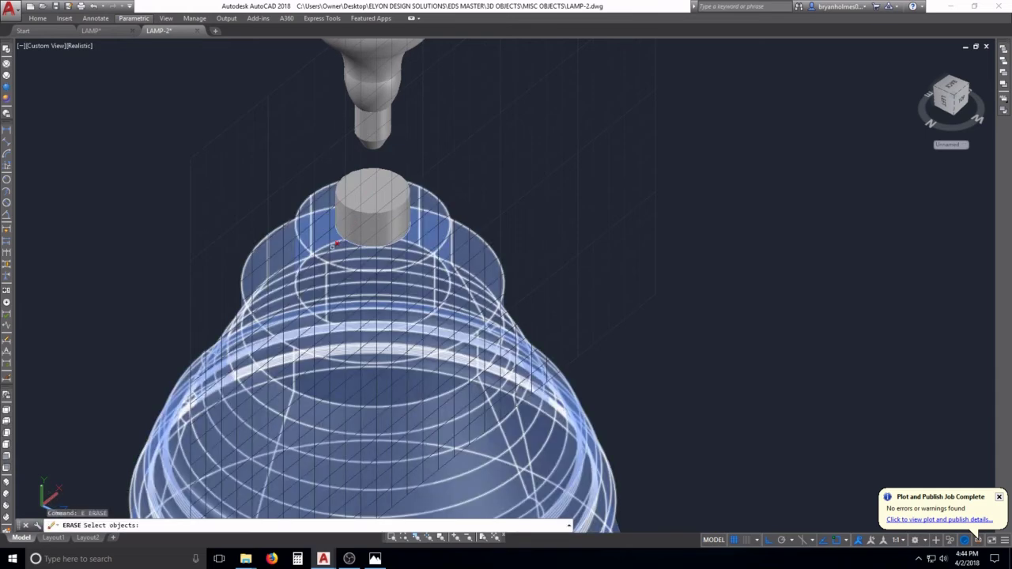
key("Escape")
type("e")
key("Return")
left_click(348, 235)
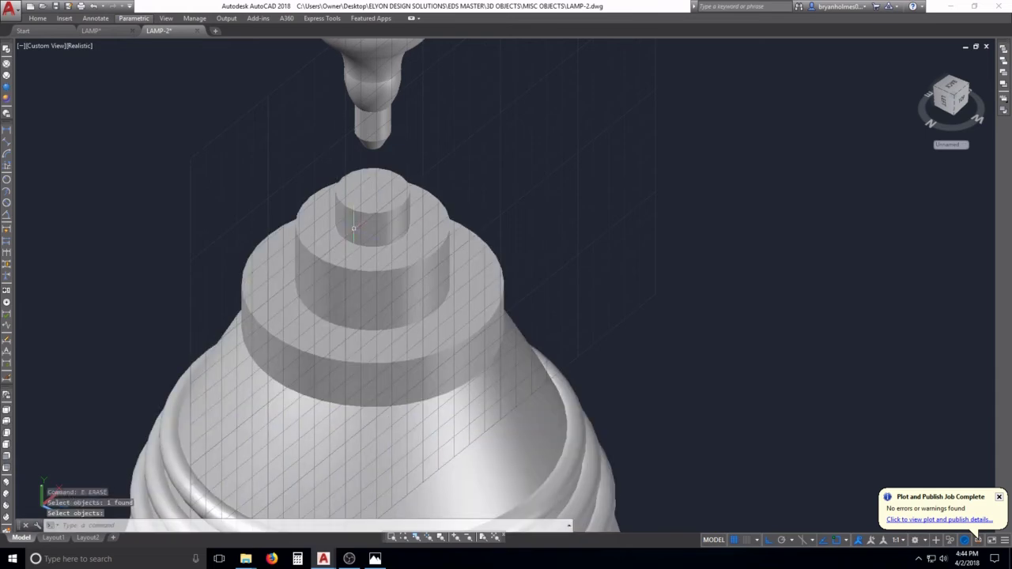
scroll(354, 229, "up", 2)
key("Escape")
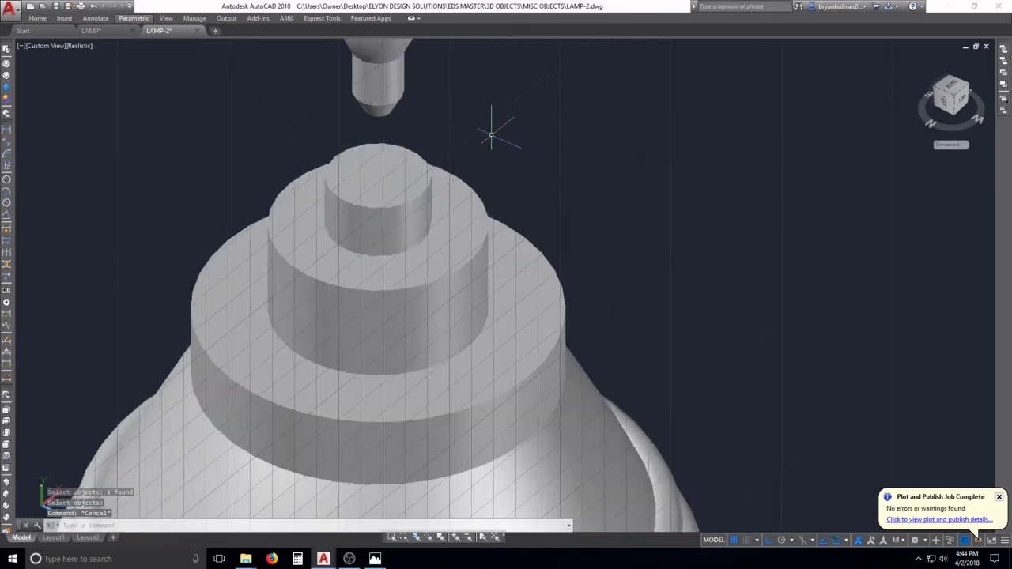
key("Escape")
key("Escape")
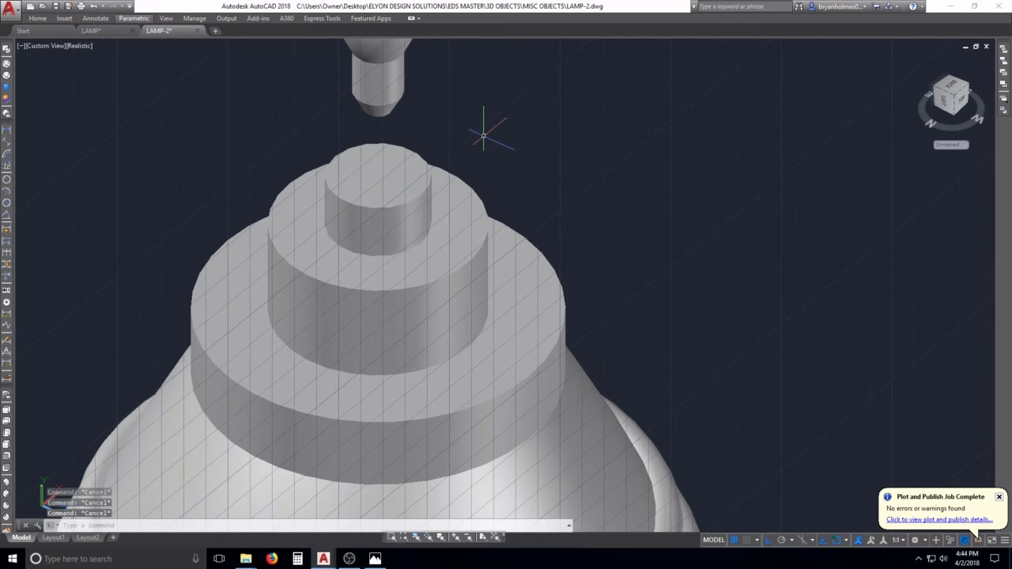
left_click(419, 153)
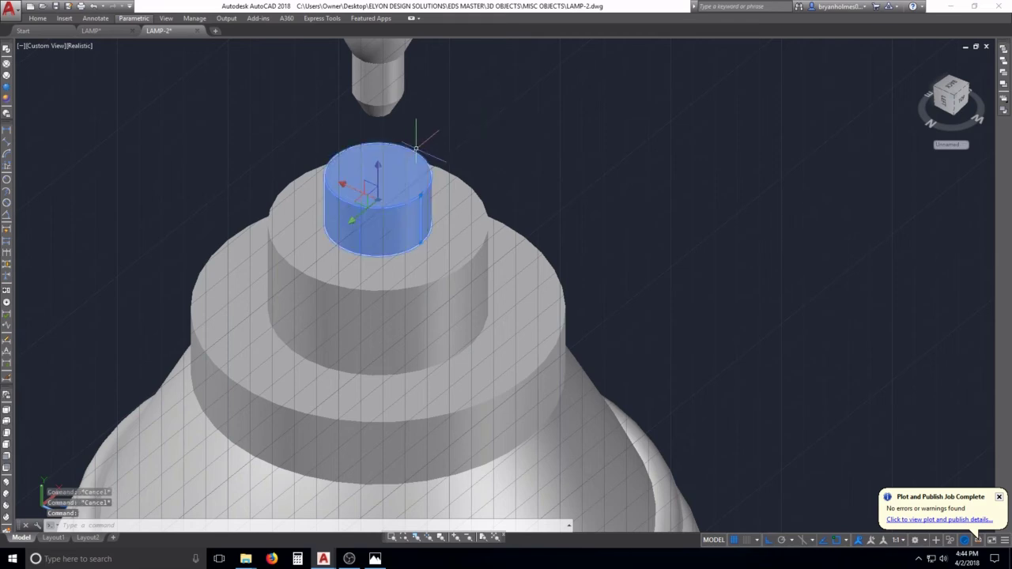
key("Escape")
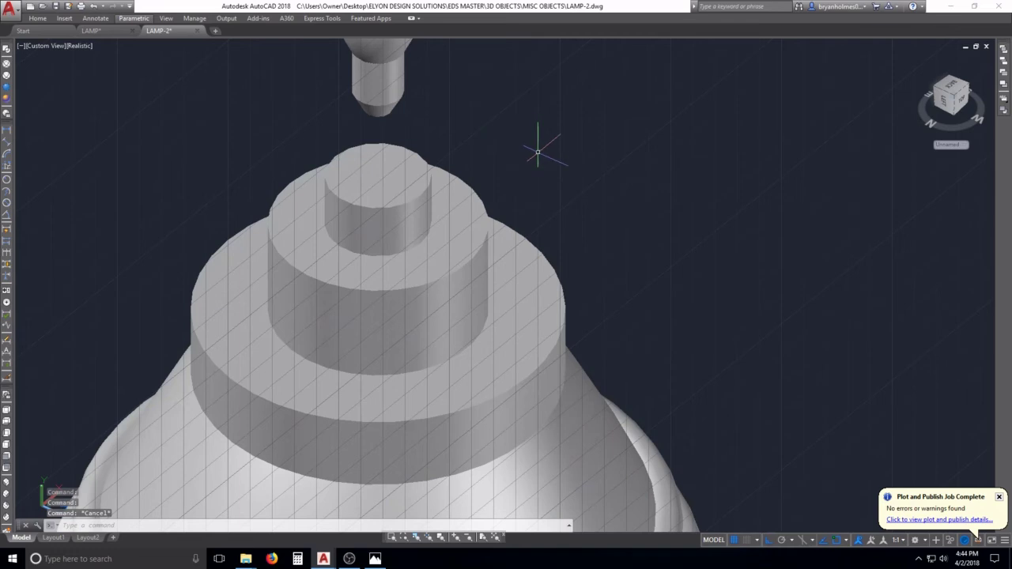
type("u")
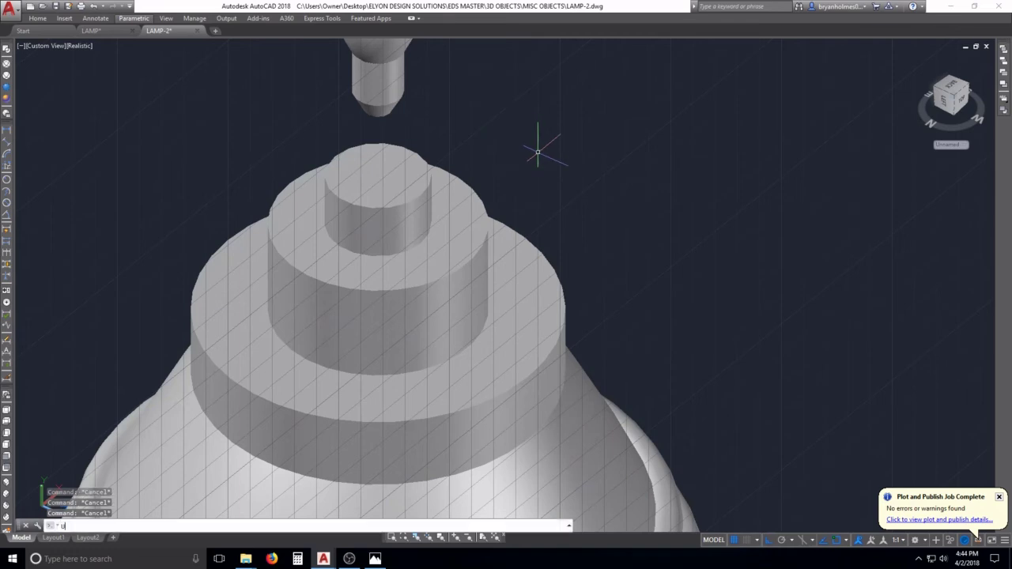
type("nion")
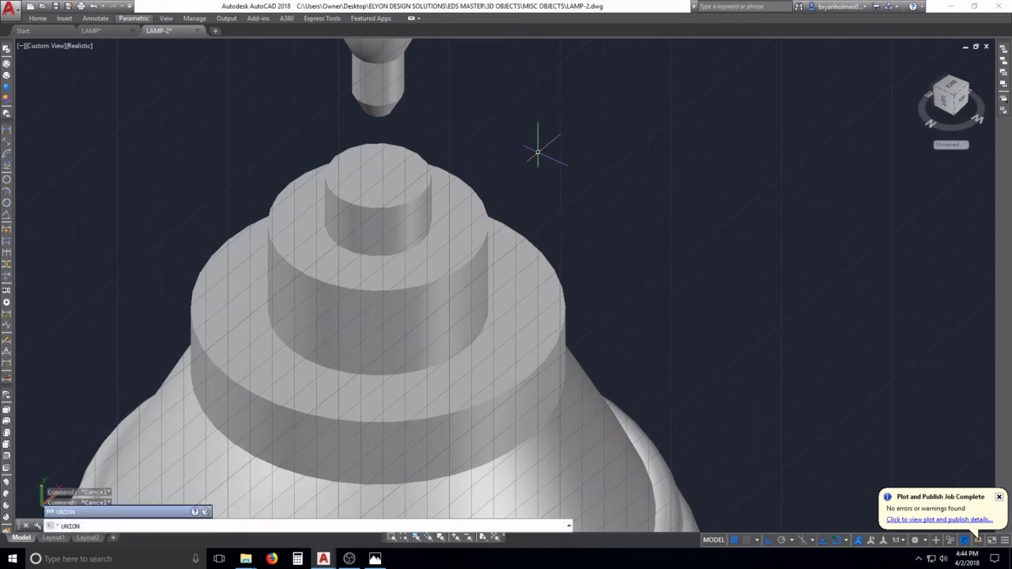
key("Return")
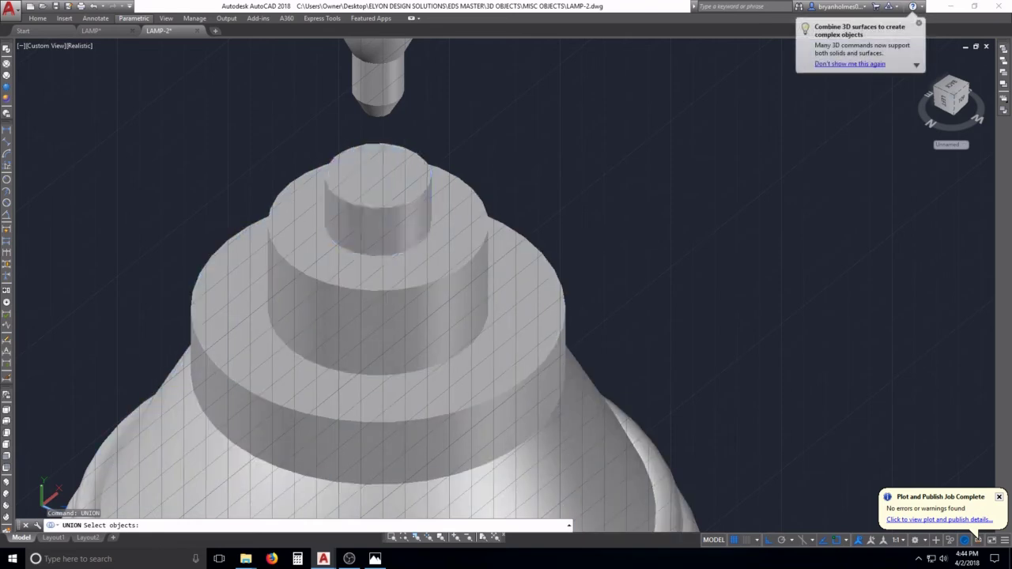
left_click(438, 171)
left_click(458, 183)
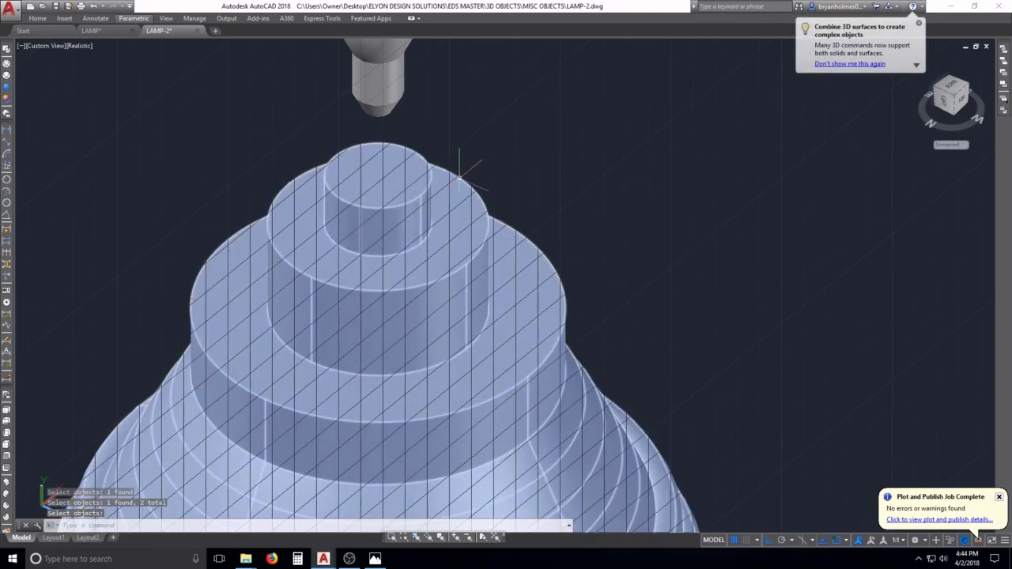
key("Escape")
key("Escape")
middle_click_drag(464, 158, 435, 169, "shift")
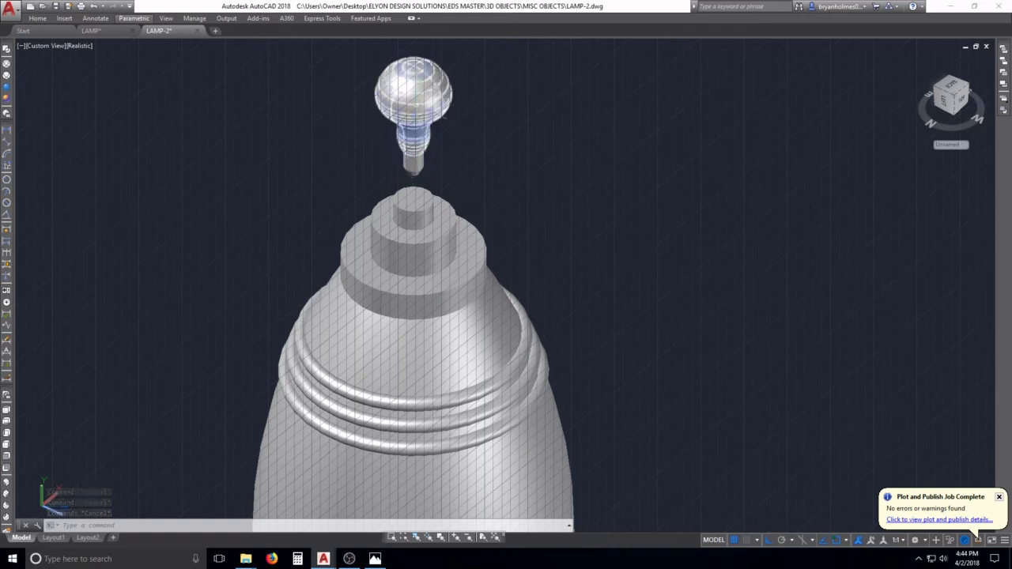
scroll(414, 164, "up", 4)
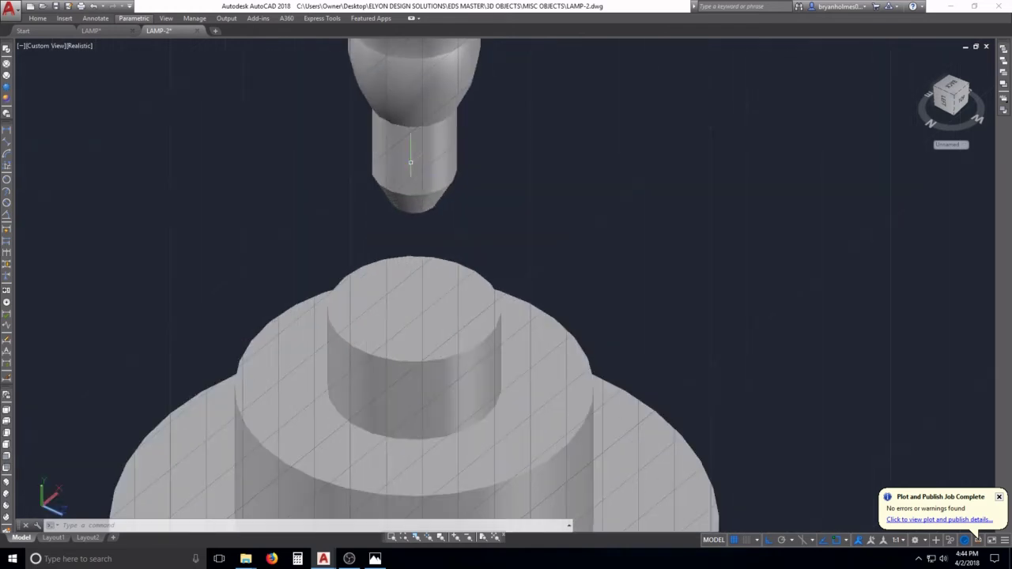
Colour the bulb-tip solid red via the Object Color list
key("Escape")
key("Escape")
left_click(478, 203)
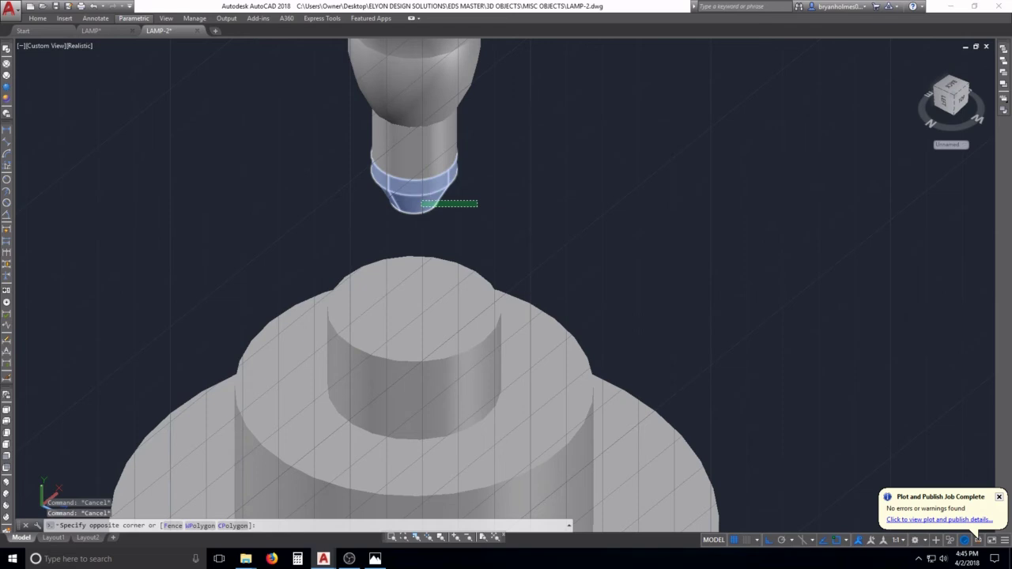
left_click(421, 205)
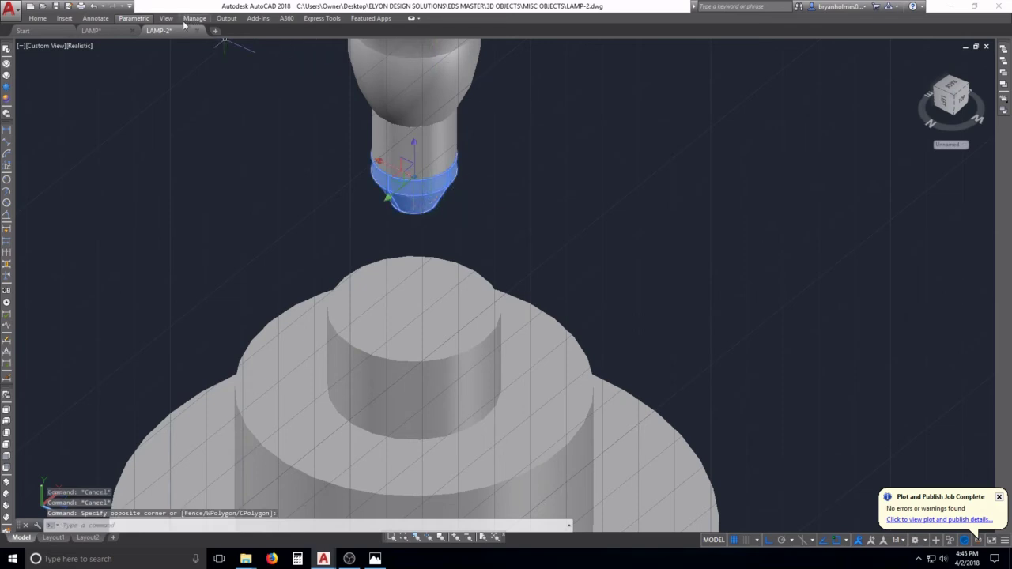
left_click(38, 18)
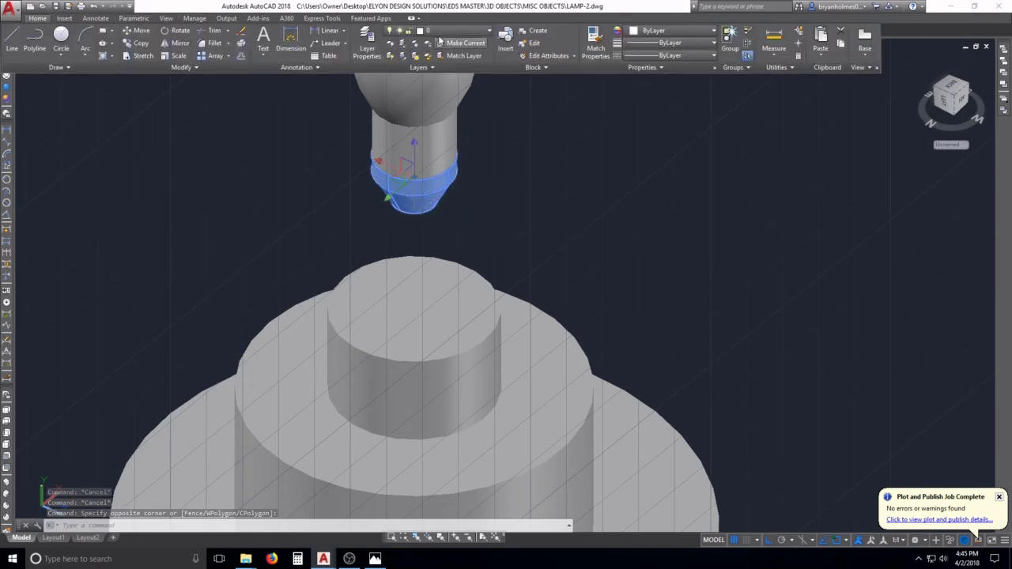
left_click(642, 31)
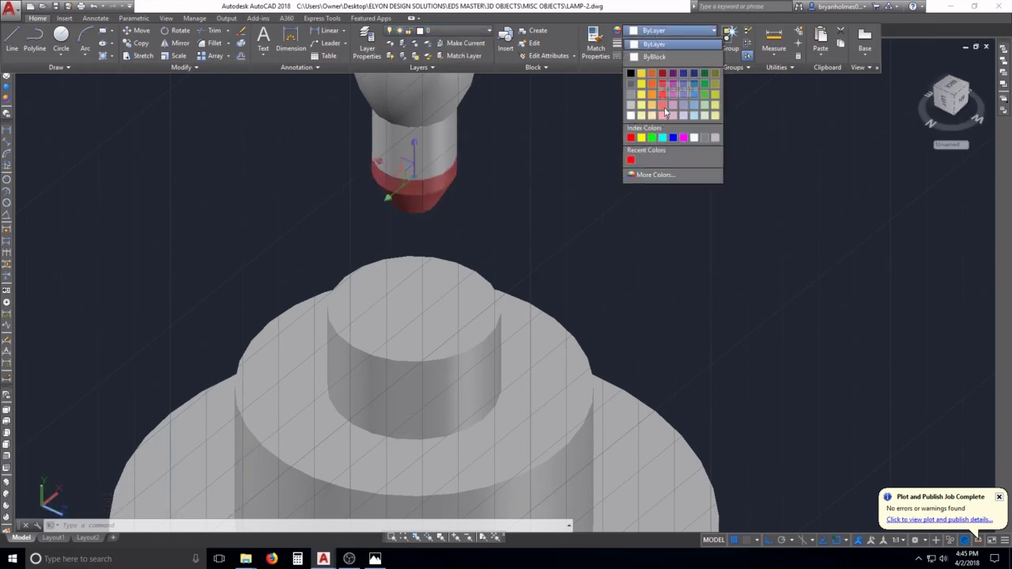
left_click(630, 160)
left_click(569, 128)
key("Escape")
Make the socket cylinder above the red tip blue
left_click(462, 132)
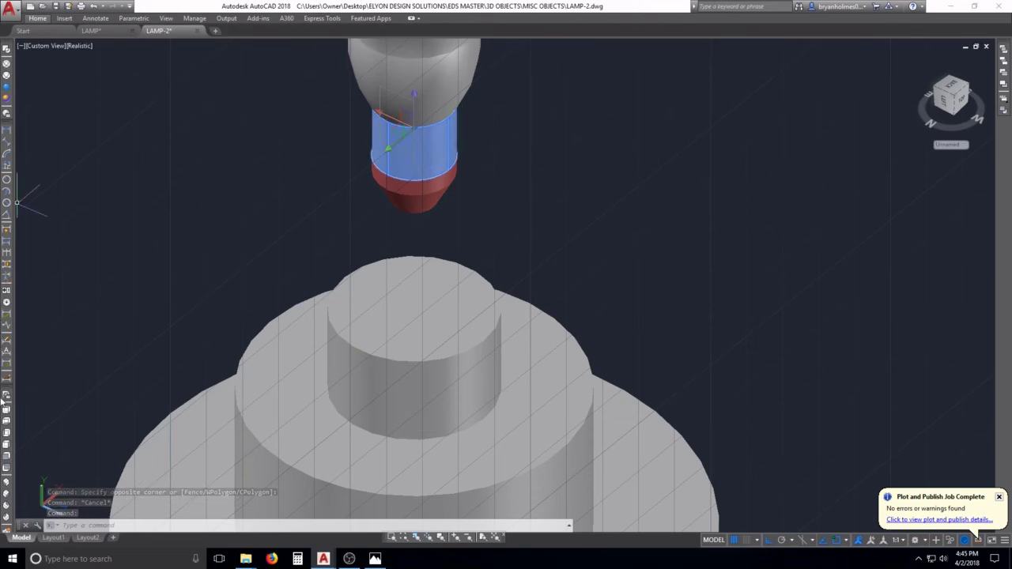
left_click(6, 49)
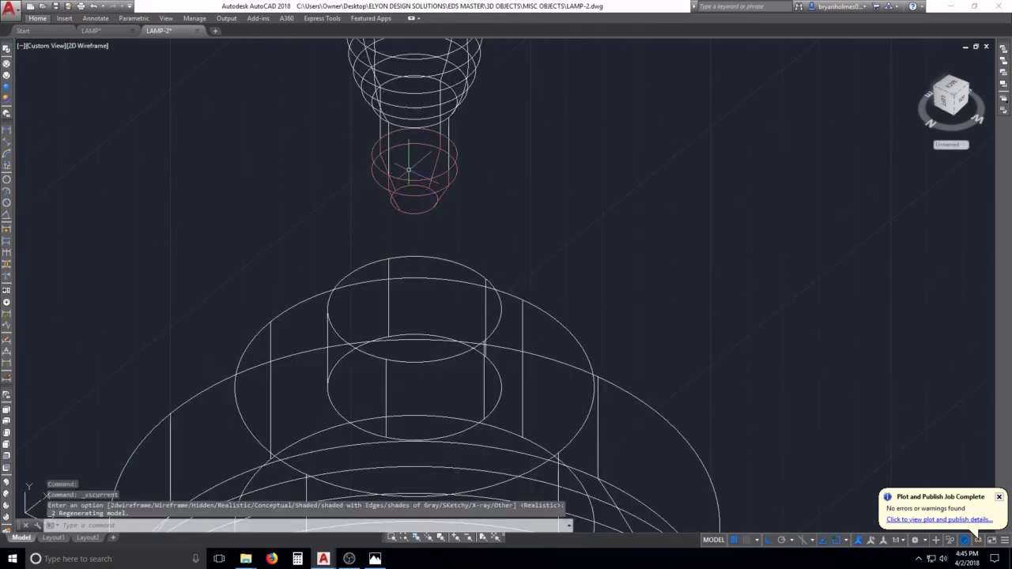
left_click(5, 93)
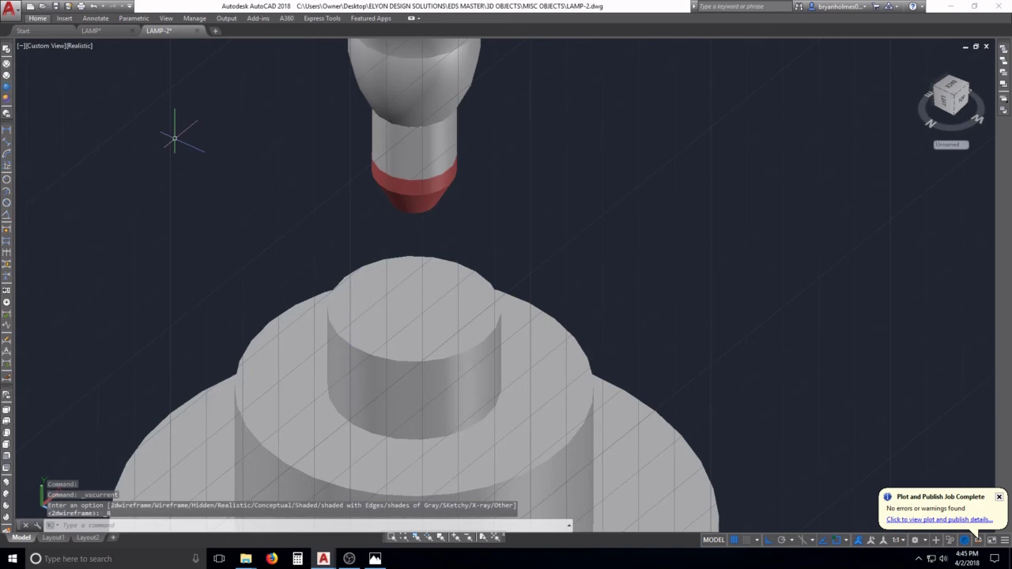
left_click(120, 88)
key("Escape")
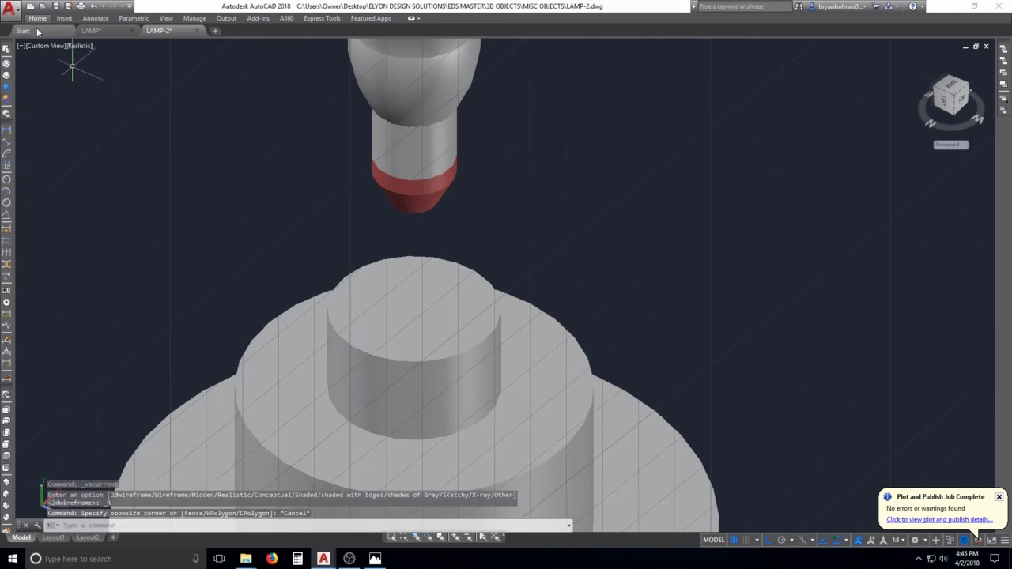
left_click(38, 18)
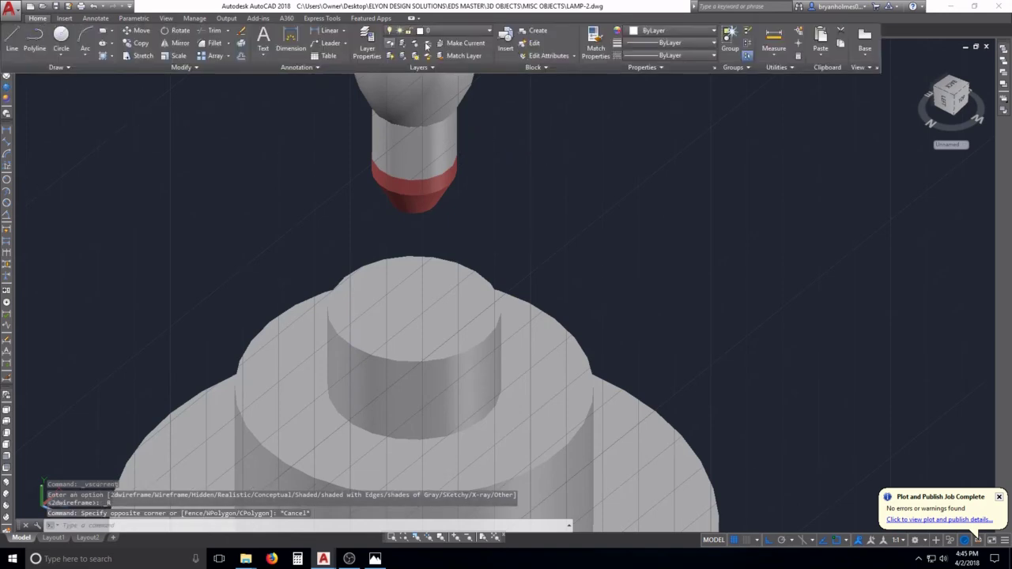
left_click(655, 31)
key("Escape")
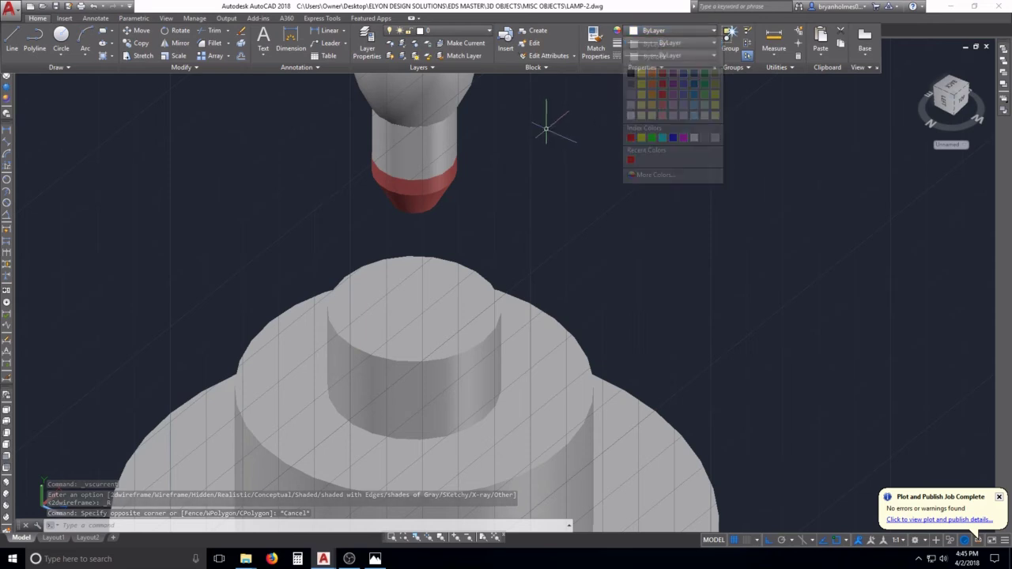
left_click(408, 133)
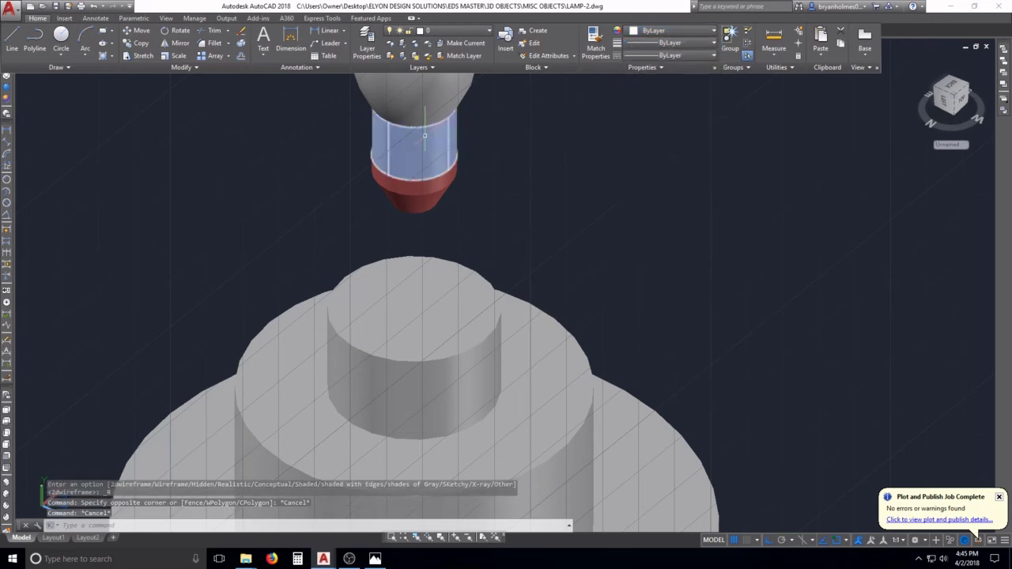
left_click(35, 18)
left_click(670, 30)
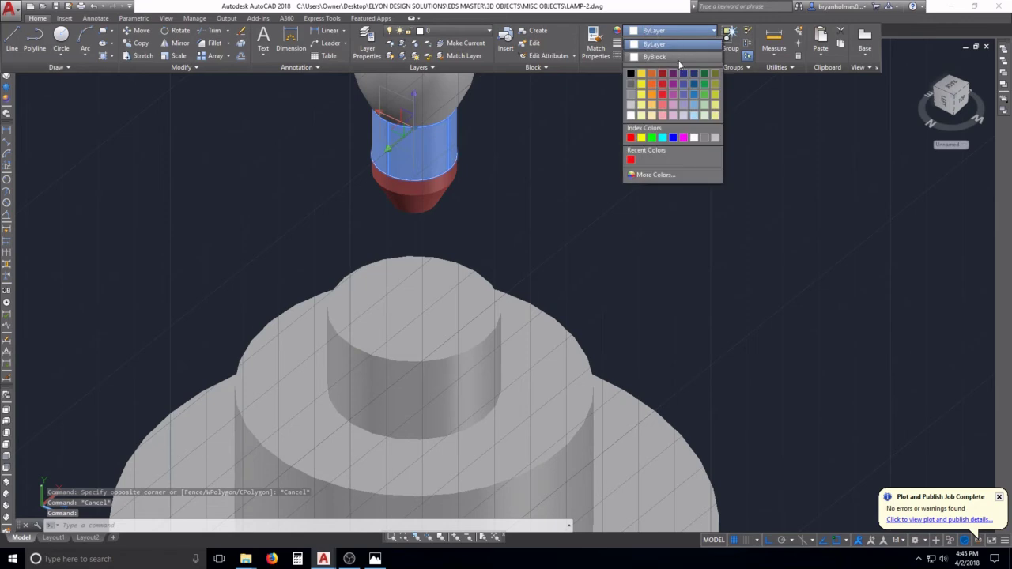
left_click(683, 84)
key("Escape")
Make the bulb body gold (254,204,102)
middle_click_drag(541, 138, 469, 226)
left_click(427, 134)
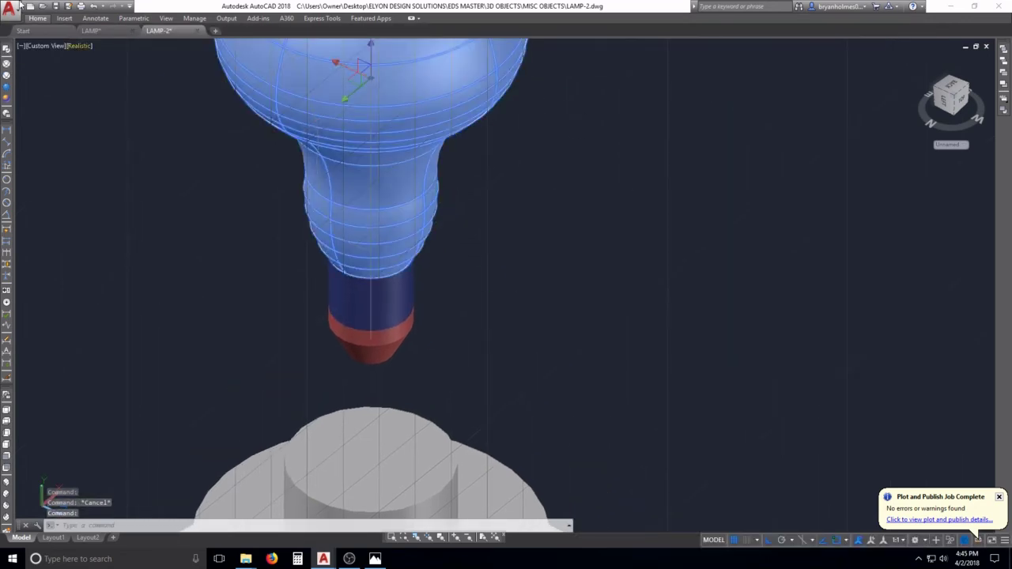
left_click(36, 18)
left_click(655, 32)
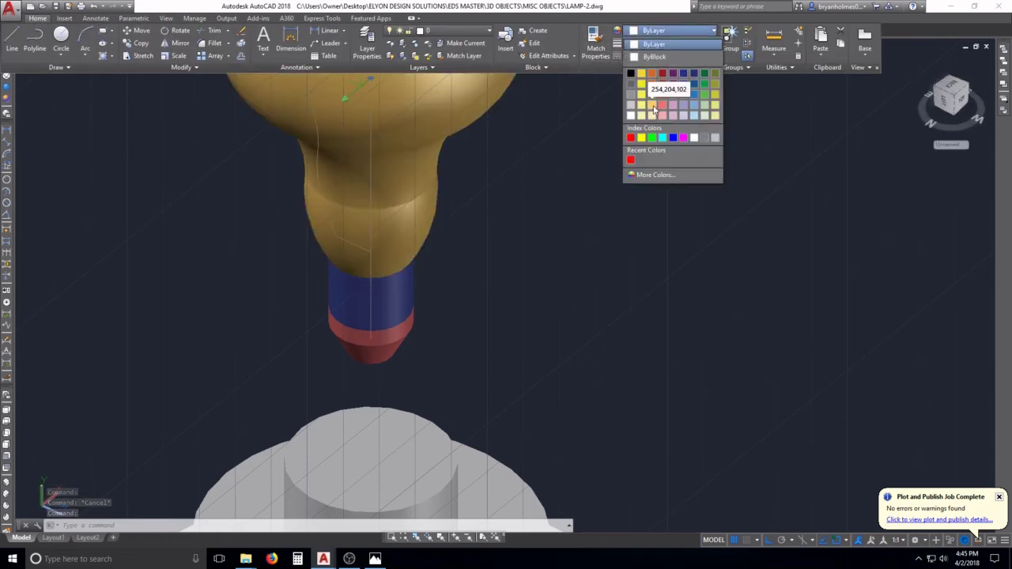
left_click(641, 93)
scroll(532, 154, "down", 4)
scroll(543, 208, "up", 4)
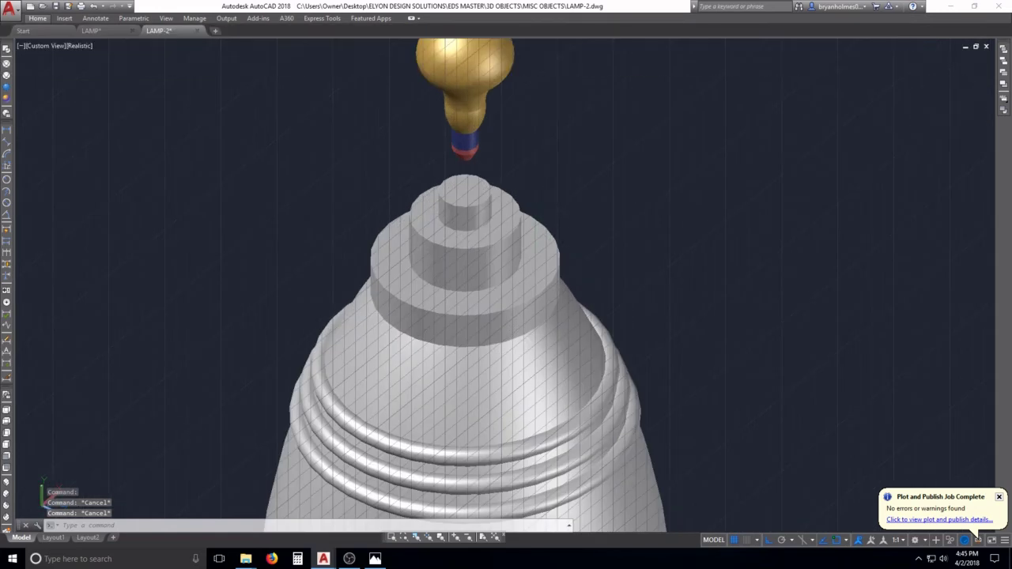
left_click(487, 235)
key("Escape")
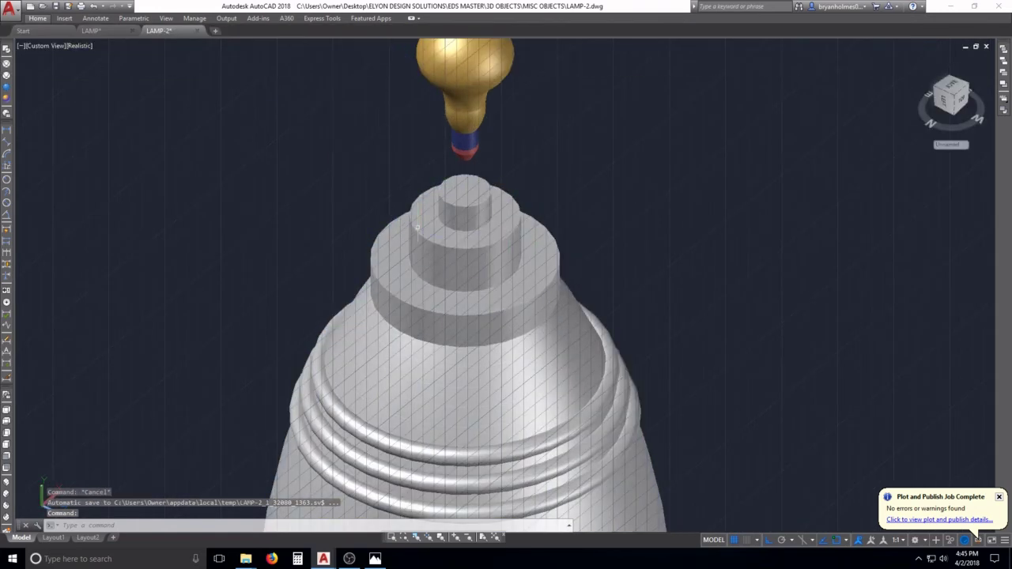
Zoom and pan to bring the lamp base into view, leaving the lamp body deselected
scroll(419, 225, "down", 4)
middle_click_drag(433, 280, 393, 169)
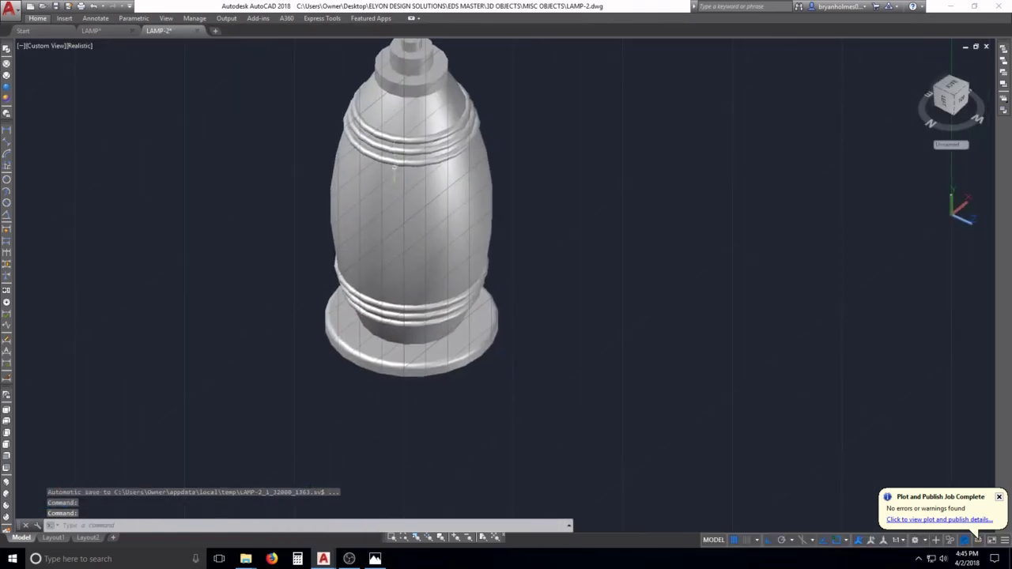
left_click(410, 341)
scroll(423, 348, "up", 5)
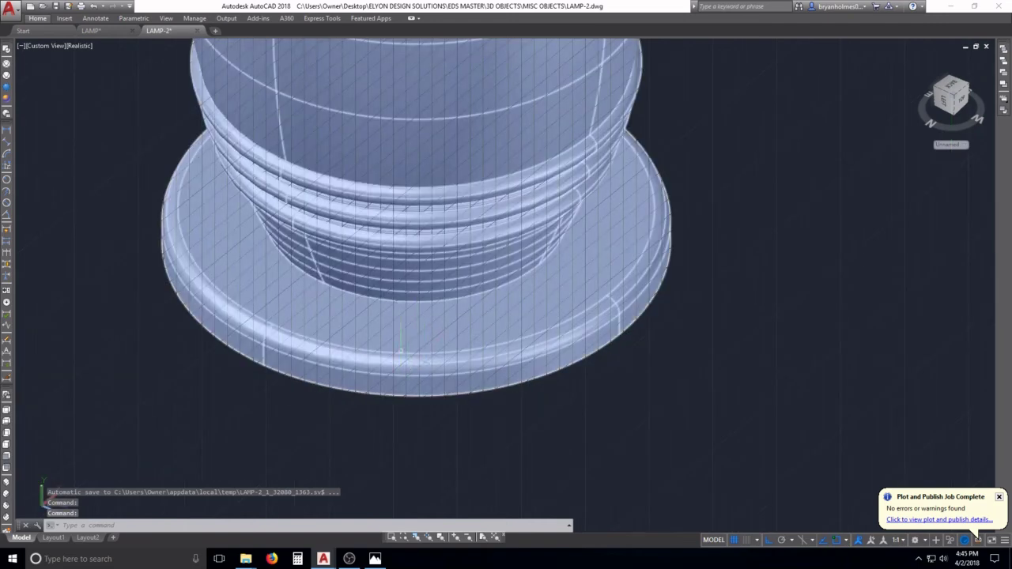
left_click(38, 155)
key("Escape")
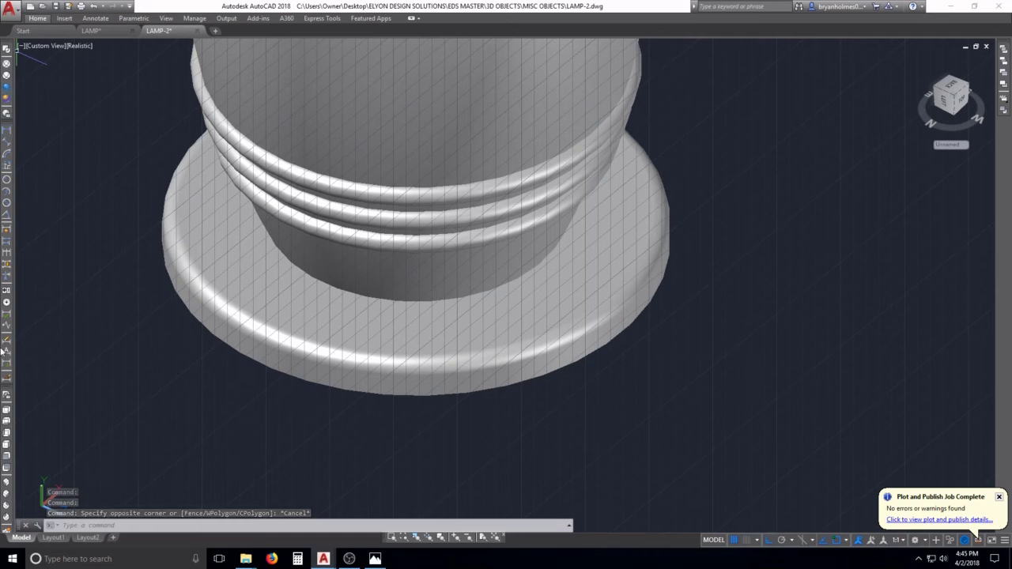
Switch to the Front view and pan up so the base plate shows beneath the ribbed body
left_click(7, 456)
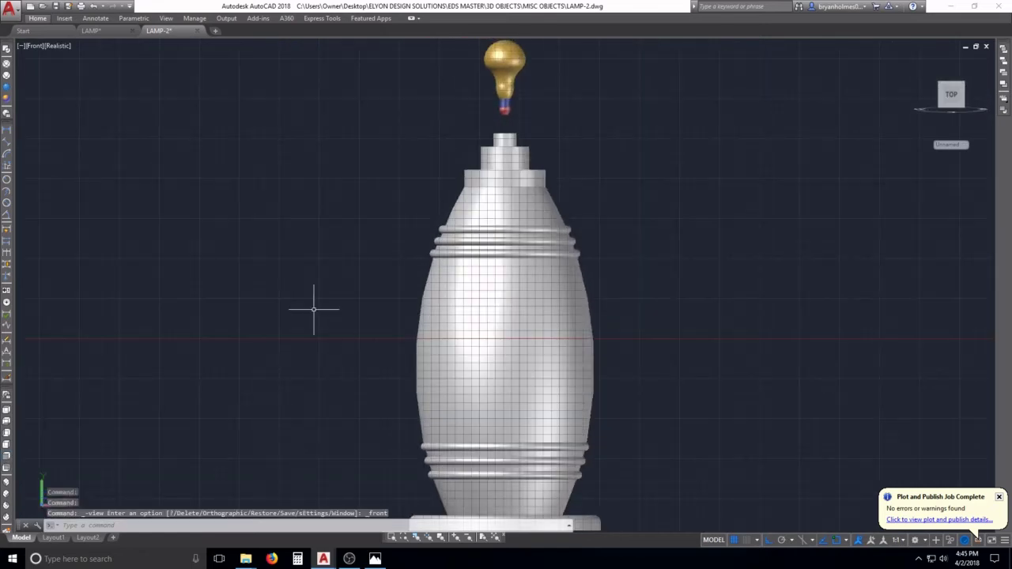
middle_click_drag(558, 425, 565, 316)
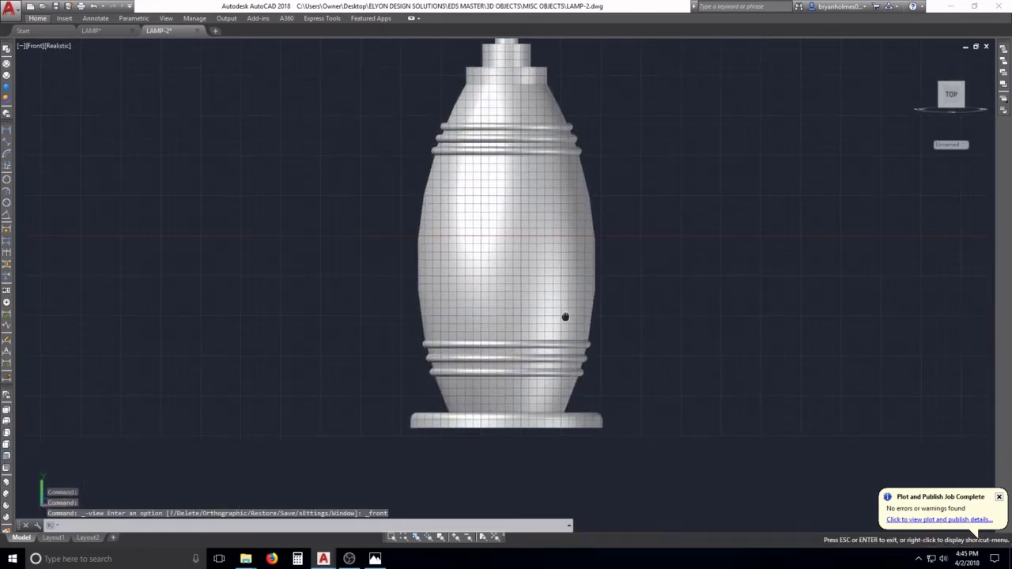
key("Escape")
key("Escape")
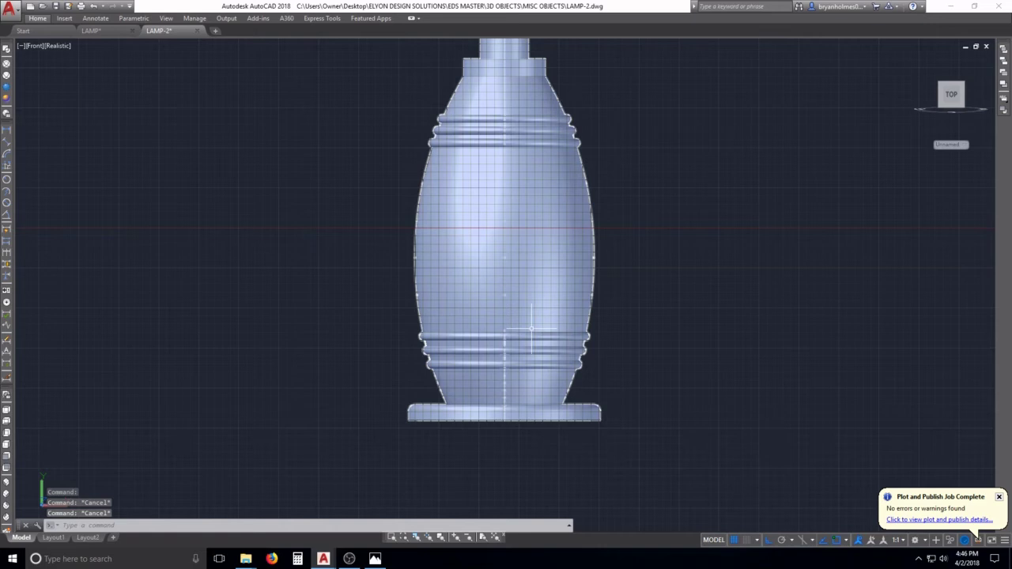
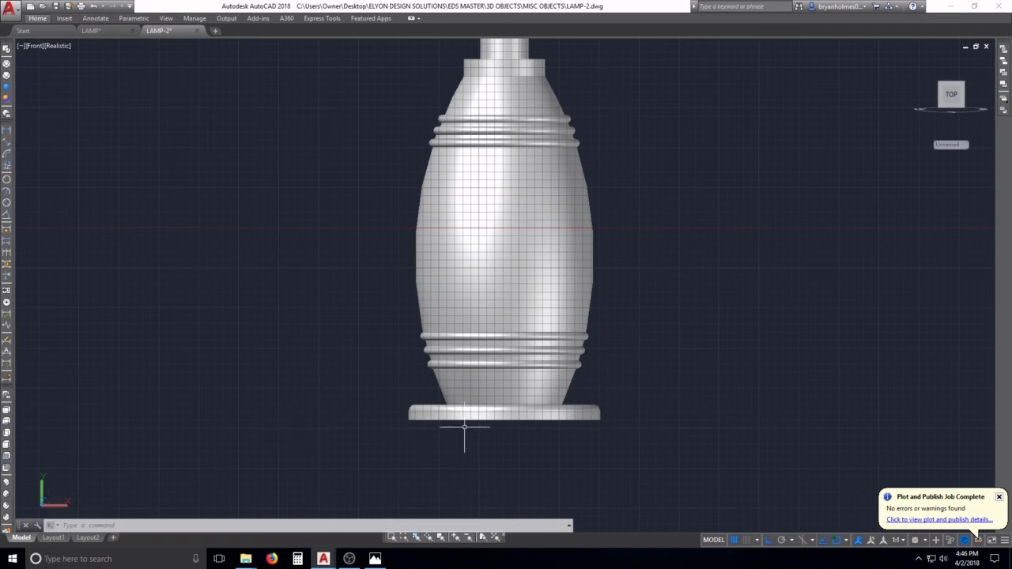
Slice the lamp solid horizontally along the base edge, keeping both sides
scroll(549, 395, "up", 5)
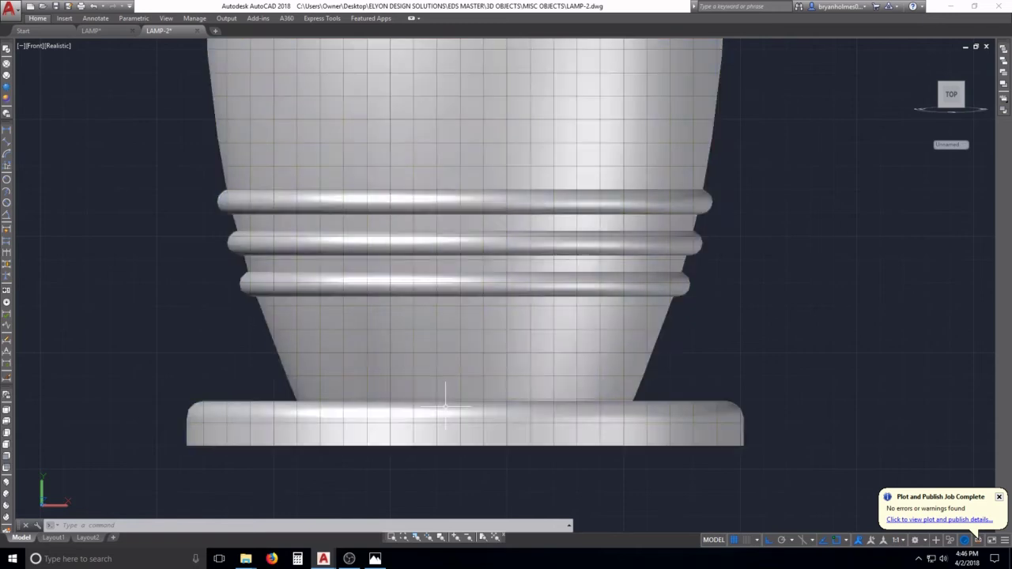
key("Escape")
key("Escape")
key("Escape")
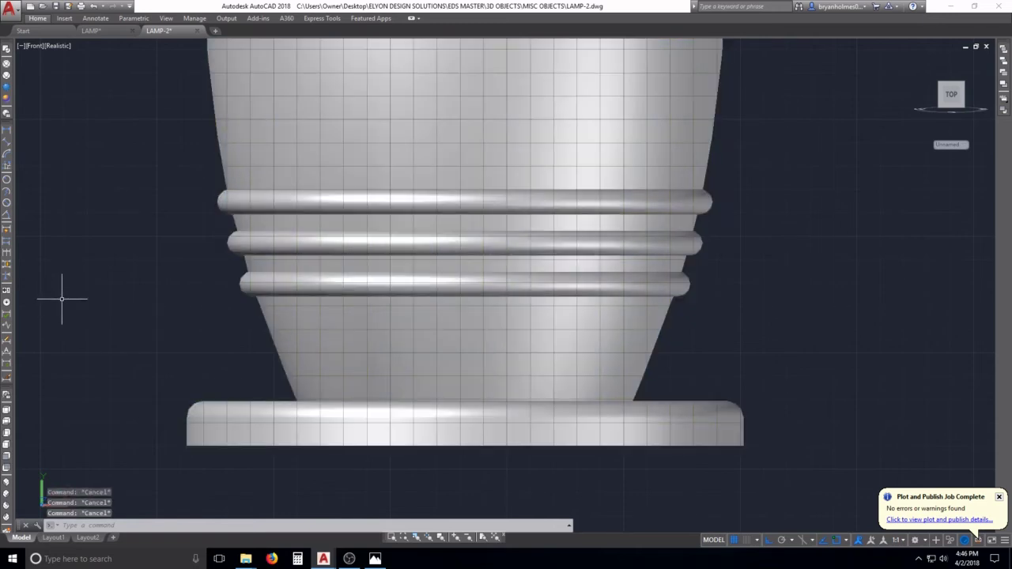
type("SL")
key("Return")
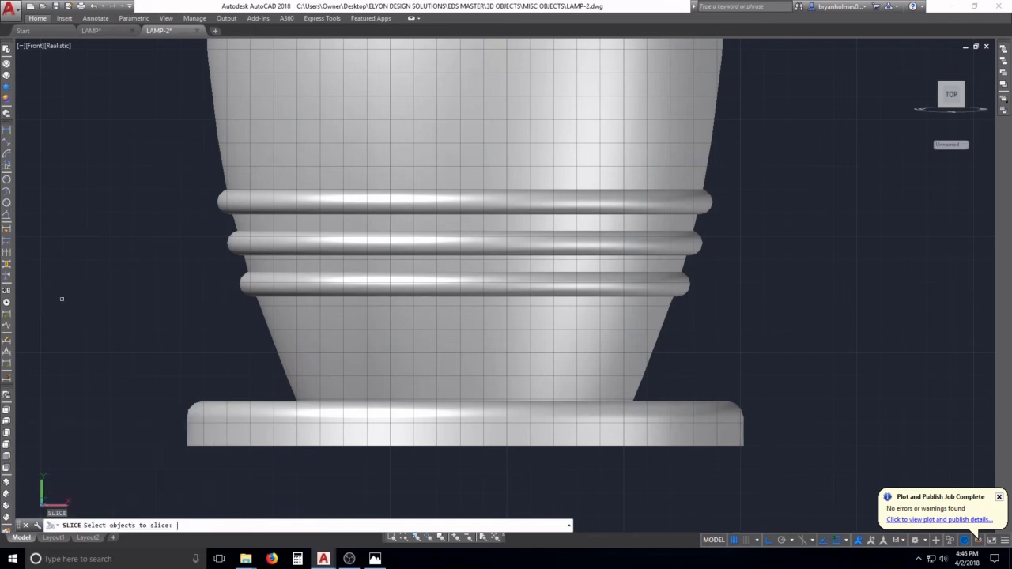
left_click(273, 415)
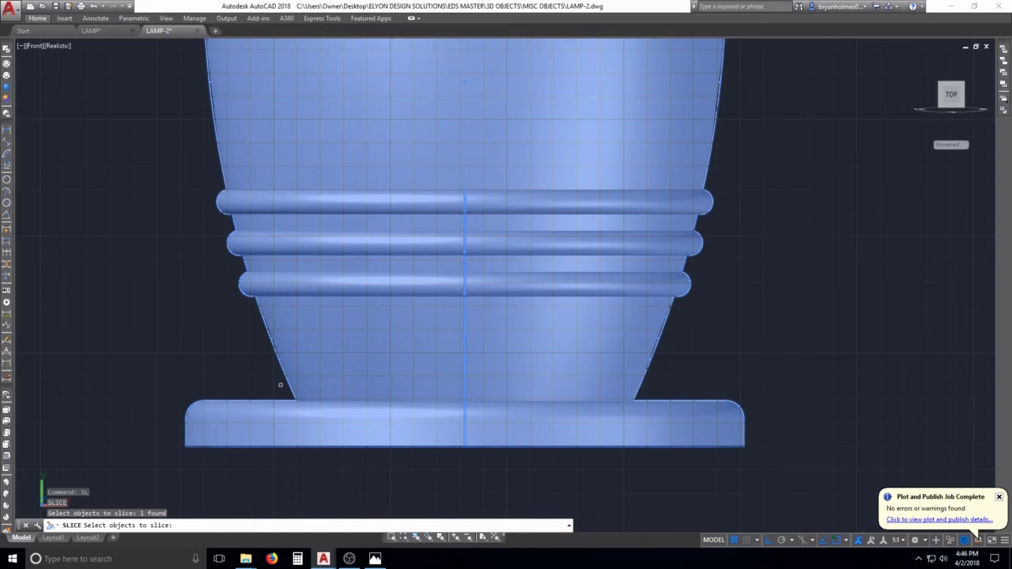
key("Return")
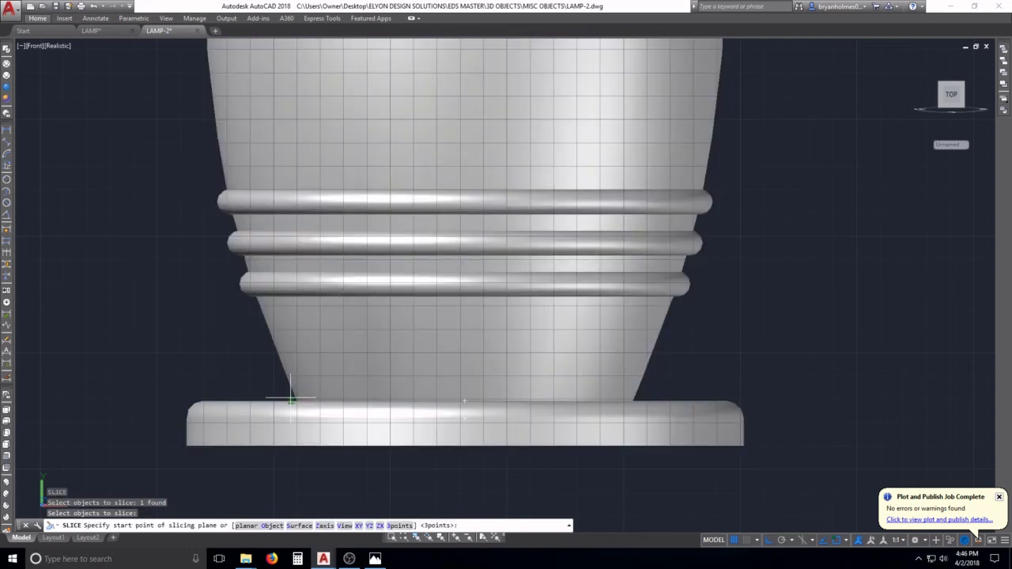
left_click(291, 401)
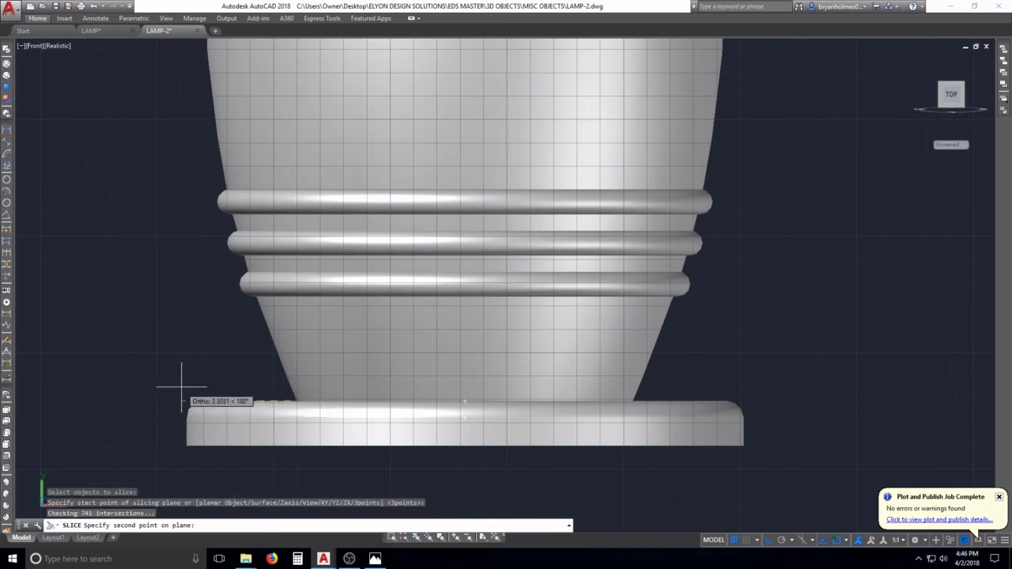
middle_click_drag(169, 414, 321, 414)
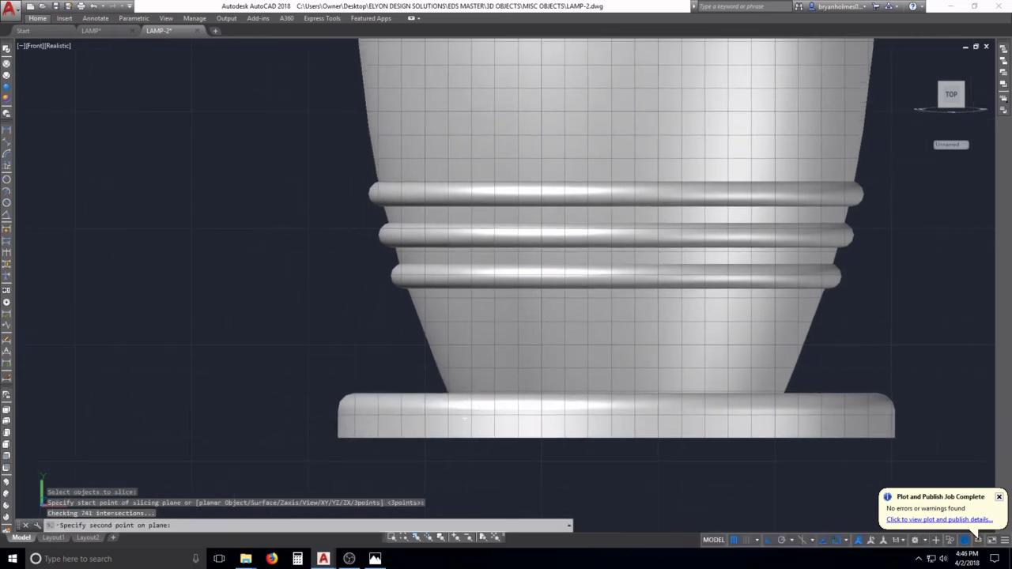
left_click(49, 413)
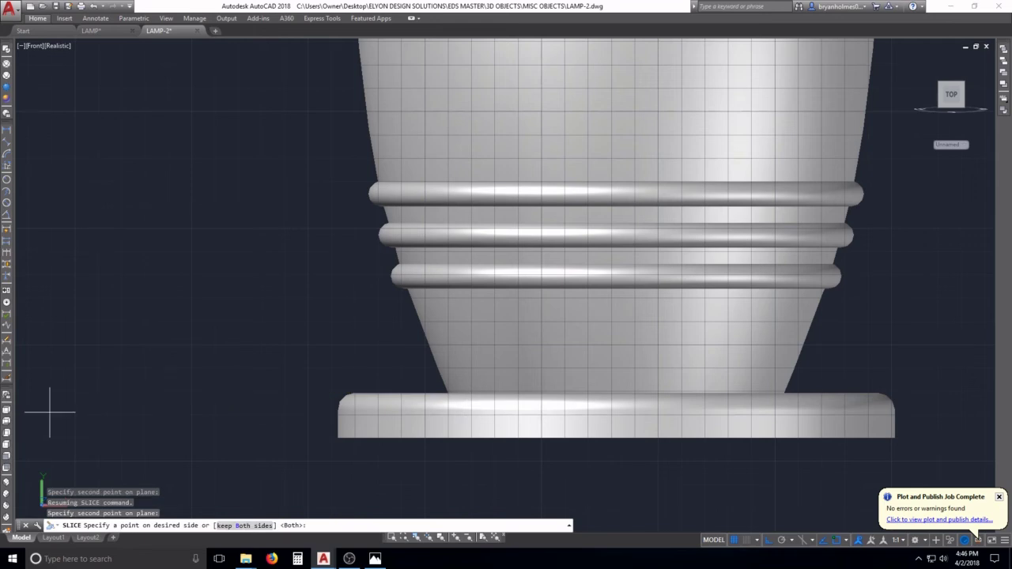
key("Return")
key("Return")
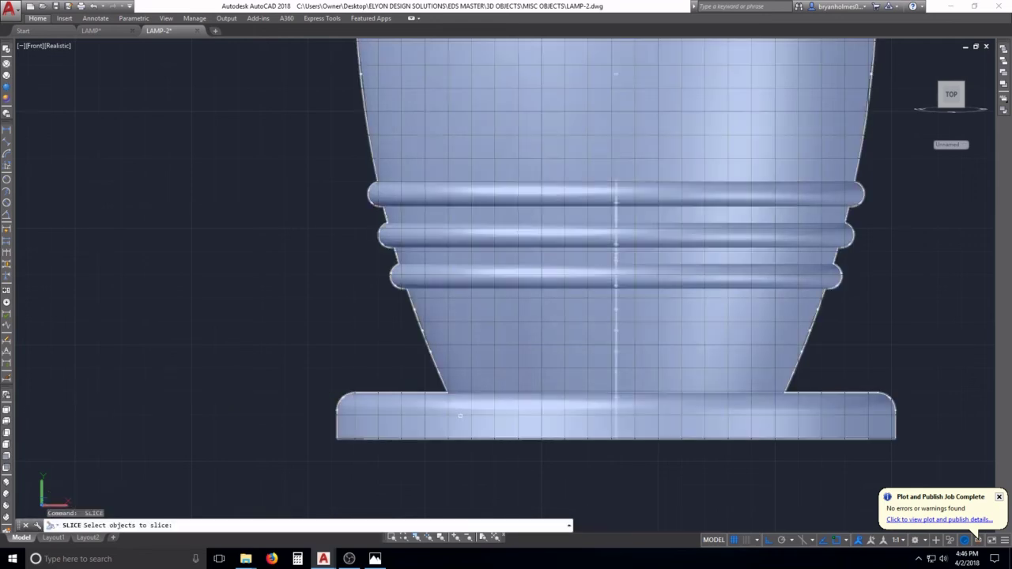
Slice the lamp again along the base's top edge, keeping both halves, and select the separated base
left_click(459, 406)
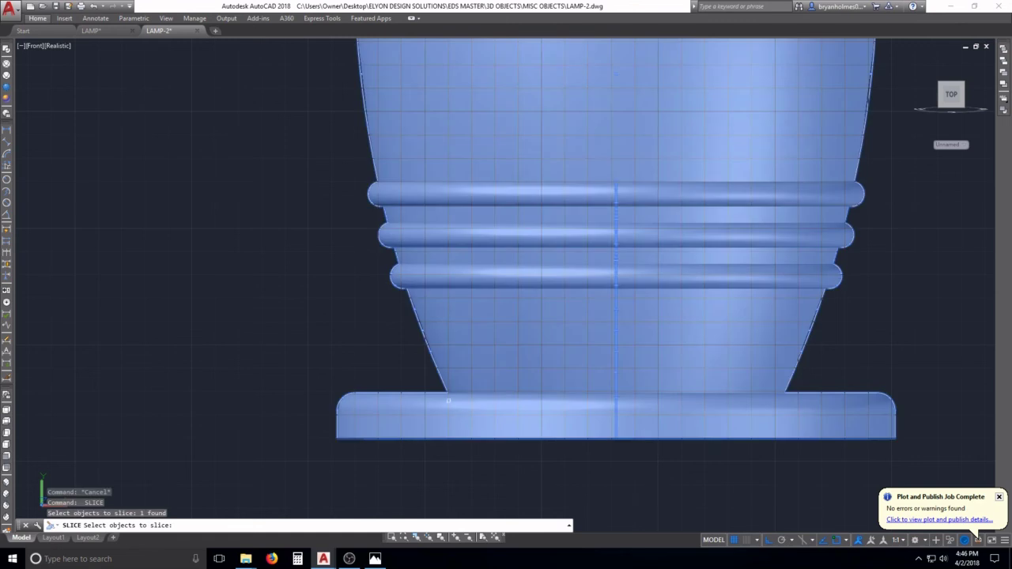
key("Return")
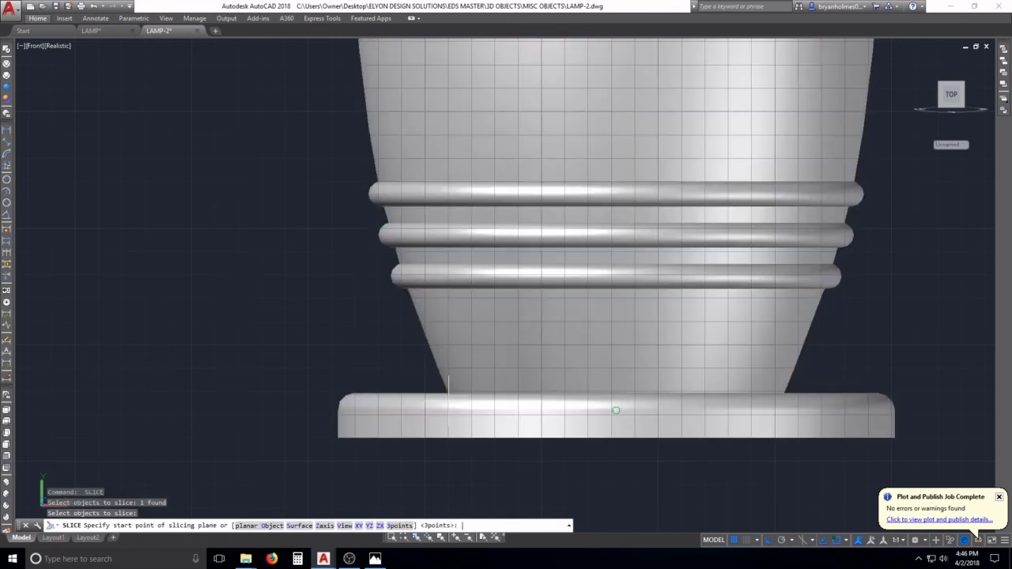
left_click(444, 390)
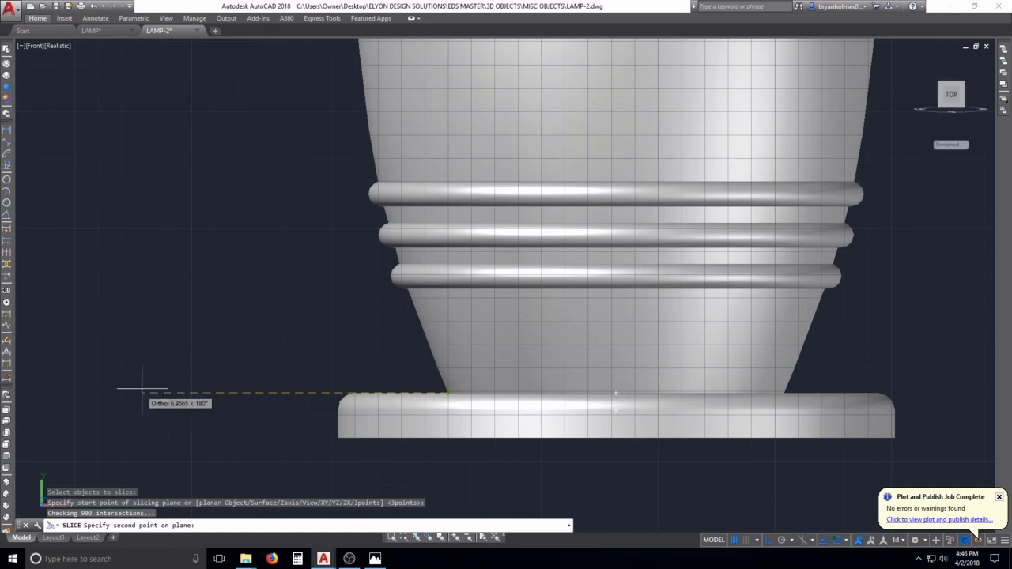
left_click(95, 391)
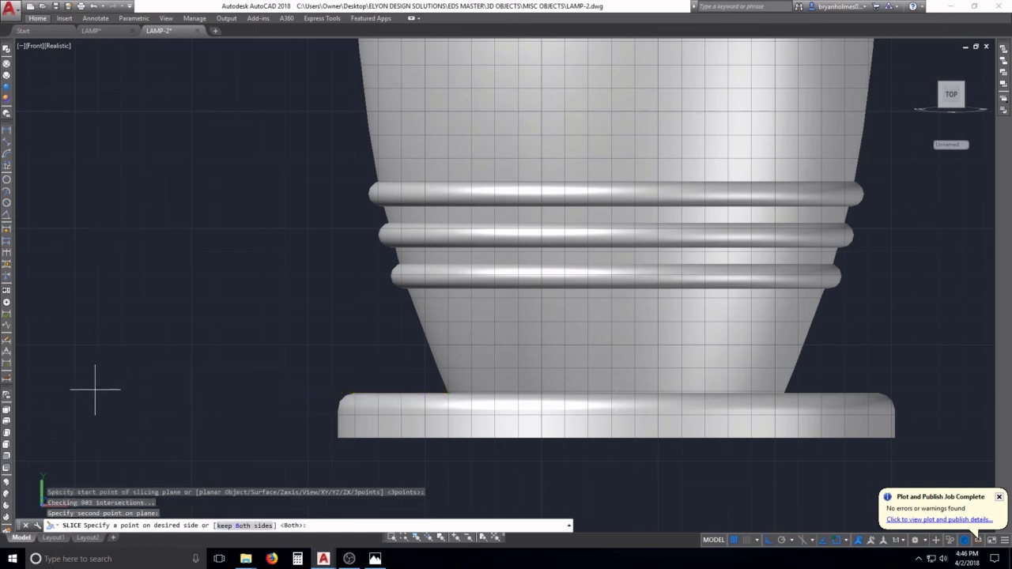
key("Return")
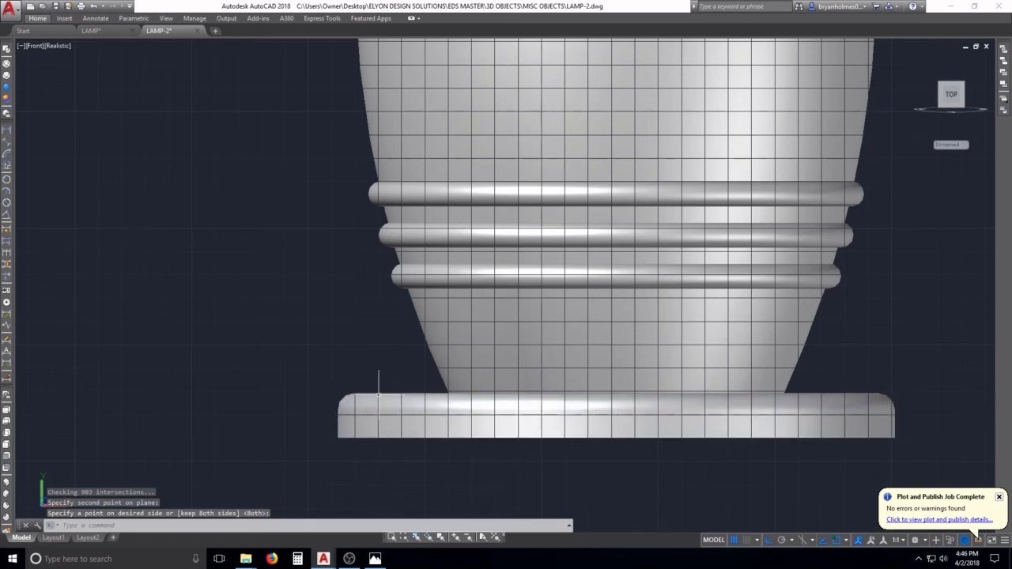
middle_click_drag(498, 383, 415, 383)
key("Escape")
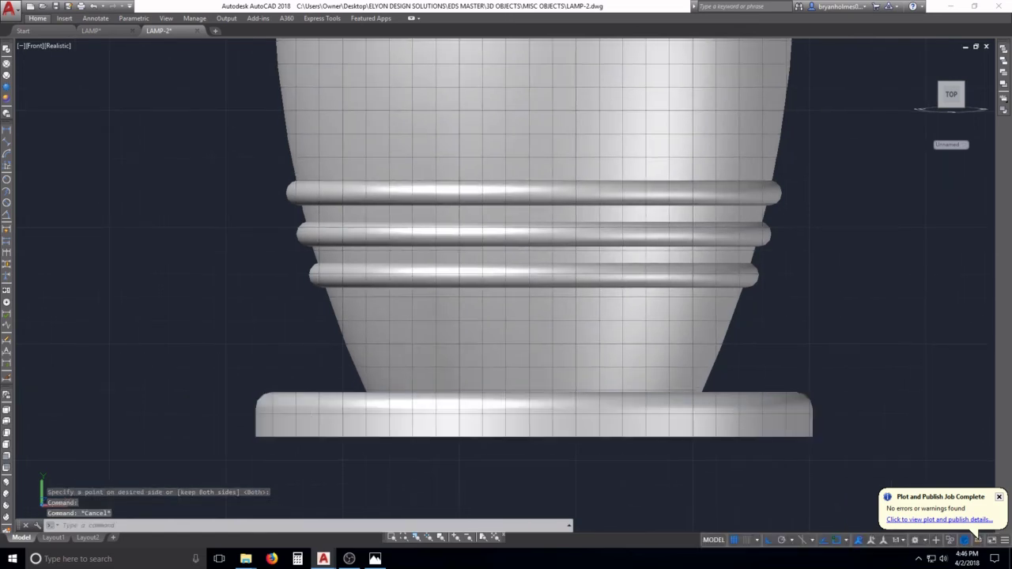
left_click(312, 405)
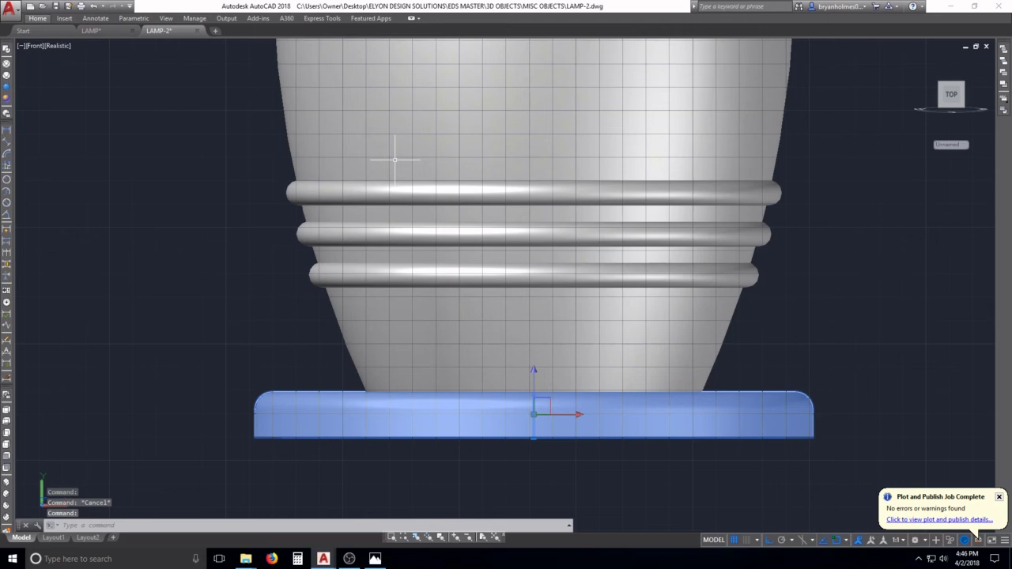
Set the separated lamp base's object colour to red
left_click(38, 19)
left_click(674, 30)
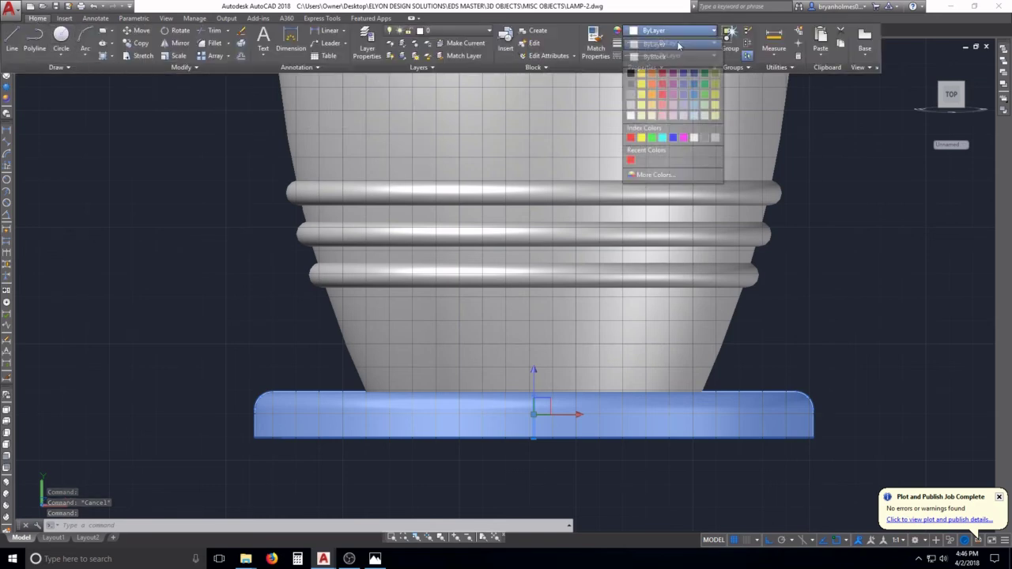
left_click(631, 137)
key("Escape")
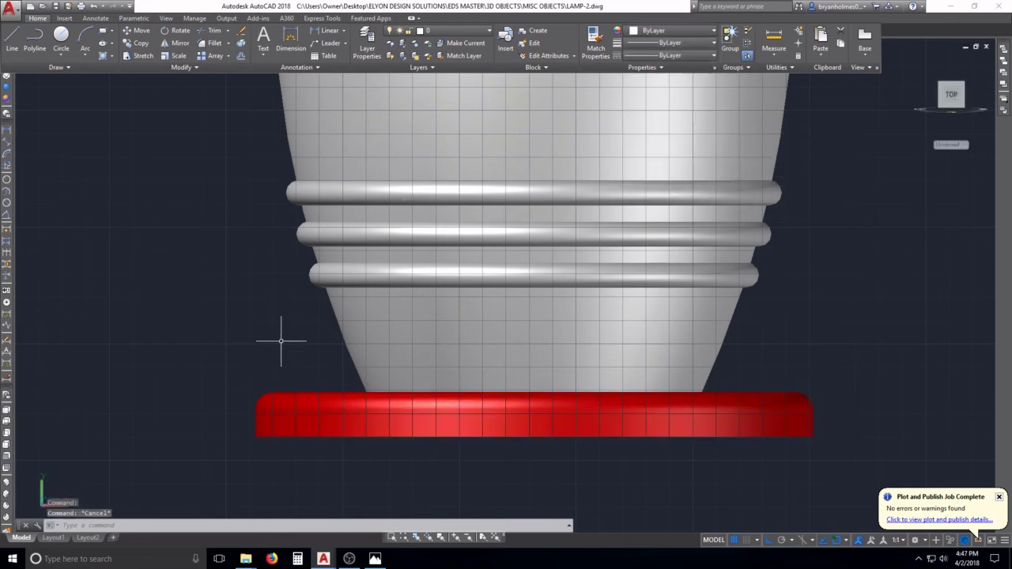
Pan the view to bring the lamp top and bulb into view
scroll(387, 237, "down", 5)
scroll(387, 238, "up", 5)
left_click(375, 270)
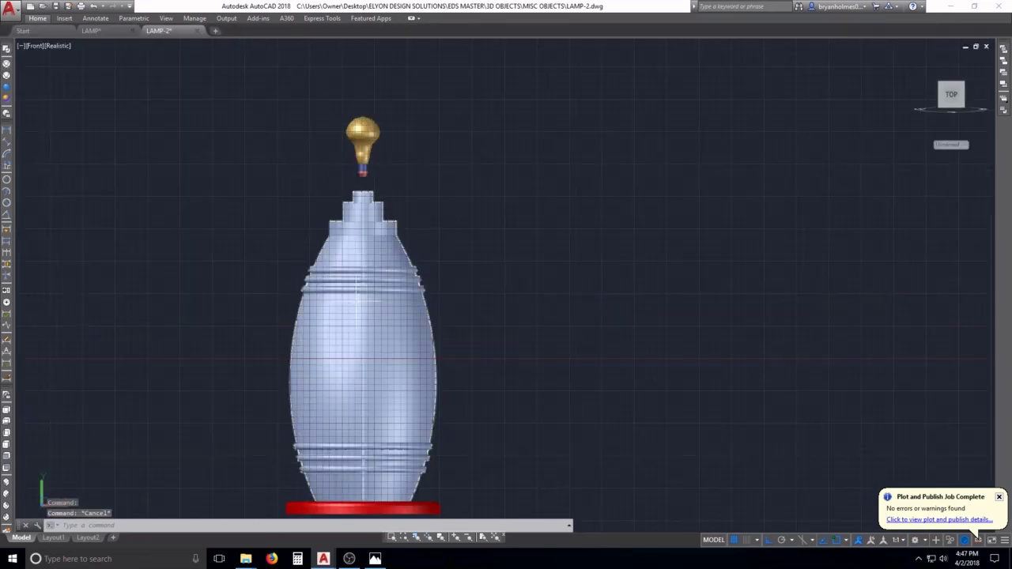
key("Escape")
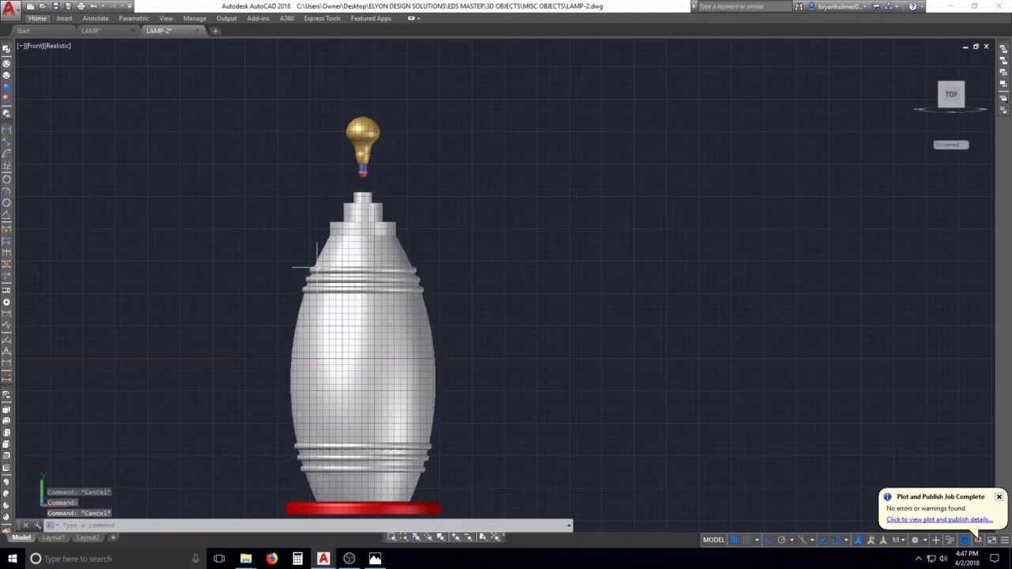
middle_click_drag(332, 316, 327, 269)
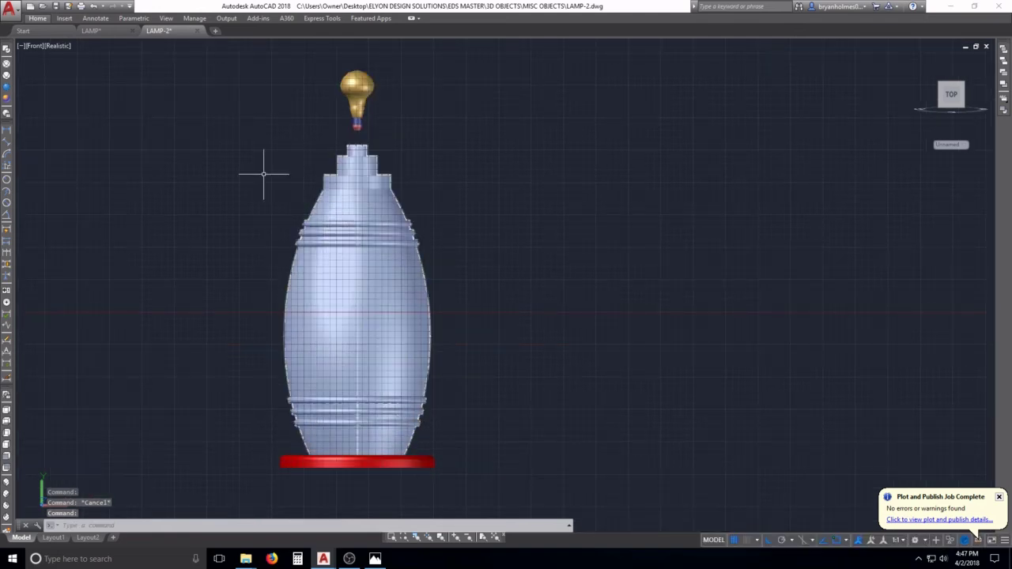
middle_click_drag(451, 203, 456, 229)
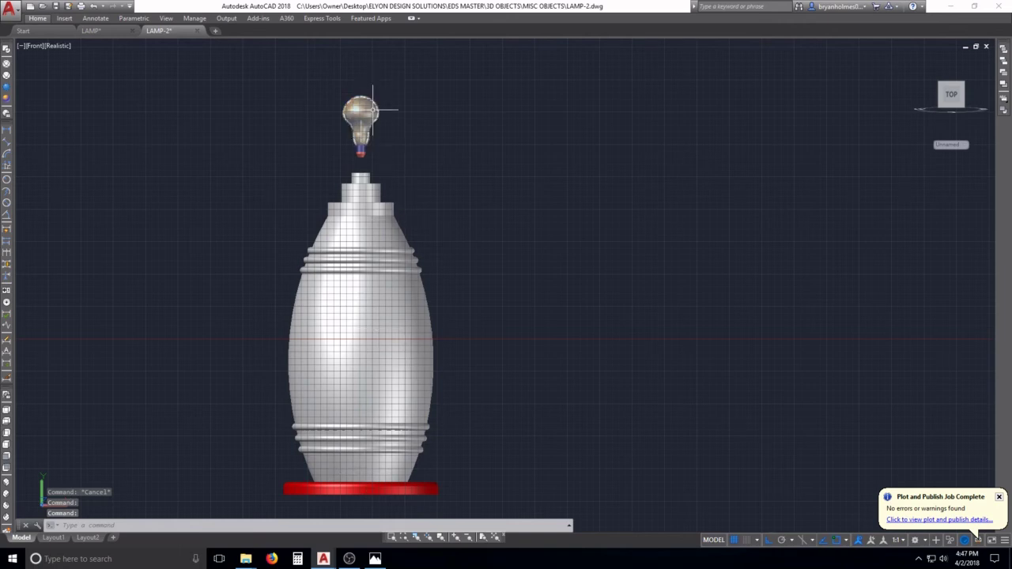
middle_click_drag(374, 142, 386, 202)
key("Escape")
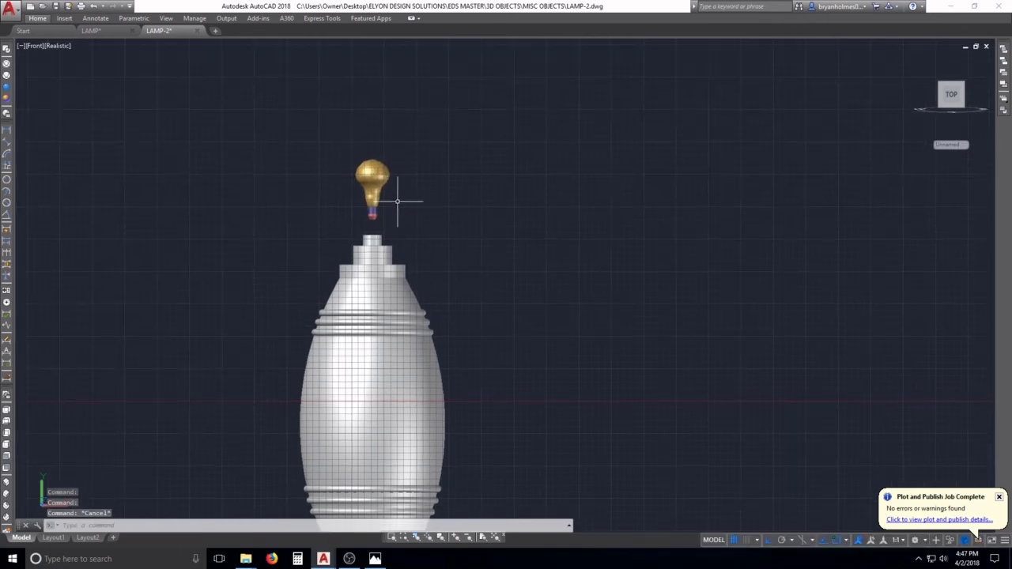
key("Escape")
key("Escape")
Draw a horizontal line from the top of the lamp neck out to the right
type("l")
key("Return")
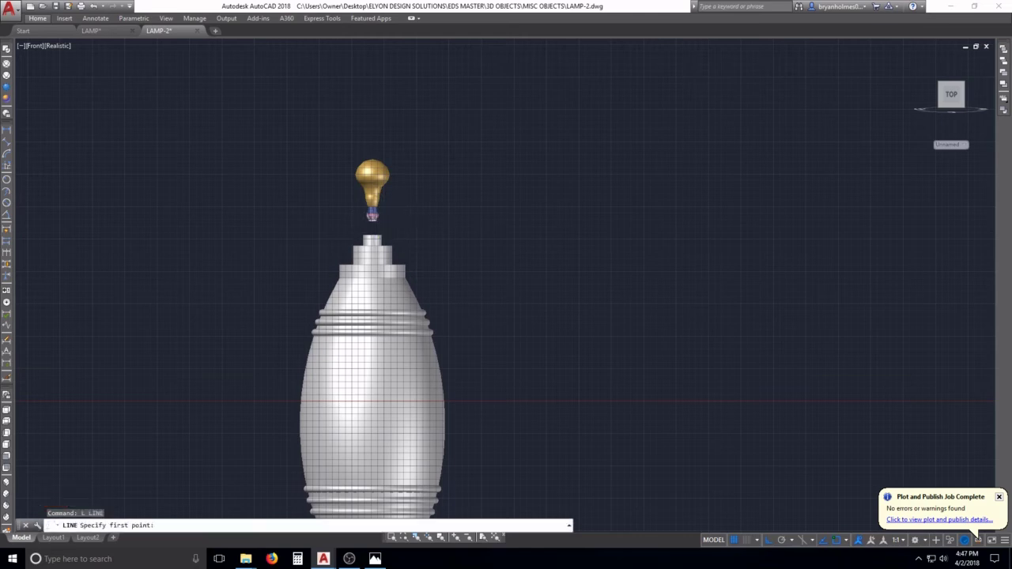
scroll(375, 232, "up", 3)
left_click(377, 231)
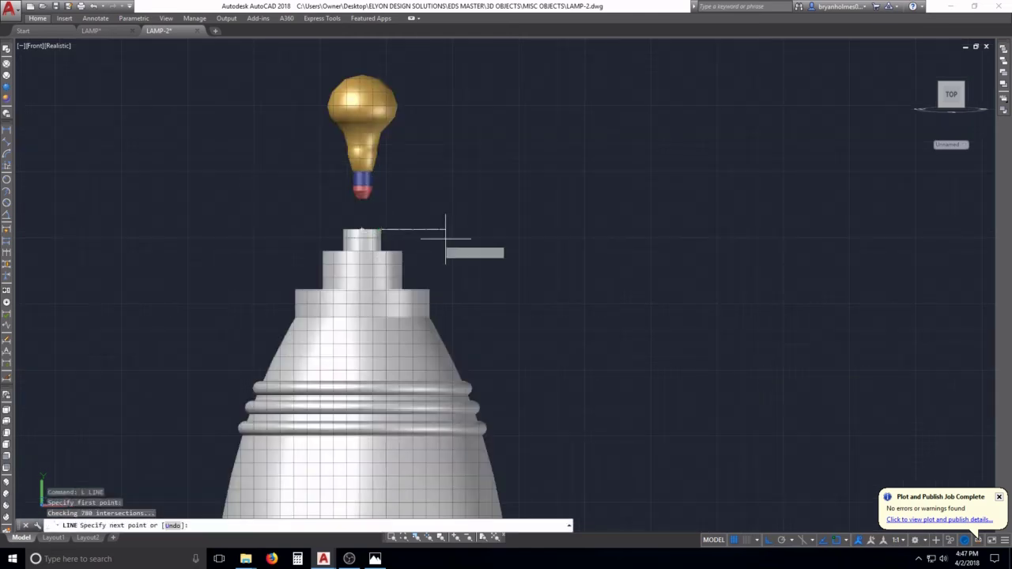
scroll(568, 238, "down", 4)
middle_click_drag(569, 237, 376, 247)
scroll(343, 237, "up", 3)
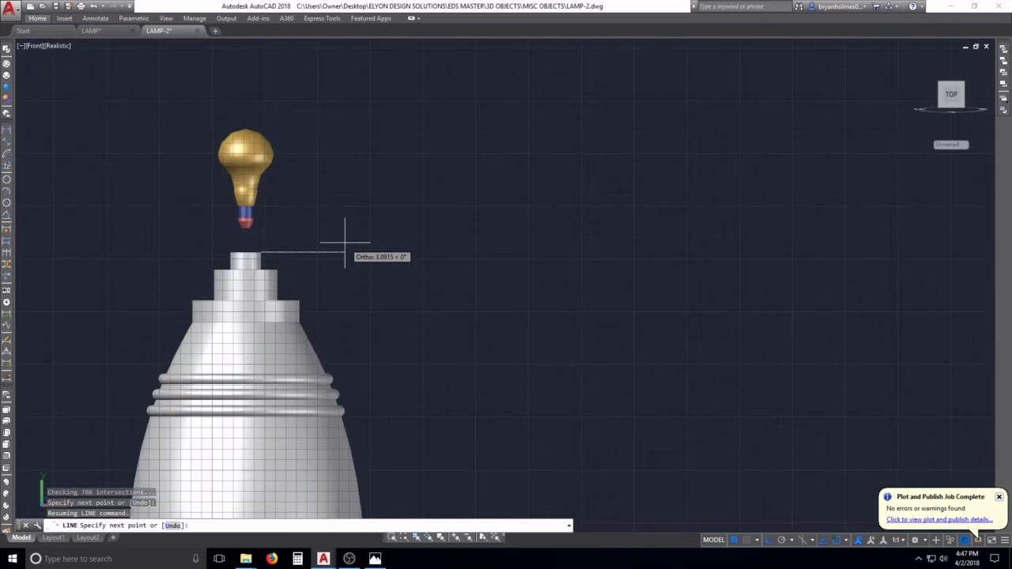
scroll(673, 253, "down", 4)
left_click(746, 253)
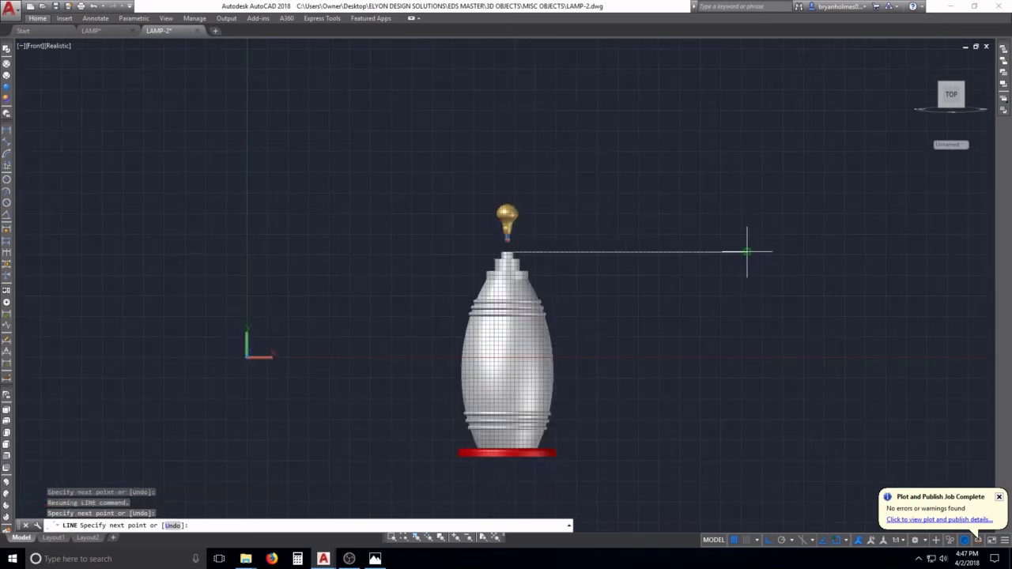
key("Escape")
key("Escape")
key("Escape")
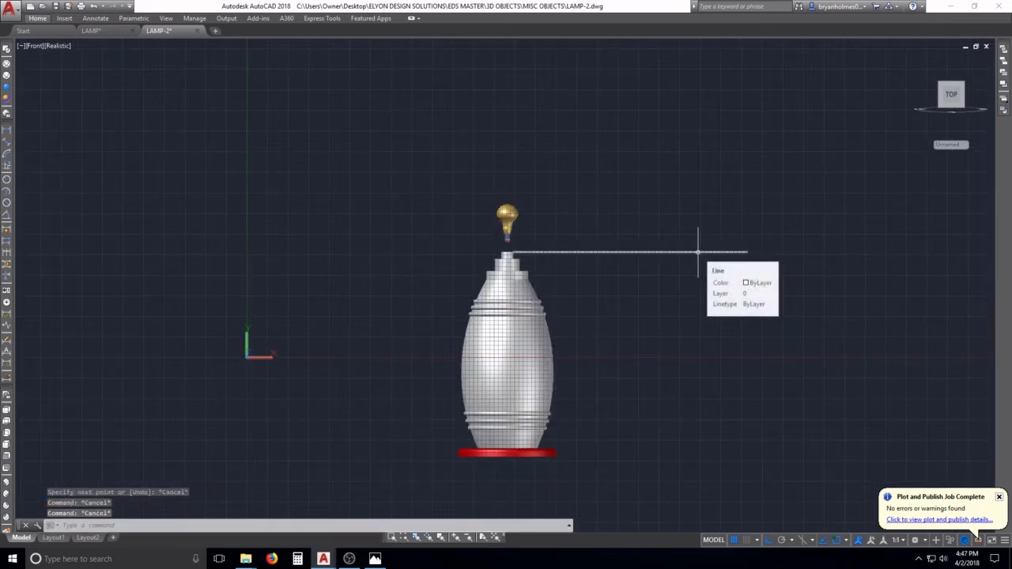
Copy the horizontal line to a position higher above the lamp
type("co")
key("Return")
left_click(698, 264)
left_click(675, 229)
key("Return")
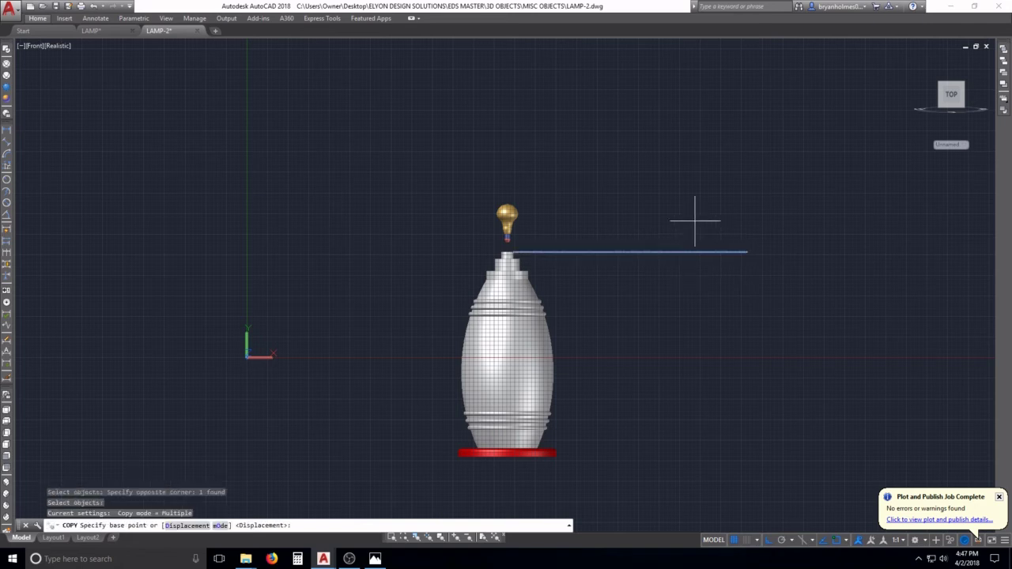
left_click(693, 215)
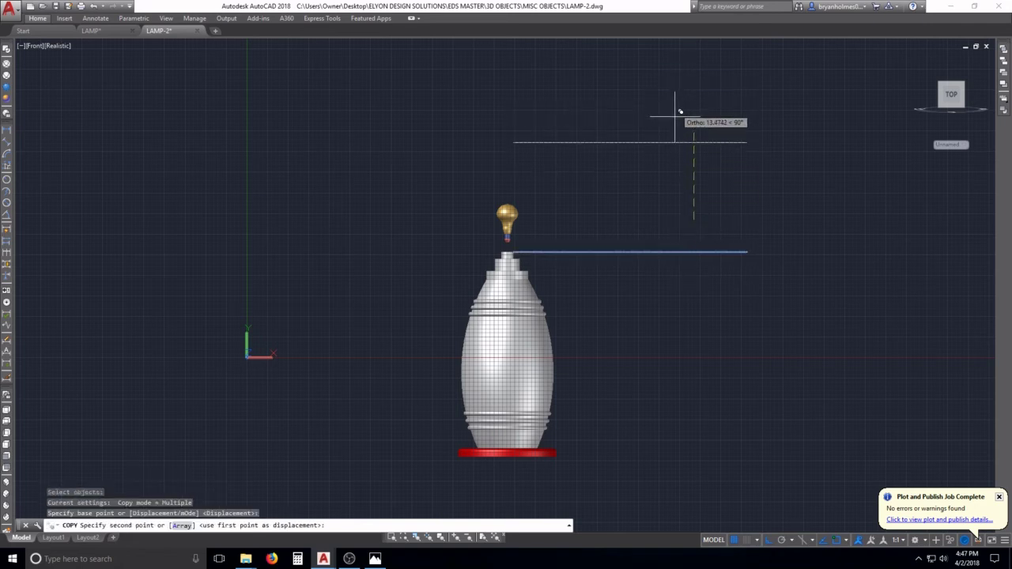
left_click(685, 108)
key("Escape")
scroll(618, 197, "up", 3)
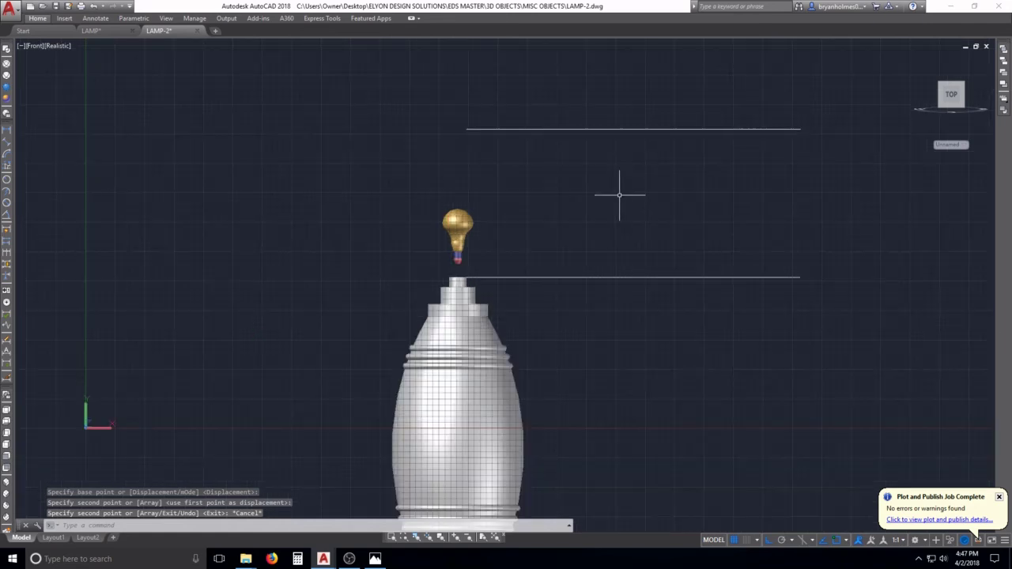
key("Escape")
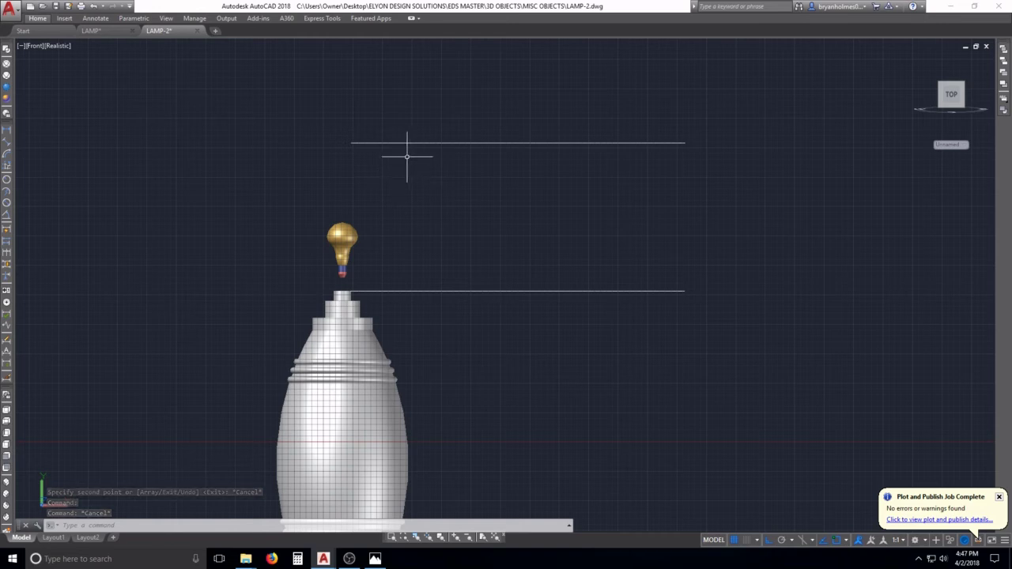
scroll(488, 219, "up", 2)
key("Escape")
key("Escape")
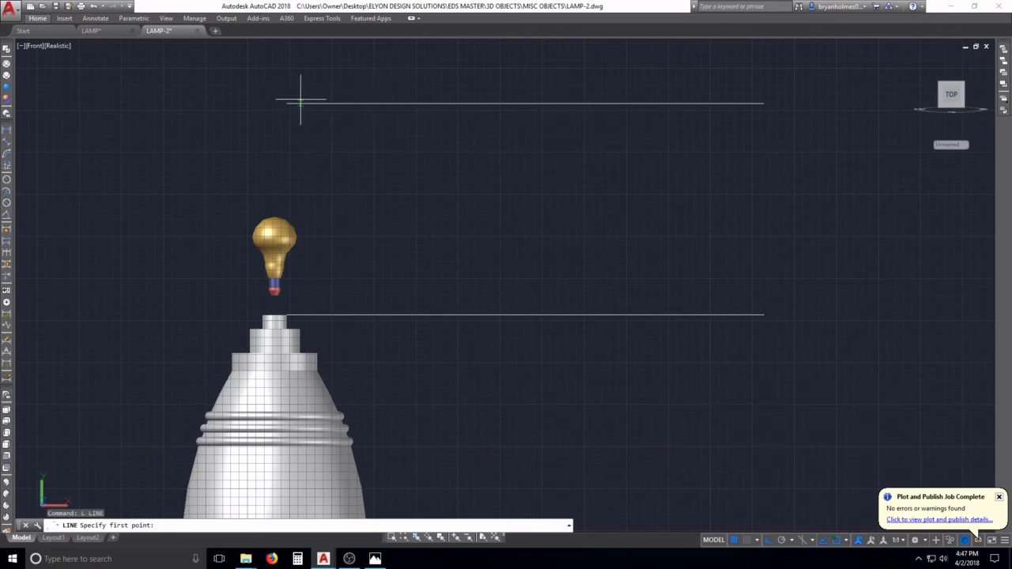
Draw a slanted line between the two horizontals and trim their right-hand ends
left_click(349, 103)
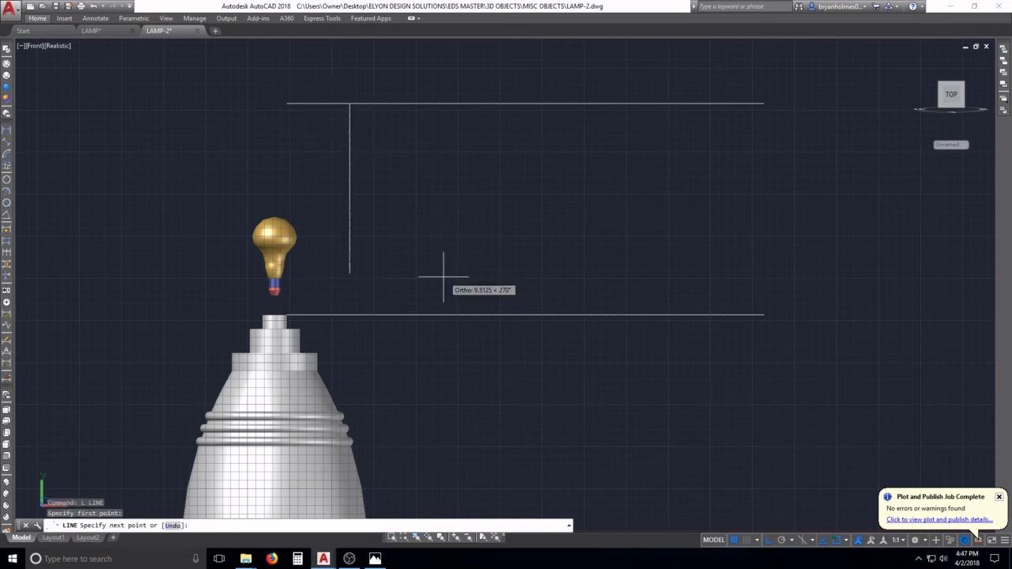
left_click(459, 315)
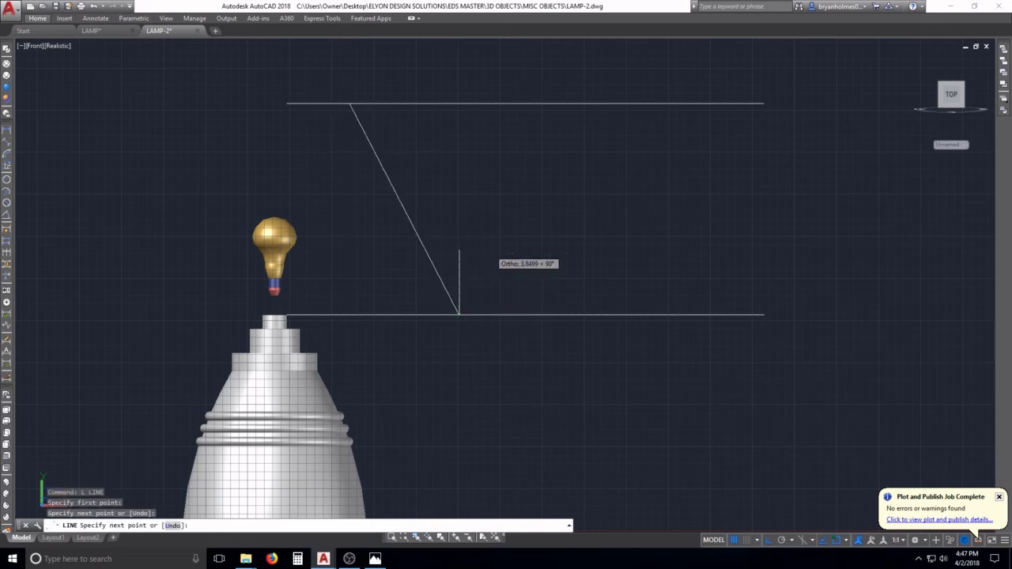
key("Return")
type("tr")
key("Return")
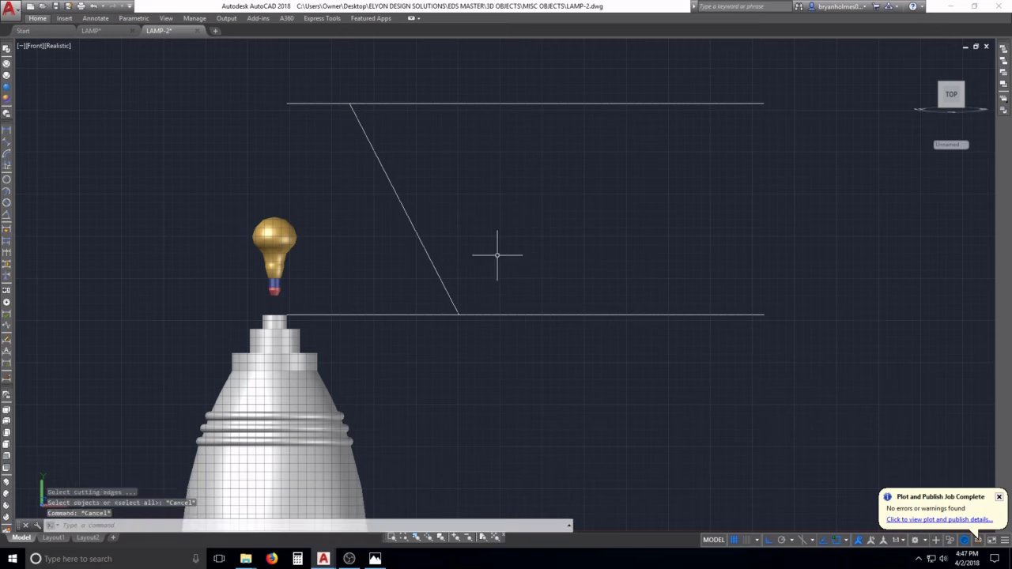
key("Return")
left_click(528, 314)
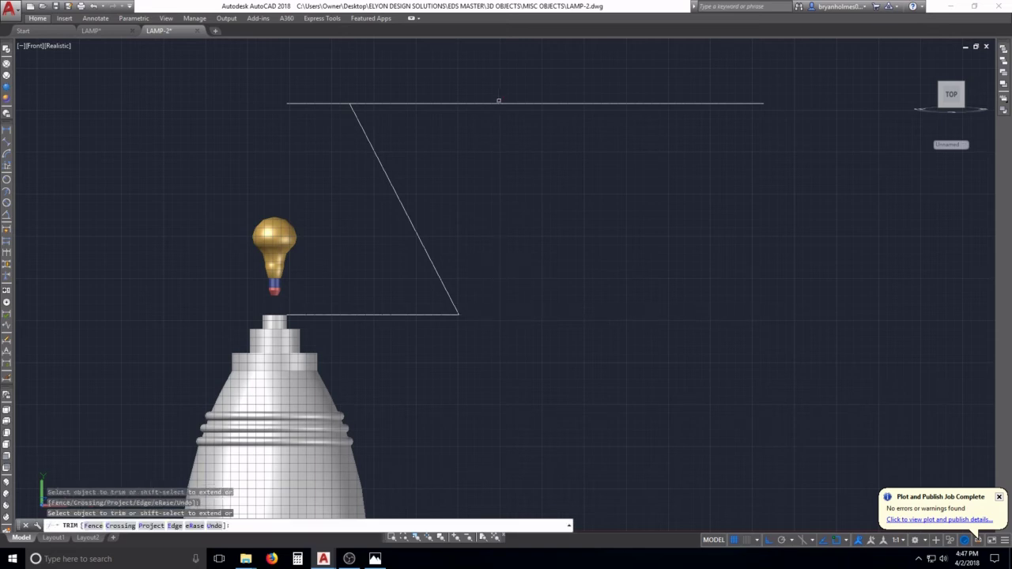
left_click(498, 100)
key("Escape")
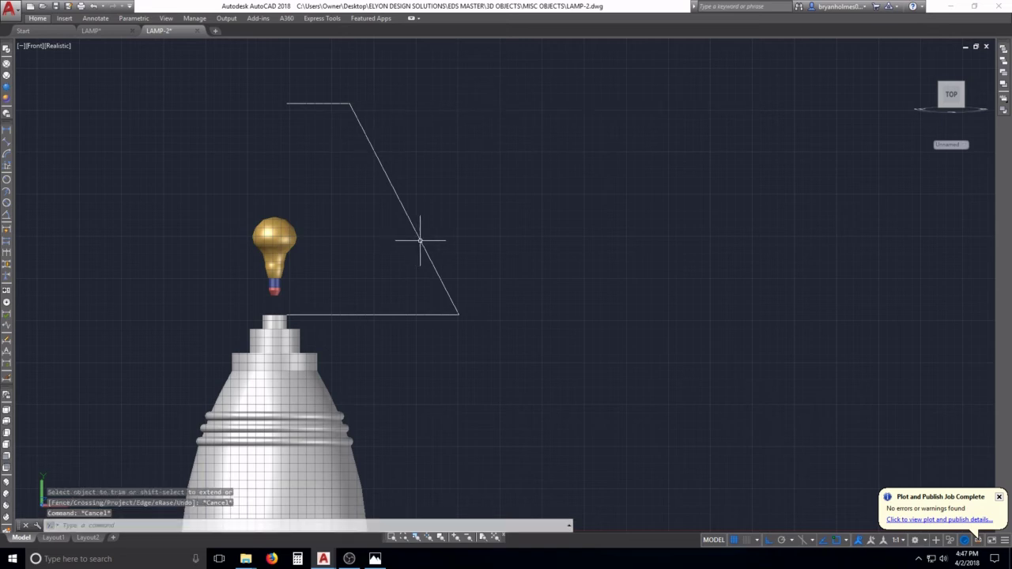
key("Escape")
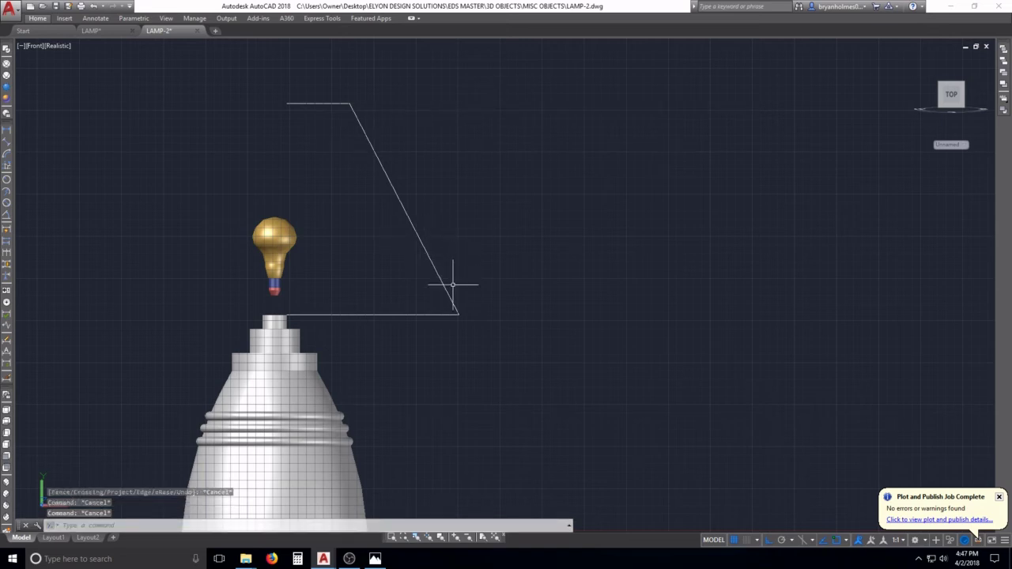
Move the three shade outline lines to the right of the lamp
type("m")
key("Return")
left_click(487, 333)
left_click(346, 154)
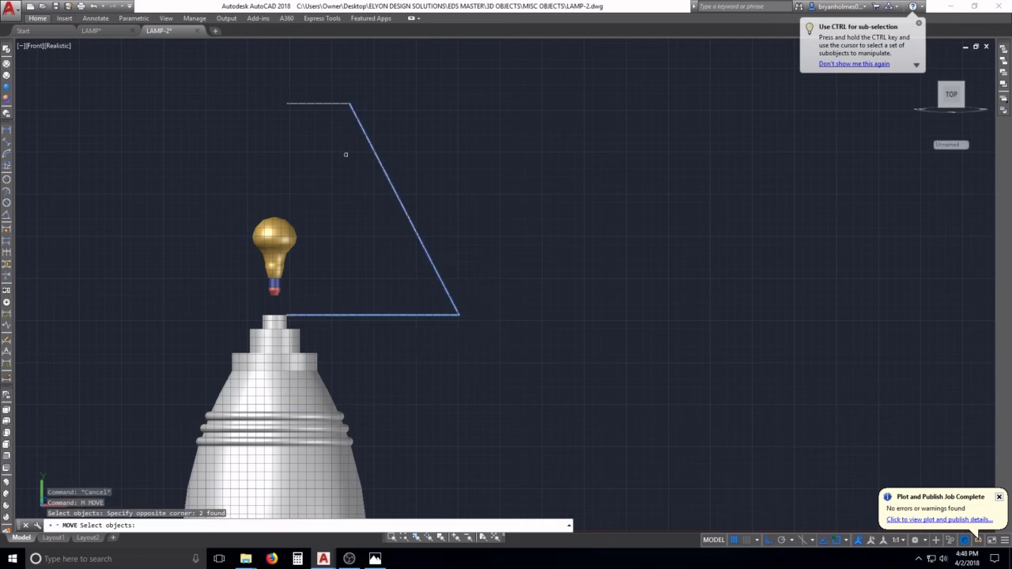
left_click(328, 123)
left_click(278, 57)
key("Return")
left_click(368, 135)
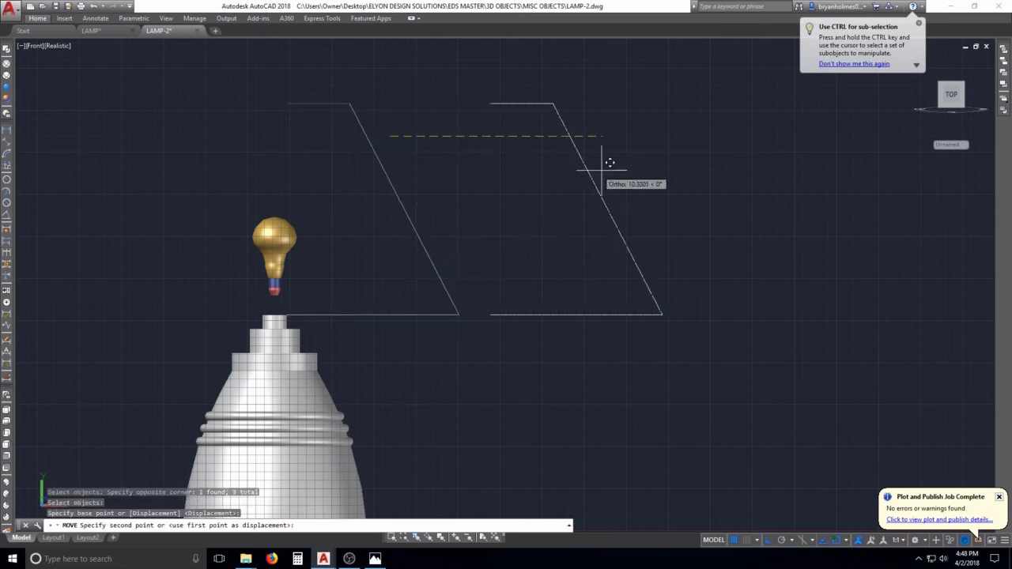
left_click(626, 166)
key("Escape")
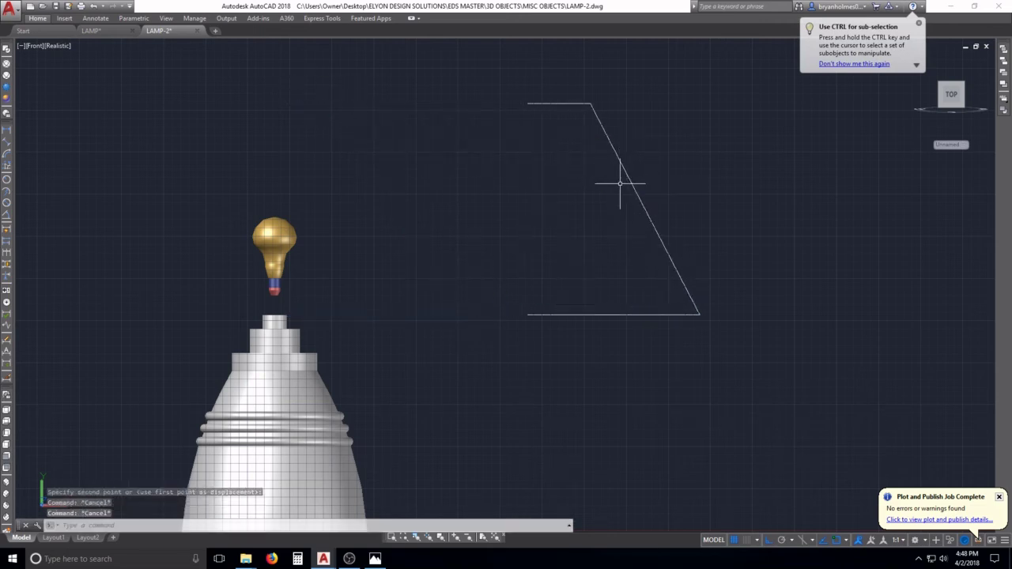
type("l")
key("Return")
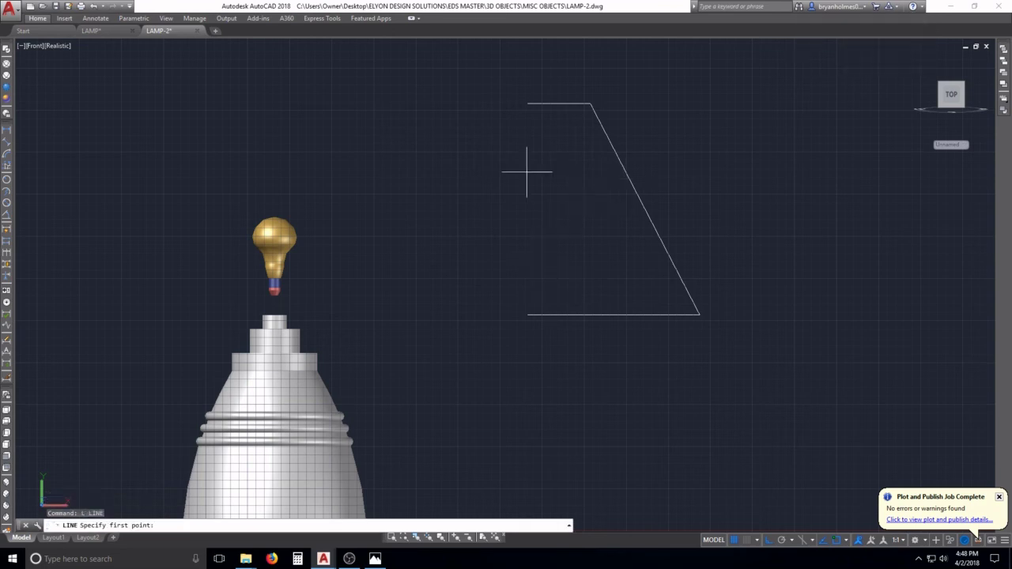
Draw a vertical line down the outline's left side, then erase it
left_click(527, 102)
left_click(527, 315)
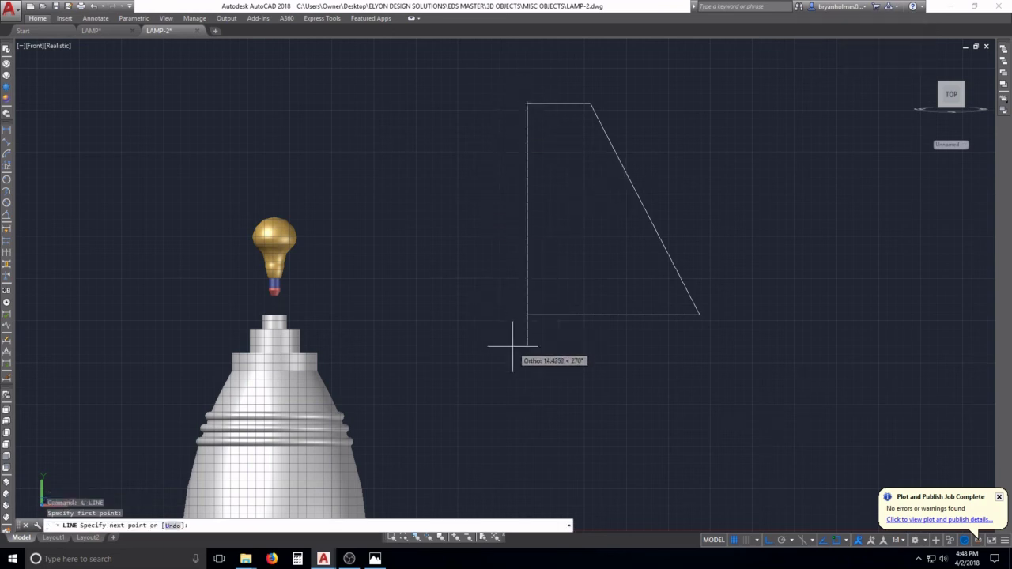
key("Escape")
key("Escape")
key("Escape")
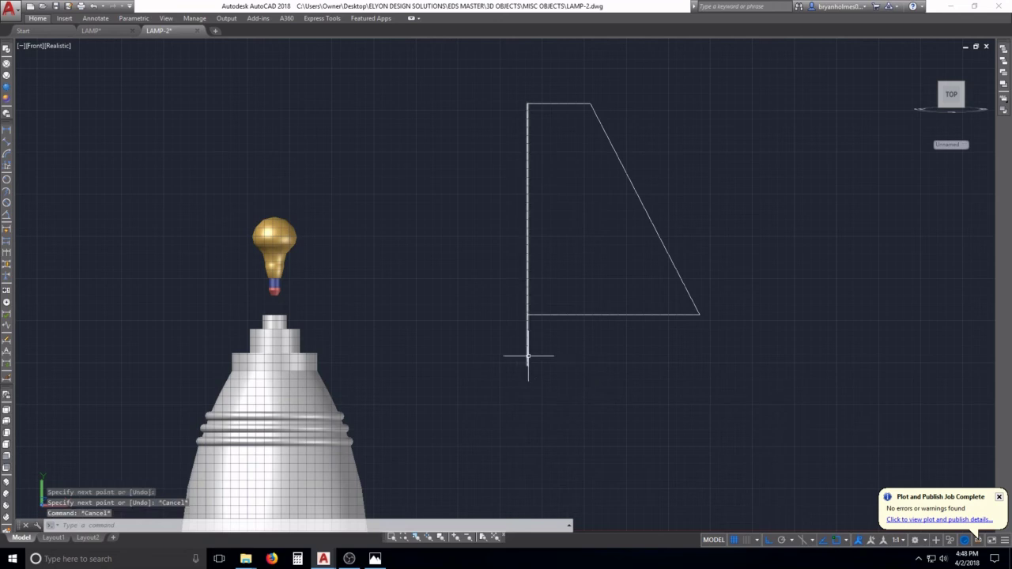
key("Escape")
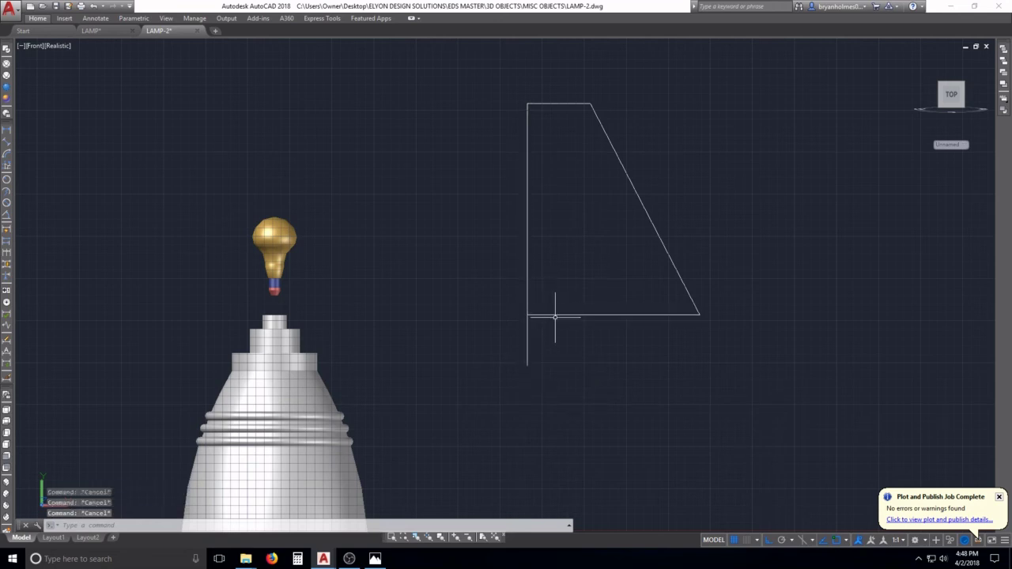
type("f")
key("Return")
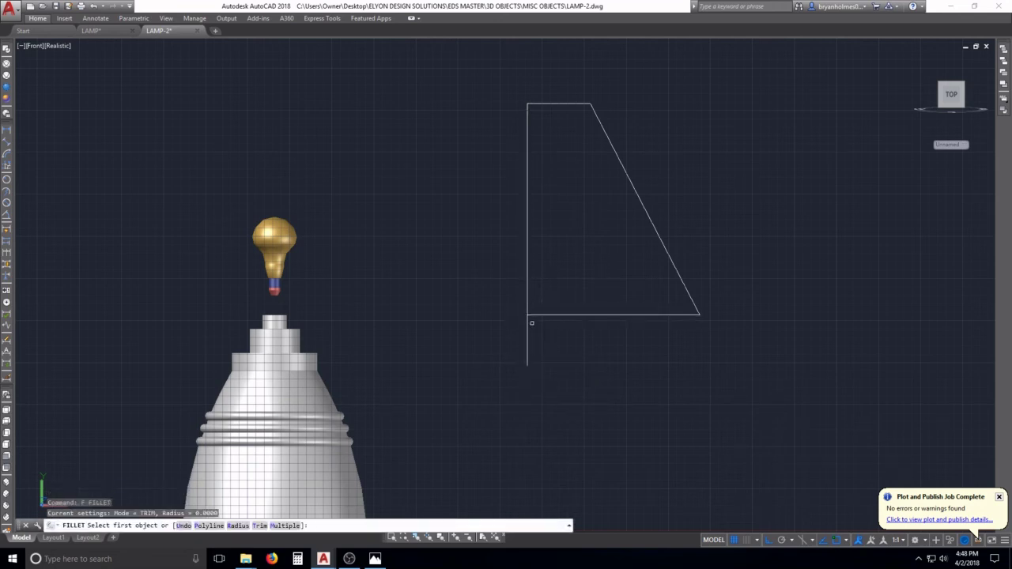
key("Escape")
type("e")
key("Return")
left_click(552, 357)
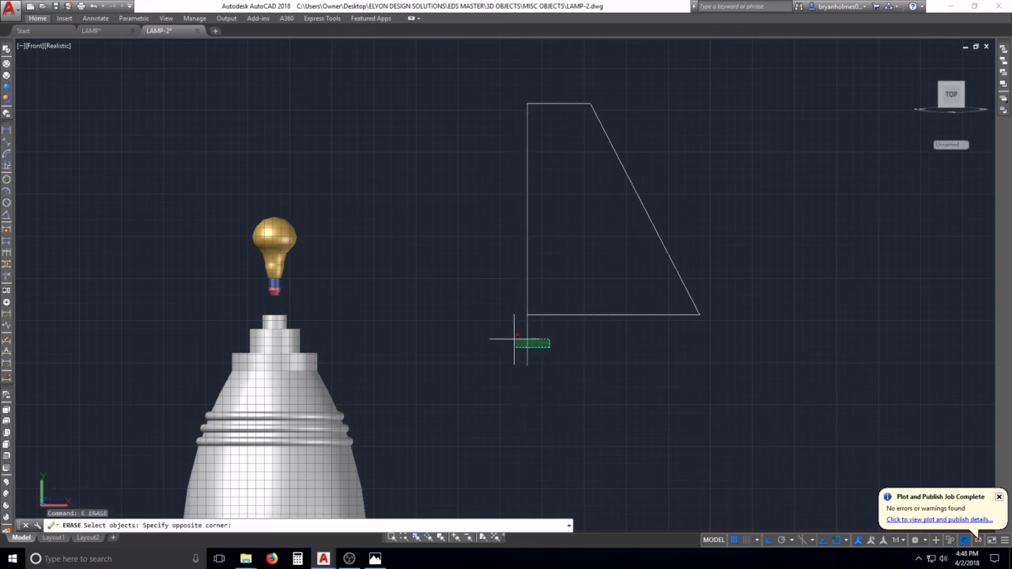
left_click(504, 336)
key("Return")
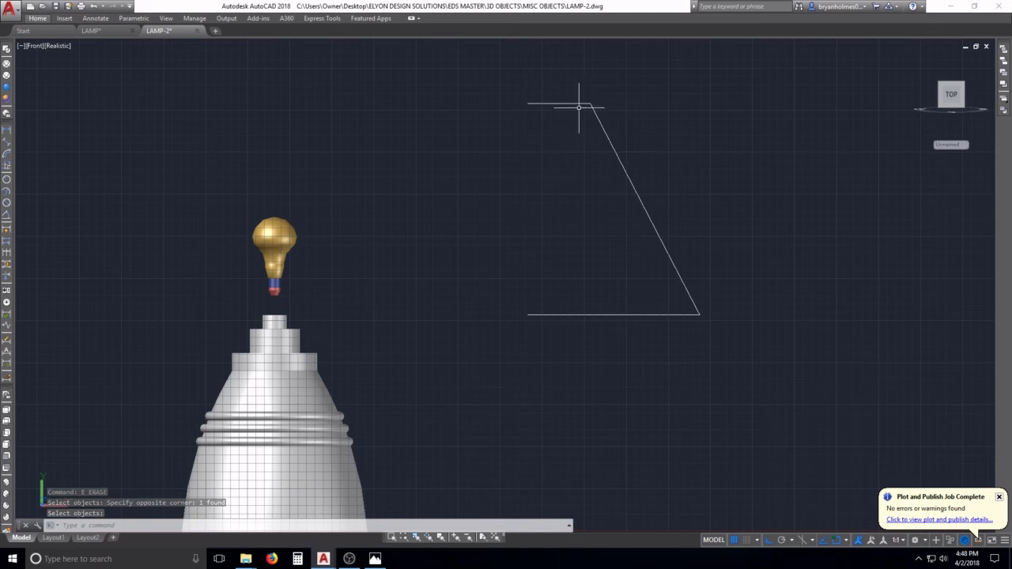
Erase the shade outline's top horizontal line using a crossing window
key("Escape")
type("e")
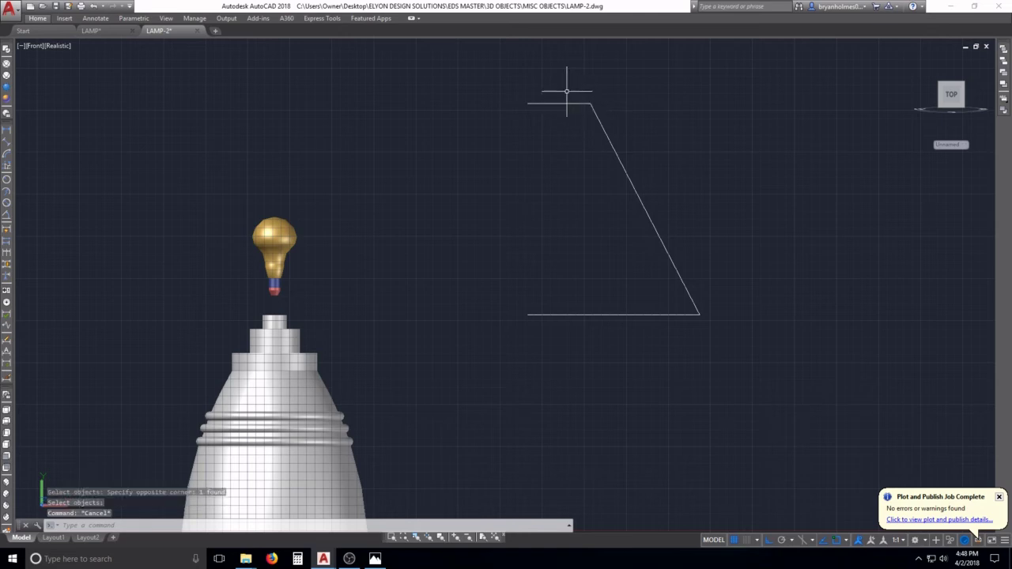
key("Return")
left_click(564, 90)
left_click(522, 119)
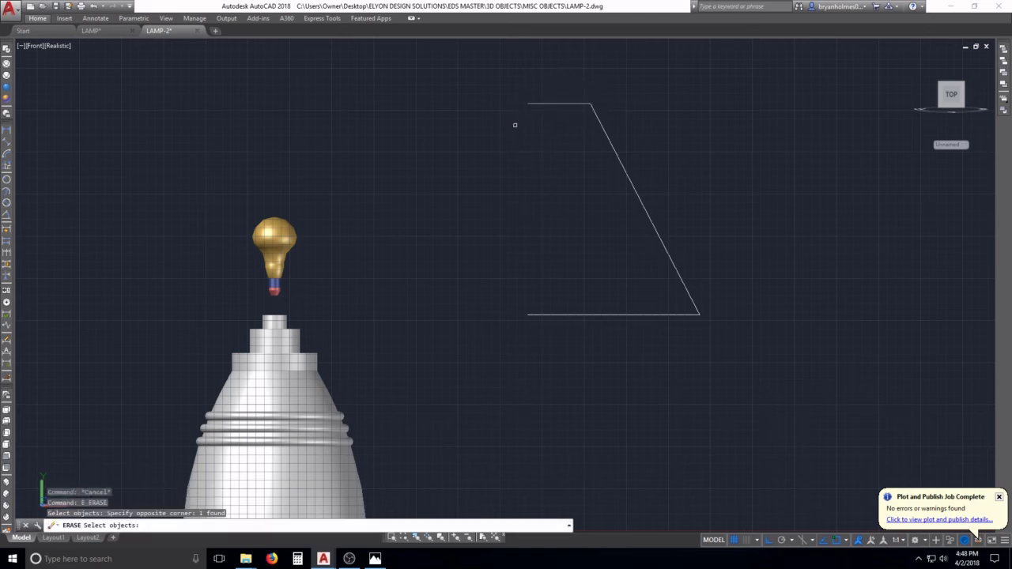
key("Escape")
scroll(587, 100, "up", 3)
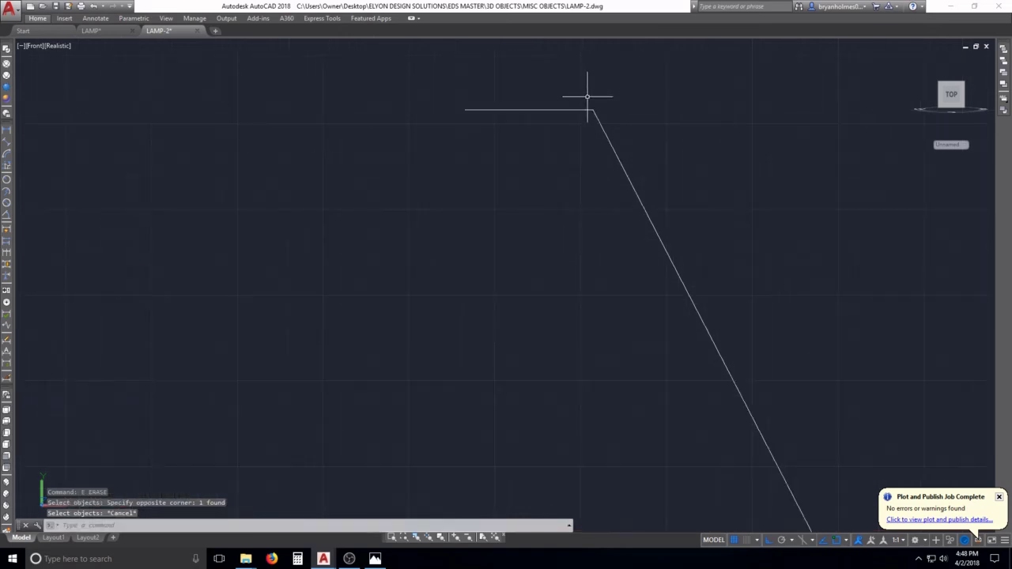
key("Escape")
key("Escape")
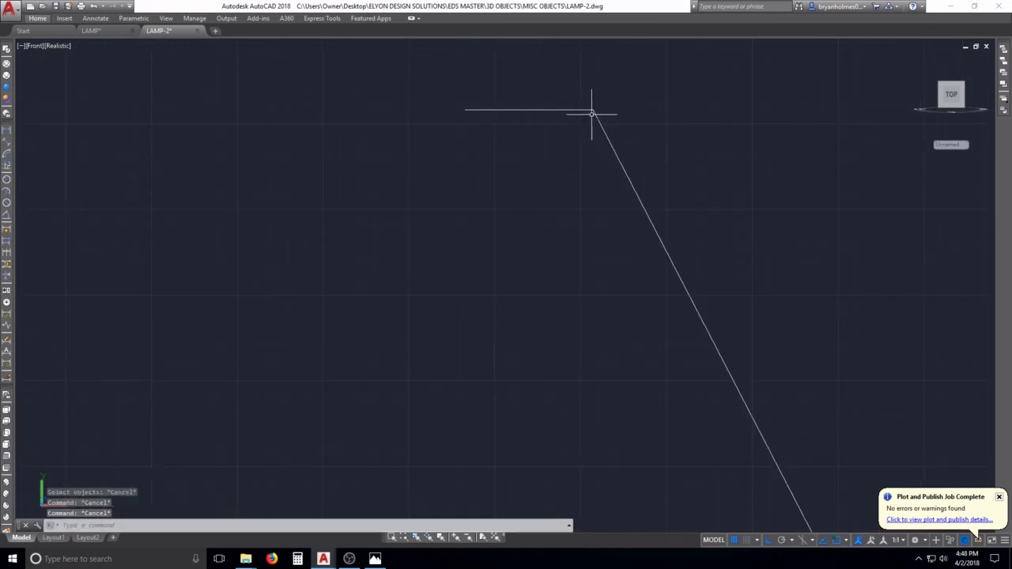
type("e")
key("Return")
left_click(560, 84)
left_click(523, 120)
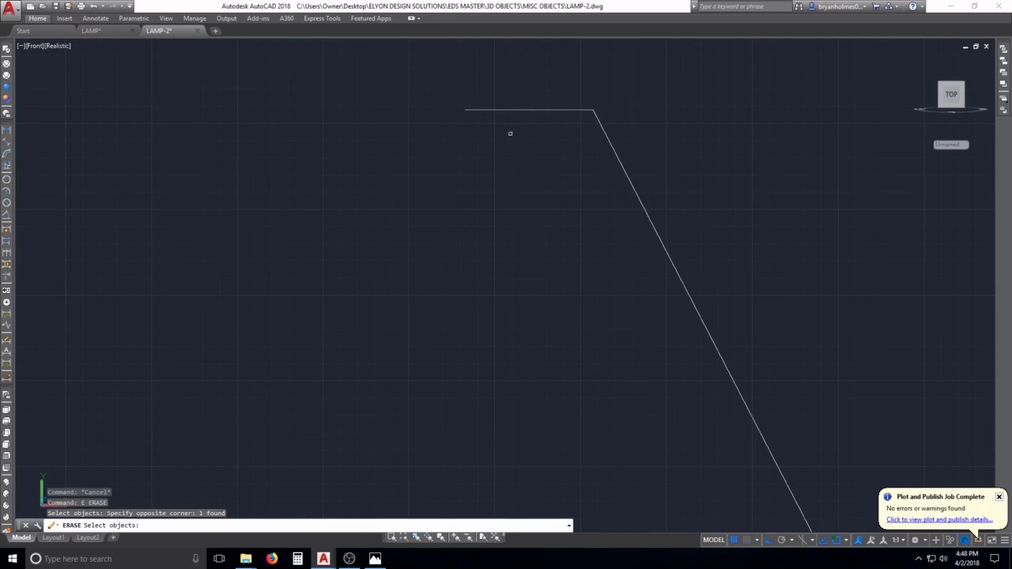
key("Return")
scroll(527, 138, "down", 6)
key("Escape")
Erase the existing bottom line, then start and cancel a new line
type("e")
key("Return")
left_click(547, 214)
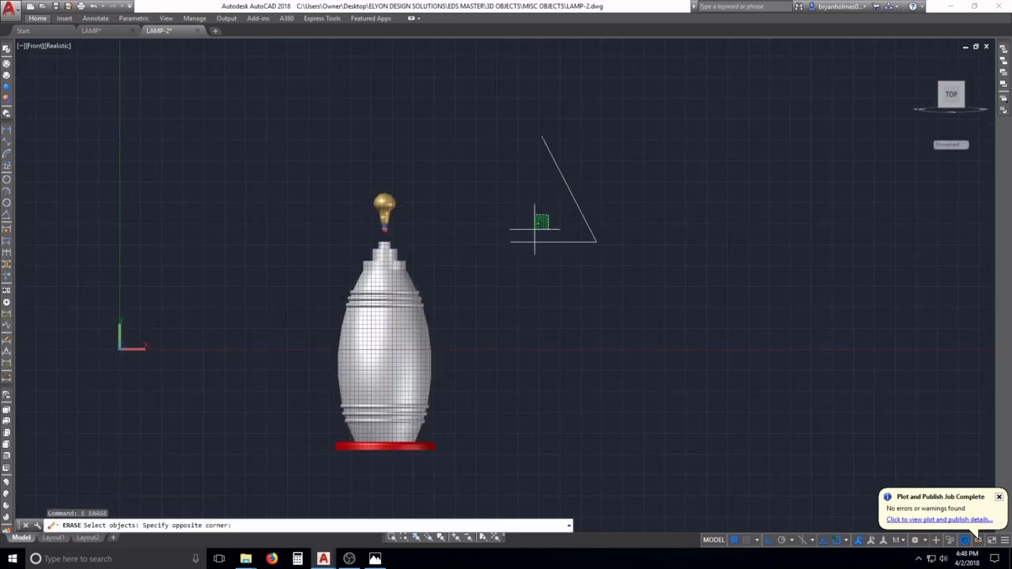
left_click(515, 273)
key("Return")
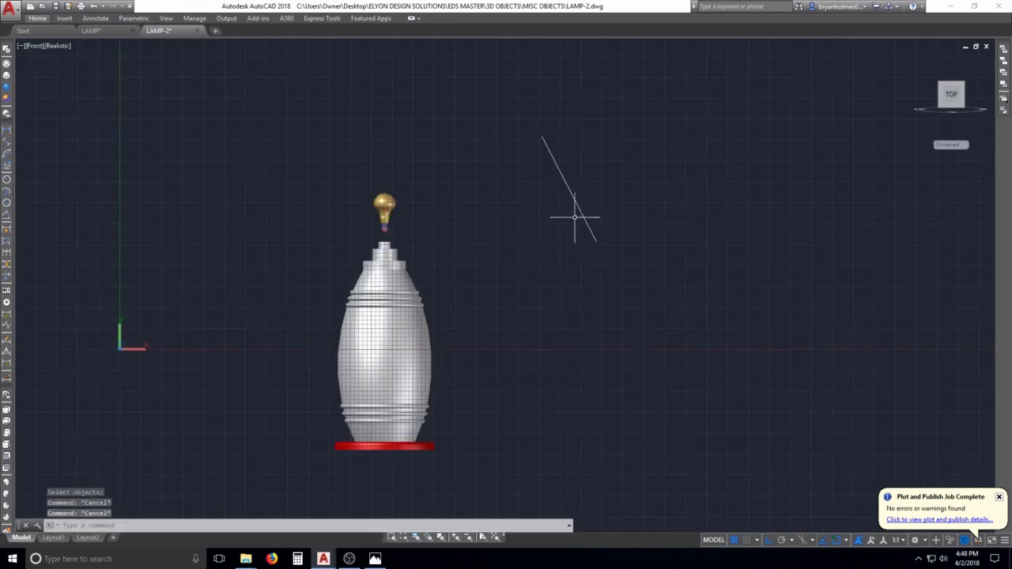
type("l")
key("Return")
scroll(603, 239, "up", 3)
scroll(578, 249, "up", 1)
key("Escape")
key("Escape")
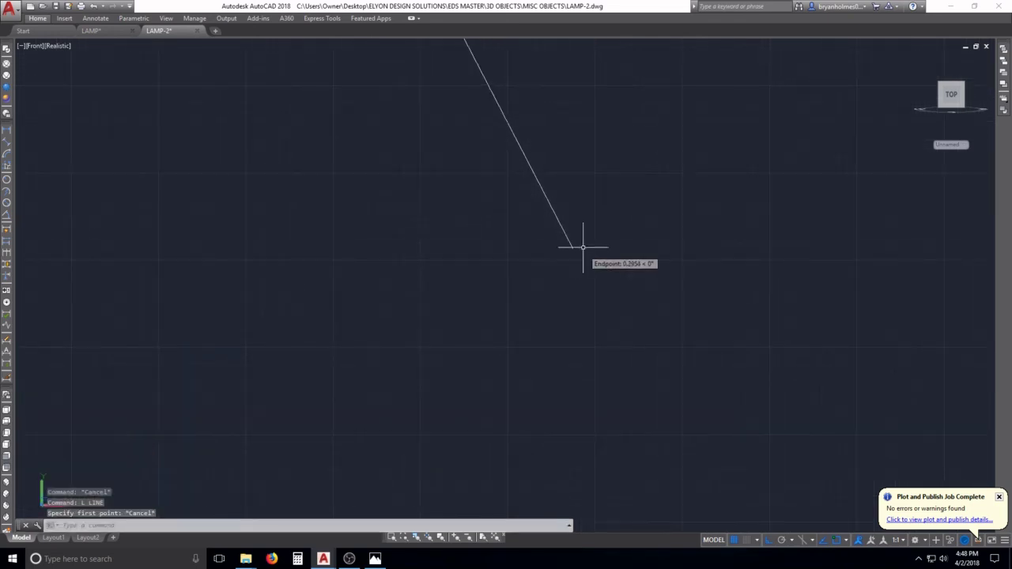
Offset the slanted line 0.0625 toward its lower-left side
type("o")
key("Return")
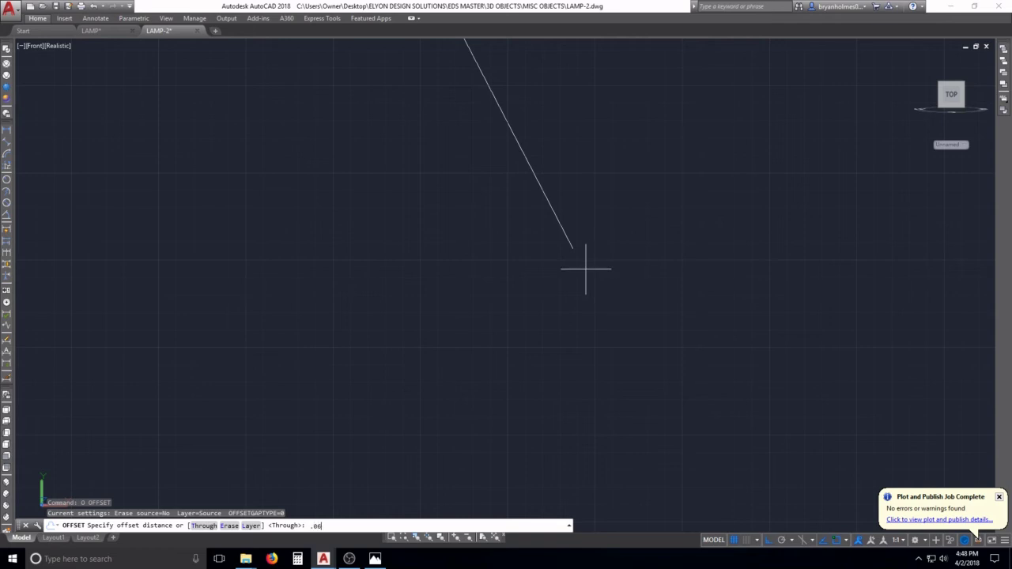
type(".0625")
key("Return")
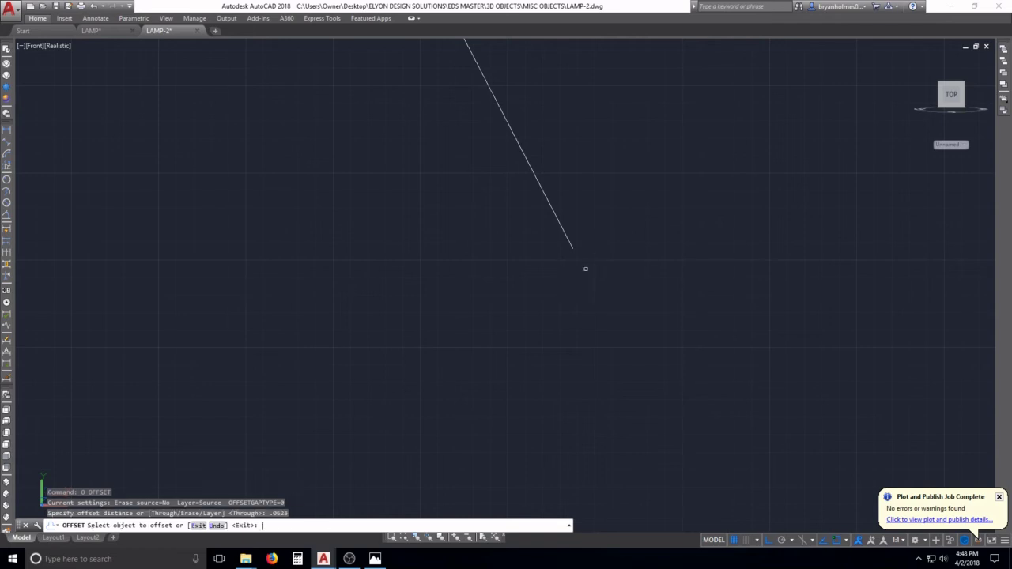
left_click(561, 234)
left_click(533, 261)
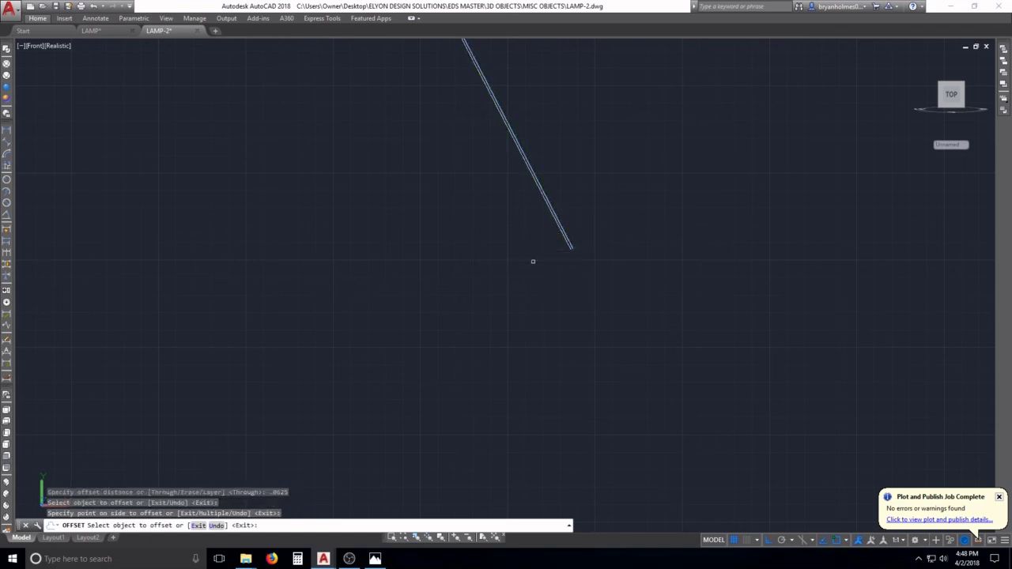
scroll(561, 268, "down", 3)
scroll(563, 230, "up", 3)
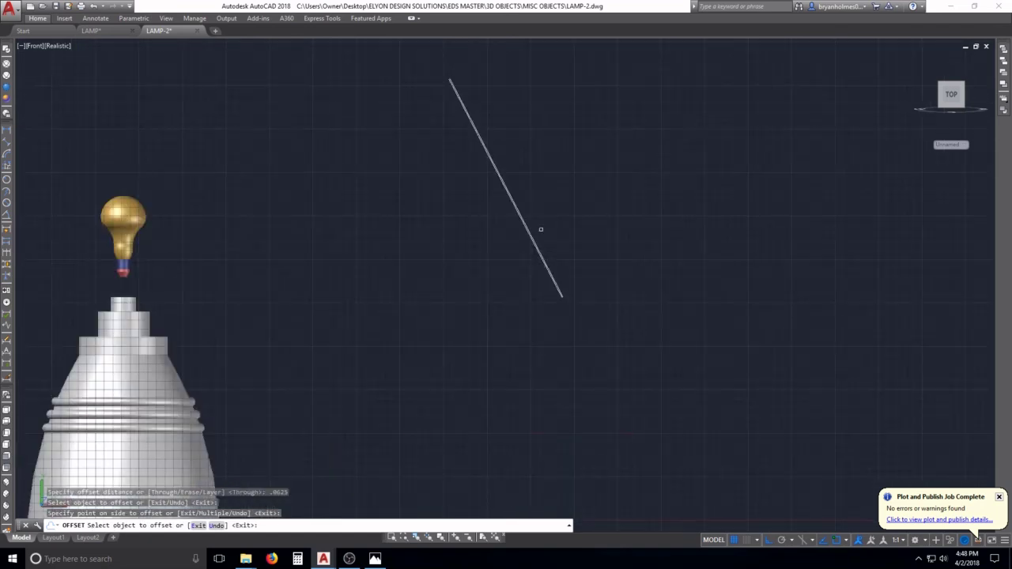
key("Escape")
Try twice to start a line at the offset line's endpoint, abandoning both attempts
type("l")
key("Return")
scroll(592, 311, "up", 3)
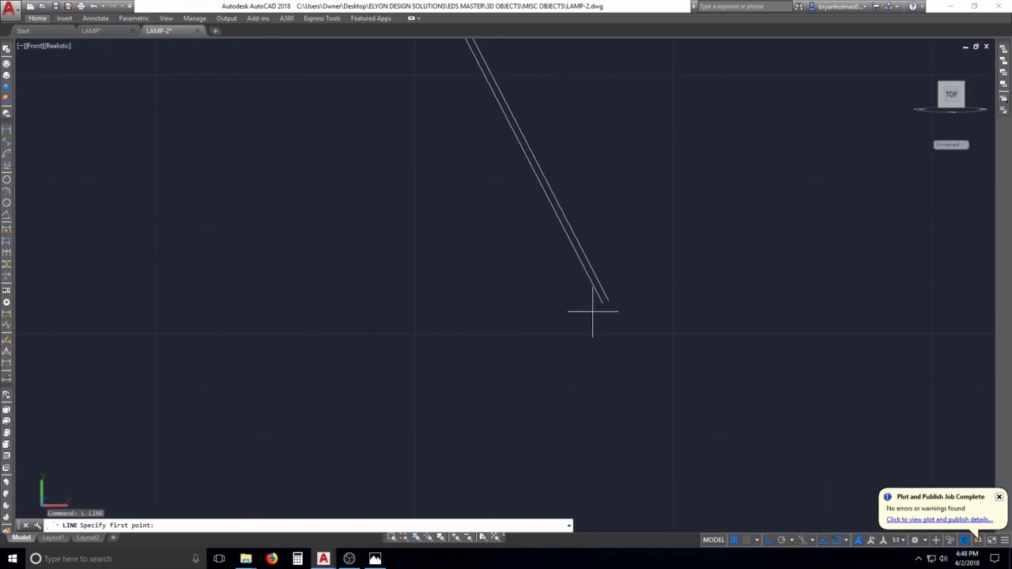
left_click(608, 300)
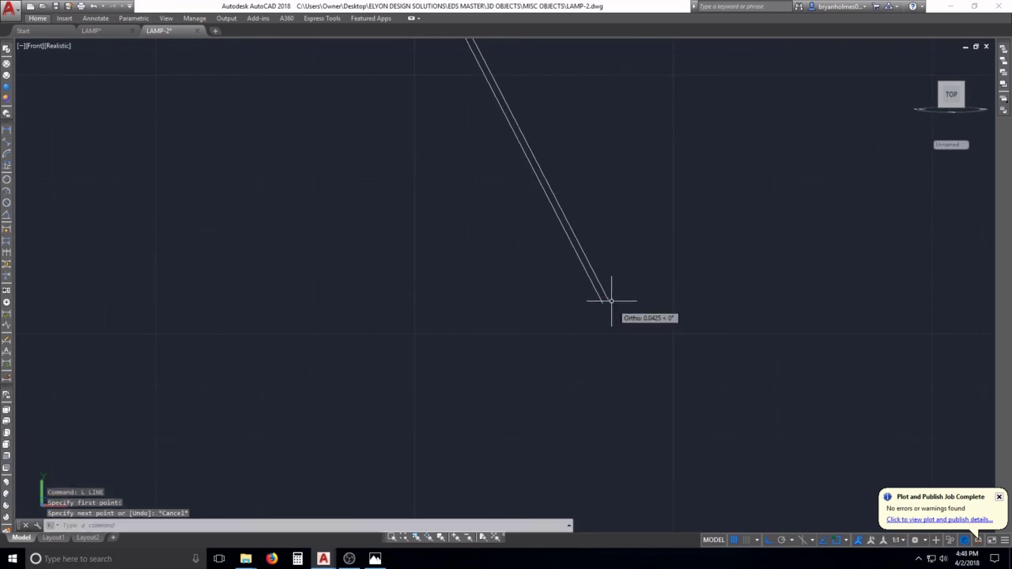
key("Escape")
key("Return")
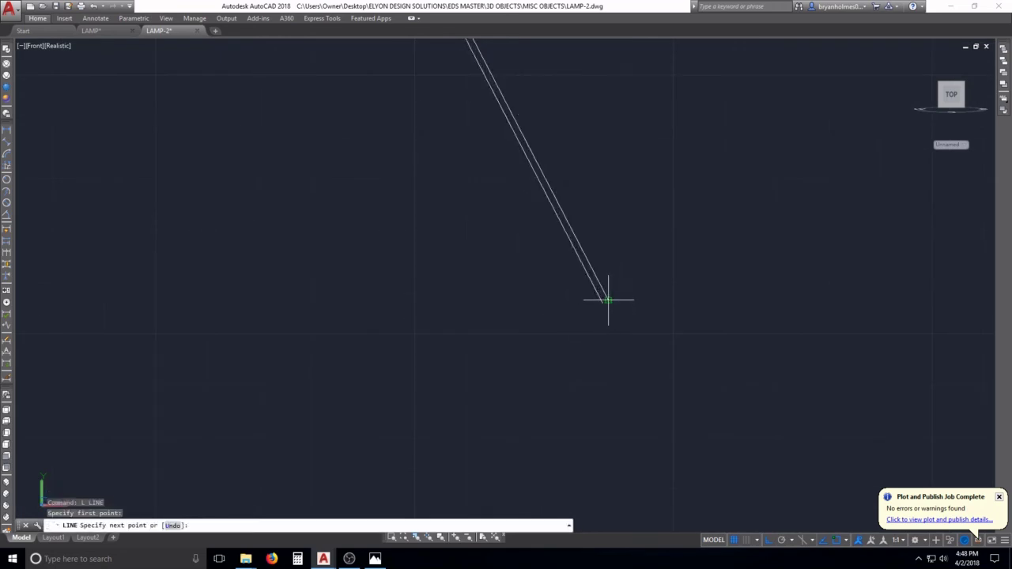
left_click(605, 298)
scroll(605, 298, "down", 4)
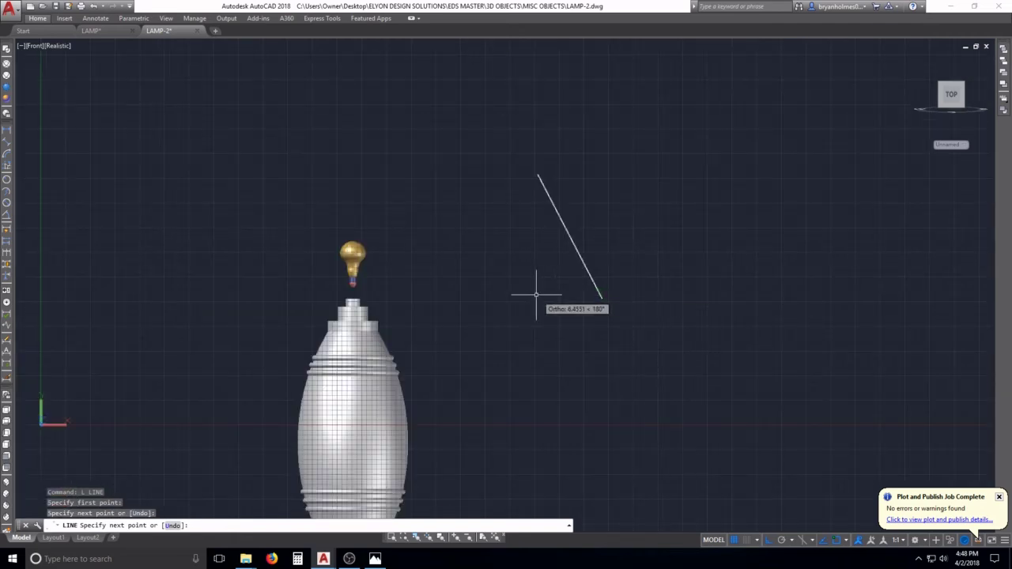
key("Escape")
Start a line at the slanted line's top end, then abandon it
scroll(530, 162, "up", 4)
key("Return")
scroll(622, 225, "up", 1)
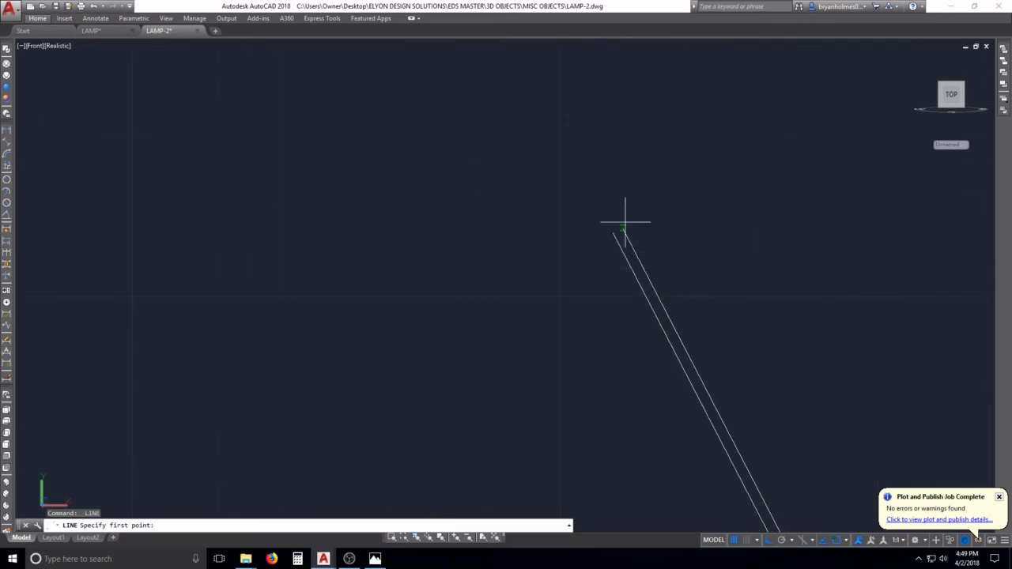
left_click(623, 226)
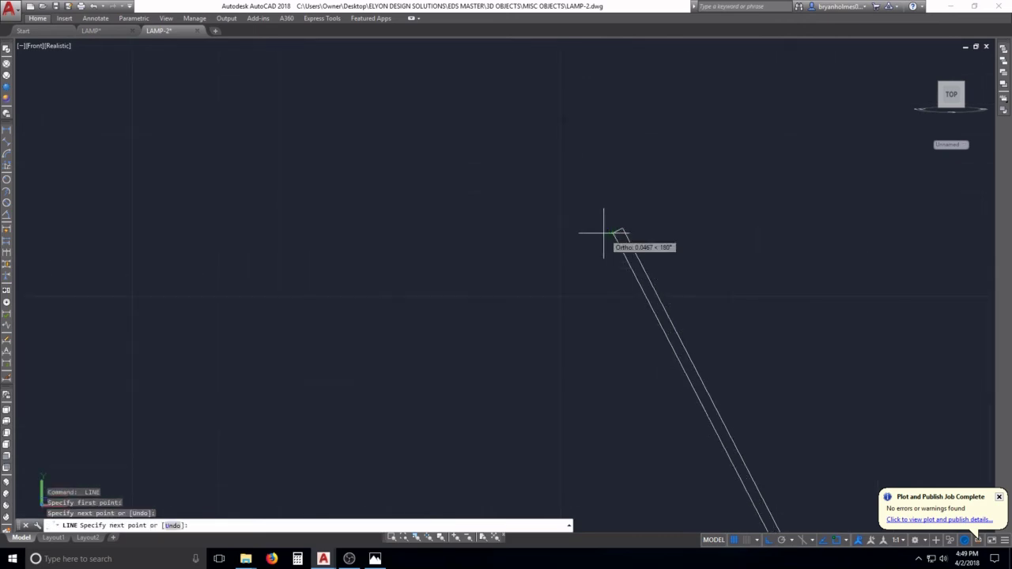
scroll(607, 239, "down", 1)
key("Escape")
key("Escape")
key("Escape")
Undo the last action and restart the LINE command
type("u")
key("Return")
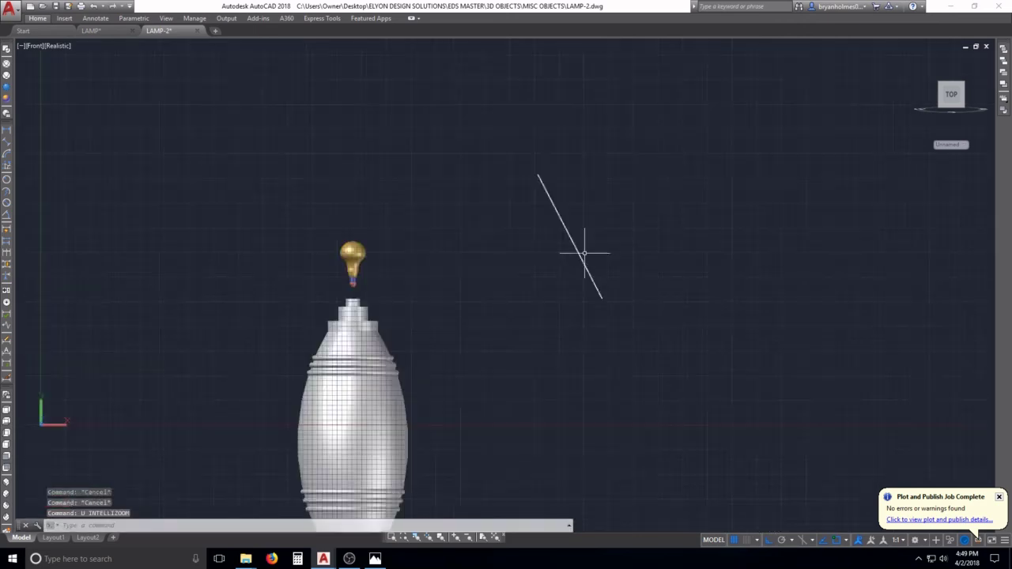
scroll(585, 329, "down", 3)
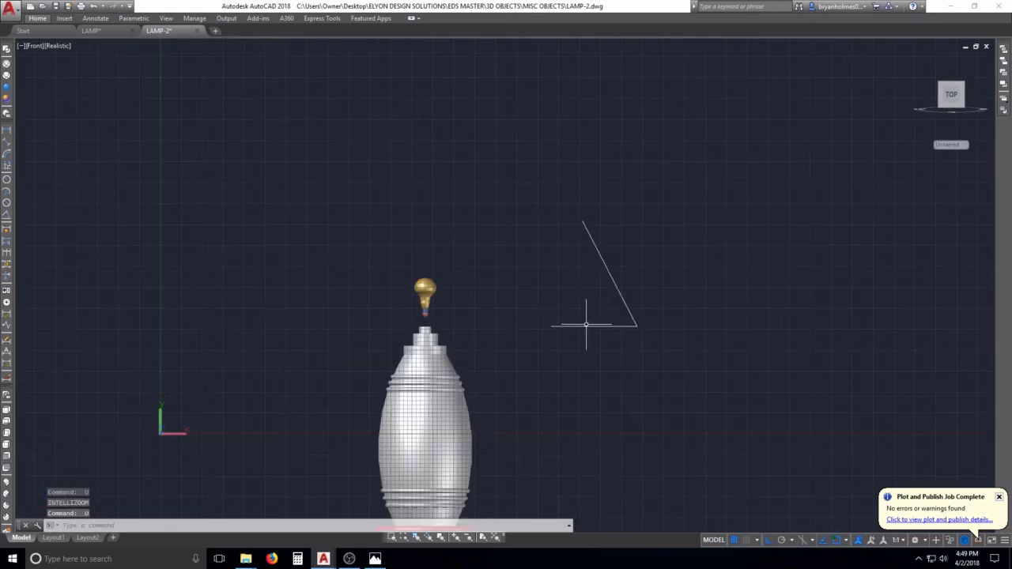
scroll(577, 319, "up", 2)
key("Escape")
key("Escape")
type("l")
key("Return")
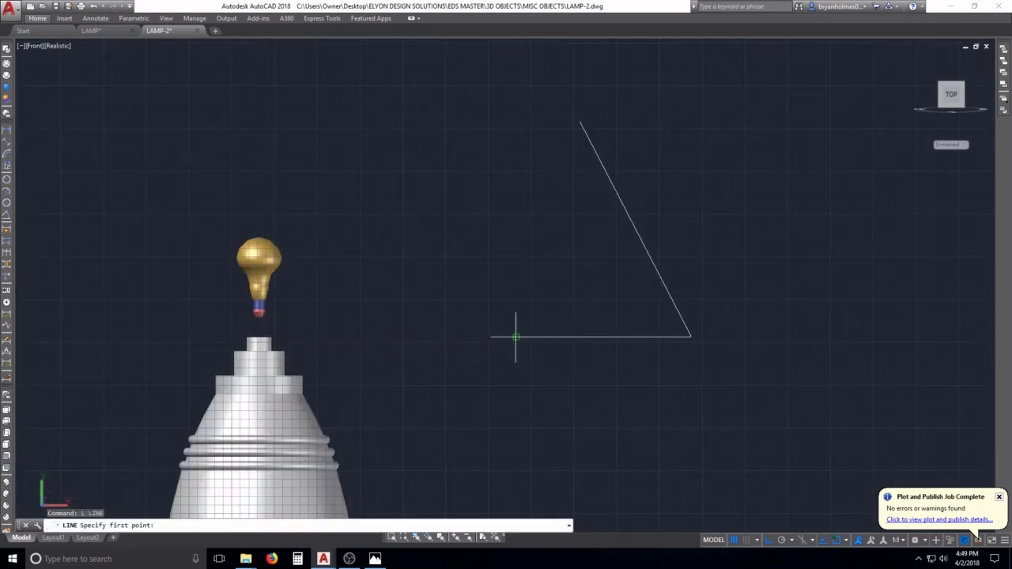
Finish a vertical line straight up and erase the bottom horizontal line
left_click(480, 61)
key("Escape")
type("e")
key("Return")
left_click_drag(589, 320, 586, 353)
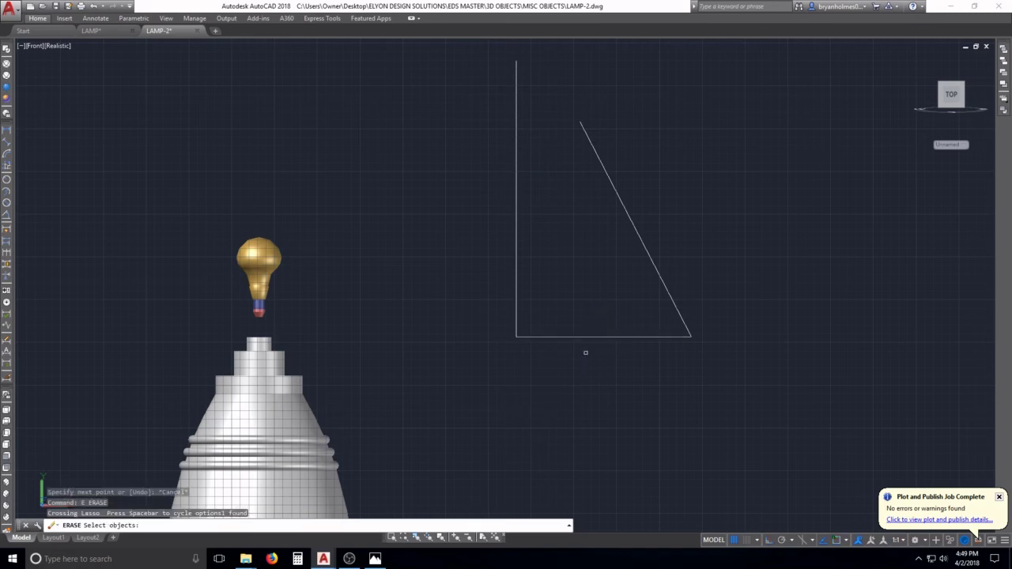
left_click(586, 352)
left_click(611, 355)
key("Return")
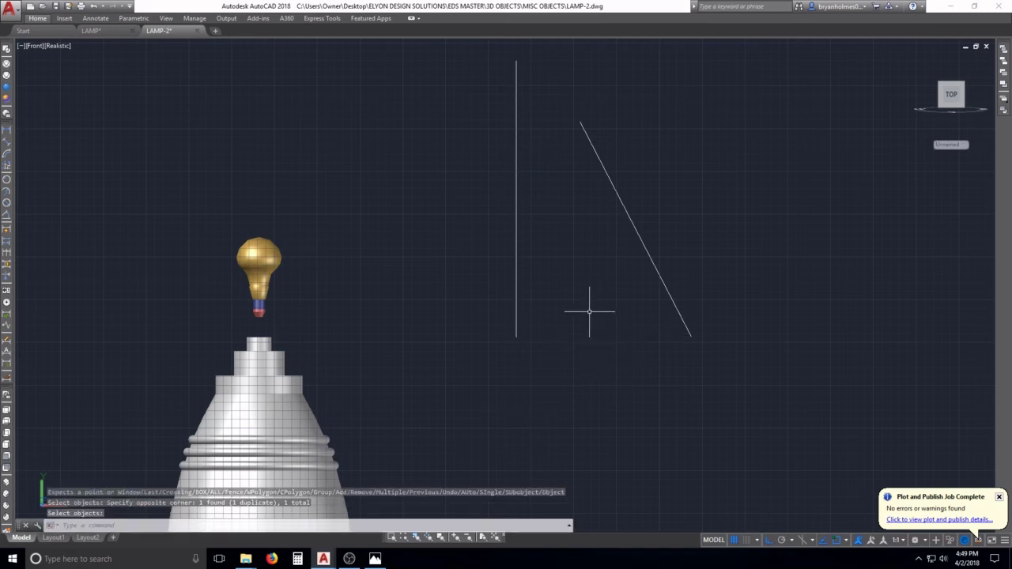
scroll(688, 338, "up", 5)
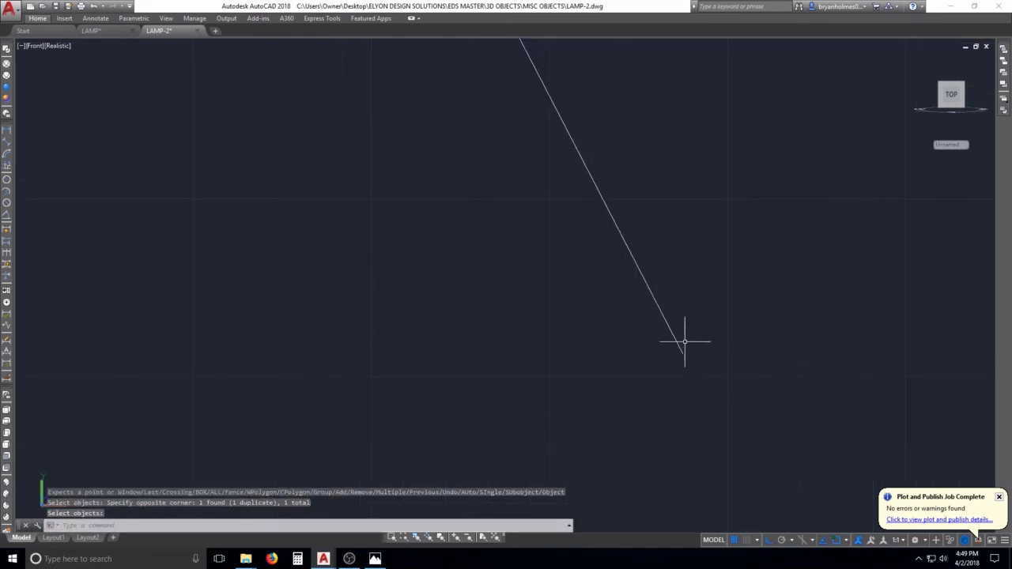
key("Escape")
key("Escape")
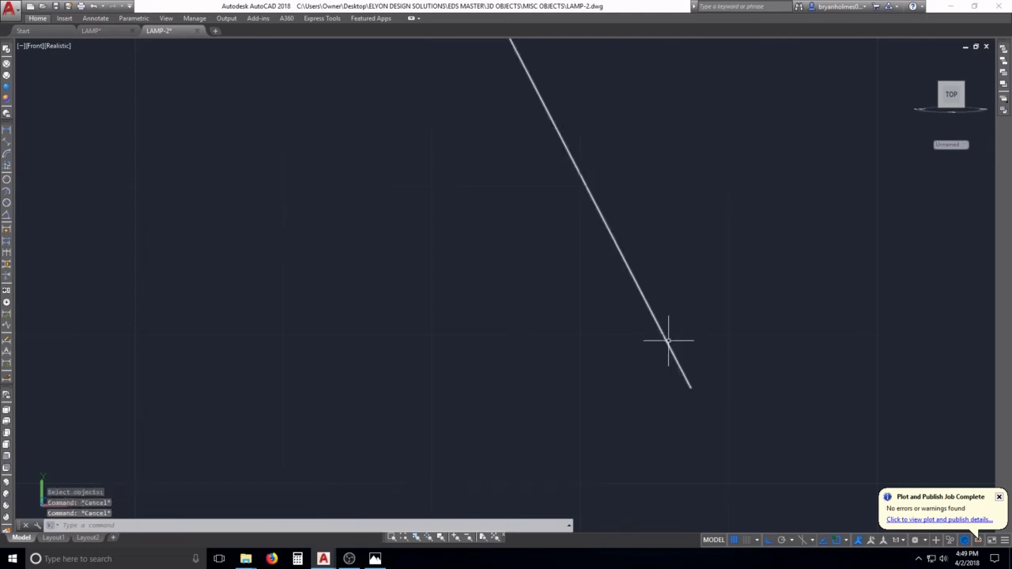
Offset the slanted line 0.0625 to its left
type("o")
key("Return")
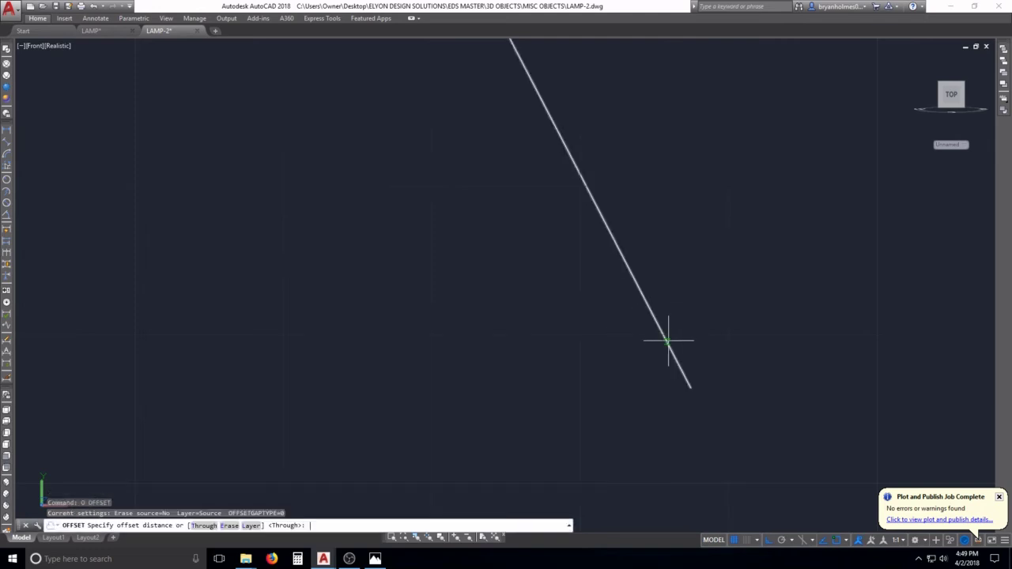
type(".0625")
key("Return")
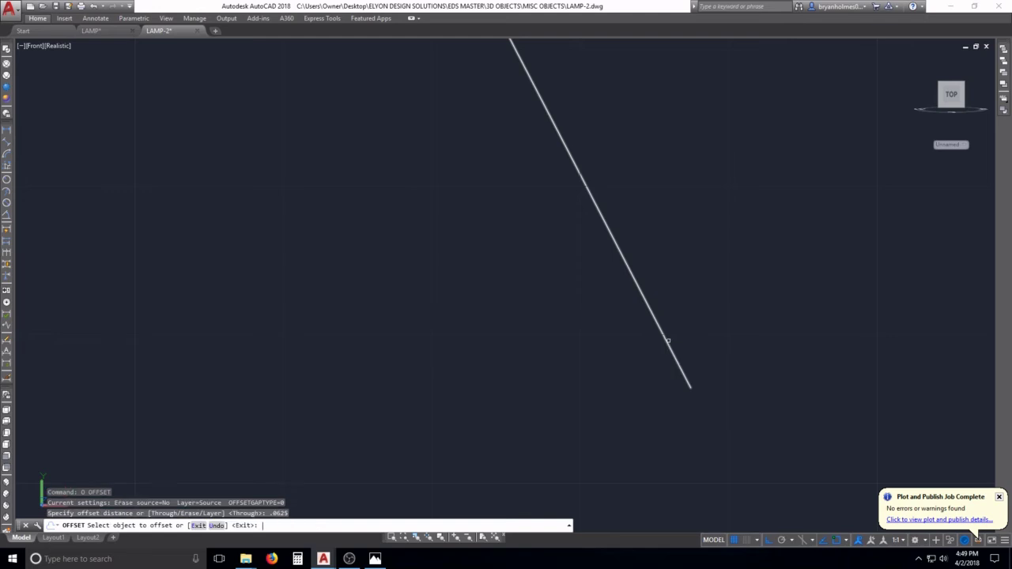
left_click(662, 343)
left_click(616, 366)
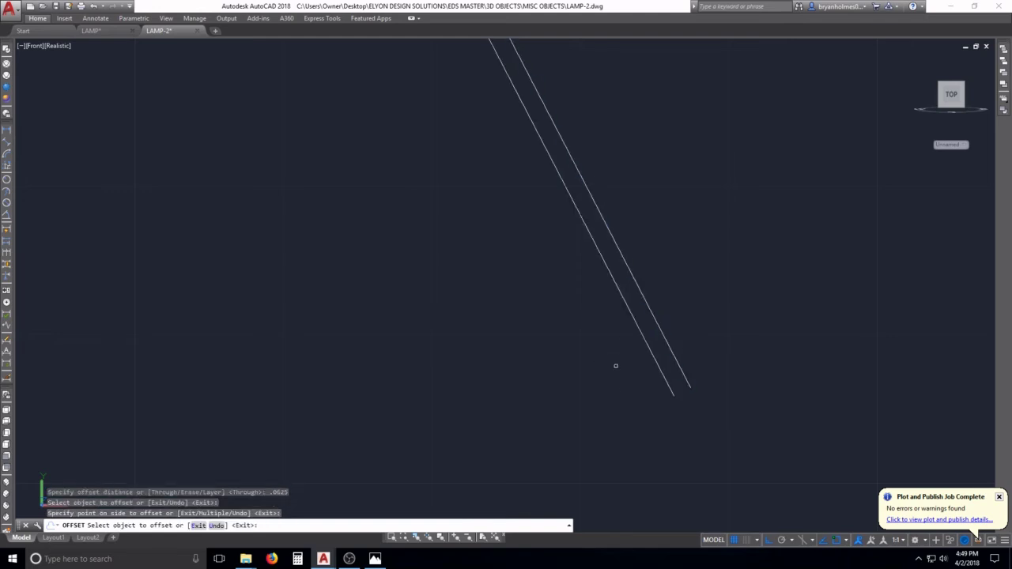
key("Return")
Draw a short vertical segment up from the offset line's lower endpoint
type("l")
key("Return")
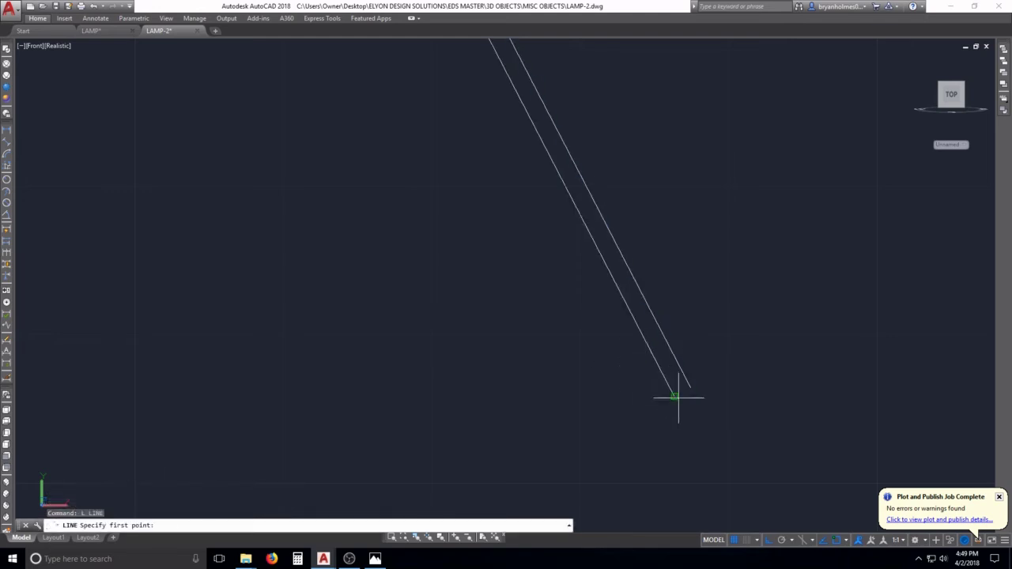
left_click(674, 395)
left_click(674, 362)
middle_click_drag(677, 384, 671, 339)
scroll(622, 293, "up", 2)
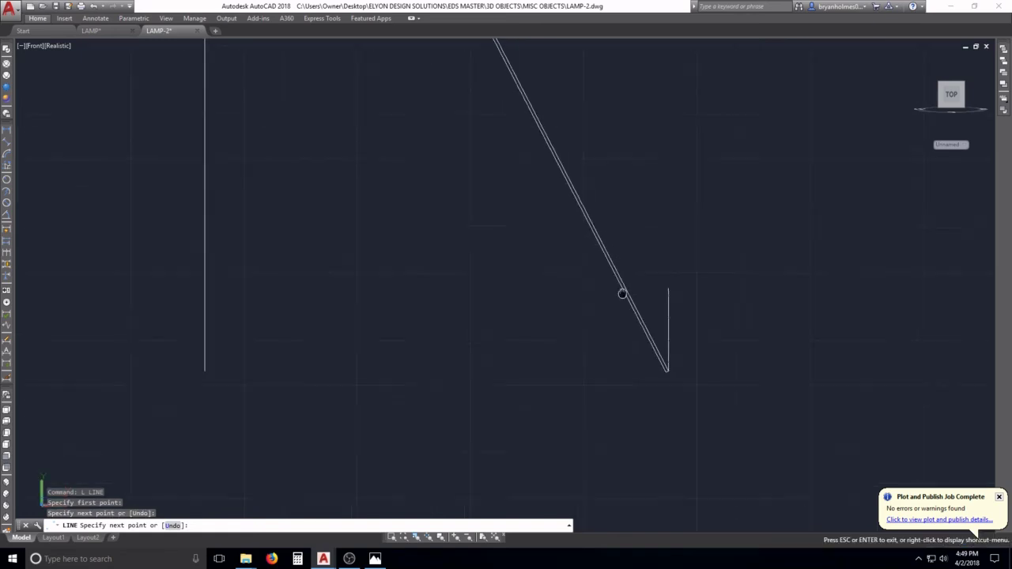
scroll(669, 388, "down", 4)
key("Escape")
Close the top gap between the two slanted lines with a short line
scroll(624, 317, "up", 5)
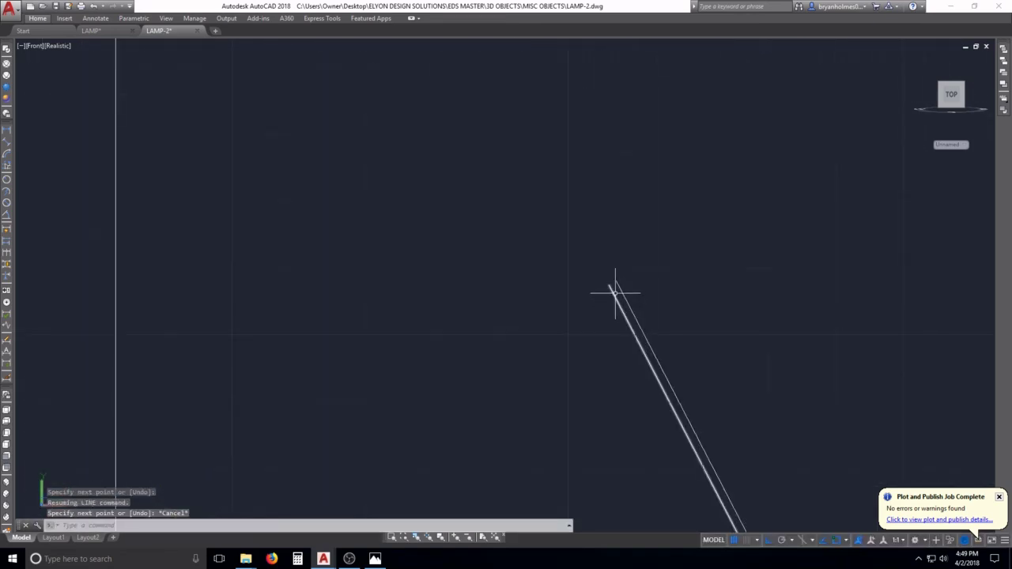
key("Return")
left_click(616, 282)
left_click(608, 280)
key("Return")
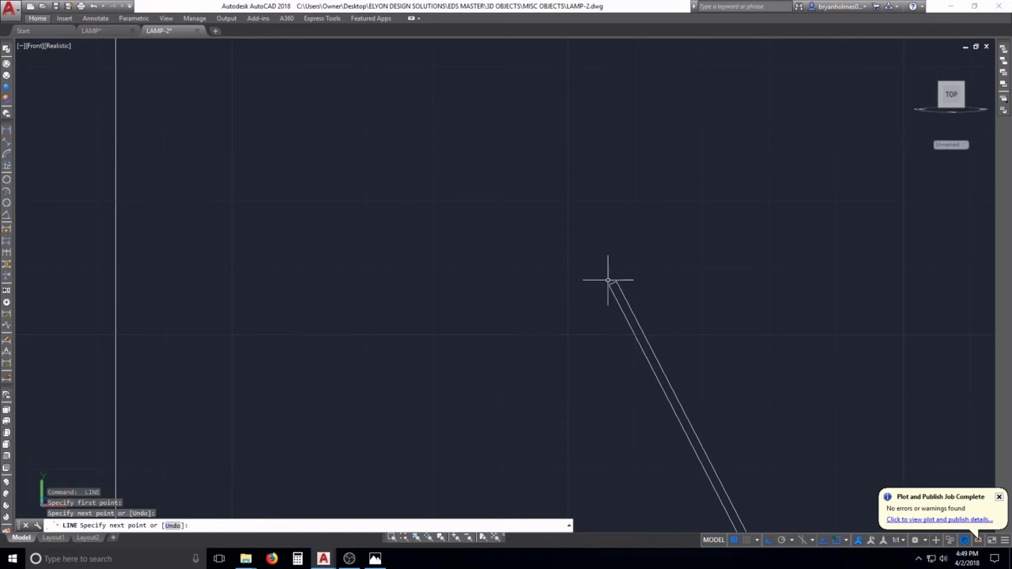
scroll(604, 289, "down", 4)
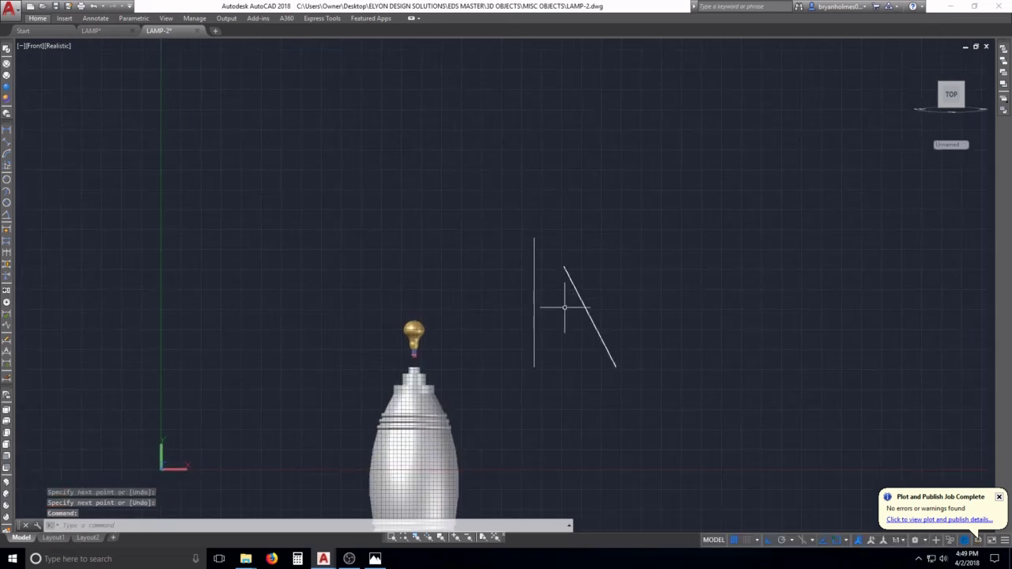
Join the four shade outline lines into a single polyline
type("s")
key("Return")
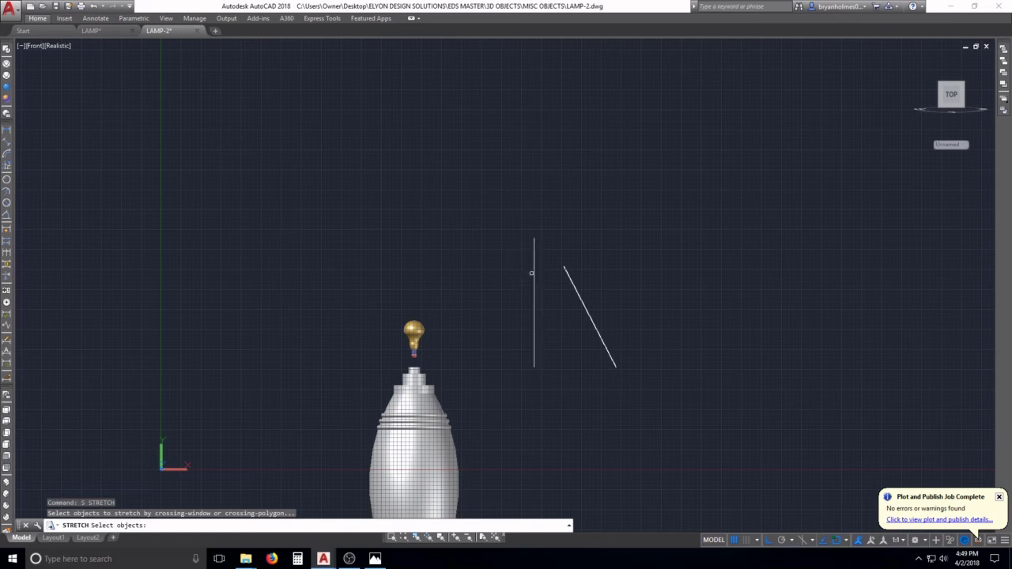
scroll(612, 346, "up", 3)
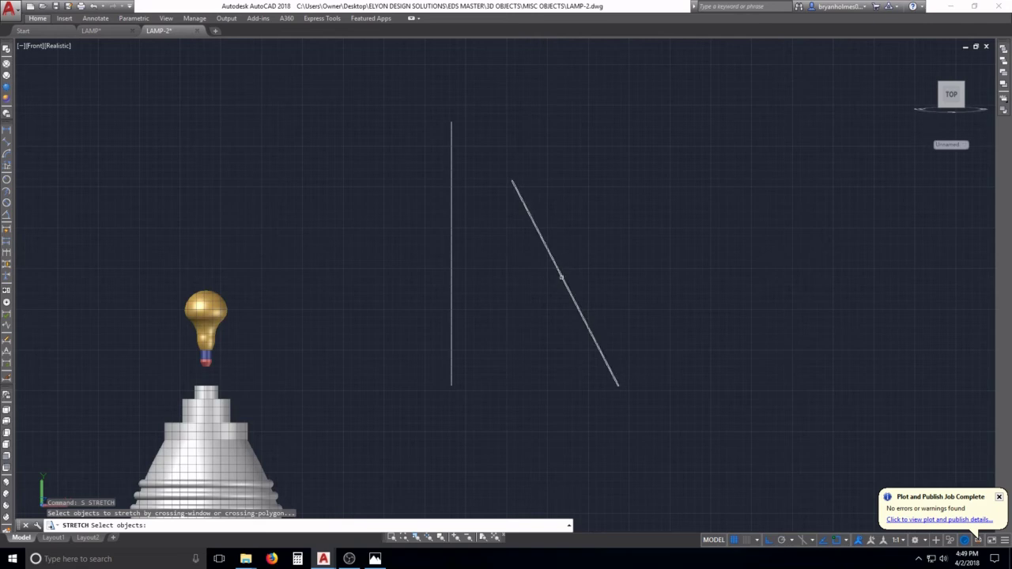
key("Escape")
key("Escape")
key("Escape")
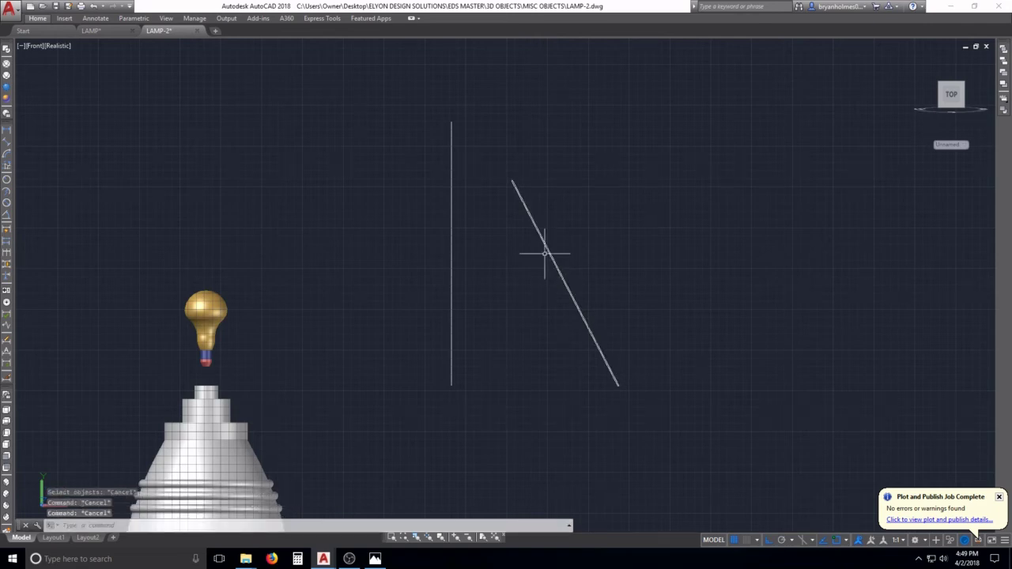
type("j")
key("Return")
left_click(502, 149)
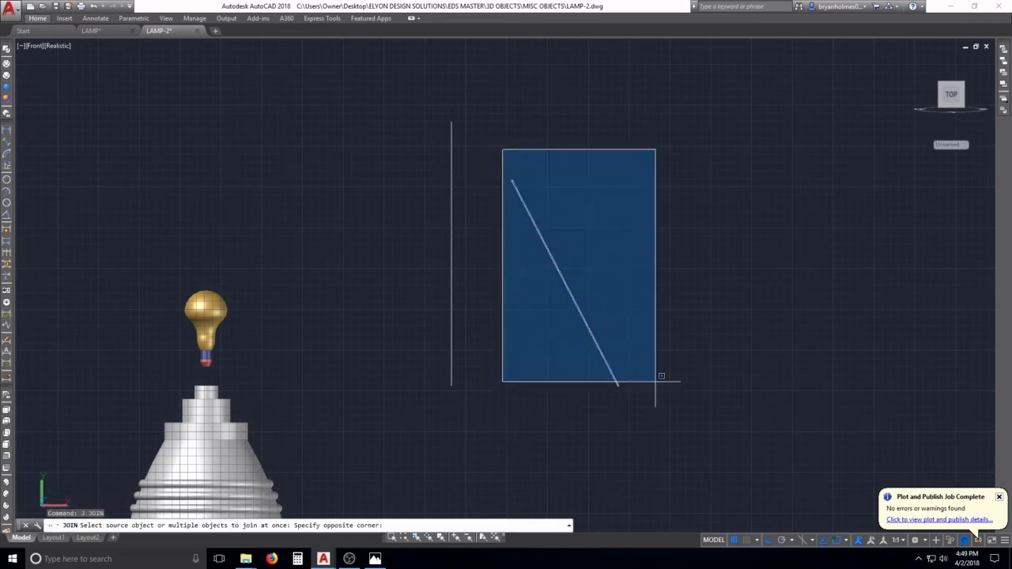
left_click(655, 382)
key("Return")
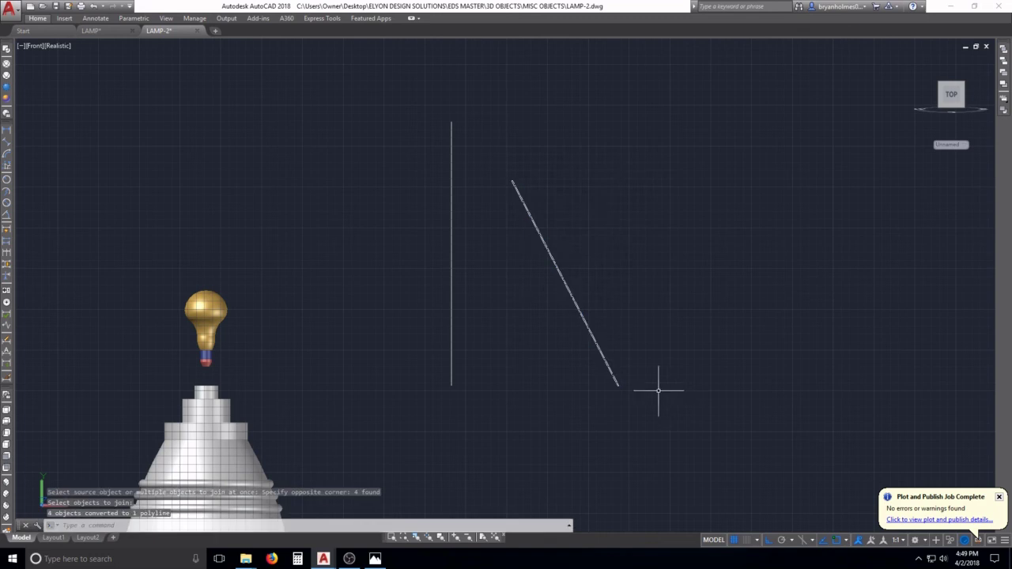
left_click(602, 356)
scroll(605, 368, "up", 5)
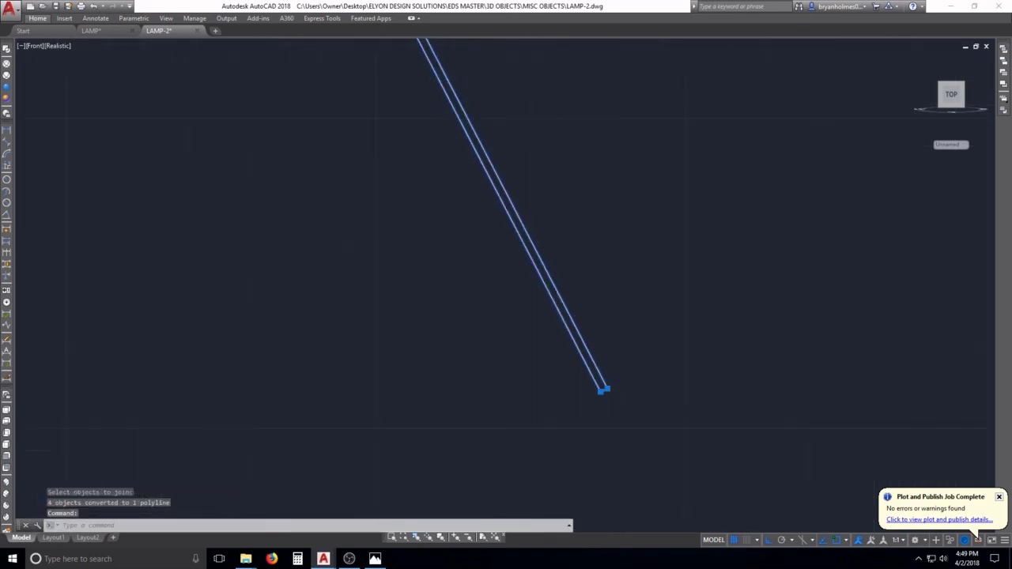
scroll(605, 385, "down", 5)
key("Escape")
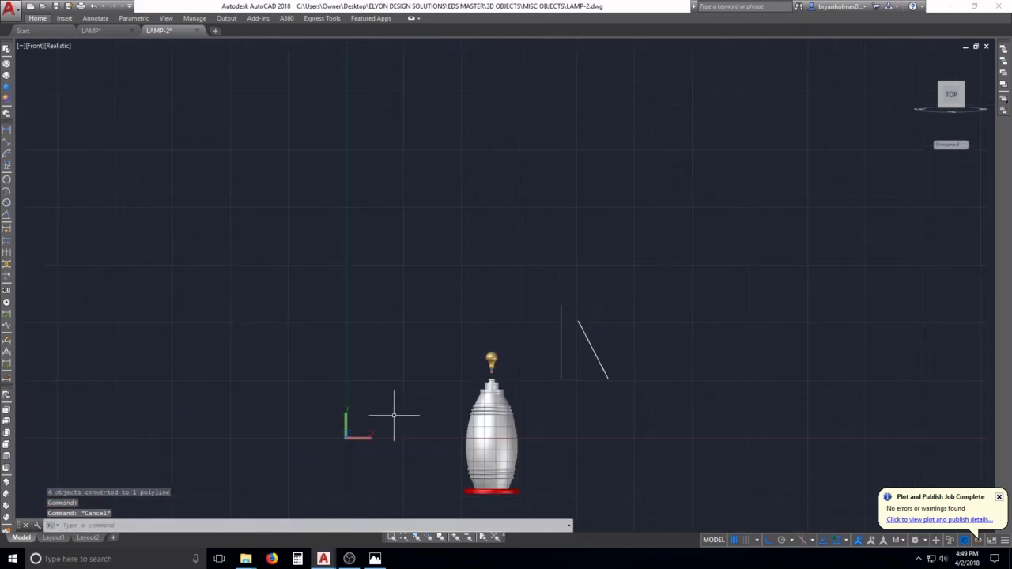
Switch to the southwest isometric view and zoom in on the lines
left_click(7, 490)
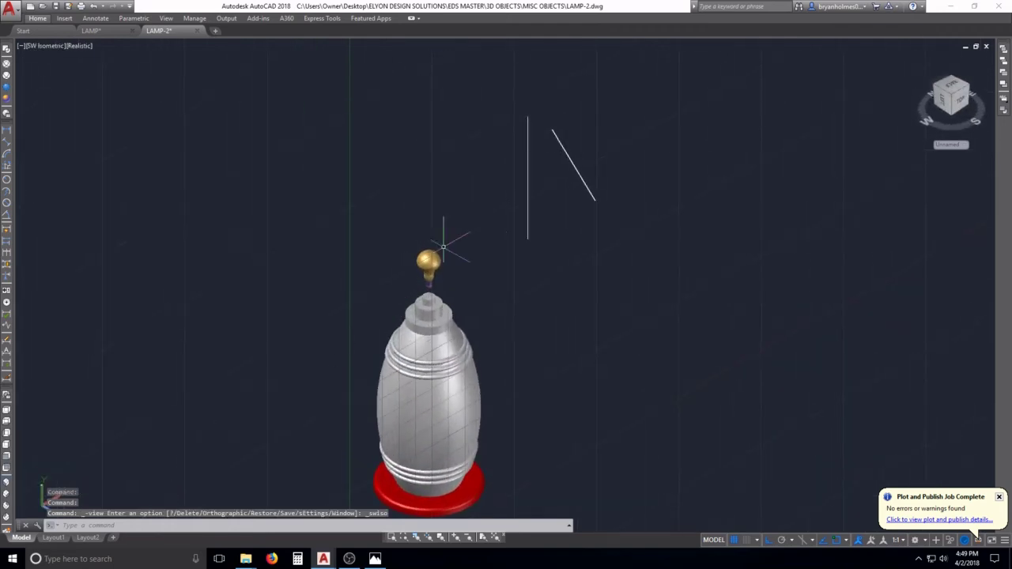
scroll(543, 118, "up", 2)
scroll(543, 115, "up", 3)
key("Escape")
key("Escape")
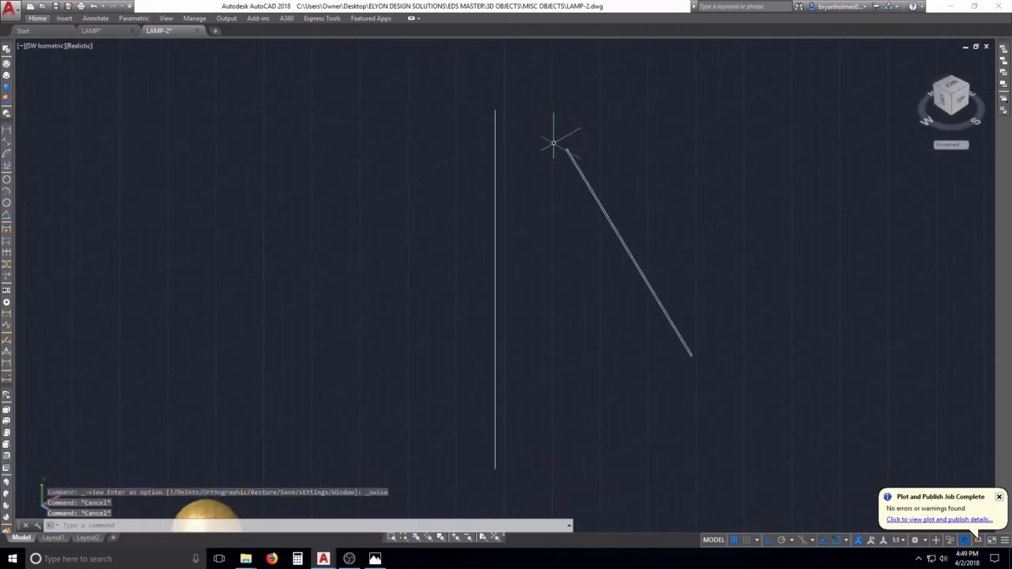
Revolve the slanted profile 360° around the vertical line's endpoints as axis
type("re")
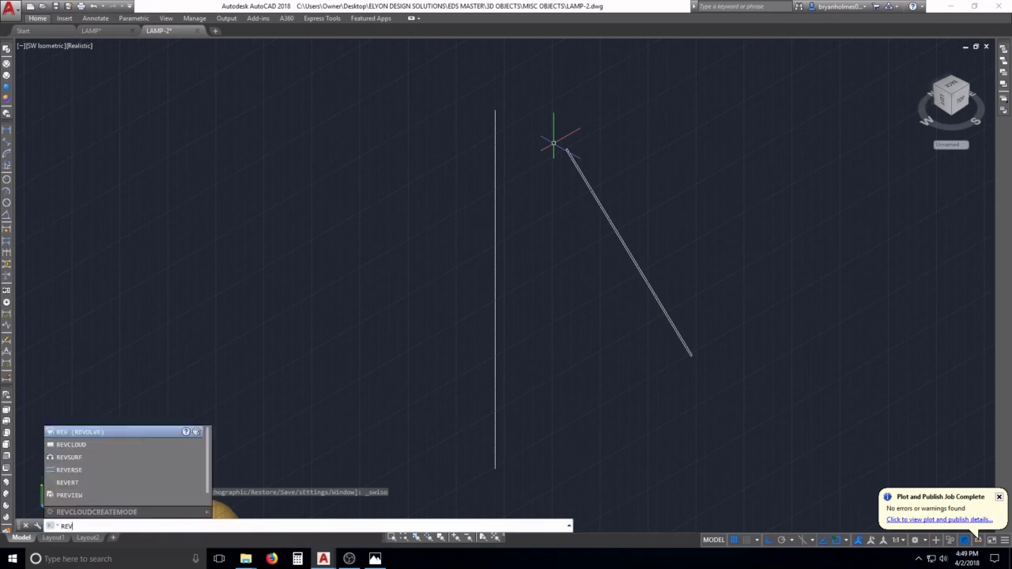
key("Return")
left_click(529, 114)
left_click(724, 381)
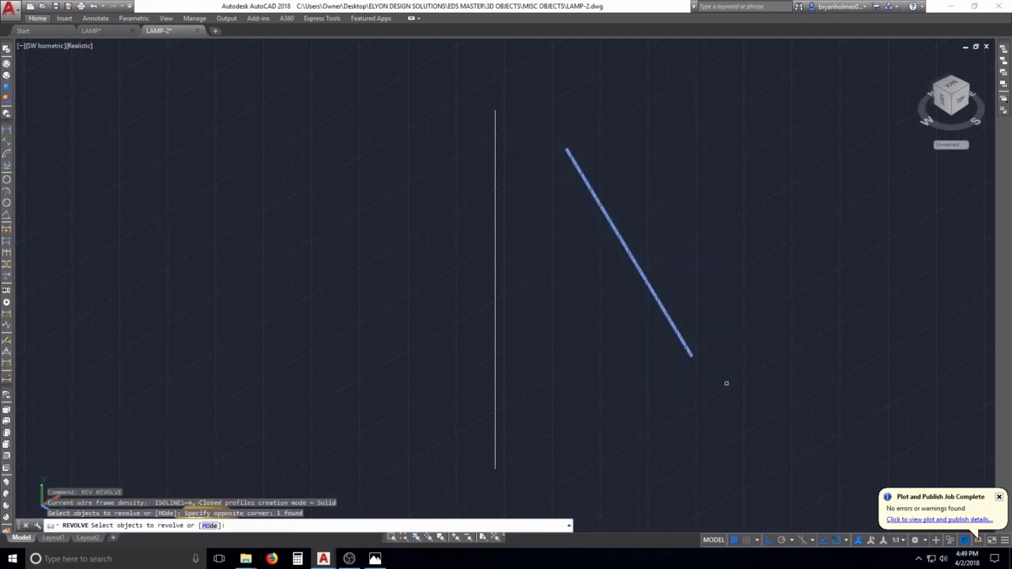
key("Return")
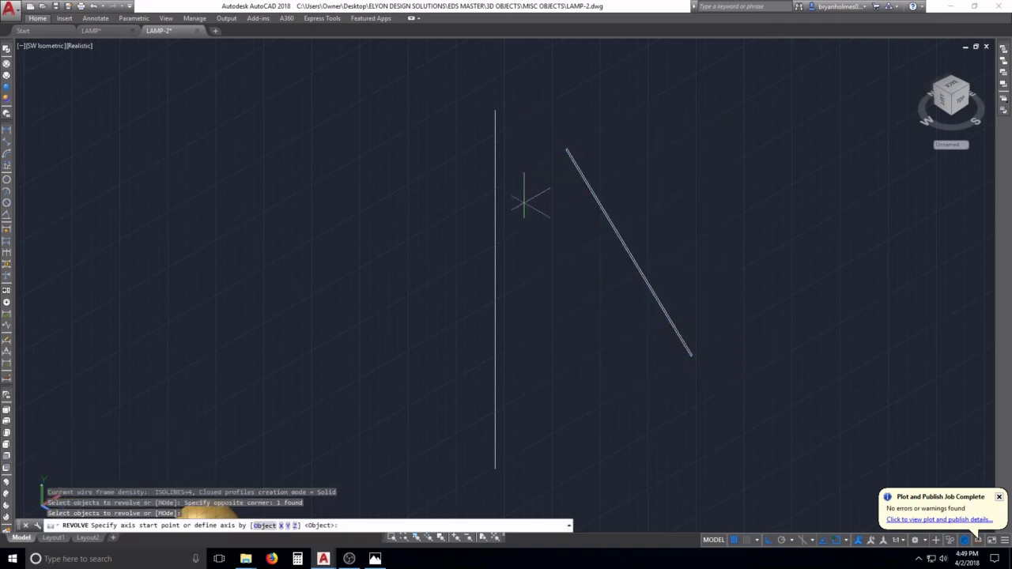
left_click(494, 139)
left_click(495, 316)
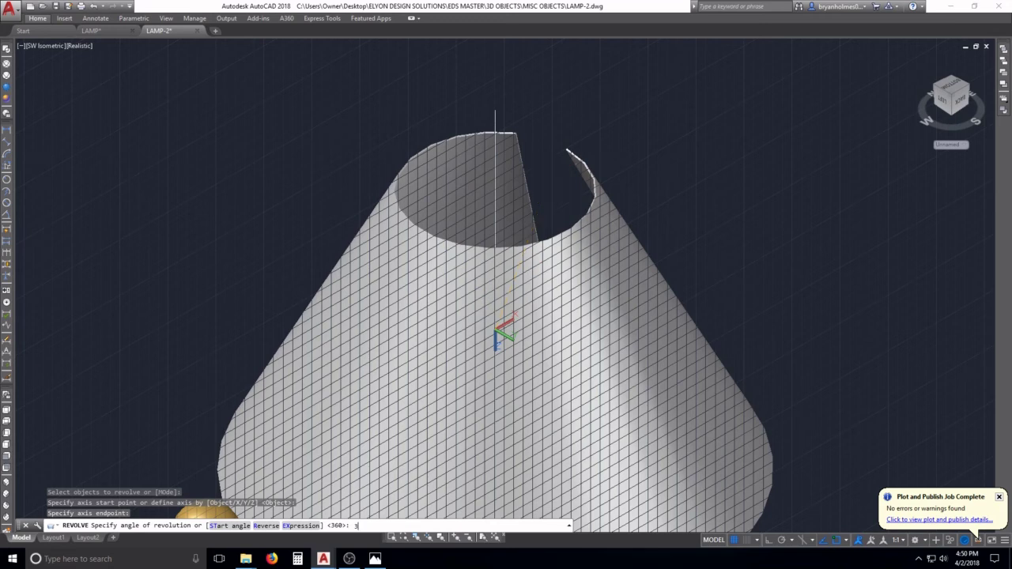
type("360")
key("Return")
Erase the axis line and switch to the Front view
type("e")
key("Return")
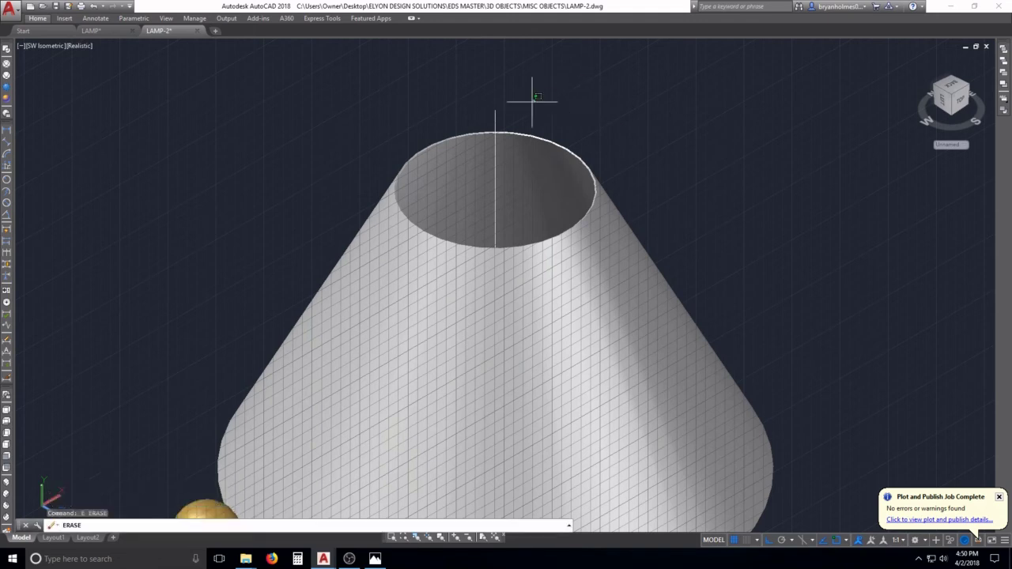
left_click(534, 100)
left_click(488, 117)
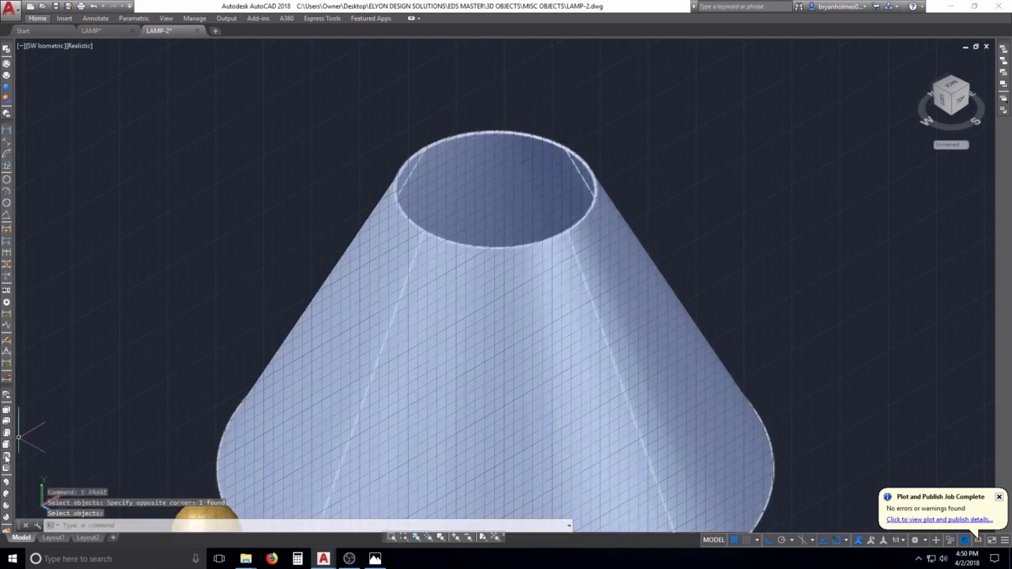
left_click(6, 456)
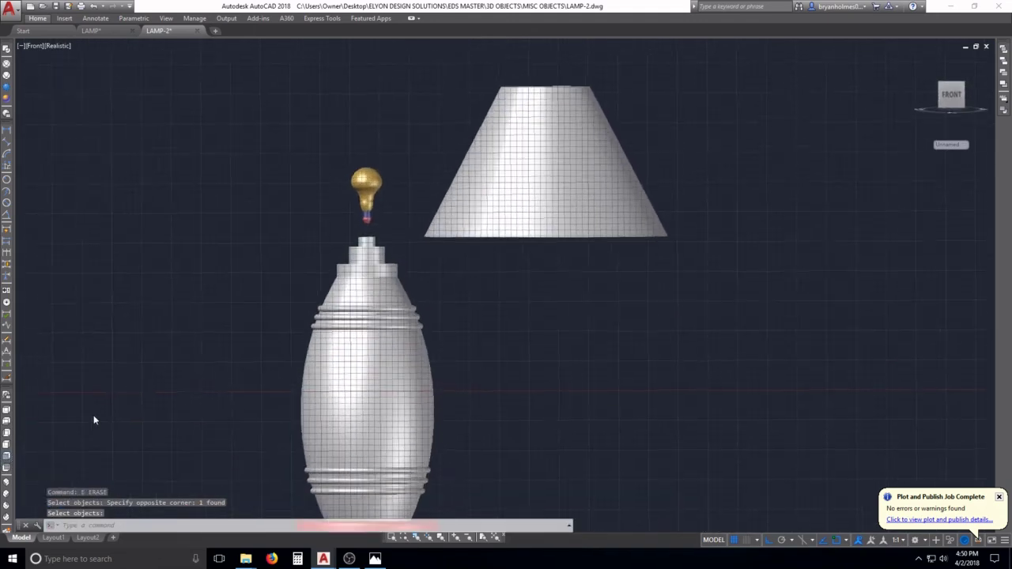
Dimension from the shade's top centre to the lamp column's centre line, placed above the shade
left_click(118, 191)
key("Escape")
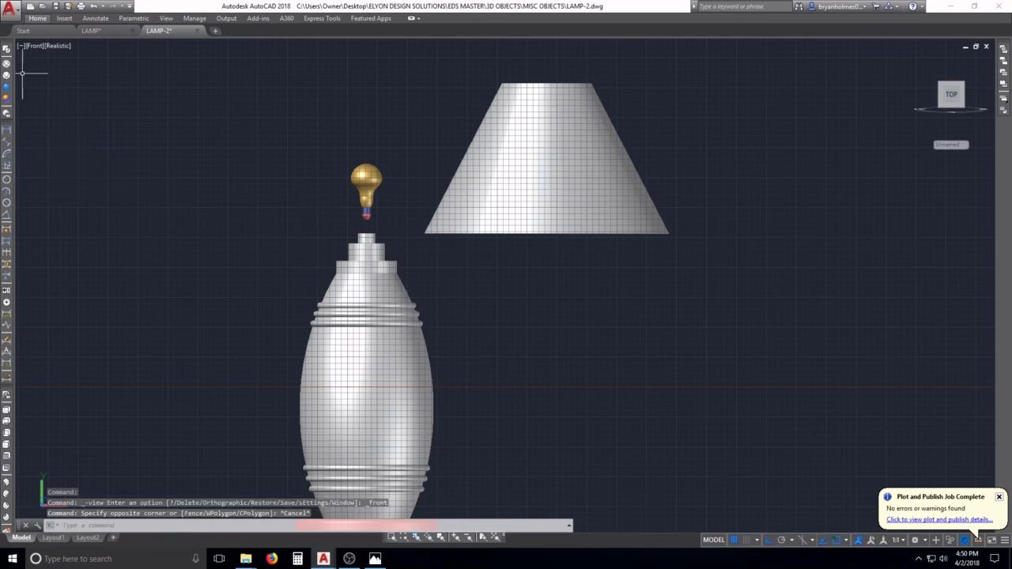
left_click(7, 136)
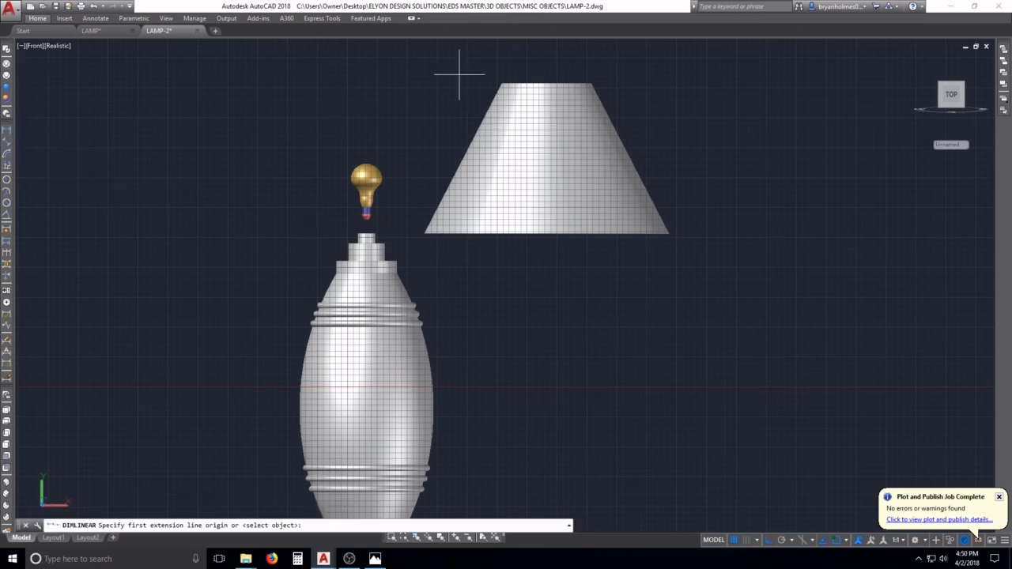
left_click(552, 83)
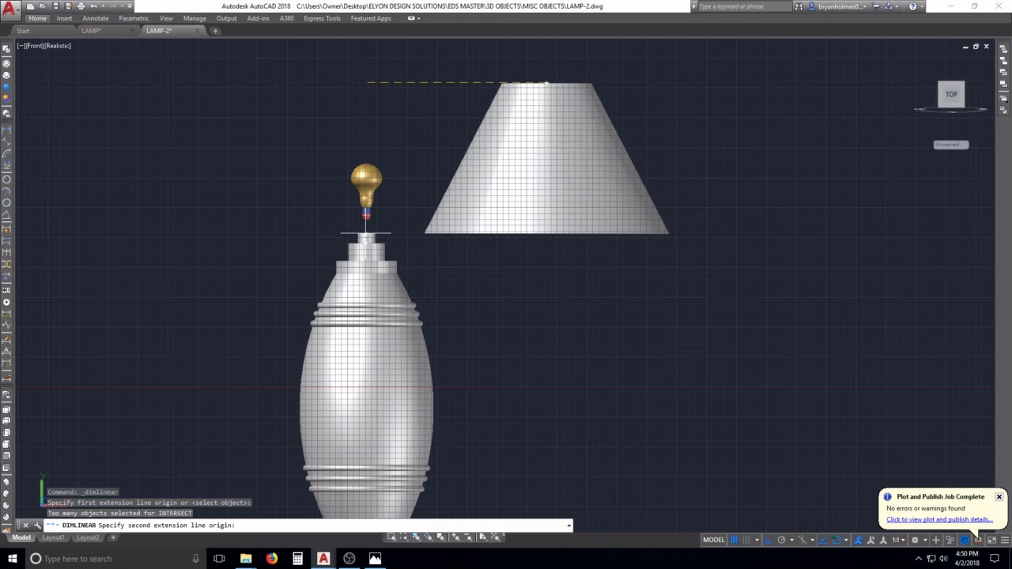
left_click(366, 234)
middle_click_drag(351, 162, 366, 231)
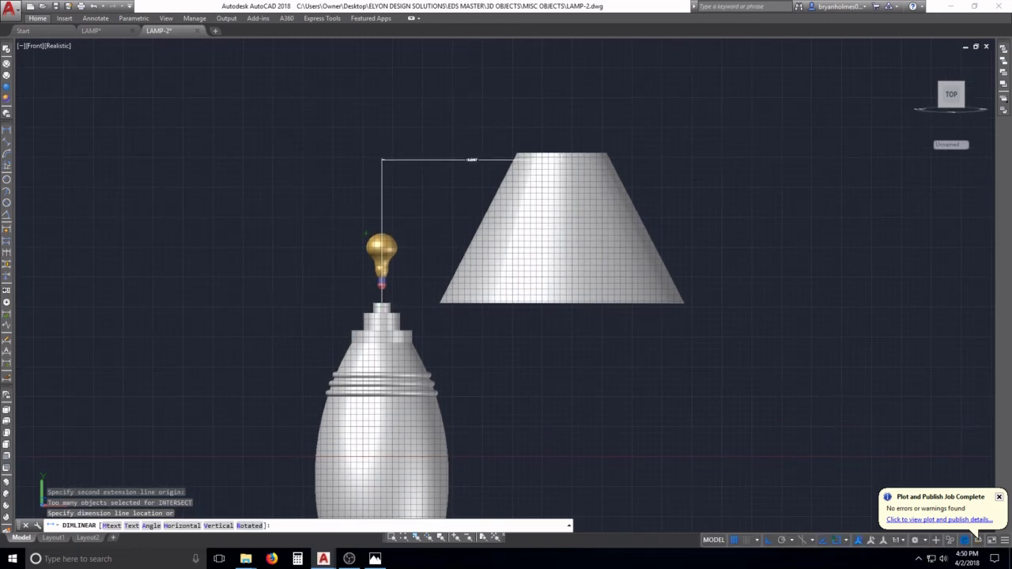
left_click(475, 66)
key("Escape")
key("Escape")
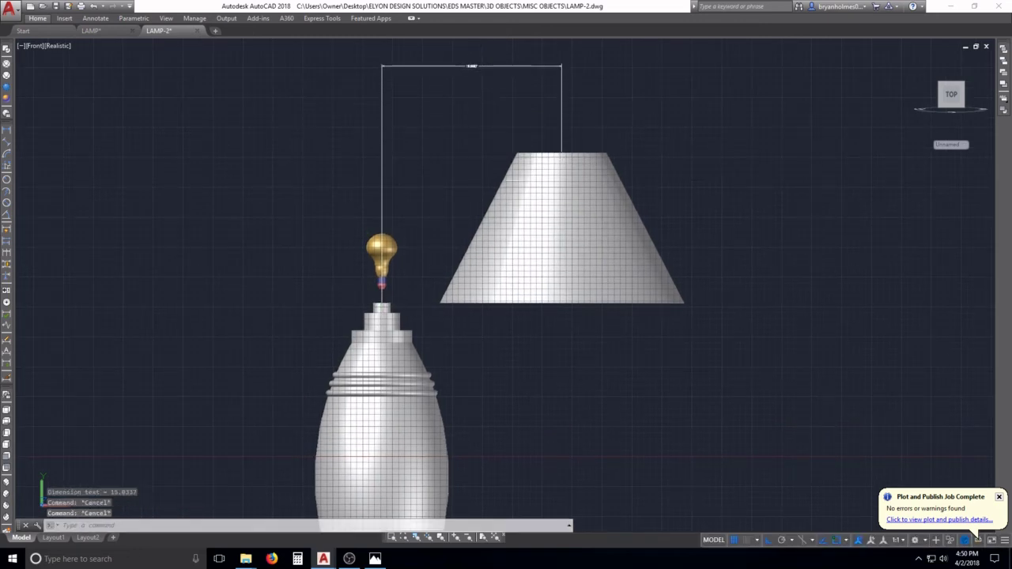
Begin moving the lampshade from its centre, then cancel, leaving it in place
type("m")
key("Return")
left_click(582, 207)
key("Return")
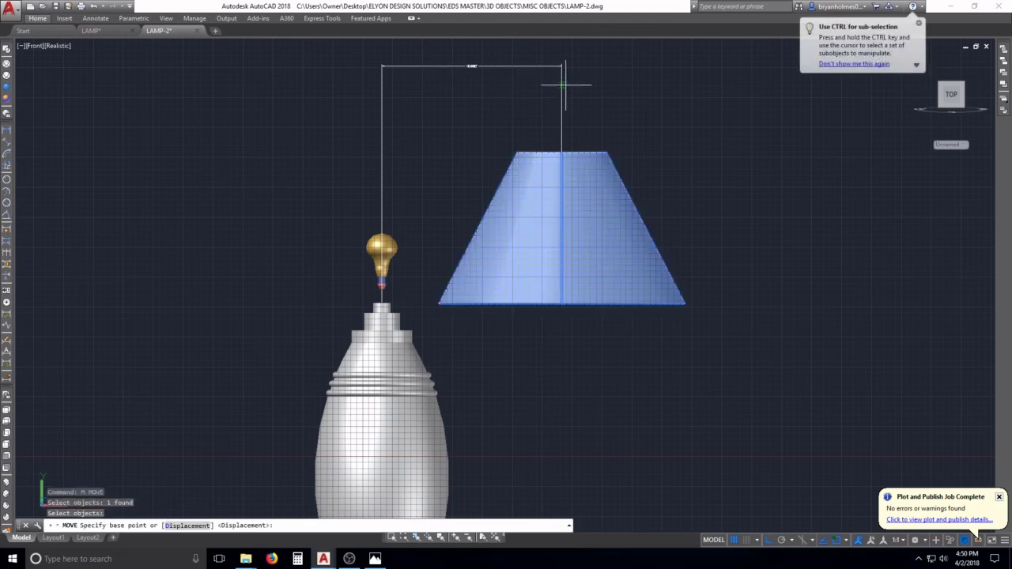
left_click(563, 86)
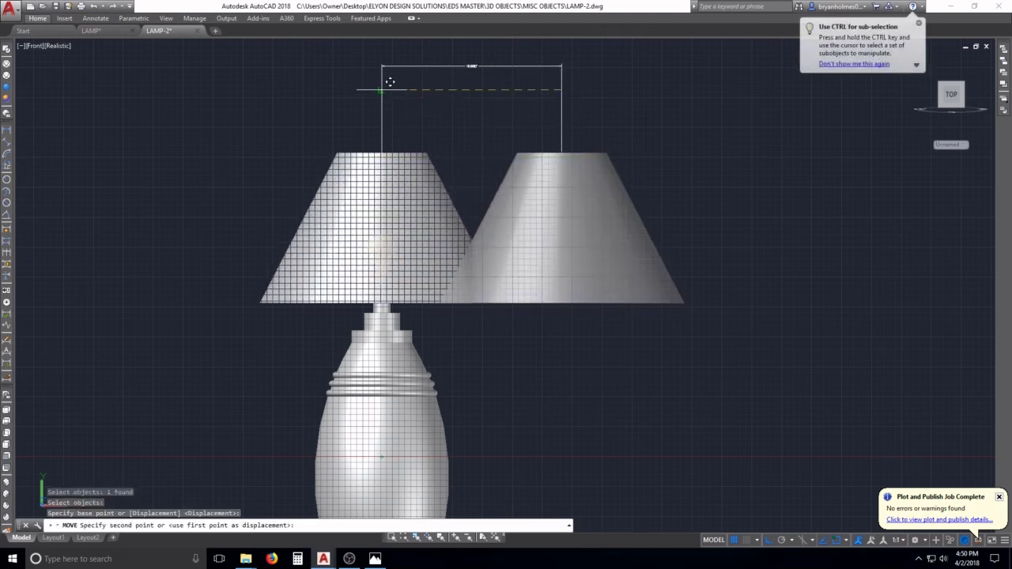
key("Escape")
key("Escape")
key("Escape")
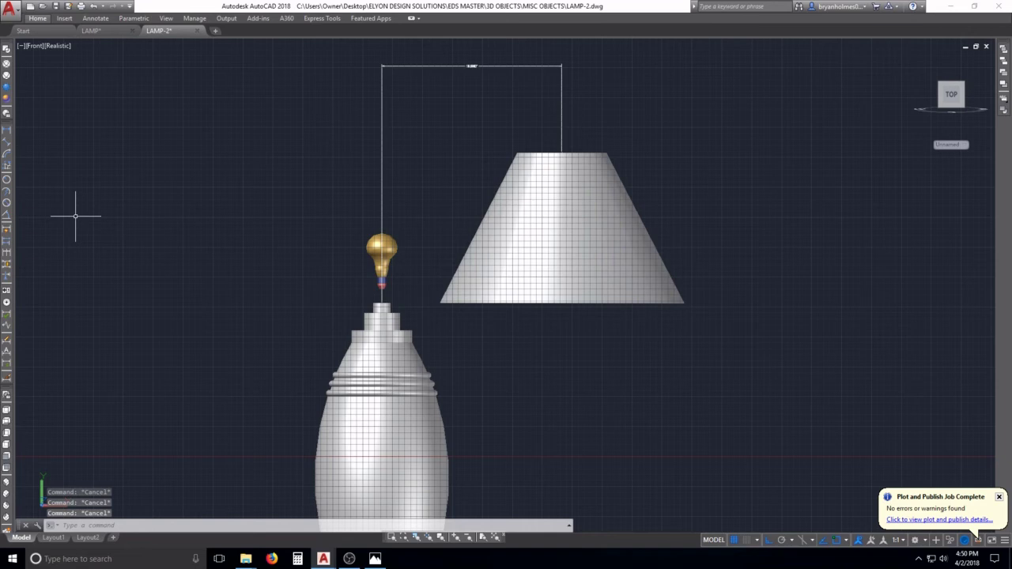
type("MATERIALS")
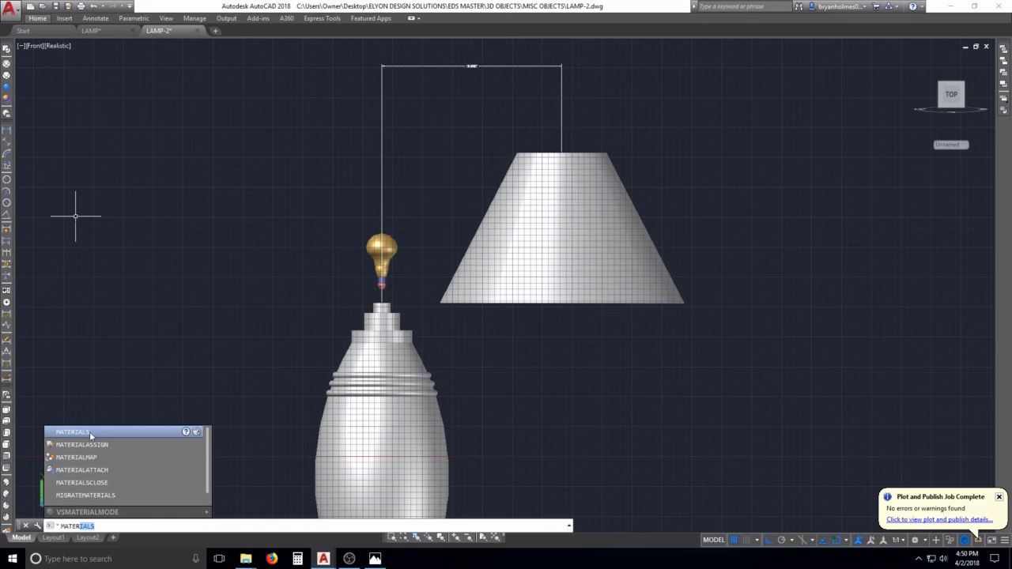
Open the materials library and browse its home level
left_click(79, 432)
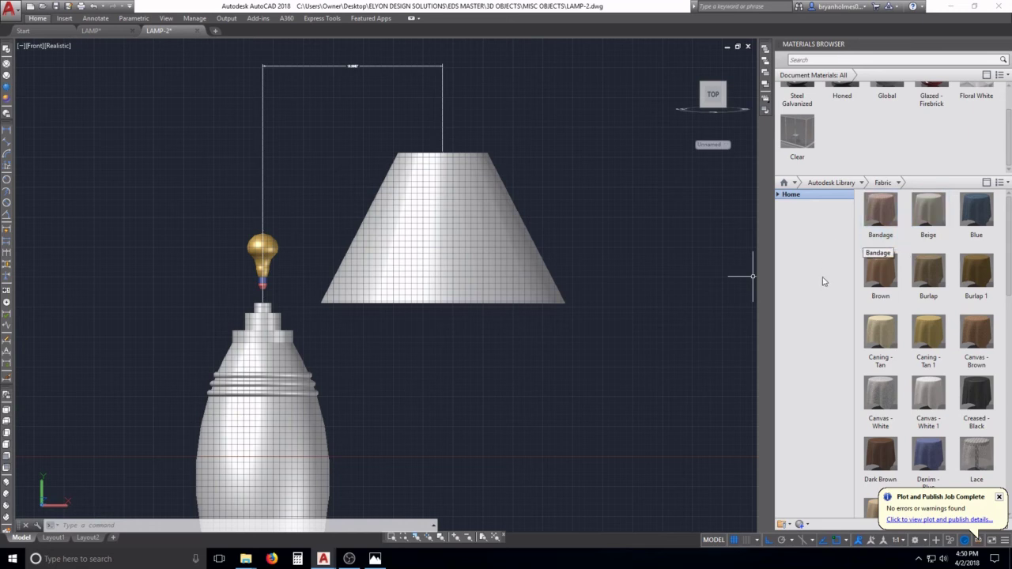
left_click(819, 198)
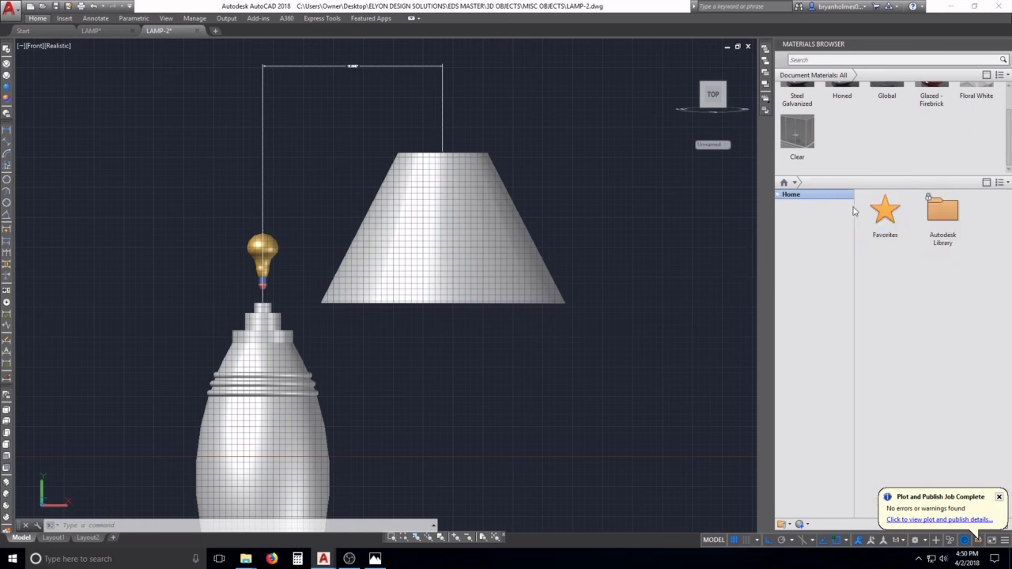
scroll(835, 118, "up", 2)
left_click(835, 60)
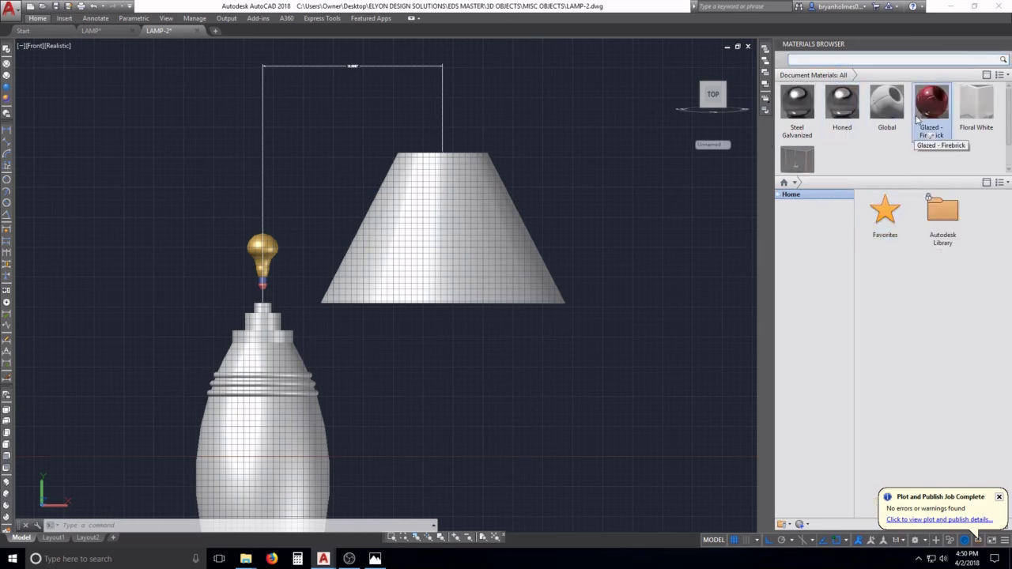
scroll(930, 100, "down", 1)
scroll(930, 100, "up", 1)
left_click(930, 101)
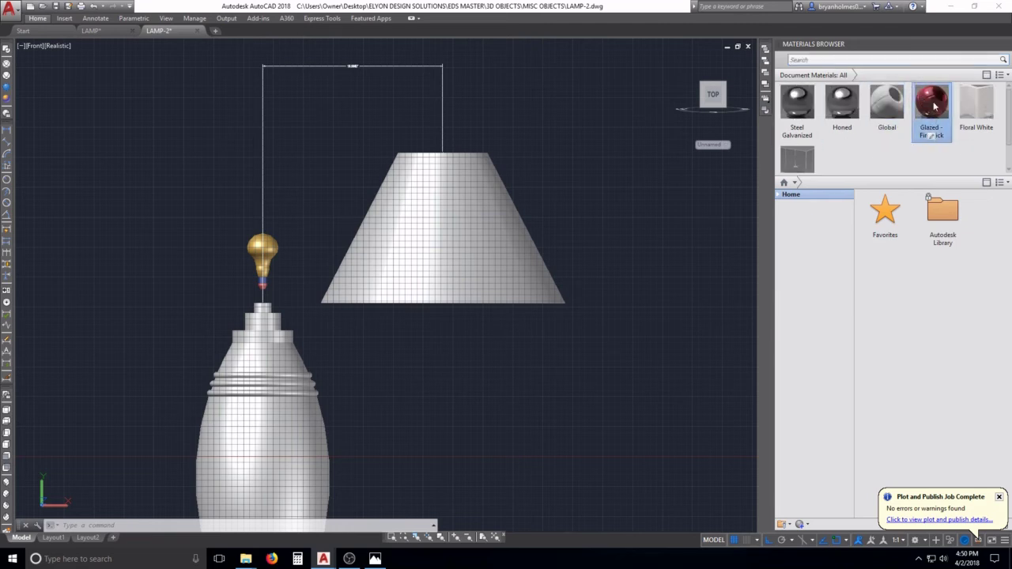
scroll(885, 143, "down", 1)
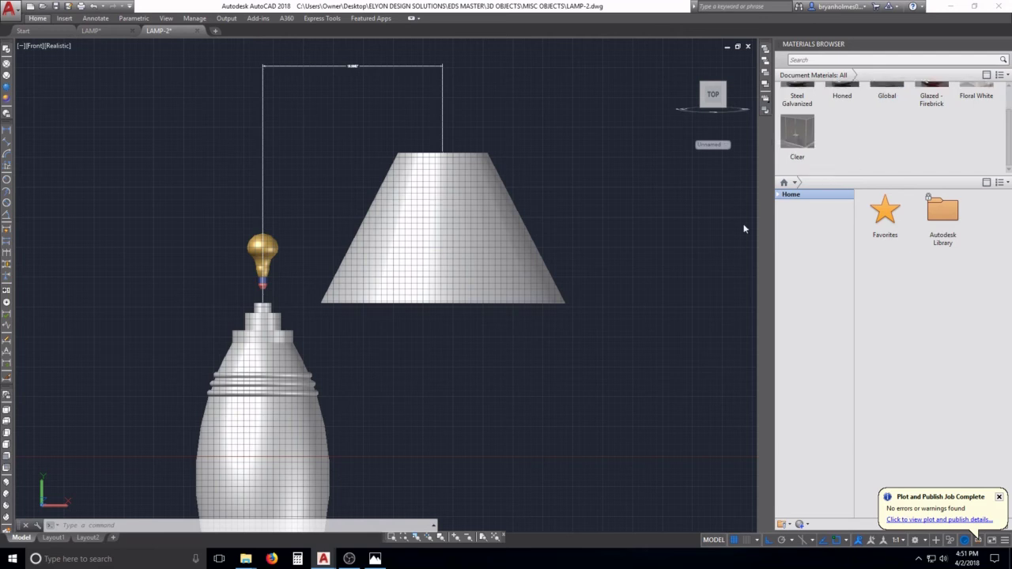
scroll(877, 132, "up", 1)
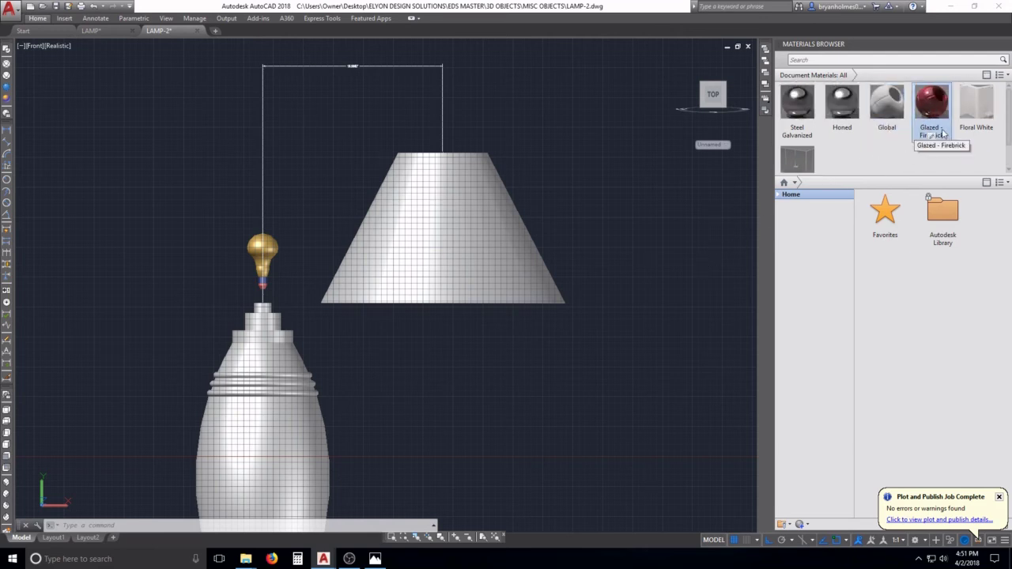
Search the library for METAL and scroll through the metal swatches
left_click(804, 60)
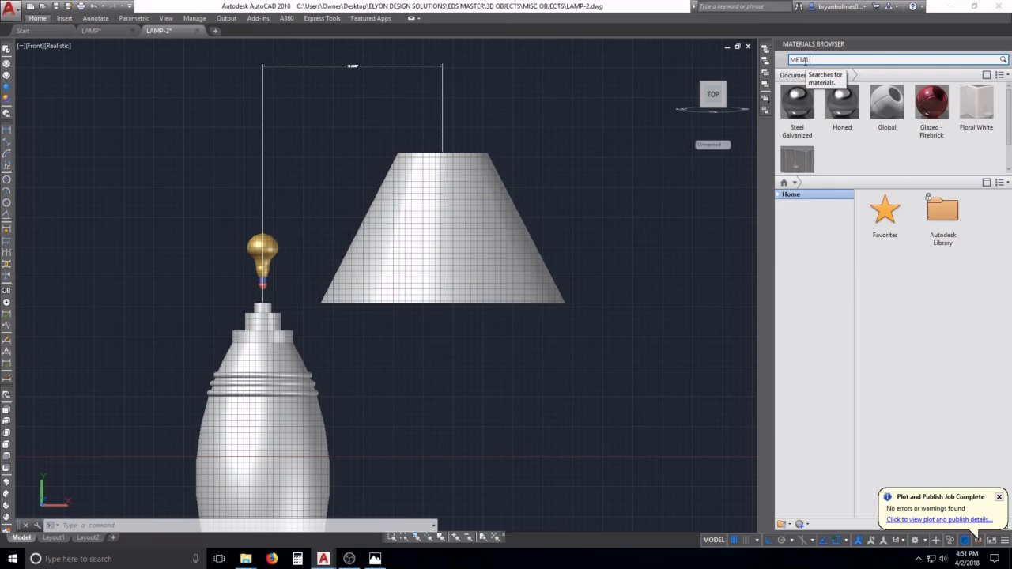
key("Return")
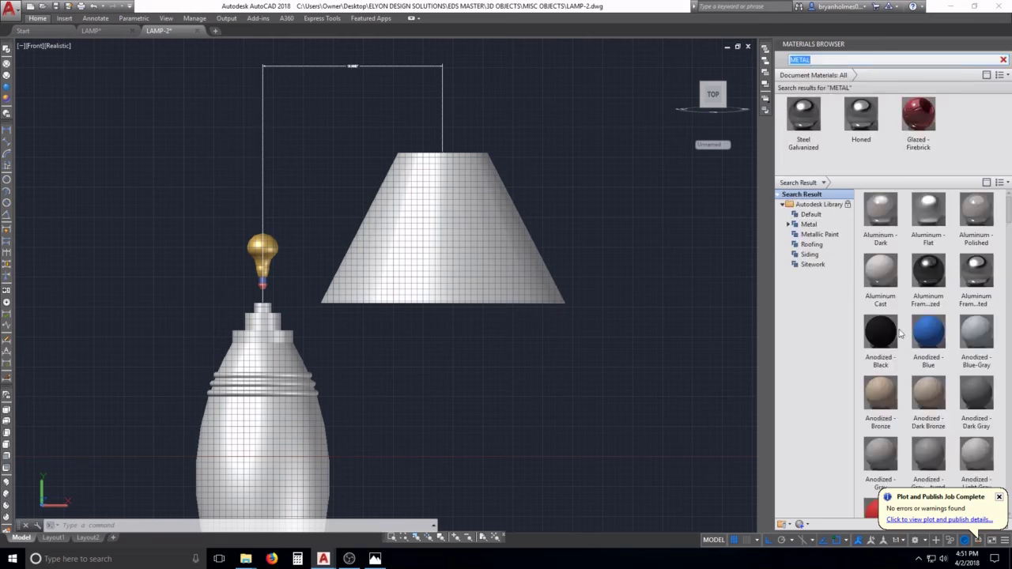
scroll(952, 297, "down", 8)
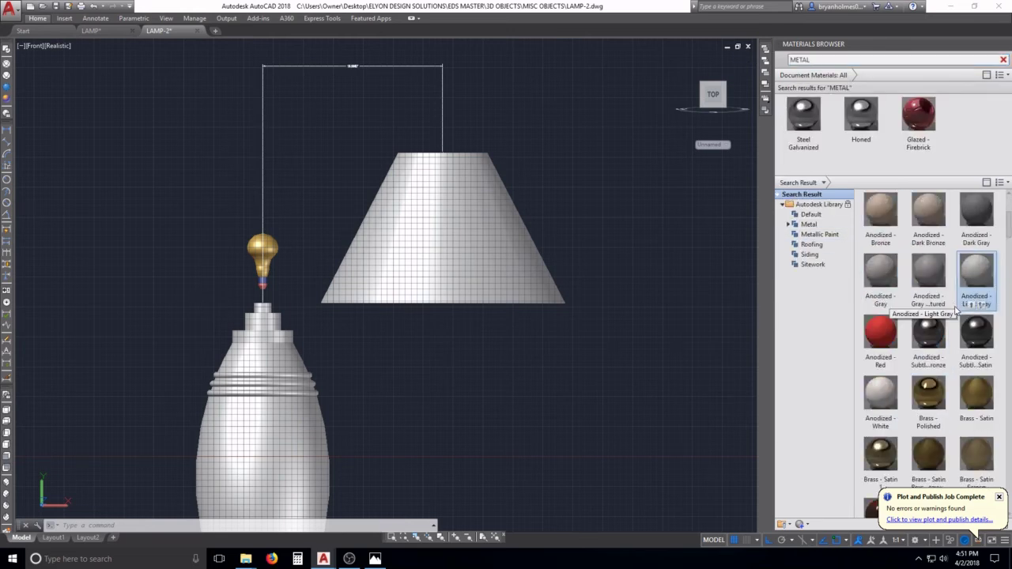
scroll(939, 343, "down", 6)
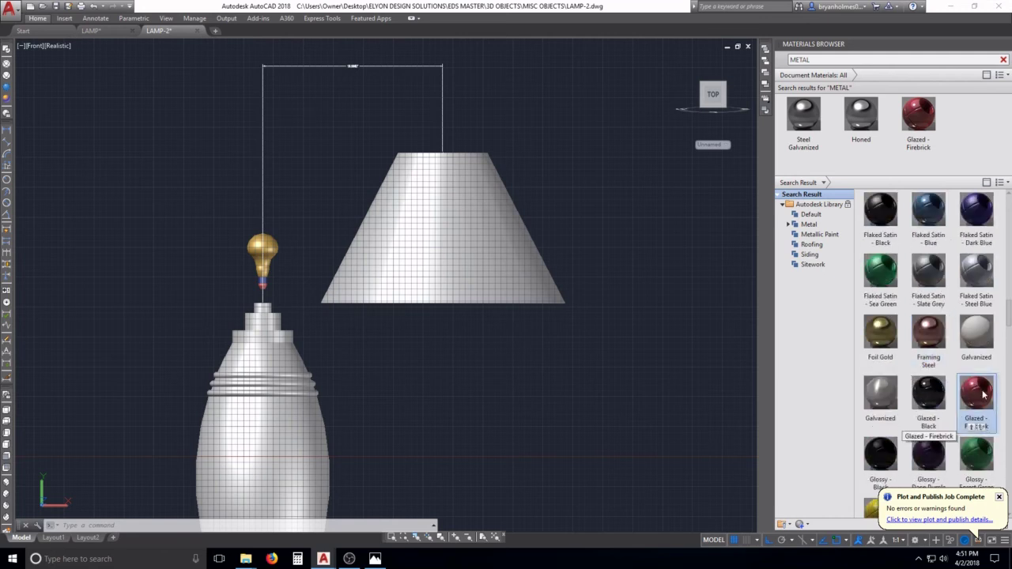
scroll(931, 362, "down", 5)
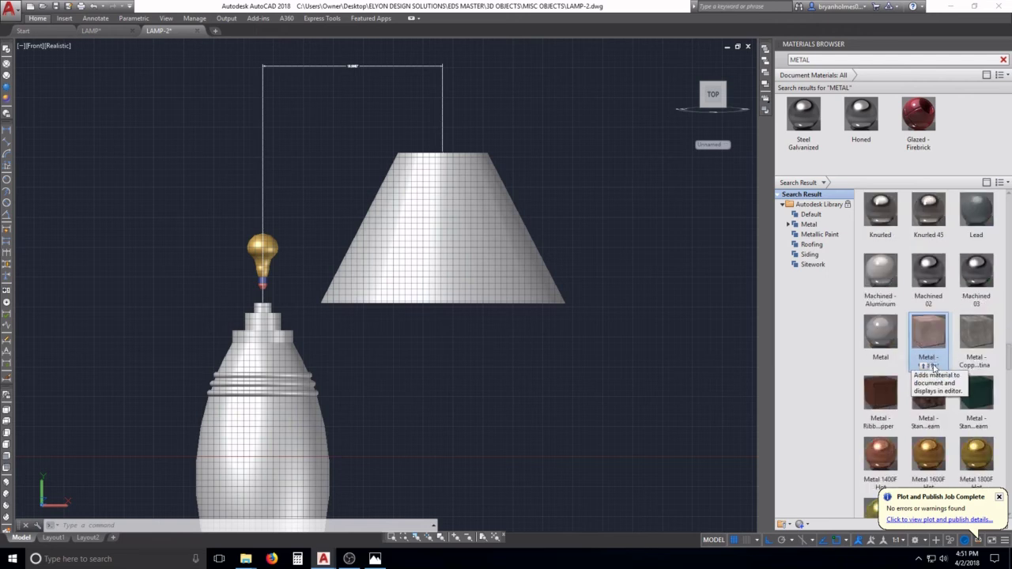
scroll(932, 362, "down", 6)
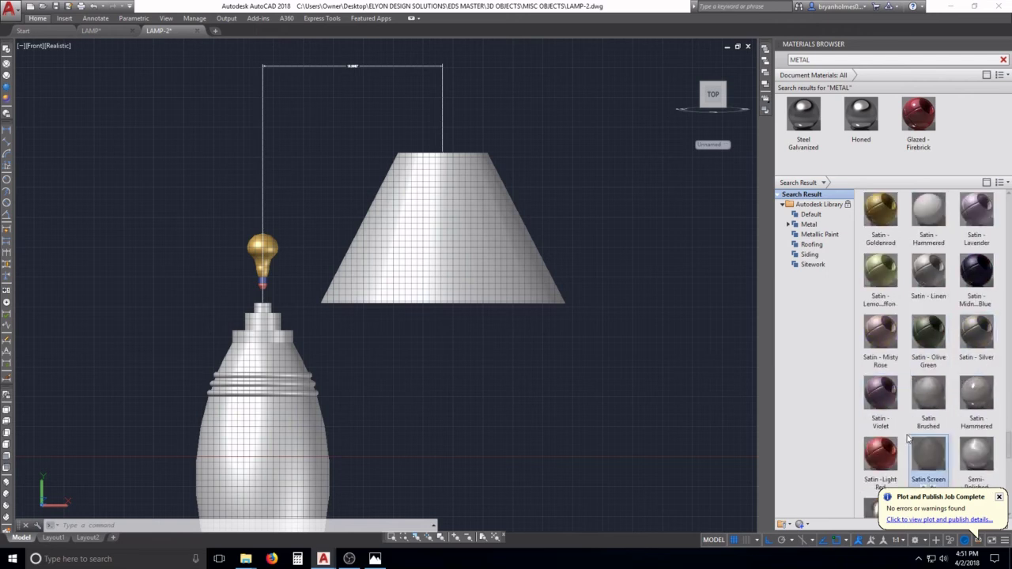
scroll(933, 466, "down", 5)
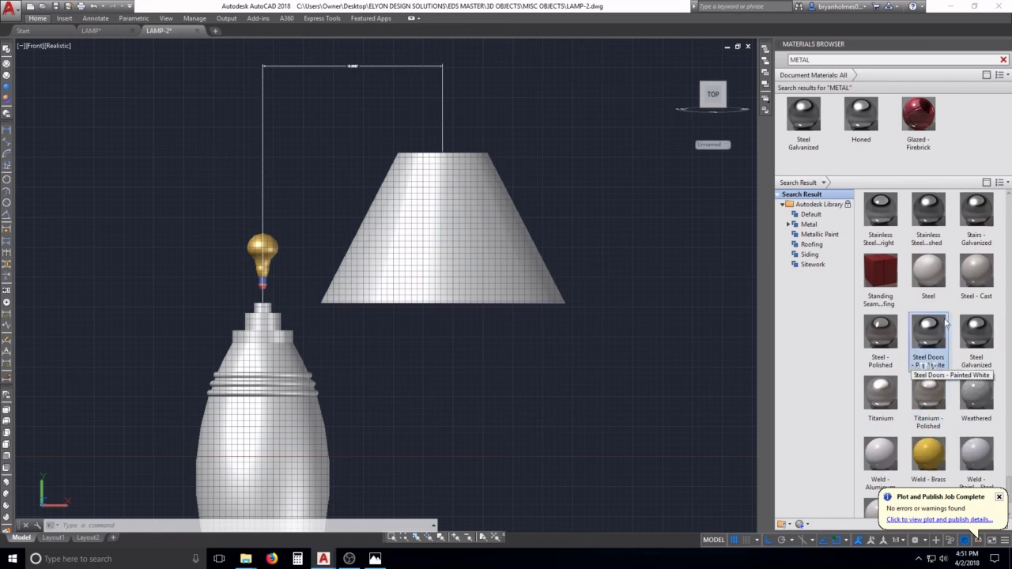
scroll(945, 324, "down", 3)
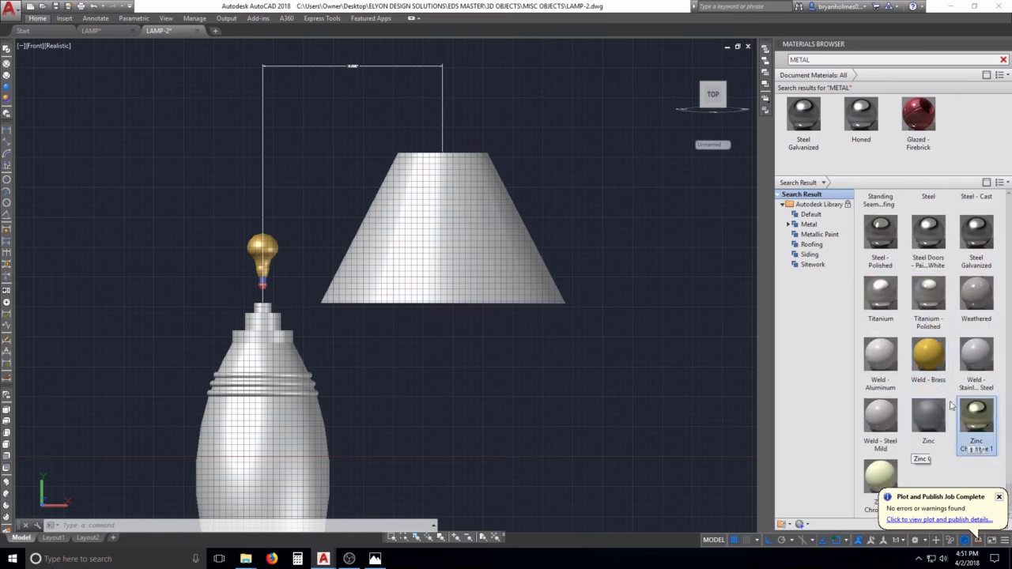
scroll(927, 360, "up", 5)
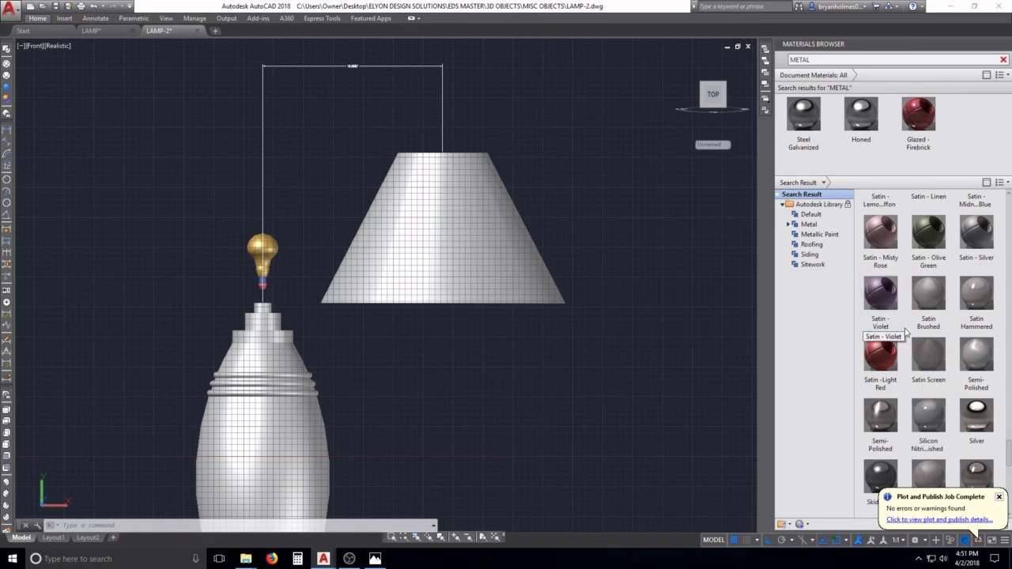
scroll(909, 347, "up", 5)
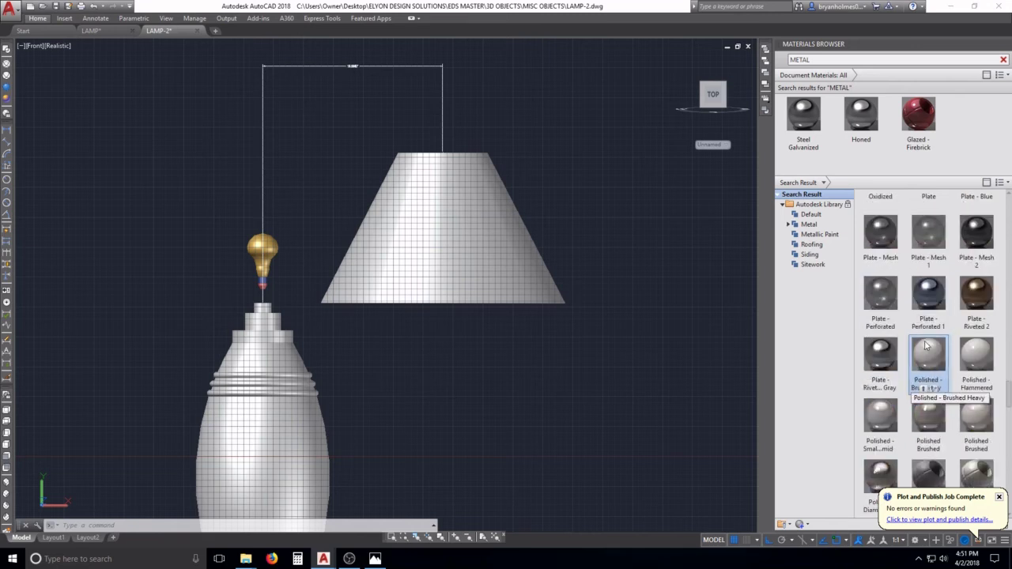
scroll(939, 302, "up", 5)
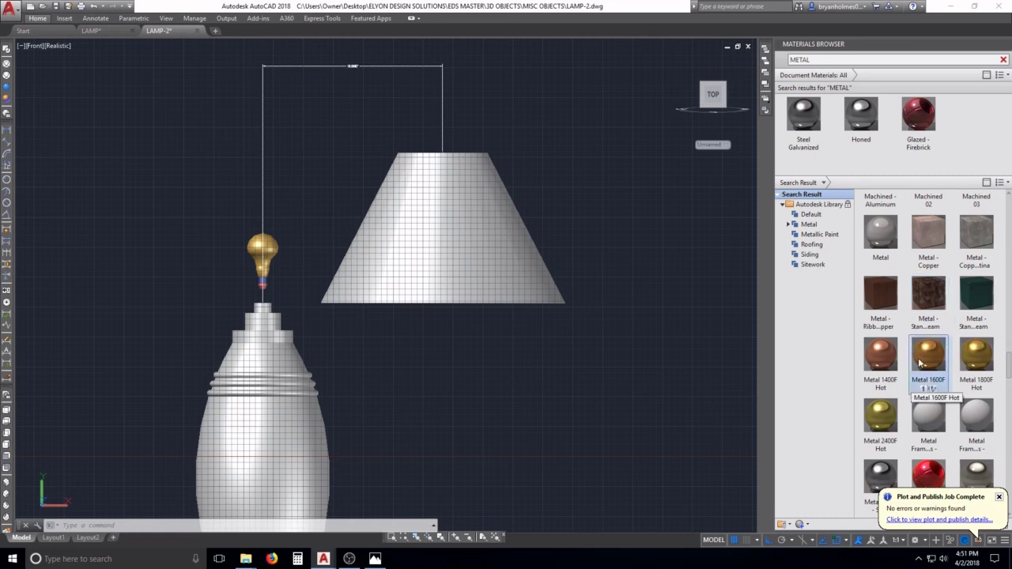
Apply the dark copper metal material to the lamp body and check the result
mouse_move(929, 299)
left_mouse_down()
mouse_move(650, 381)
mouse_move(282, 415)
left_mouse_up()
middle_click_drag(345, 405, 454, 318)
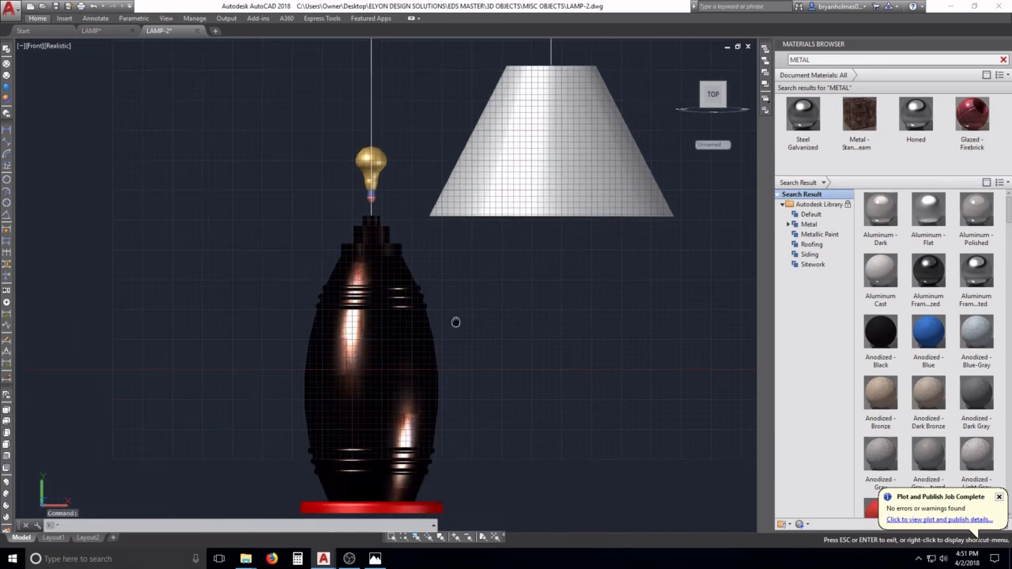
scroll(361, 388, "up", 6)
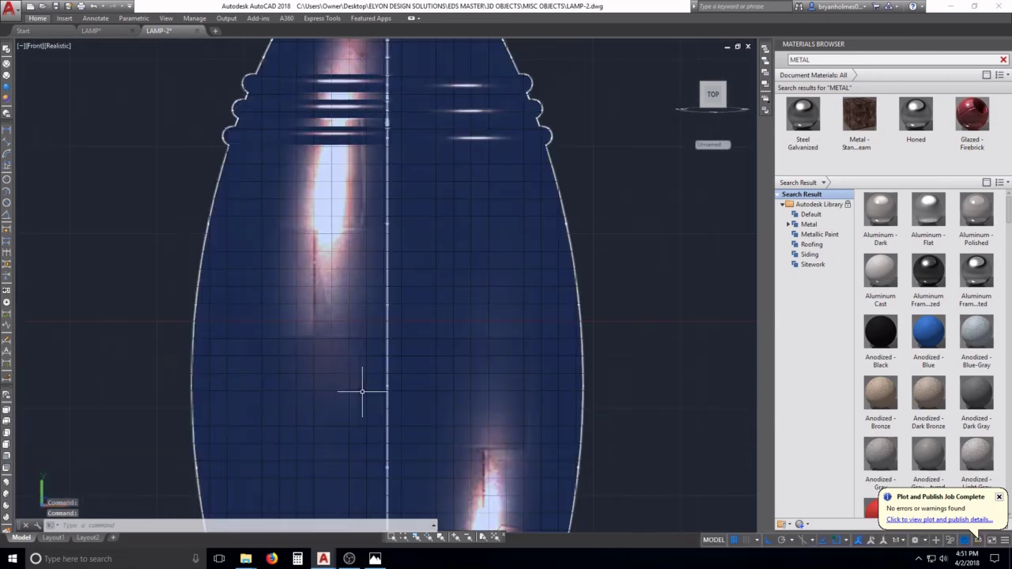
scroll(361, 388, "down", 7)
scroll(406, 450, "up", 2)
scroll(442, 448, "up", 3)
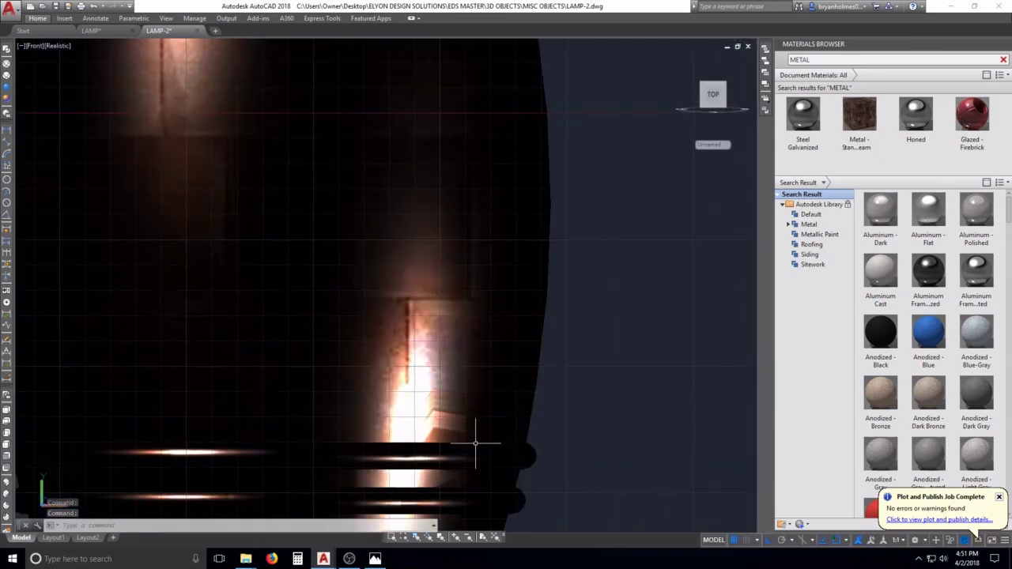
scroll(482, 435, "down", 7)
scroll(525, 399, "up", 1)
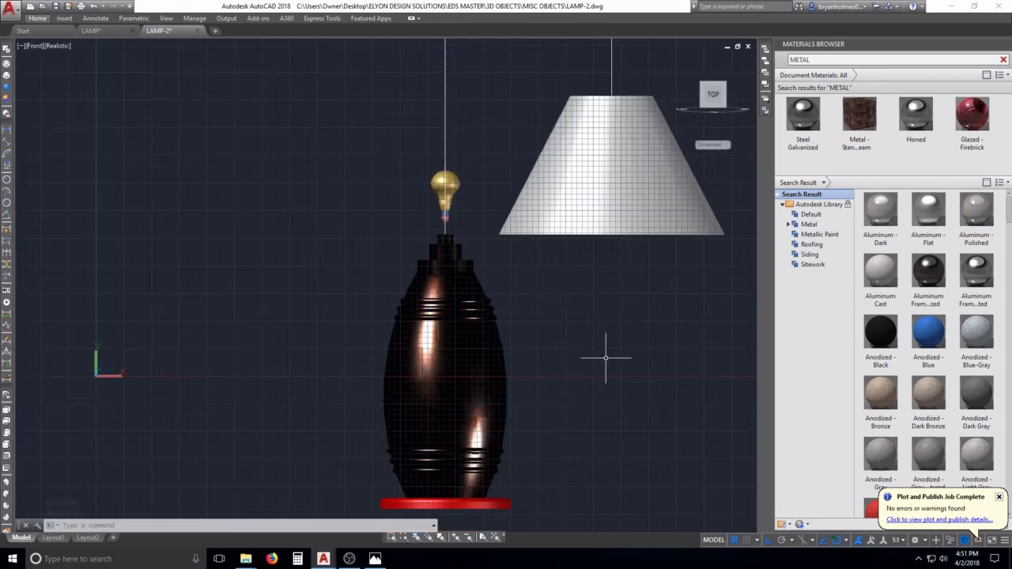
left_click(450, 379)
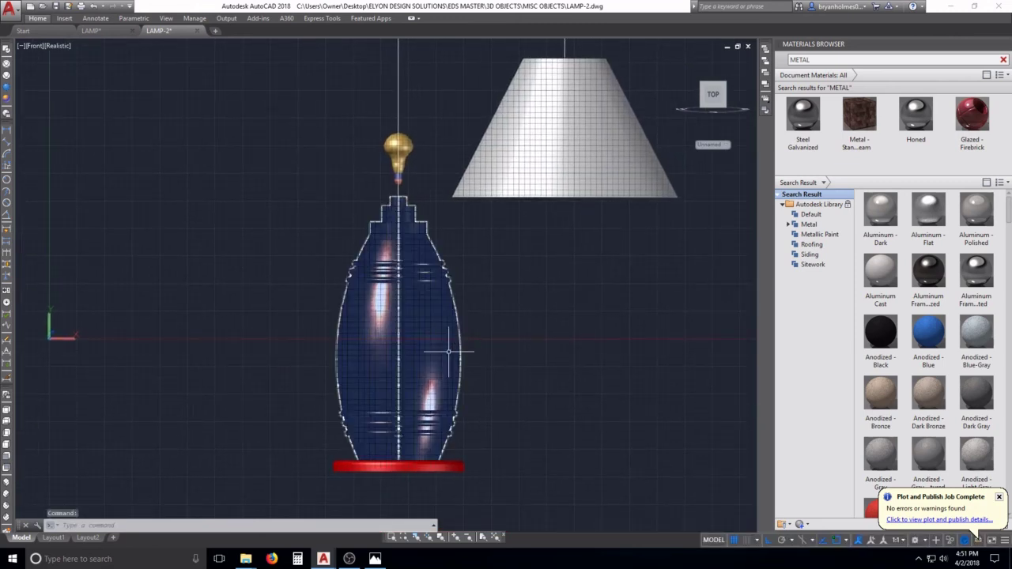
key("Escape")
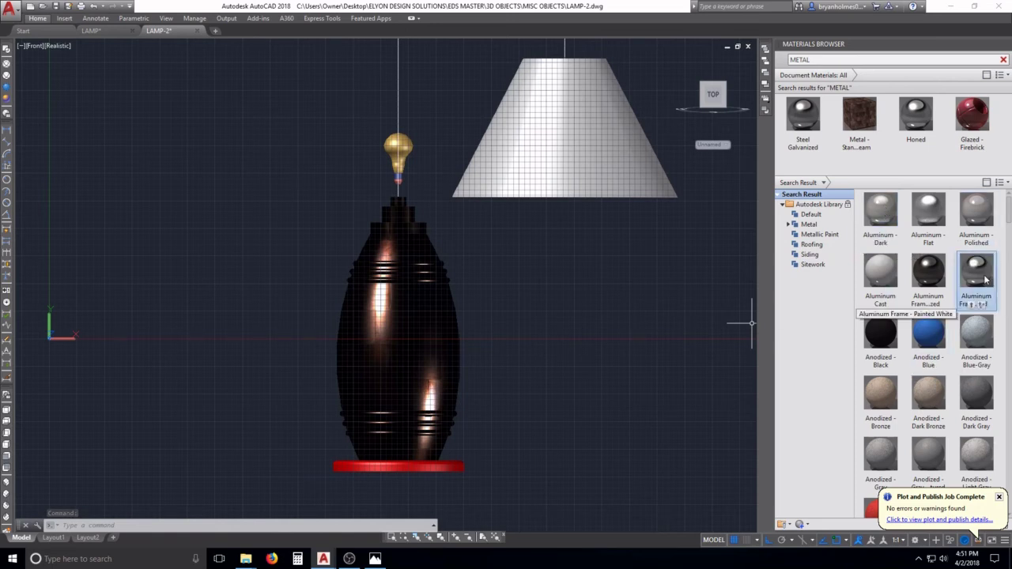
Put the Aluminum Frame material on the red base disc
mouse_move(982, 273)
left_mouse_down()
mouse_move(919, 304)
mouse_move(774, 324)
mouse_move(585, 378)
mouse_move(473, 444)
mouse_move(460, 468)
left_mouse_up()
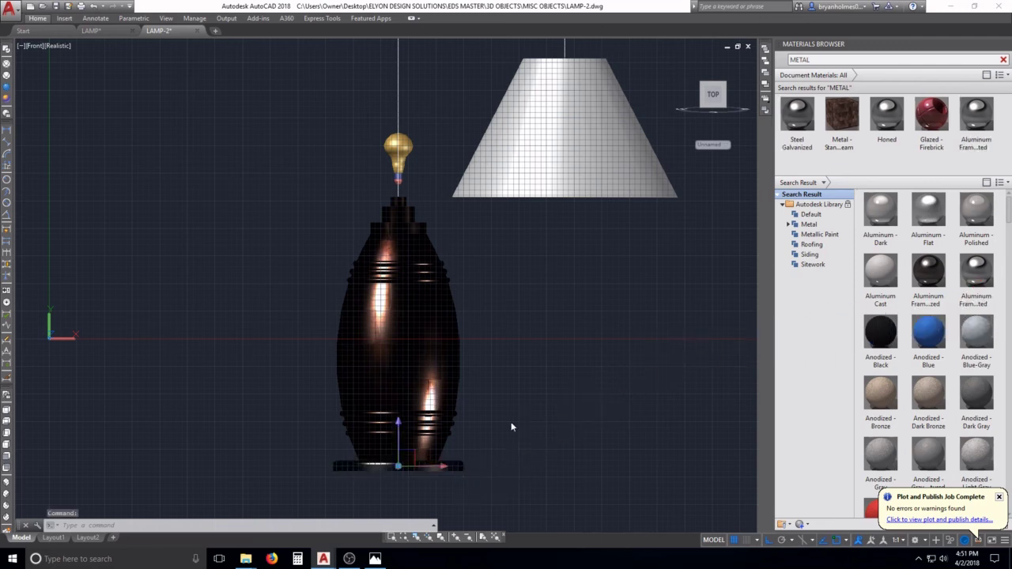
scroll(455, 472, "up", 2)
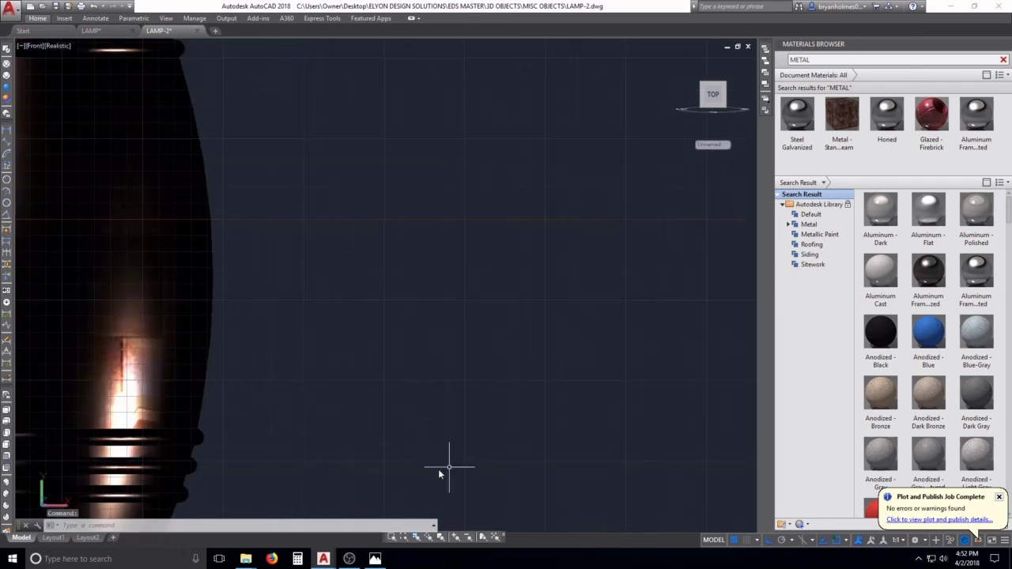
scroll(440, 468, "down", 4)
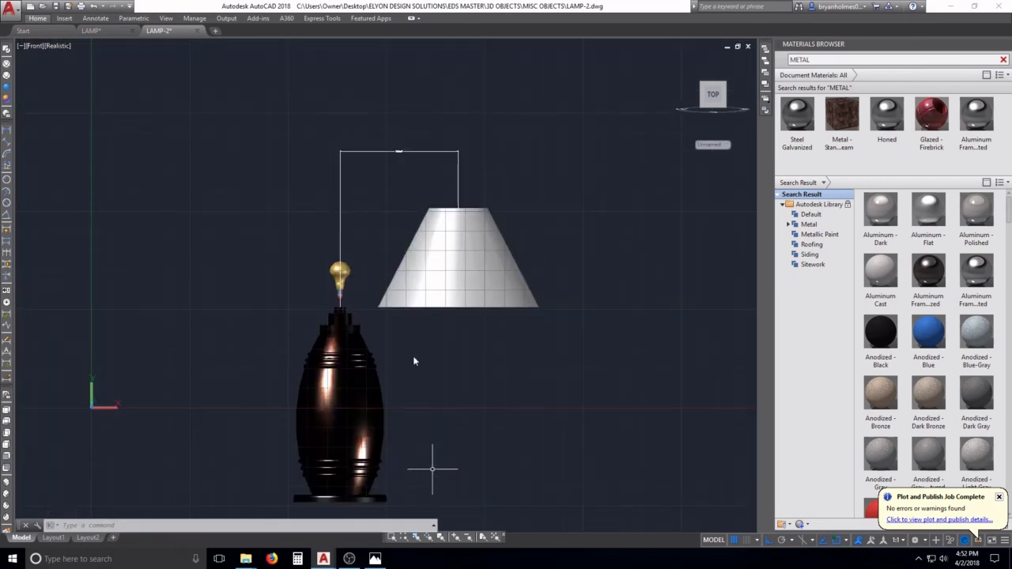
scroll(388, 235, "up", 6)
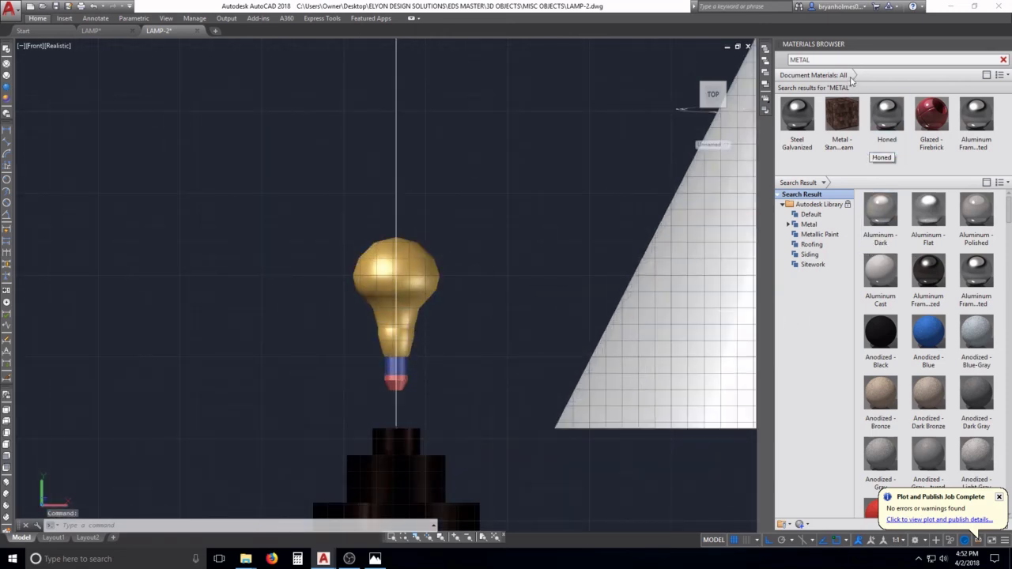
Search for glass materials and apply Clear - Light to the bulb
left_click(817, 60)
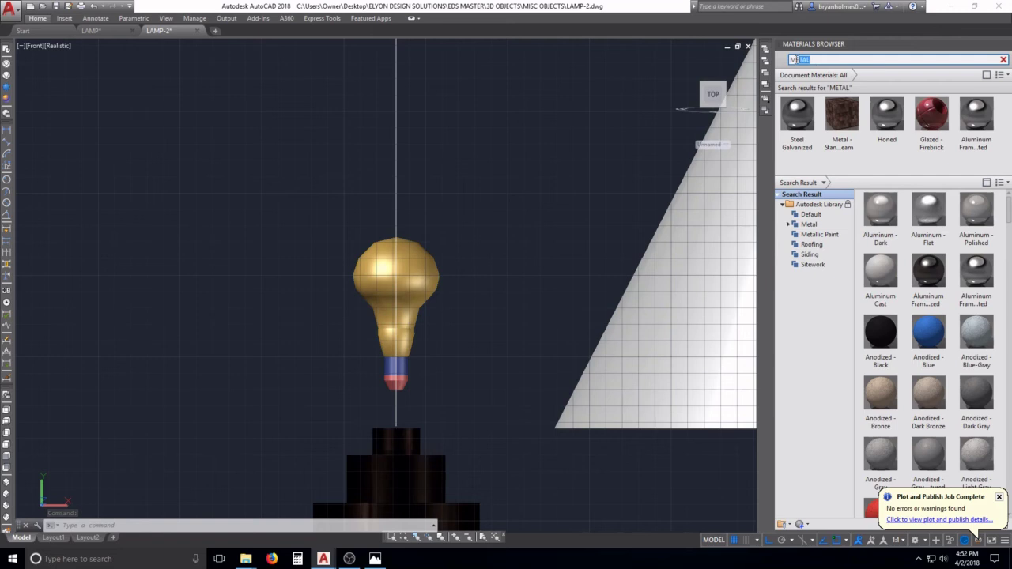
type("GLASS")
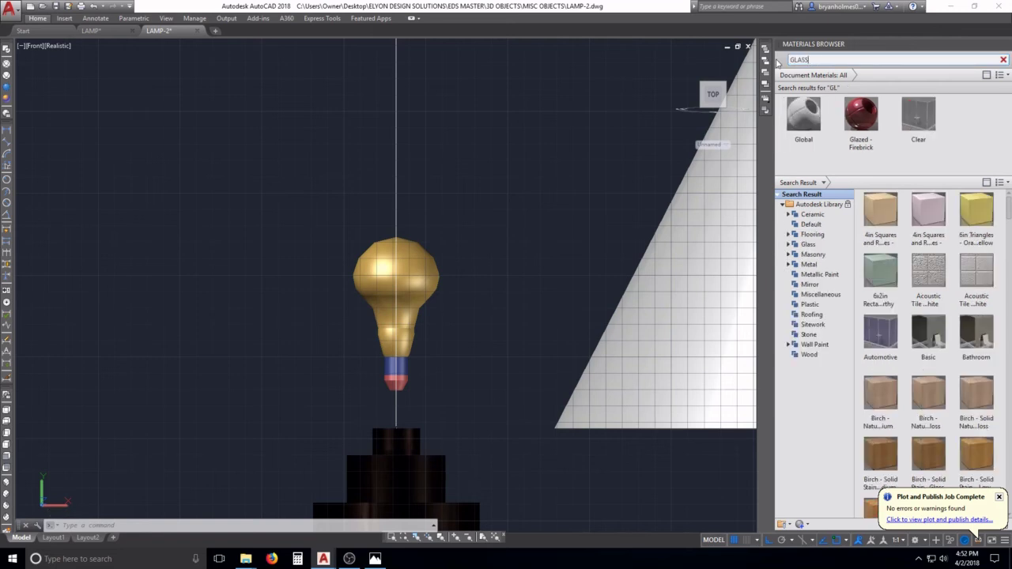
key("Return")
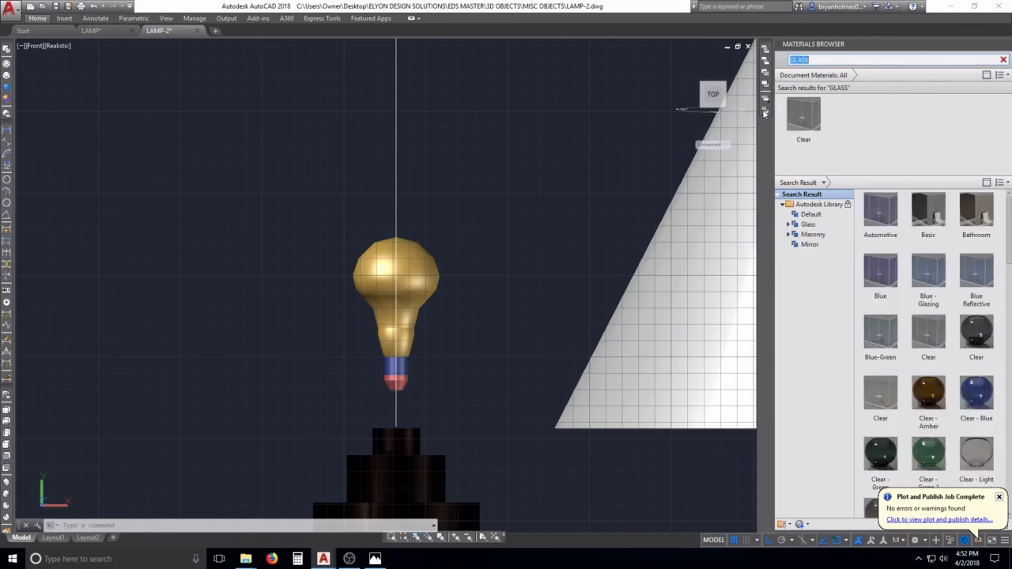
left_click_drag(976, 454, 437, 274)
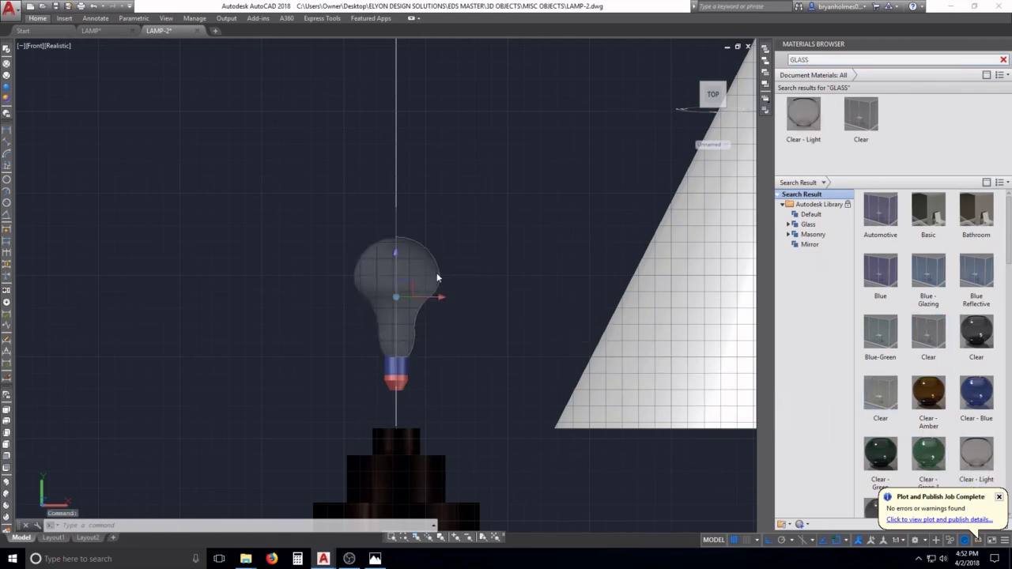
Search for plastic materials and give the bulb's screw base the Black finish
left_click(835, 61)
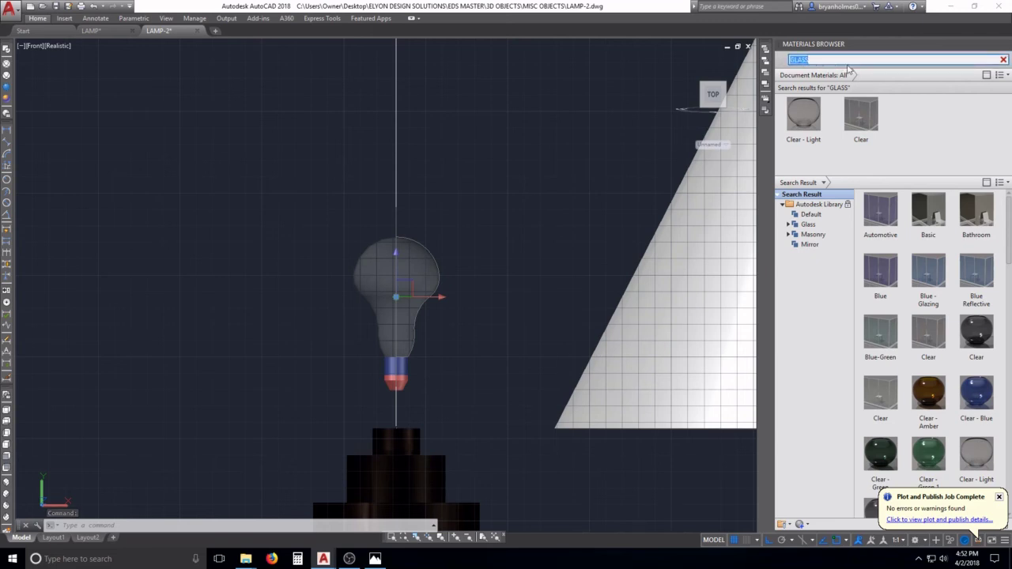
type("PLAS")
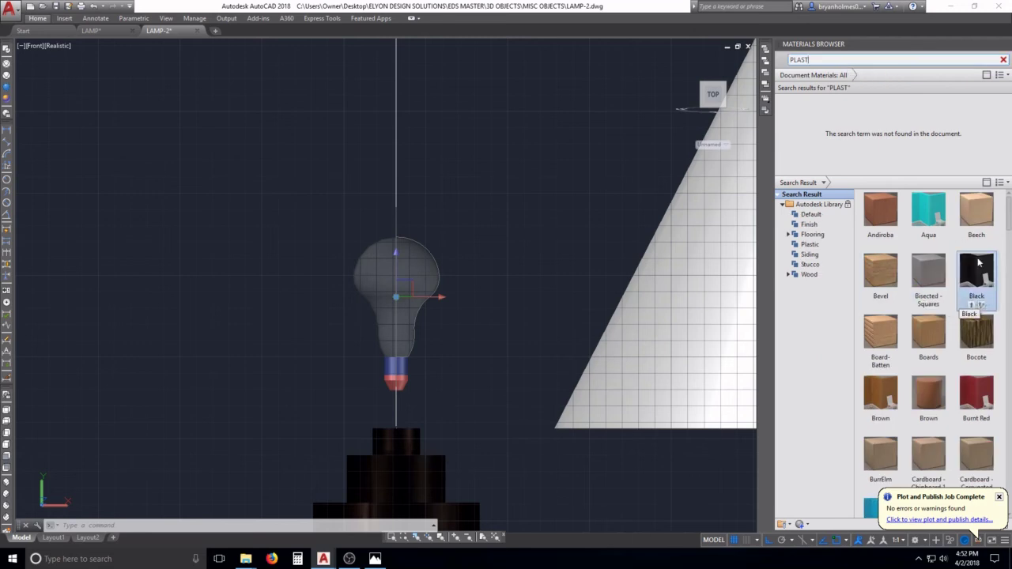
left_click_drag(977, 271, 401, 368)
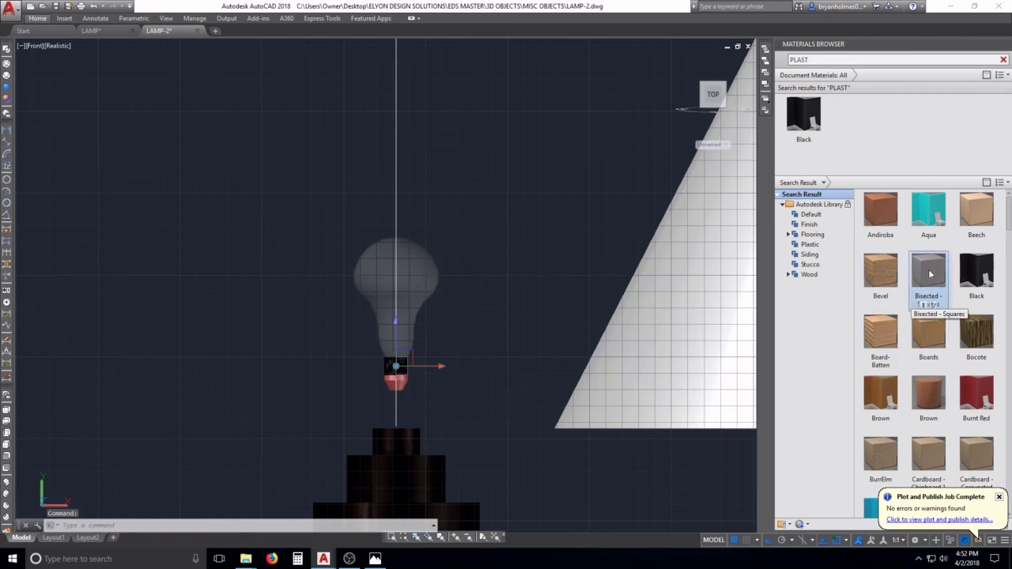
Search for metal materials and apply an aluminium finish to the small red socket
double_click(799, 59)
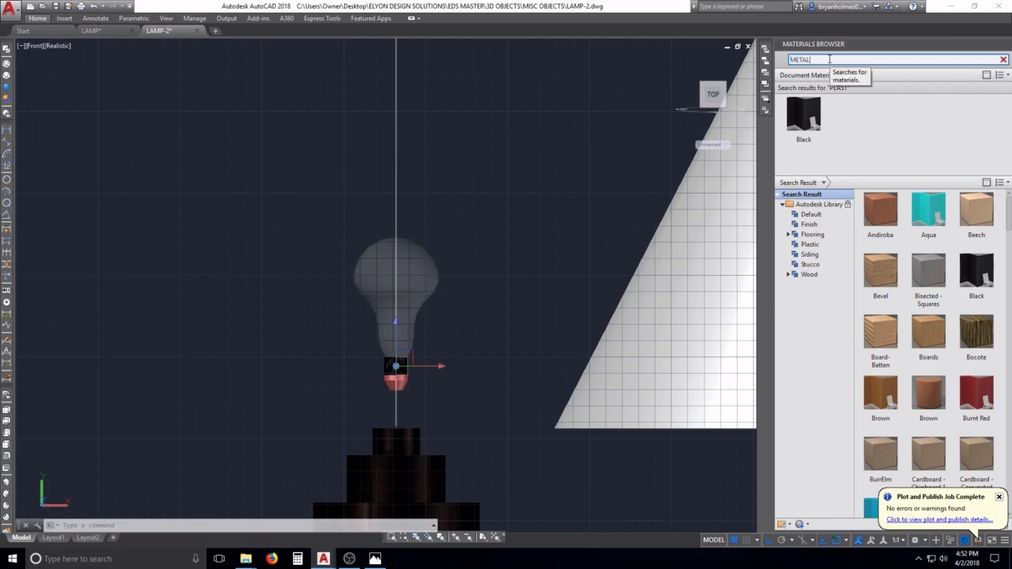
key("Return")
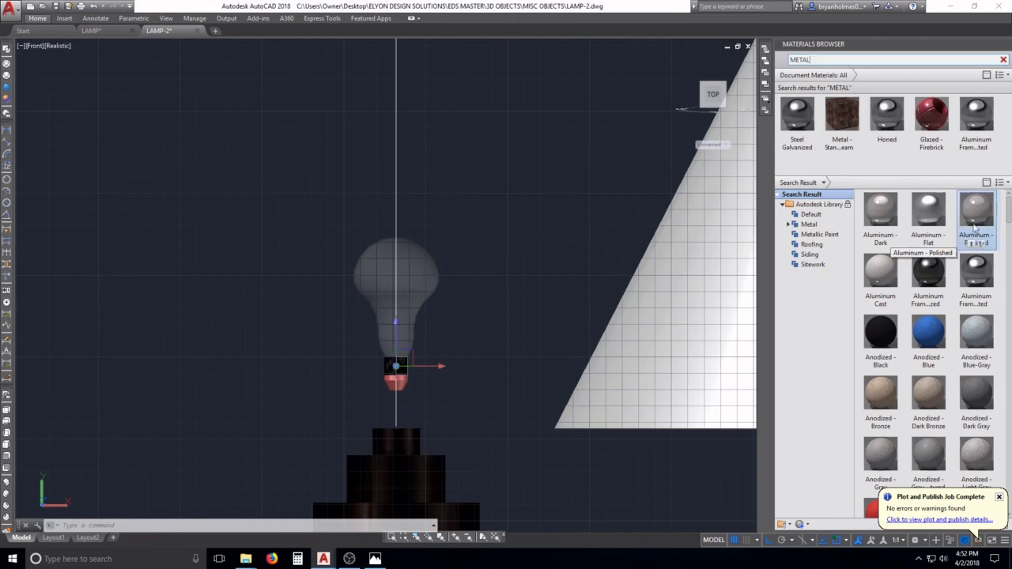
left_click_drag(977, 276, 403, 385)
key("Escape")
scroll(521, 308, "down", 4)
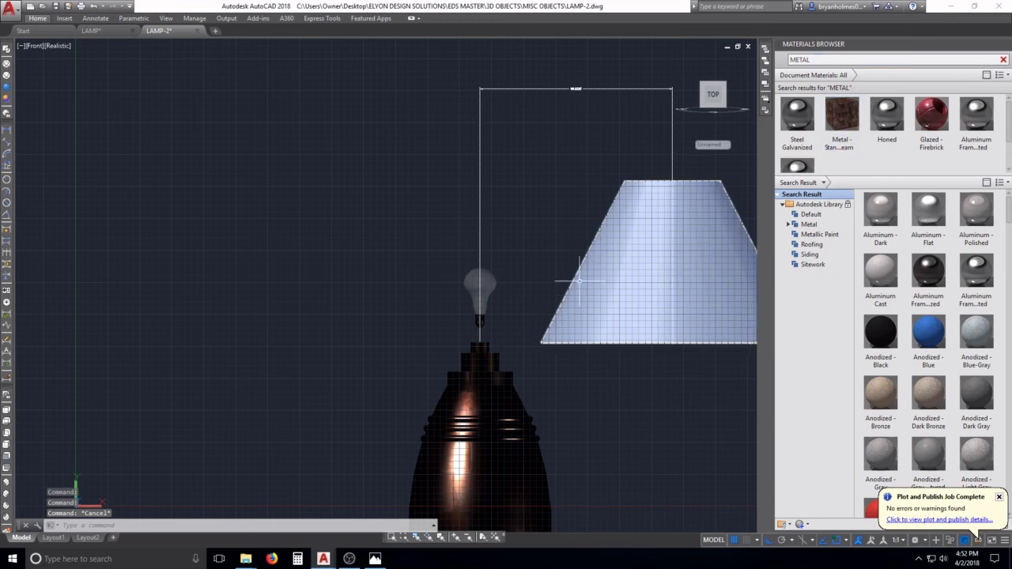
double_click(797, 60)
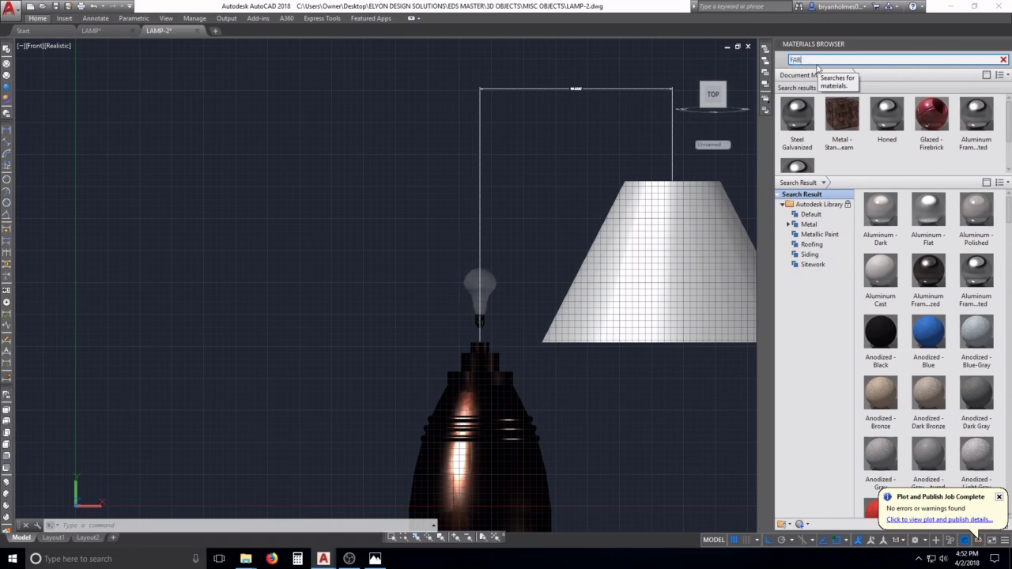
Search for fabric materials and apply Light Brown fabric to the lampshade
type("IC")
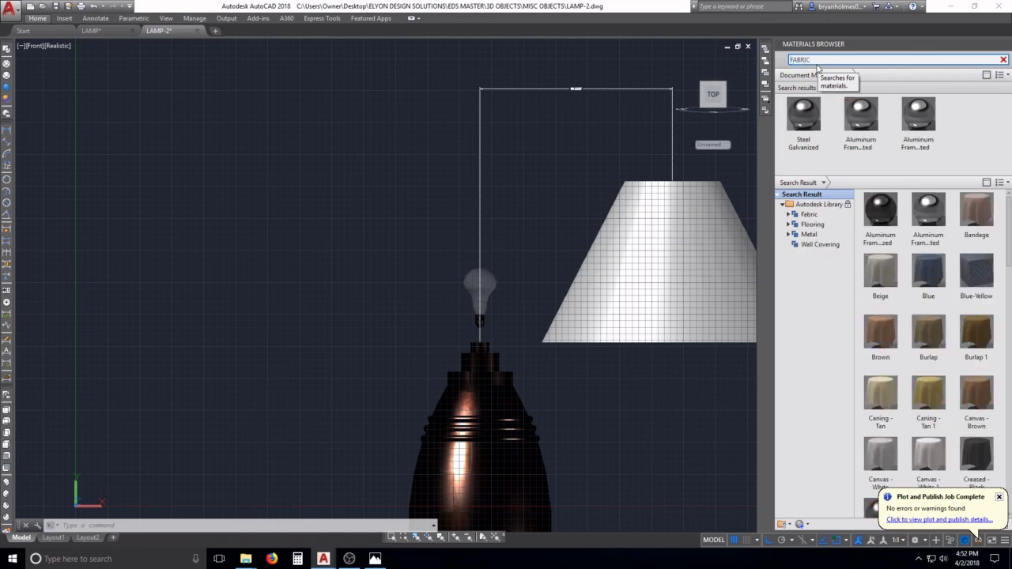
scroll(931, 356, "down", 5)
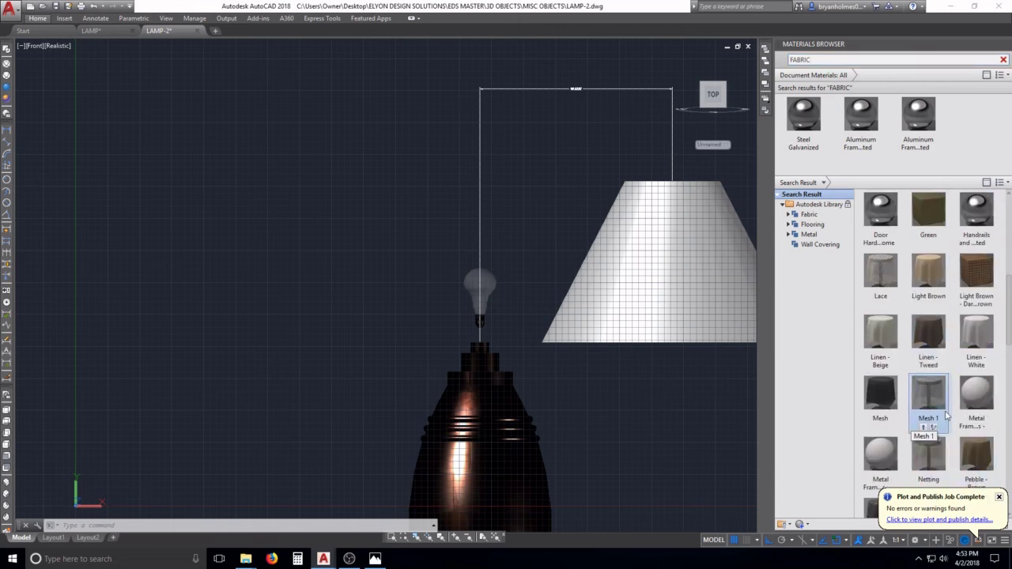
left_click_drag(933, 286, 702, 278)
scroll(611, 235, "down", 4)
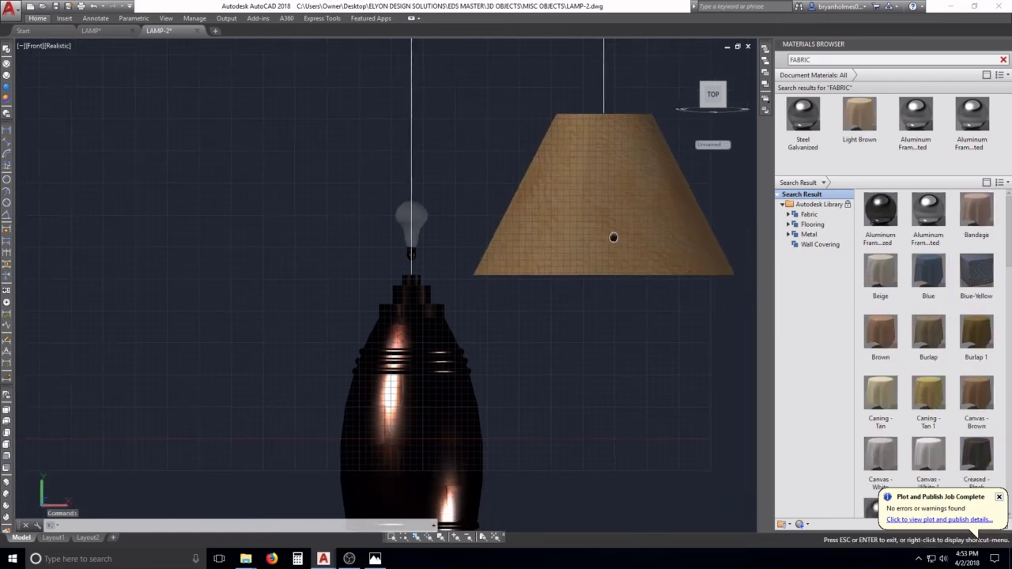
Glance at the rendered lamp image, then bring the lamp drawing back to the front
scroll(594, 283, "up", 3)
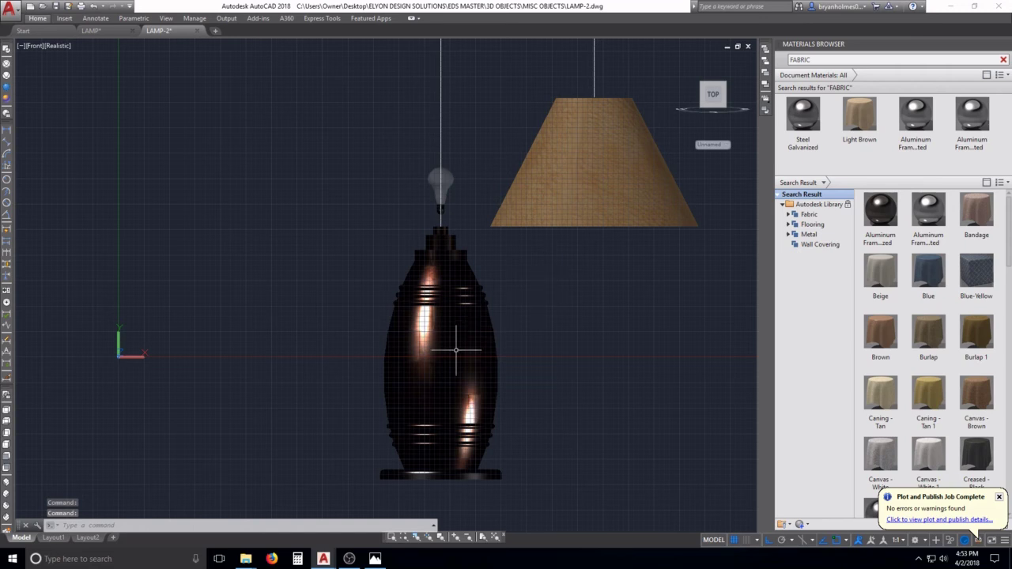
left_click(375, 558)
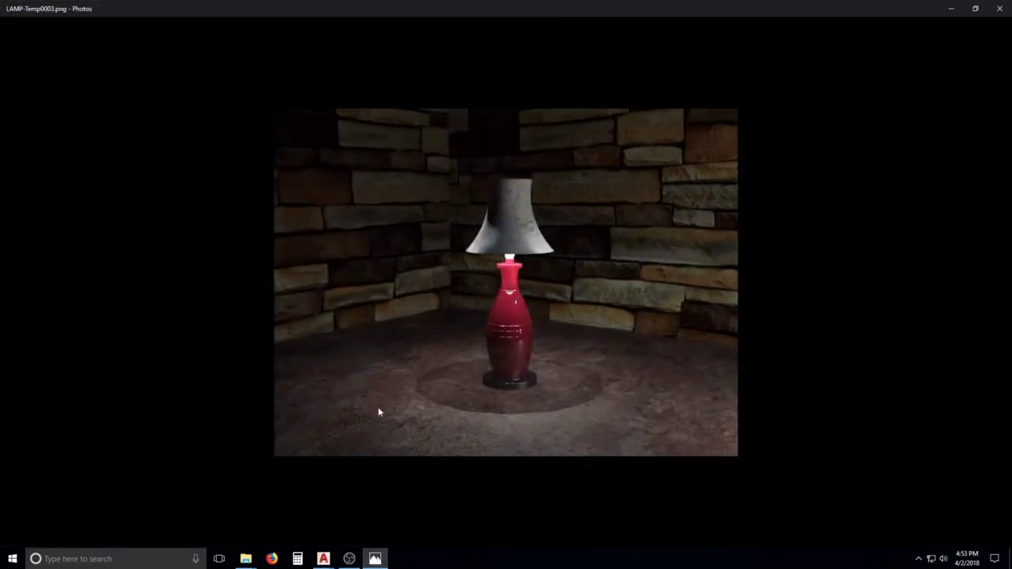
left_click(375, 558)
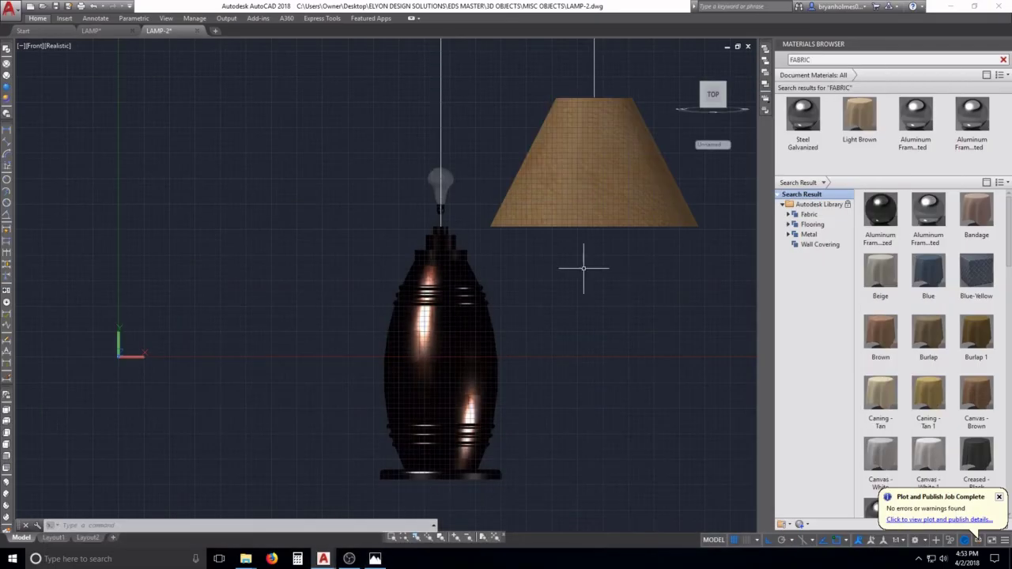
Move the bulb's three parts down so it sits lower in the socket
middle_click_drag(600, 195, 584, 265)
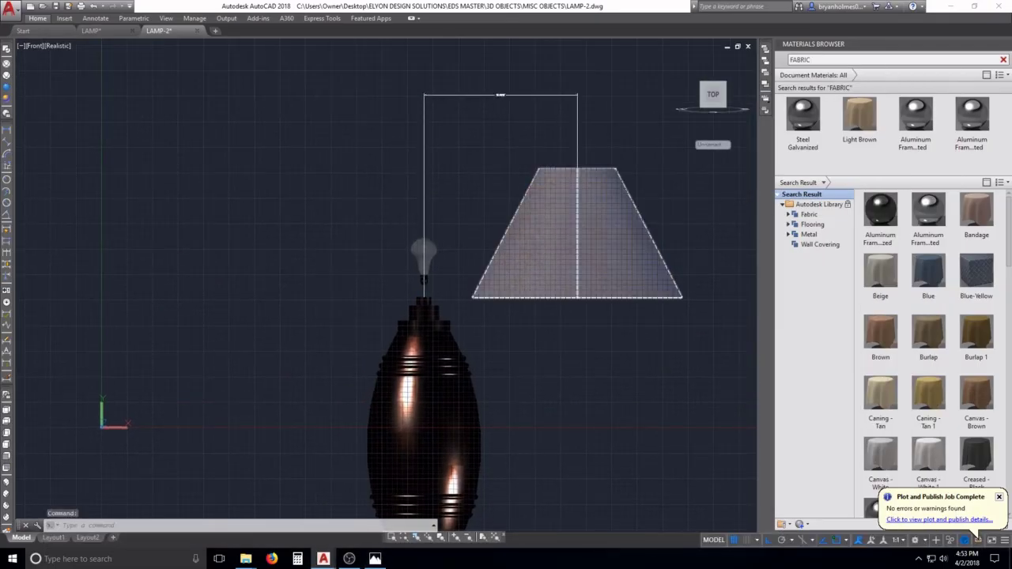
key("Escape")
key("Escape")
key("Escape")
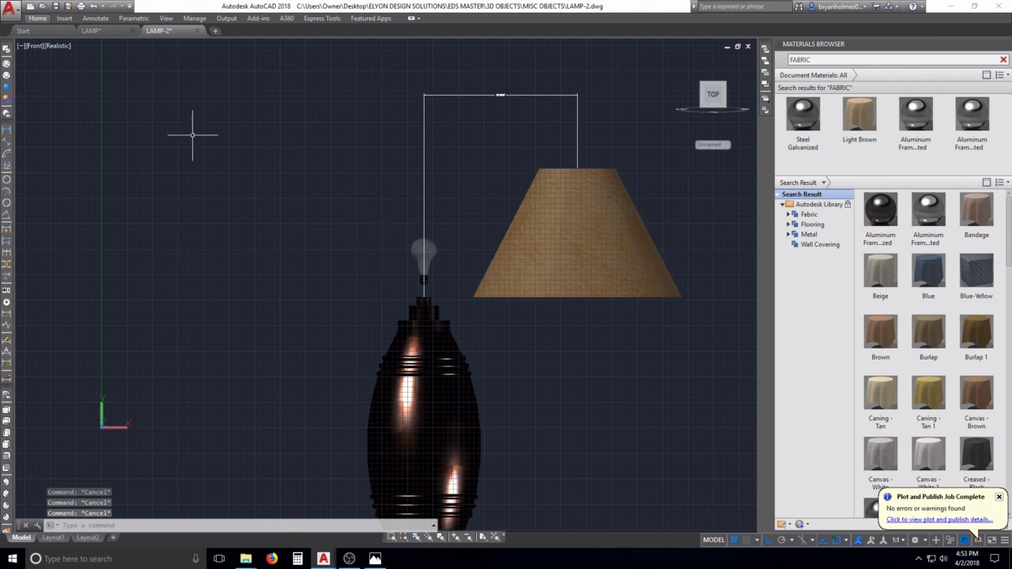
left_click(8, 139)
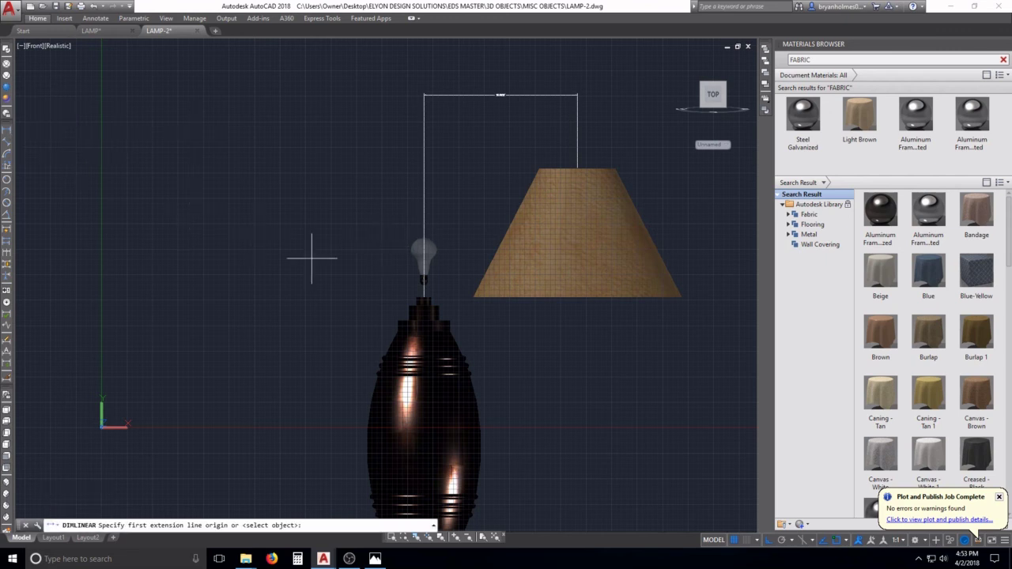
scroll(443, 300, "up", 5)
key("Escape")
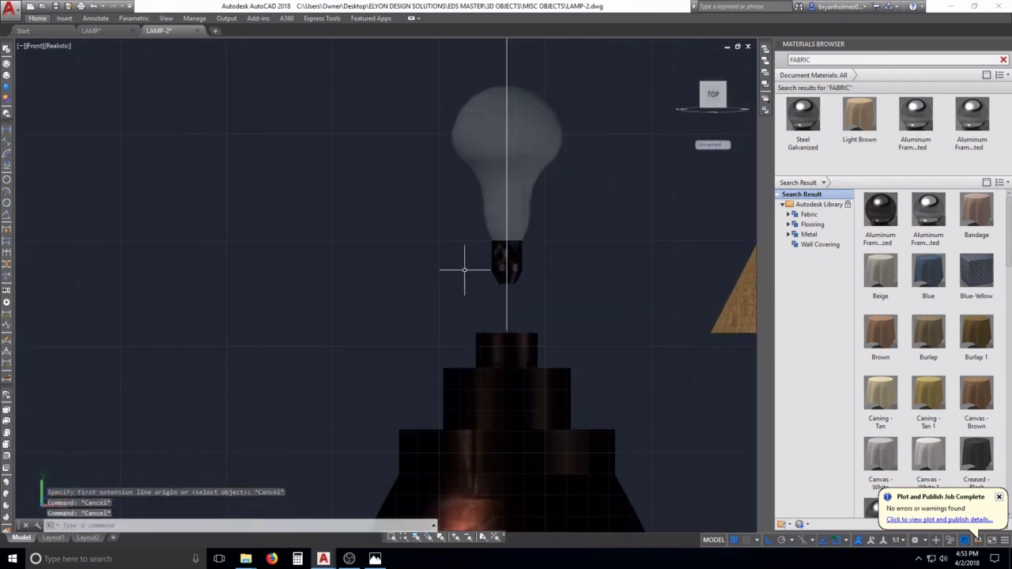
type("m")
key("Return")
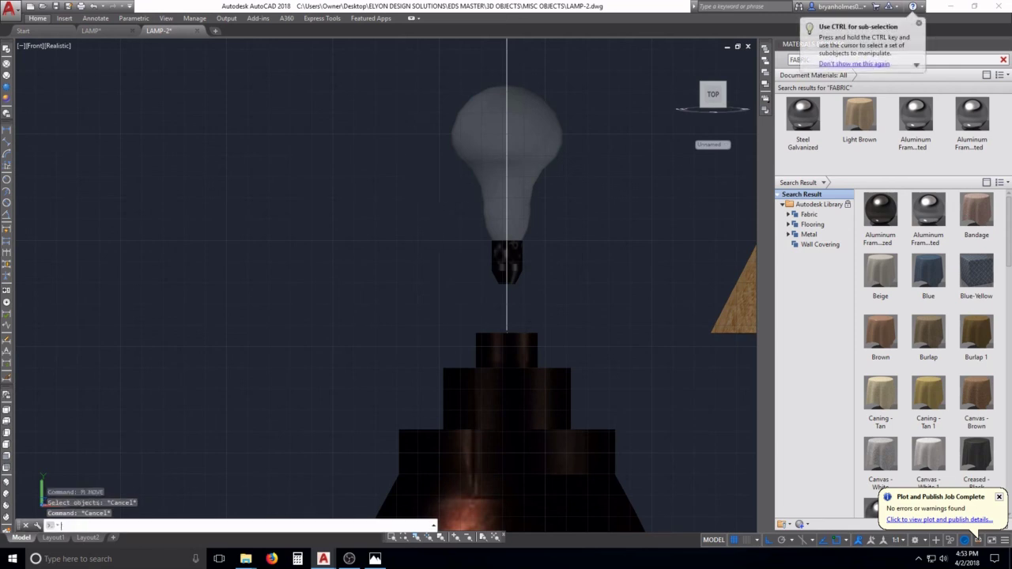
left_click(378, 56)
left_click(644, 363)
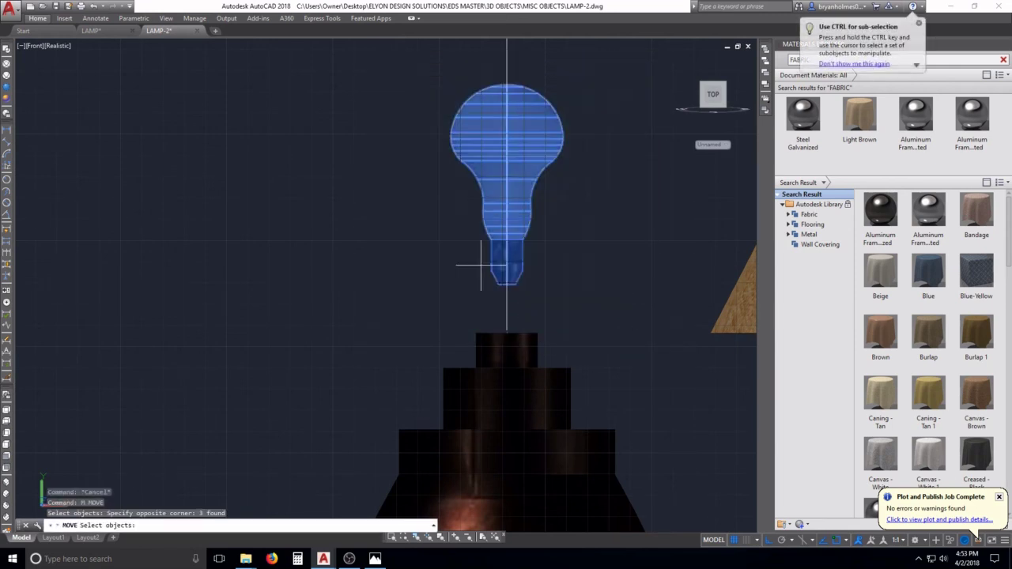
key("Return")
left_click(344, 230)
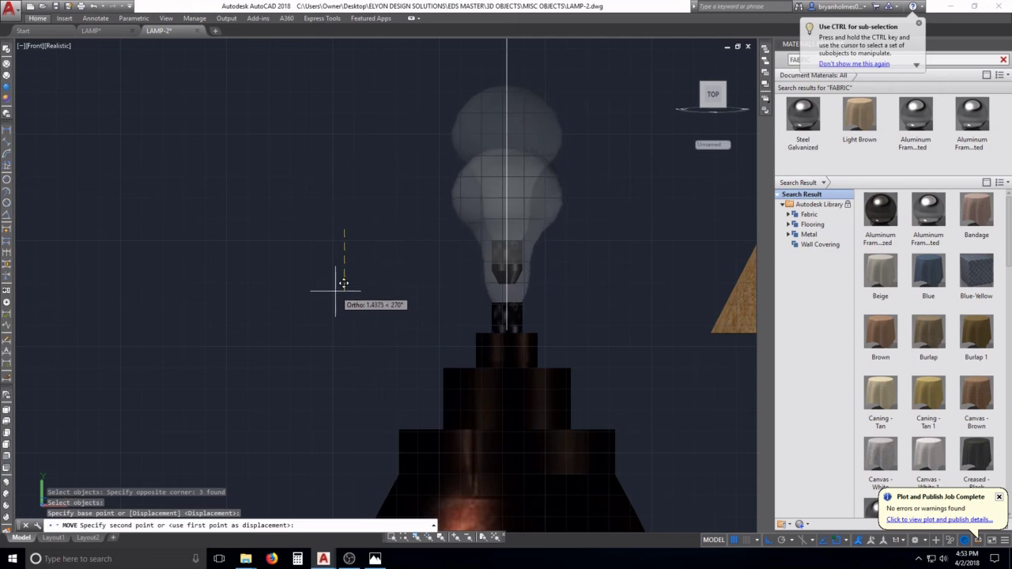
left_click(338, 290)
scroll(588, 312, "down", 3)
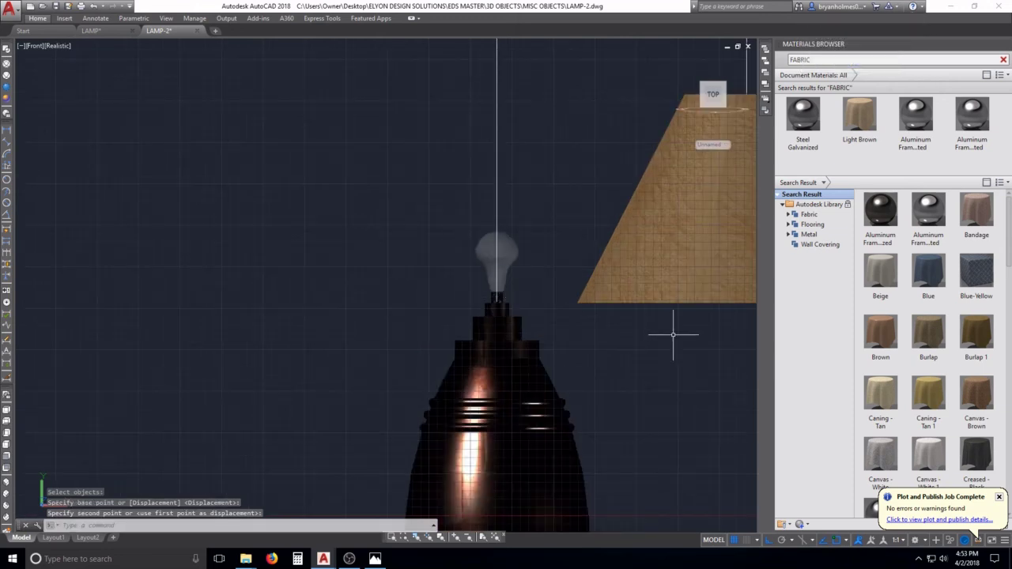
Move the lampshade left so it is centred over the lamp body
middle_click_drag(673, 334, 377, 354)
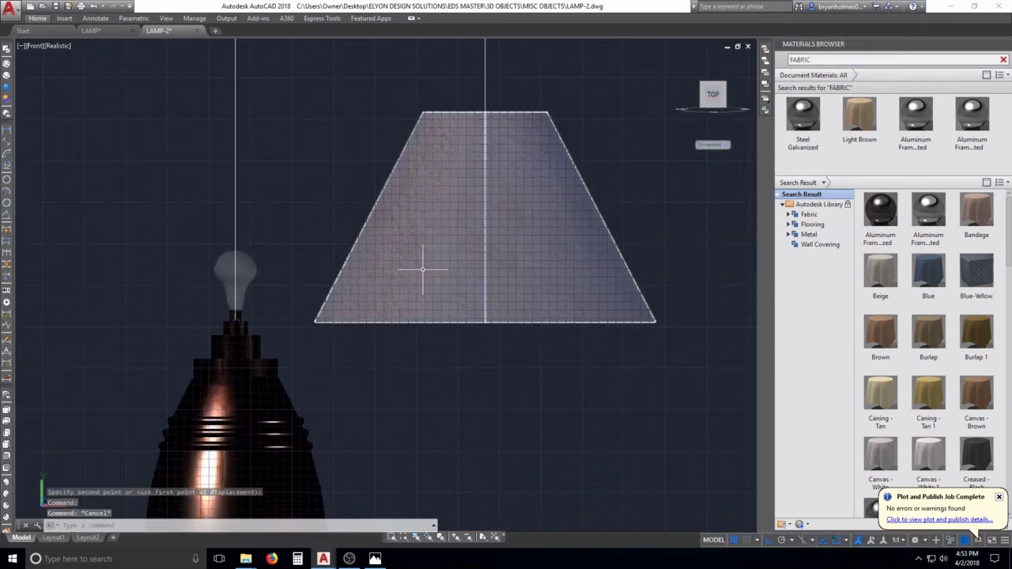
type("m")
key("Return")
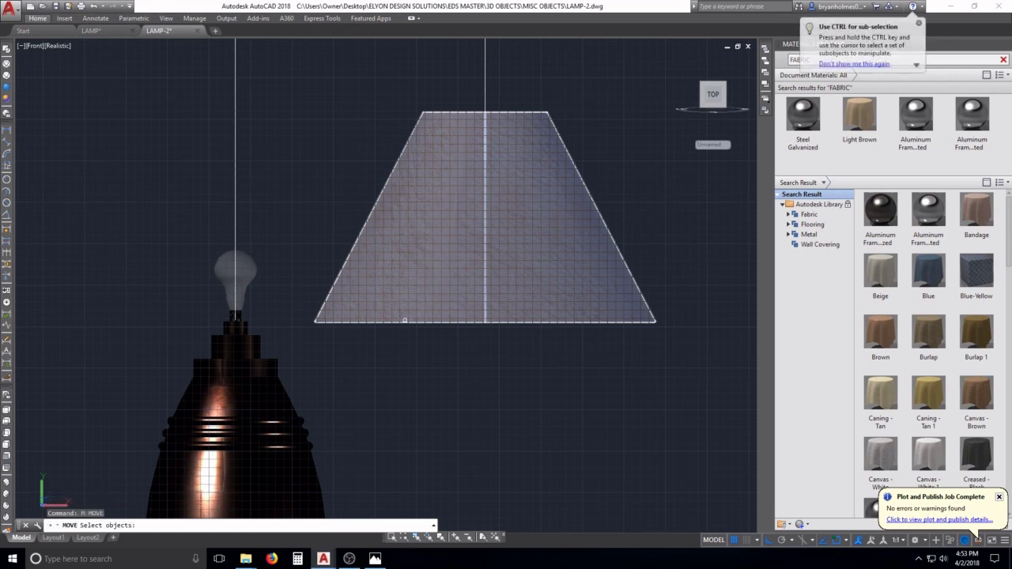
left_click(404, 319)
middle_click_drag(459, 127, 497, 250)
key("Return")
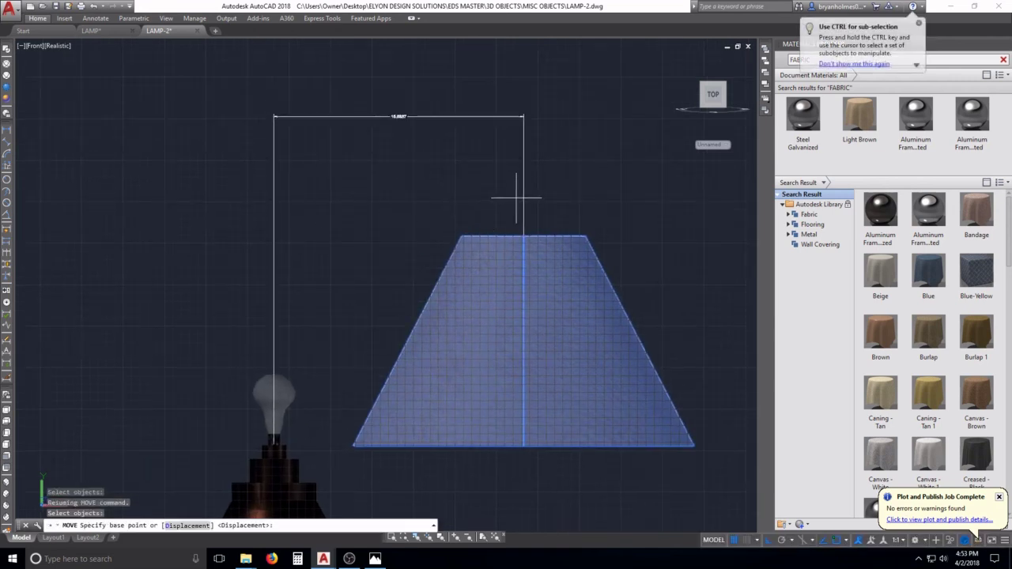
left_click(523, 196)
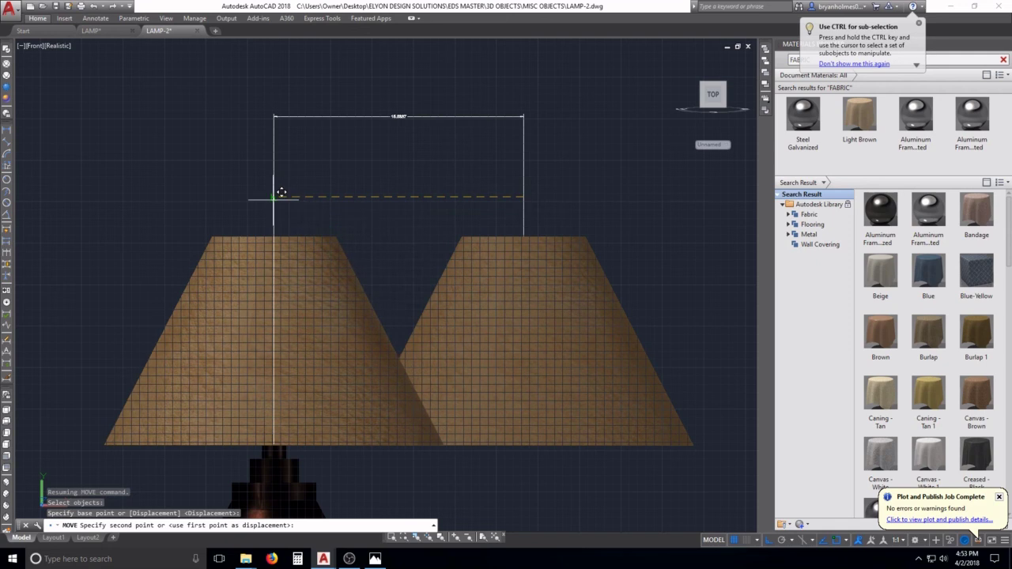
left_click(274, 196)
key("Escape")
Erase the leftover vertical line with the E command
type("e")
key("Return")
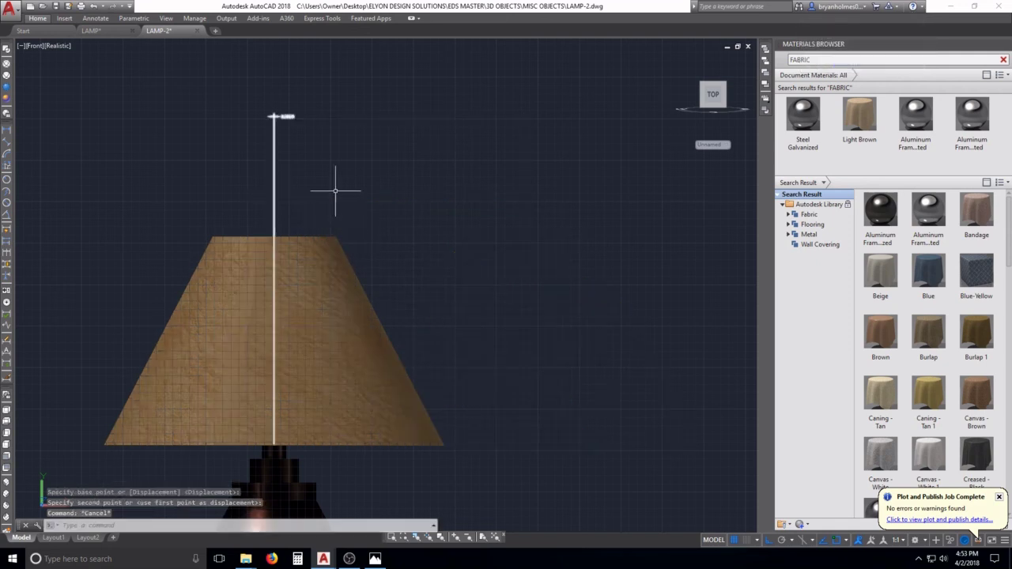
left_click_drag(337, 189, 251, 151)
key("Return")
scroll(289, 209, "down", 8)
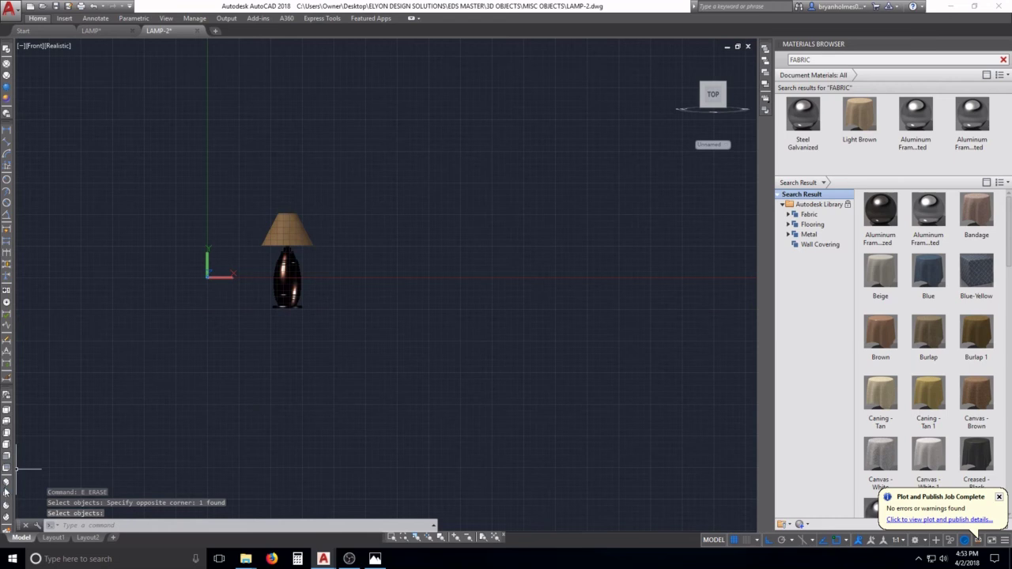
Render the lamp from the SW Isometric view with RR and close the preview
left_click(6, 491)
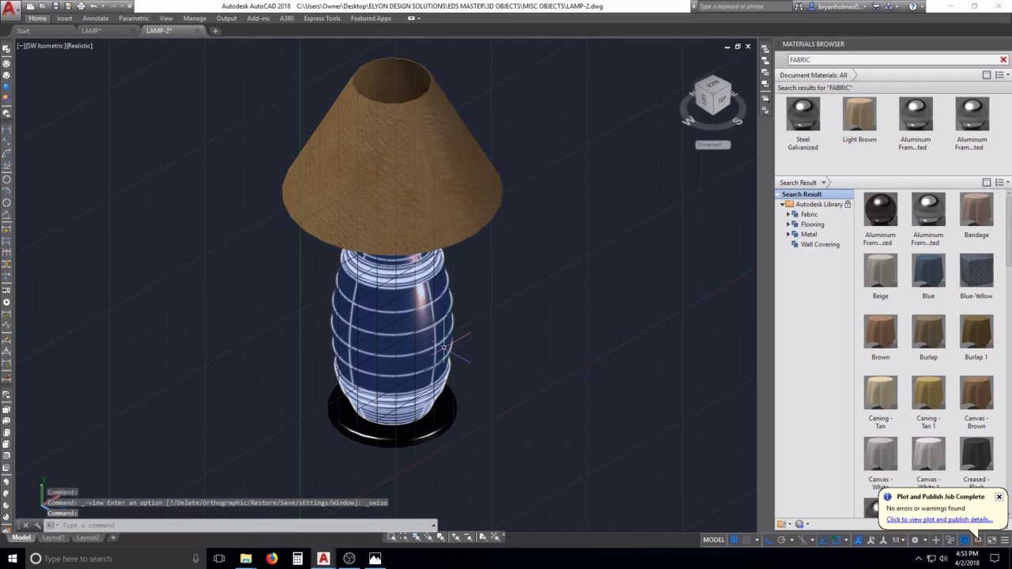
key("Escape")
key("Escape")
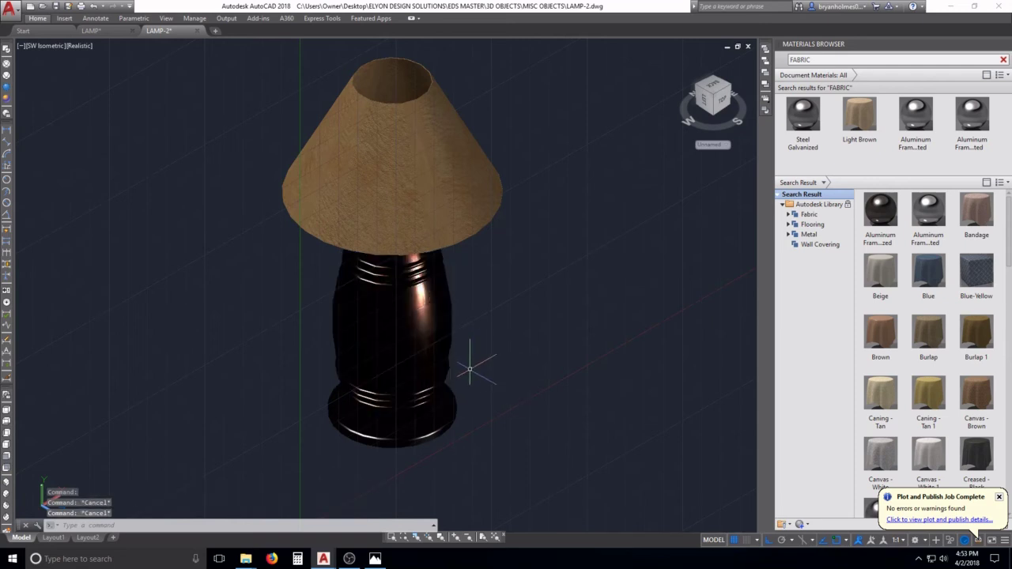
key("Escape")
type("RR")
key("Return")
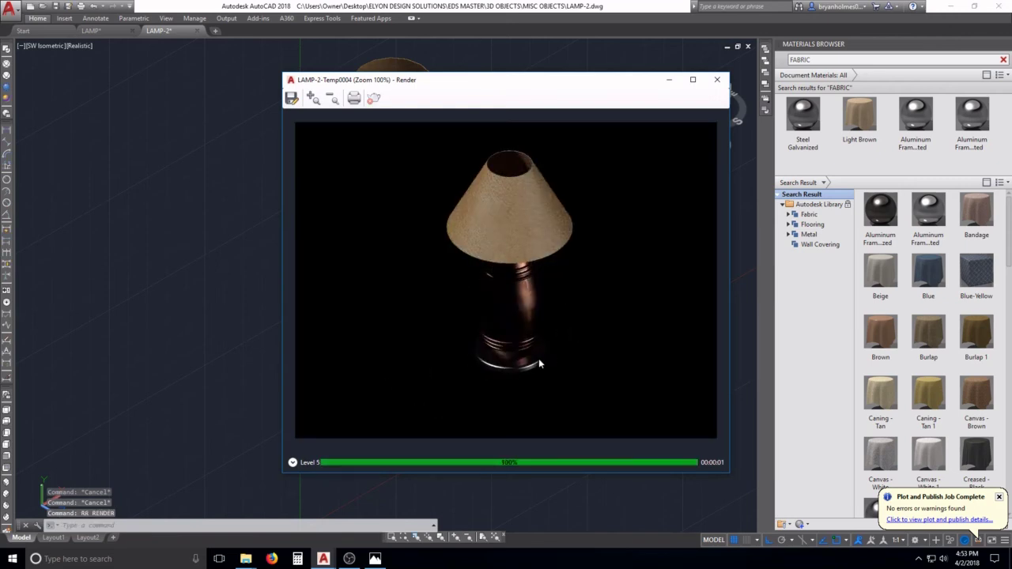
left_click(717, 79)
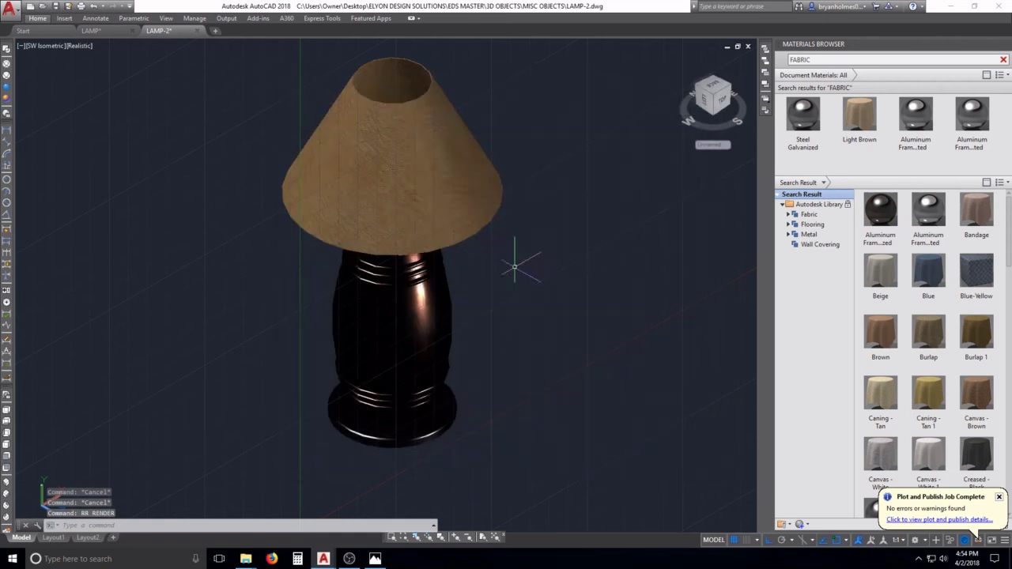
Orbit to a near-front angle, render again, then return to Front view
middle_click_drag(374, 343, 385, 271, "shift")
key("Escape")
key("Escape")
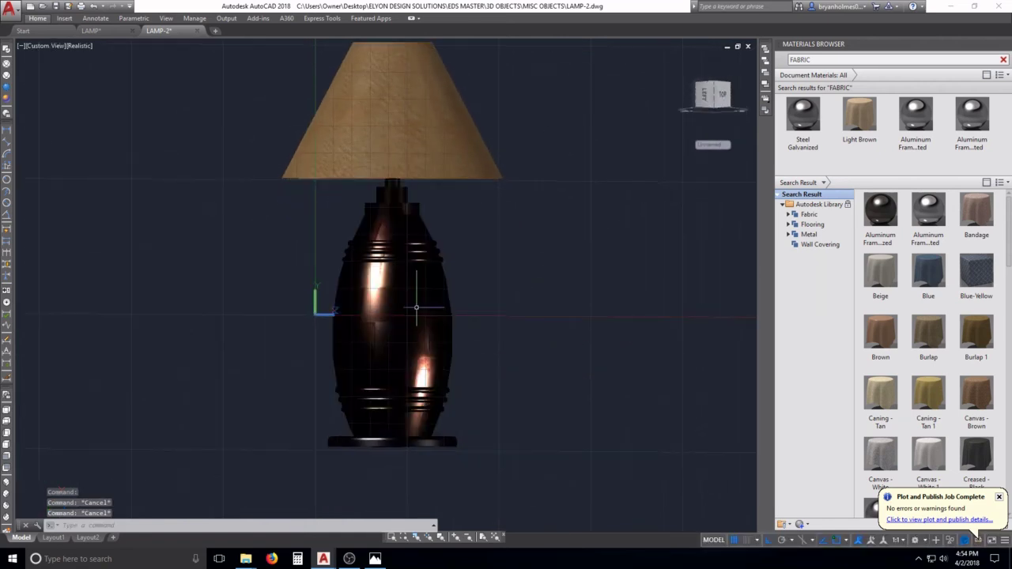
type("RR")
key("Return")
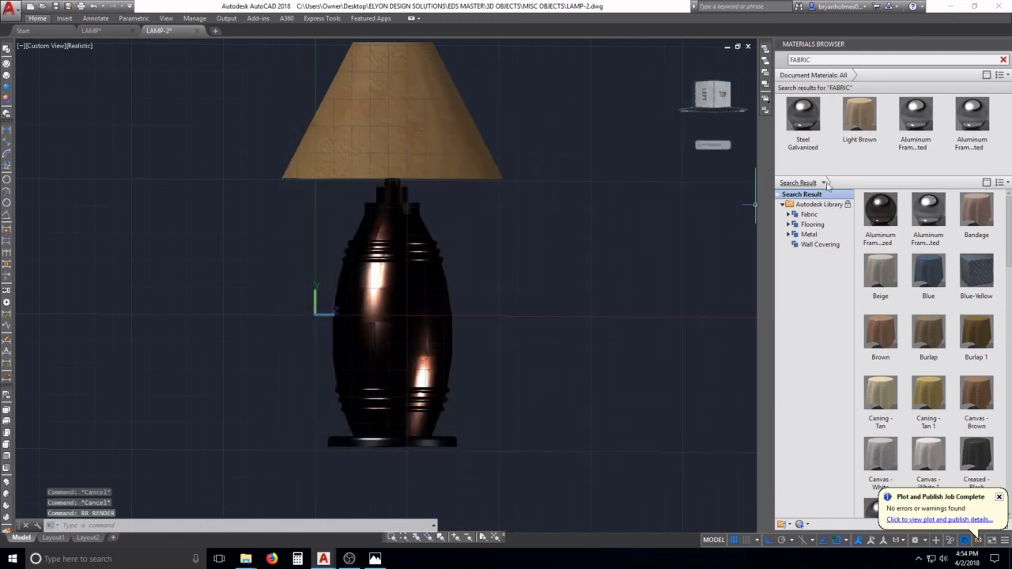
left_click(7, 458)
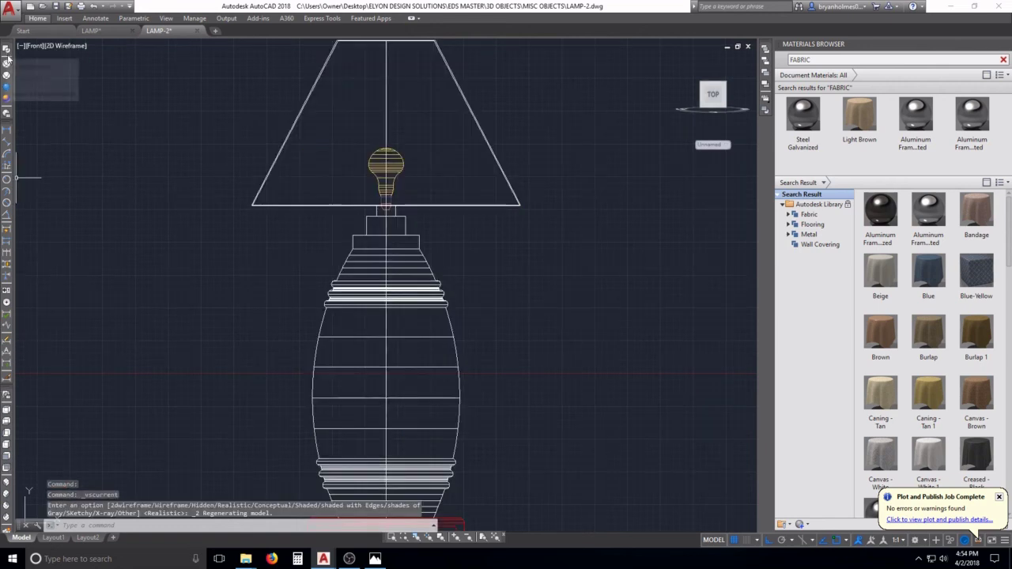
left_click(63, 45)
left_click(39, 57)
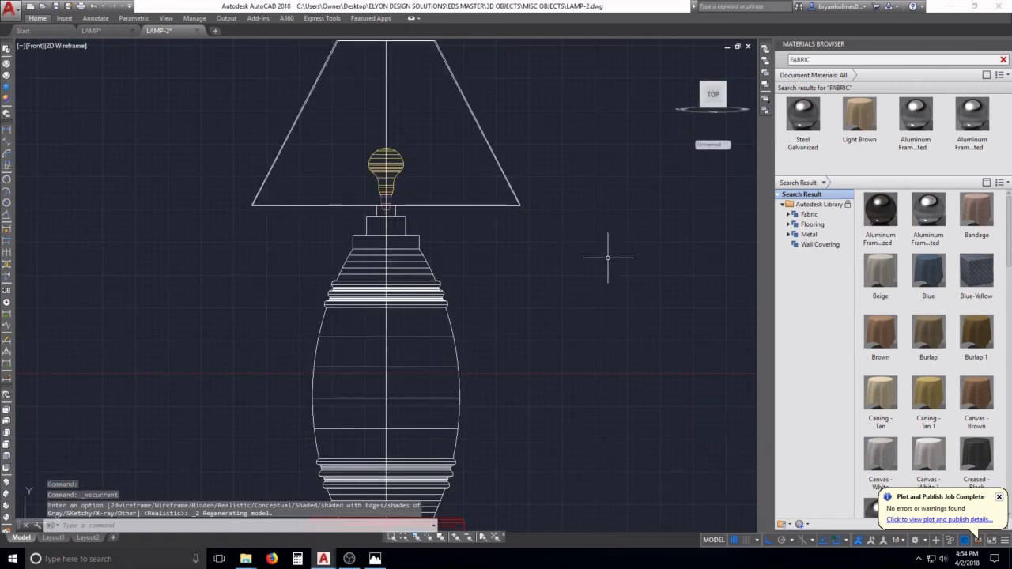
type("LI")
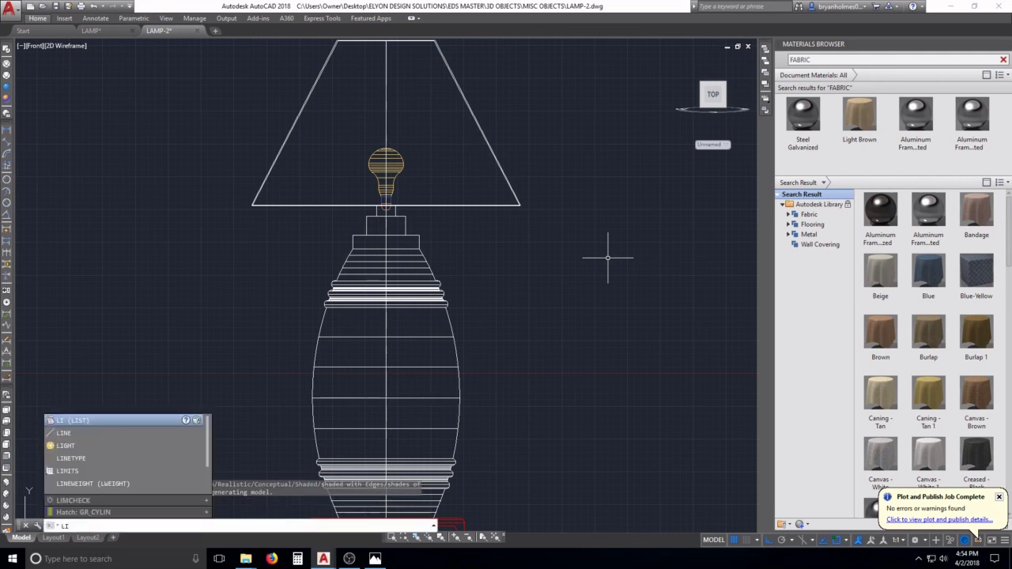
type("GHT")
key("Return")
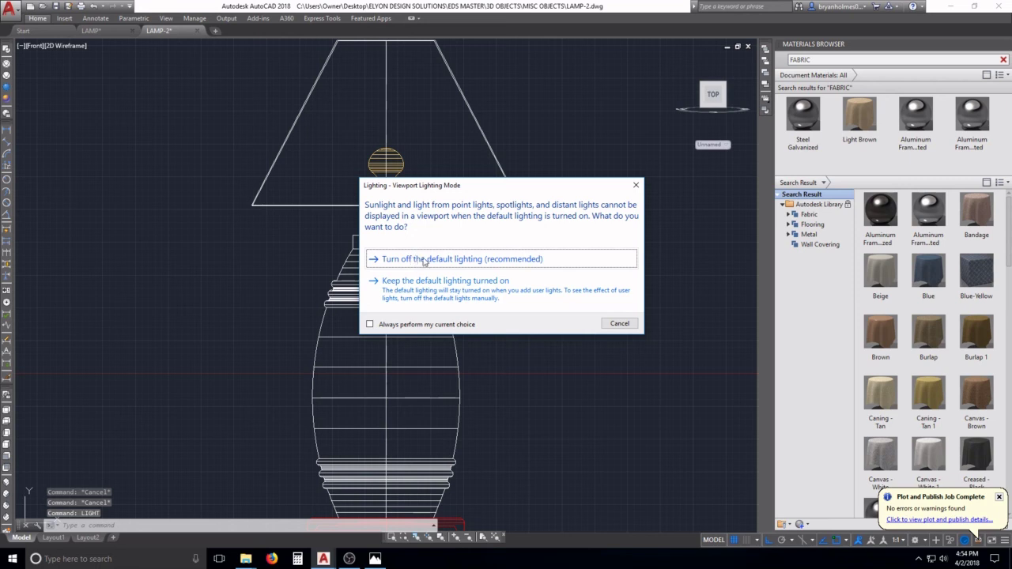
left_click(426, 260)
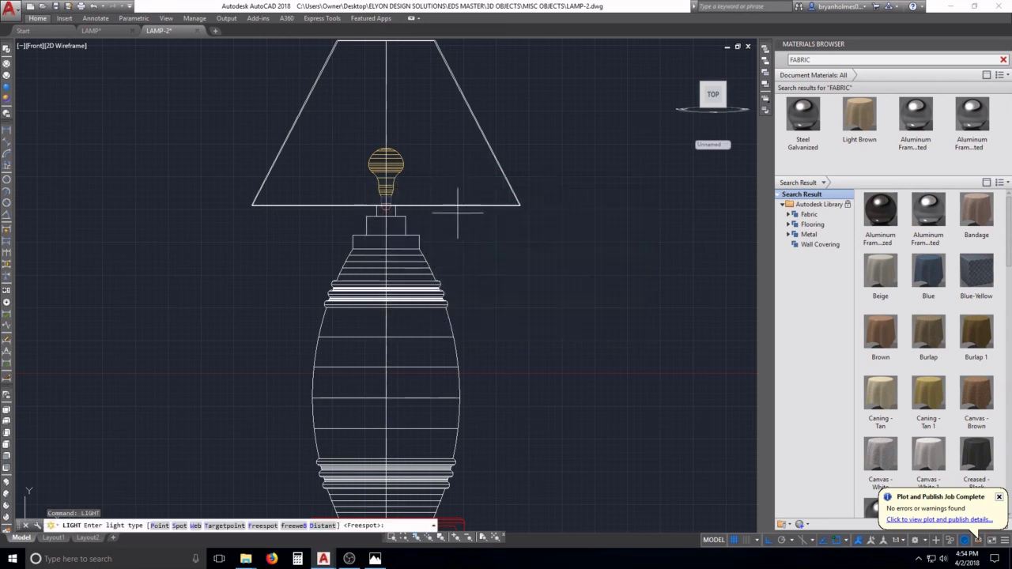
middle_click_drag(417, 223, 480, 305, "shift")
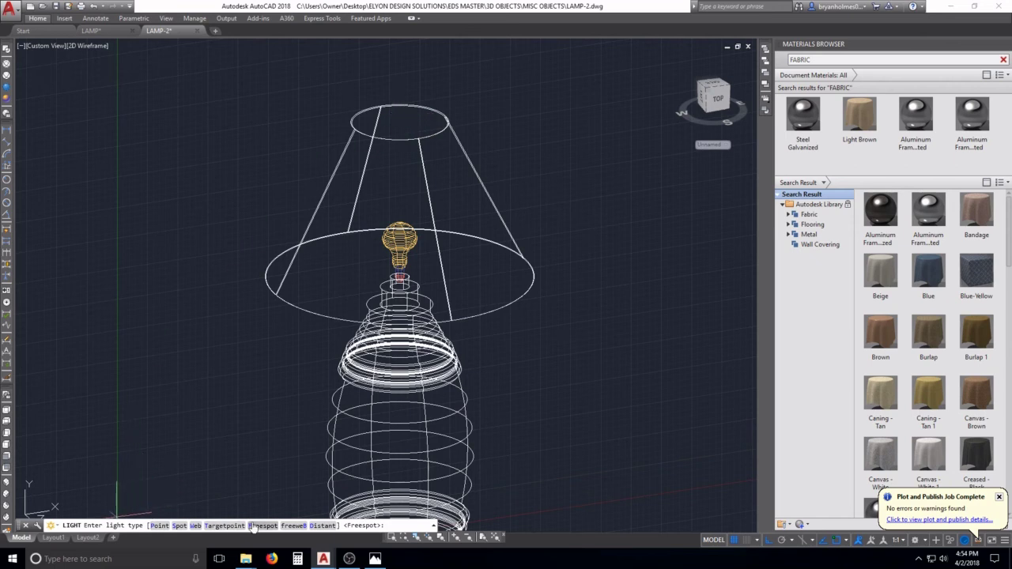
left_click(161, 526)
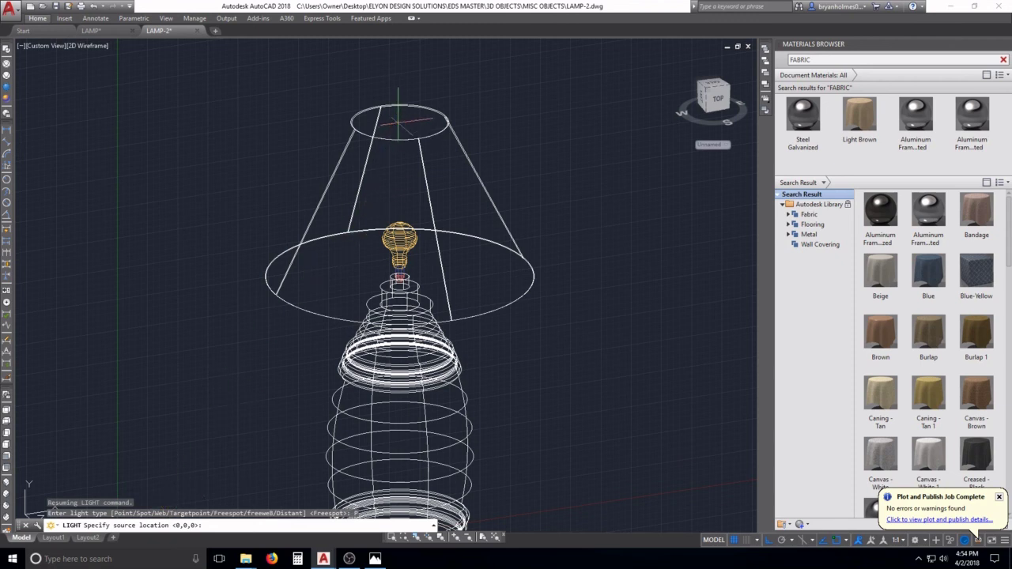
left_click(399, 123)
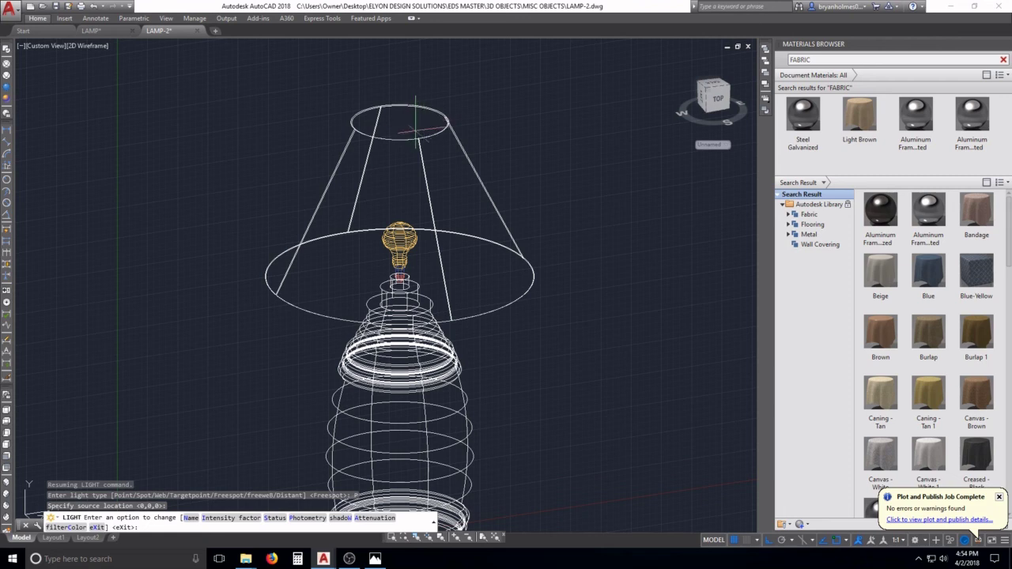
key("Return")
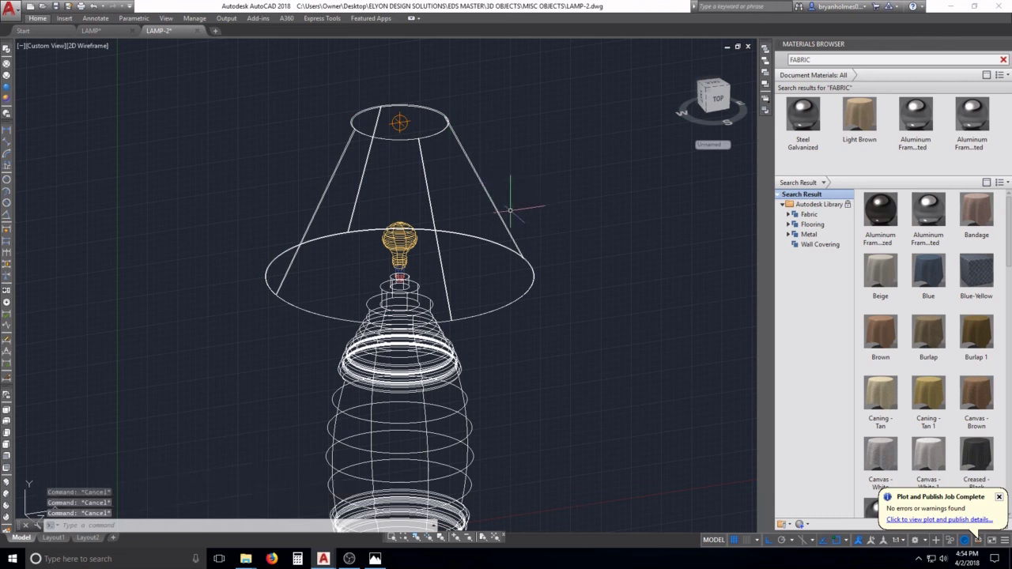
type("m")
key("Return")
left_click(399, 123)
key("Return")
left_click(641, 167)
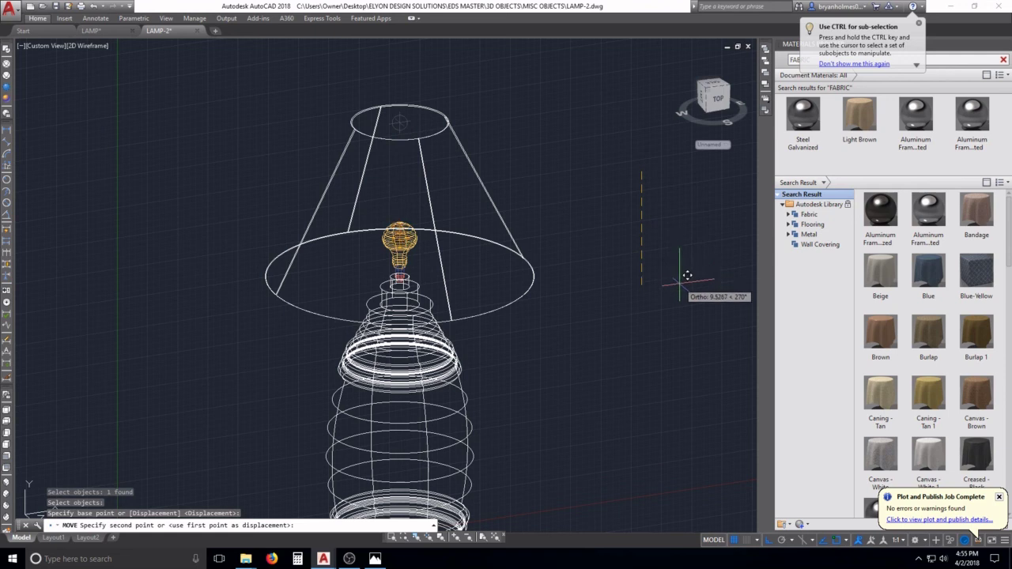
key("Escape")
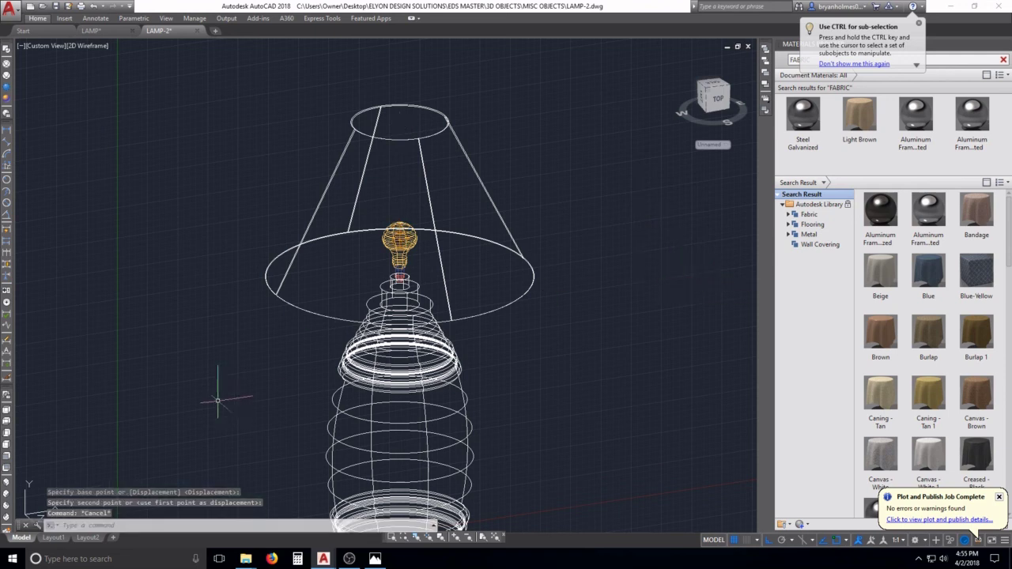
Switch the view to Front, then to SW Isometric
left_click(4, 468)
scroll(408, 158, "up", 6)
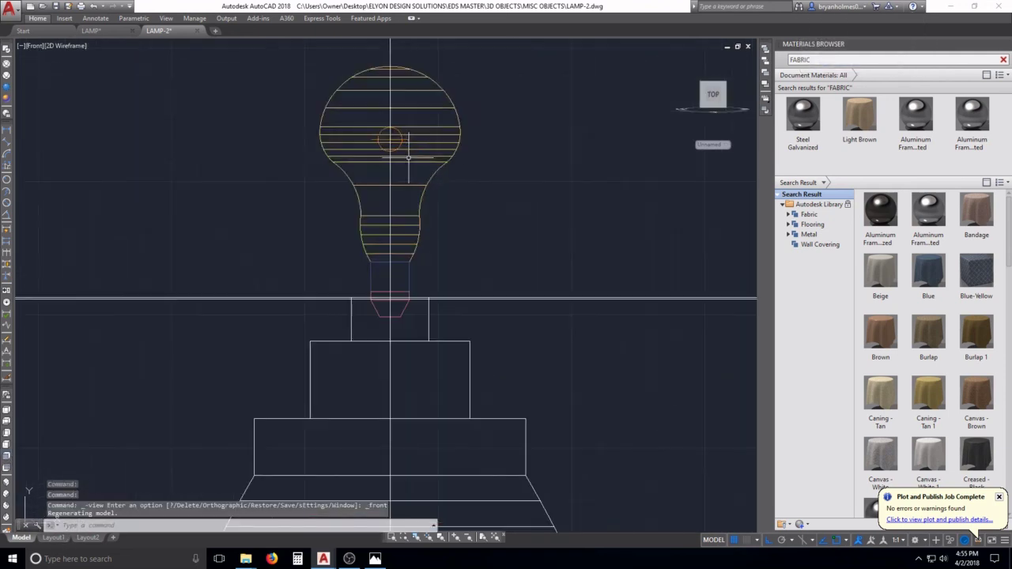
scroll(408, 159, "down", 8)
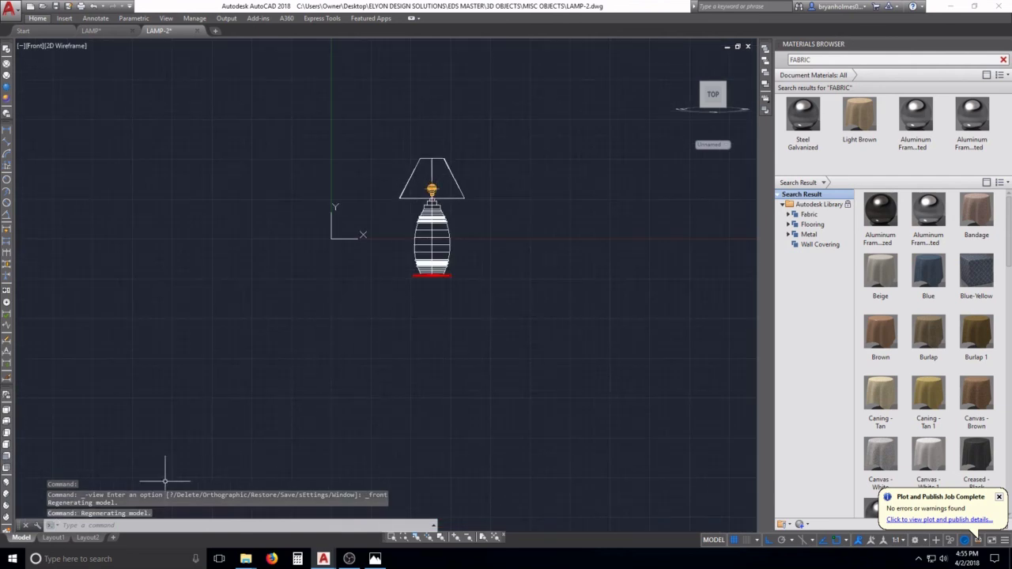
left_click(6, 485)
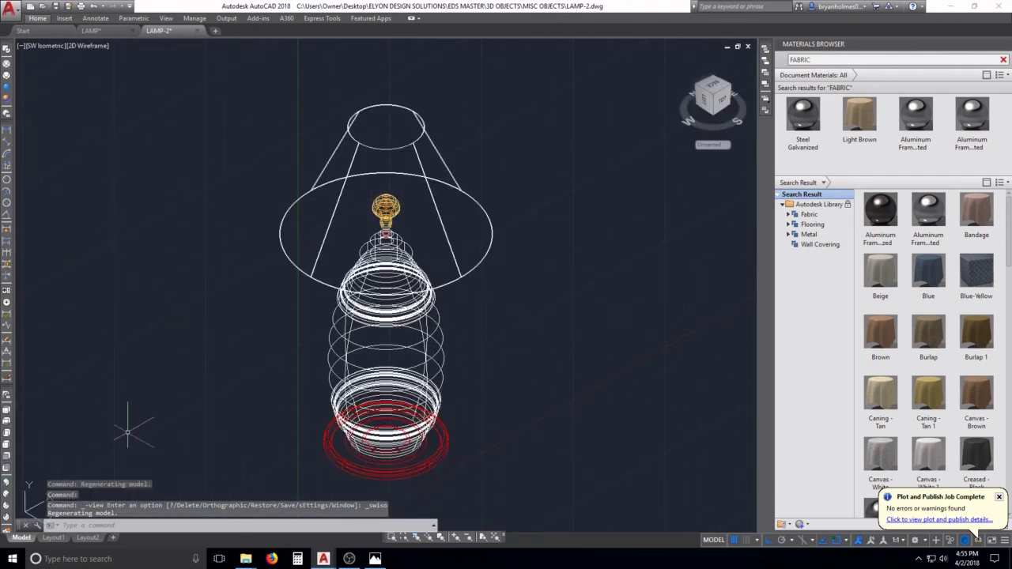
scroll(380, 391, "up", 2)
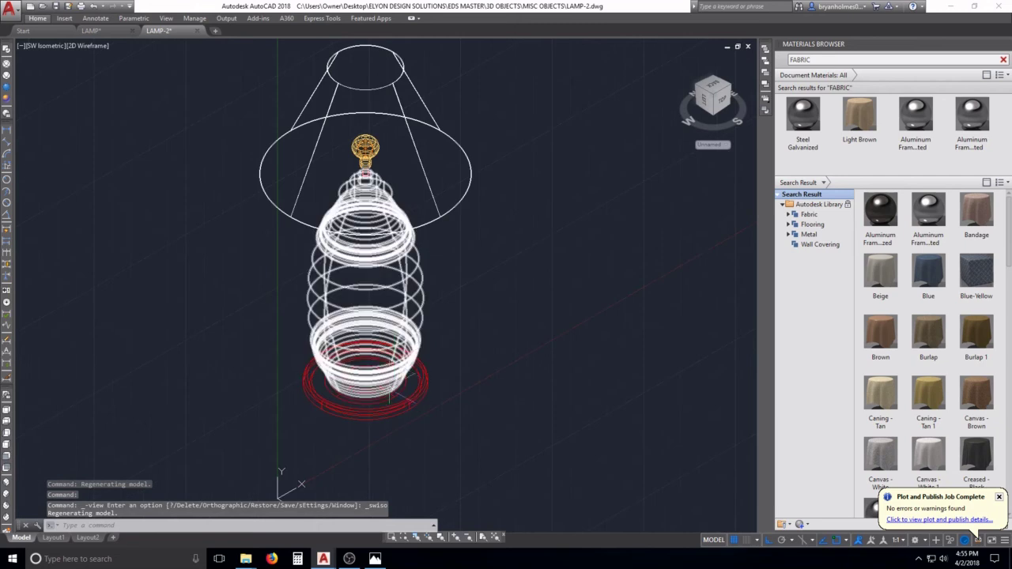
Render the lit lamp scene with RR, then close the render preview
key("Escape")
key("Escape")
key("Escape")
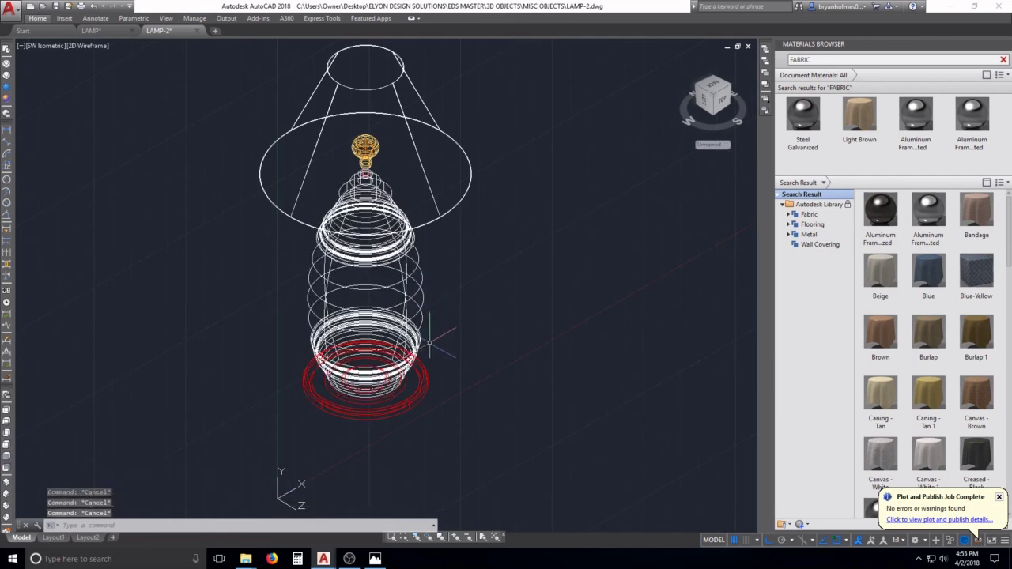
type("rr")
key("Return")
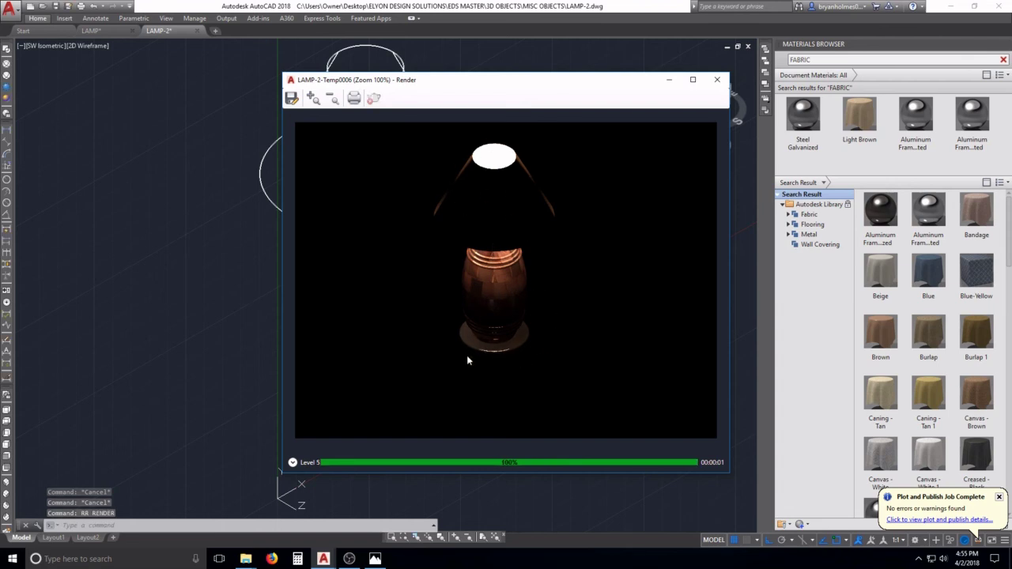
key("Escape")
scroll(431, 265, "down", 5)
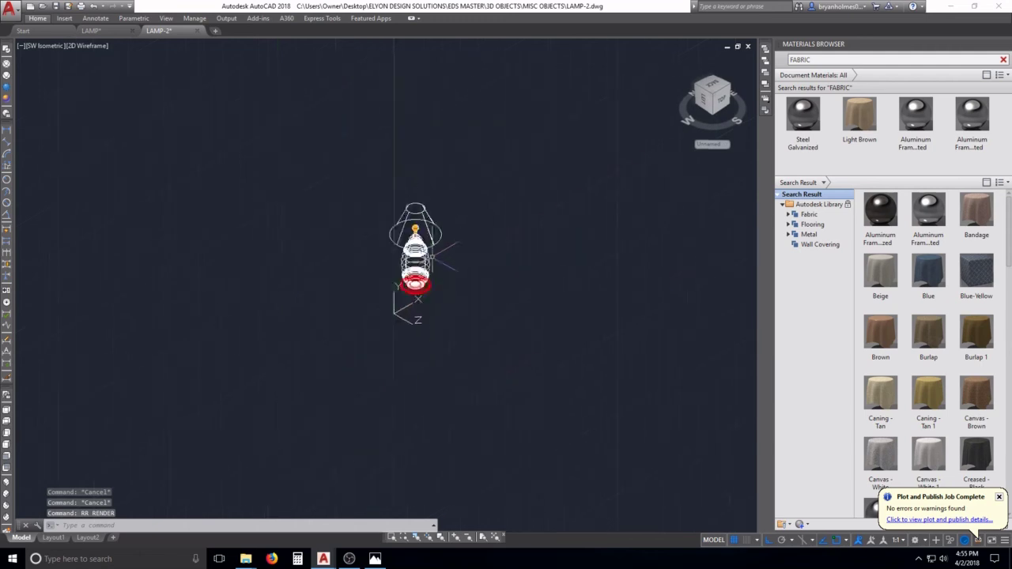
key("Escape")
key("Escape")
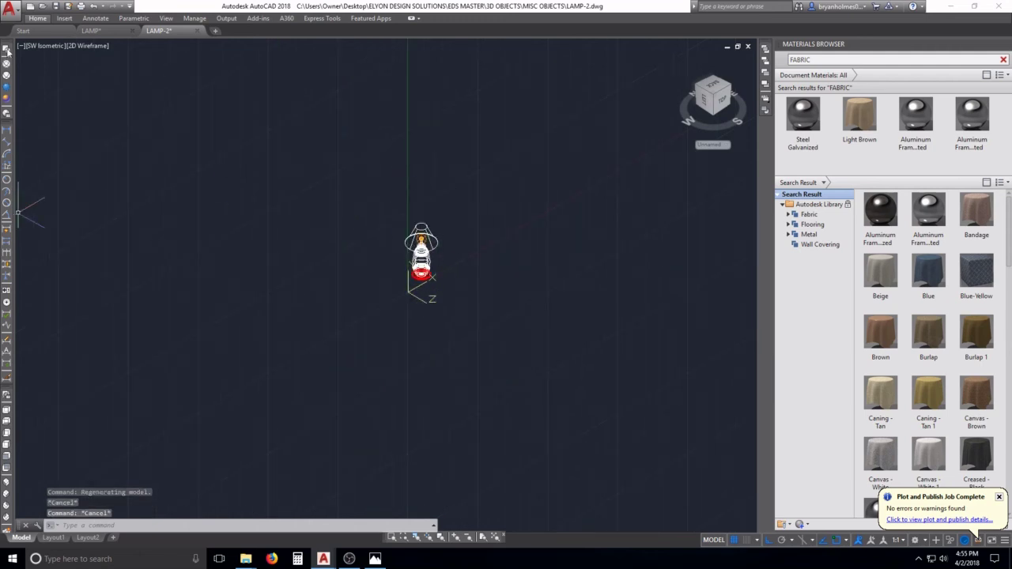
In Top view, draw a floor rectangle around the lamp with REC
left_click(8, 412)
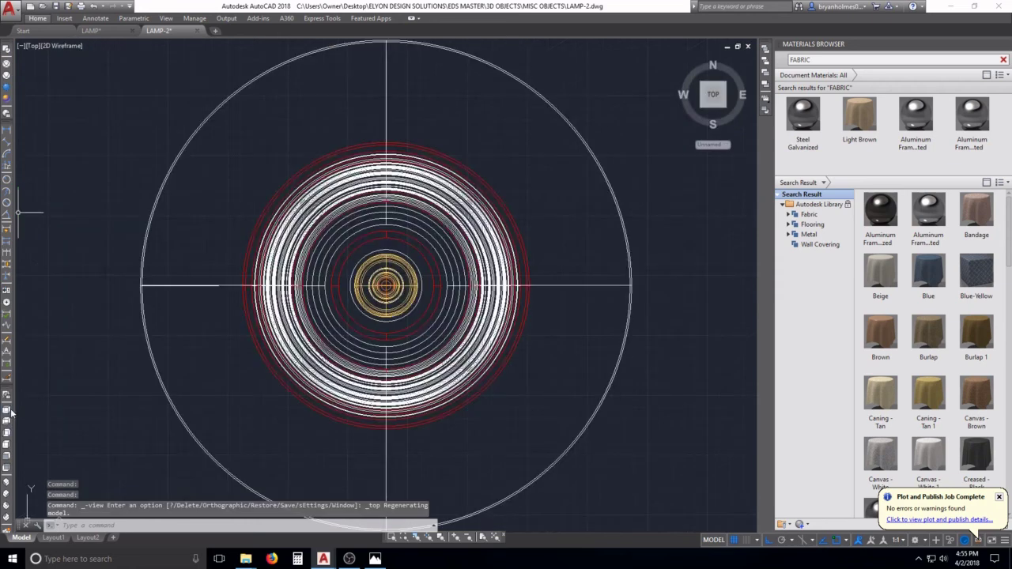
scroll(224, 299, "down", 8)
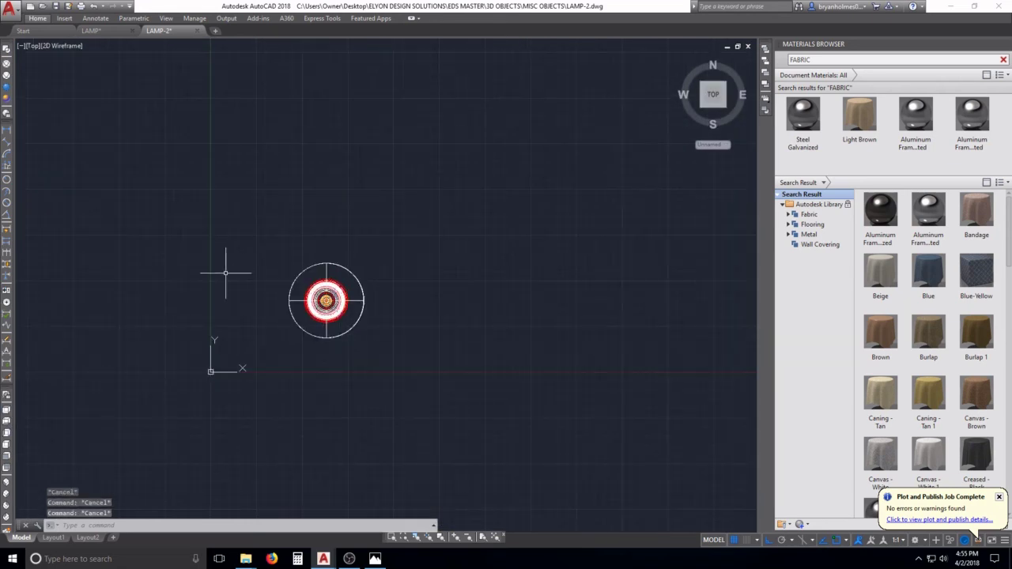
type("RE")
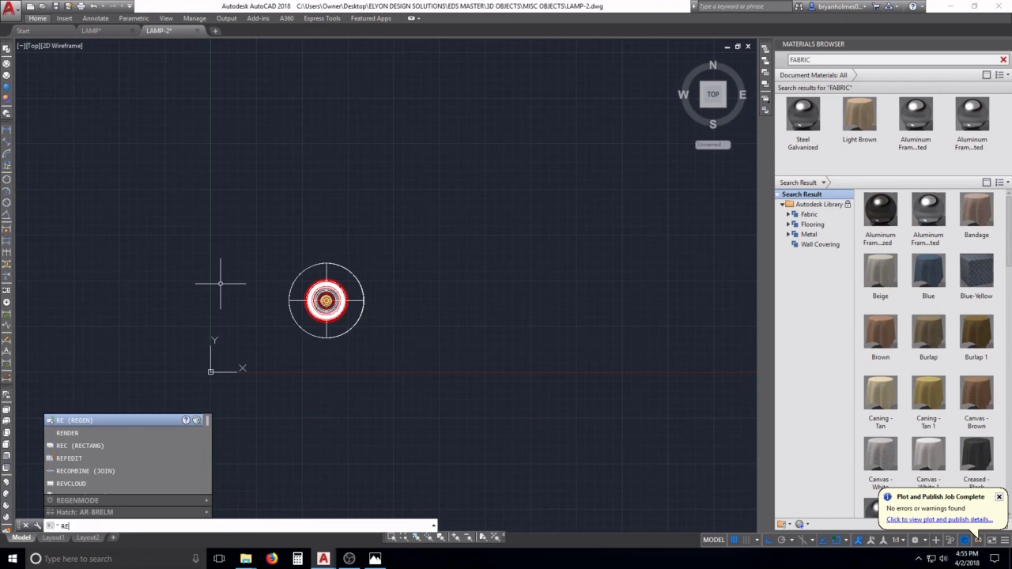
type("C")
key("Return")
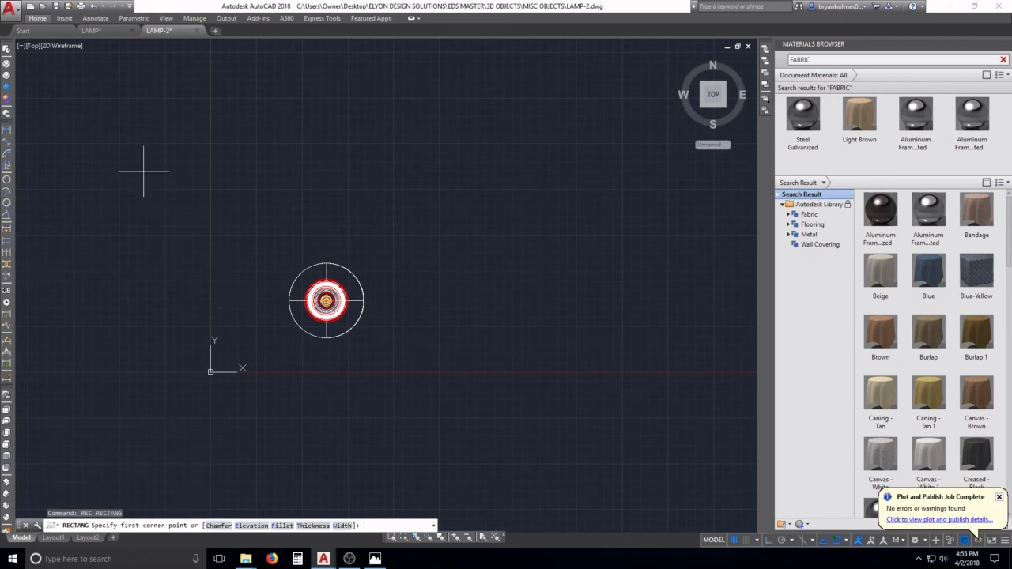
left_click(53, 80)
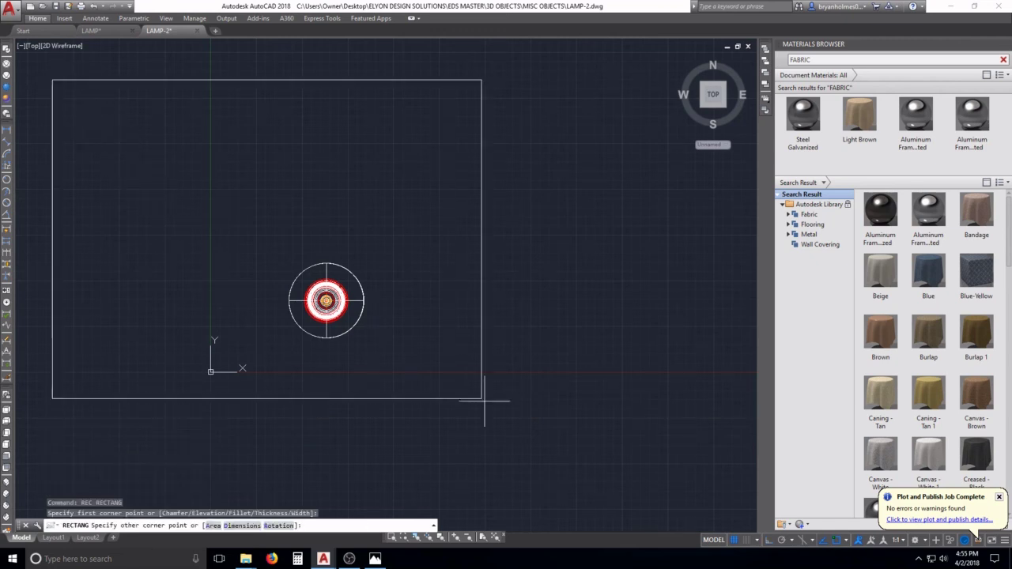
left_click(624, 492)
scroll(544, 399, "down", 4)
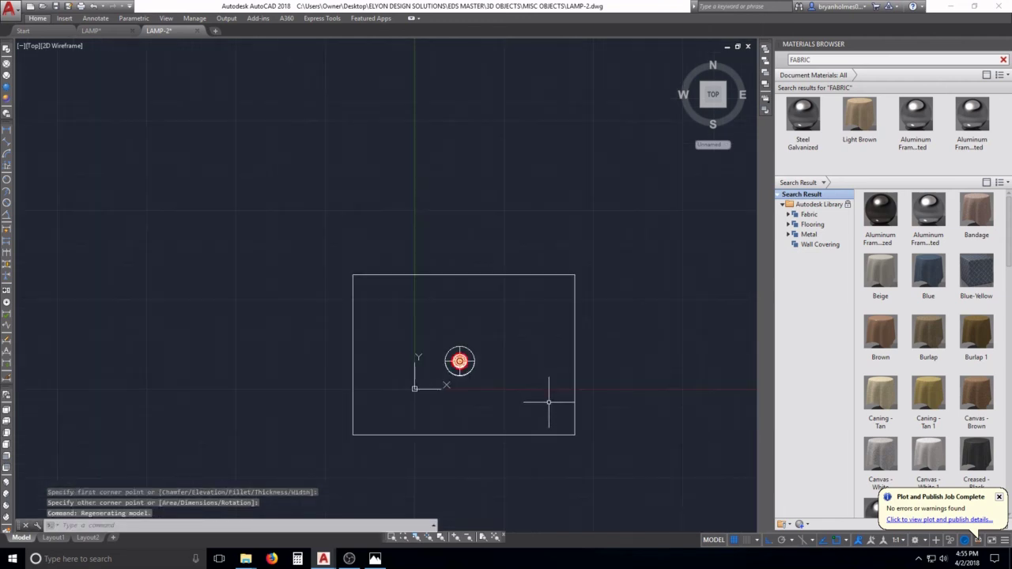
key("Escape")
key("Escape")
Copy the floor rectangle with CO so a duplicate sits beside it
type("co")
key("Return")
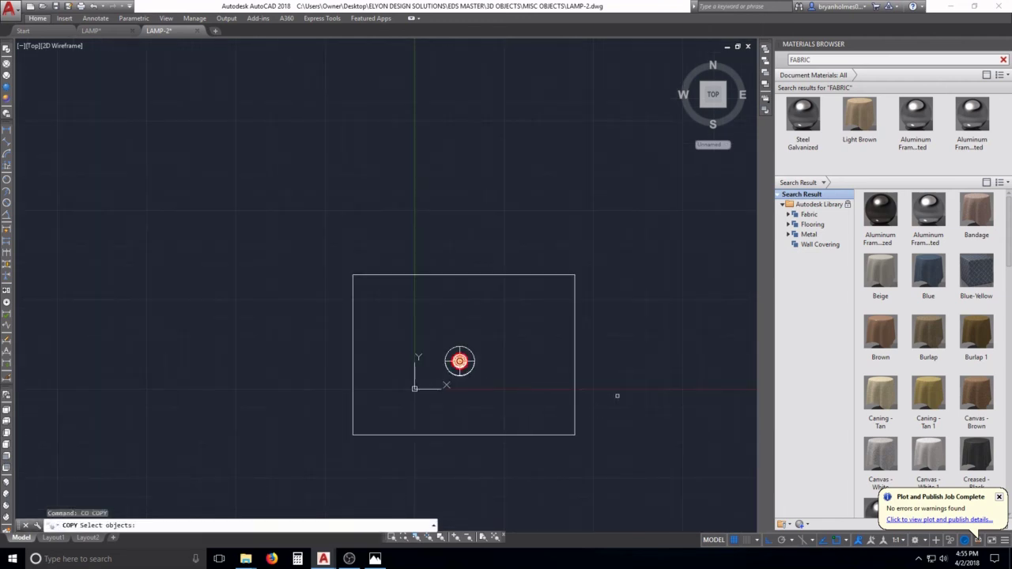
left_click(614, 395)
left_click(550, 301)
key("Return")
left_click(624, 356)
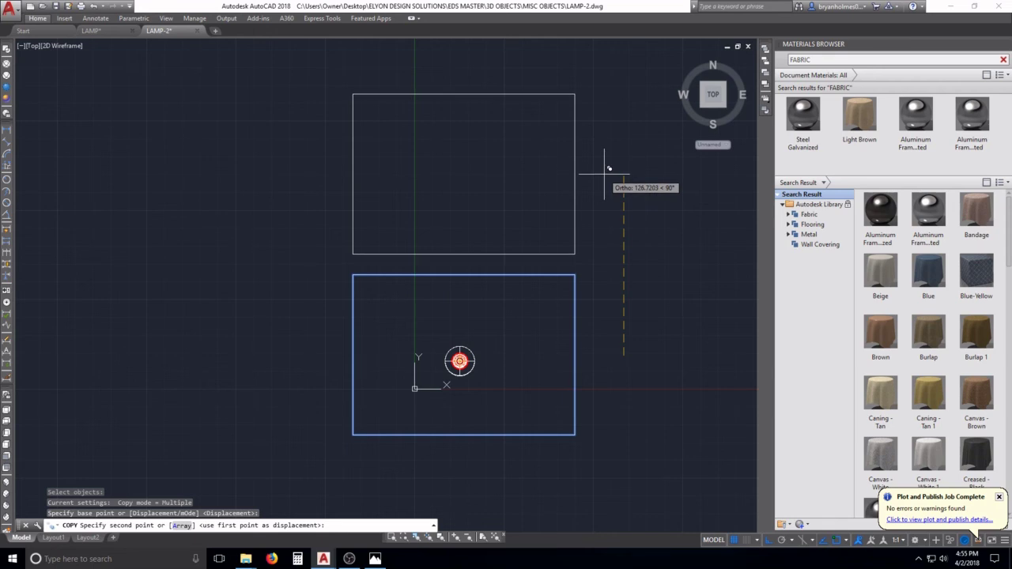
key("Escape")
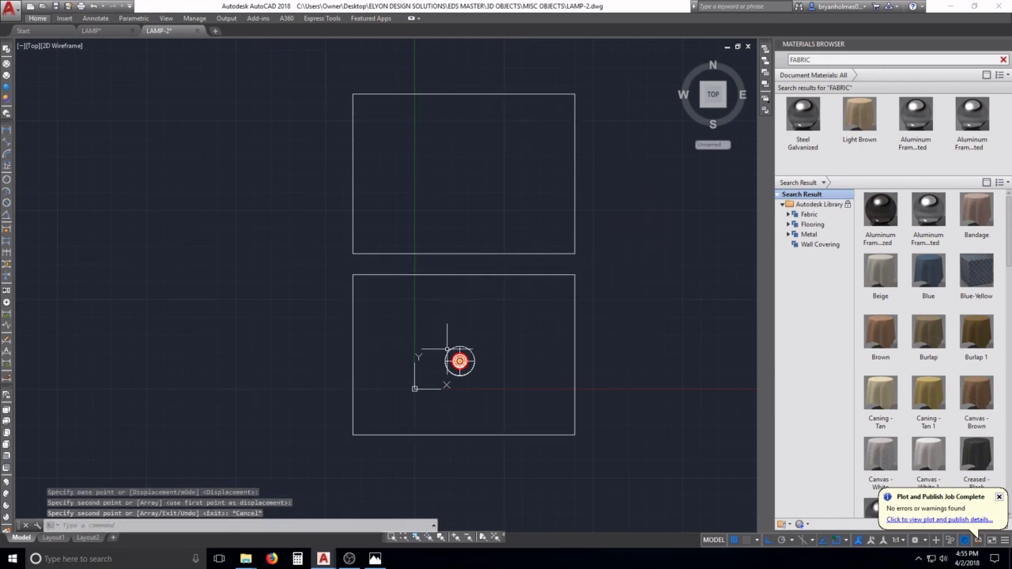
middle_click_drag(460, 361, 427, 183, "shift")
Rotate the left rectangle with 3DROTATE so it stands upright as a wall
scroll(378, 211, "up", 2)
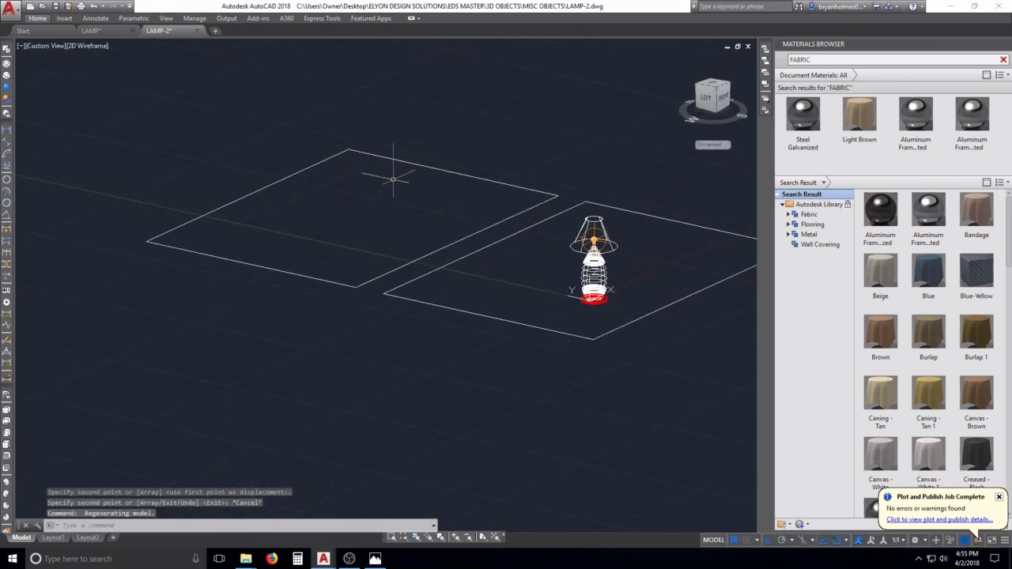
left_click(452, 140)
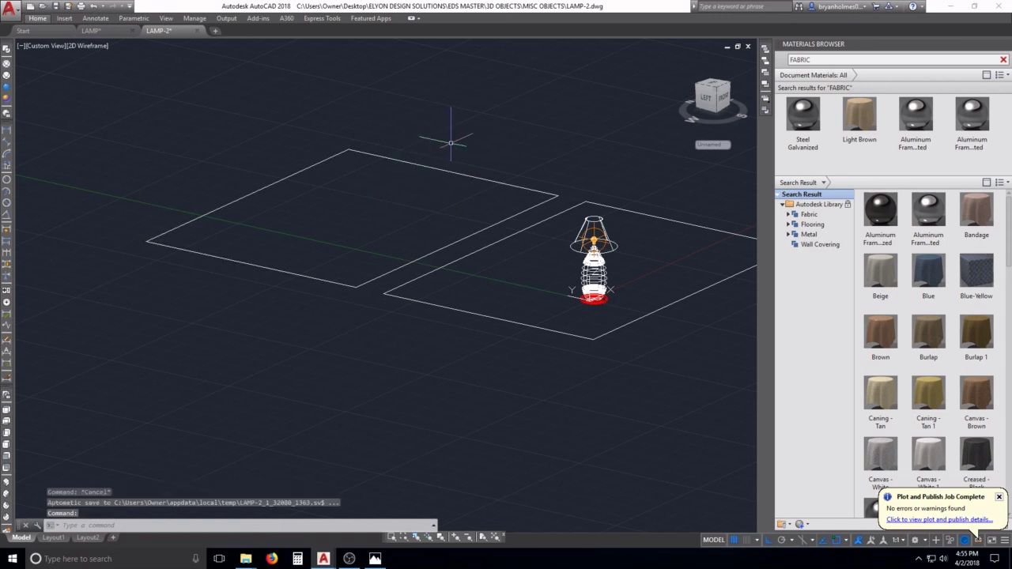
key("Escape")
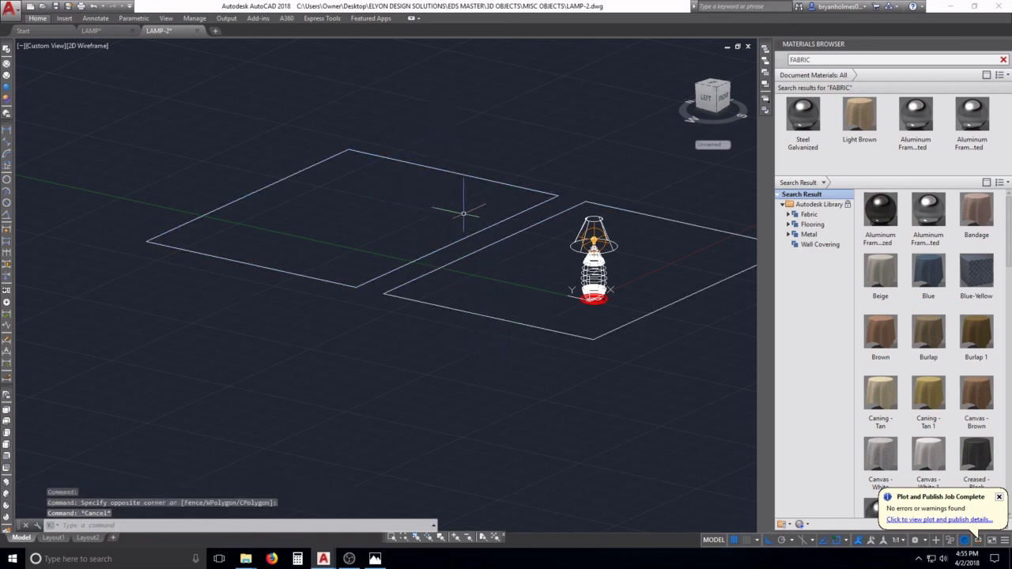
key("Escape")
type("r")
key("Escape")
type("3")
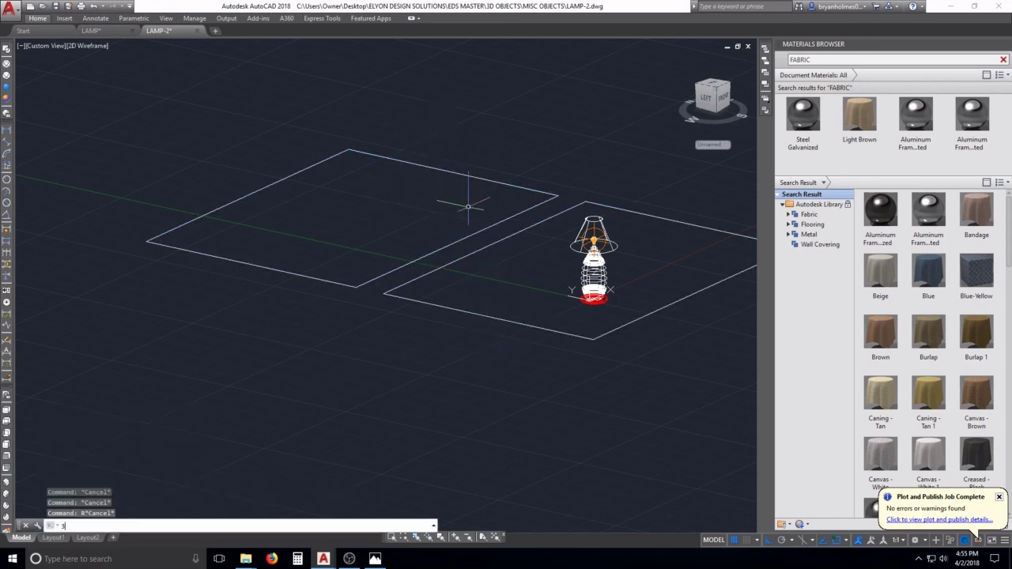
type("DROTATE")
key("Return")
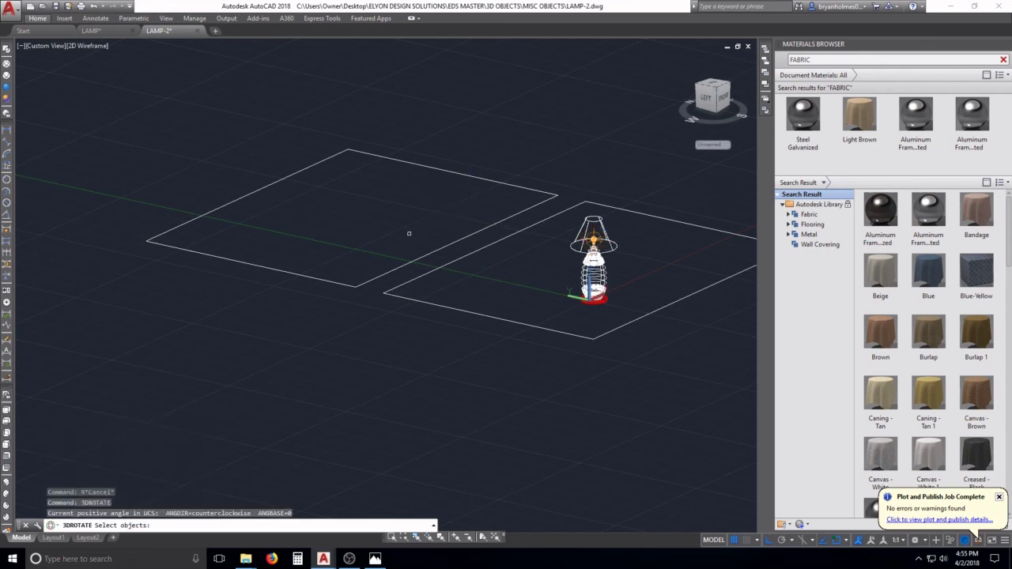
left_click(432, 248)
key("Return")
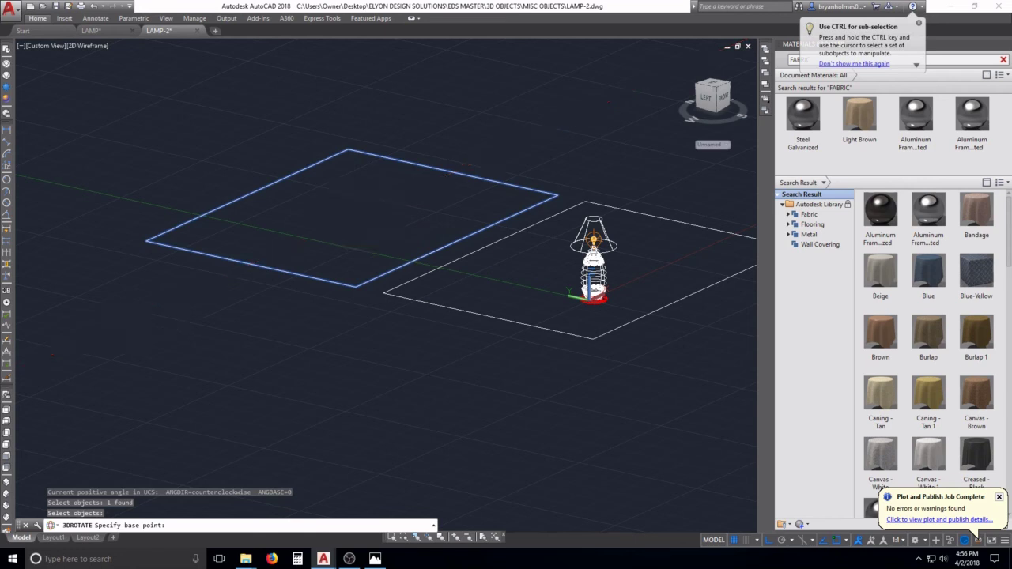
left_click(350, 204)
left_click(375, 67)
key("Escape")
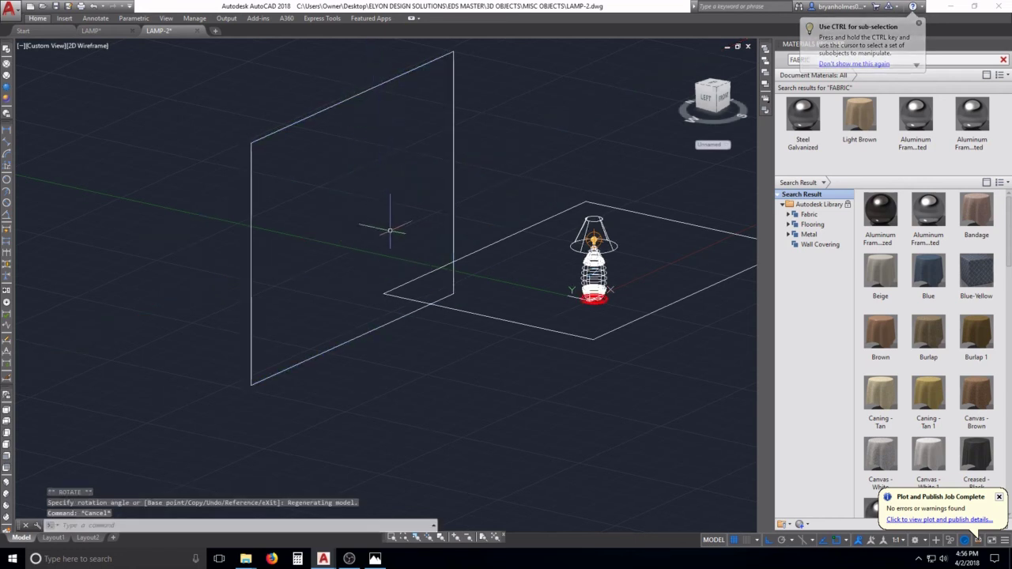
Move the upright wall so its corner sits on the floor's corner
key("Return")
left_click(478, 195)
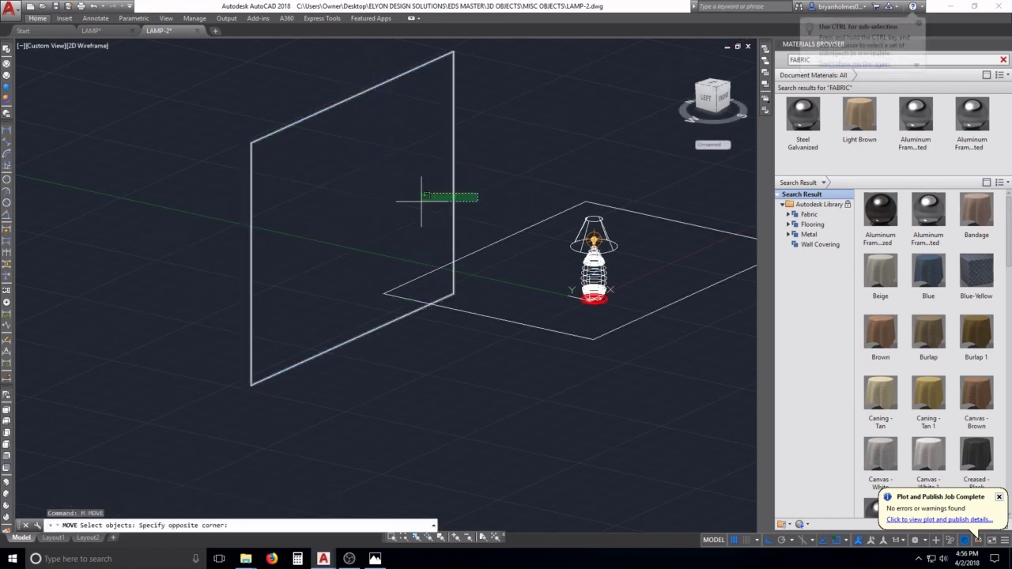
left_click(417, 199)
key("Return")
left_click(256, 385)
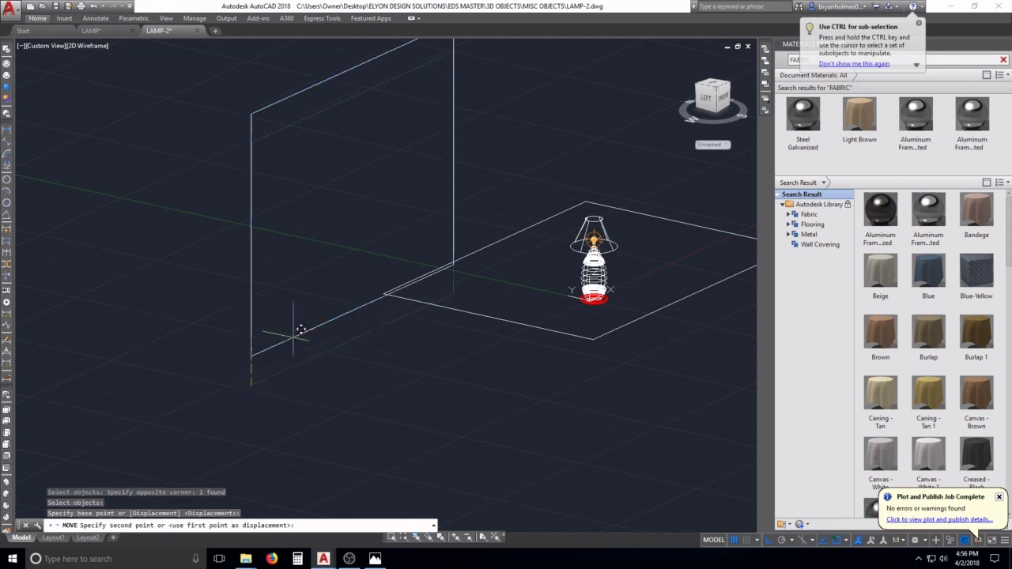
left_click(380, 294)
middle_click_drag(512, 266, 343, 343)
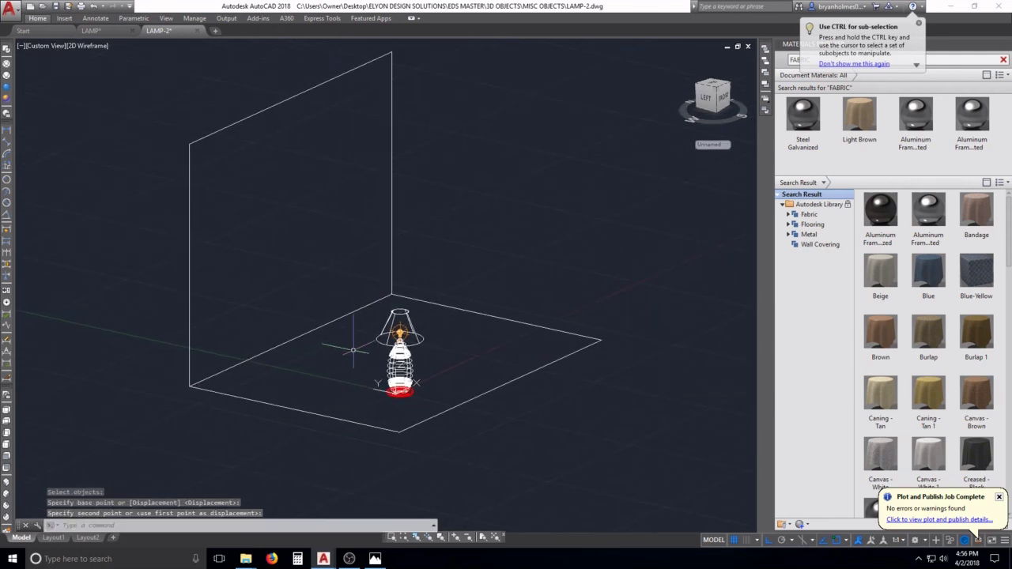
key("Escape")
key("Escape")
key("Escape")
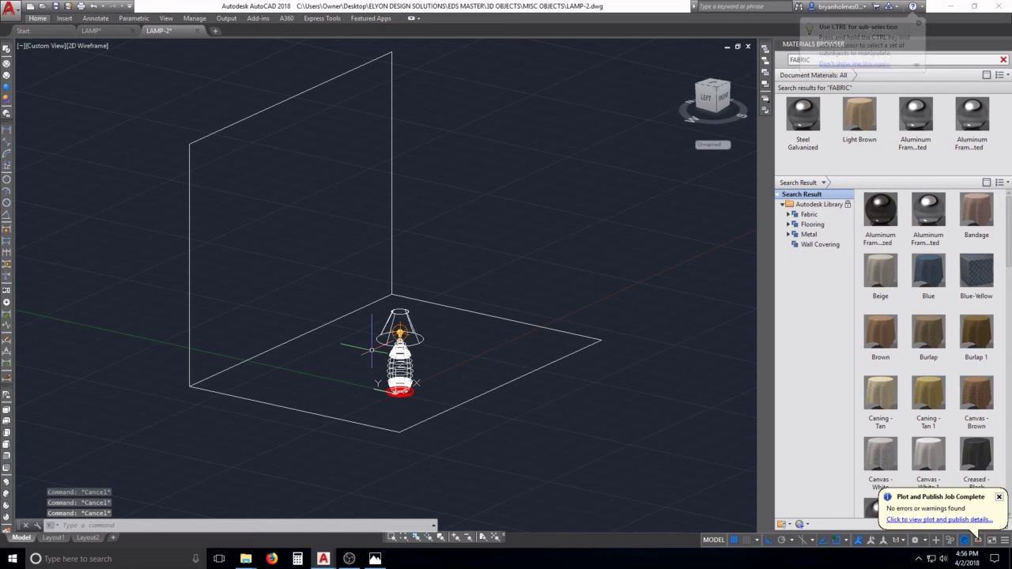
Start copying the wall plane with CO, windowing around it
type("co")
key("Return")
left_click(466, 214)
Place a copy of the upright wall plane up and to the right of the floor
left_click(350, 194)
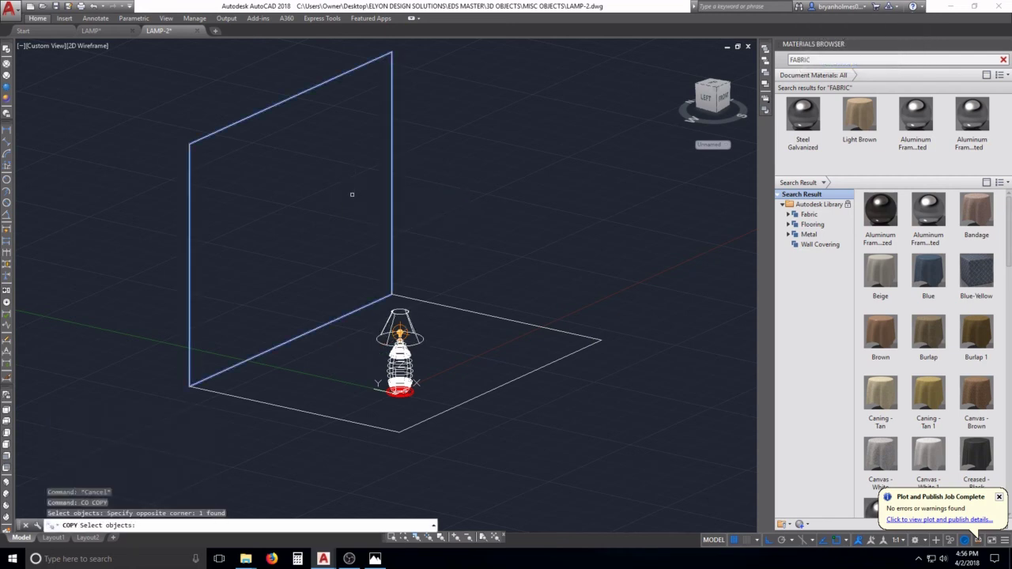
key("Return")
scroll(351, 237, "down", 4)
left_click(349, 278)
left_click(479, 217)
key("Escape")
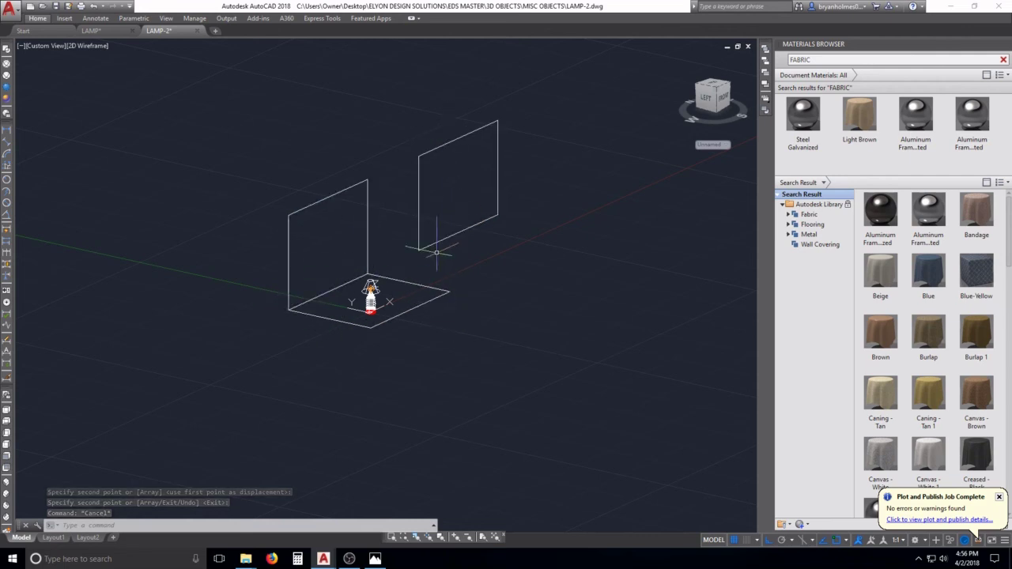
scroll(442, 240, "up", 4)
scroll(365, 284, "down", 4)
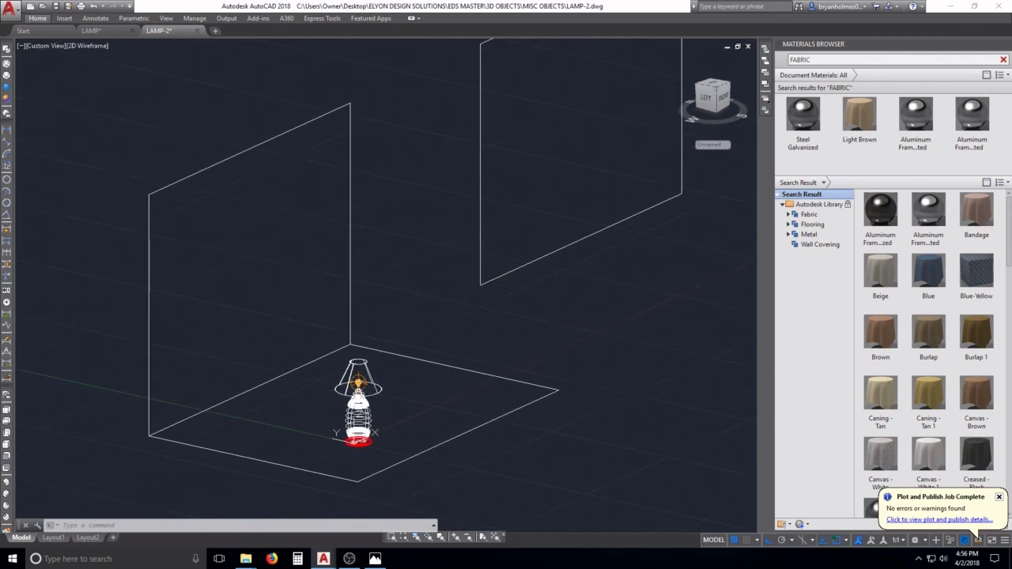
key("Escape")
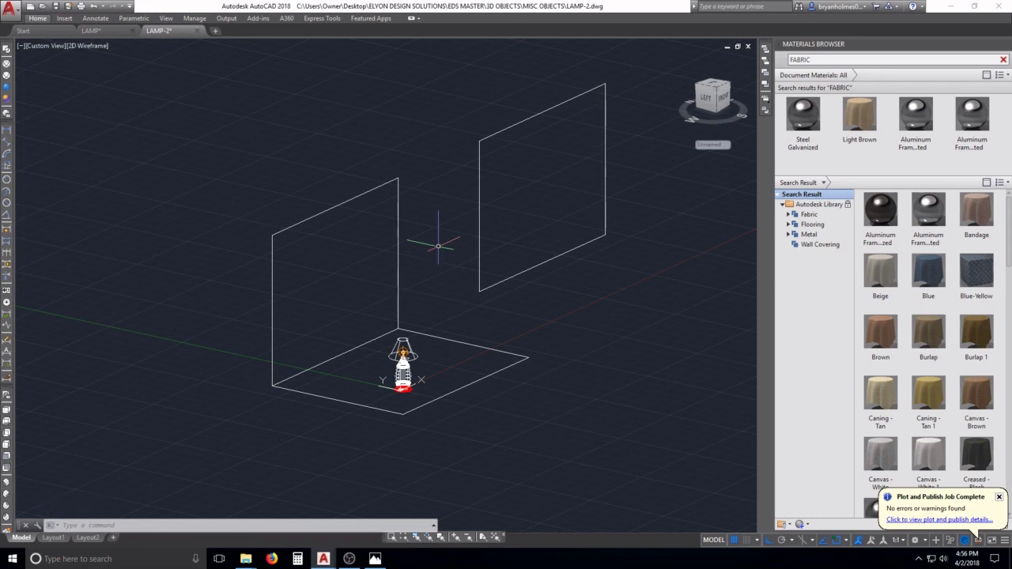
Start a 3D rotation of the copied wall plane, then abandon it
key("Escape")
key("Escape")
key("Escape")
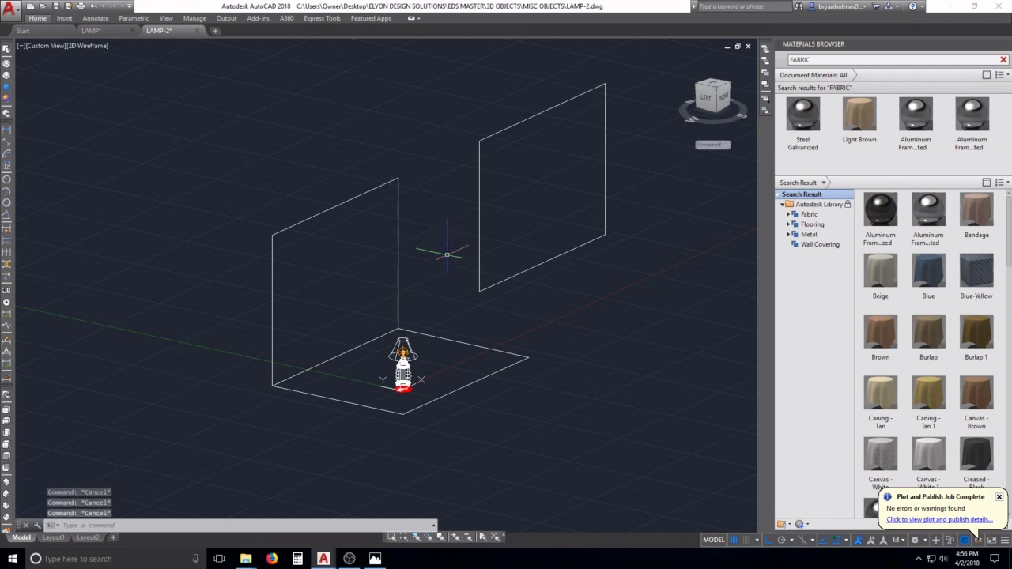
type("3drotate")
key("Return")
left_click(501, 237)
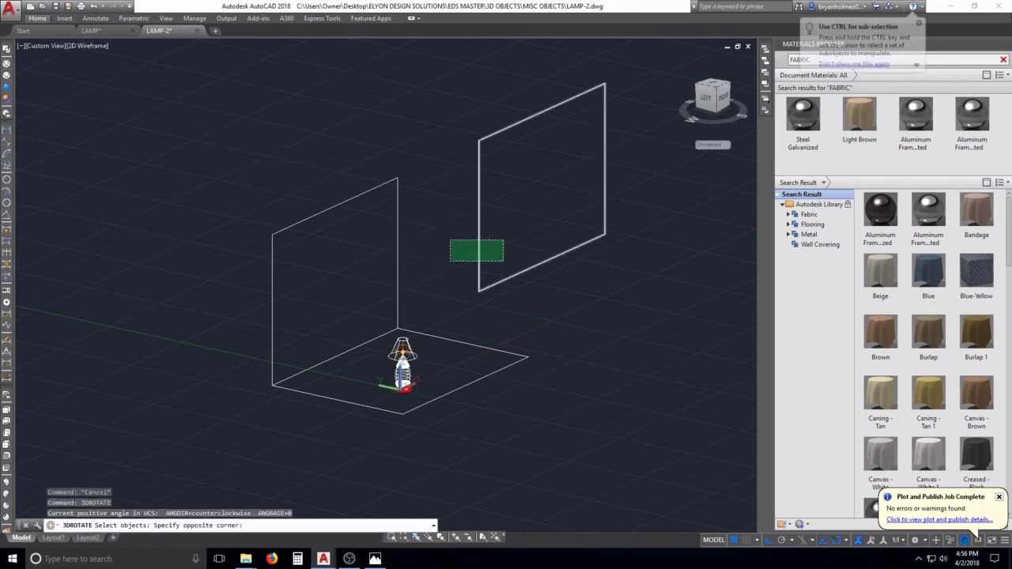
left_click(451, 260)
key("Return")
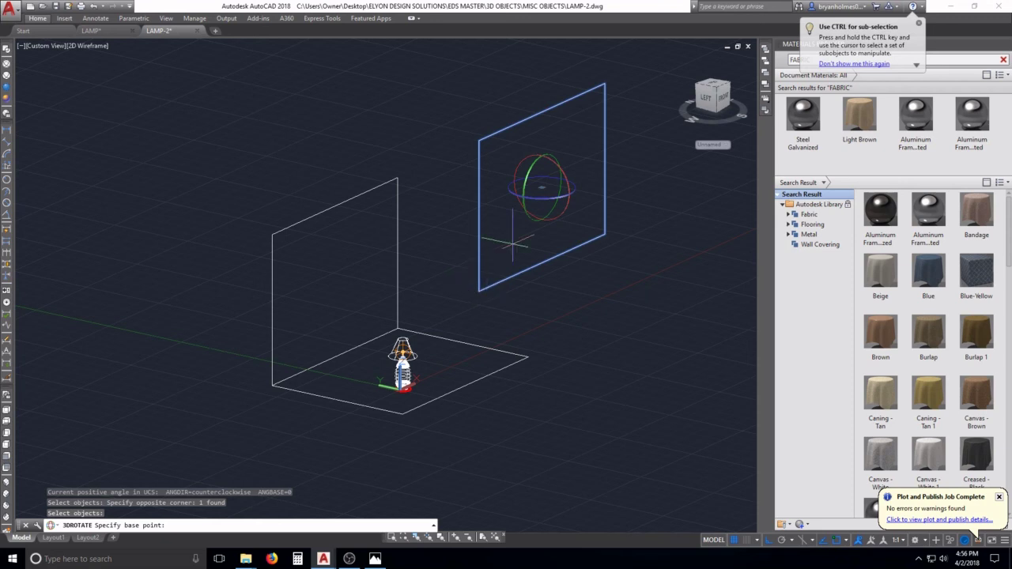
left_click(553, 196)
key("Escape")
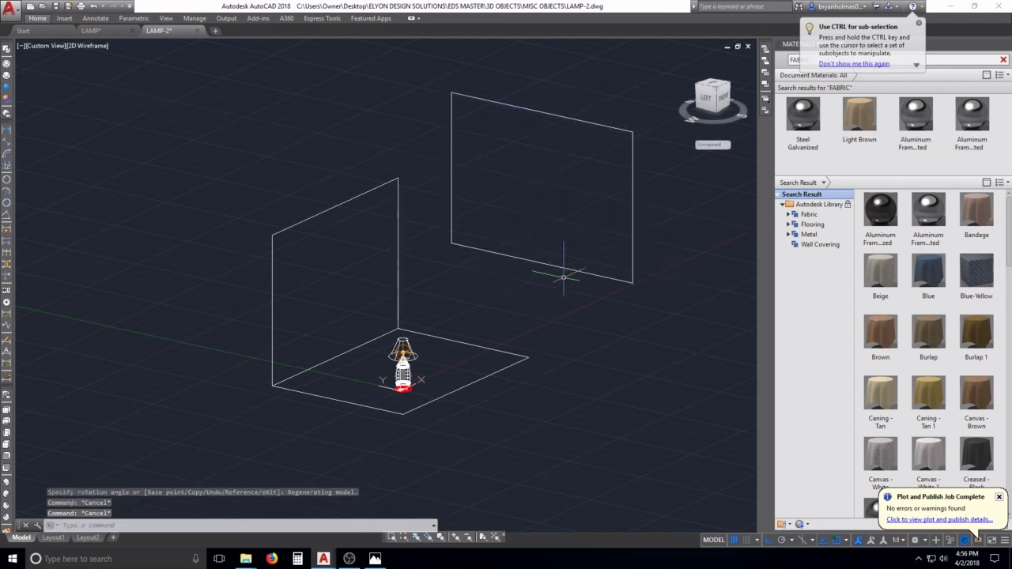
Move the copied wall plane so its lower corner meets the first wall's corner
type("m")
key("Return")
left_click(577, 301)
left_click(492, 237)
key("Return")
left_click(450, 244)
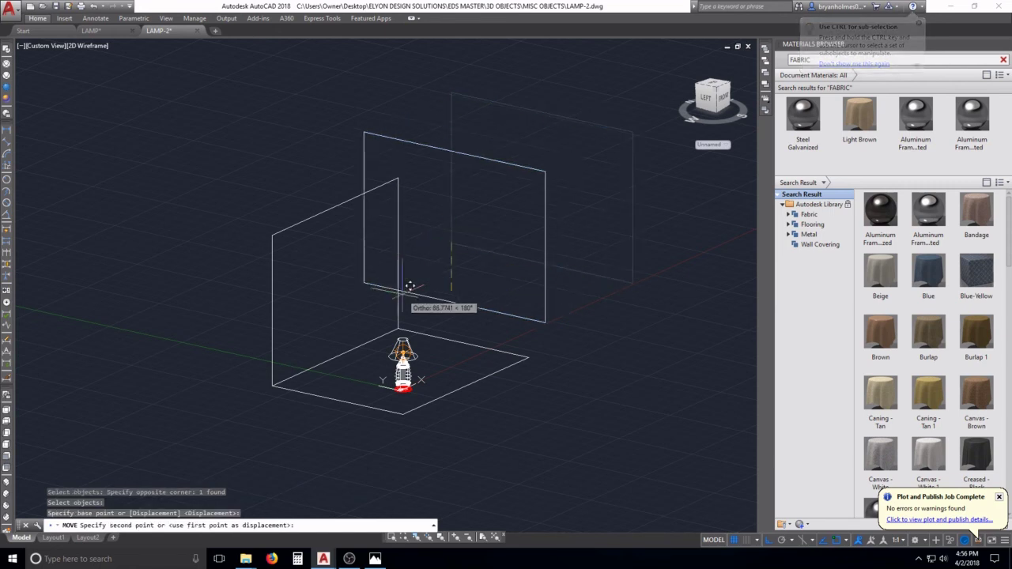
left_click(396, 325)
key("Escape")
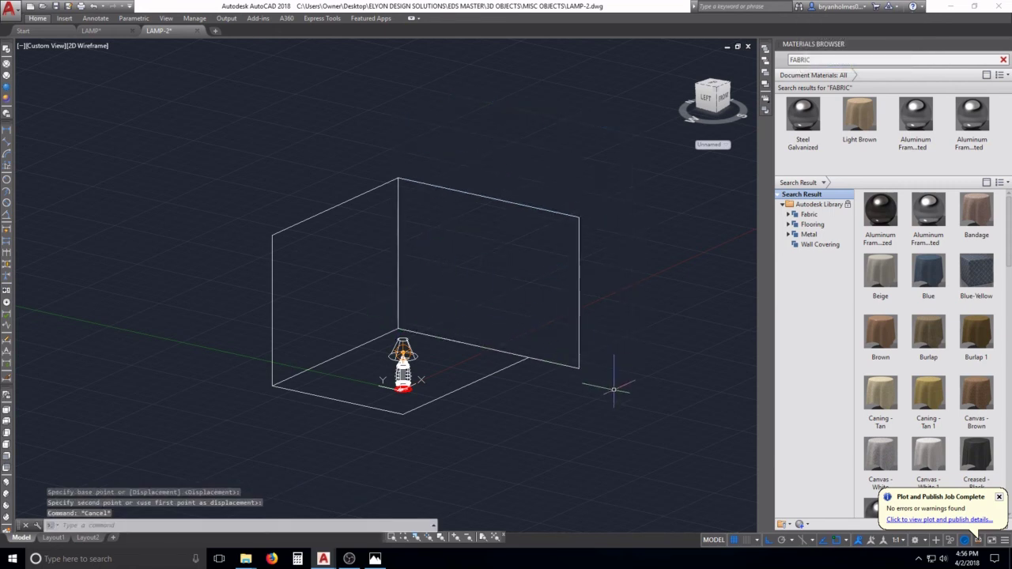
Stretch the wall's end back so it sits flush with the floor's right corner
type("s")
key("Return")
left_click(610, 352)
left_click(574, 208)
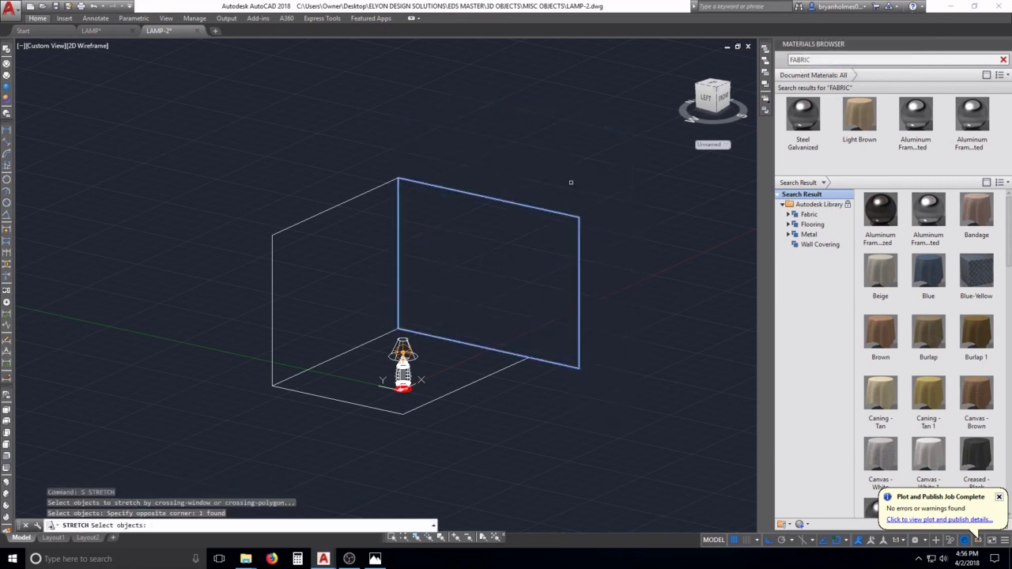
key("Return")
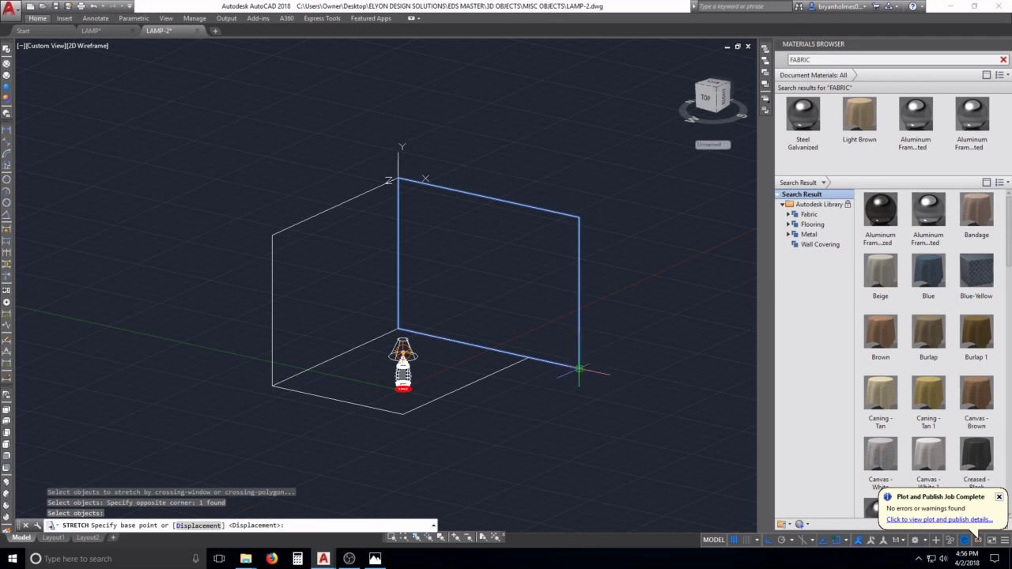
left_click(579, 369)
left_click(531, 356)
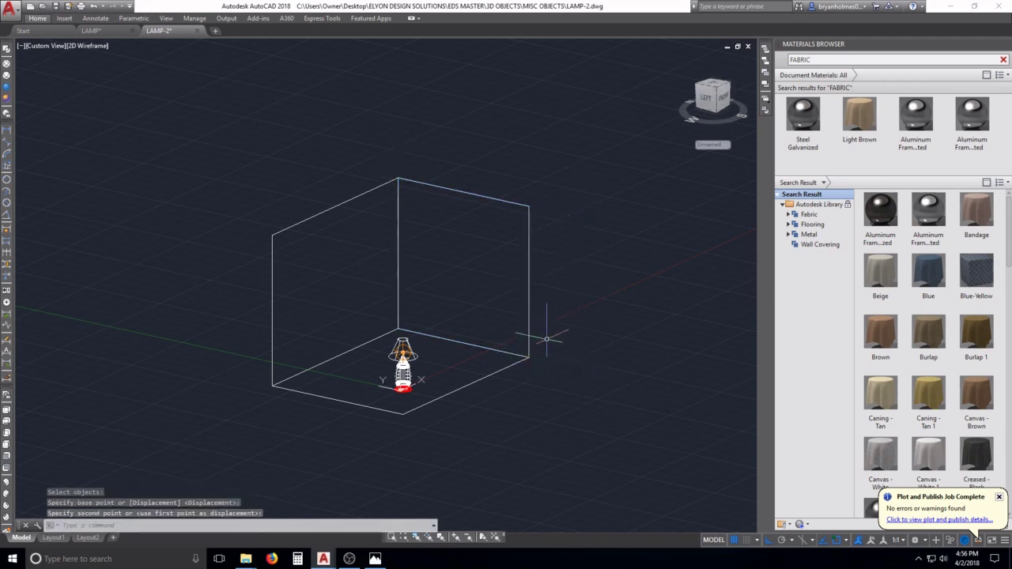
key("Escape")
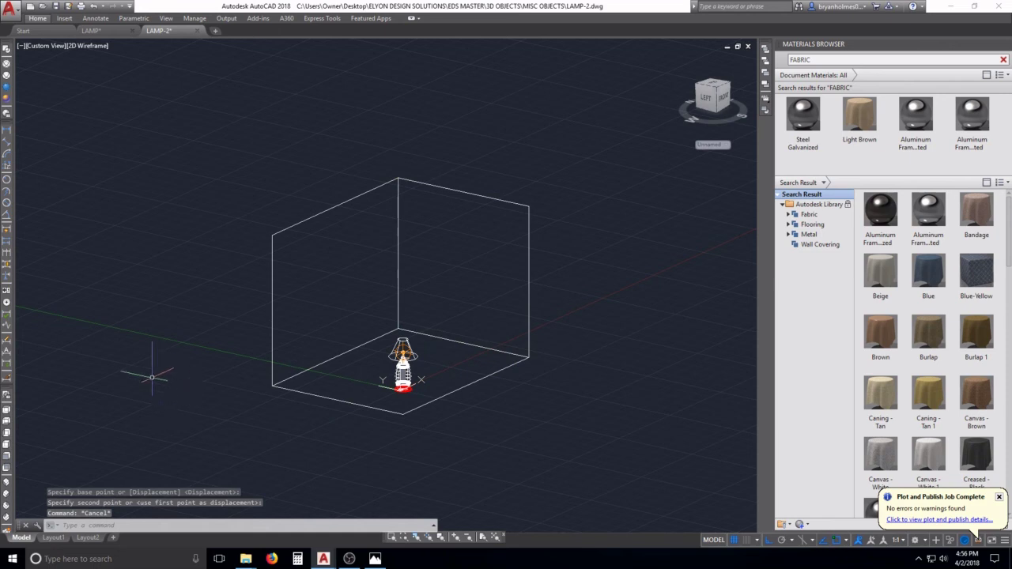
left_click(136, 342)
key("Escape")
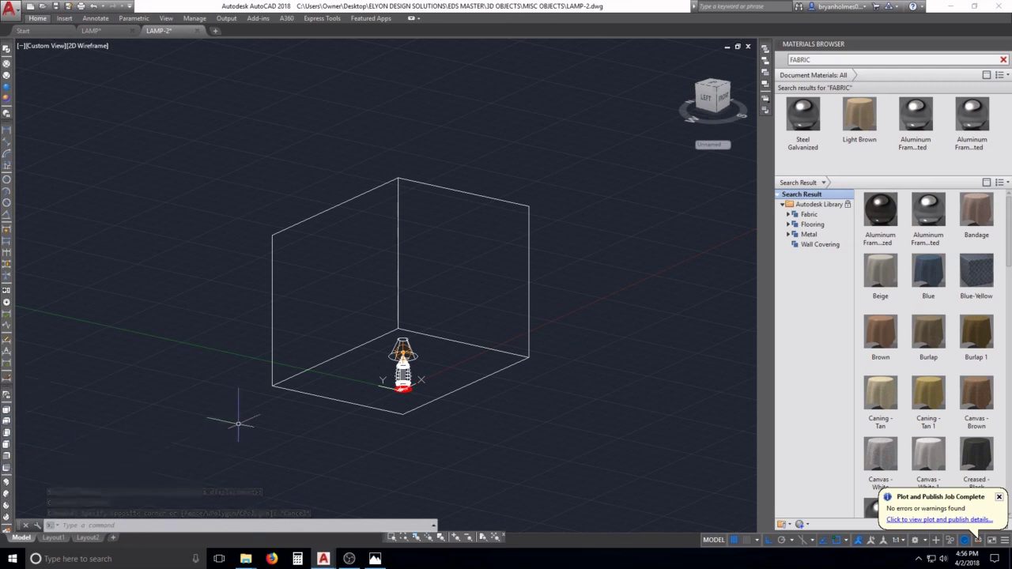
Press-pull the left wall plane to a .0625 thickness
key("Escape")
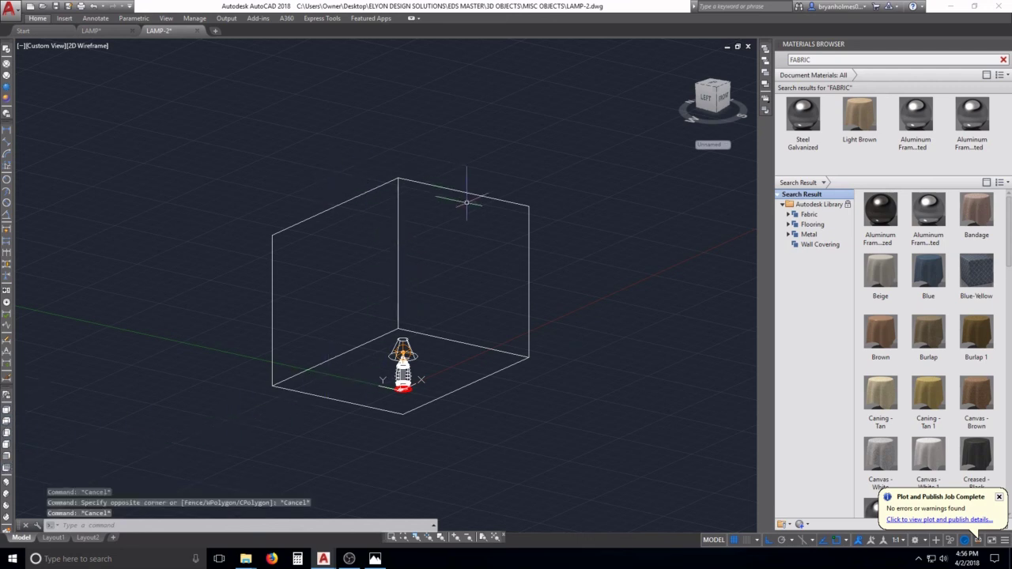
key("Escape")
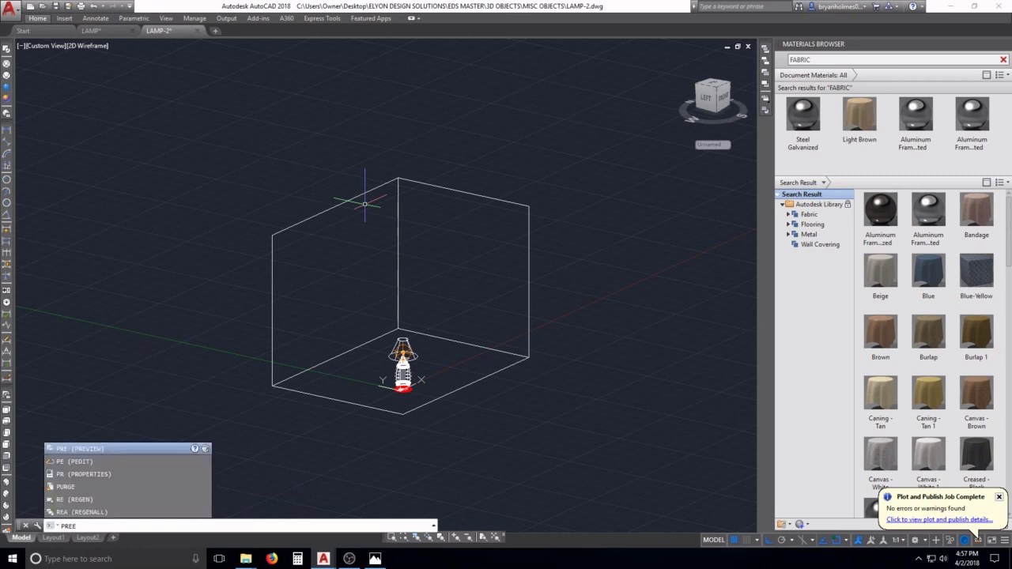
key("BackSpace")
type("S")
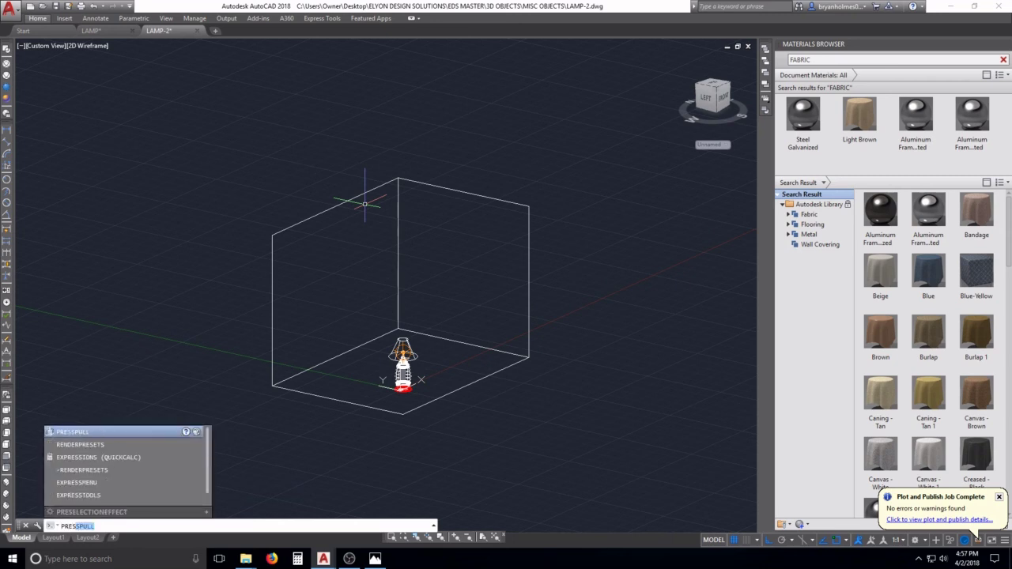
type("S")
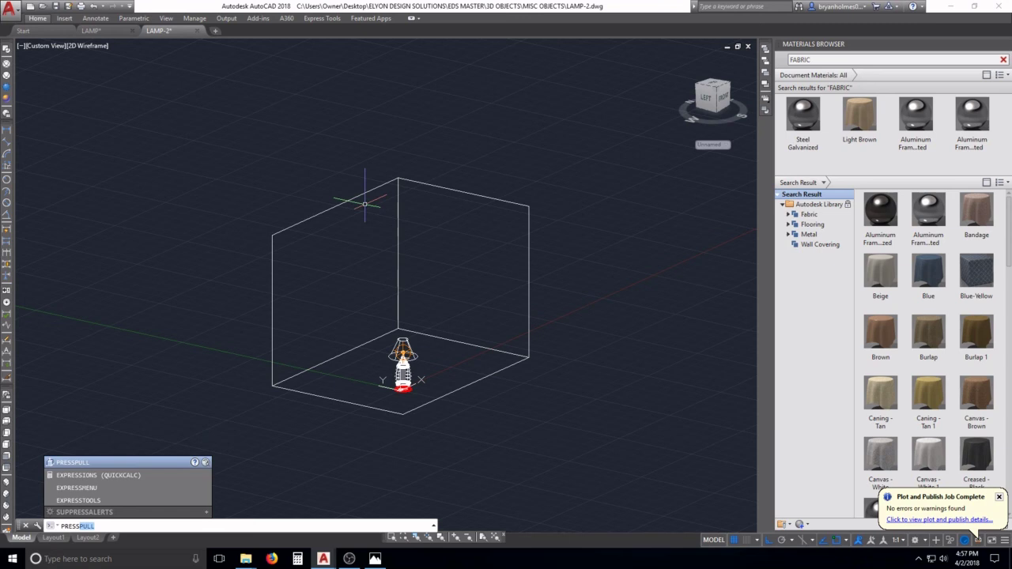
left_click(126, 461)
left_click(316, 215)
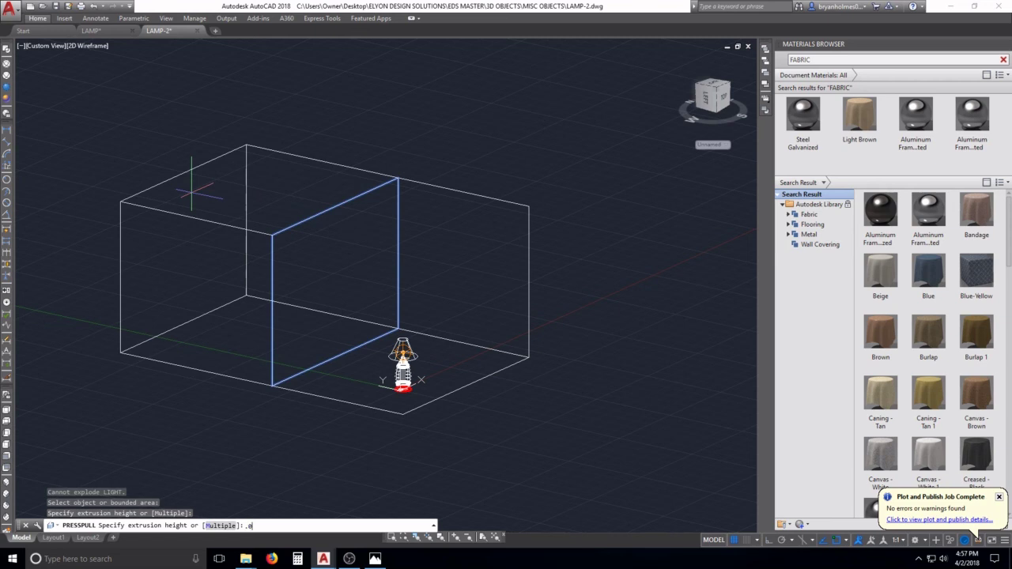
type(".0625")
key("Return")
key("Return")
key("Return")
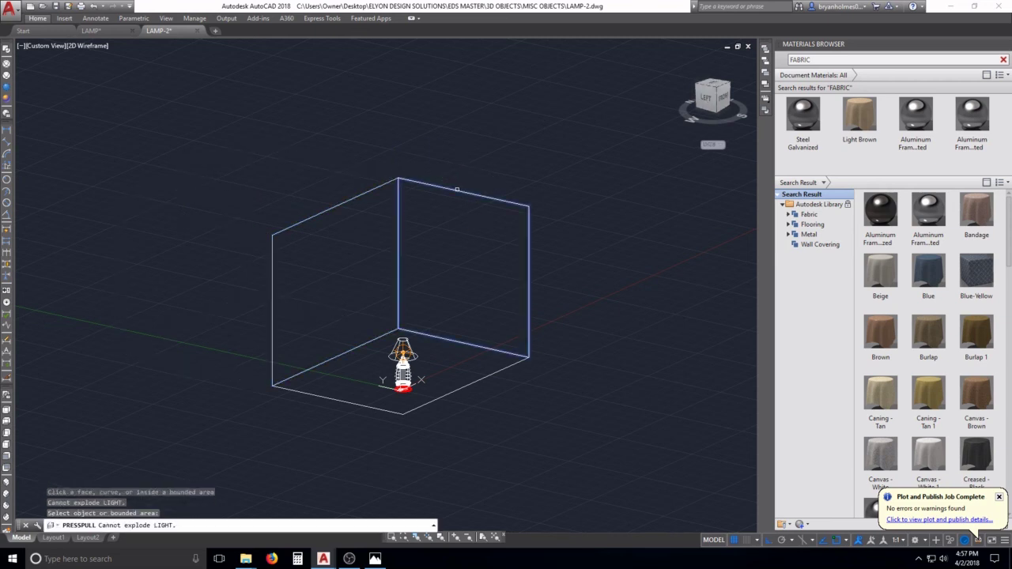
Press-pull the right wall plane to .0625 thickness as well
left_click(459, 189)
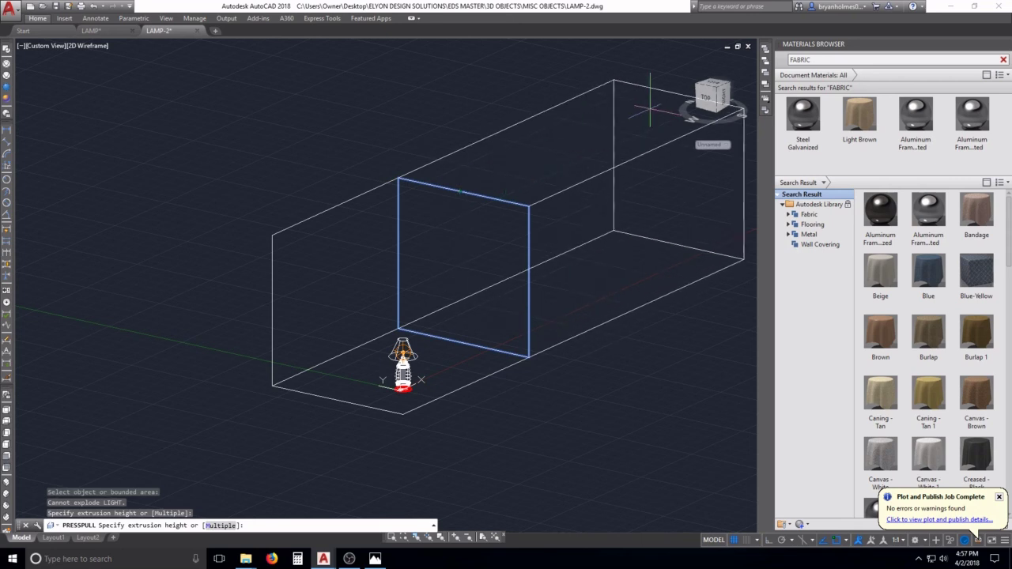
type(".0625")
key("Return")
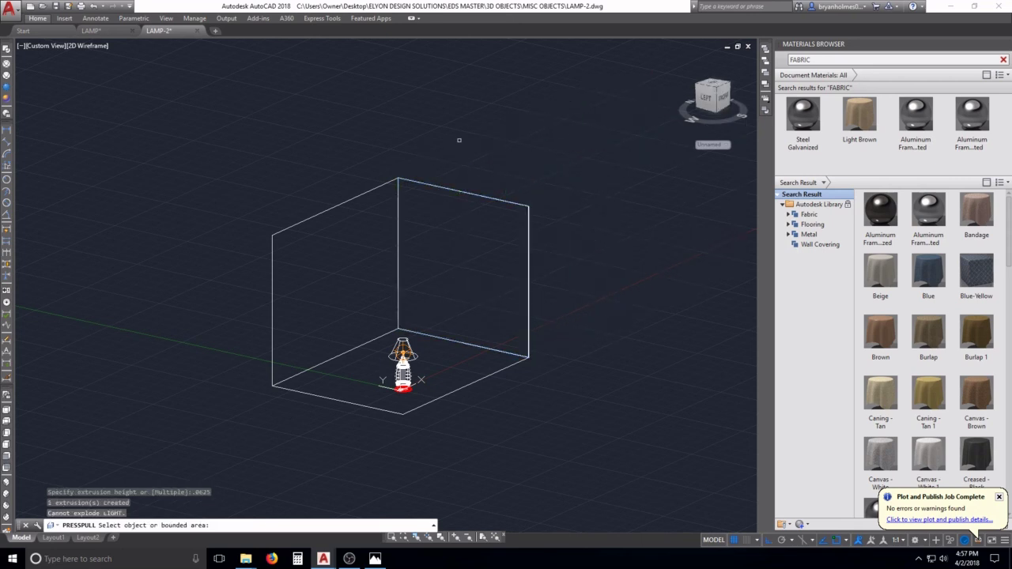
key("Return")
left_click(41, 403)
key("Escape")
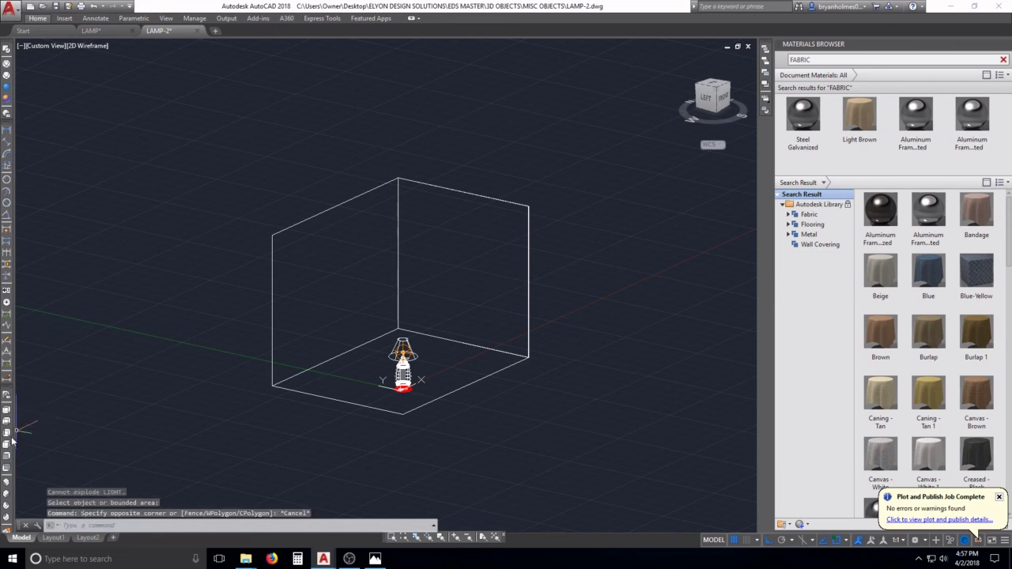
Switch to the front view, then orbit the room back into a 3D view
left_click(7, 457)
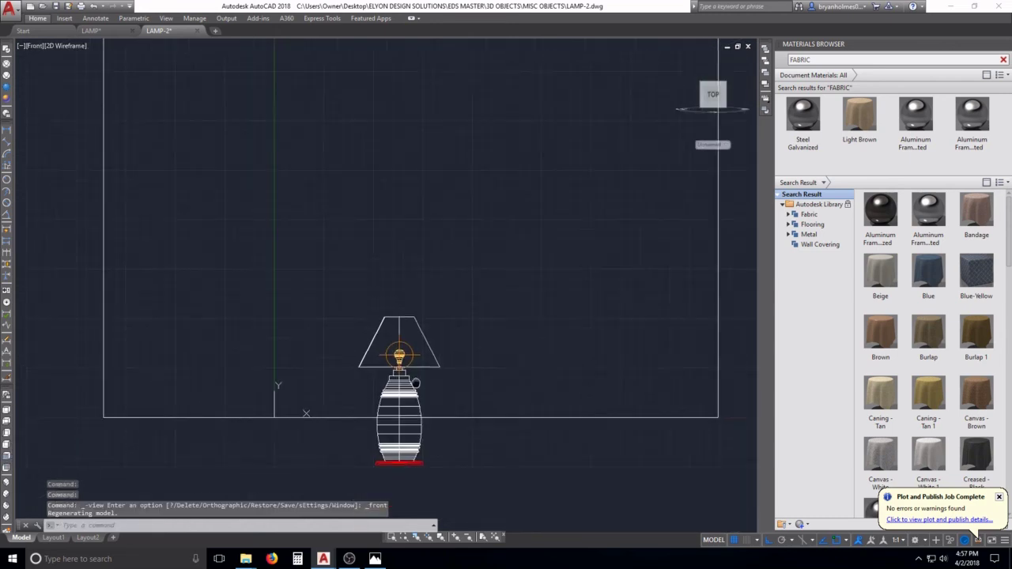
left_click(97, 165)
key("Escape")
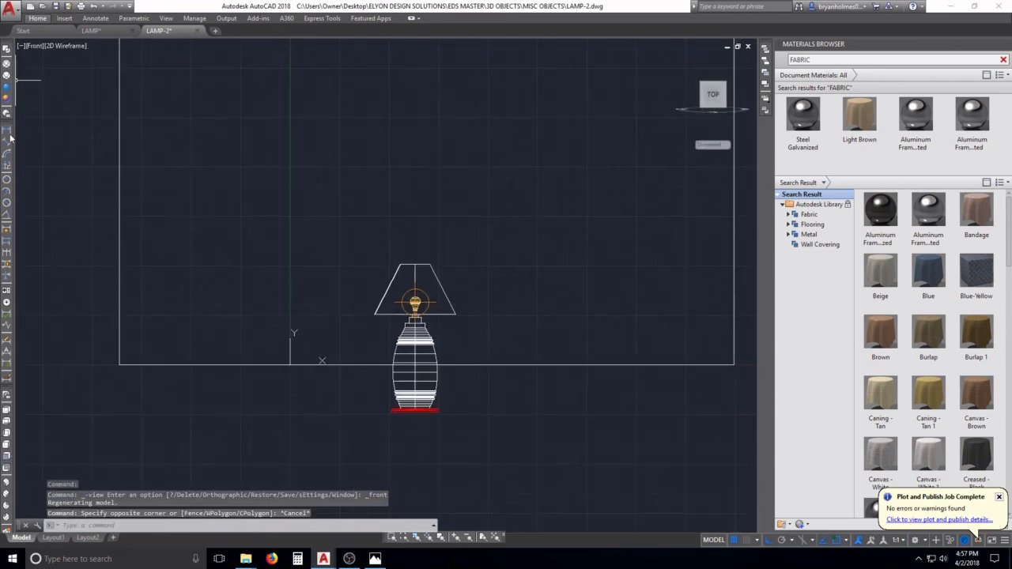
scroll(213, 324, "down", 4)
key("Escape")
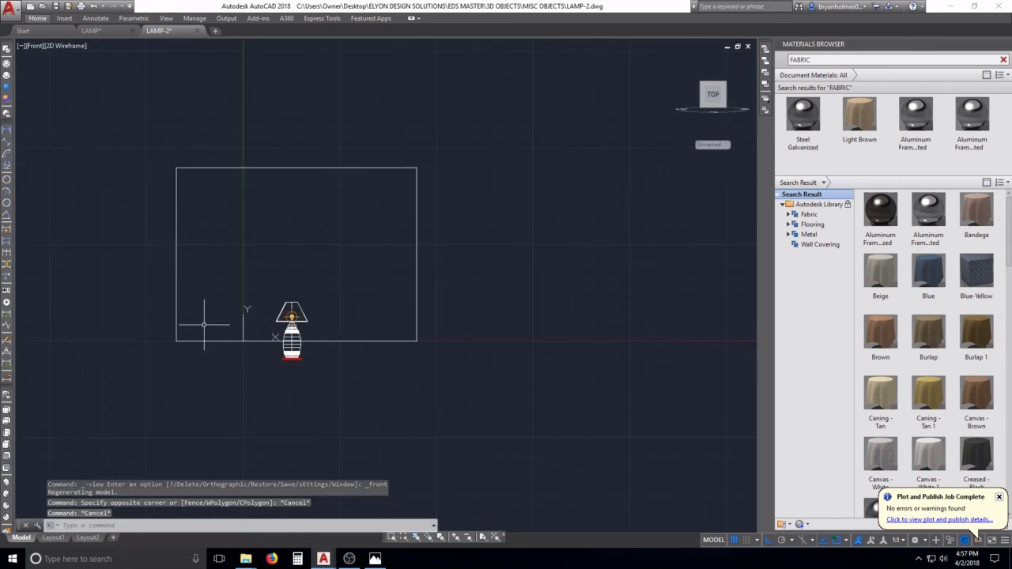
middle_click_drag(203, 327, 207, 402, "shift")
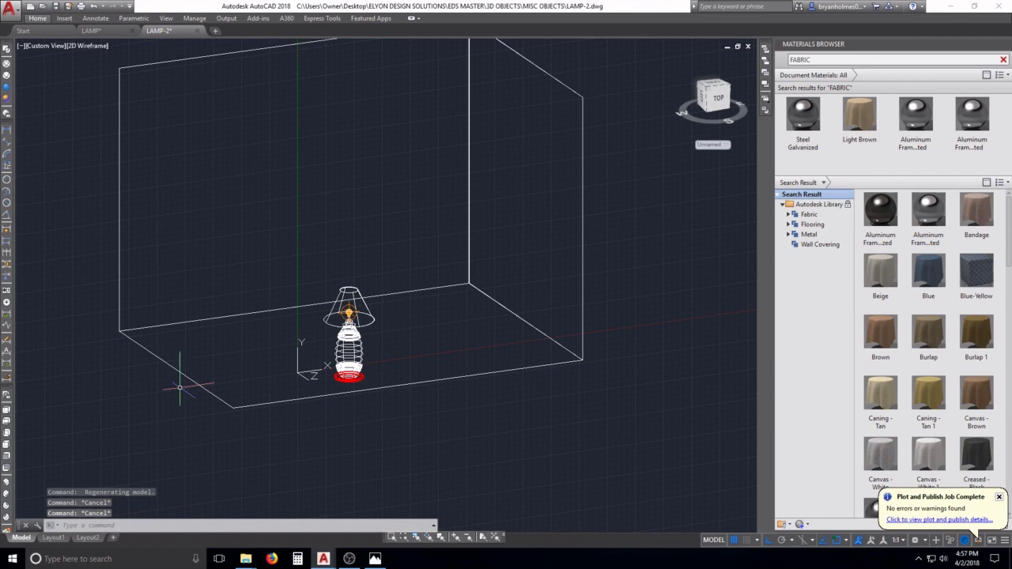
Begin press-pulling the floor face, then cancel it and clear the selection
type("PRESSPULL")
key("Return")
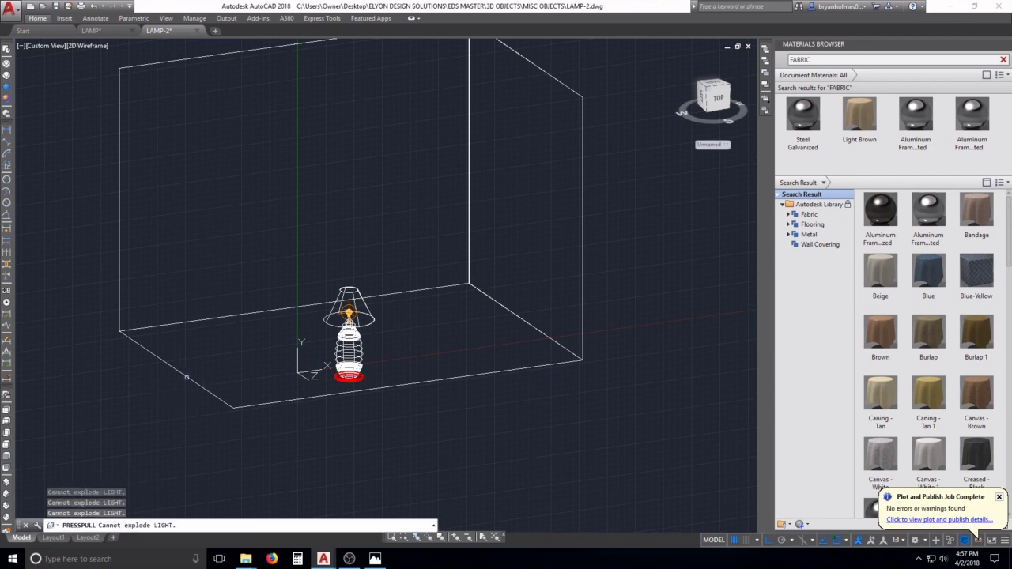
left_click(191, 383)
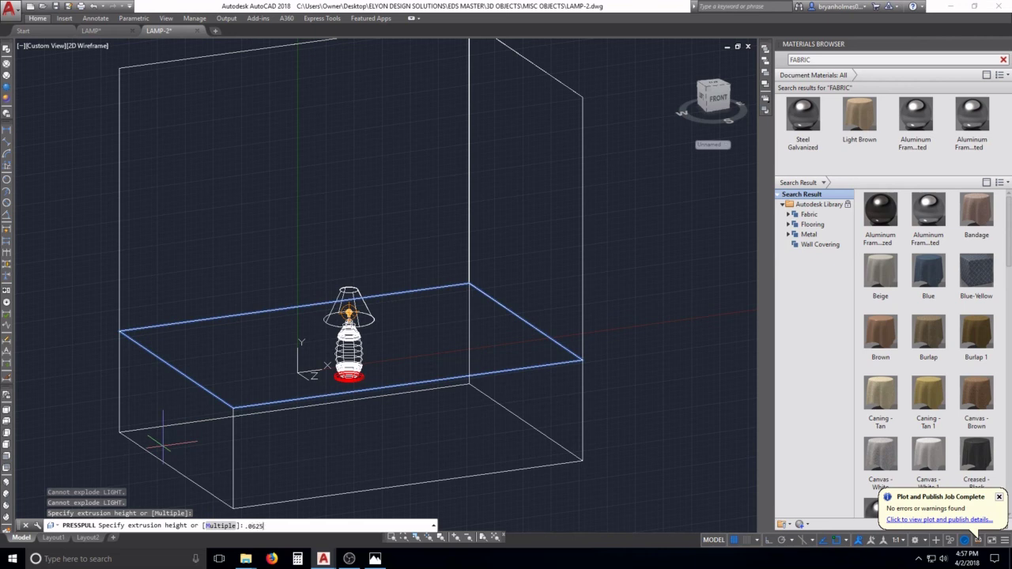
key("Escape")
key("Escape")
left_click(56, 342)
key("Escape")
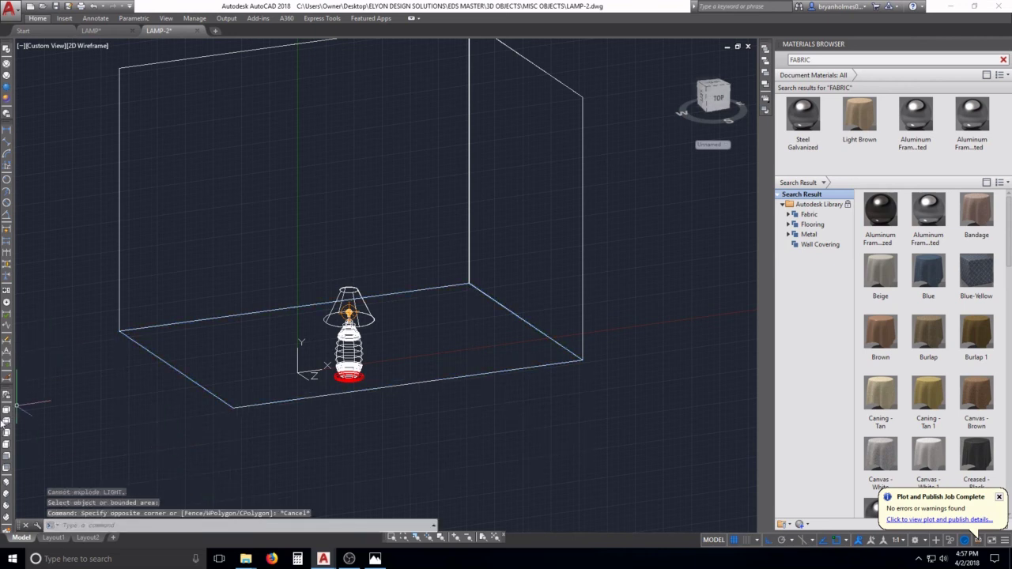
In Front view, measure the lamp base's offset from the floor line (12.0625) without placing it
left_click(9, 454)
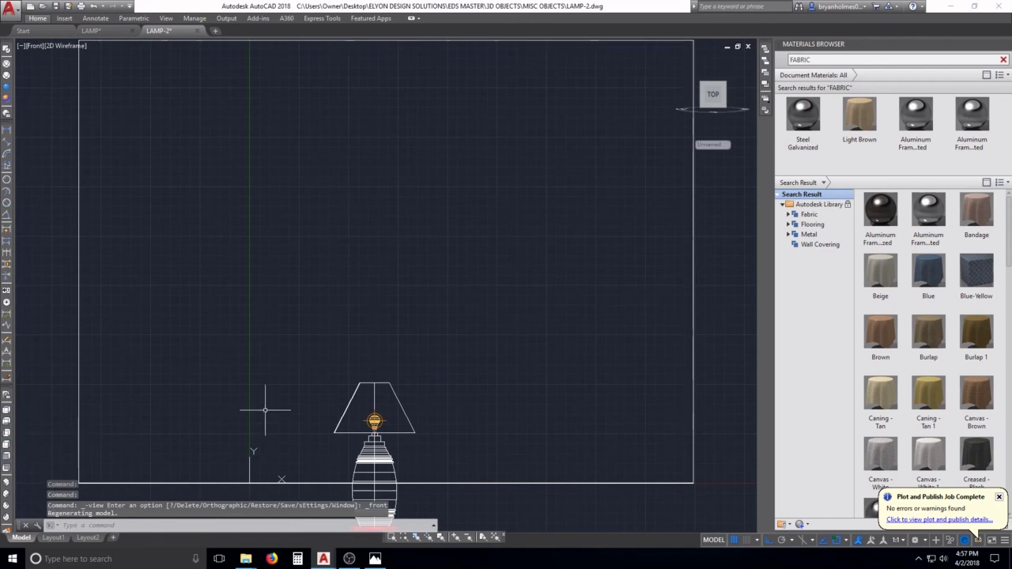
left_click(8, 136)
scroll(463, 399, "up", 5)
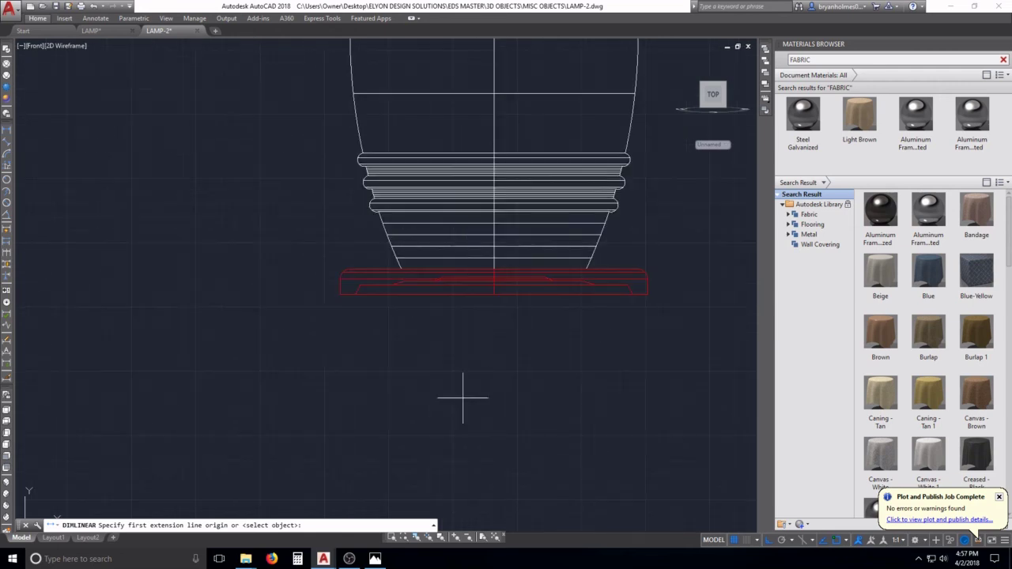
left_click(340, 294)
scroll(340, 294, "down", 5)
scroll(317, 267, "up", 8)
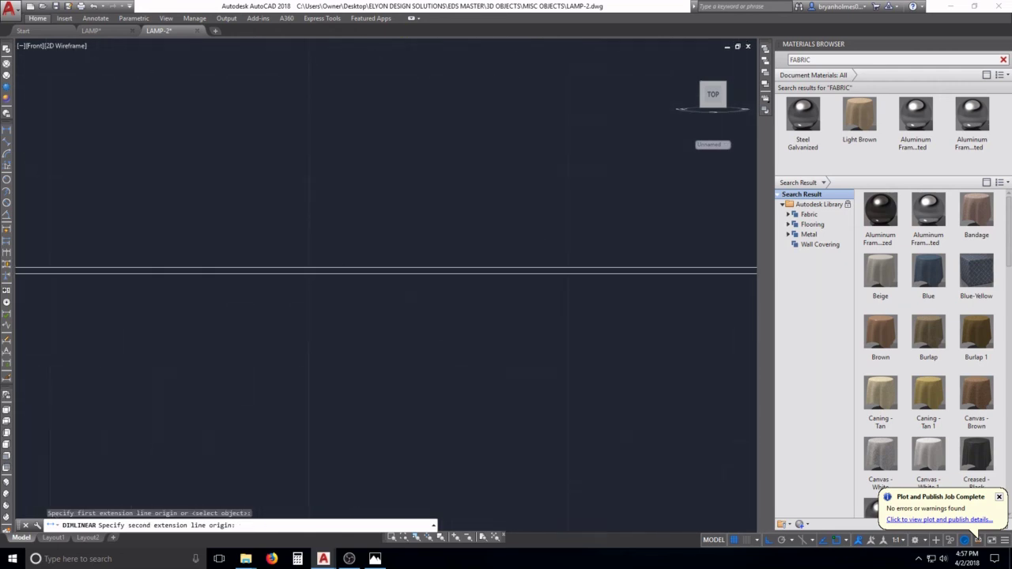
left_click(324, 266)
scroll(324, 266, "down", 8)
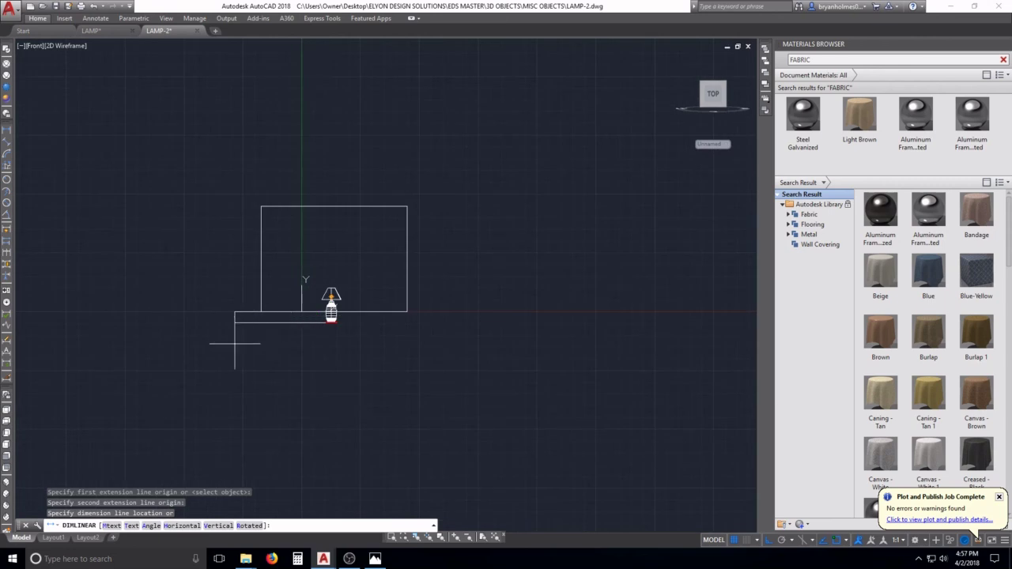
key("Escape")
key("Escape")
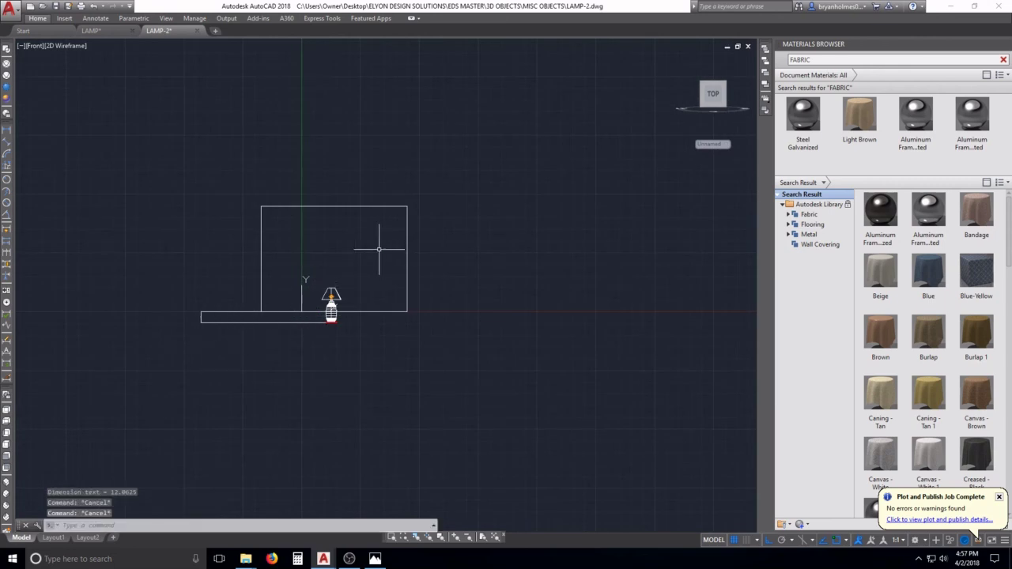
key("Escape")
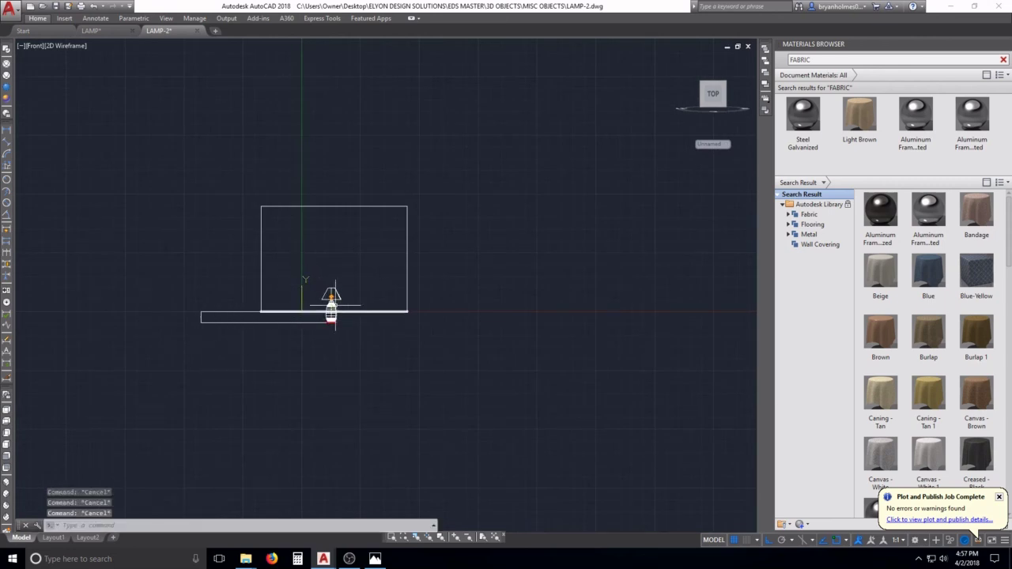
Move the lamp's 7 parts up so its base rests on the floor line
type("m")
key("Return")
left_click(316, 269)
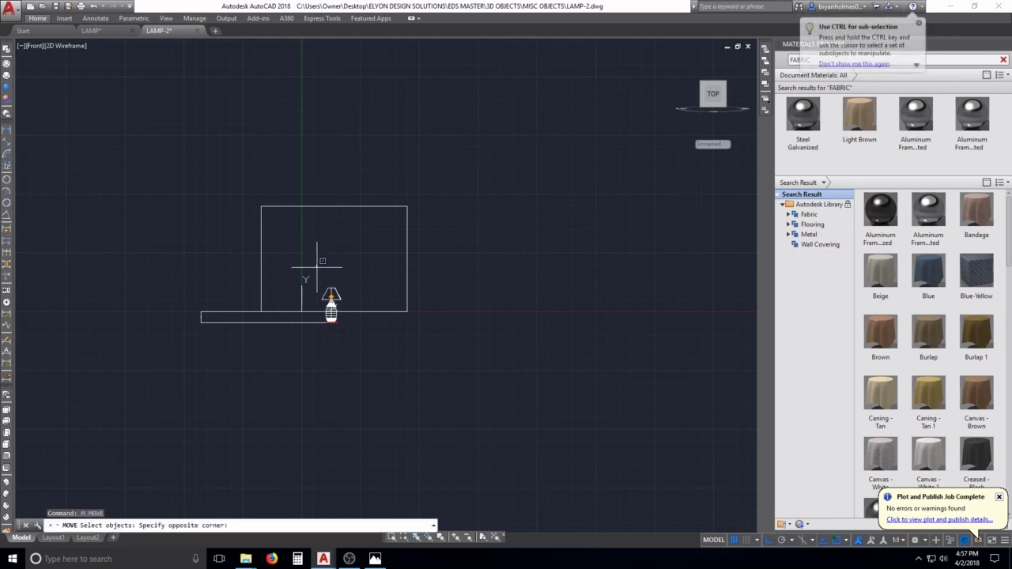
left_click(393, 368)
scroll(220, 319, "up", 6)
key("Return")
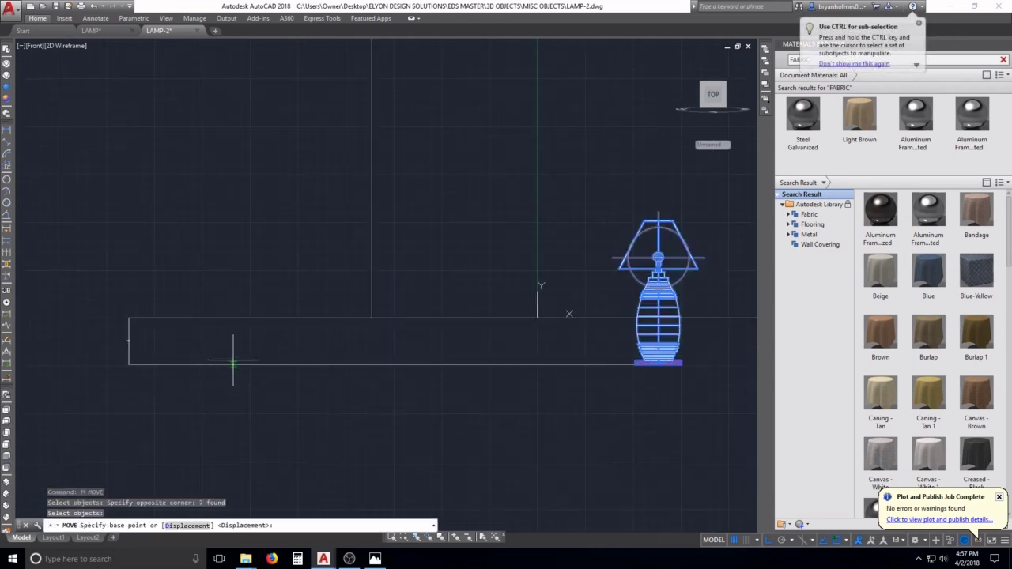
left_click(234, 364)
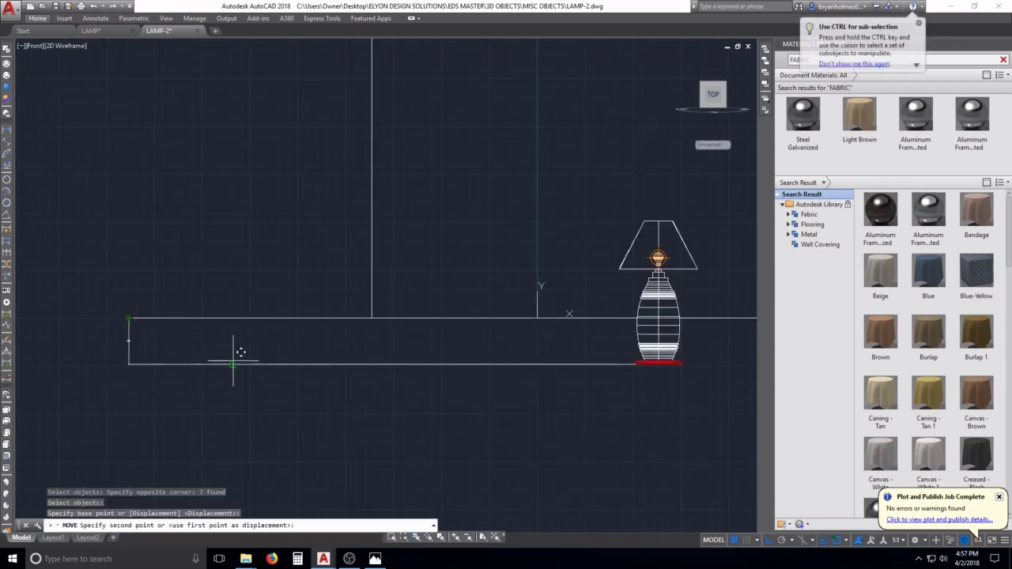
left_click(233, 318)
Erase the leftover rectangular block and orbit back to a 3D view
type("e")
key("Return")
left_click(269, 277)
left_click(205, 343)
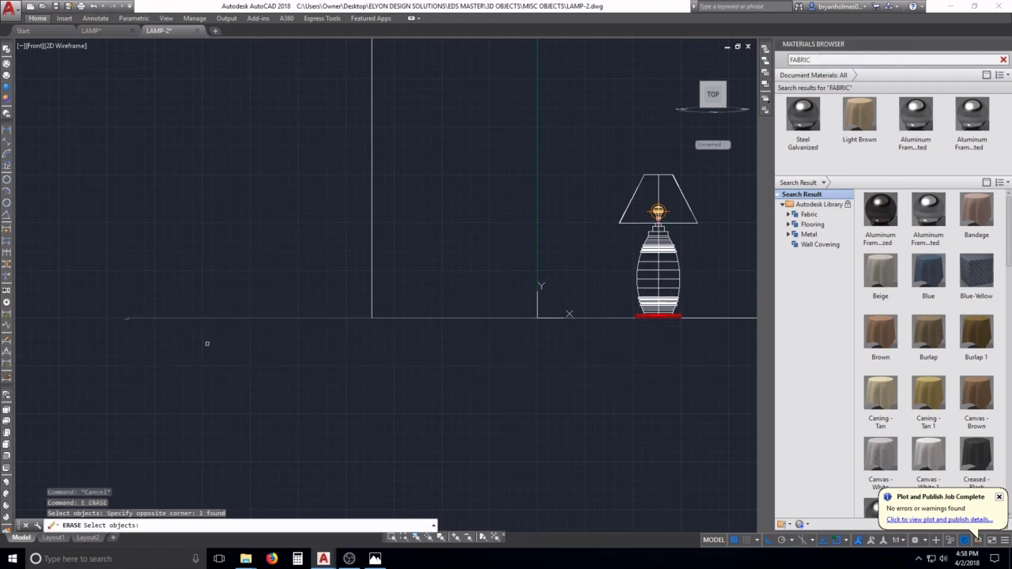
scroll(304, 292, "down", 2)
middle_click_drag(410, 300, 429, 343, "shift")
Copy the lamp's point light onto the floor to the right
scroll(429, 348, "up", 4)
key("Escape")
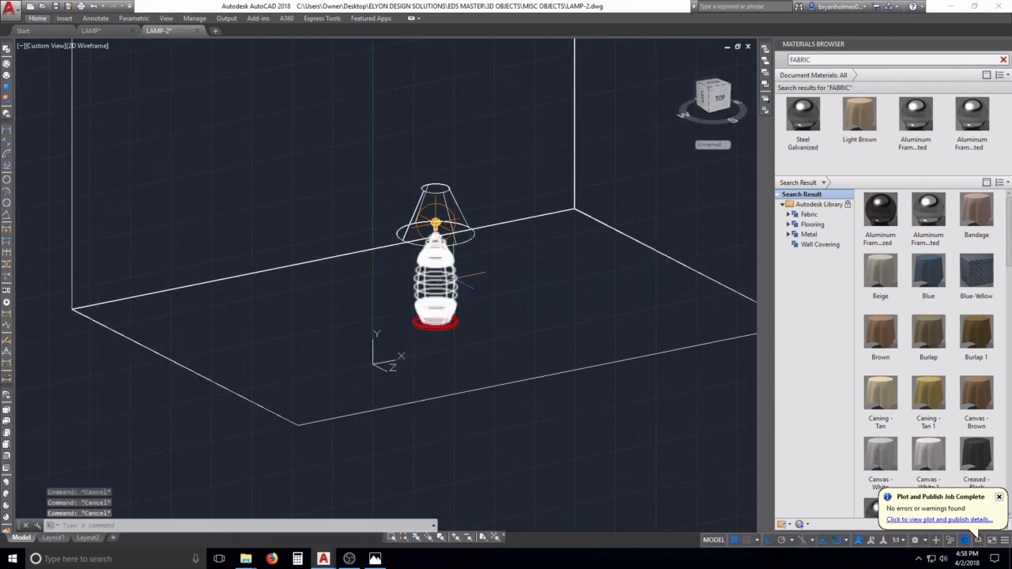
type("co")
key("Return")
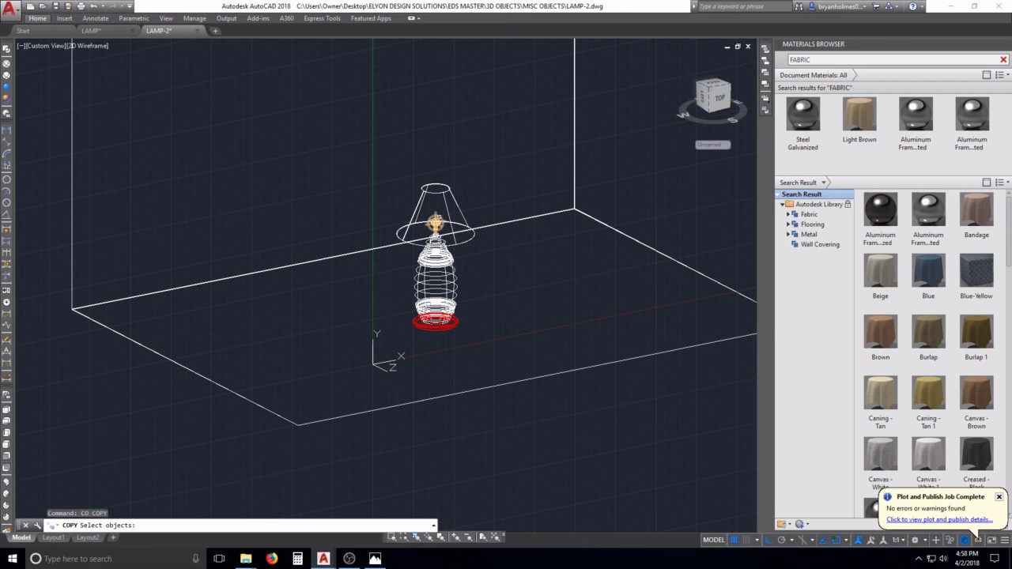
left_click(434, 221)
key("Return")
left_click(454, 345)
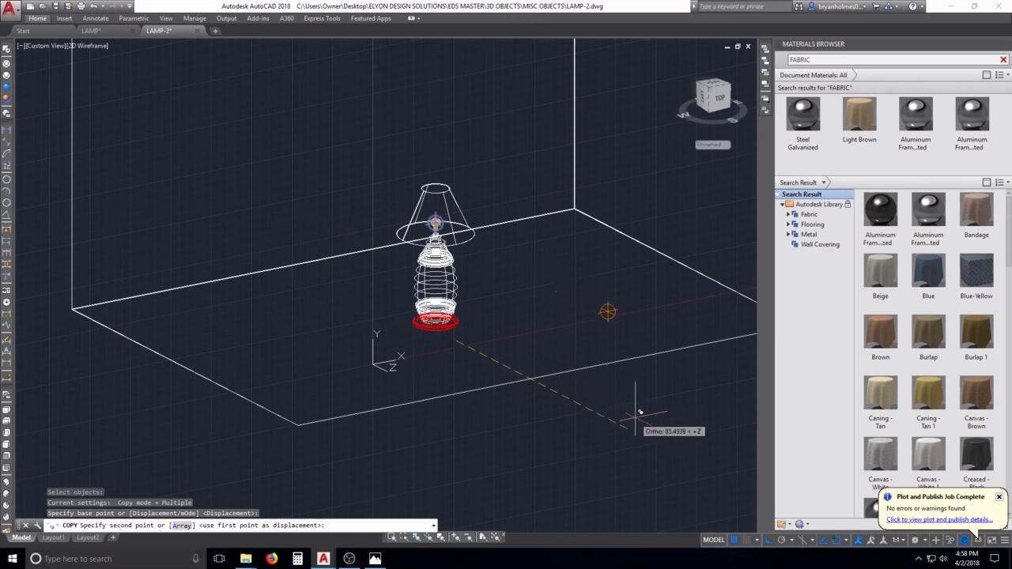
left_click(623, 374)
key("Escape")
Set the intensity factor of both point lights to 0.25
left_click(255, 173)
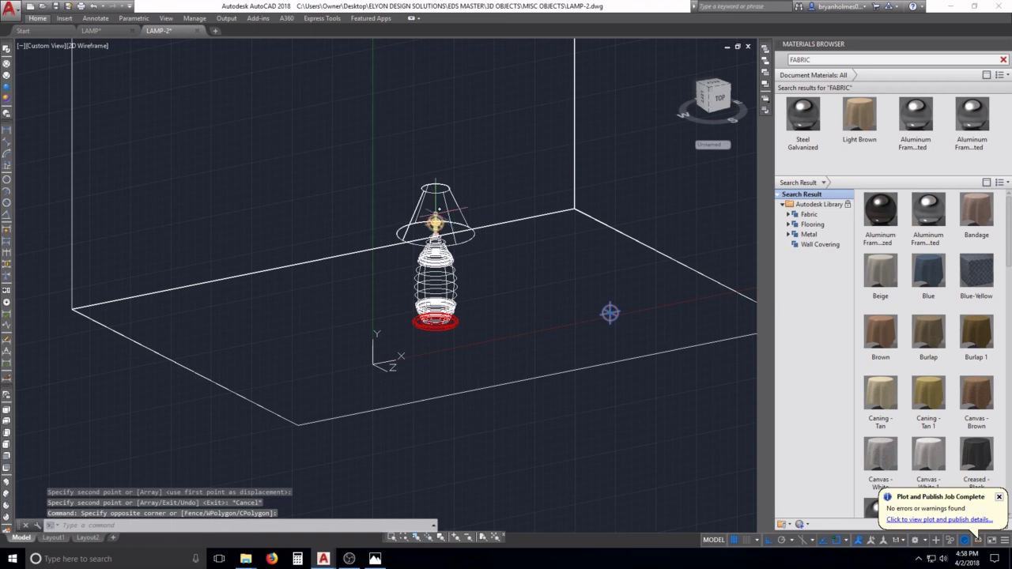
left_click(440, 210)
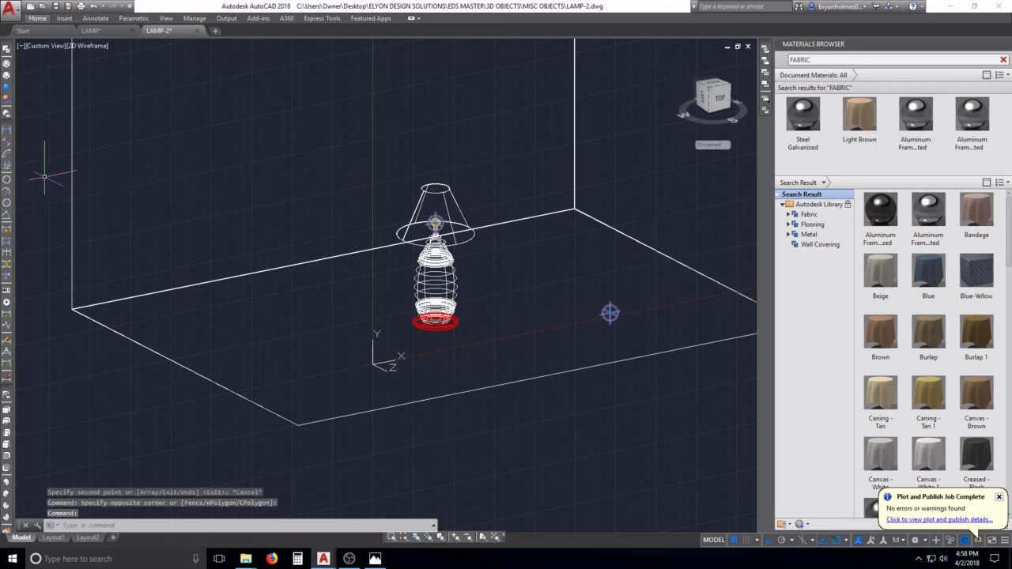
type("PR")
key("Return")
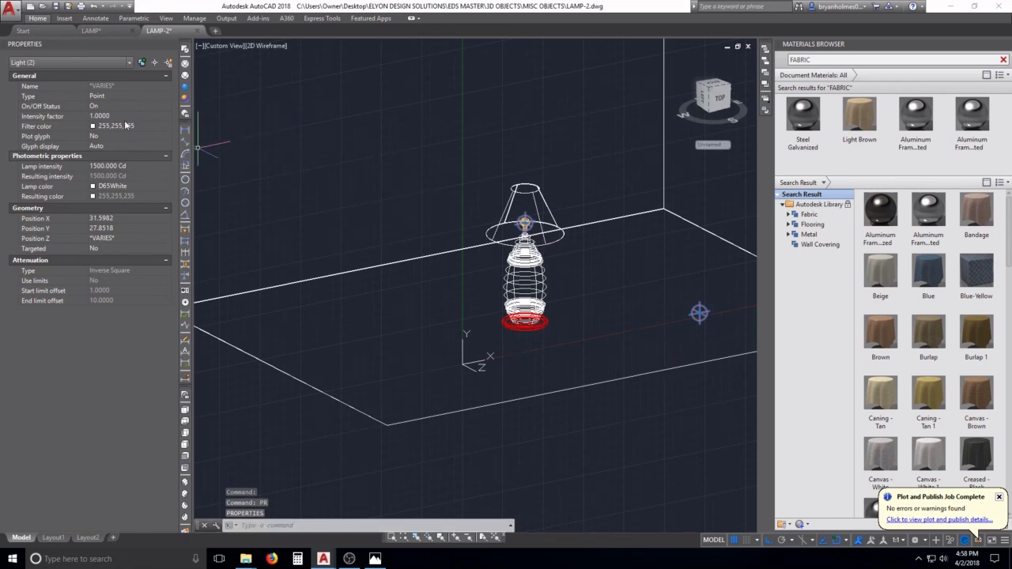
left_click(123, 117)
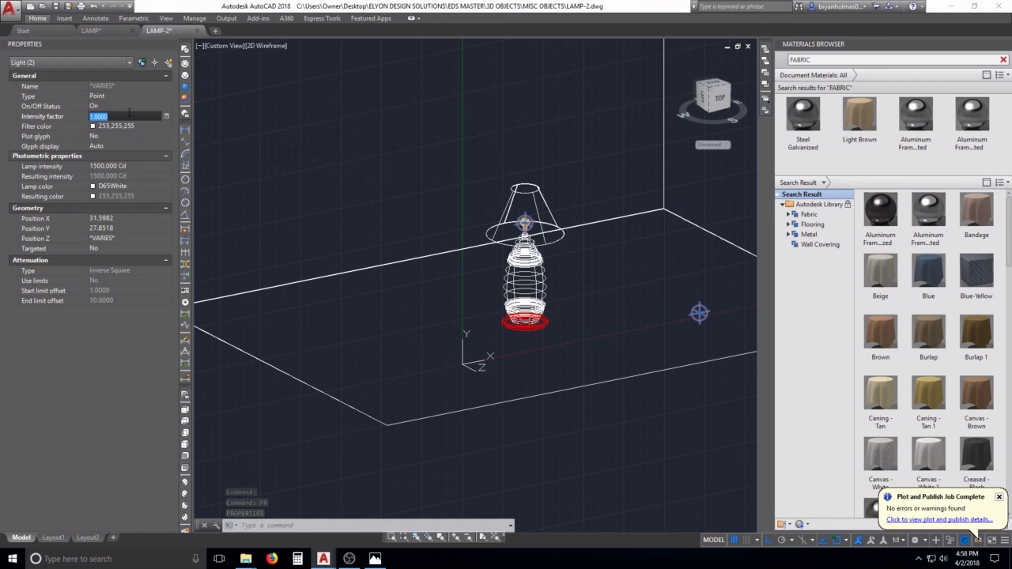
key("Escape")
key("Escape")
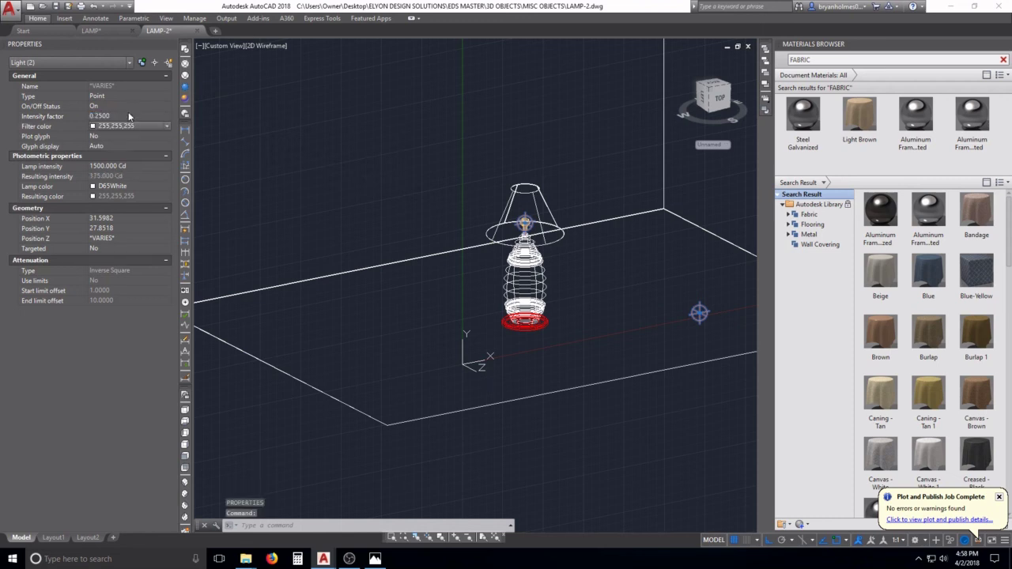
Raise the copied point light high above the floor
type("m")
key("Return")
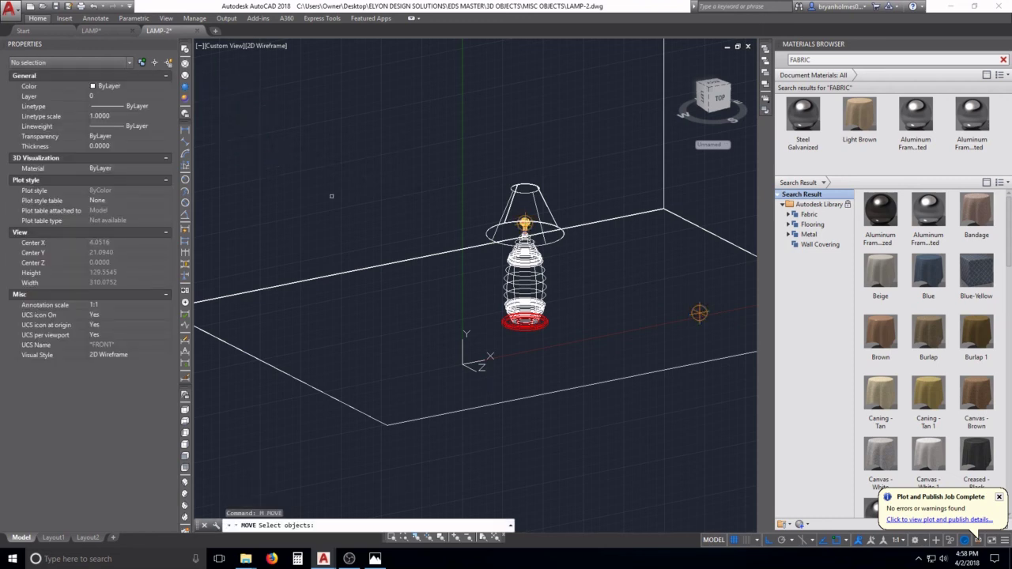
left_click(699, 313)
key("Return")
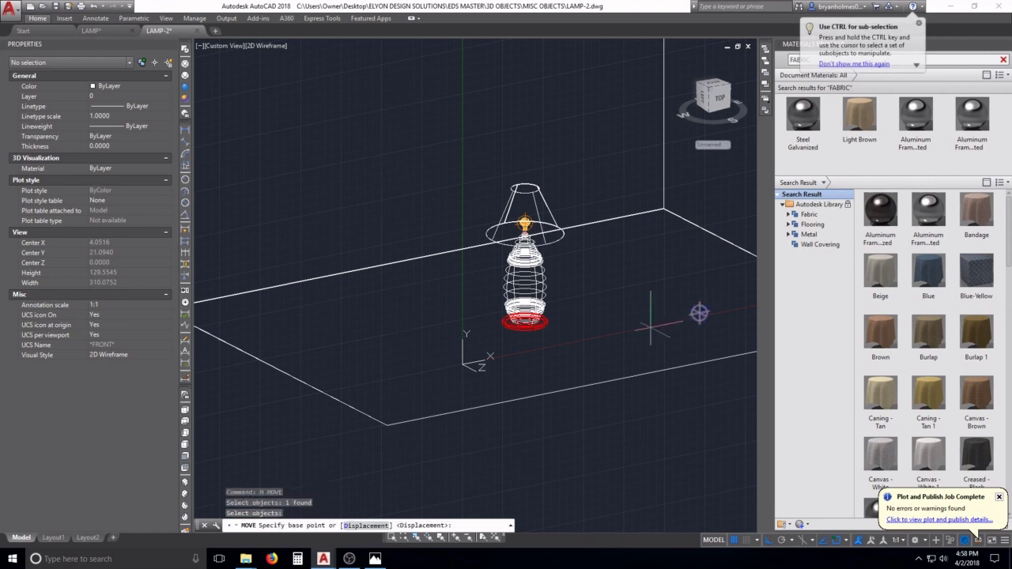
left_click(649, 320)
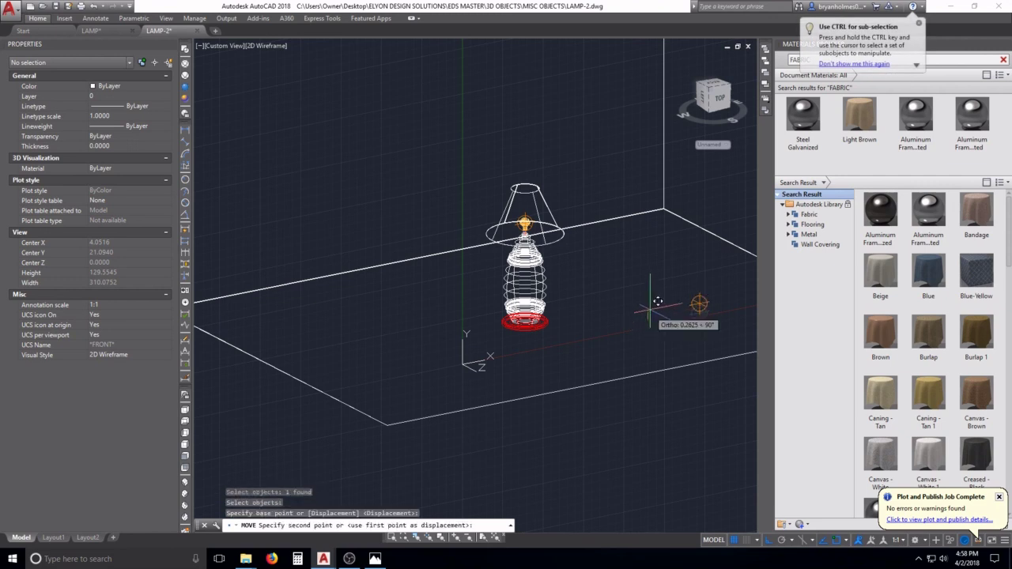
left_click(636, 99)
key("Escape")
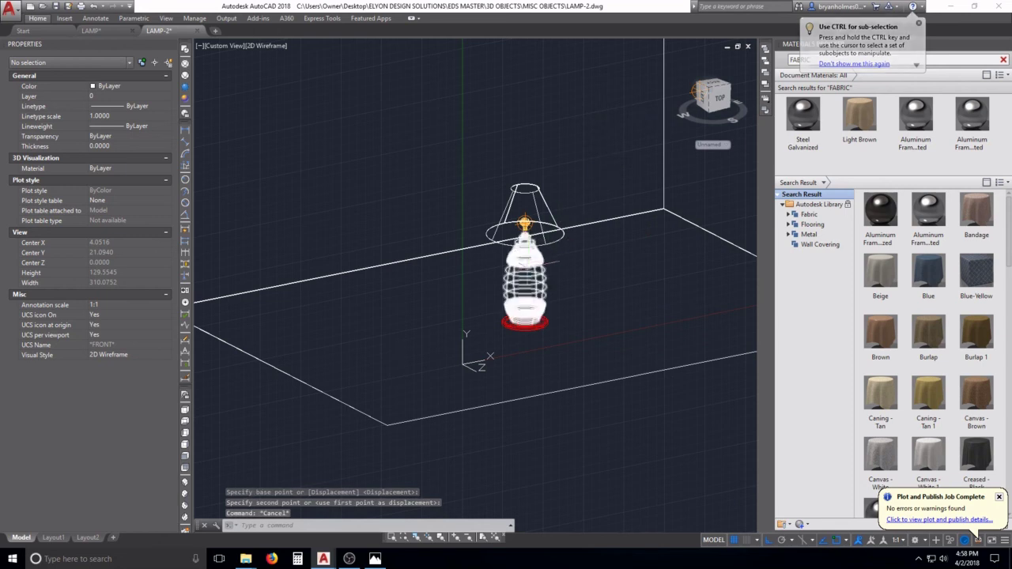
Reframe the view and render the lamp with RR
middle_click_drag(517, 281, 500, 331)
scroll(501, 330, "up", 5)
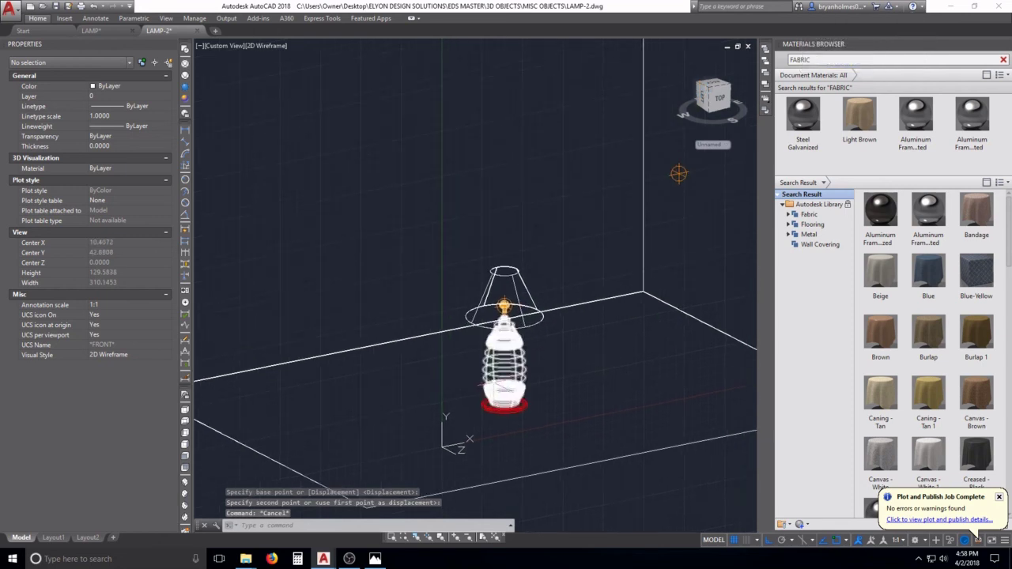
key("Escape")
key("Escape")
key("Escape")
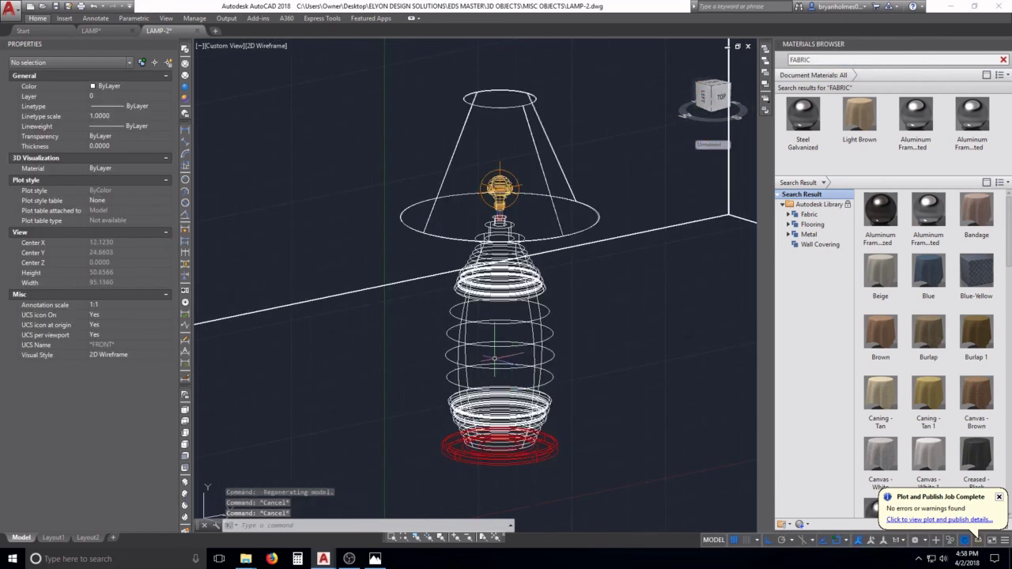
type("rr")
key("Return")
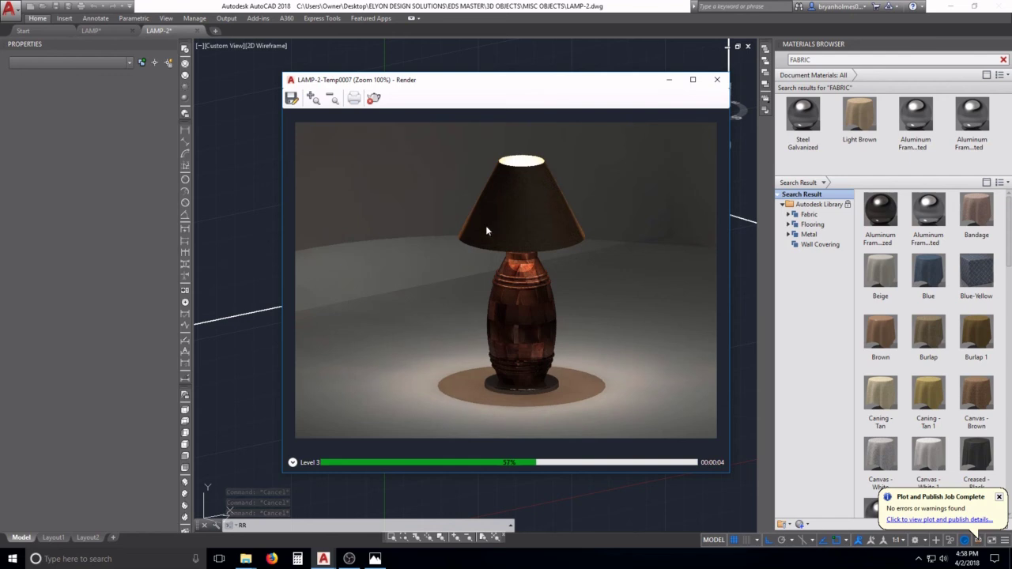
Stop the render and change the bulb's point light intensity factor to 0.125
key("Escape")
scroll(506, 188, "up", 4)
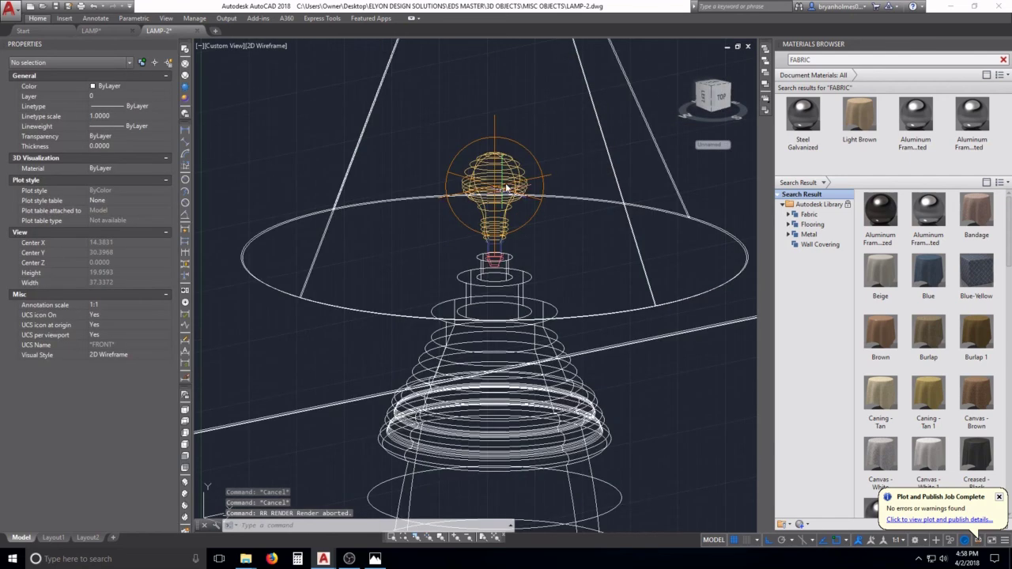
left_click(528, 150)
key("Escape")
left_click(494, 185)
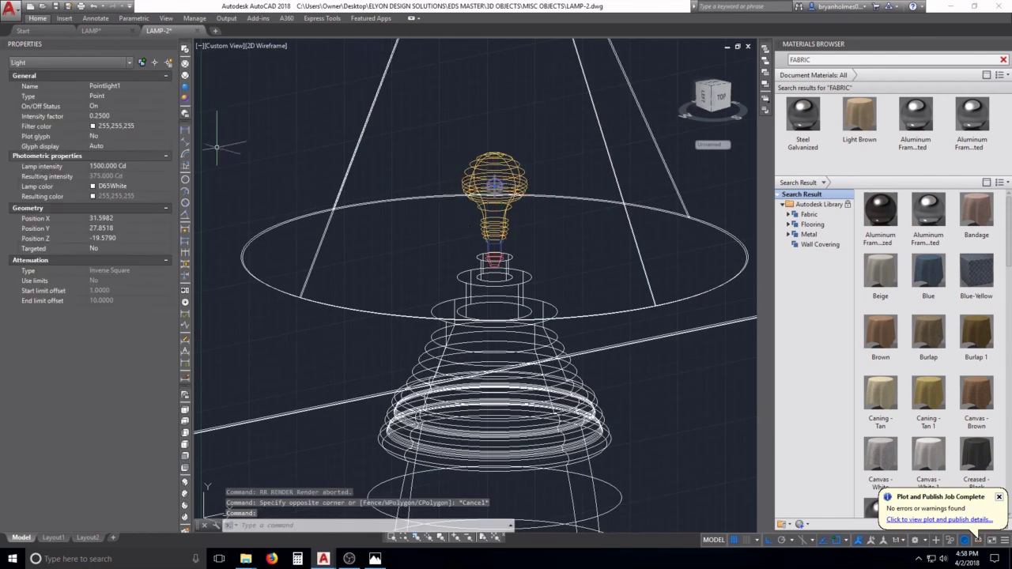
left_click(129, 116)
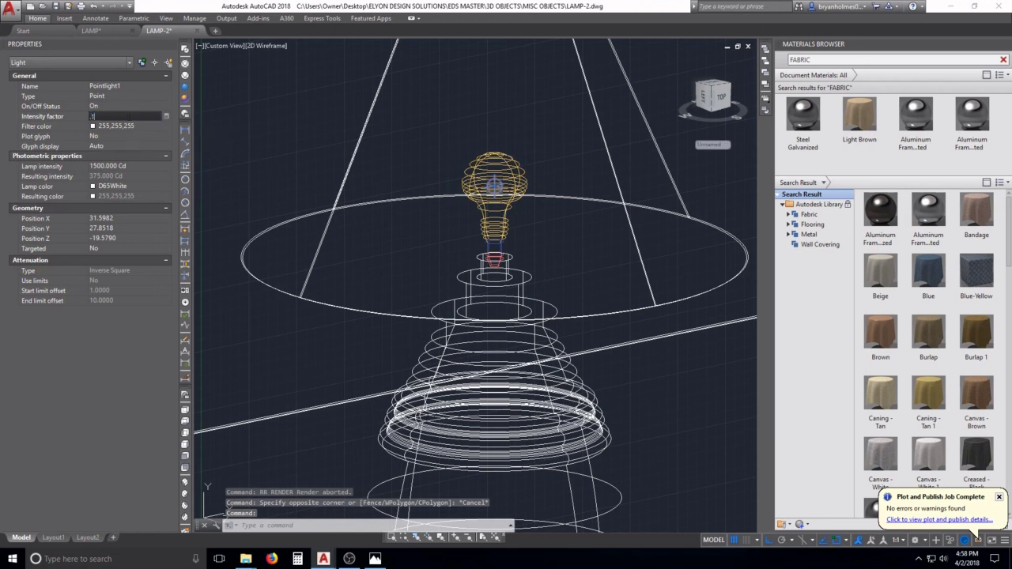
key("Return")
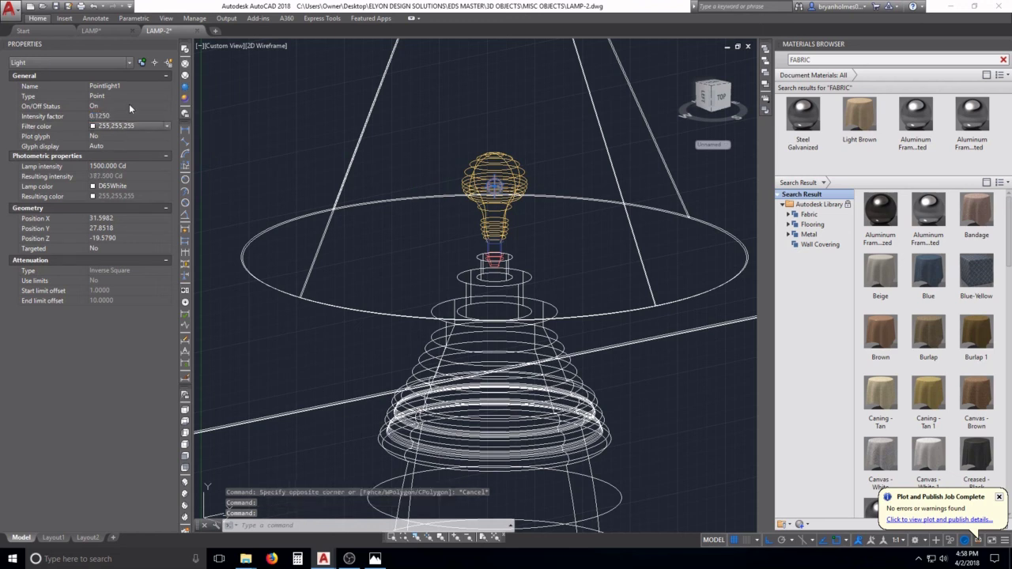
scroll(261, 148, "down", 3)
key("Escape")
key("Escape")
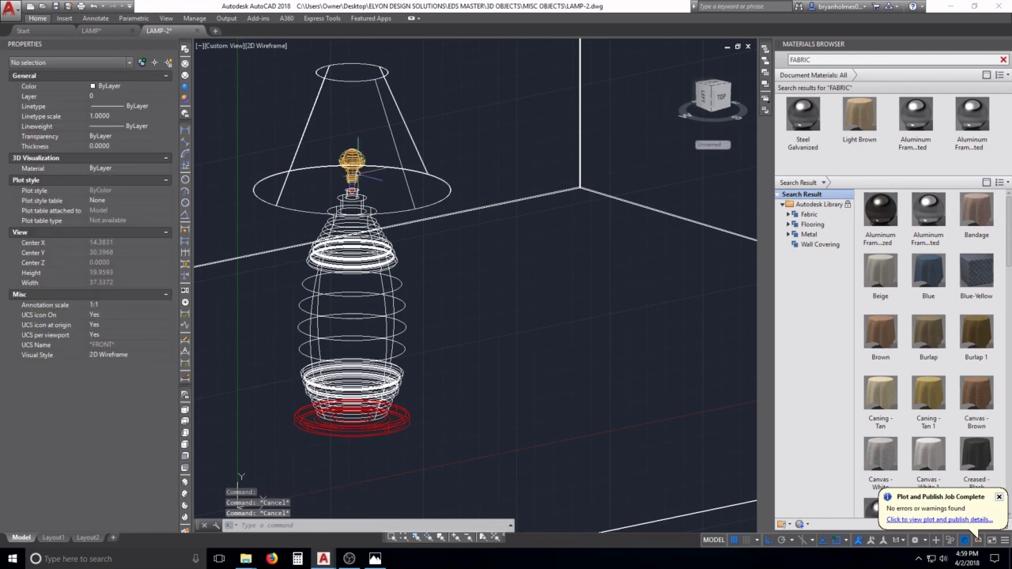
Undo the zoom and intensity edit, confirming the bulb light is back at 0.25
type("u")
key("Return")
type("u")
key("Return")
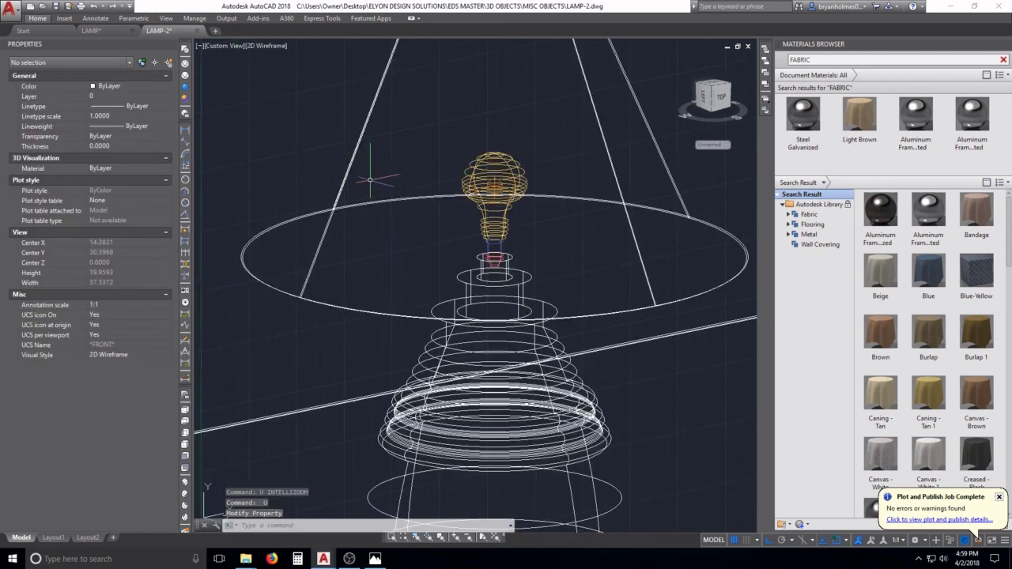
key("Escape")
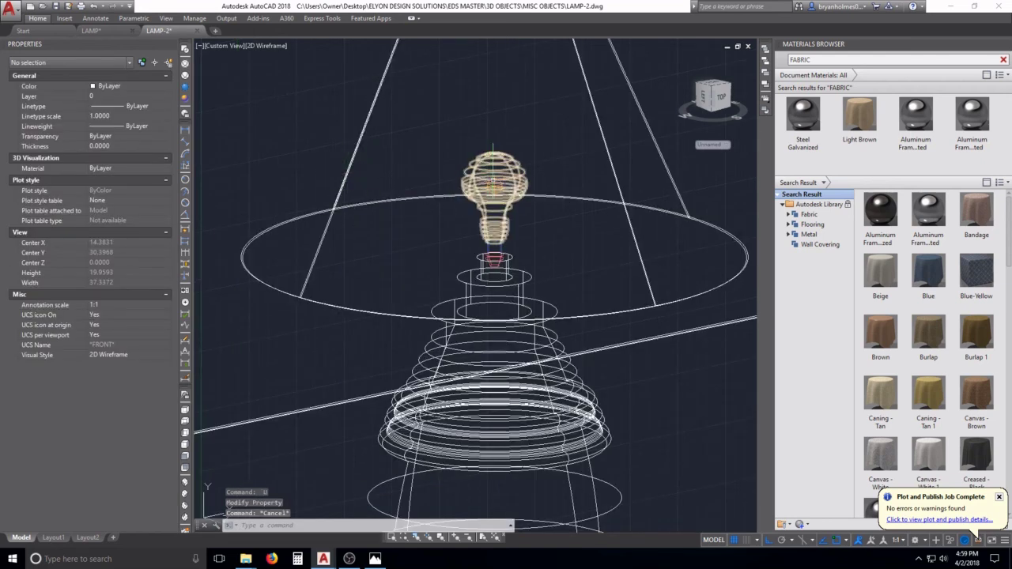
left_click(493, 184)
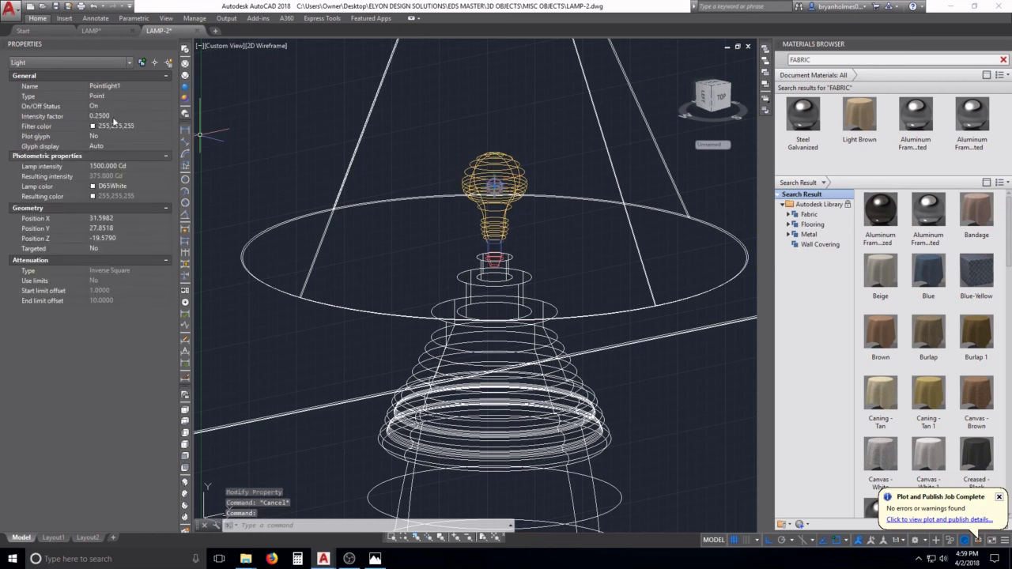
key("Escape")
scroll(508, 230, "down", 5)
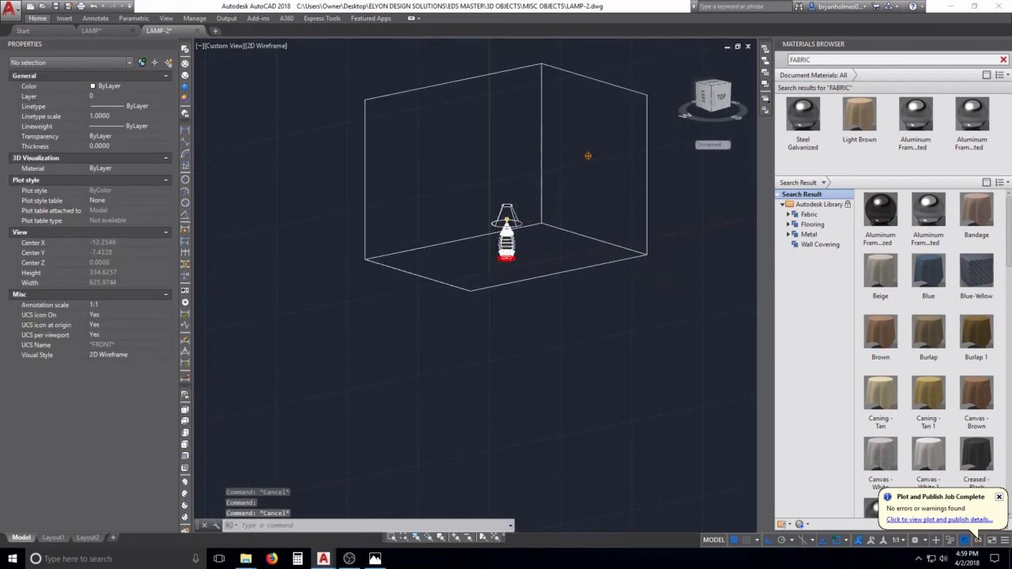
Copy the point light to a spot further left
scroll(587, 155, "up", 3)
key("Escape")
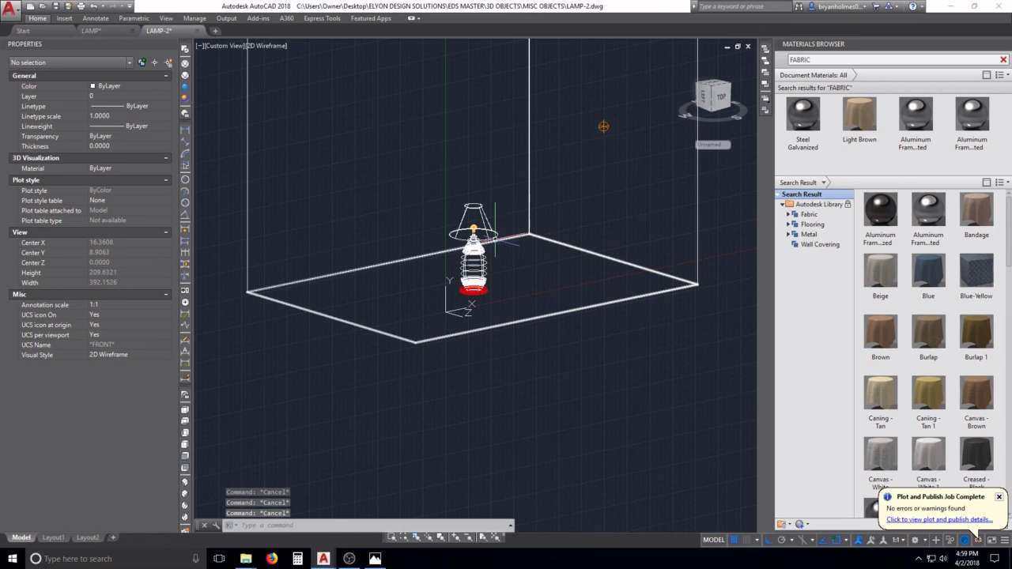
type("co")
key("Return")
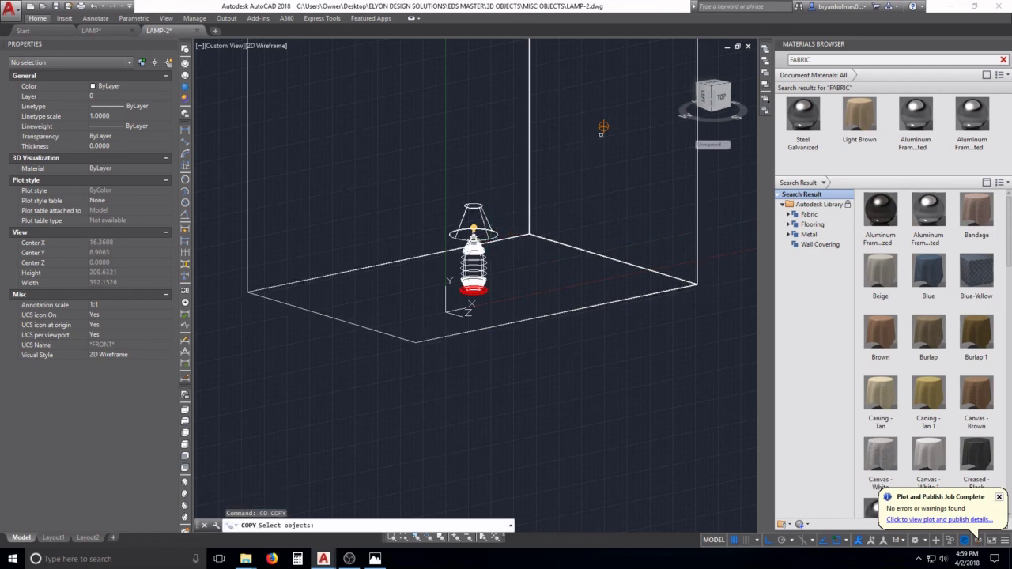
left_click(561, 202)
scroll(603, 238, "down", 3)
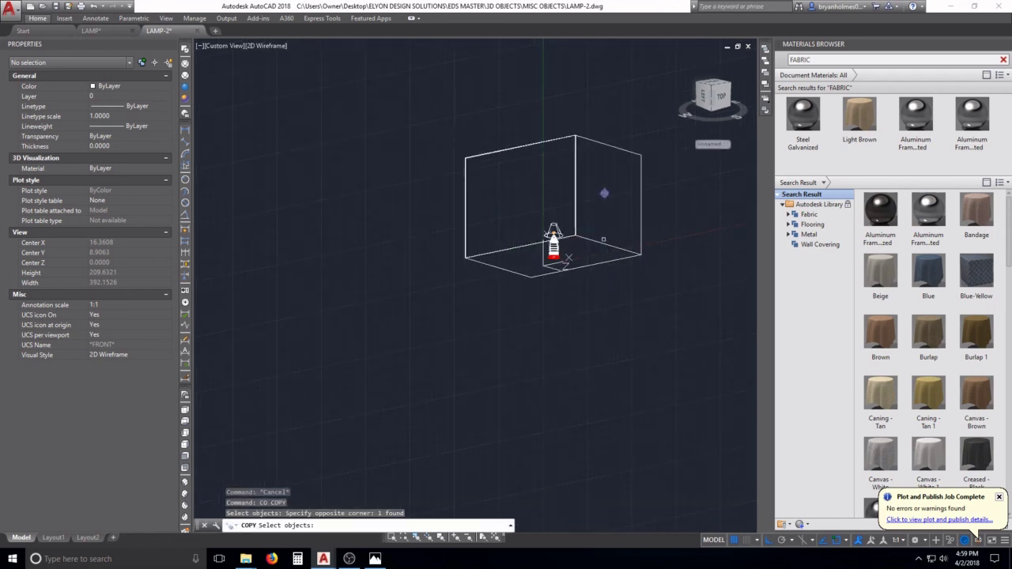
key("Return")
left_click(606, 303)
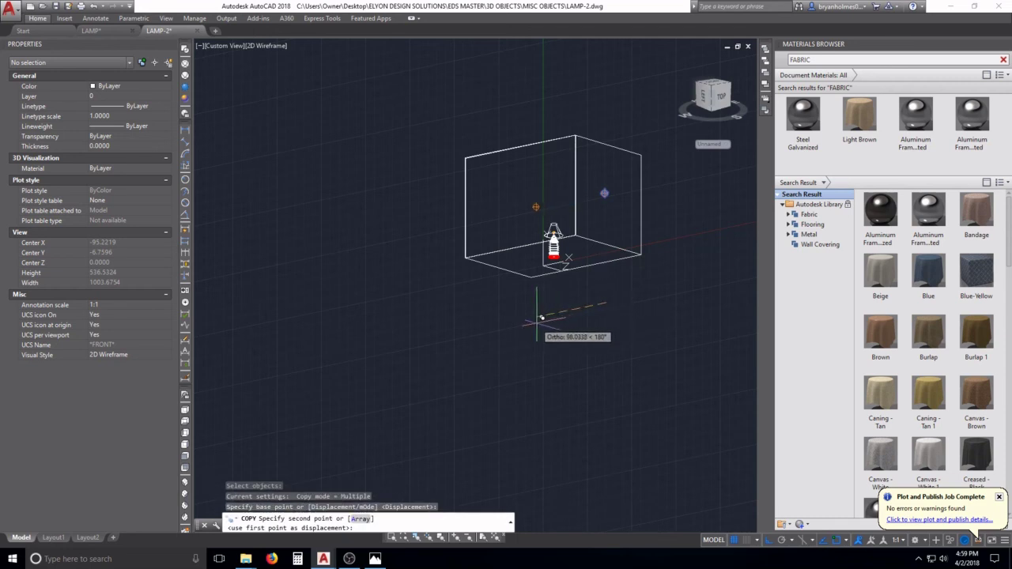
left_click(541, 318)
key("Escape")
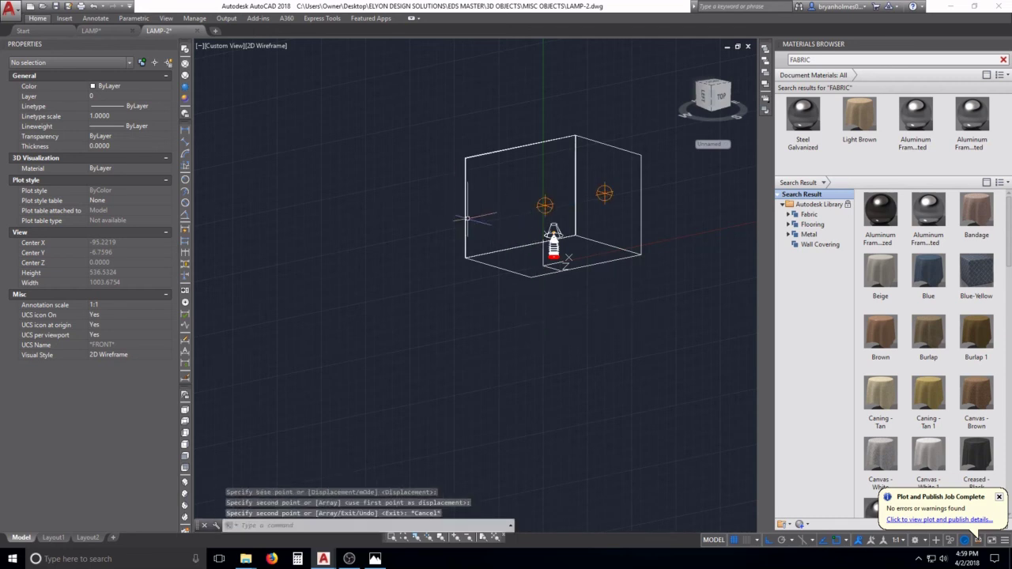
Begin moving the new light, then cancel and orbit around the room
type("m")
key("Return")
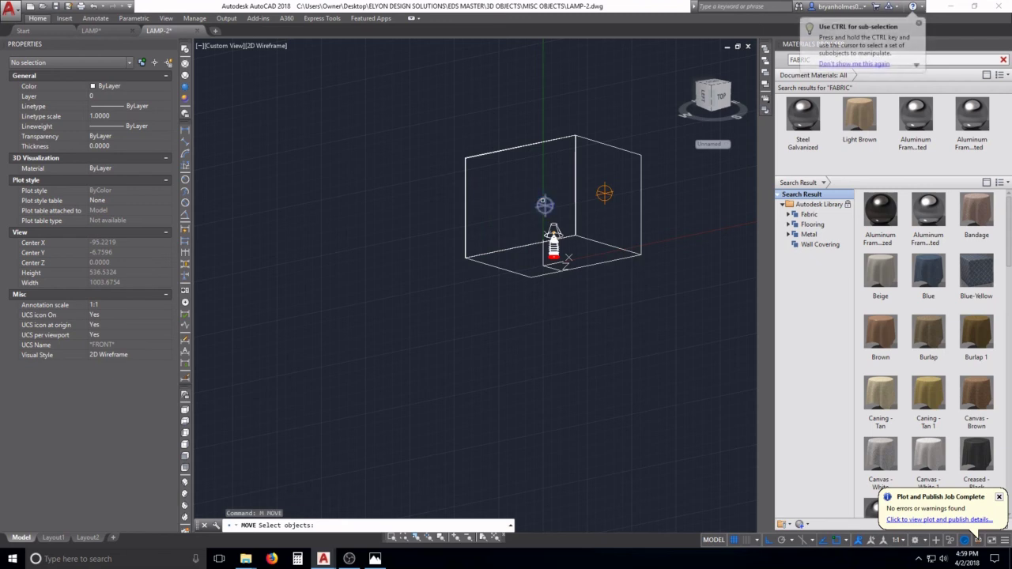
left_click(545, 205)
key("Return")
left_click(545, 205)
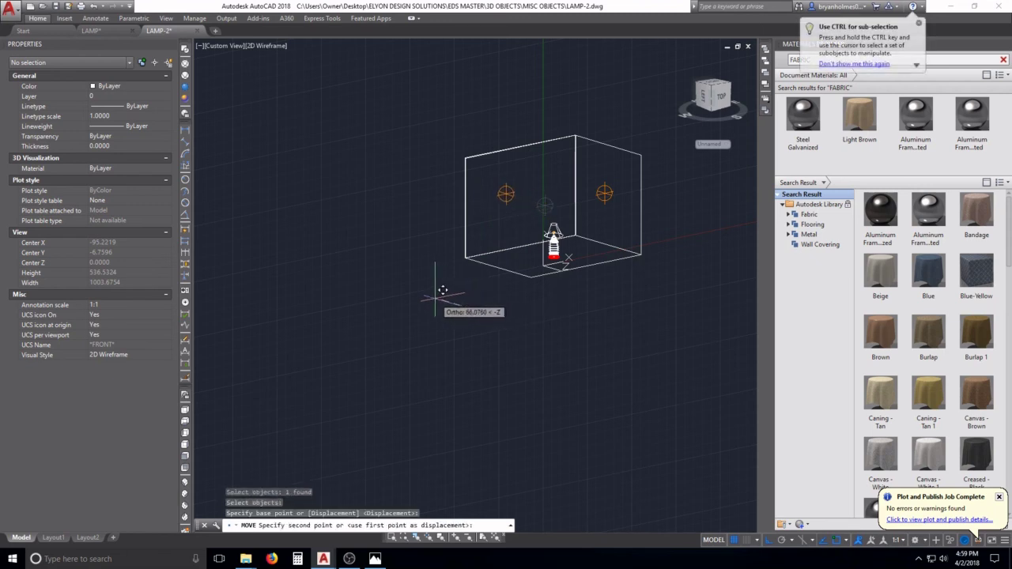
key("Escape")
middle_click_drag(443, 289, 533, 267, "shift")
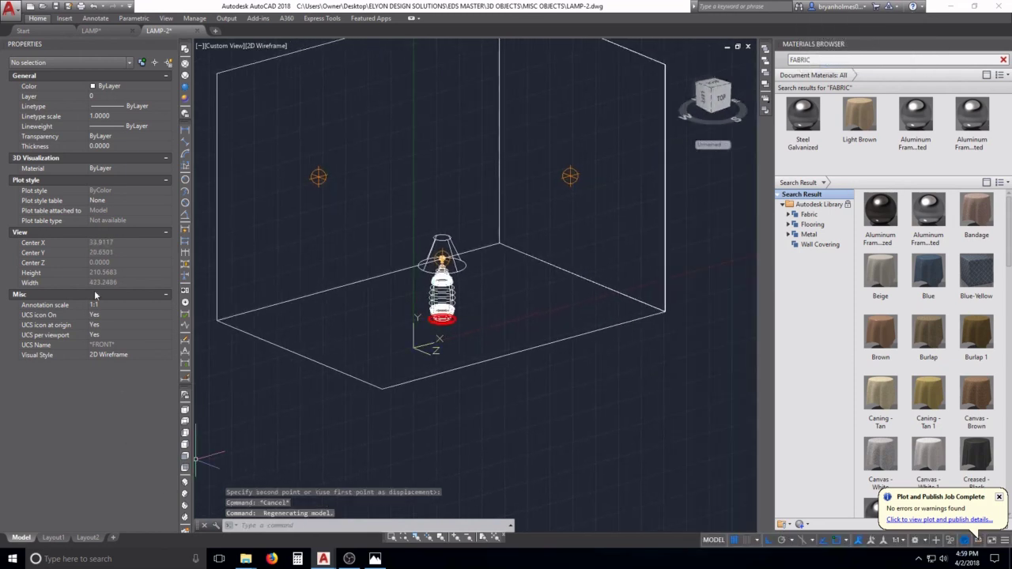
Switch to the Realistic visual style, frame the room and lamp, and select the material search text
left_click(186, 93)
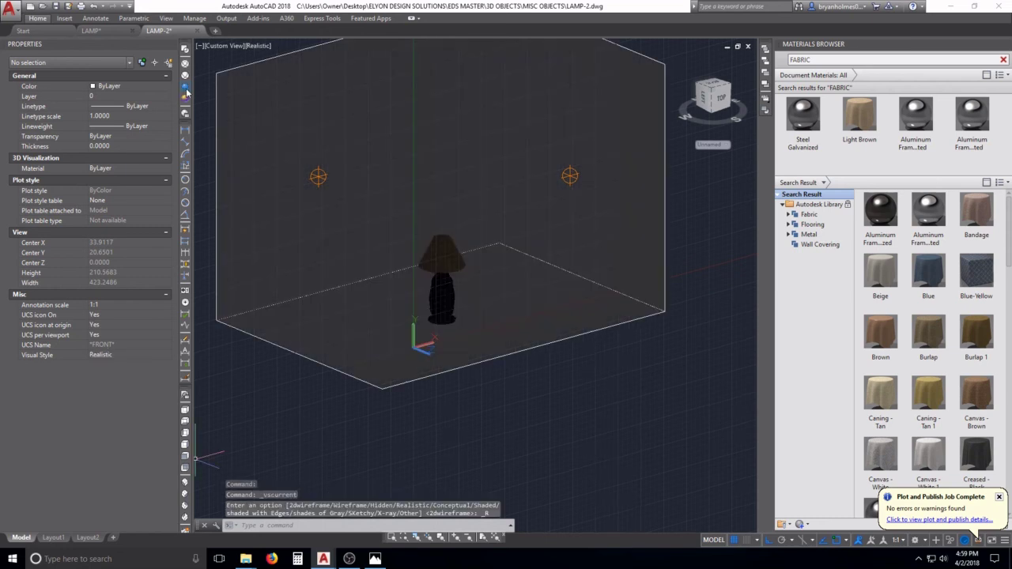
middle_click_drag(424, 302, 439, 269, "shift")
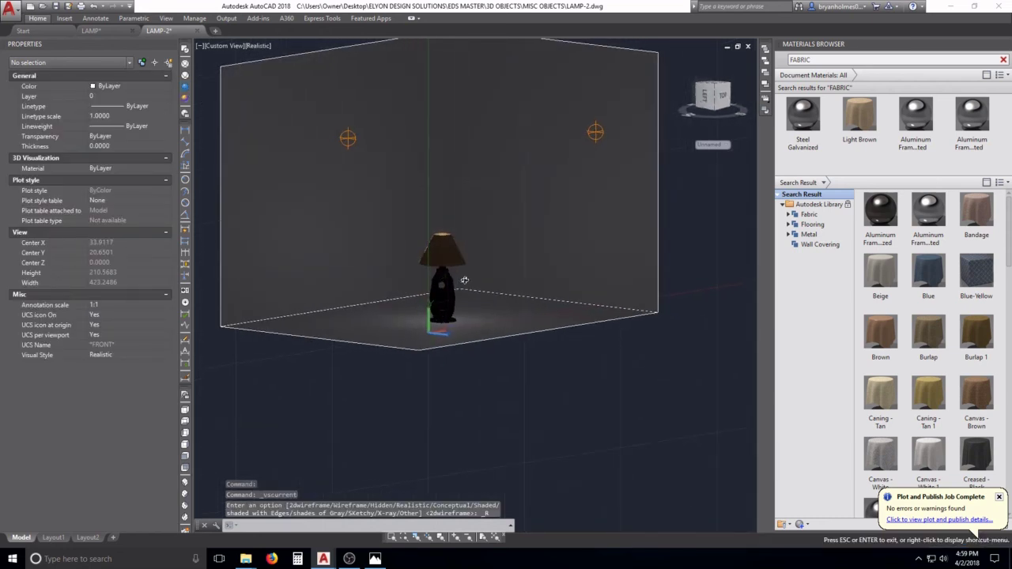
scroll(439, 266, "up", 2)
scroll(438, 266, "up", 3)
scroll(424, 361, "down", 2)
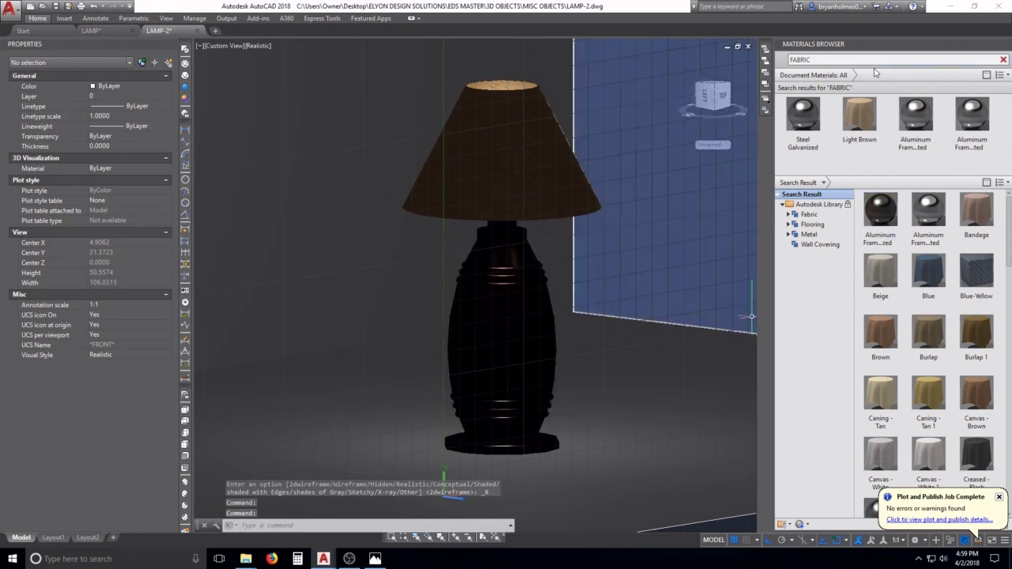
left_click(822, 61)
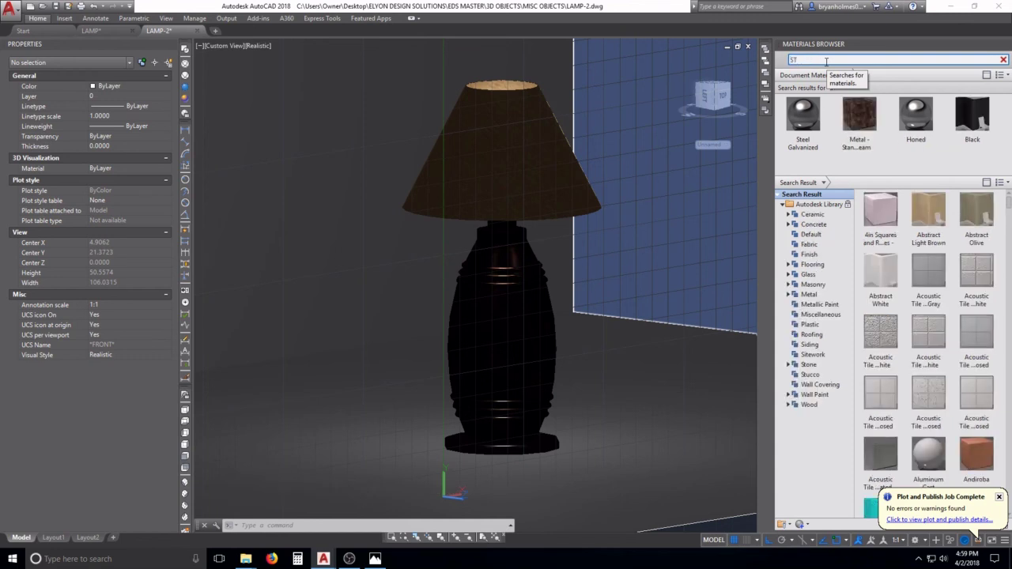
Search stone materials and apply Cobble Stone - Glazed Multi-color to the floor
key("Return")
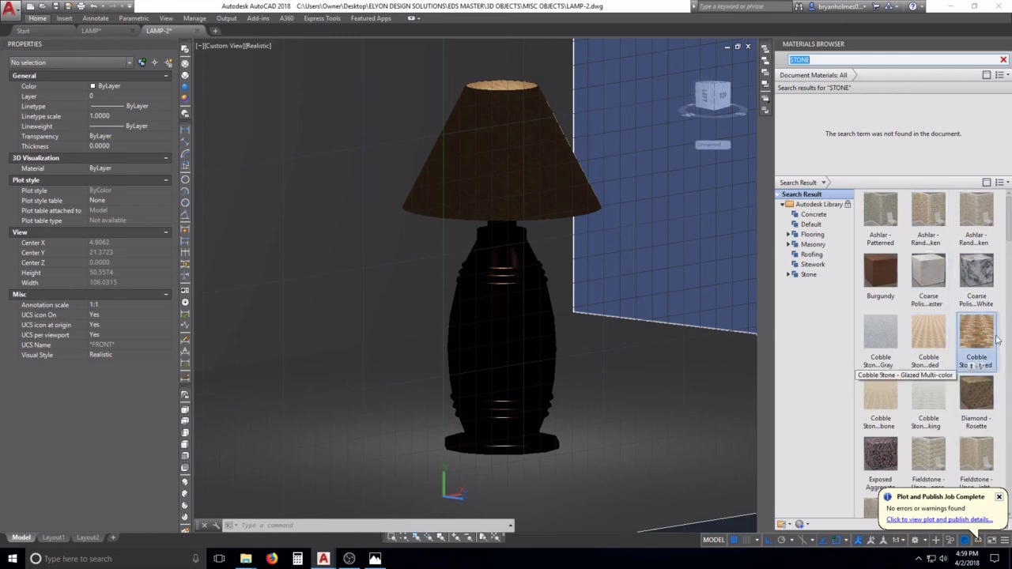
left_click_drag(989, 338, 676, 409)
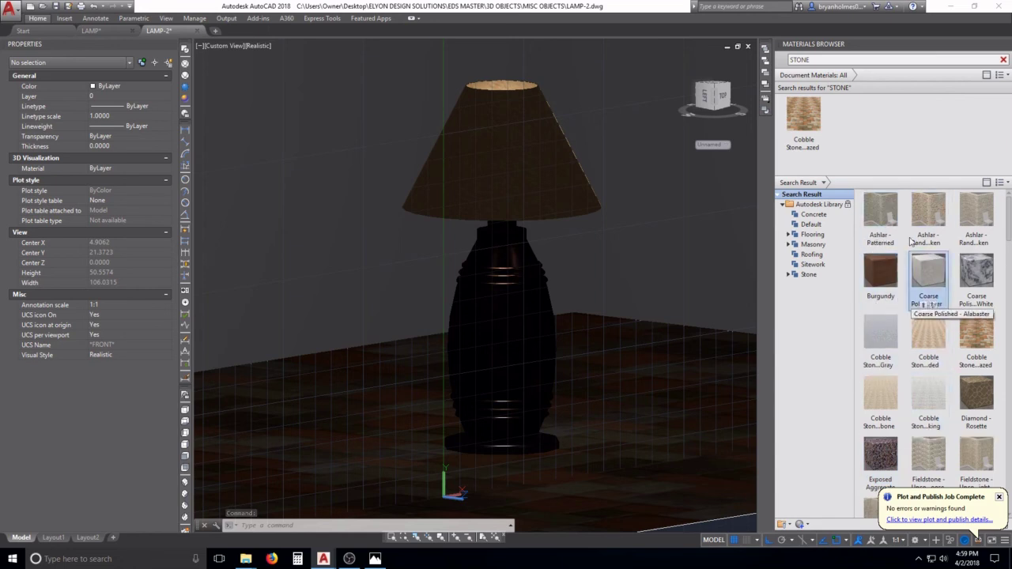
left_click(834, 60)
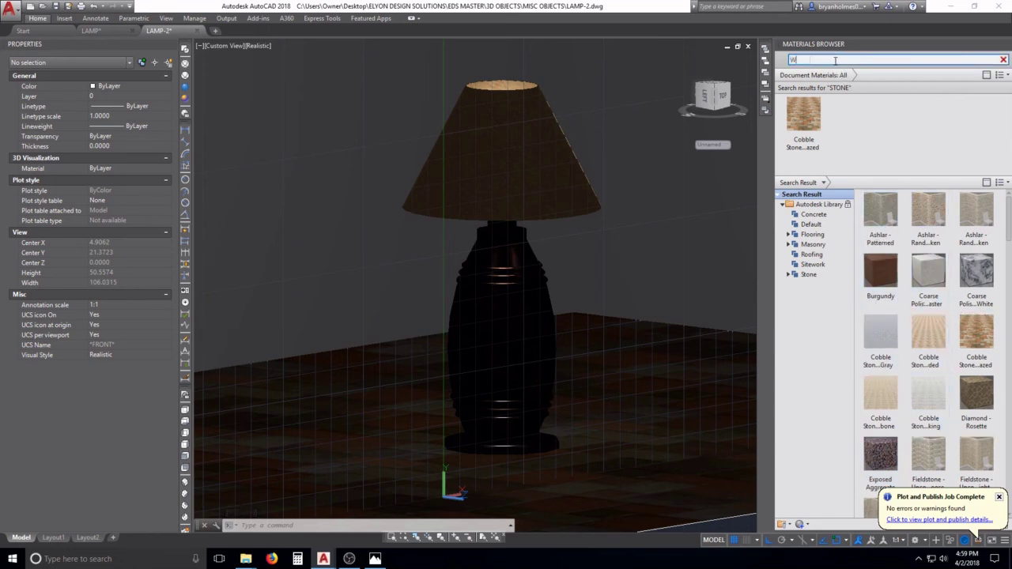
Search 'WALLPAP' and apply Wallpaper - Victorian to the back wall
type("WALLPA")
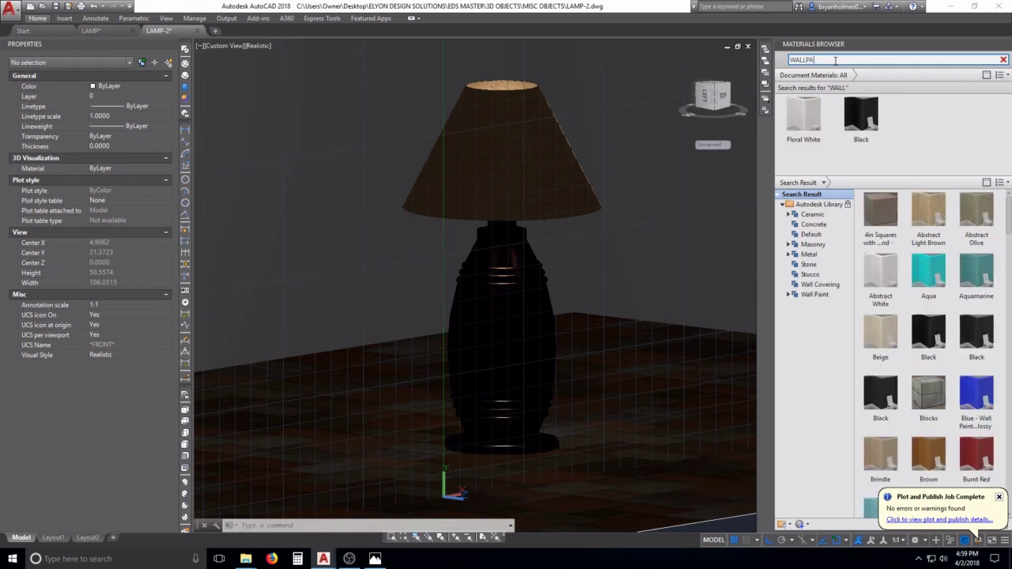
type("P")
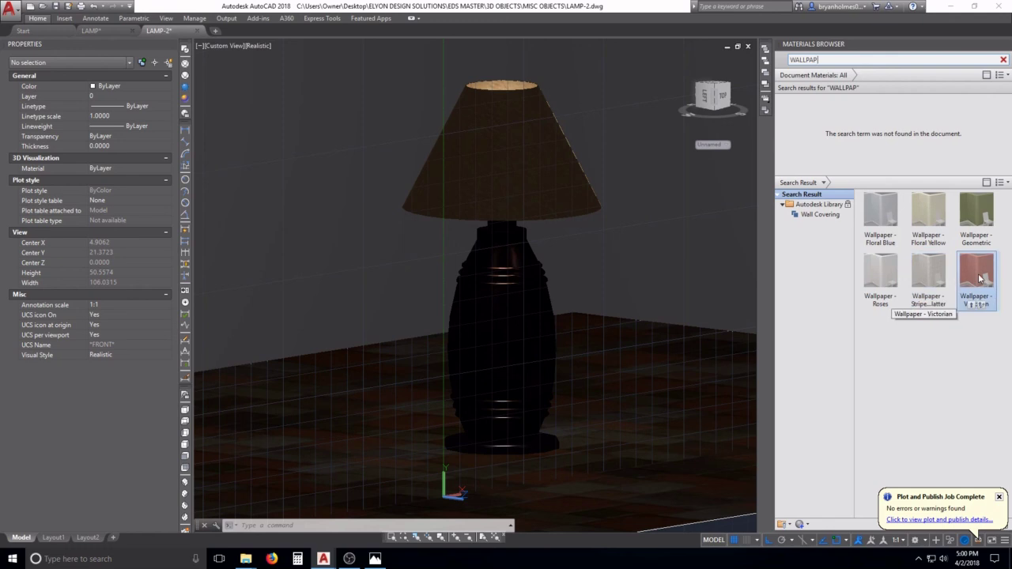
left_click_drag(975, 273, 699, 199)
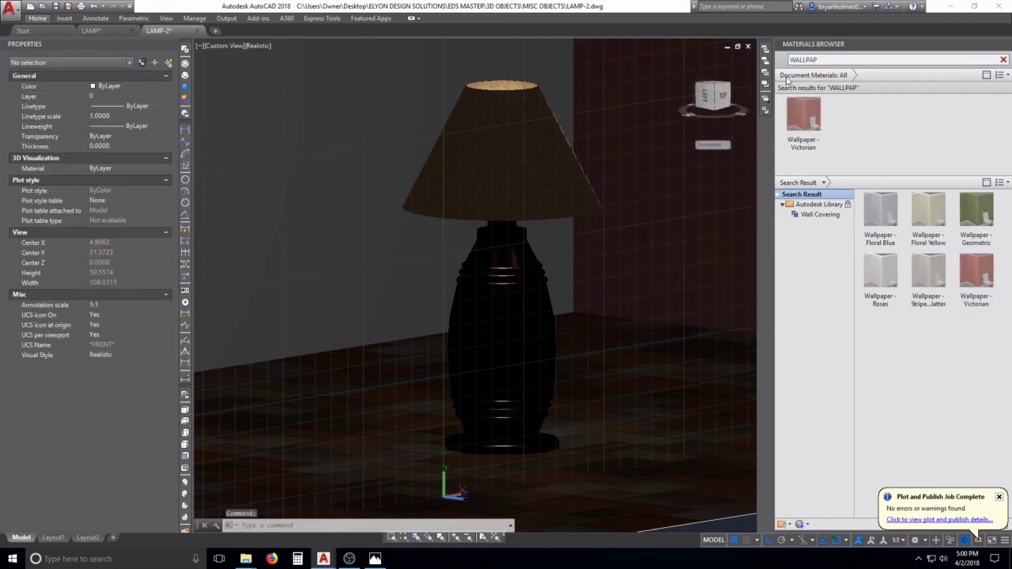
left_click(827, 61)
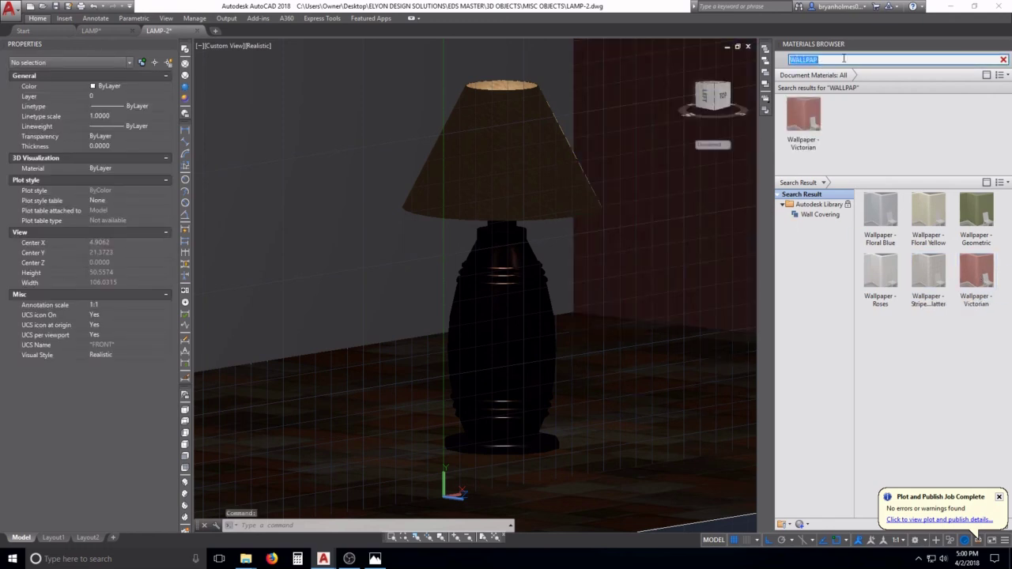
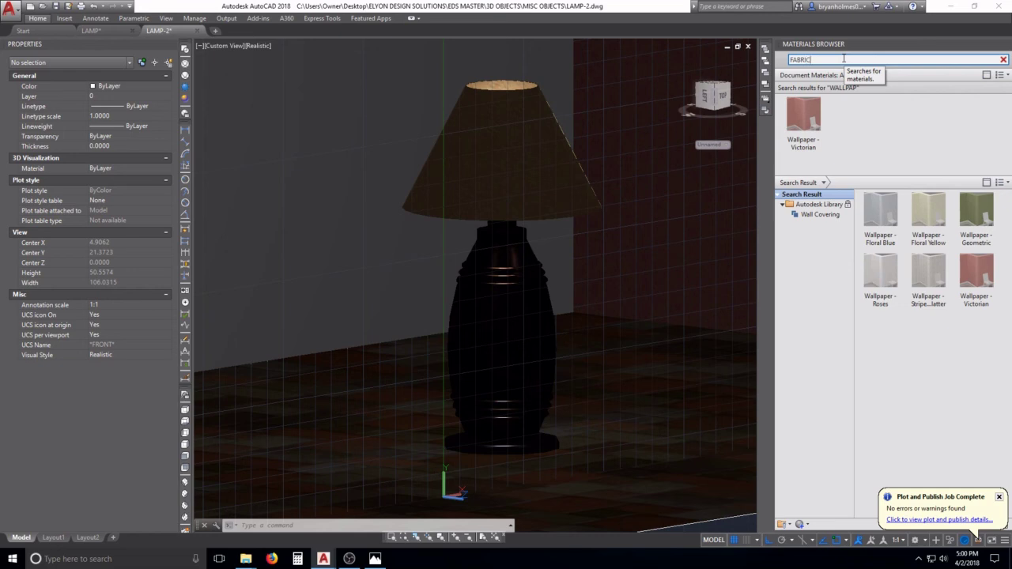
Search the Materials Browser for FABRIC and scroll through the Fabric results
key("Return")
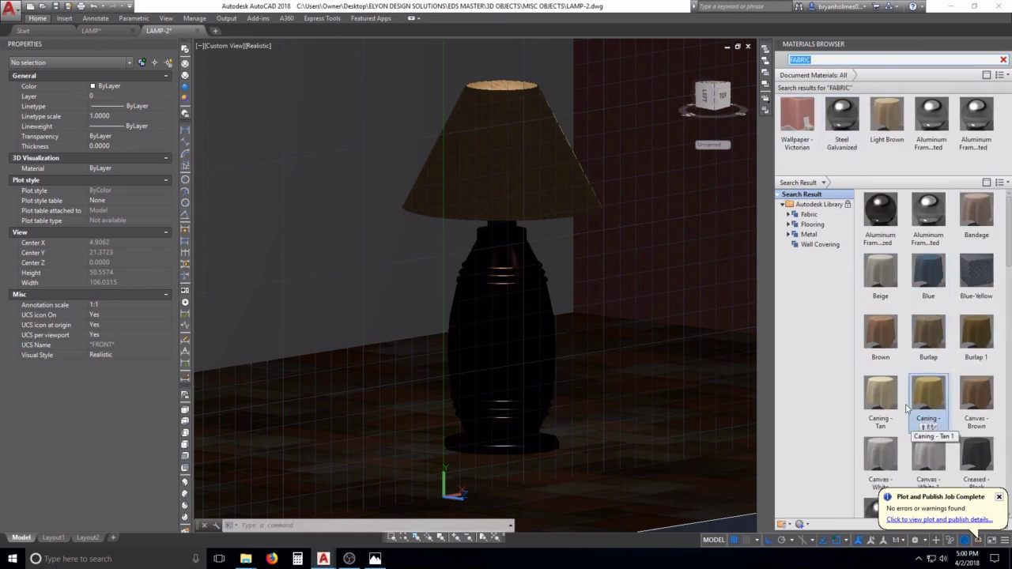
scroll(933, 399, "down", 5)
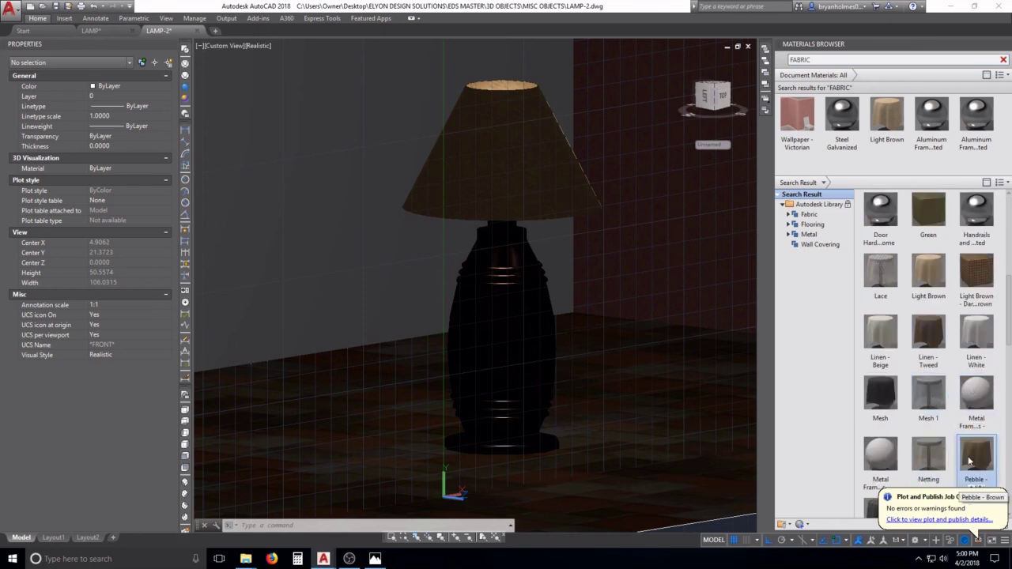
scroll(958, 393, "down", 5)
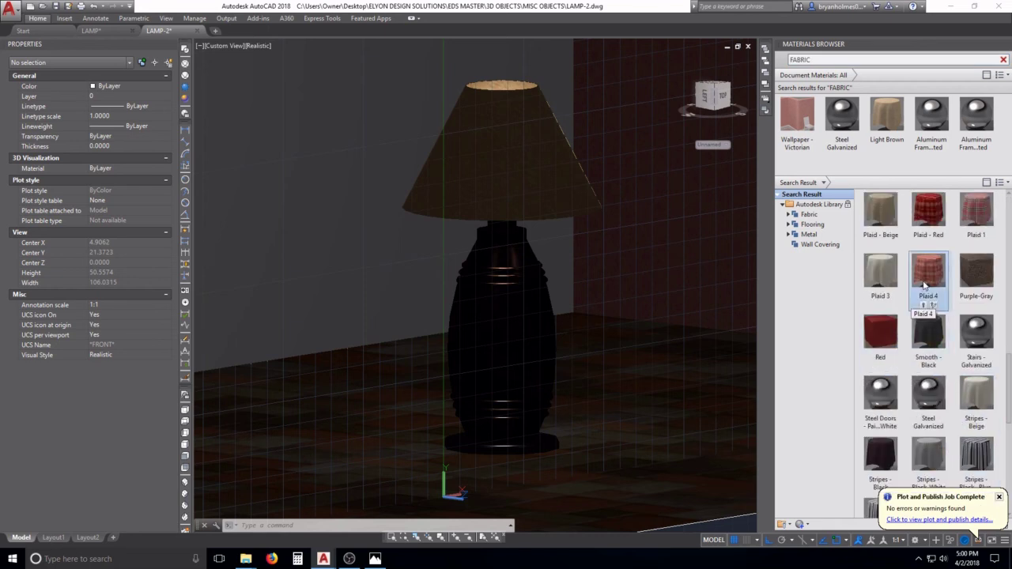
scroll(933, 400, "down", 5)
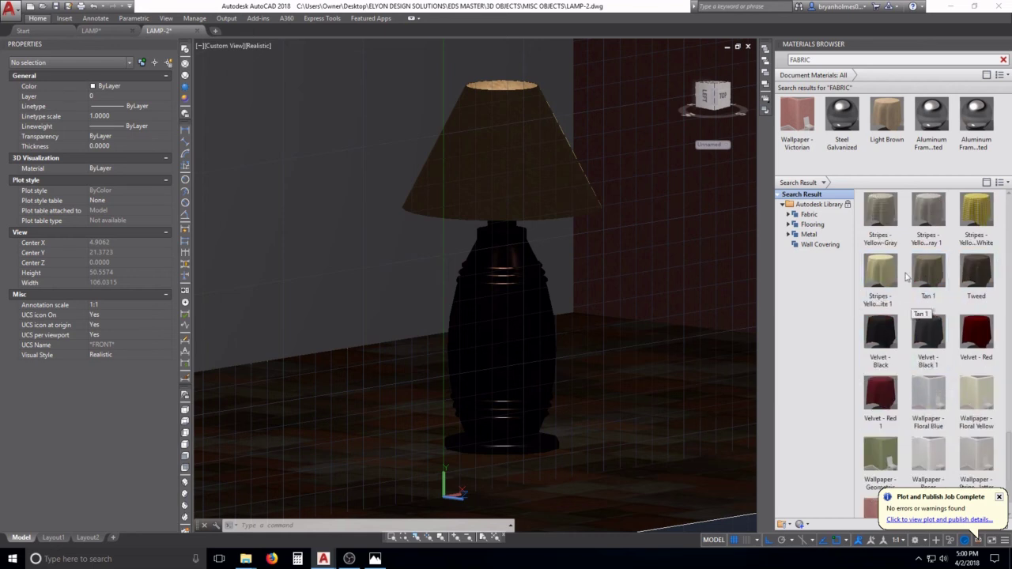
scroll(894, 458, "down", 1)
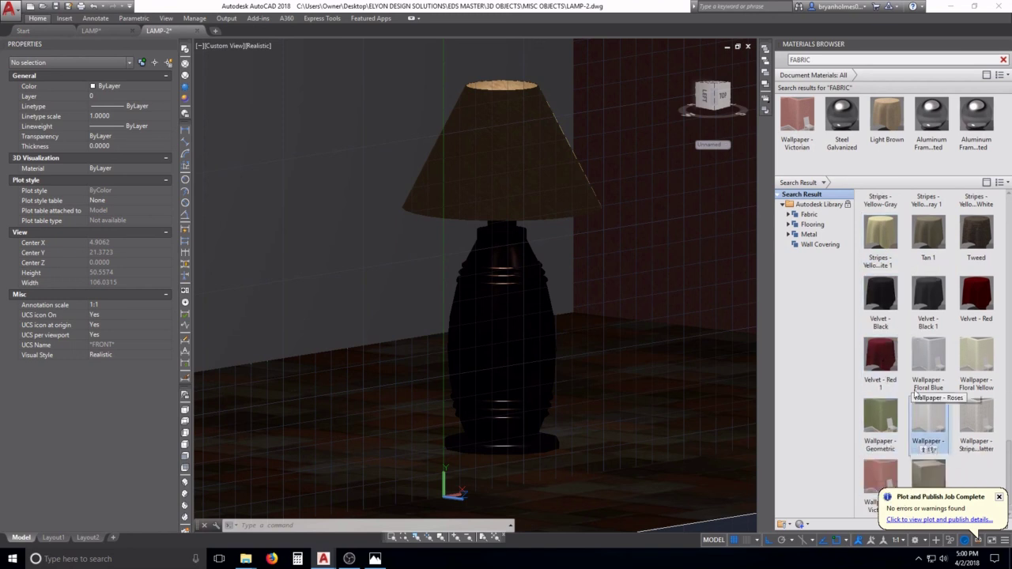
scroll(941, 324, "up", 6)
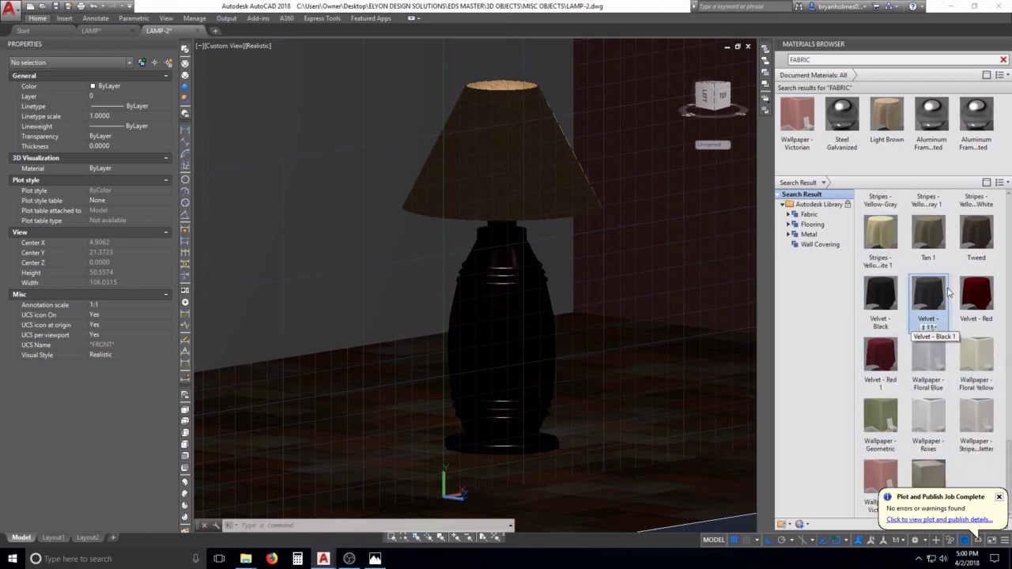
scroll(941, 293, "up", 5)
Apply the Linen - Tweed material to the wall
left_click_drag(932, 289, 703, 238)
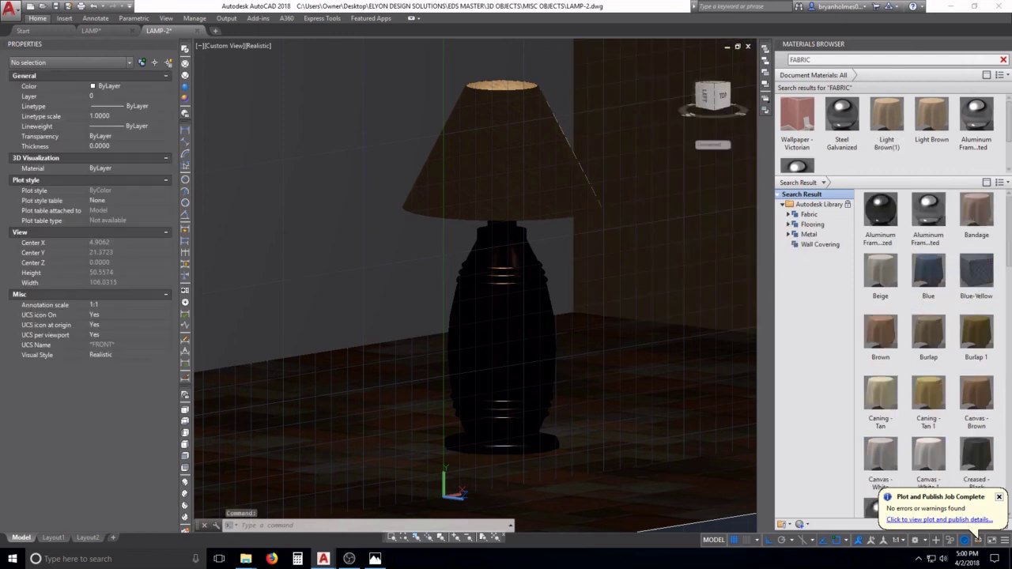
middle_click_drag(702, 239, 576, 324)
scroll(588, 328, "up", 3)
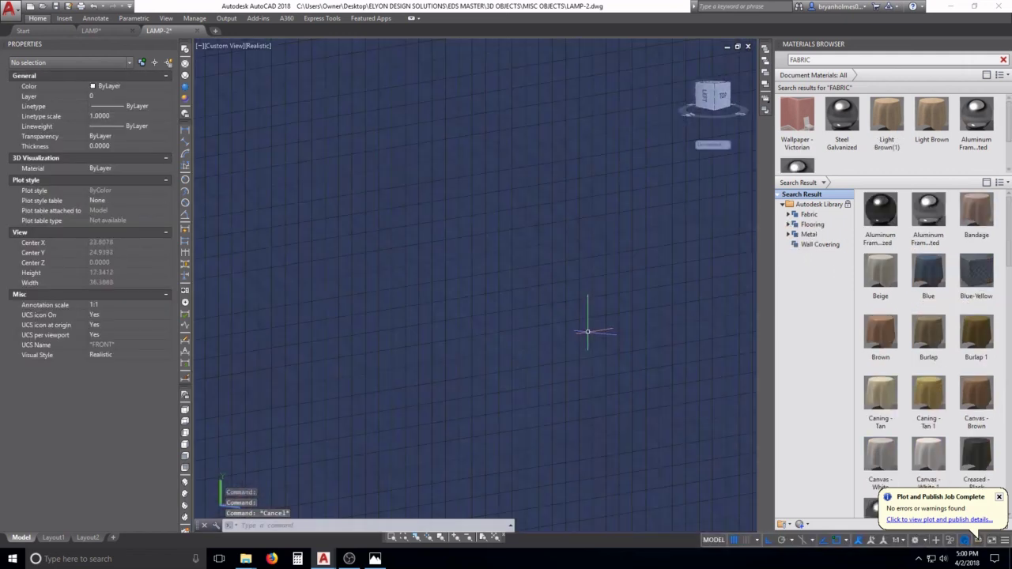
scroll(593, 324, "down", 6)
Match the floor's properties onto the left and right walls with MATCHPROP
key("Escape")
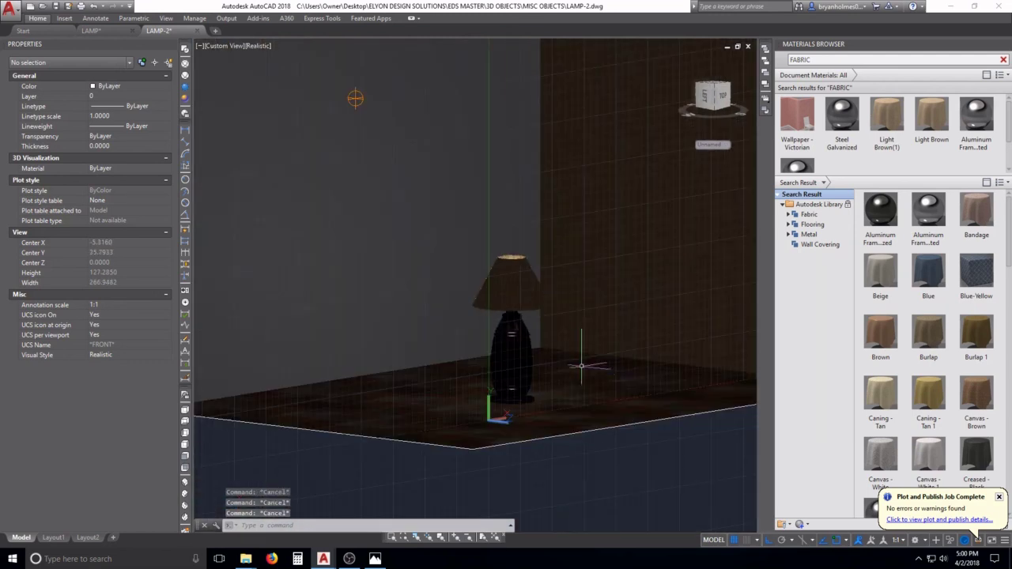
type("m")
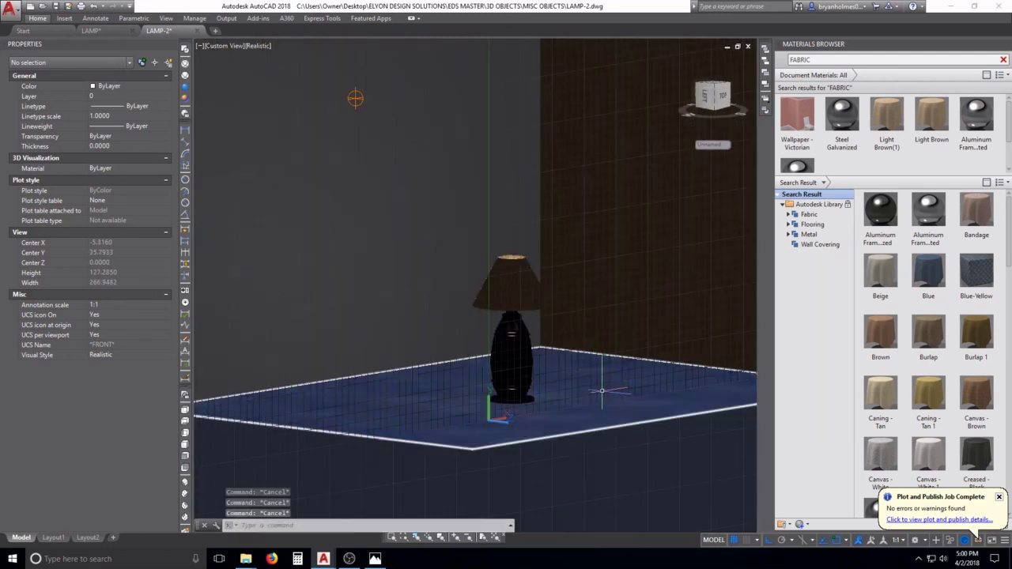
type("aq")
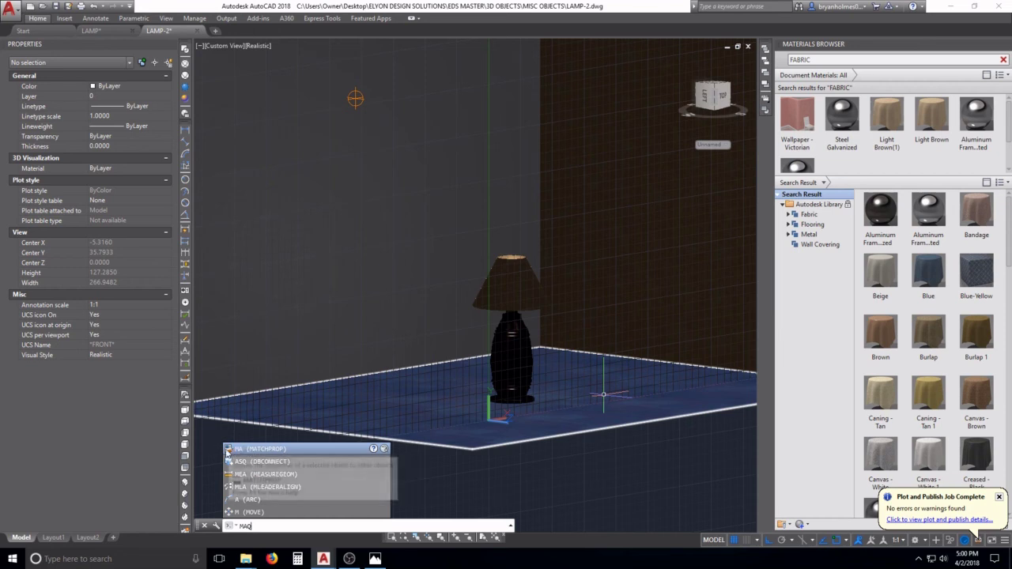
left_click(260, 449)
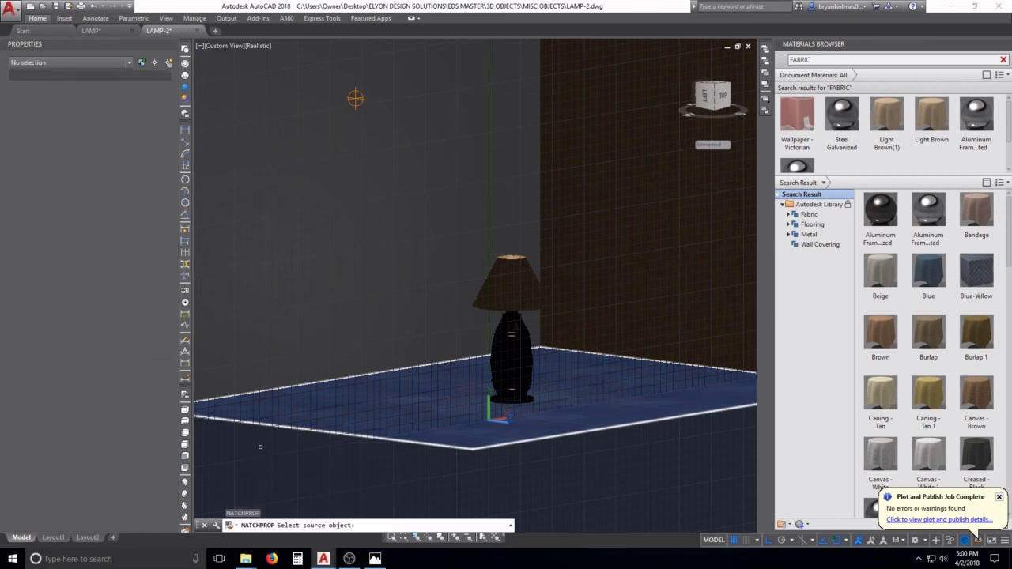
left_click(316, 403)
left_click(479, 249)
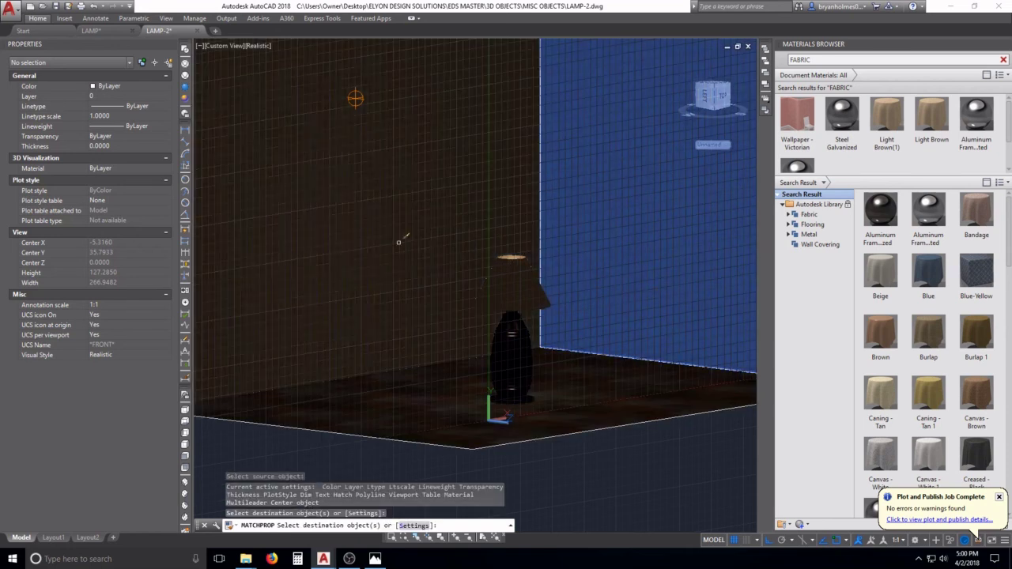
left_click(632, 198)
scroll(521, 352, "up", 3)
key("Escape")
key("Escape")
key("Escape")
key("Escape")
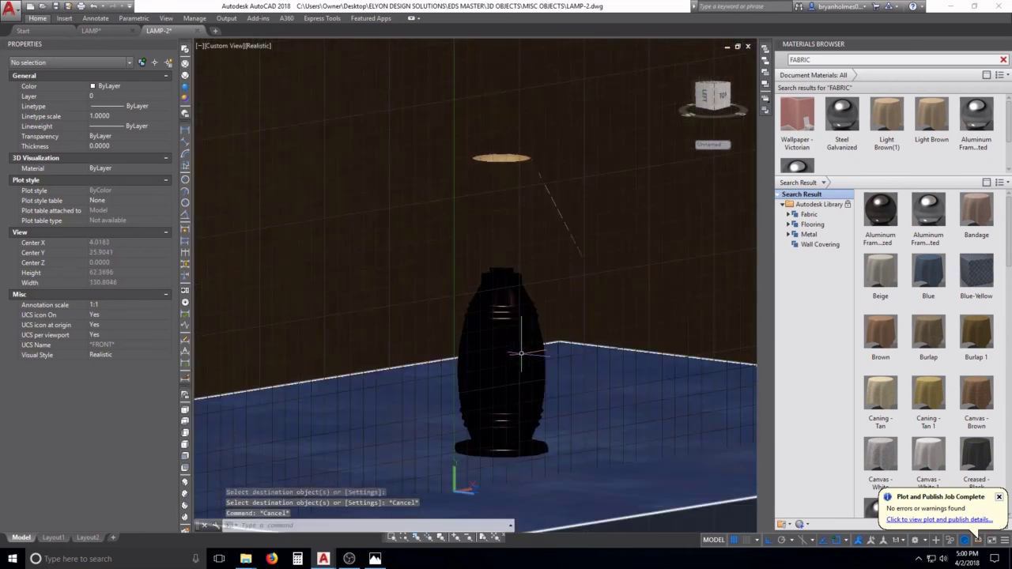
Set PERSPECTIVE to 1 and orbit the view around the lamp
type("PER")
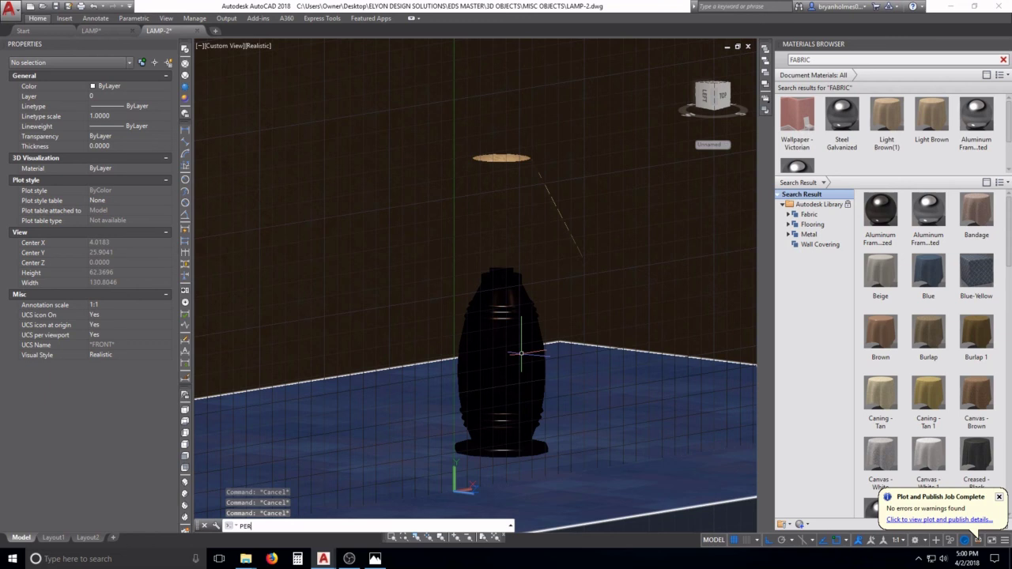
type("S")
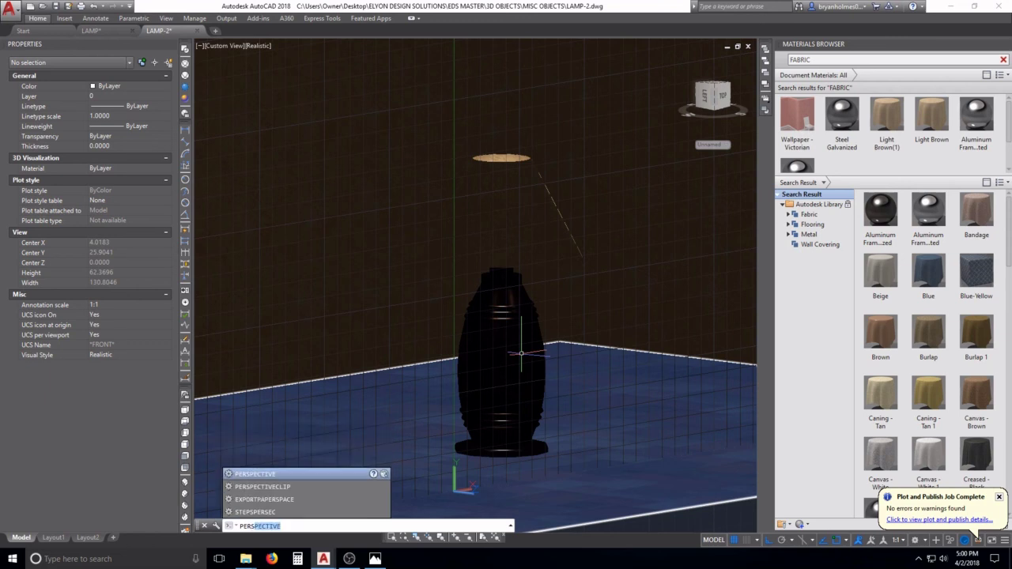
left_click(295, 474)
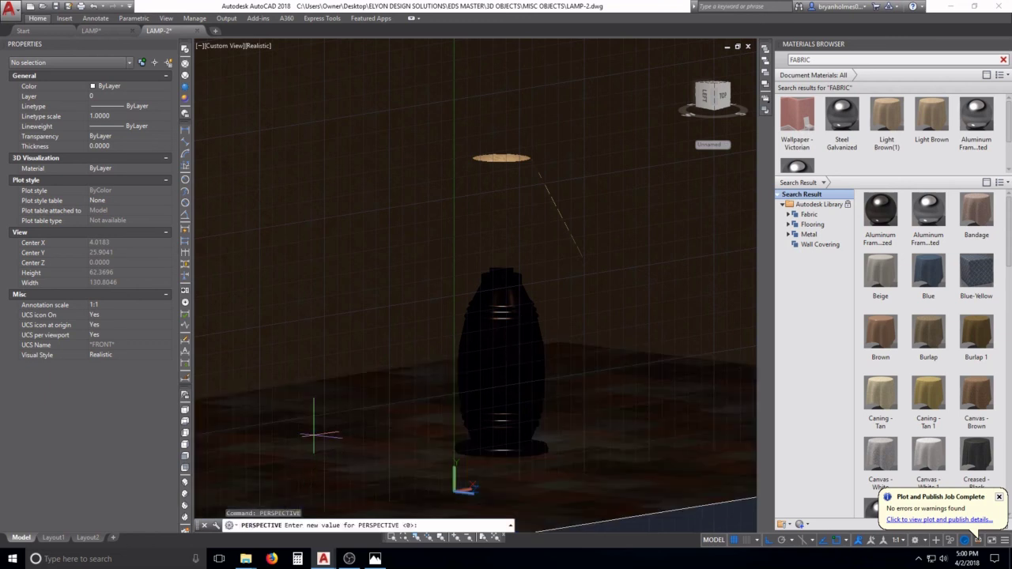
type("1")
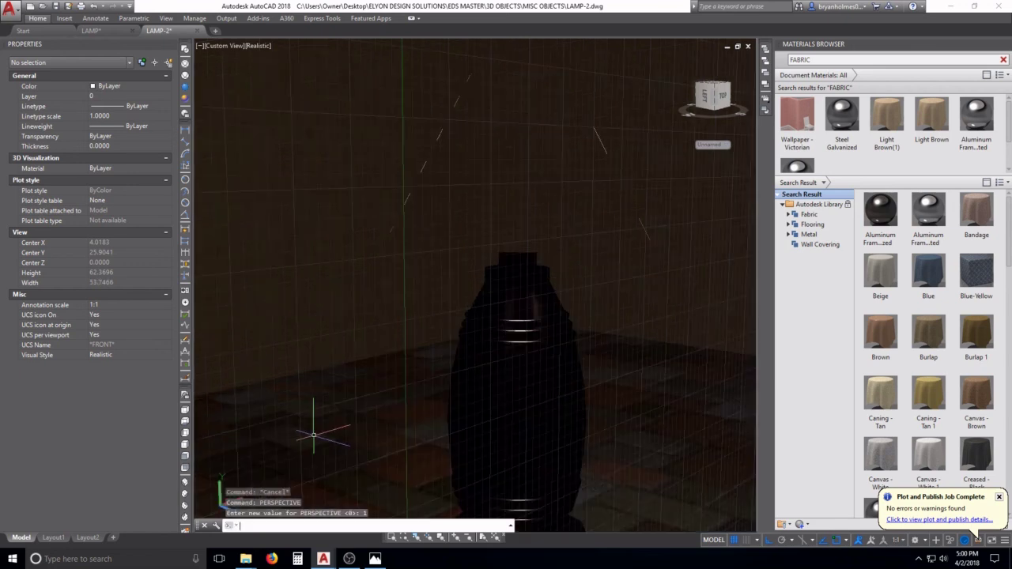
key("Return")
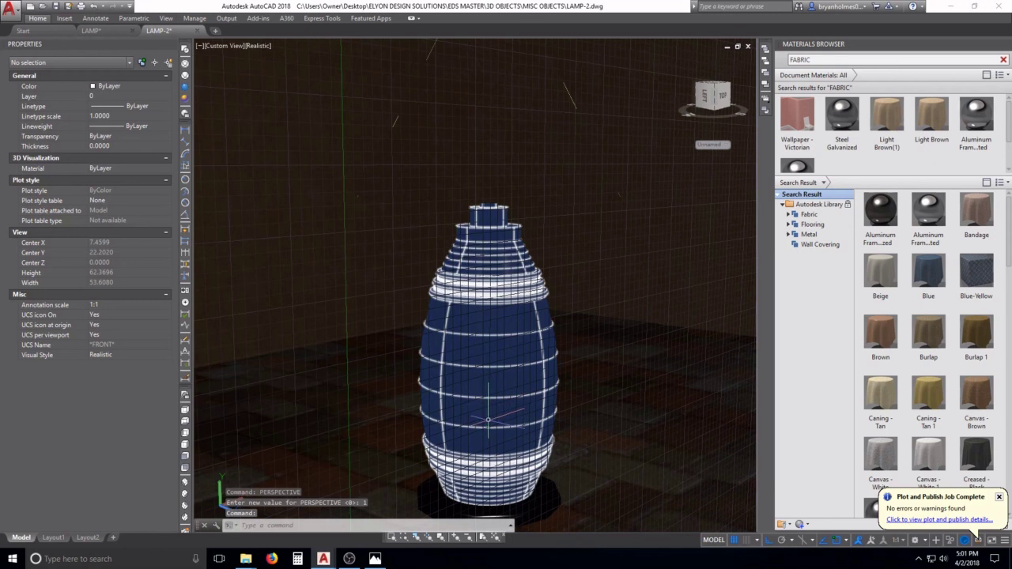
middle_click_drag(487, 425, 499, 385, "shift")
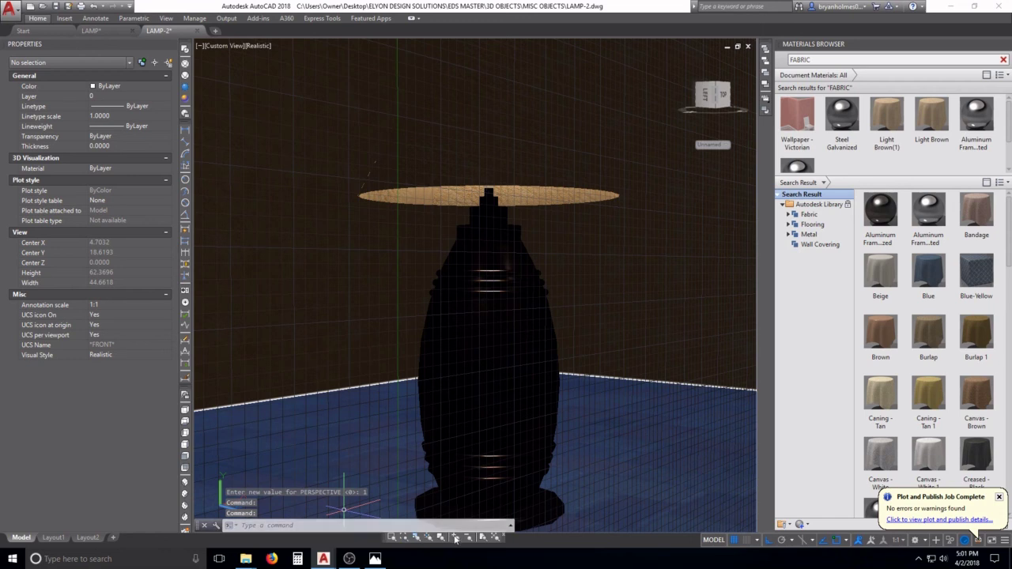
right_click(389, 540)
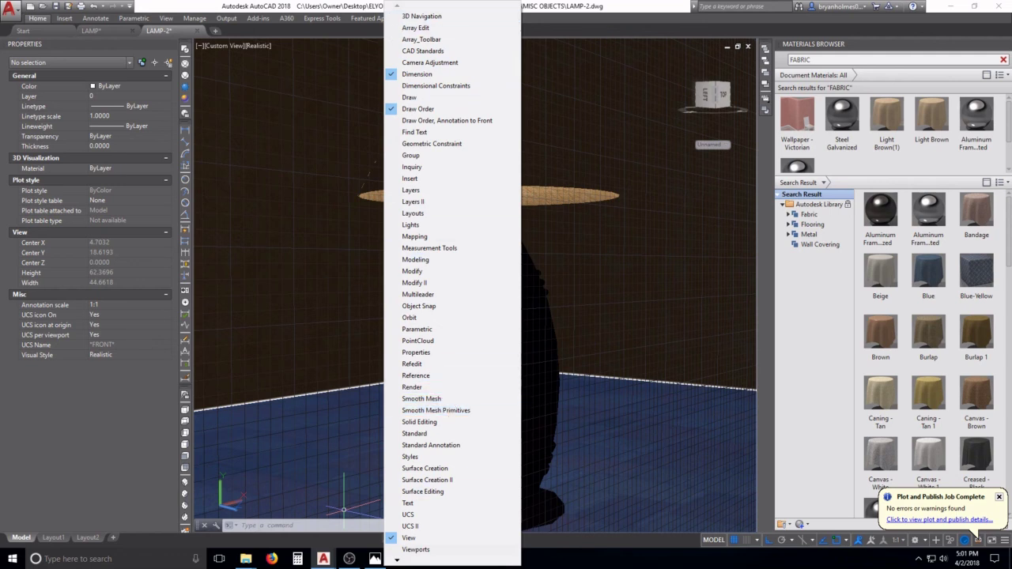
mouse_move(397, 561)
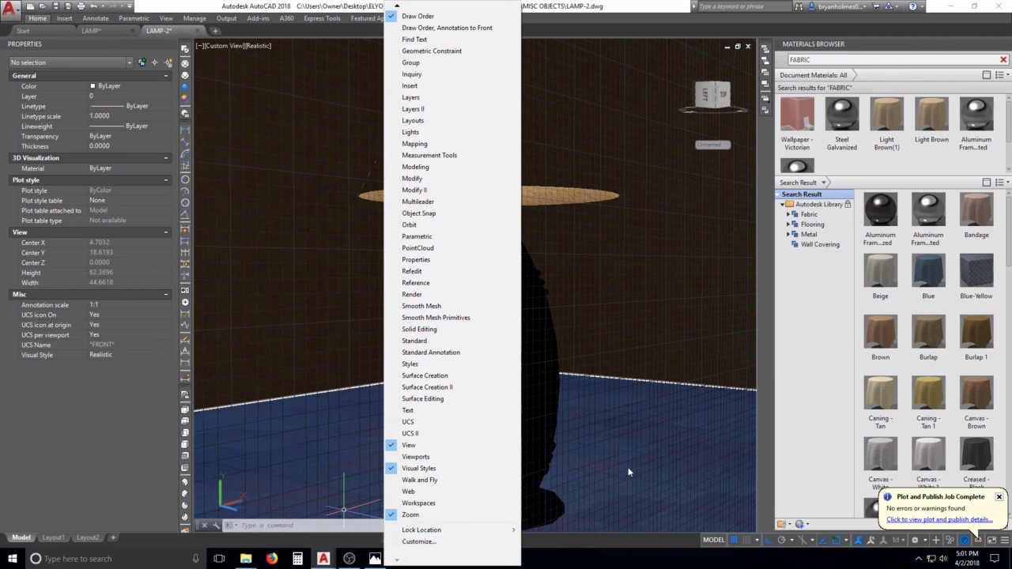
left_click(440, 431)
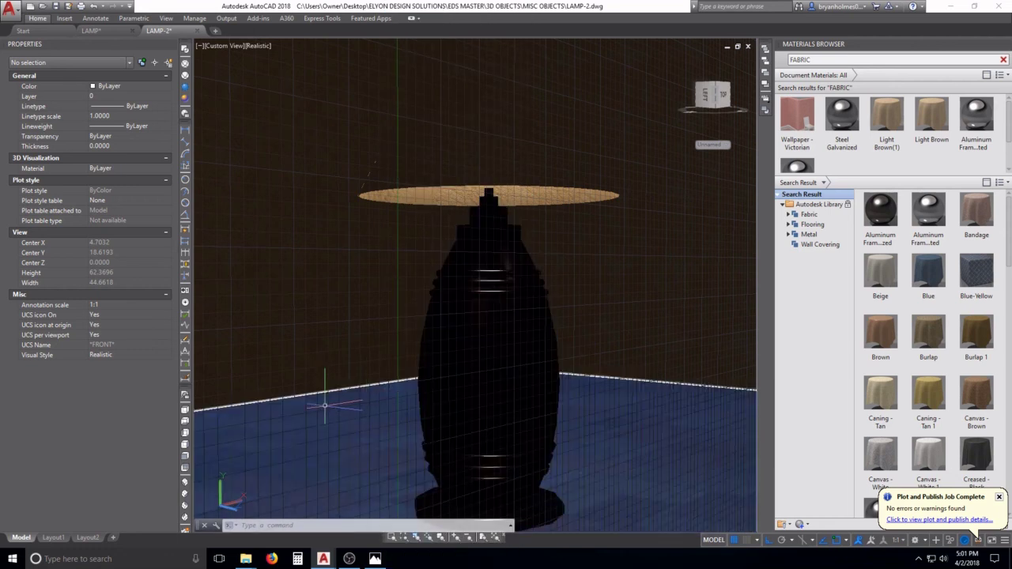
Zoom in slightly on the lamp base and shade with Zoom Realtime
left_click(458, 538)
left_click_drag(483, 382, 495, 435)
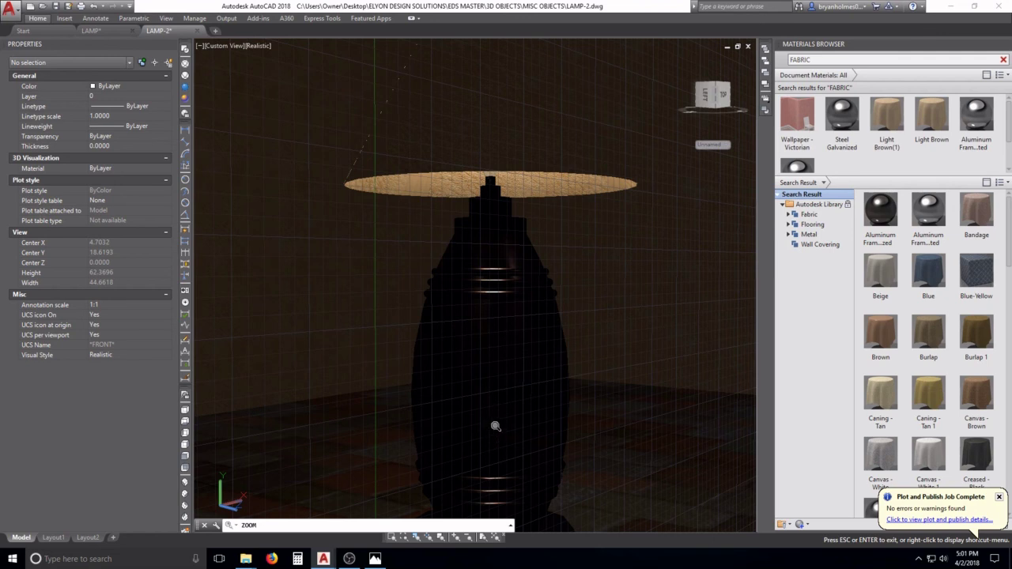
key("Escape")
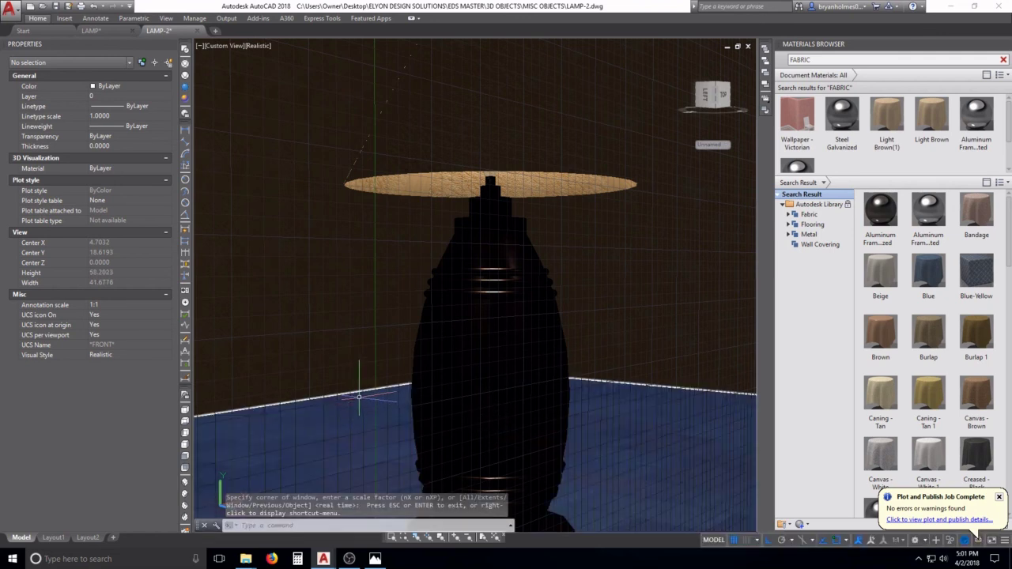
key("Escape")
key("Escape")
key("Escape")
type("R")
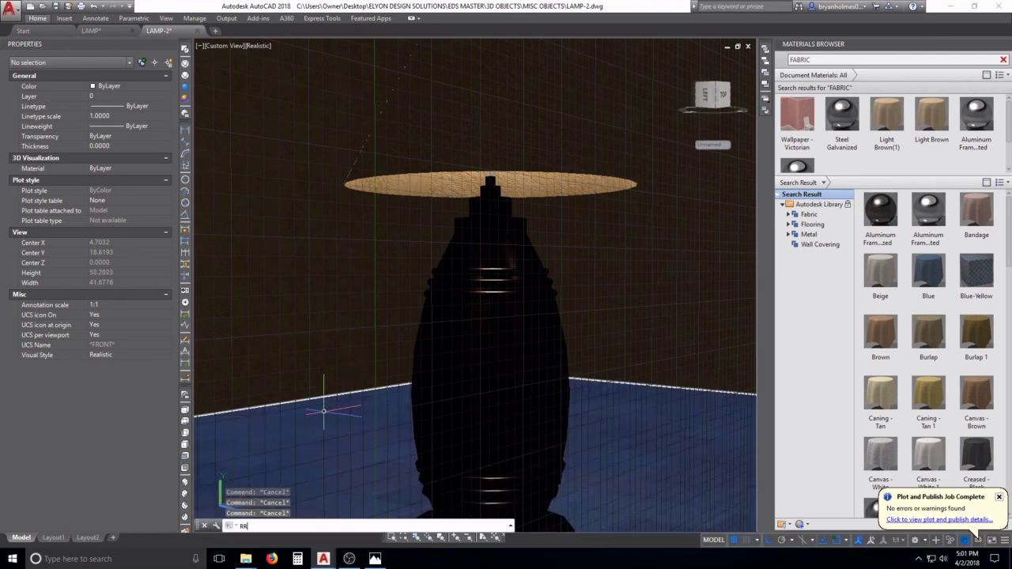
type("R")
key("Return")
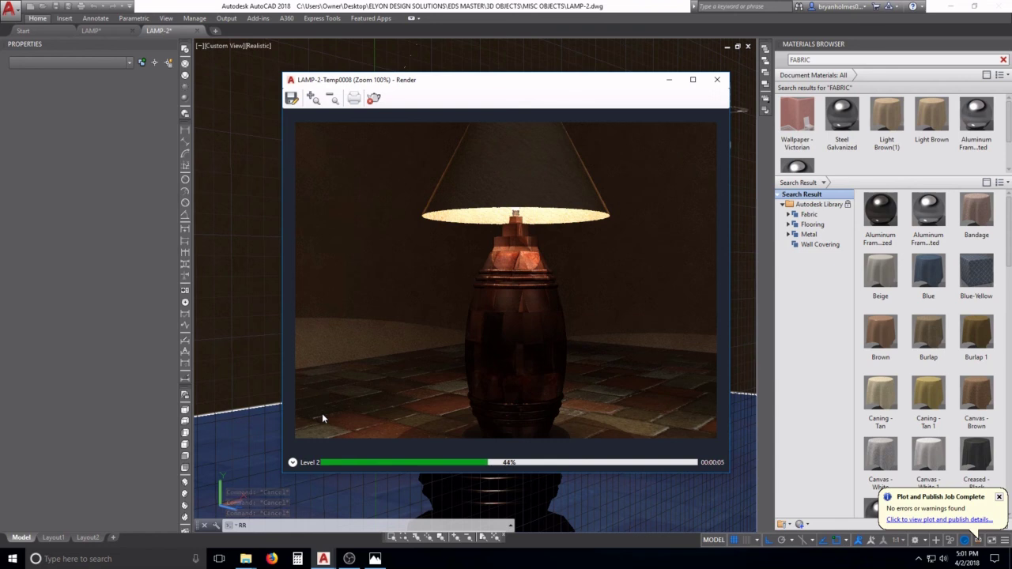
key("Escape")
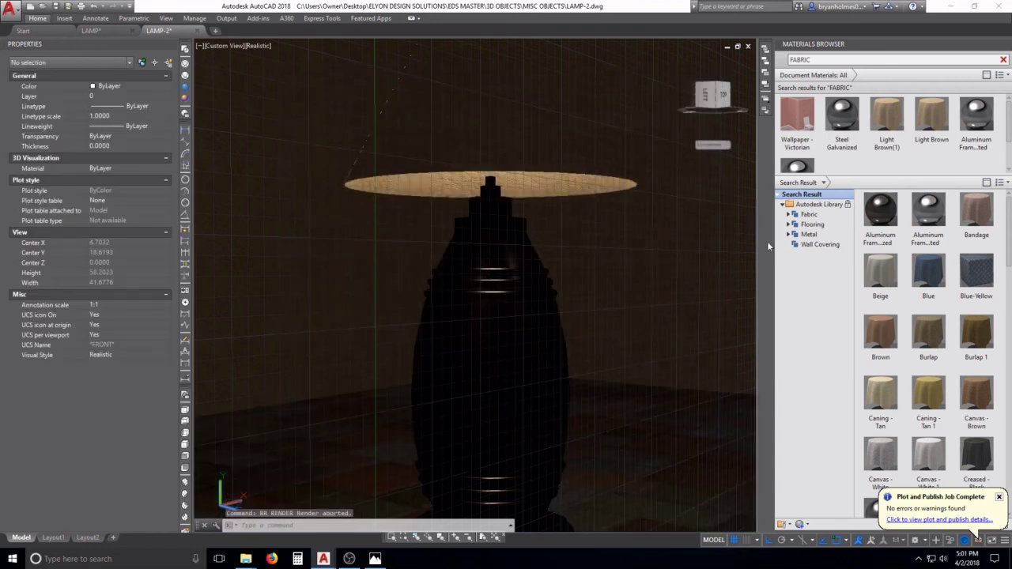
scroll(805, 162, "down", 1)
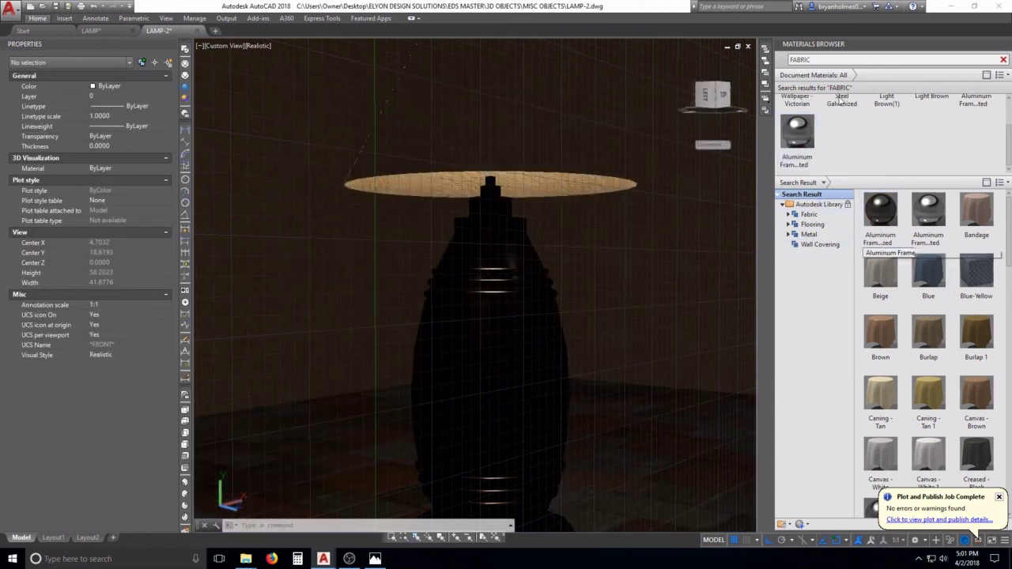
scroll(842, 100, "up", 1)
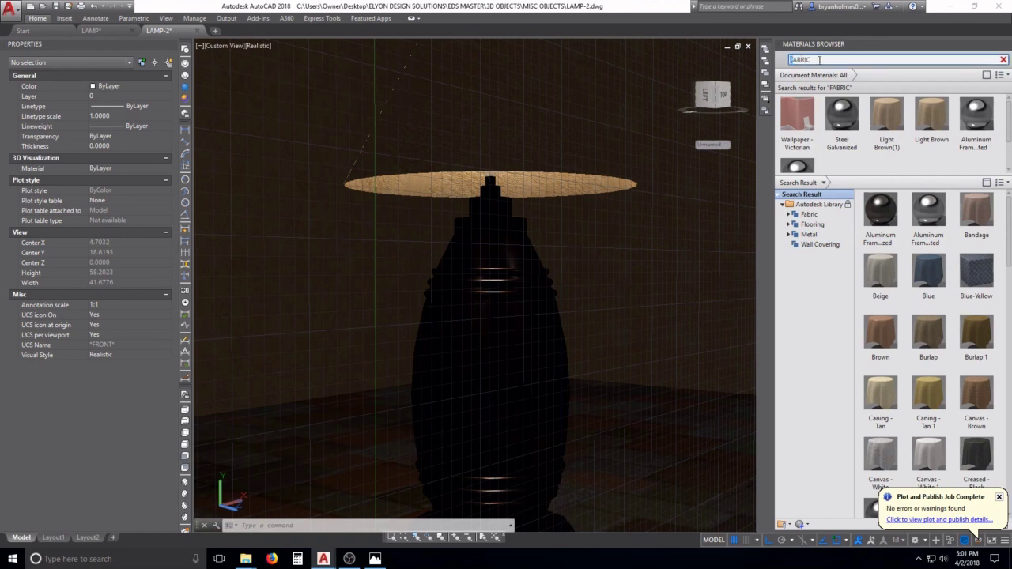
Search the Materials Browser for METAL and apply Anodized - Blue to the lamp body
left_click_drag(790, 59, 822, 60)
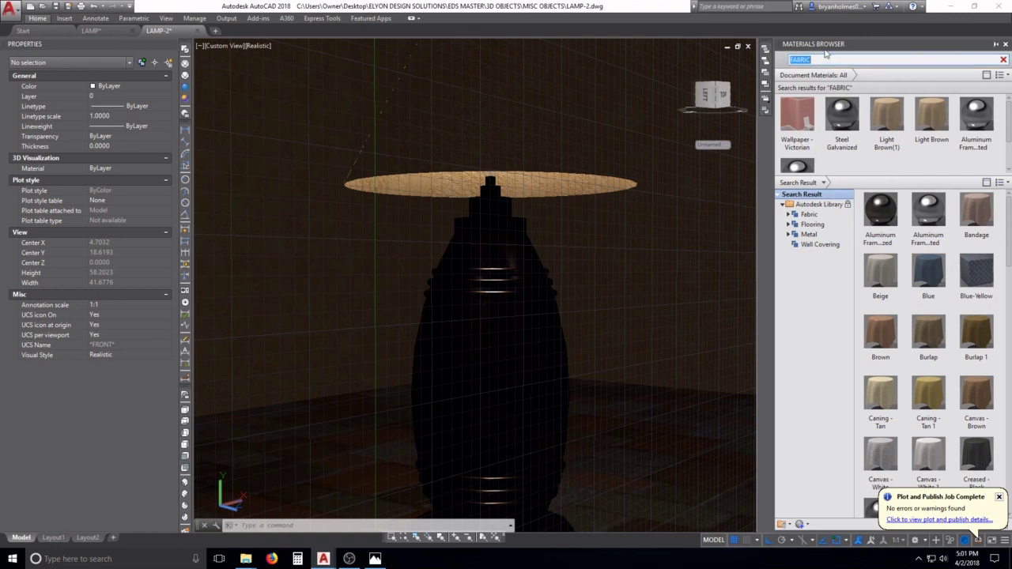
type("METAL")
key("Return")
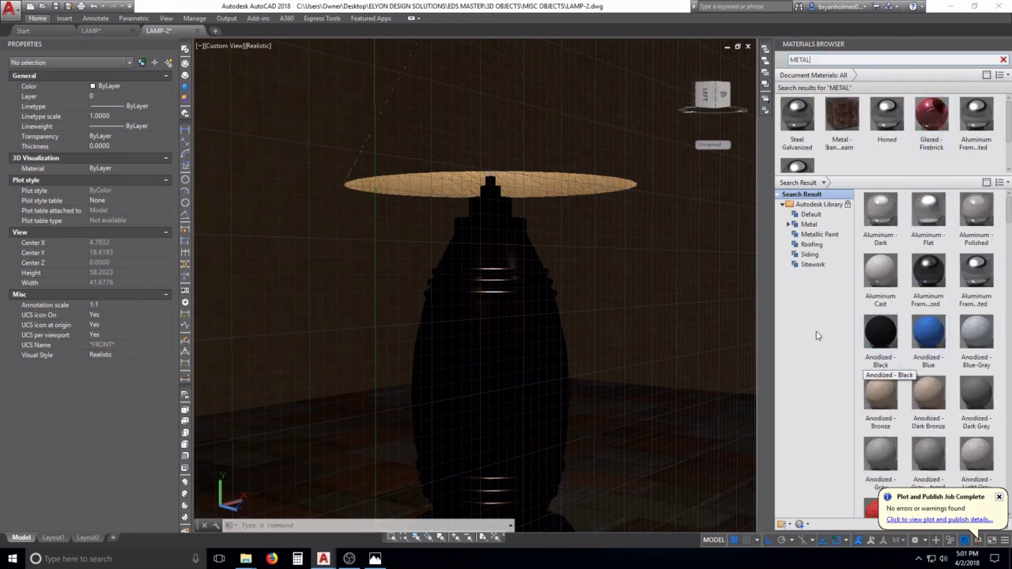
left_click_drag(927, 332, 627, 286)
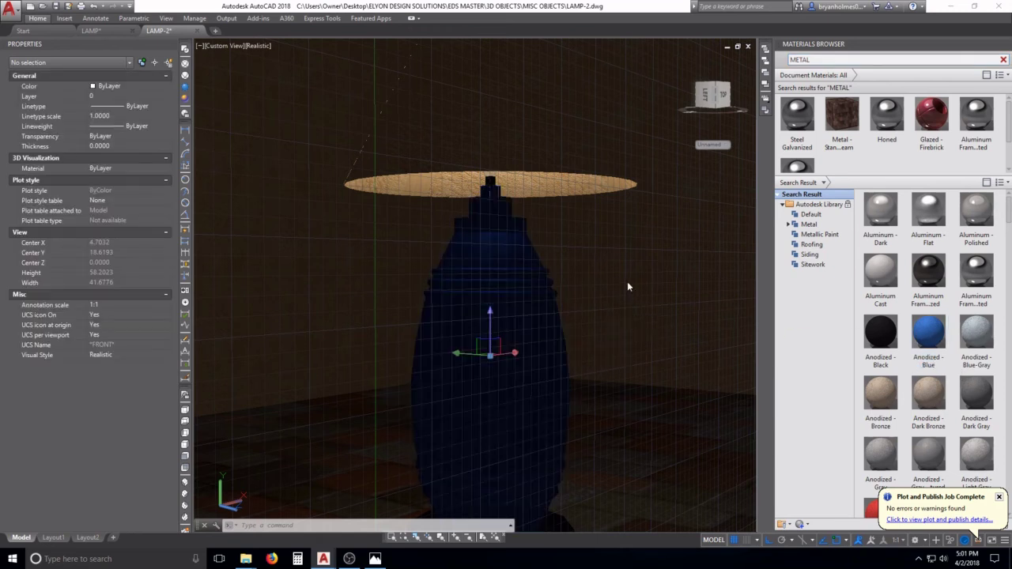
Start an RR render of the blue lamp, then abort it
key("Escape")
key("Escape")
key("Escape")
type("R")
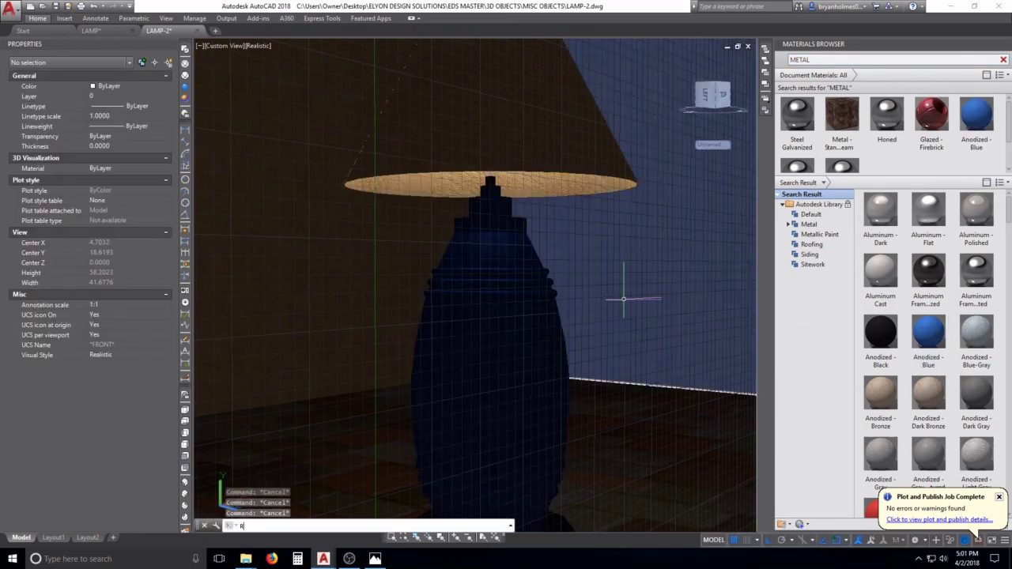
type("R")
key("Return")
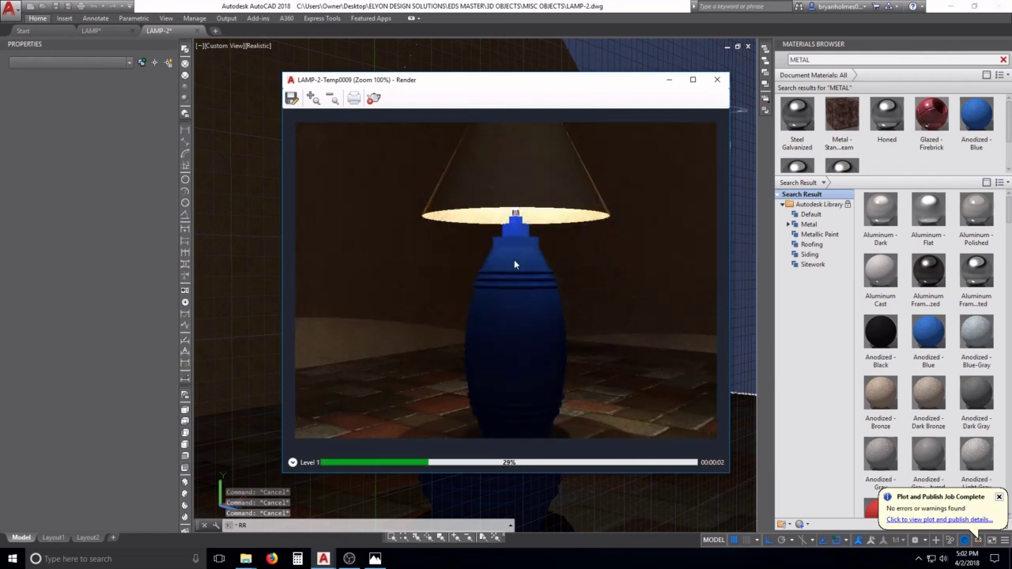
key("Escape")
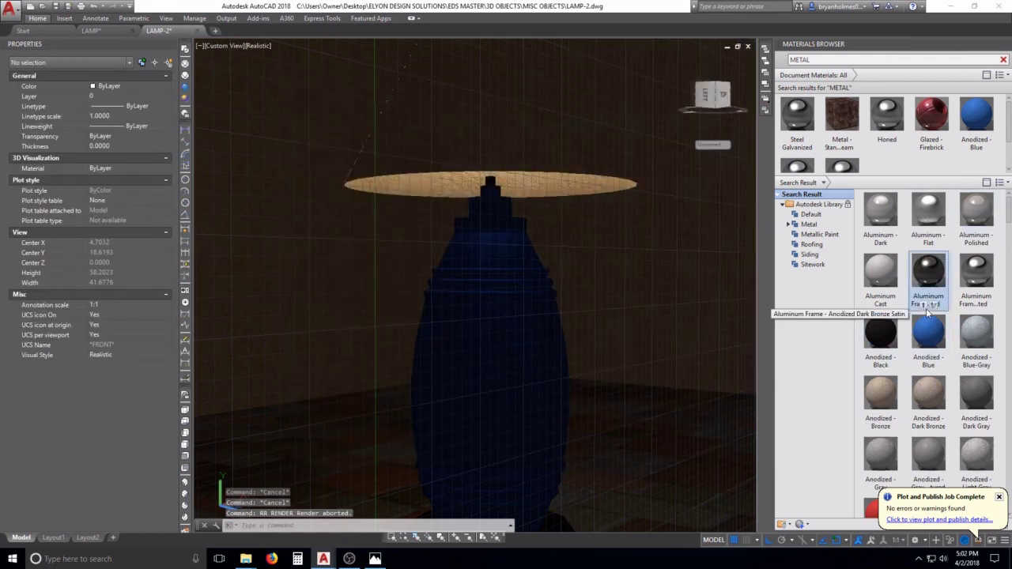
scroll(929, 314, "down", 5)
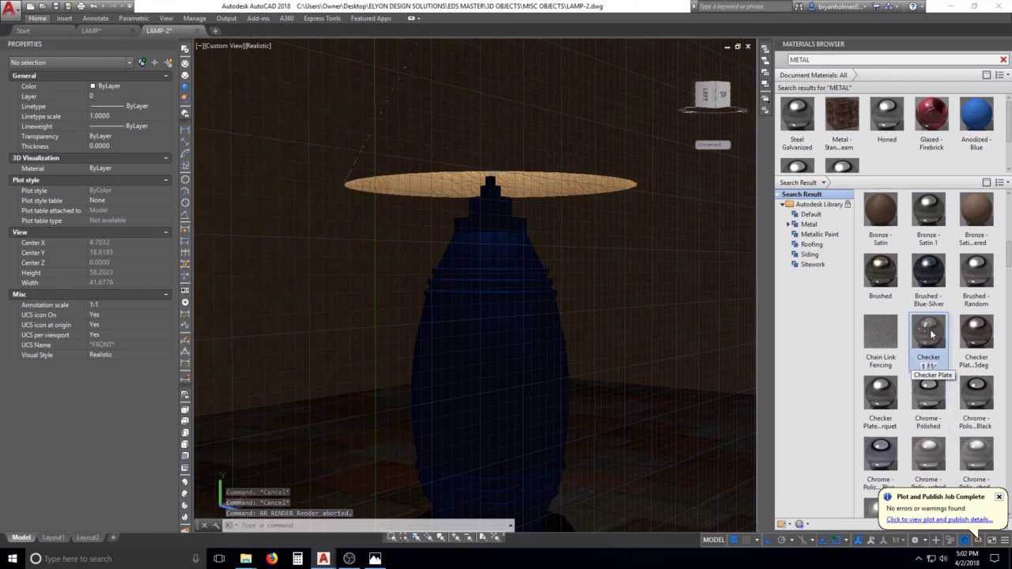
Apply Checker Plate to the lamp body and render a preview with RR
left_click_drag(930, 334, 584, 339)
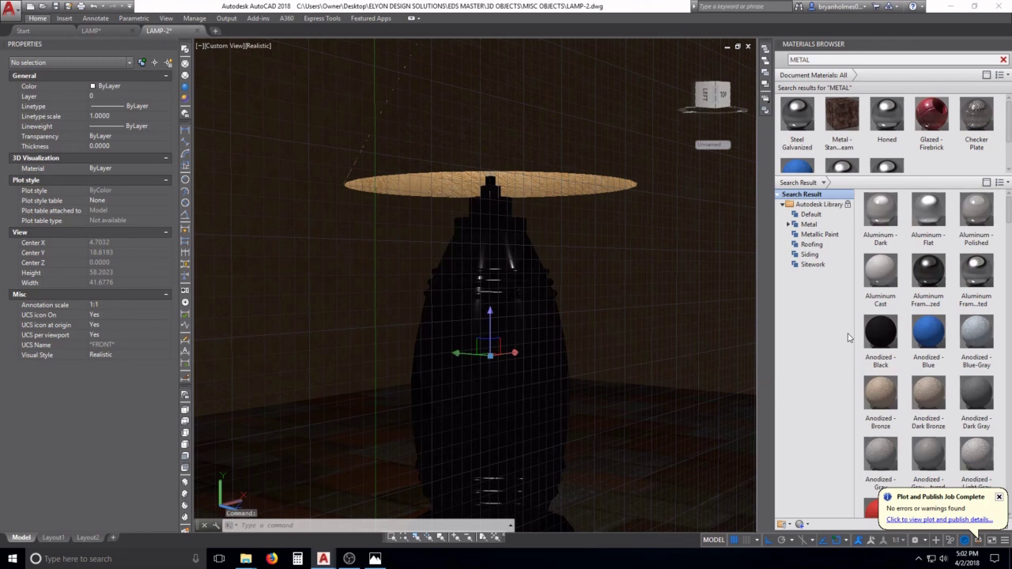
scroll(847, 338, "down", 10)
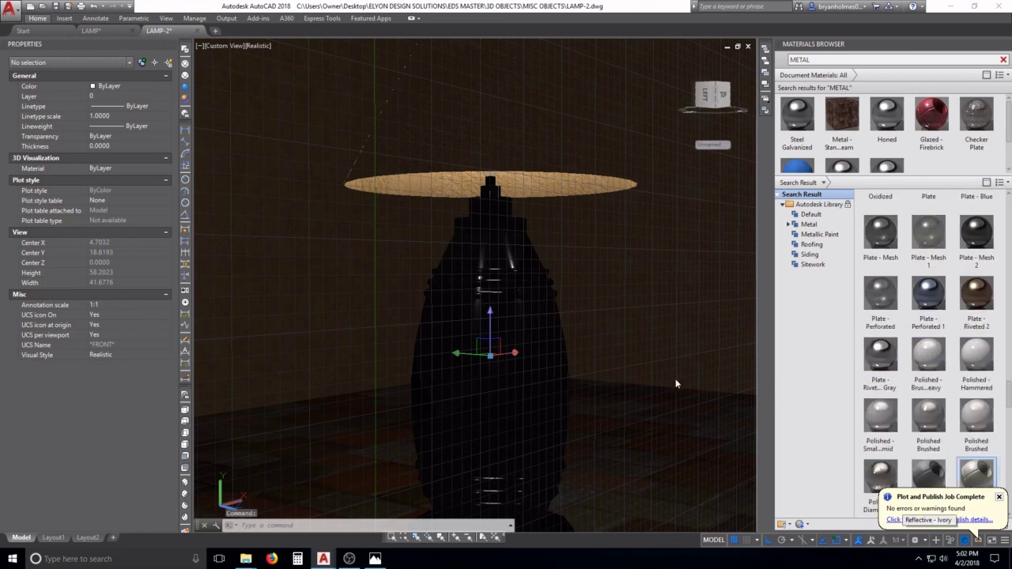
key("Escape")
key("Escape")
key("Escape")
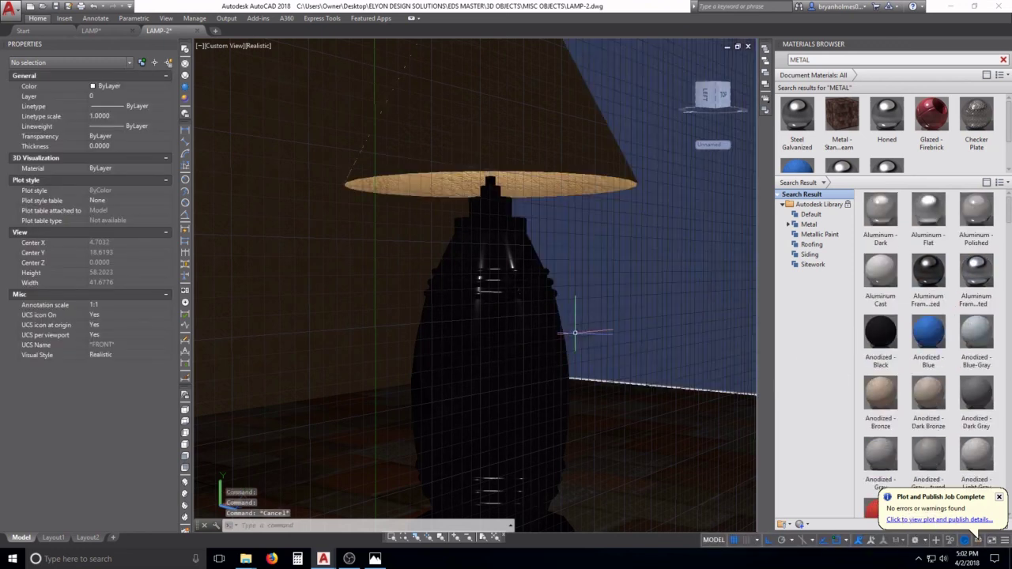
type("RR")
key("Return")
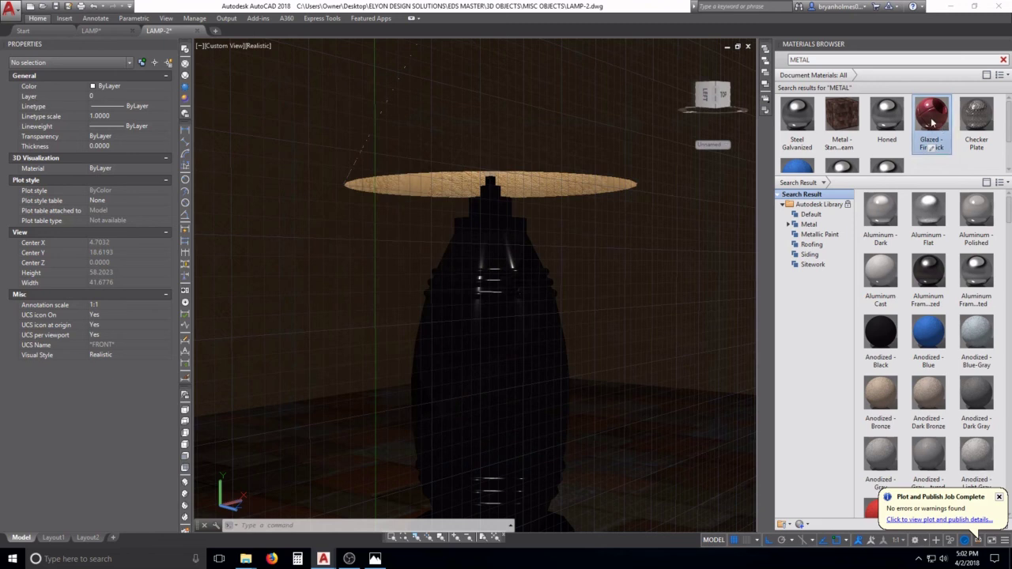
Apply Glazed - Firebrick to the lamp body, render it, and open LAMP-Temp0003.png in Photos
left_click_drag(931, 119, 528, 296)
scroll(527, 294, "down", 2)
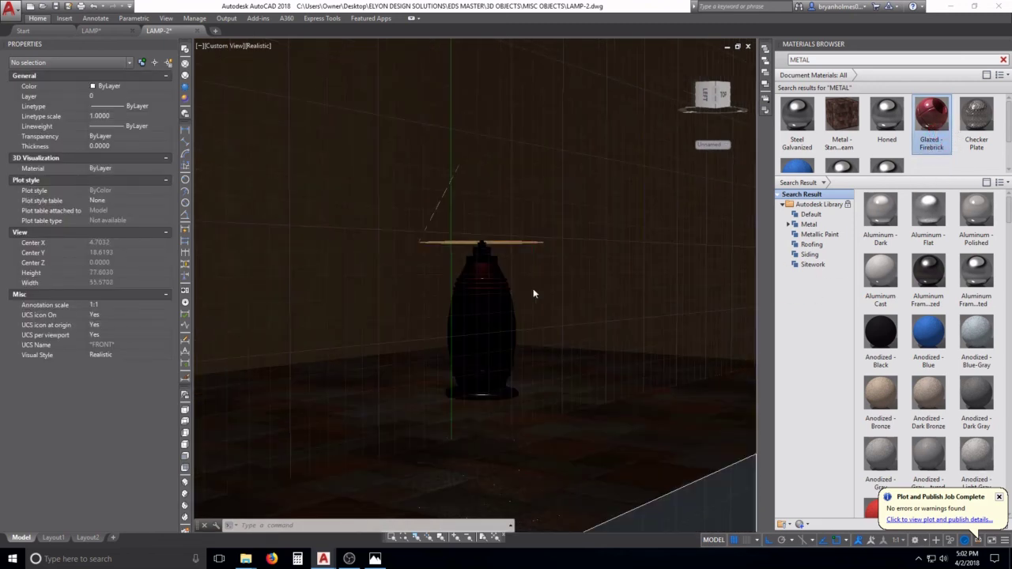
scroll(525, 290, "up", 1)
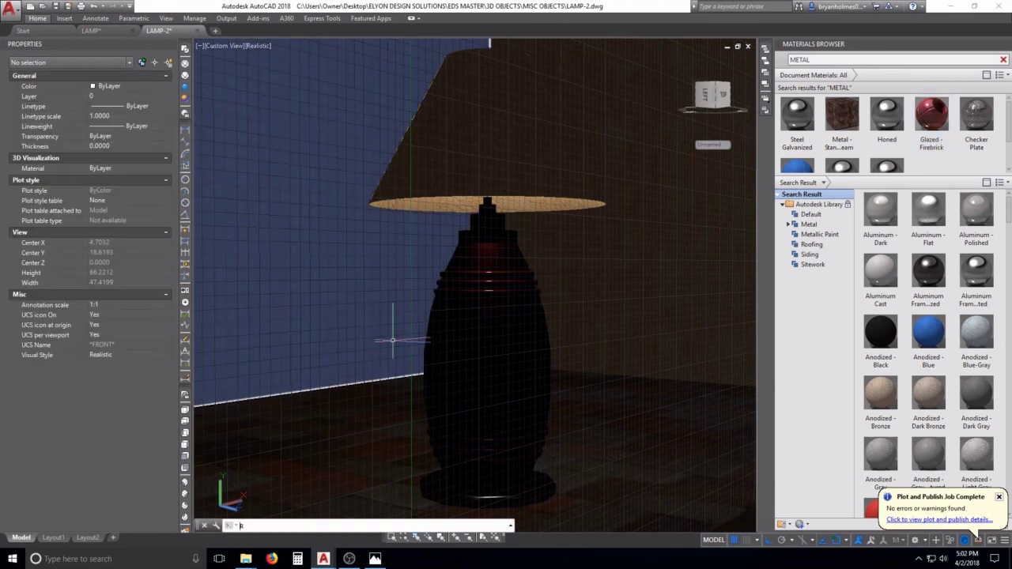
key("Return")
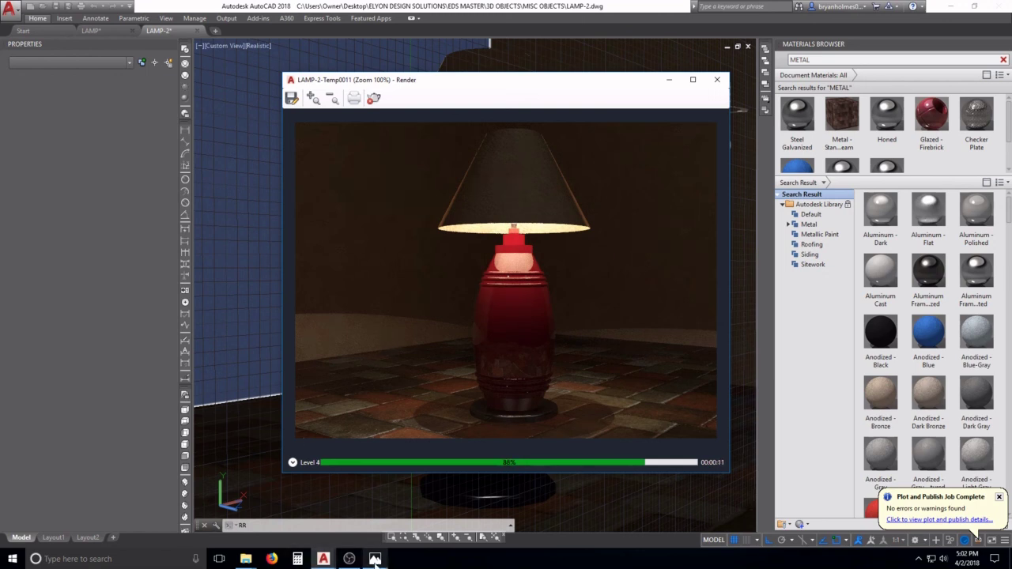
mouse_move(375, 558)
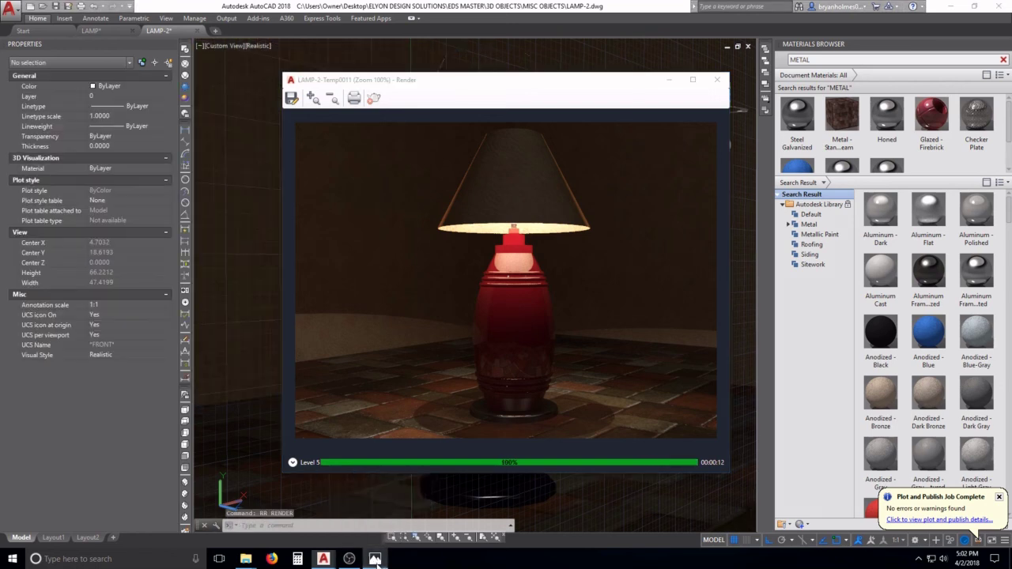
left_click(399, 510)
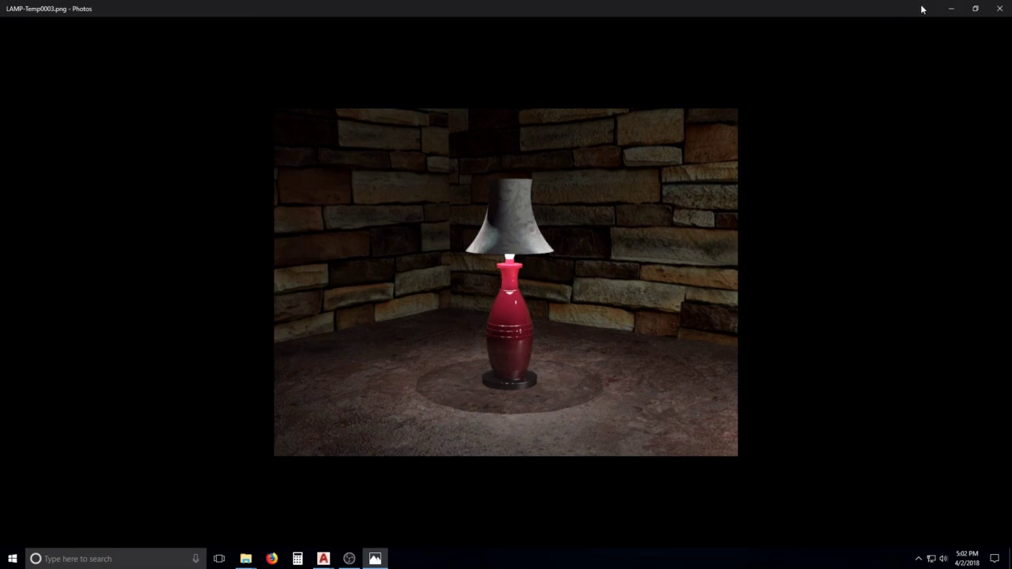
Snap the earlier render in Photos to the left half, with the new Render window beside it
key("super+Left")
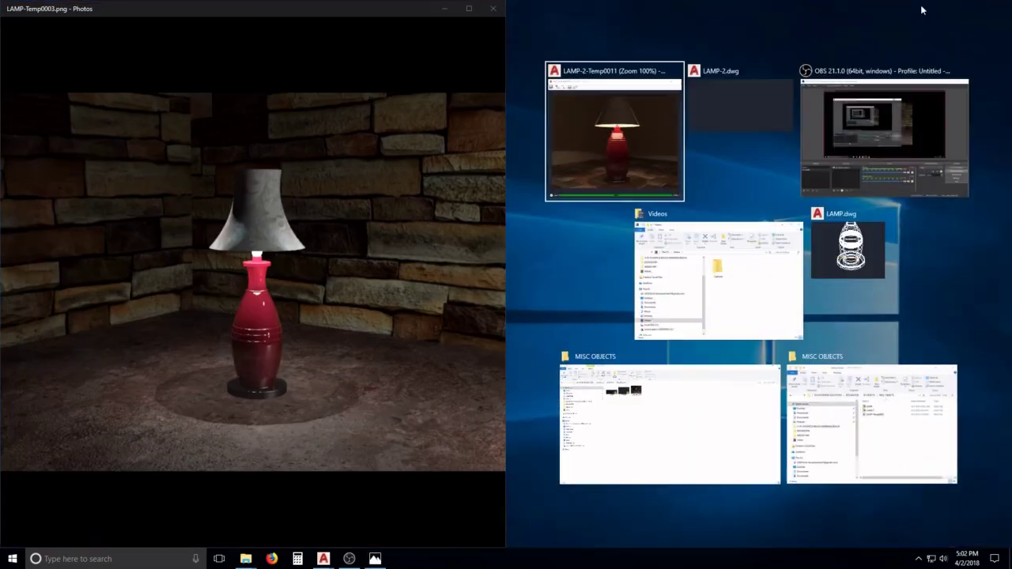
left_click(646, 144)
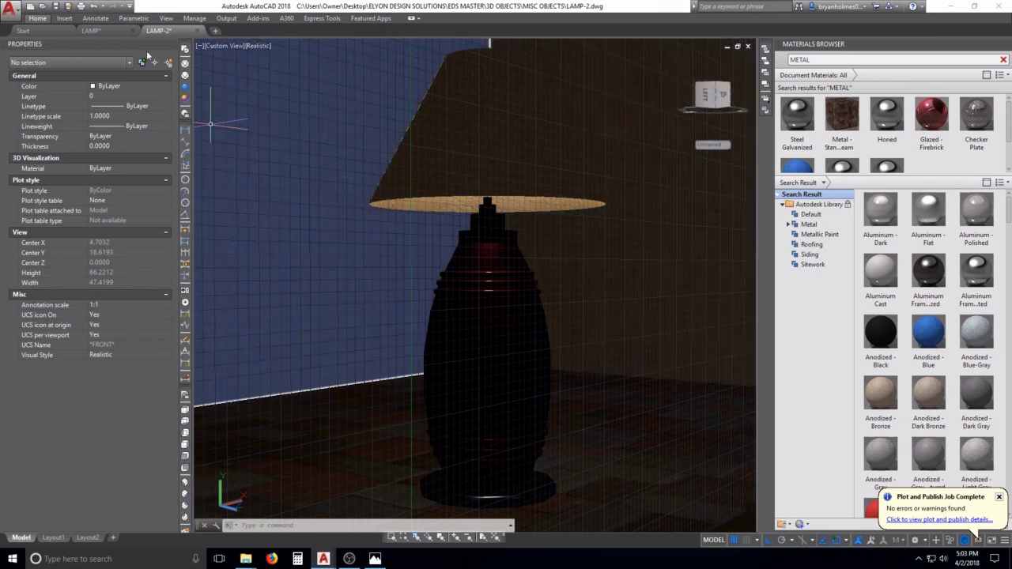
Close the Properties palette and switch to OBS Studio
left_click(170, 45)
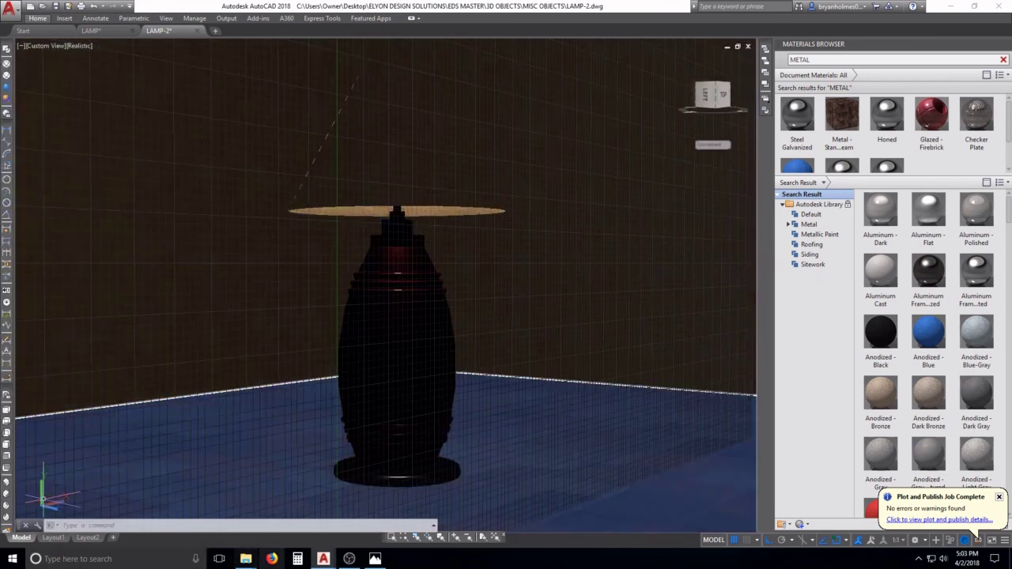
left_click(349, 558)
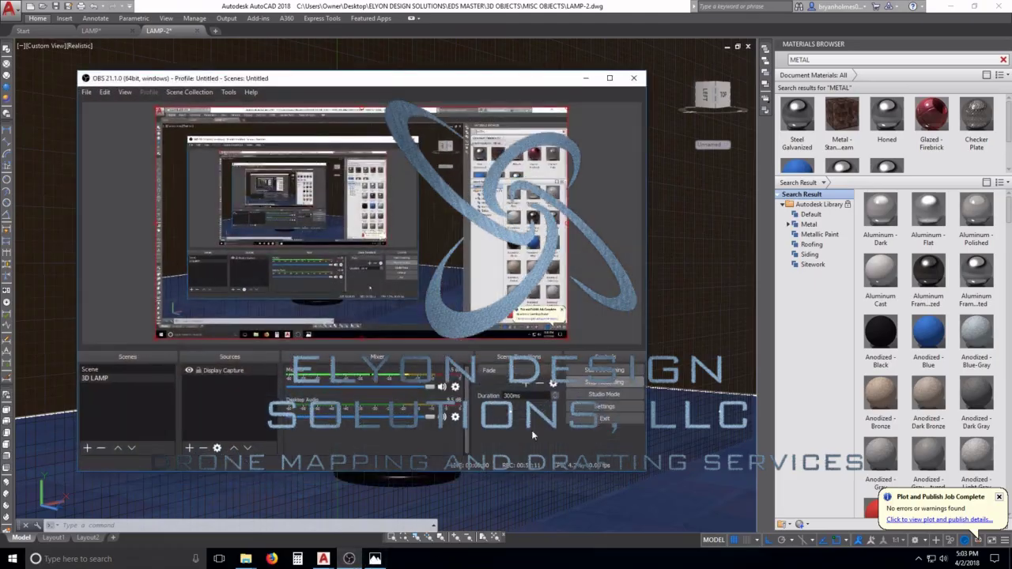